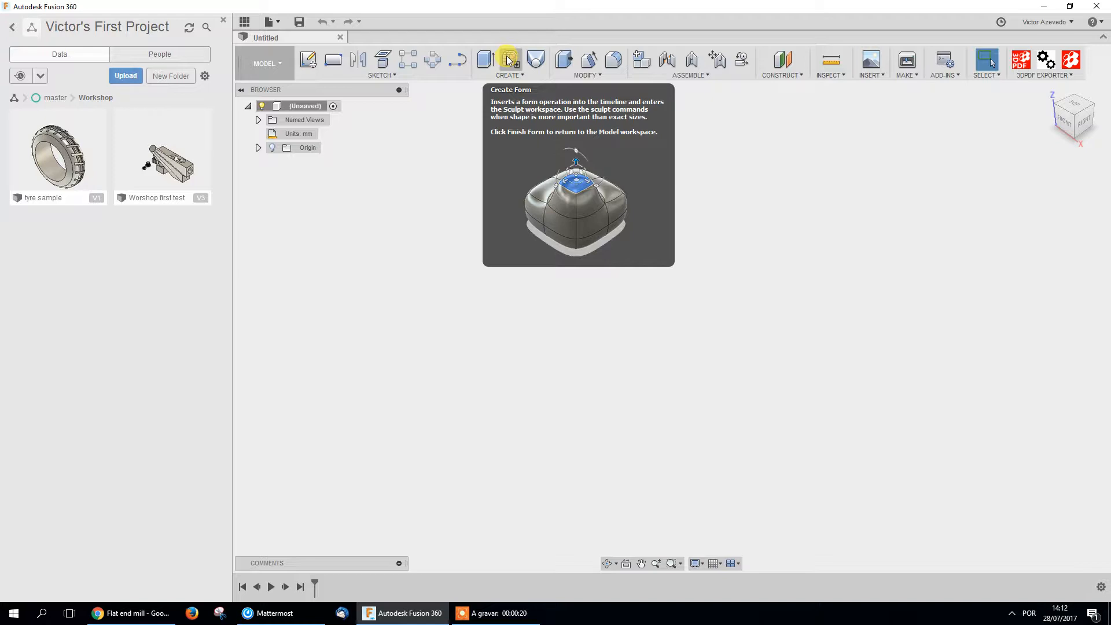
# Start a new form in the Sculpt workspace
pyautogui.click(508, 60)
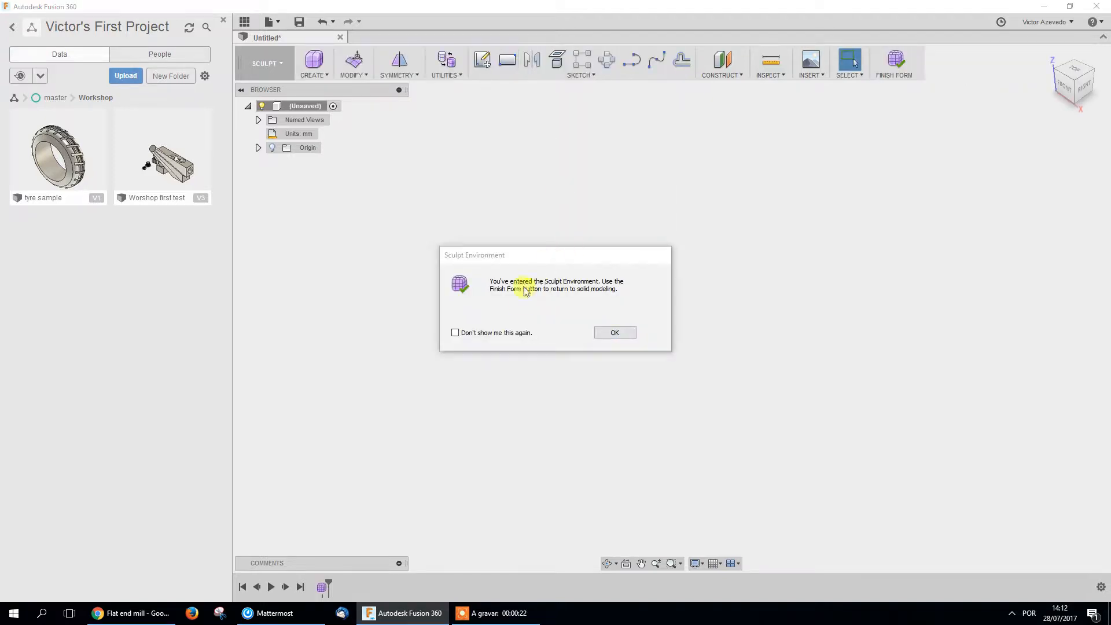
pyautogui.click(616, 332)
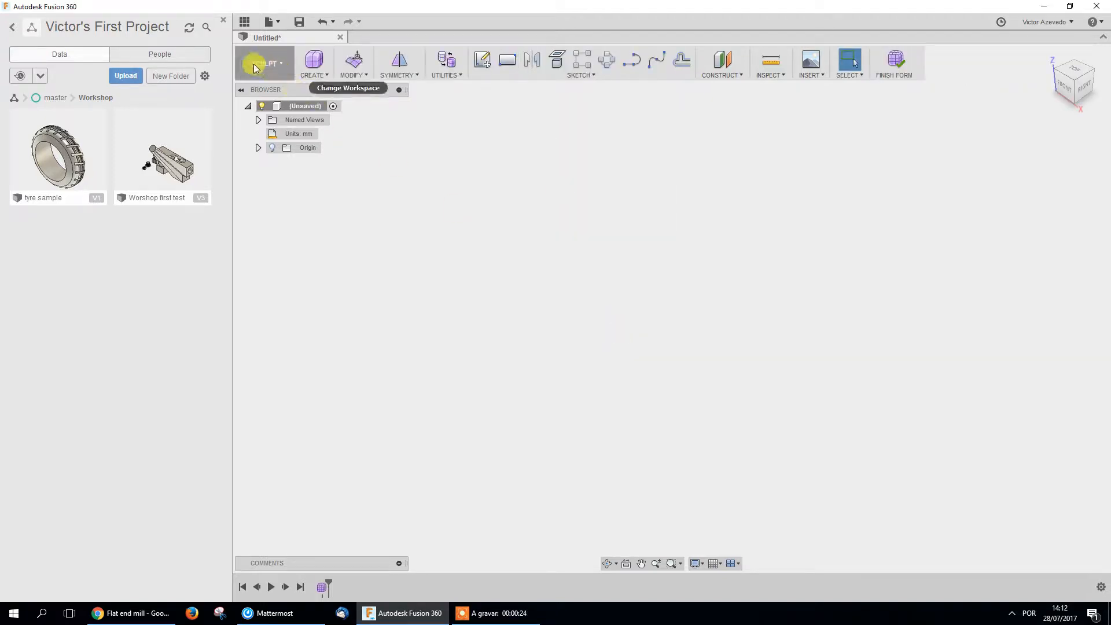
# Look through the available sculpting commands for creating, modifying, symmetry, utilities and sketching
pyautogui.click(317, 76)
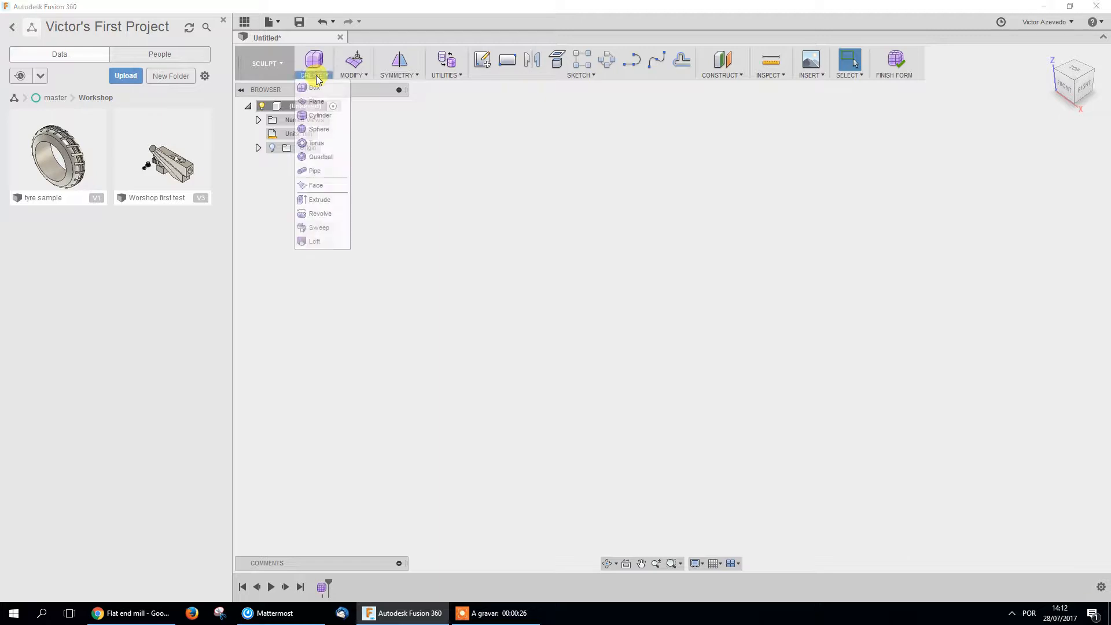
pyautogui.click(350, 75)
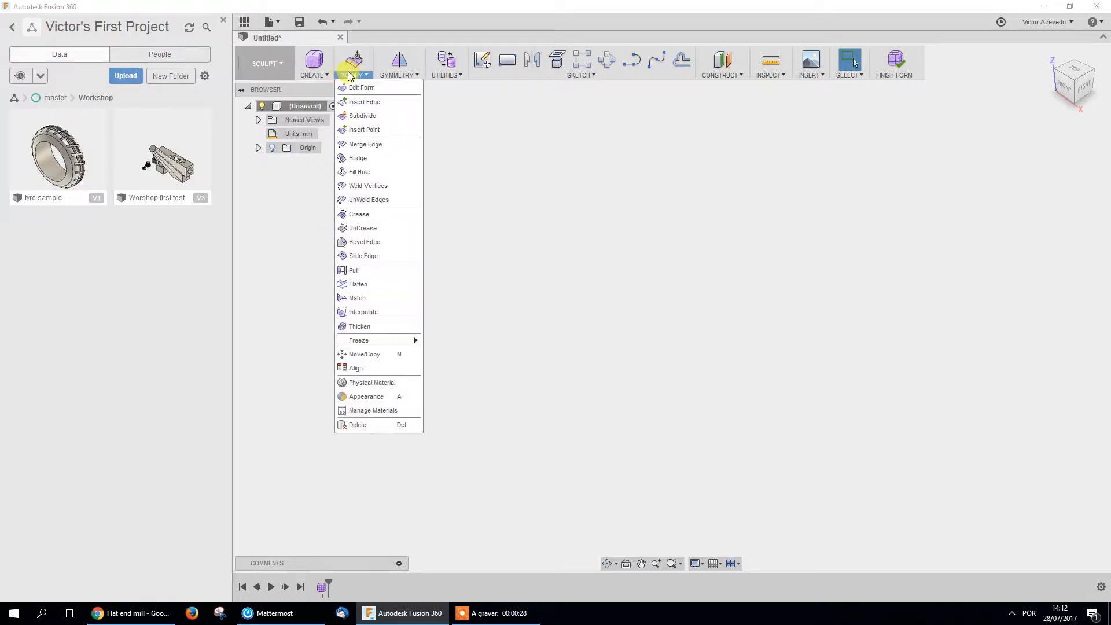
pyautogui.click(313, 75)
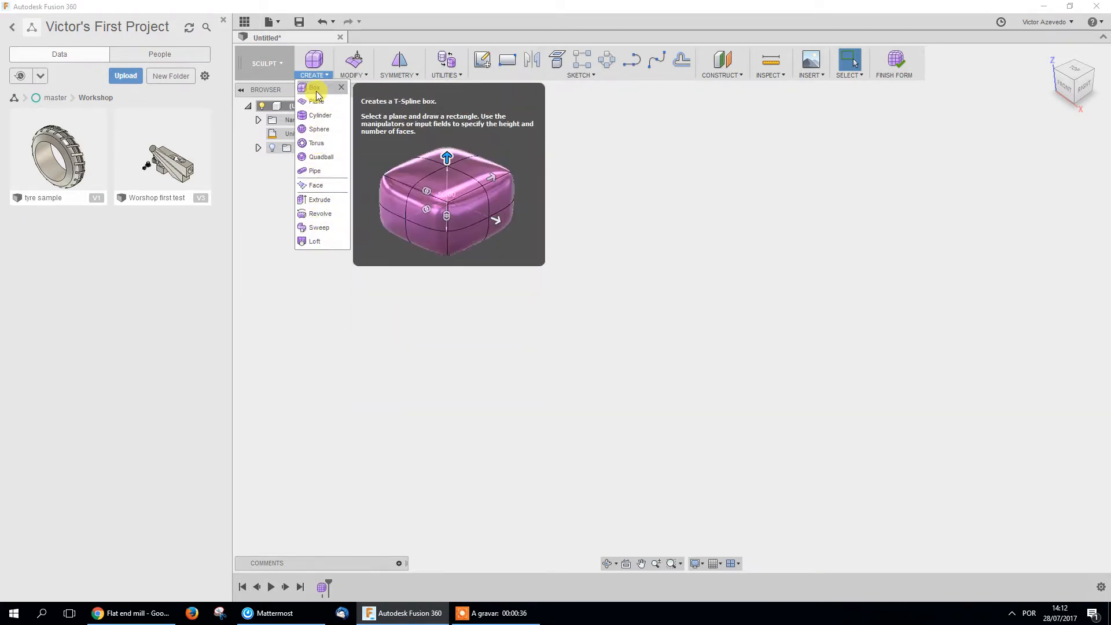
pyautogui.click(359, 76)
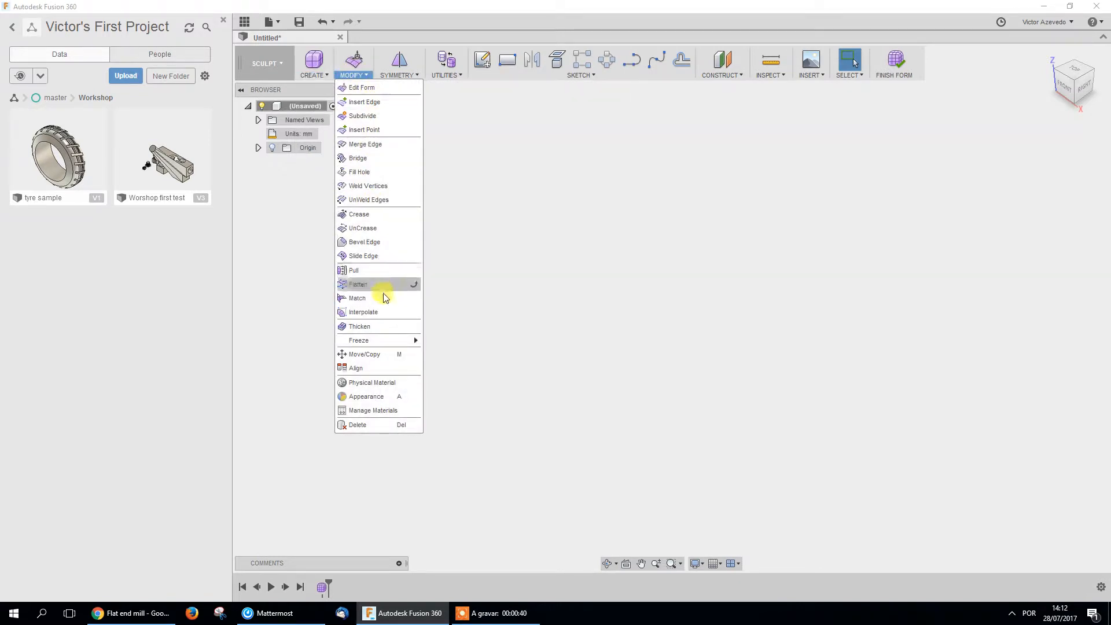
pyautogui.click(405, 76)
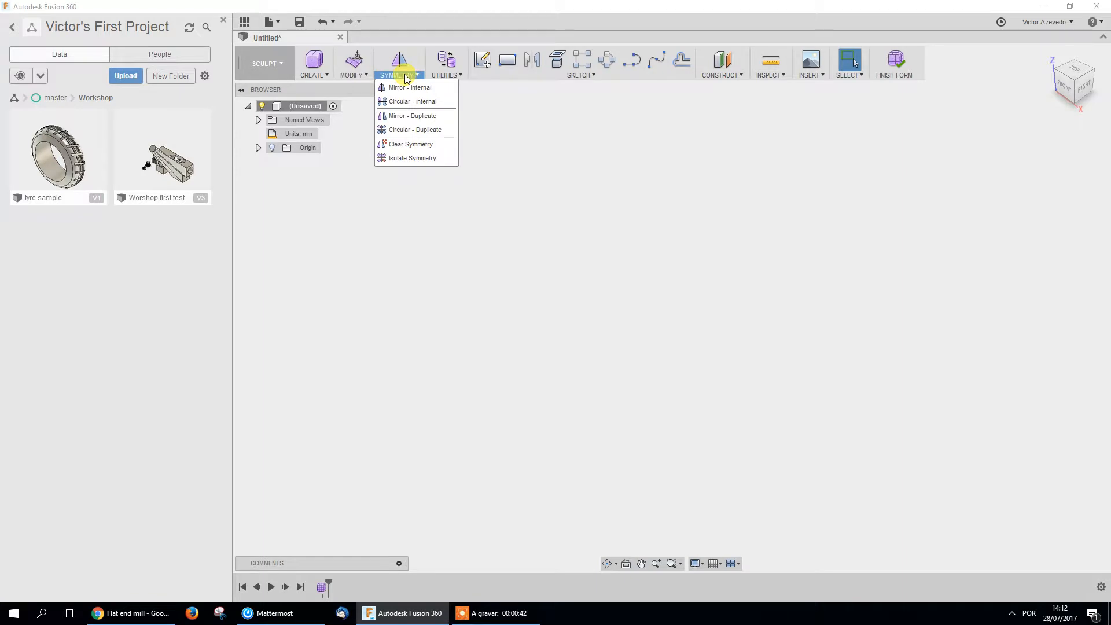
pyautogui.click(435, 76)
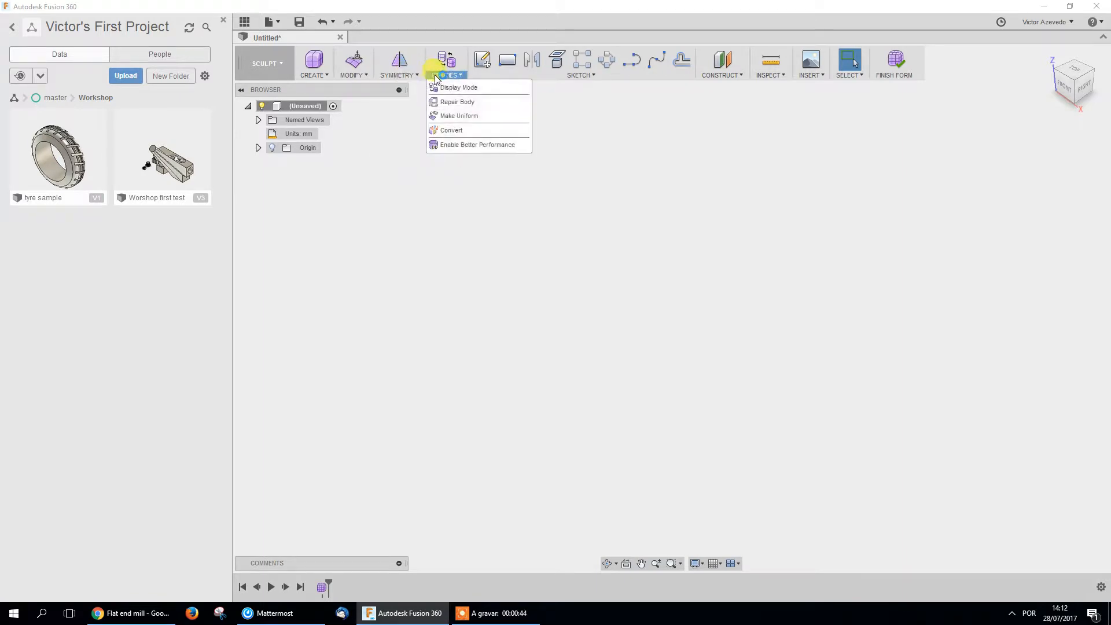
pyautogui.click(513, 75)
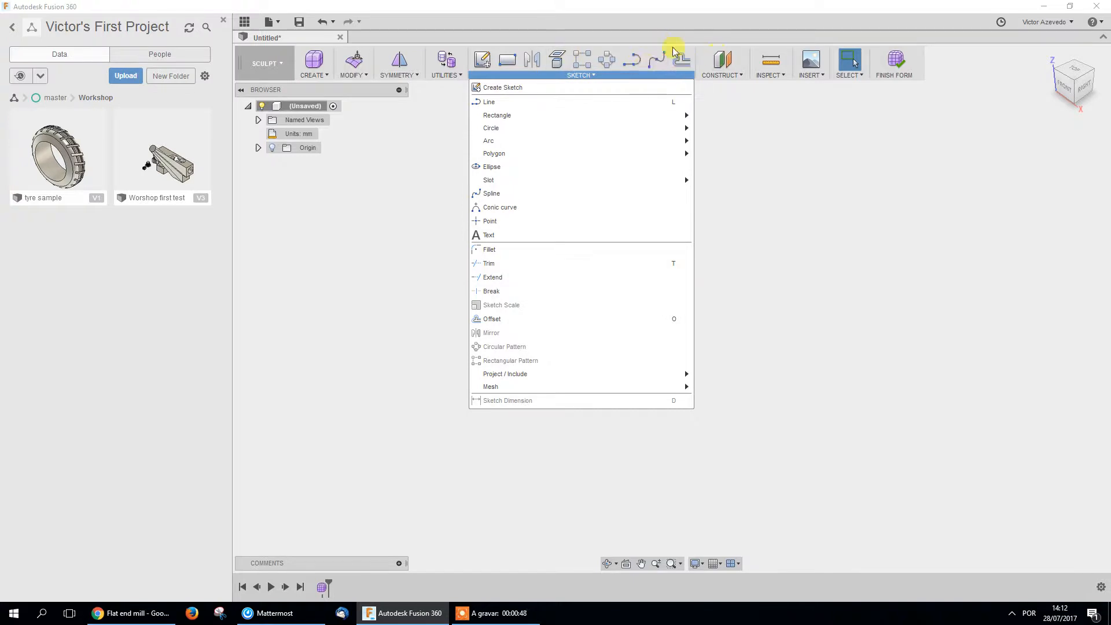
pyautogui.click(596, 71)
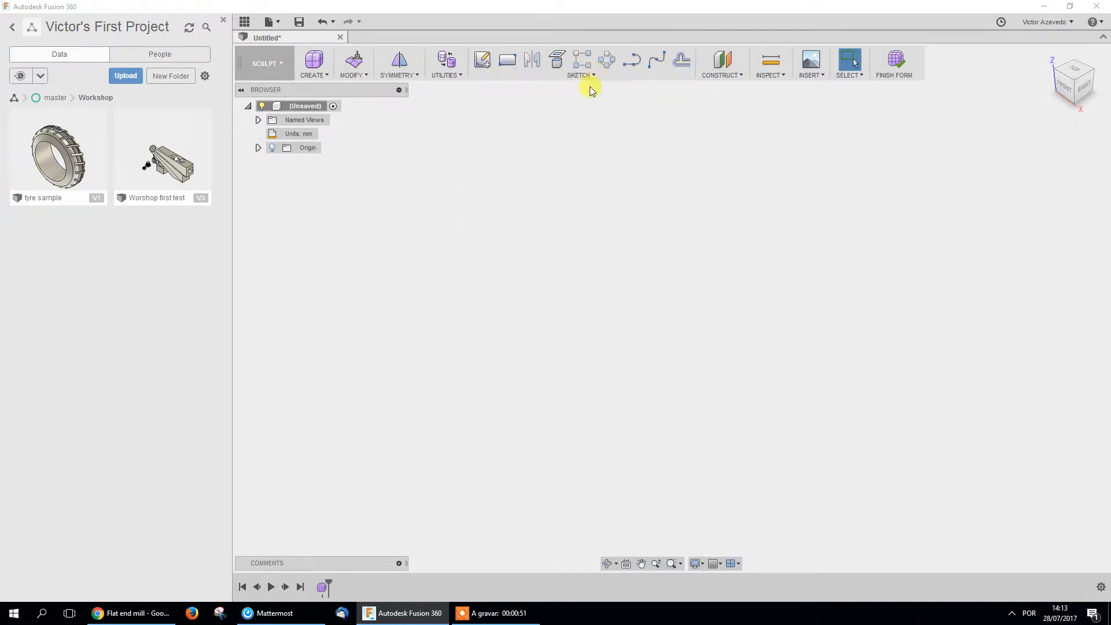
# Draw a T-spline box on the horizontal plane, about 180 mm long, 200 mm wide and 70 mm high
pyautogui.click(310, 62)
pyautogui.click(719, 312)
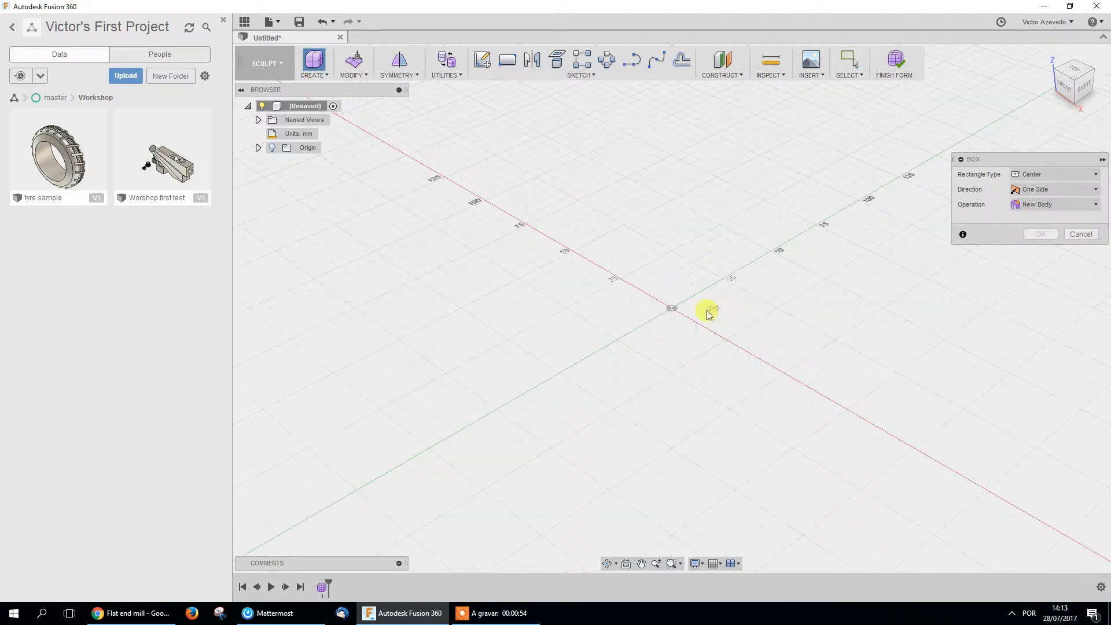
pyautogui.click(770, 308)
pyautogui.moveTo(668, 237); pyautogui.dragTo(670, 107)
pyautogui.moveTo(752, 302); pyautogui.dragTo(842, 361)
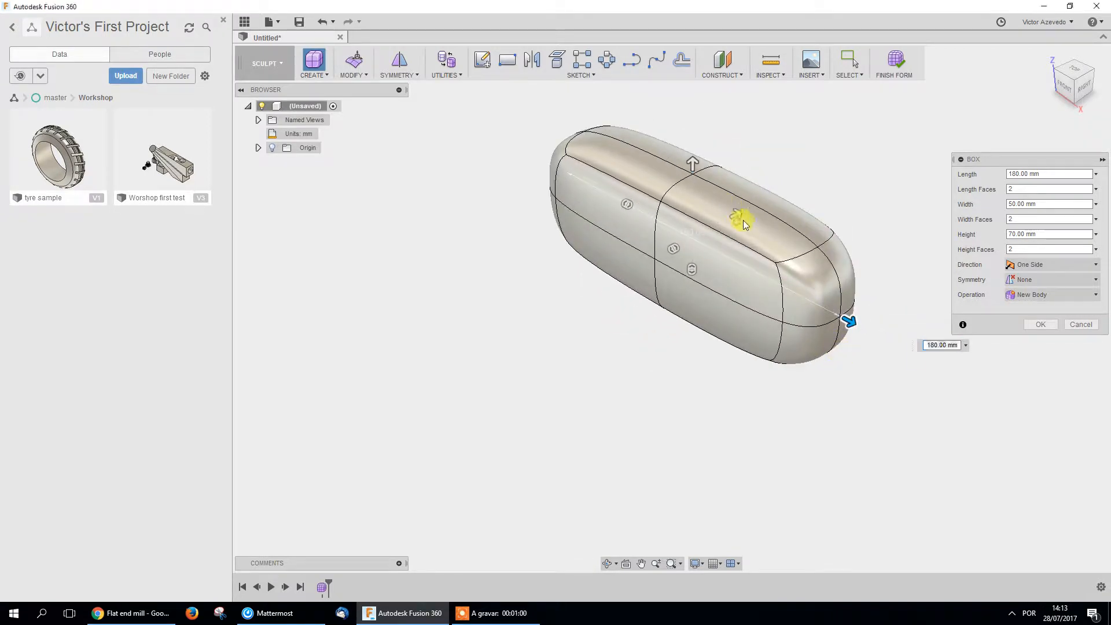
pyautogui.moveTo(736, 206); pyautogui.dragTo(837, 163)
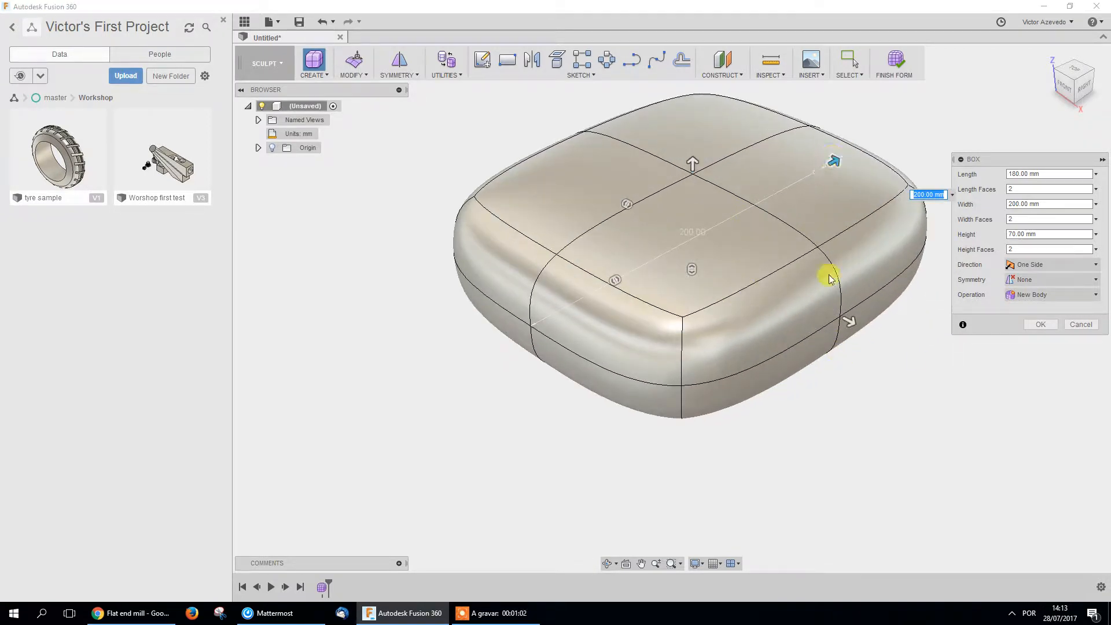
# Divide the box into about 15 length faces and 14 width faces with fewer height faces, and create it
pyautogui.moveTo(626, 205); pyautogui.dragTo(707, 183)
pyautogui.moveTo(607, 276); pyautogui.dragTo(740, 263)
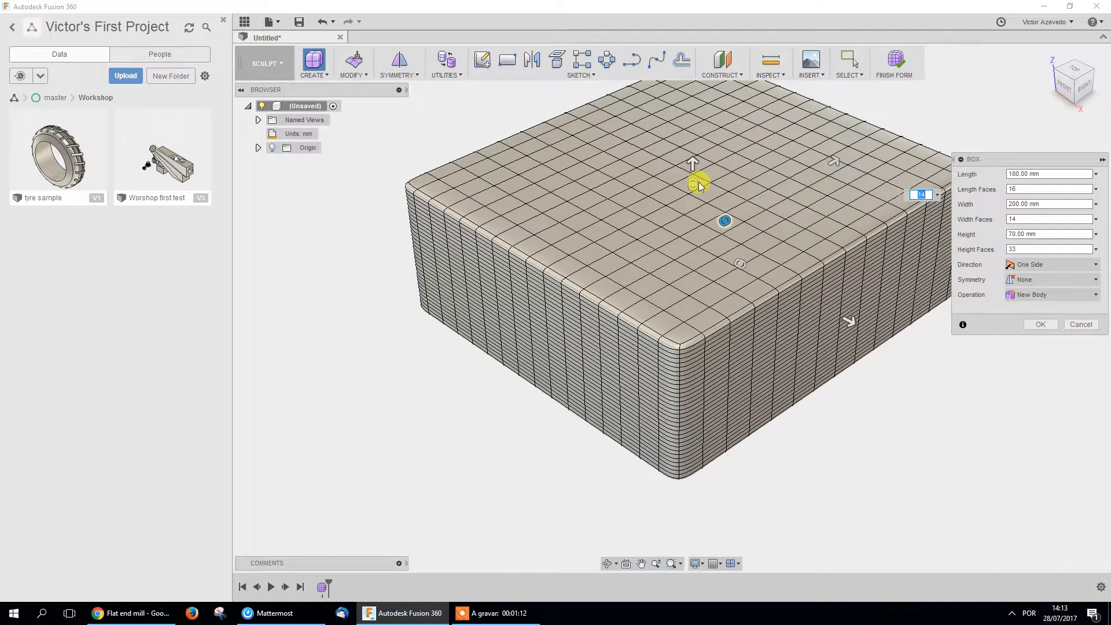
pyautogui.moveTo(687, 179); pyautogui.dragTo(690, 193)
pyautogui.moveTo(738, 264); pyautogui.dragTo(715, 255)
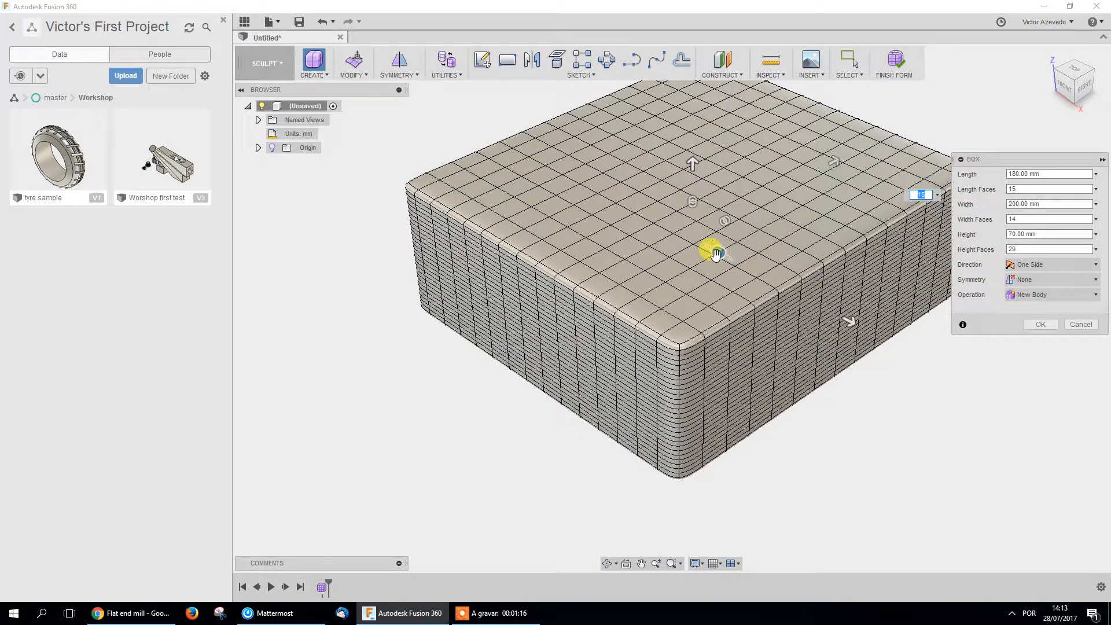
pyautogui.click(722, 221)
pyautogui.moveTo(689, 204); pyautogui.dragTo(691, 291)
pyautogui.click(1036, 324)
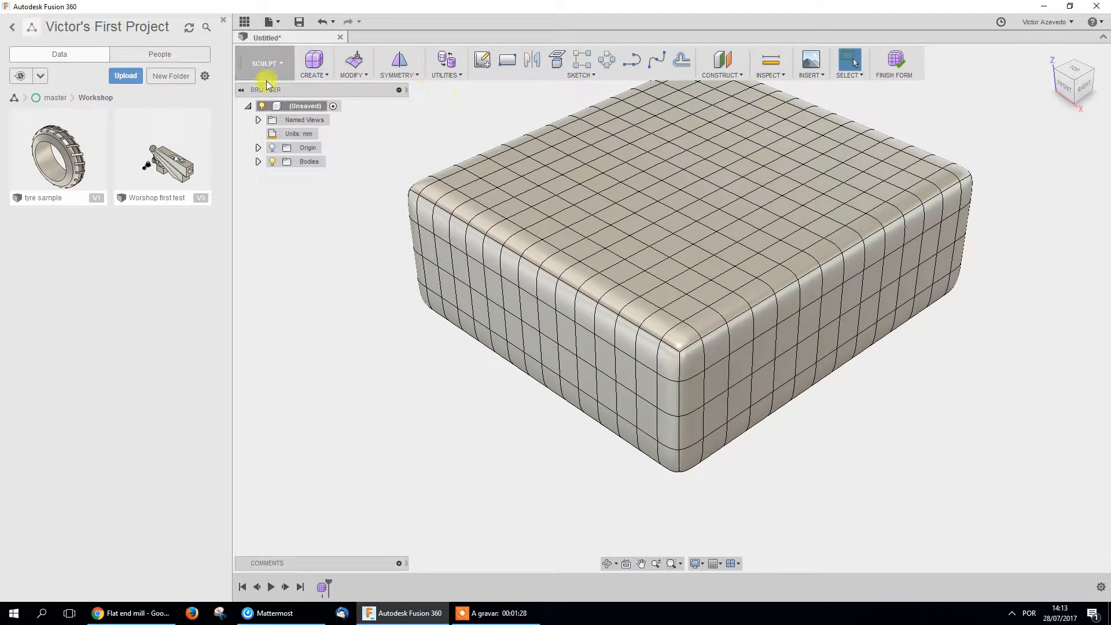
# Switch to the Model workspace and look through its creation and sketch commands
pyautogui.click(264, 64)
pyautogui.click(260, 97)
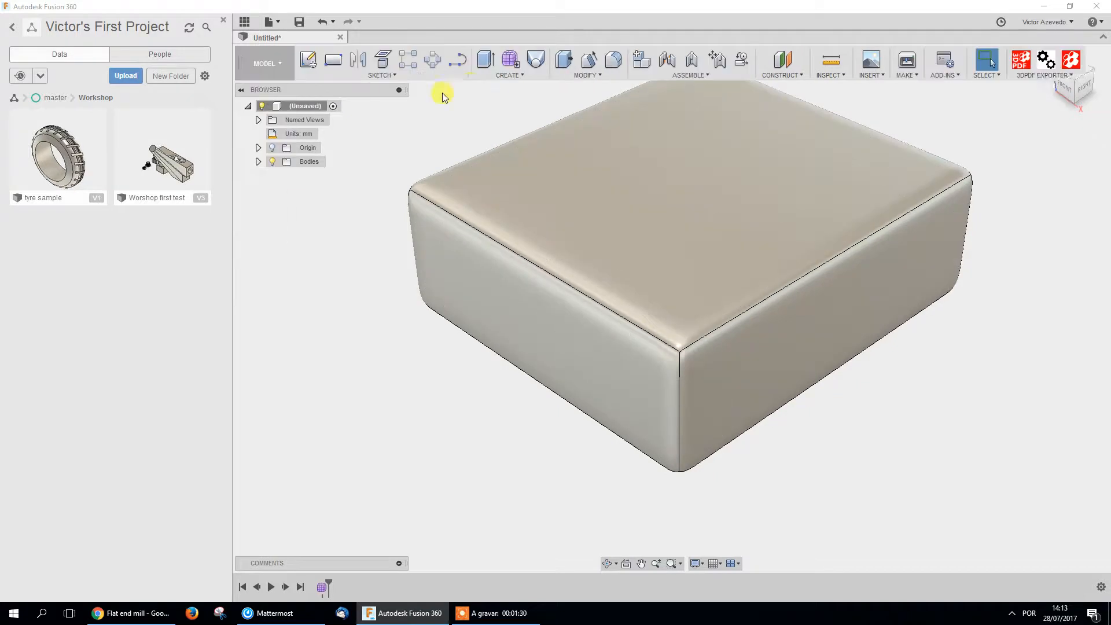
pyautogui.click(506, 75)
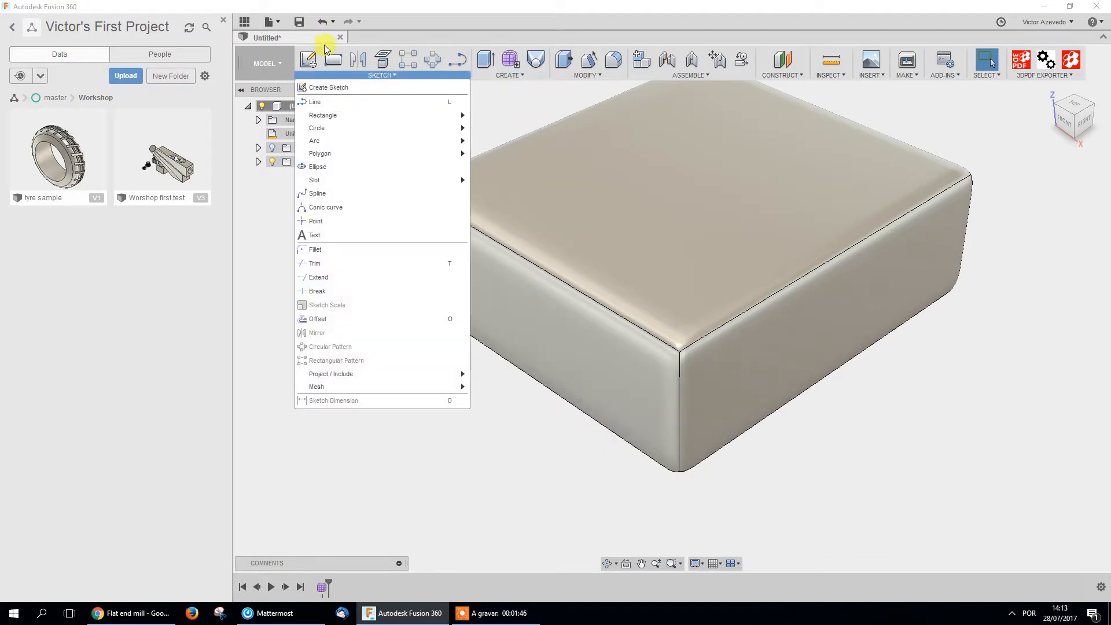
pyautogui.moveTo(266, 71)
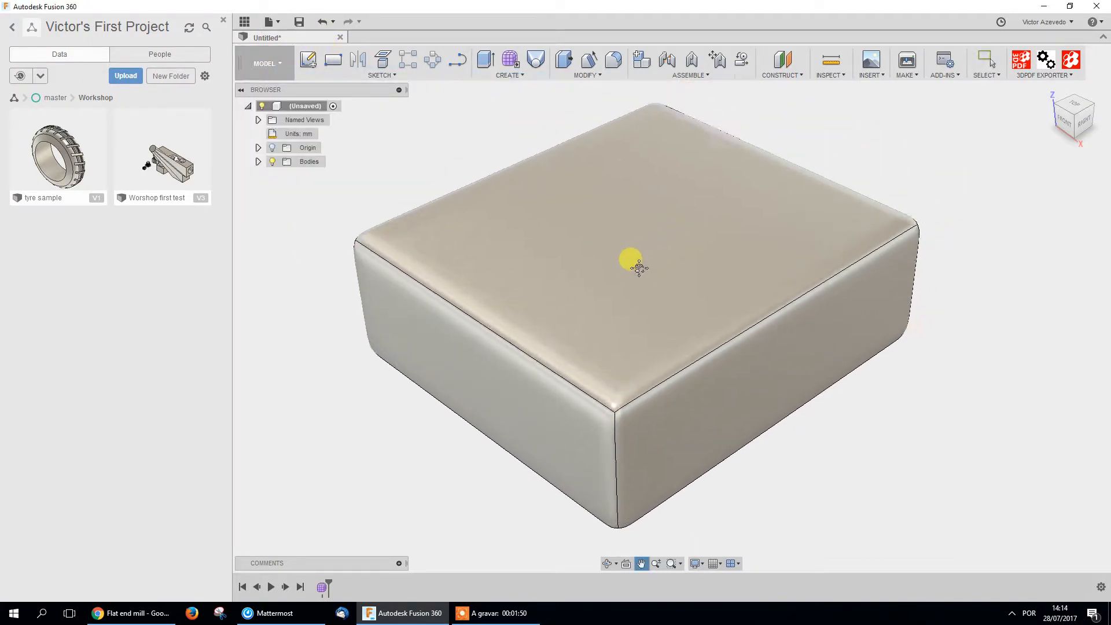
pyautogui.click(784, 273)
pyautogui.click(922, 461)
pyautogui.scroll(-3, 636, 254)
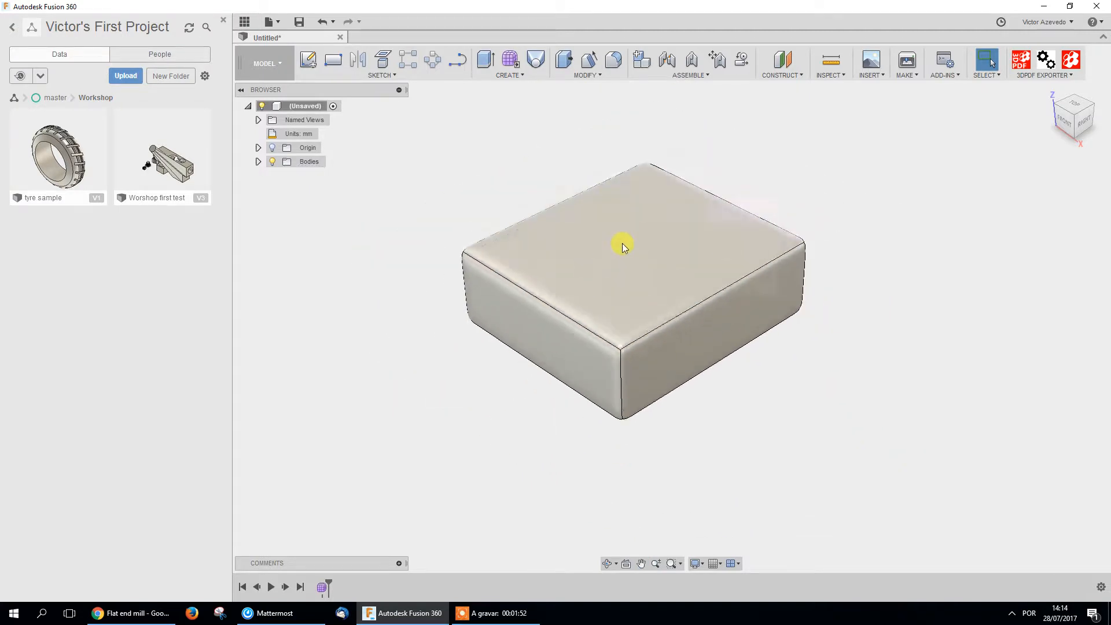
# Start another form on the existing design and switch to the Patch workspace
pyautogui.click(509, 62)
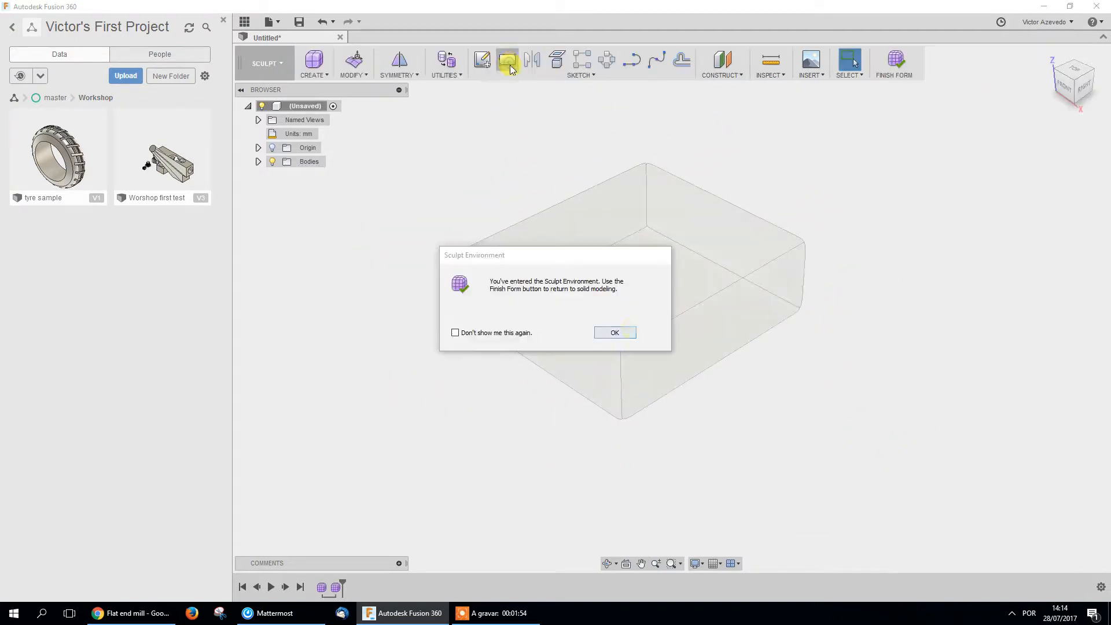
pyautogui.click(615, 333)
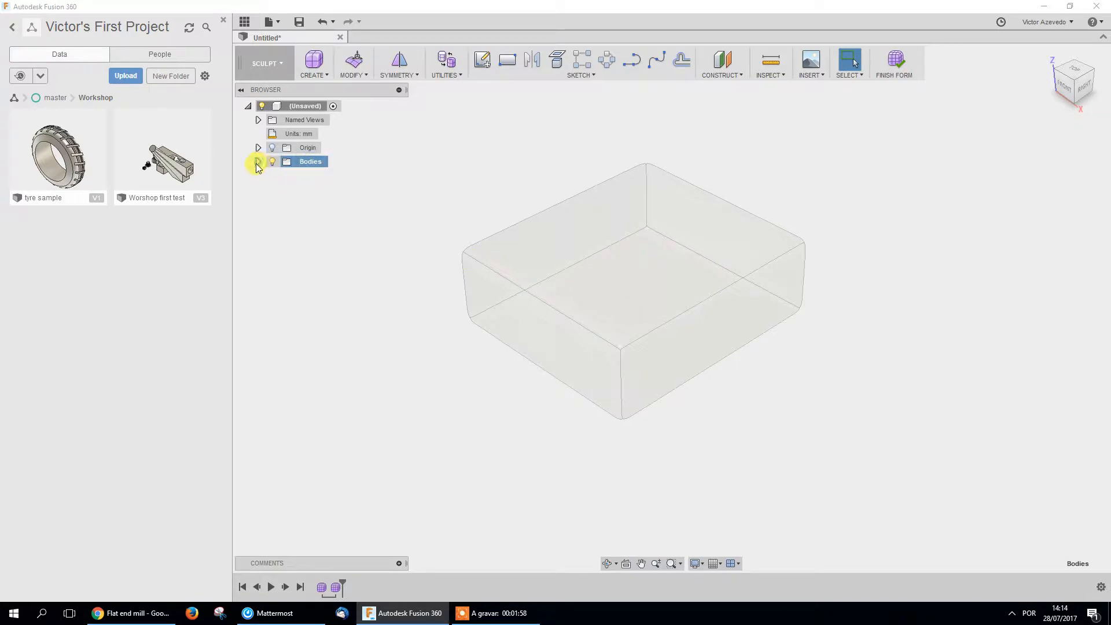
pyautogui.click(264, 65)
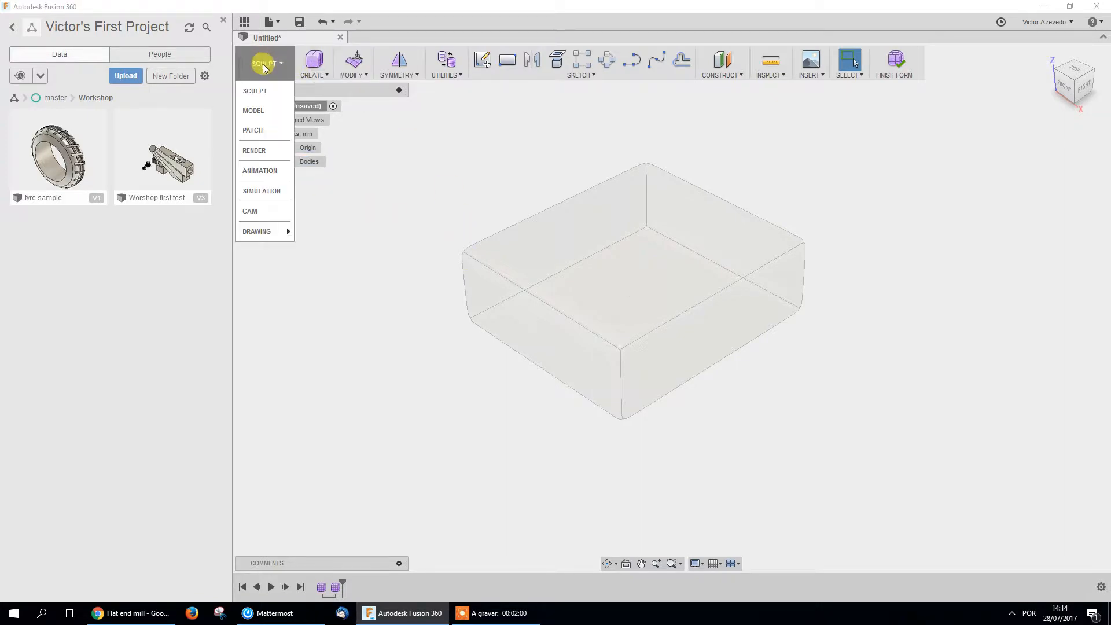
pyautogui.click(255, 136)
pyautogui.click(265, 64)
pyautogui.click(271, 110)
# Return to the Model workspace, select the box's top face and clear the selection
pyautogui.click(276, 59)
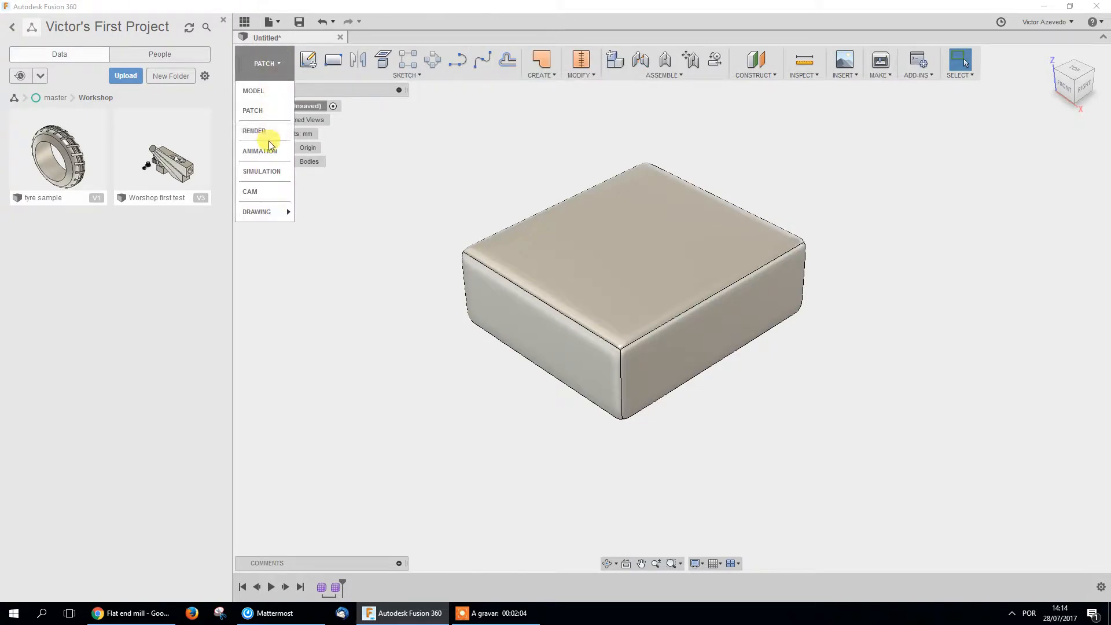
pyautogui.click(266, 99)
pyautogui.click(684, 283)
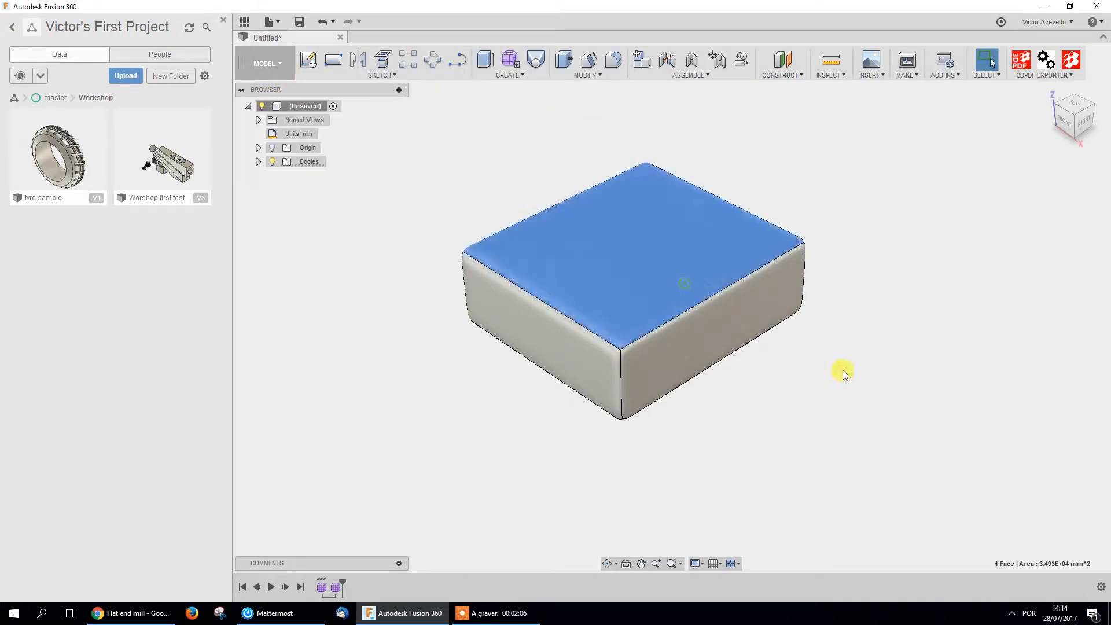
pyautogui.scroll(-4, 791, 351)
pyautogui.click(790, 408)
# Undo both forms and the box until the design is empty
pyautogui.hotkey('ctrl', 'z')
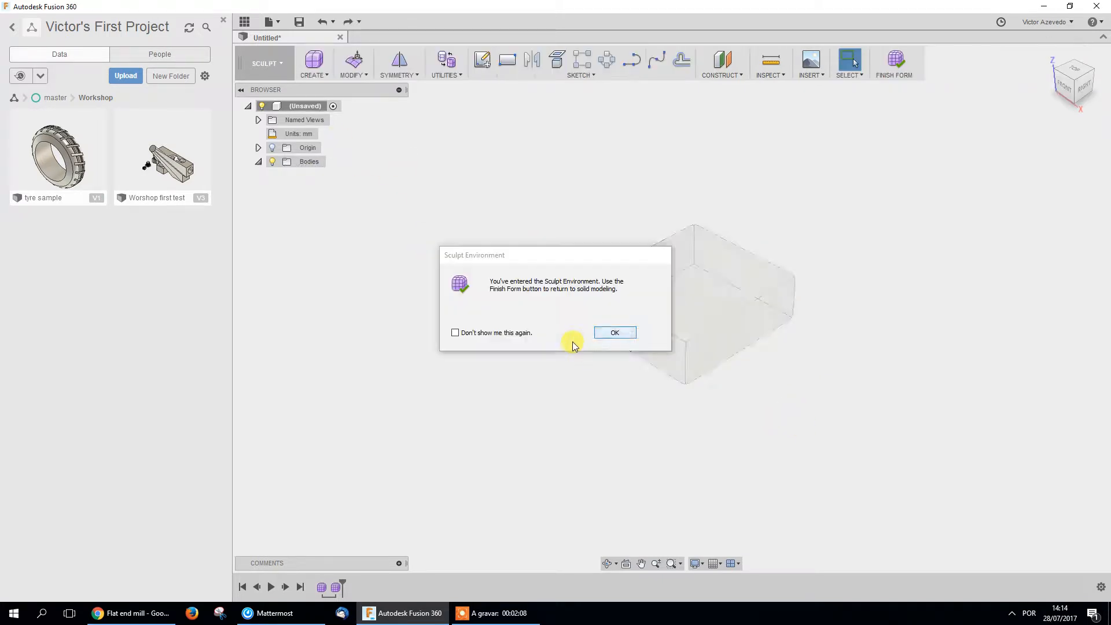
pyautogui.click(614, 333)
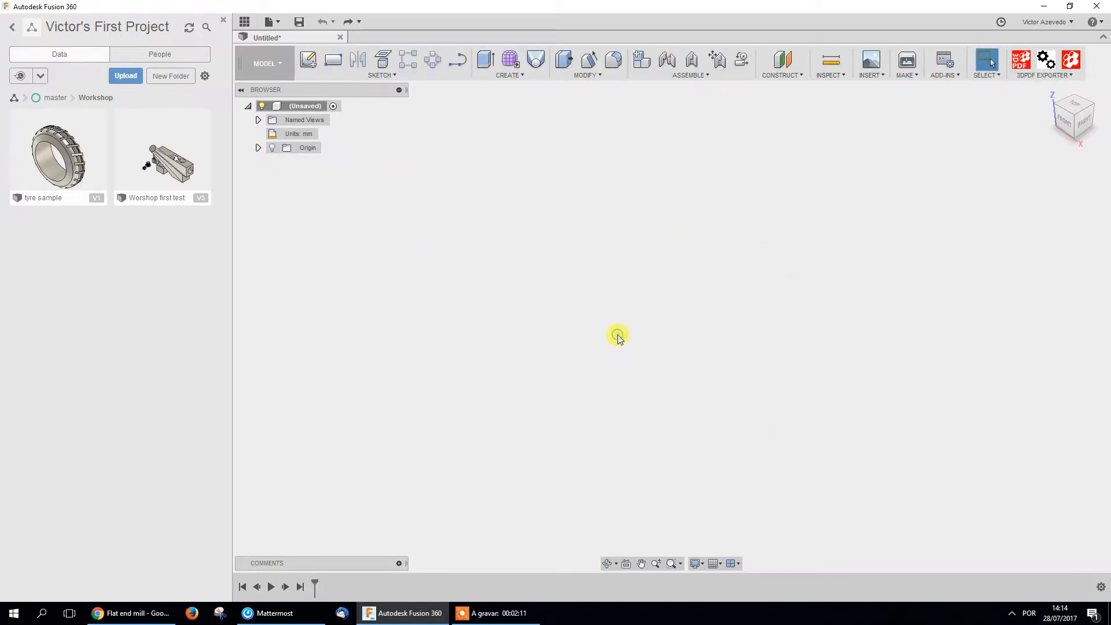
# Start a new form and draw a 250 × 250 mm T-spline box base centred on the origin of the horizontal plane
pyautogui.click(507, 62)
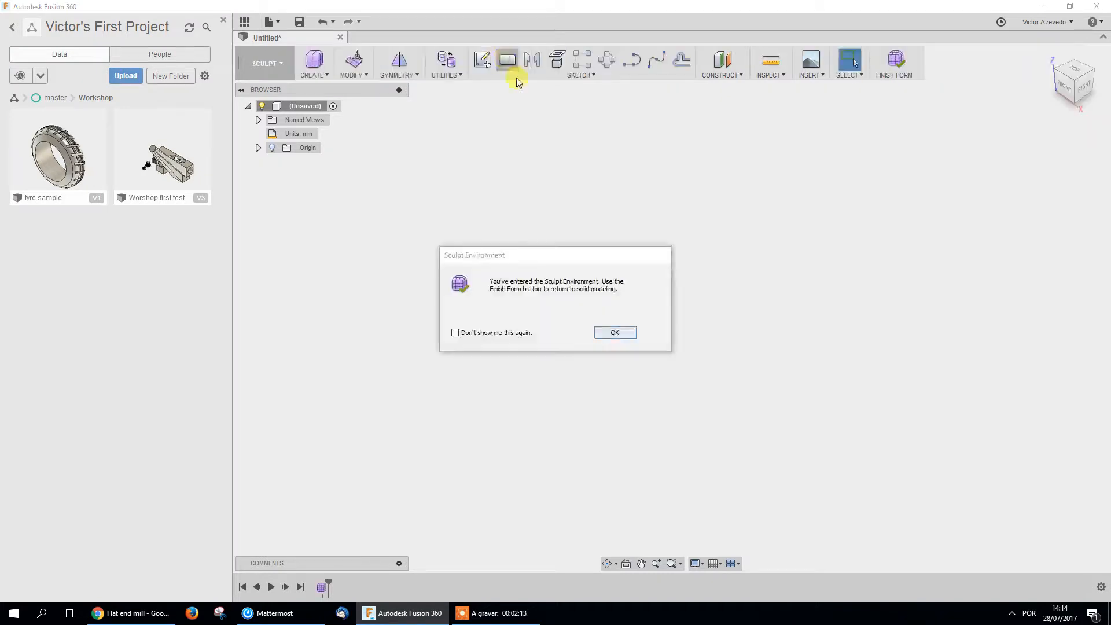
pyautogui.click(615, 334)
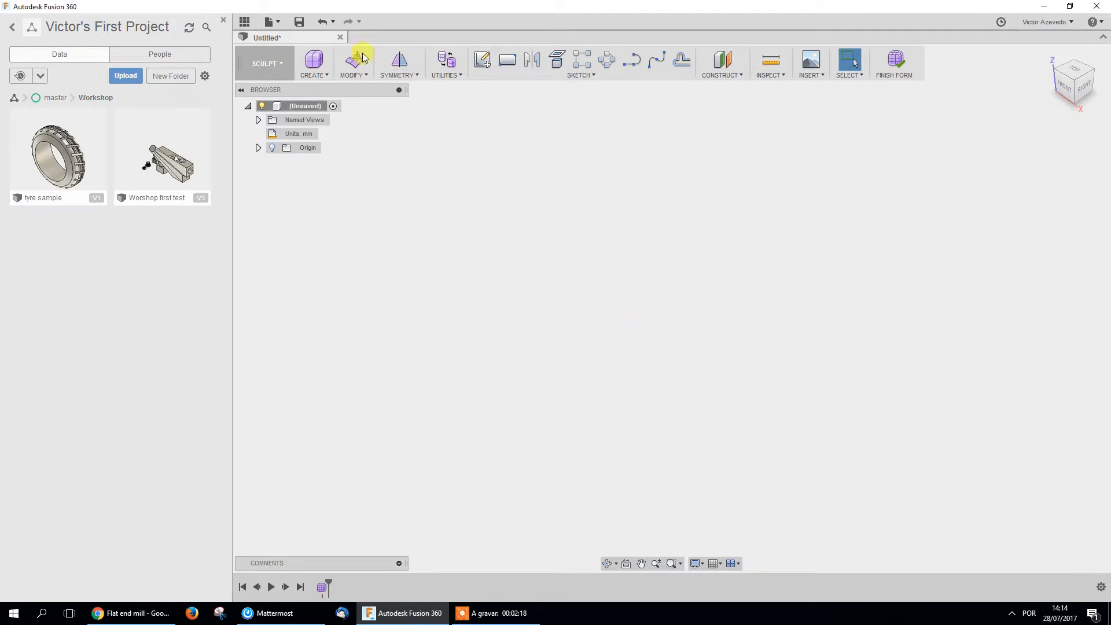
pyautogui.click(313, 62)
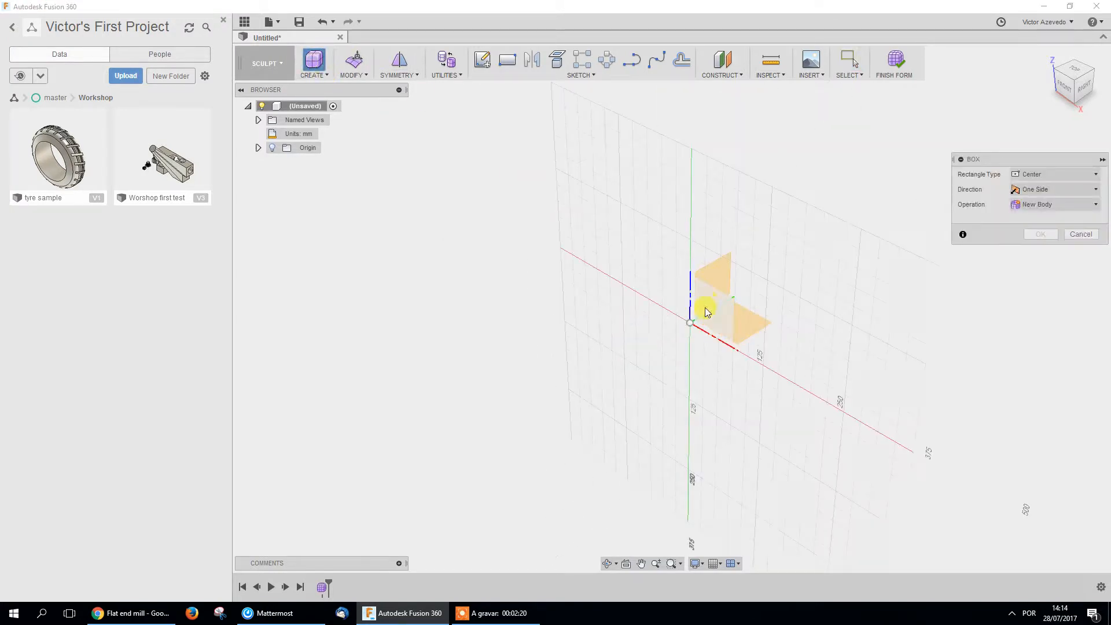
pyautogui.click(738, 318)
pyautogui.click(691, 323)
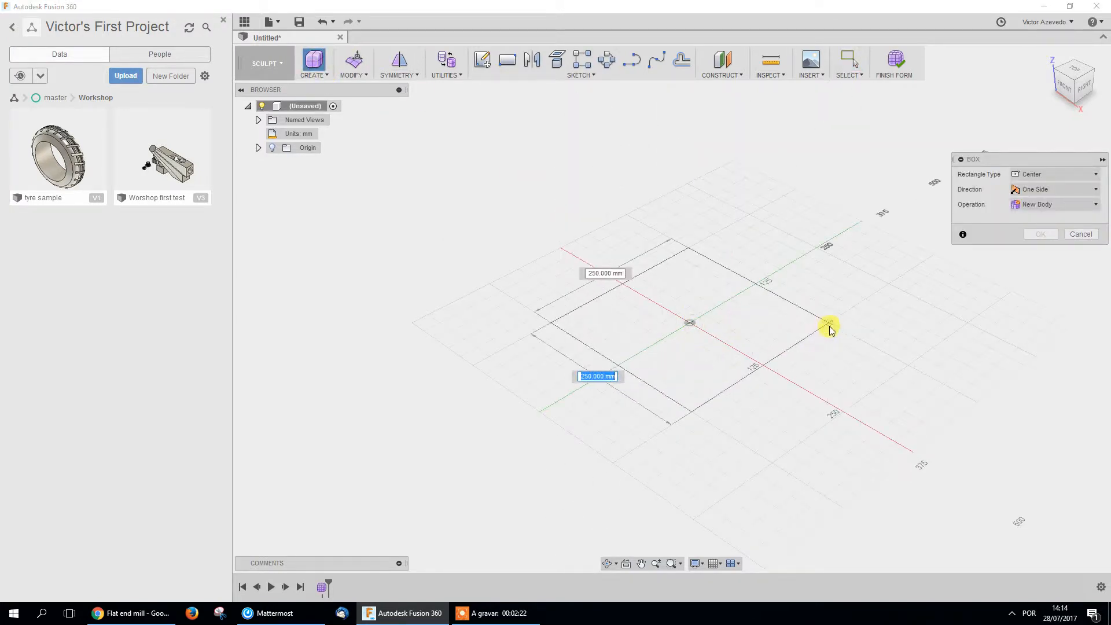
pyautogui.click(831, 322)
# Stretch the box to a height of 225 mm, a length of 500 mm and a width of 550 mm
pyautogui.moveTo(682, 223); pyautogui.dragTo(691, 159)
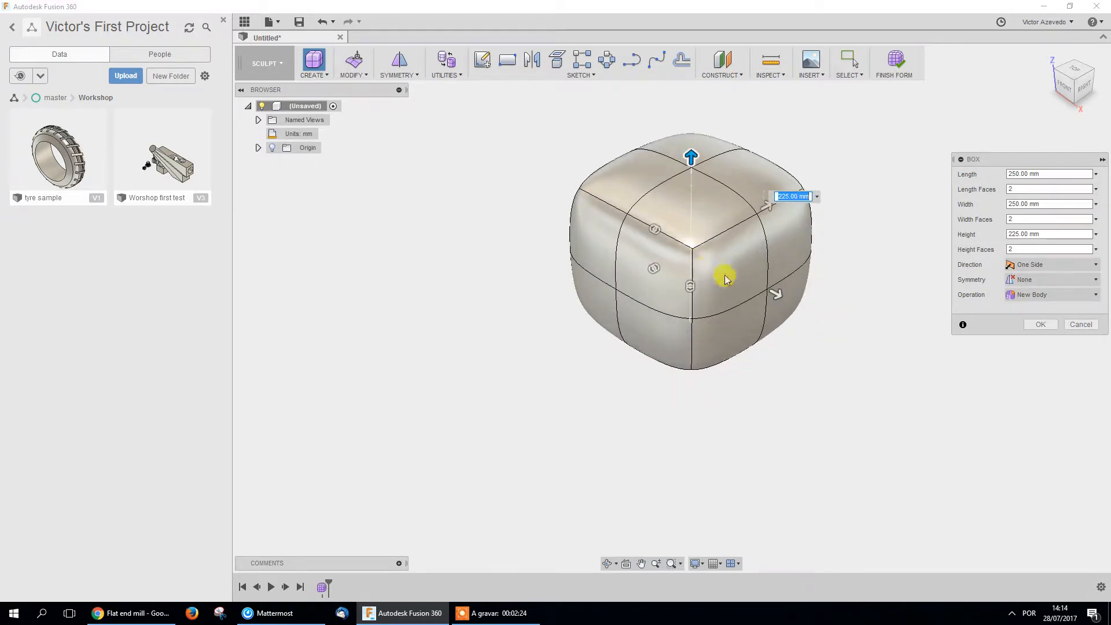
pyautogui.moveTo(778, 295); pyautogui.dragTo(859, 339)
pyautogui.moveTo(771, 203); pyautogui.dragTo(836, 170)
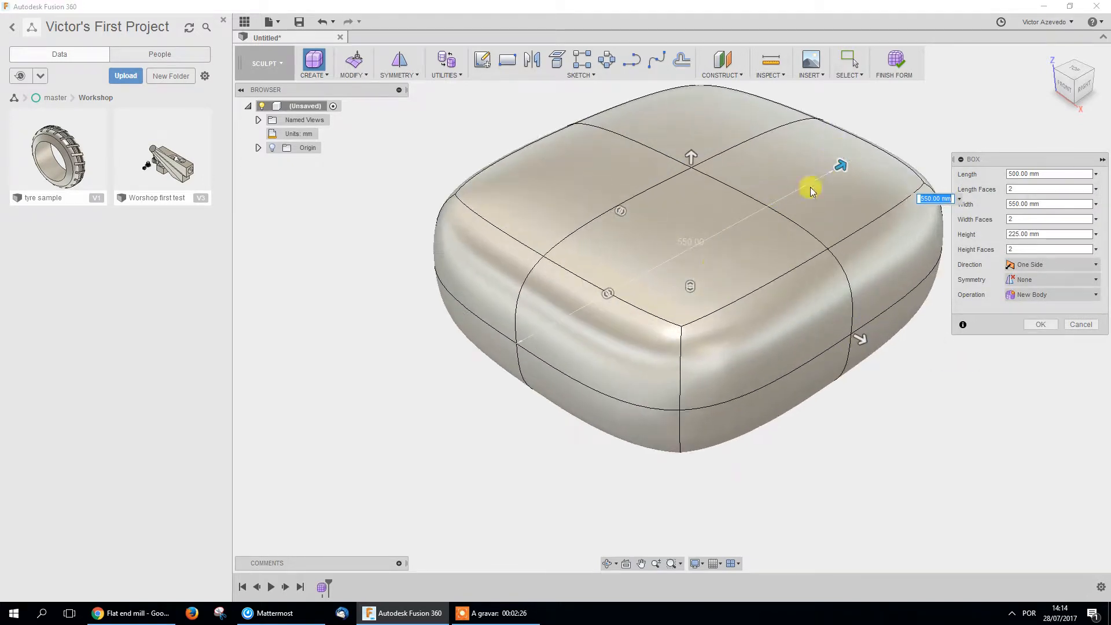
# Divide the box into 9 length faces, 6 width faces and 4 height faces and create it
pyautogui.moveTo(690, 283); pyautogui.dragTo(689, 269)
pyautogui.moveTo(601, 290); pyautogui.dragTo(652, 265)
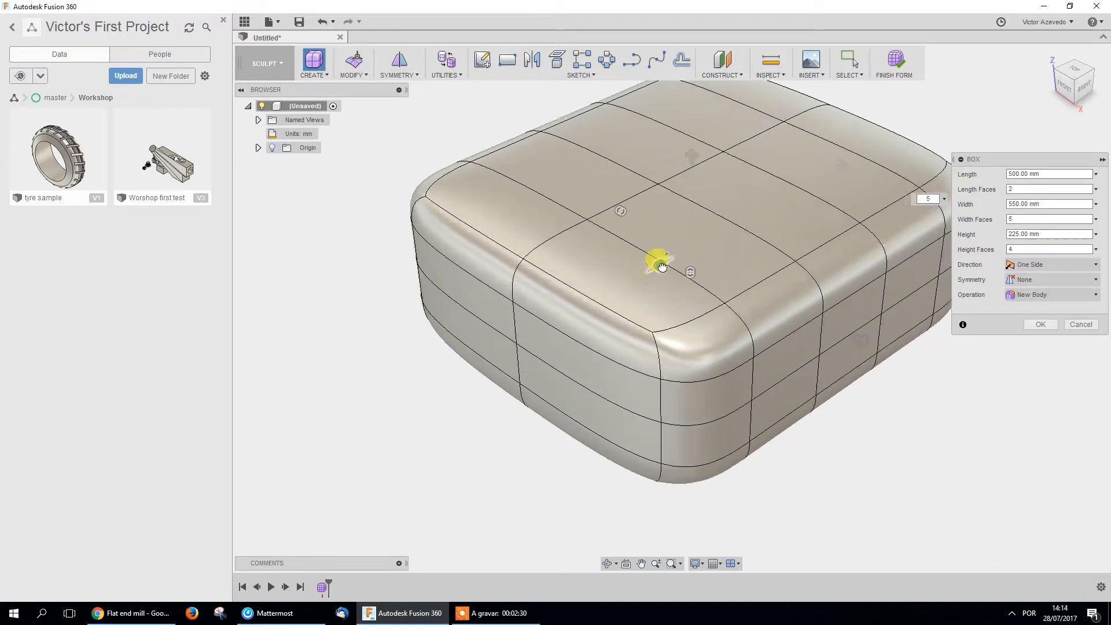
pyautogui.moveTo(615, 220); pyautogui.dragTo(682, 241)
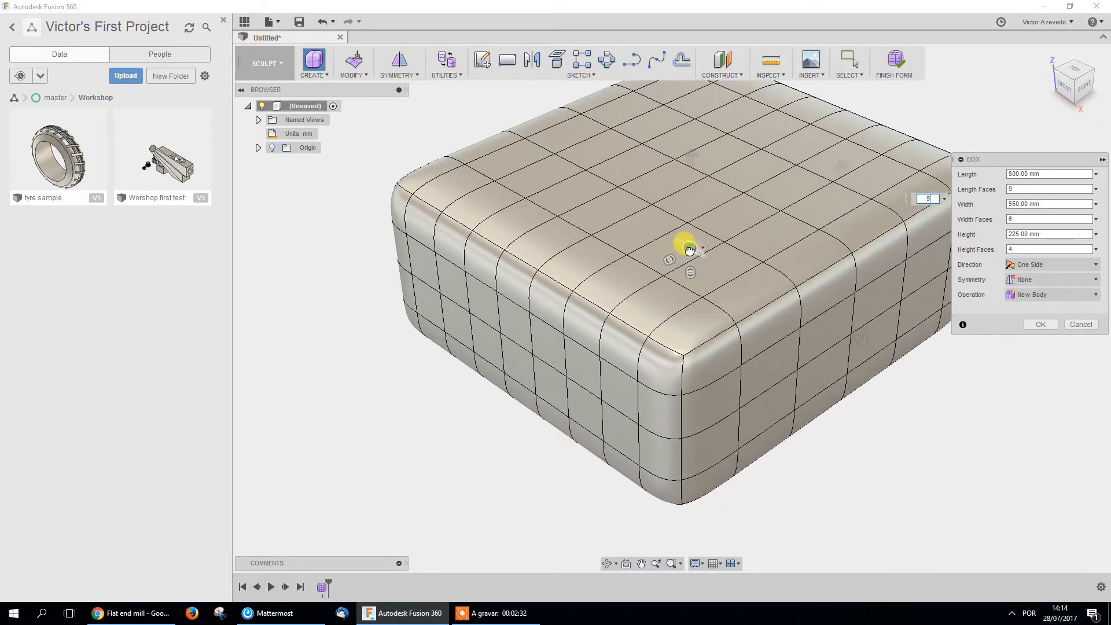
pyautogui.click(1040, 324)
pyautogui.scroll(-4, 697, 297)
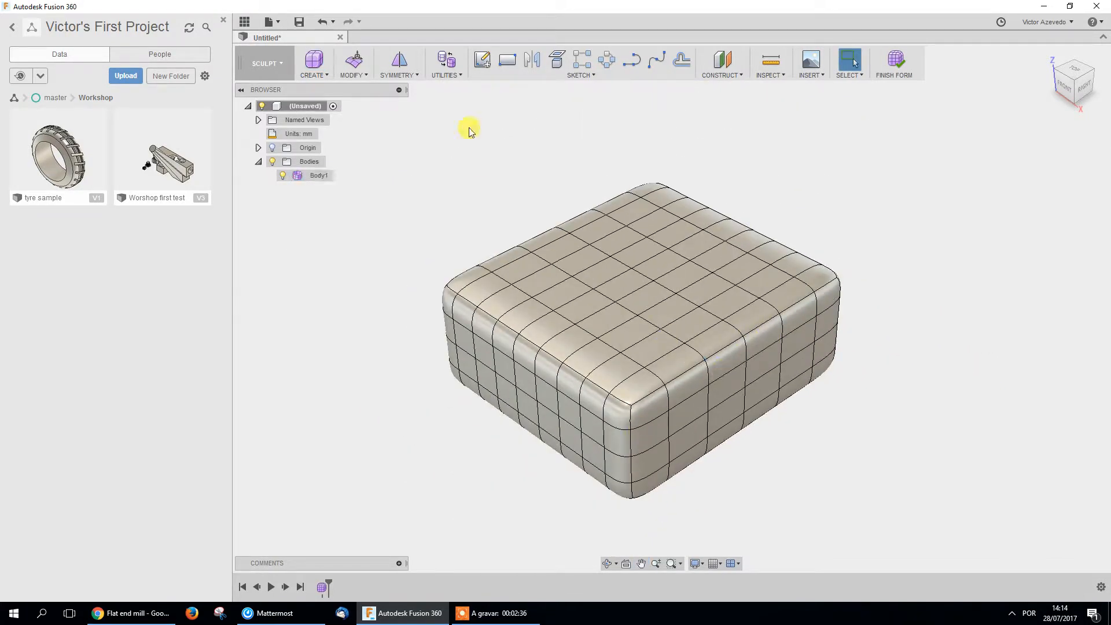
# In Edit Form, raise one top vertex 100 mm, enable Soft Modification and shift the vertex 150 mm toward the back
pyautogui.click(354, 65)
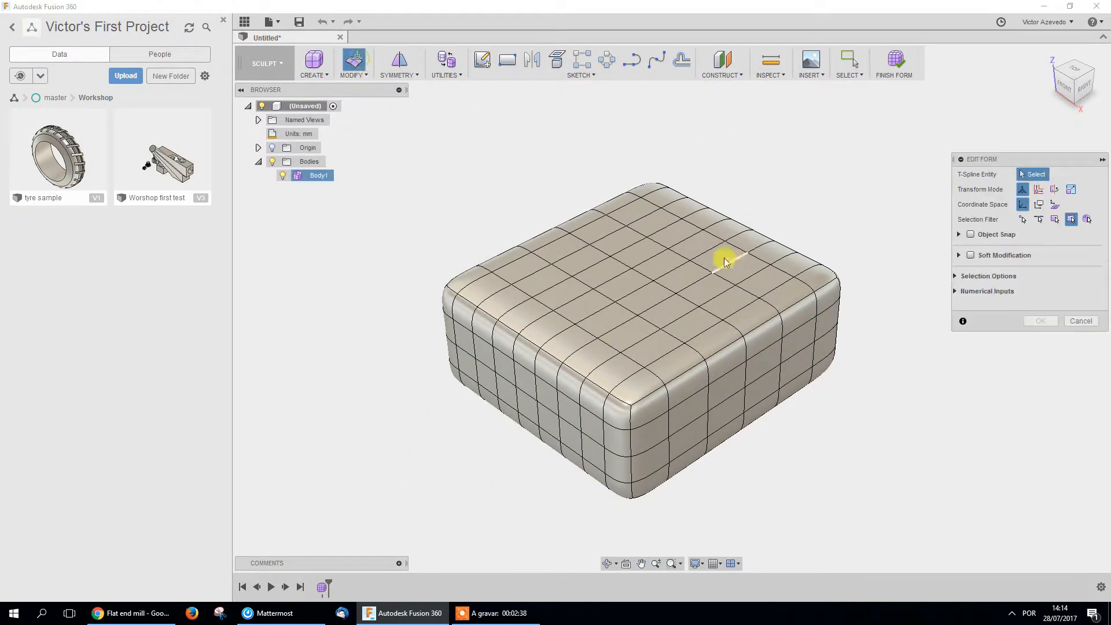
pyautogui.click(694, 252)
pyautogui.moveTo(688, 232); pyautogui.dragTo(690, 184)
pyautogui.click(969, 256)
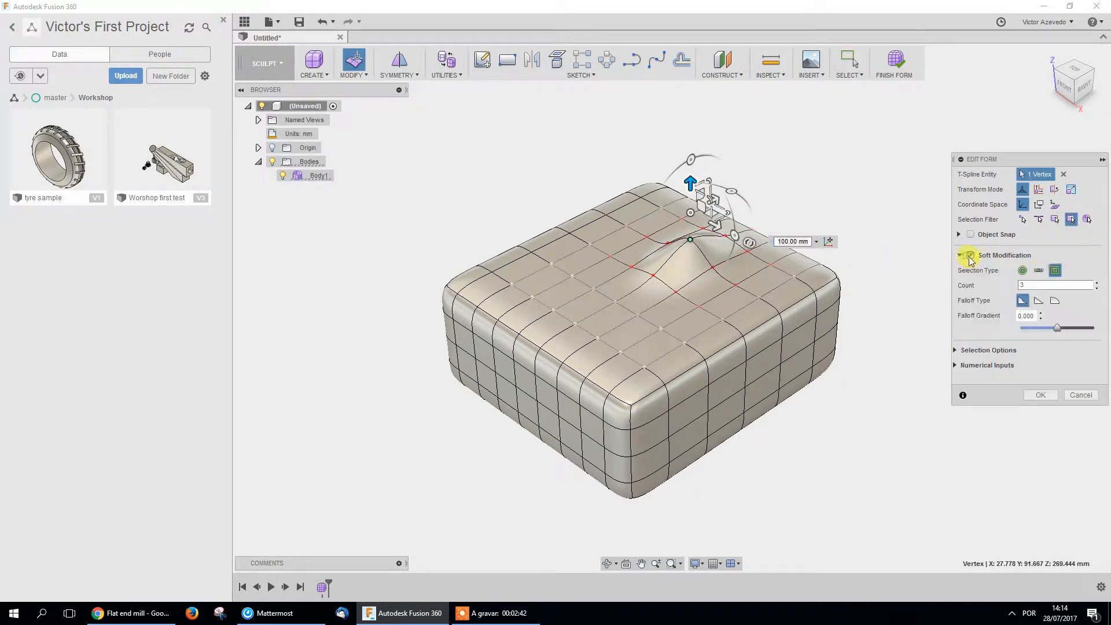
pyautogui.click(1054, 271)
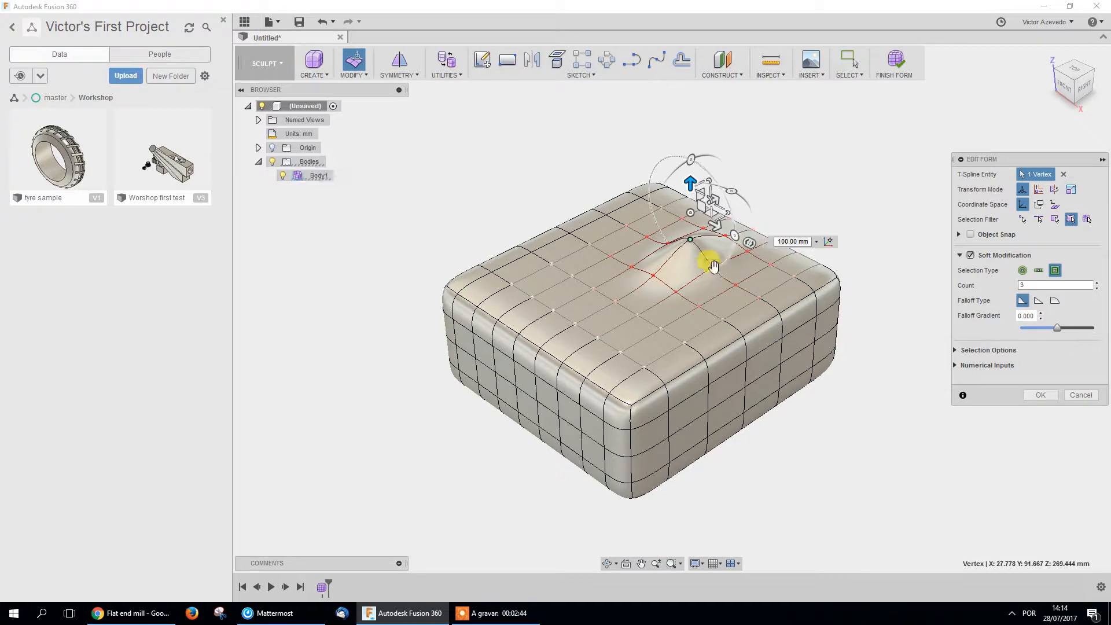
pyautogui.moveTo(693, 186); pyautogui.dragTo(775, 158)
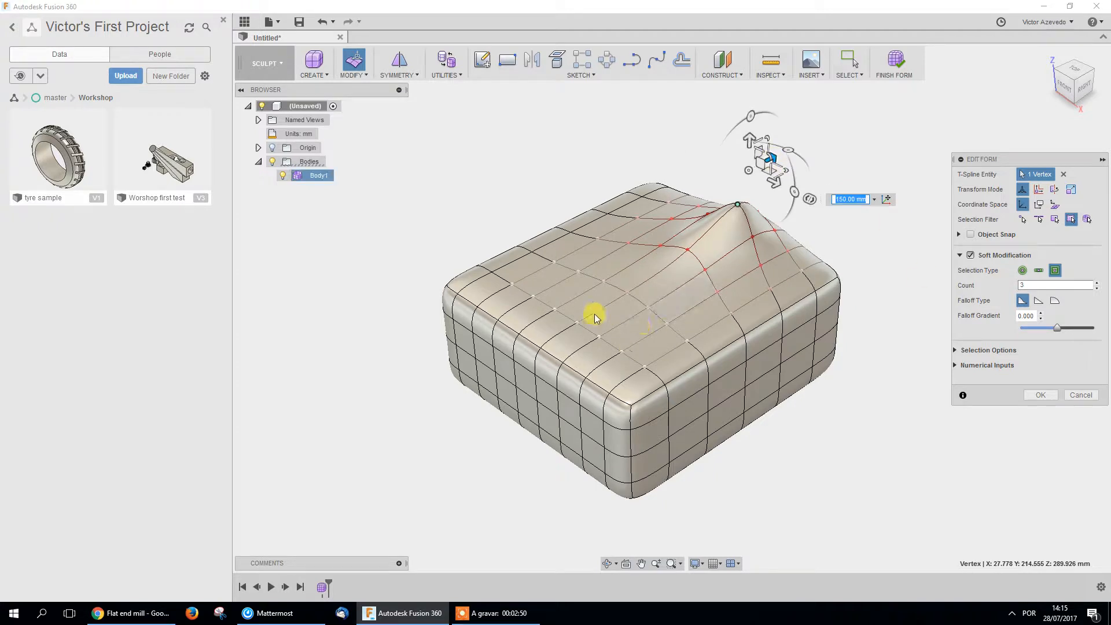
# With Soft Modification, pull a second top vertex 325 mm toward the front, extend it slightly further and accept the form edit
pyautogui.click(578, 323)
pyautogui.moveTo(575, 302); pyautogui.dragTo(432, 304)
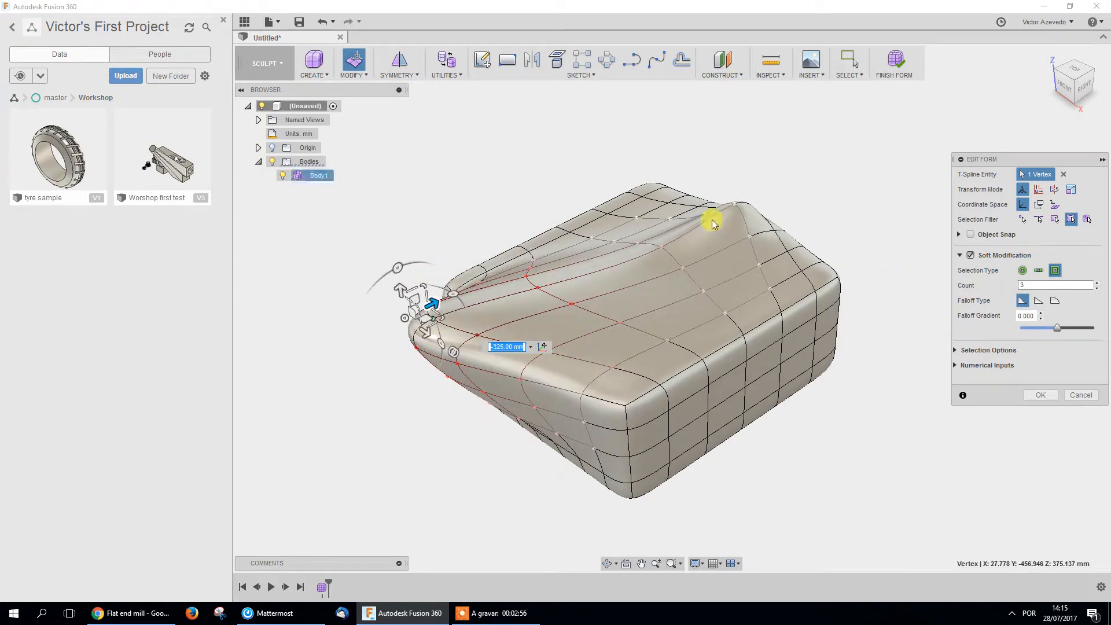
pyautogui.moveTo(421, 300); pyautogui.dragTo(335, 332)
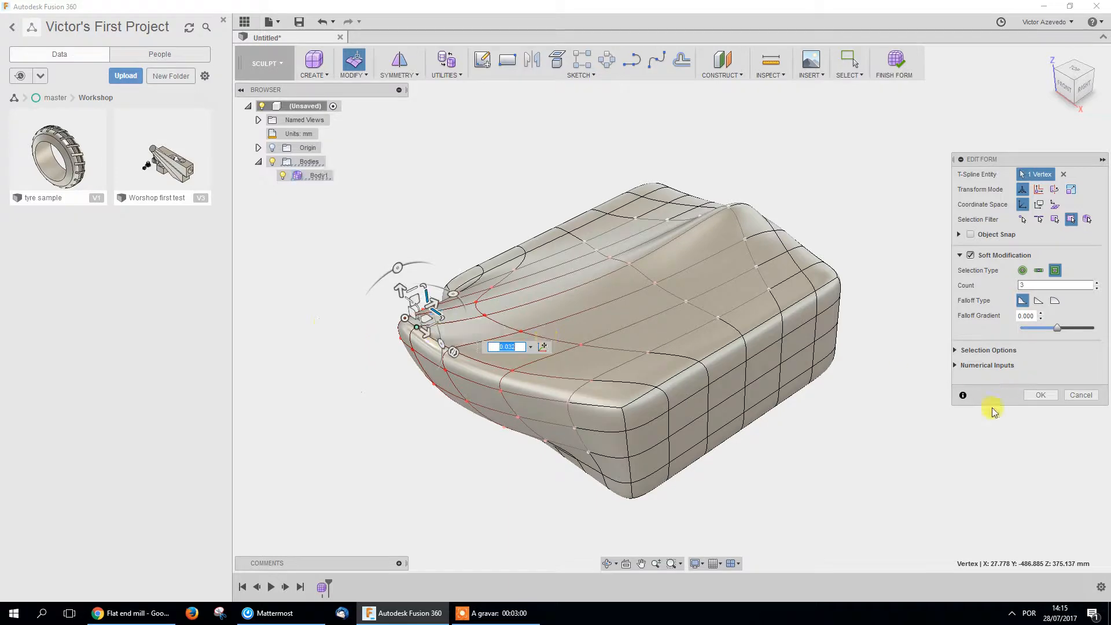
pyautogui.click(1040, 396)
# Finish the form to convert the sculpted box into a body in the Model workspace
pyautogui.moveTo(845, 337)
pyautogui.keyDown('shift'); pyautogui.mouseDown(button='middle')
pyautogui.moveTo(739, 384)
pyautogui.moveTo(818, 297)
pyautogui.moveTo(873, 290)
pyautogui.moveTo(936, 229)
pyautogui.mouseUp(button='middle'); pyautogui.keyUp('shift')
pyautogui.click(896, 58)
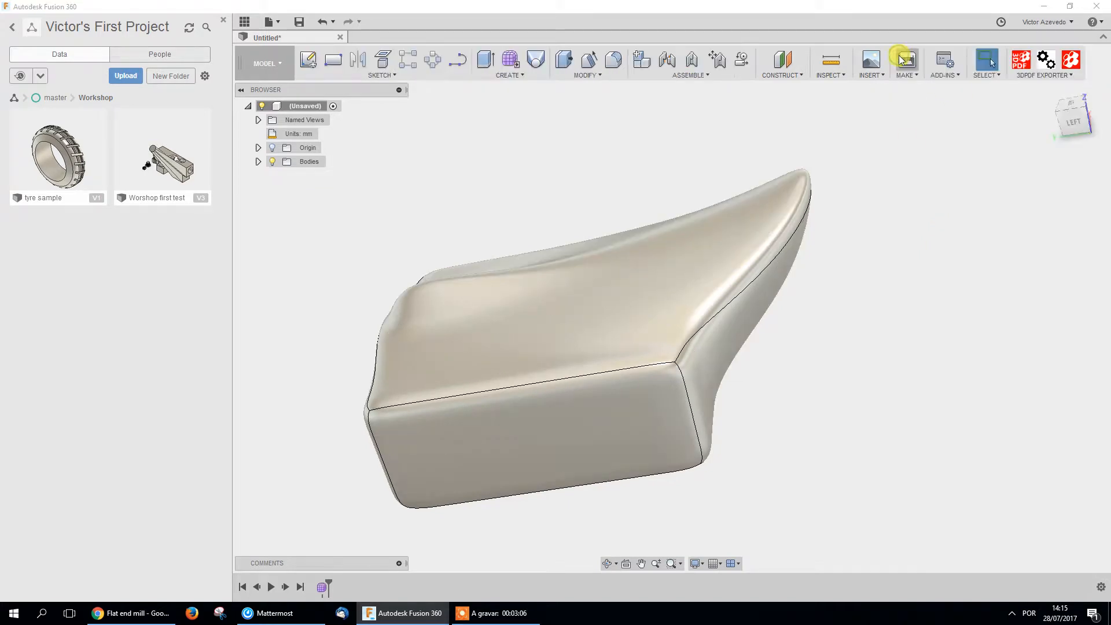
pyautogui.keyDown('shift'); pyautogui.moveTo(608, 404); pyautogui.dragTo(640, 123, button='middle'); pyautogui.keyUp('shift')
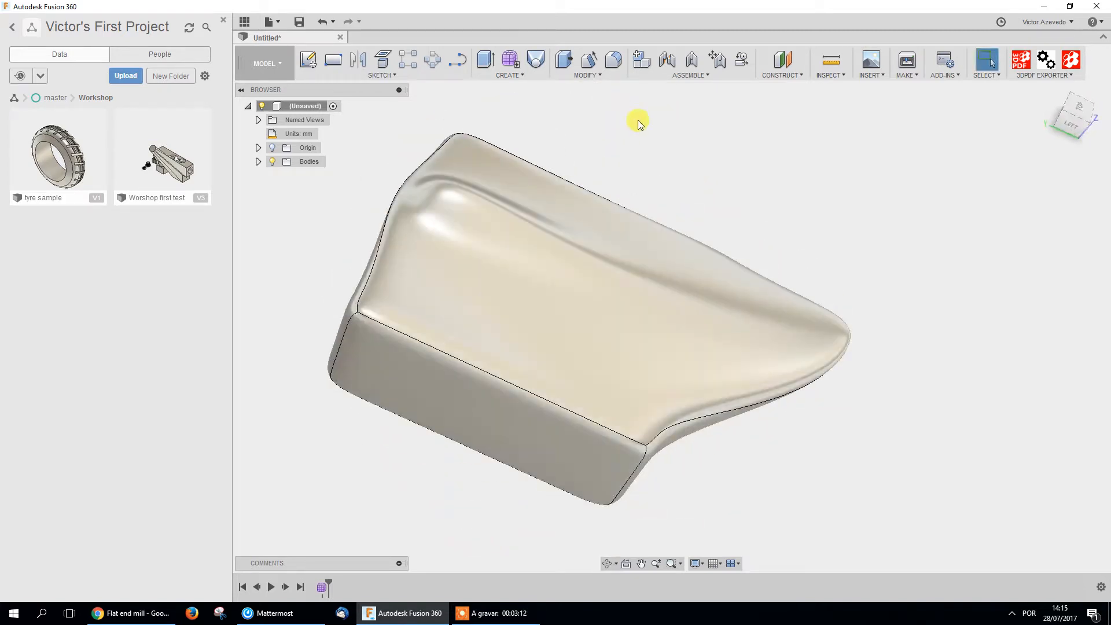
pyautogui.click(274, 63)
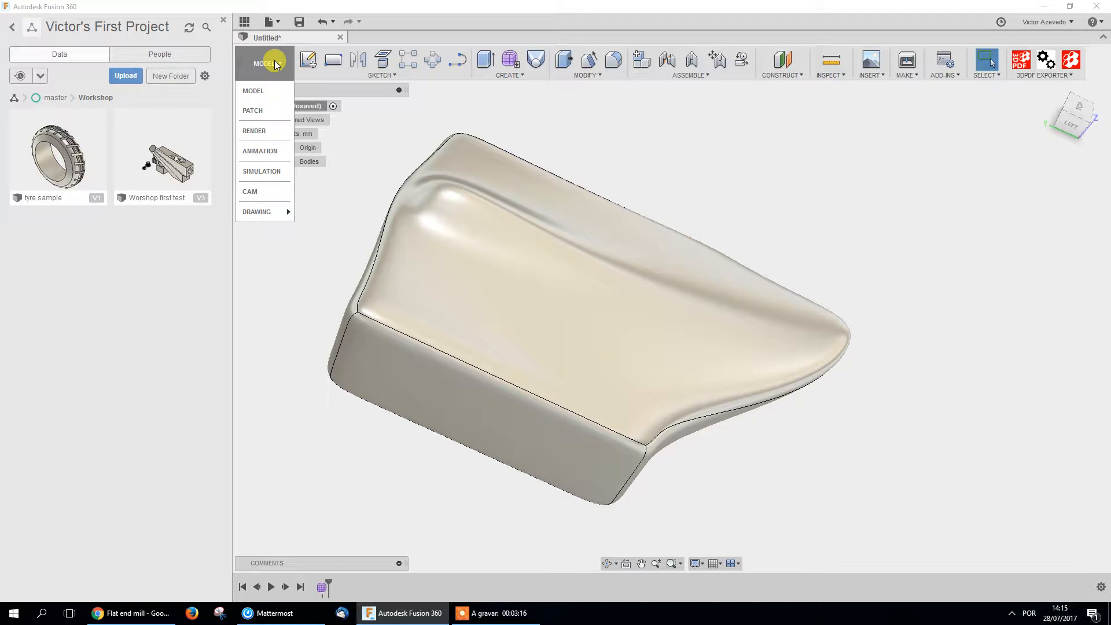
pyautogui.click(271, 60)
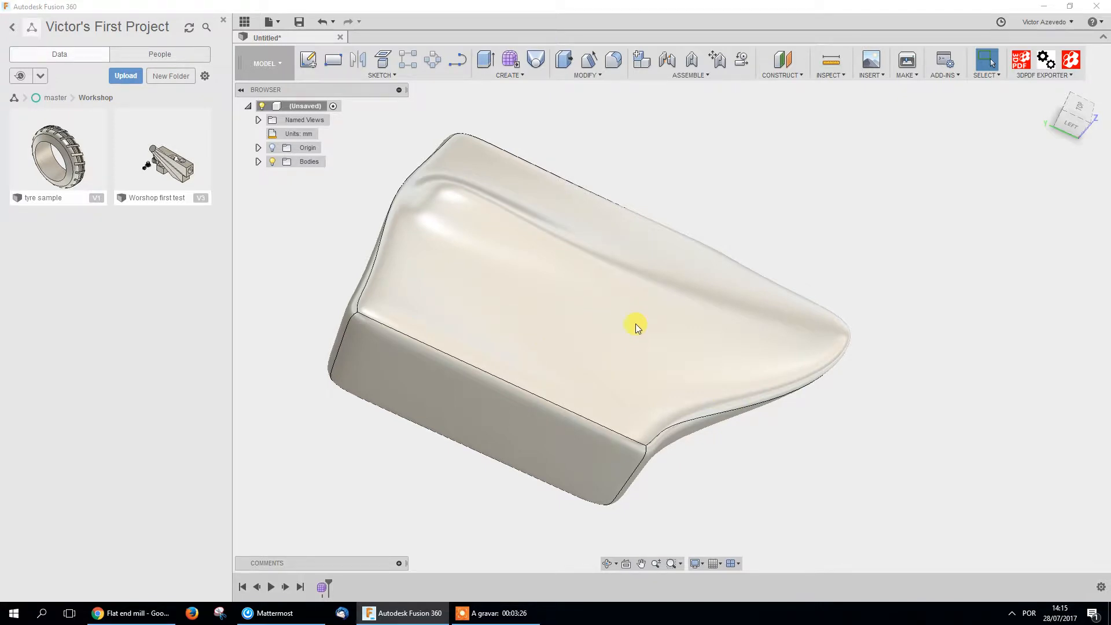
pyautogui.keyDown('shift'); pyautogui.moveTo(601, 305); pyautogui.dragTo(571, 335, button='middle'); pyautogui.keyUp('shift')
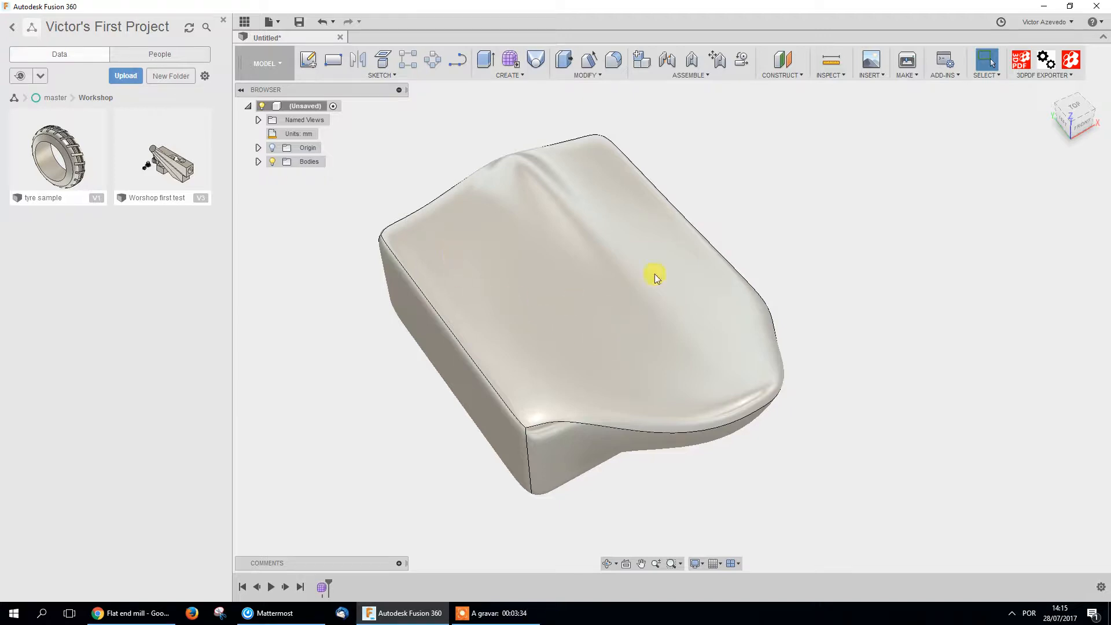
pyautogui.moveTo(696, 349); pyautogui.dragTo(460, 355, button='middle')
pyautogui.keyDown('shift'); pyautogui.moveTo(592, 335); pyautogui.dragTo(548, 398, button='middle'); pyautogui.keyUp('shift')
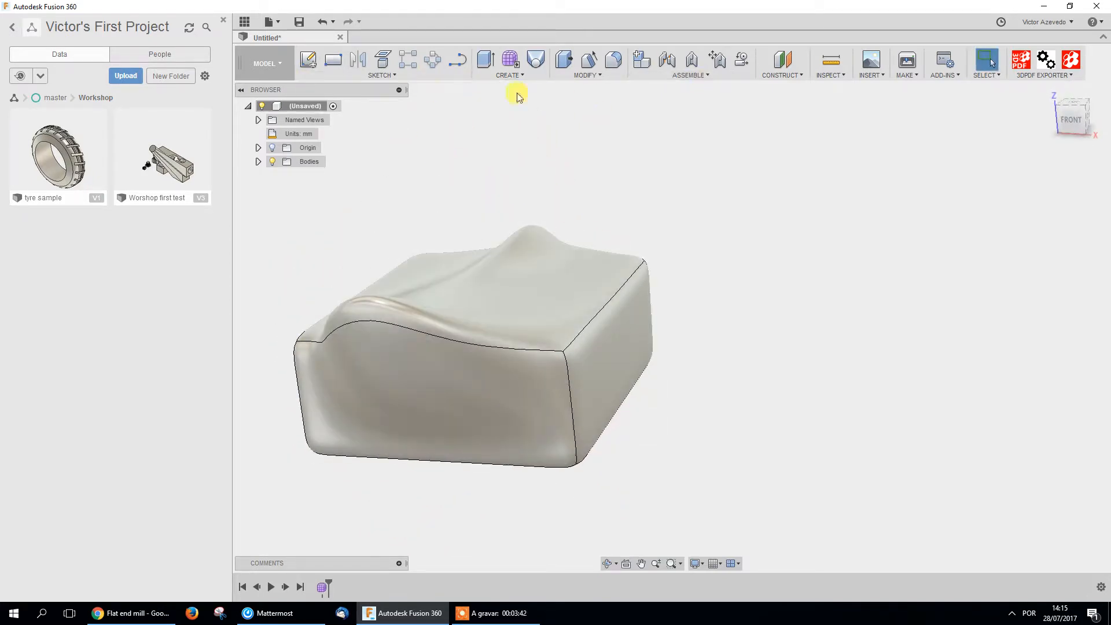
# Switch to the Patch workspace, select the top face to look over the modify commands and clear the selection
pyautogui.click(275, 67)
pyautogui.click(263, 110)
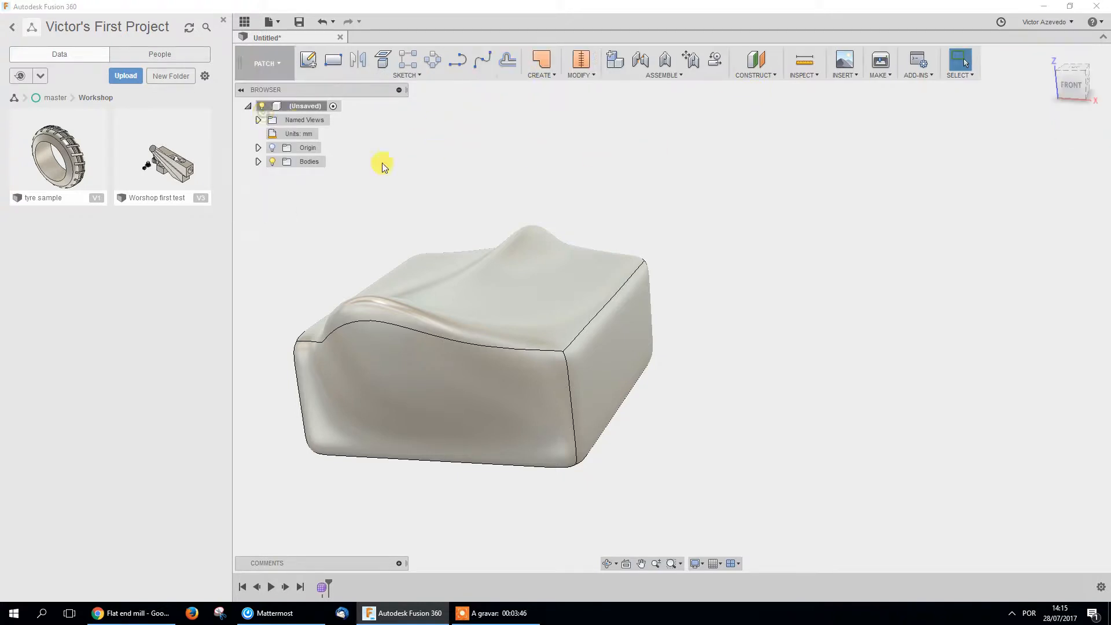
pyautogui.click(507, 286)
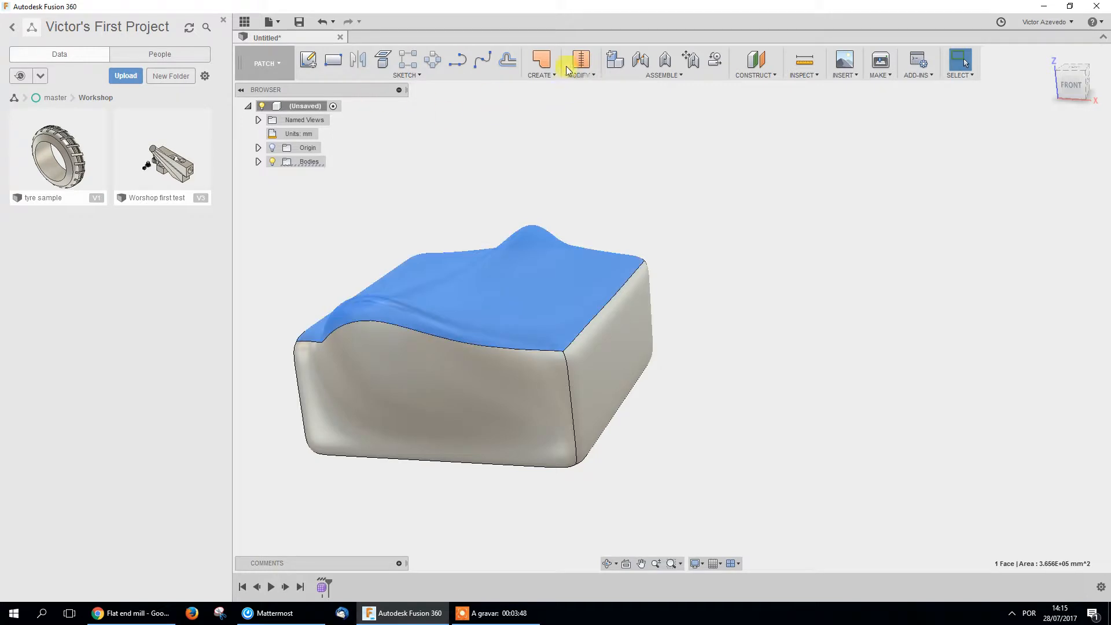
pyautogui.click(592, 79)
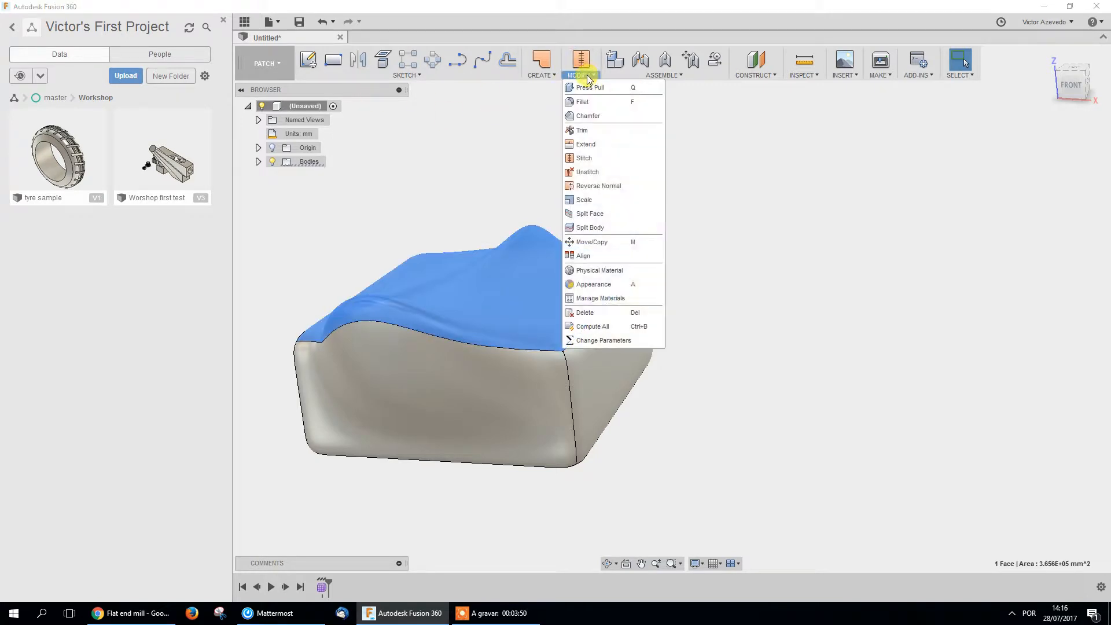
pyautogui.click(589, 73)
pyautogui.click(761, 223)
pyautogui.click(537, 72)
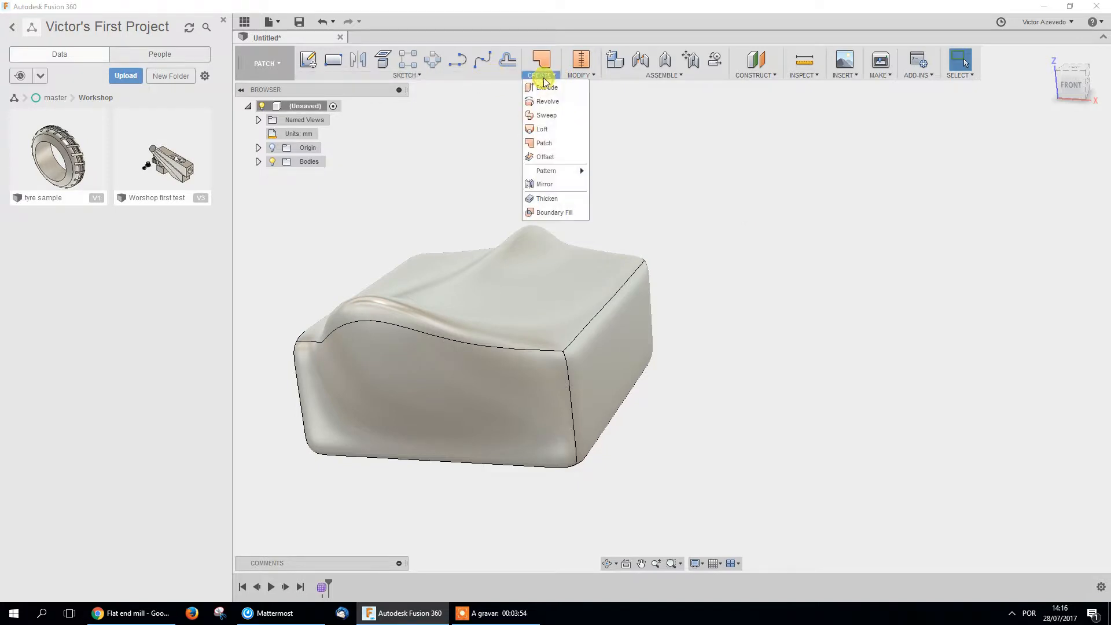
pyautogui.click(554, 88)
pyautogui.click(606, 372)
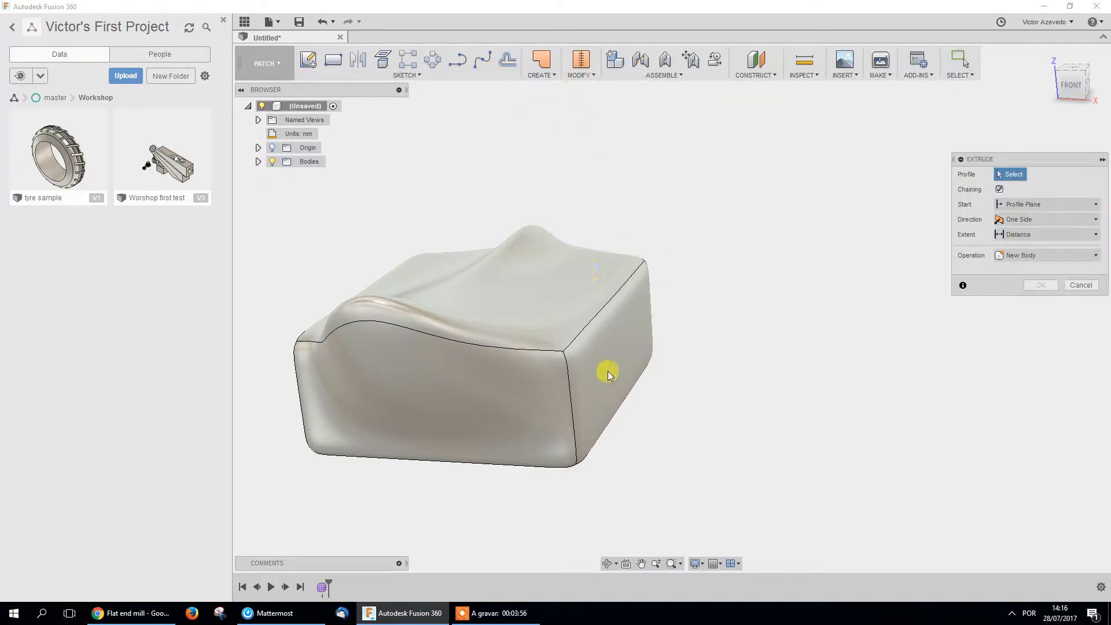
pyautogui.click(1081, 285)
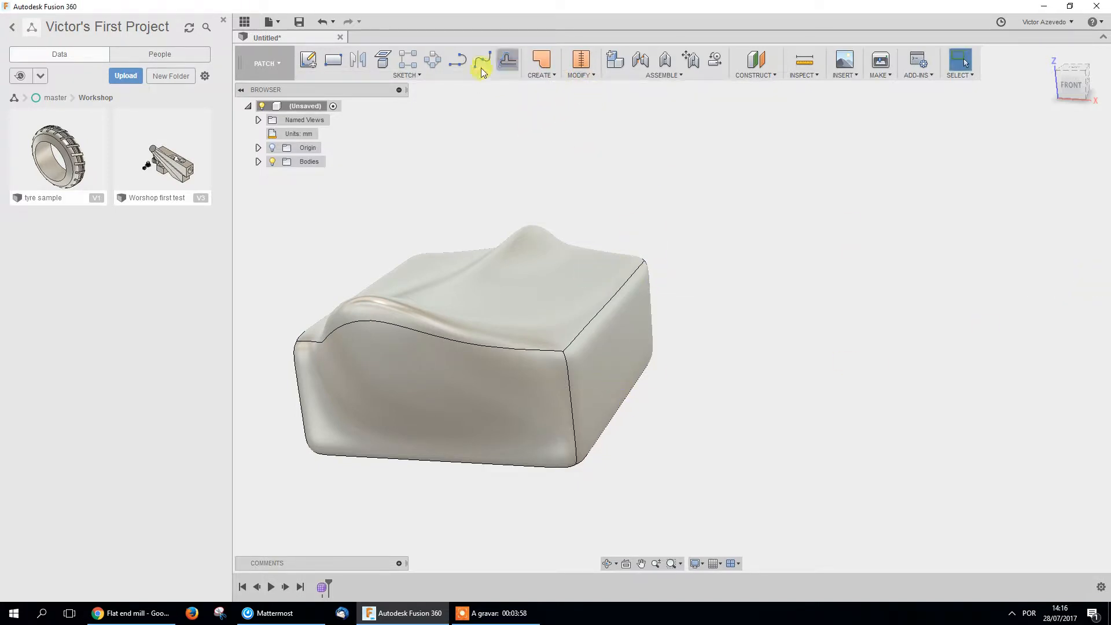
# Switch from the Patch workspace back to the Model workspace
pyautogui.click(278, 71)
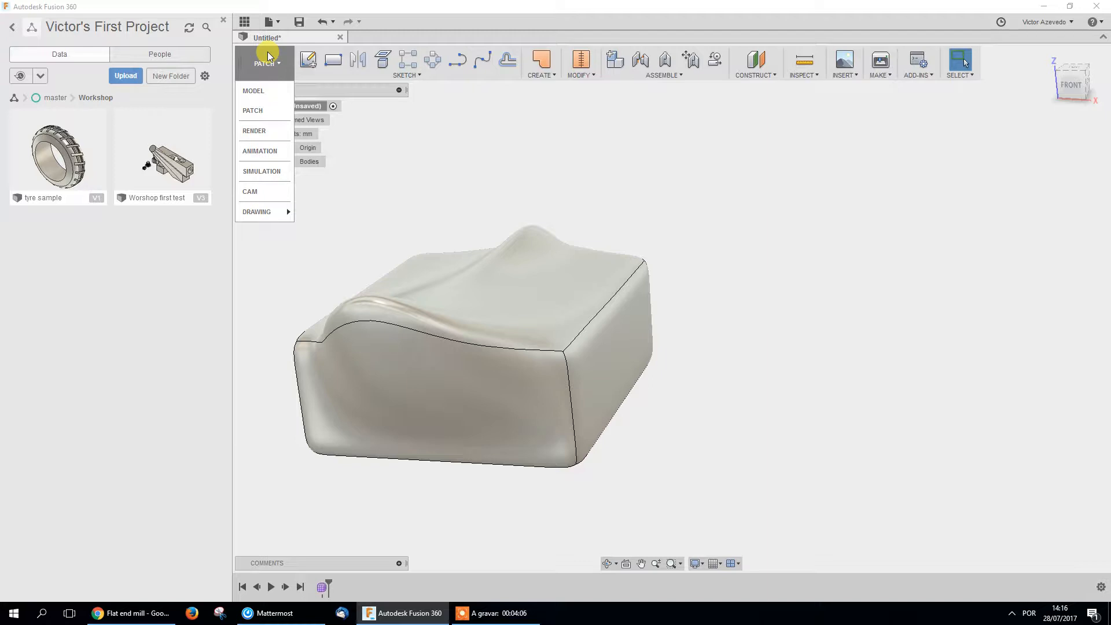
pyautogui.click(554, 332)
pyautogui.click(285, 76)
pyautogui.click(257, 105)
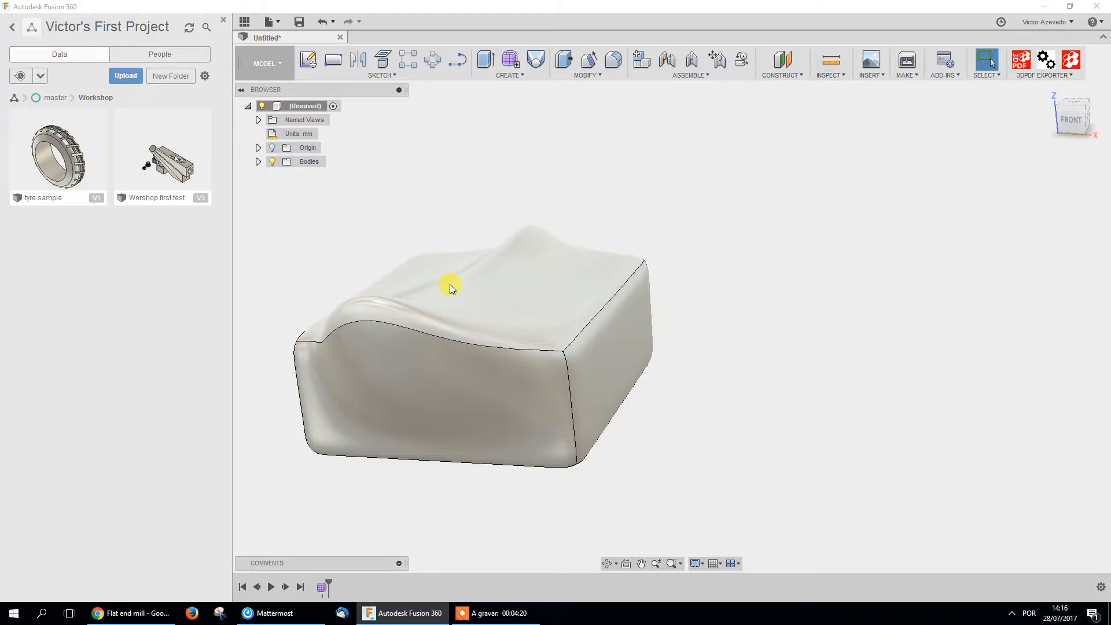
pyautogui.keyDown('shift'); pyautogui.moveTo(484, 352); pyautogui.dragTo(349, 389, button='middle'); pyautogui.keyUp('shift')
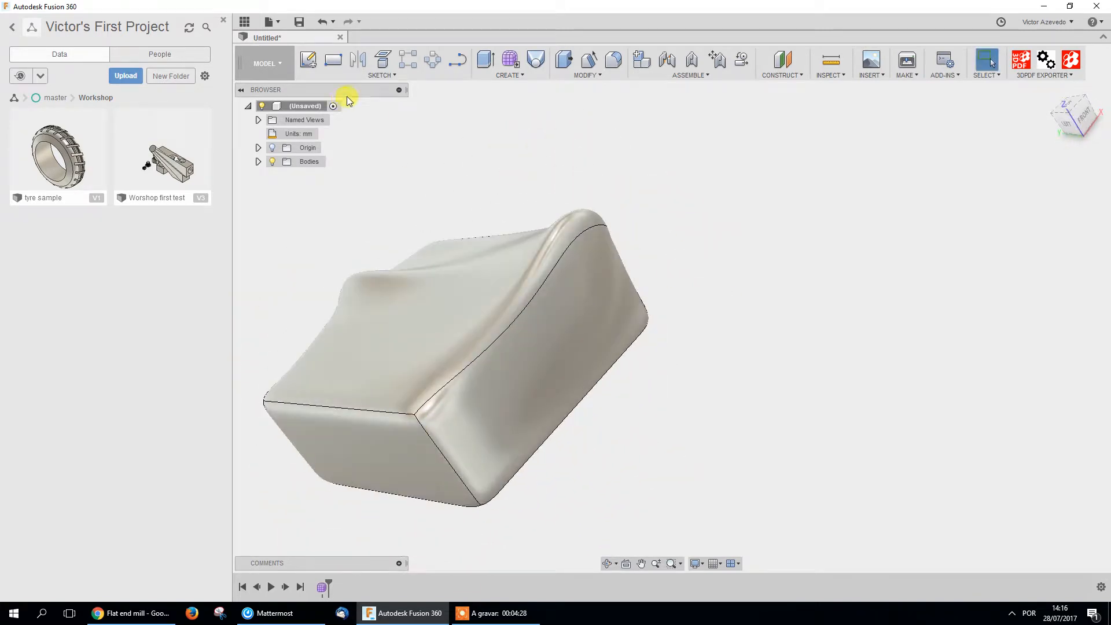
# Save the design as "boat square" in the Workshop folder and close it
pyautogui.click(299, 22)
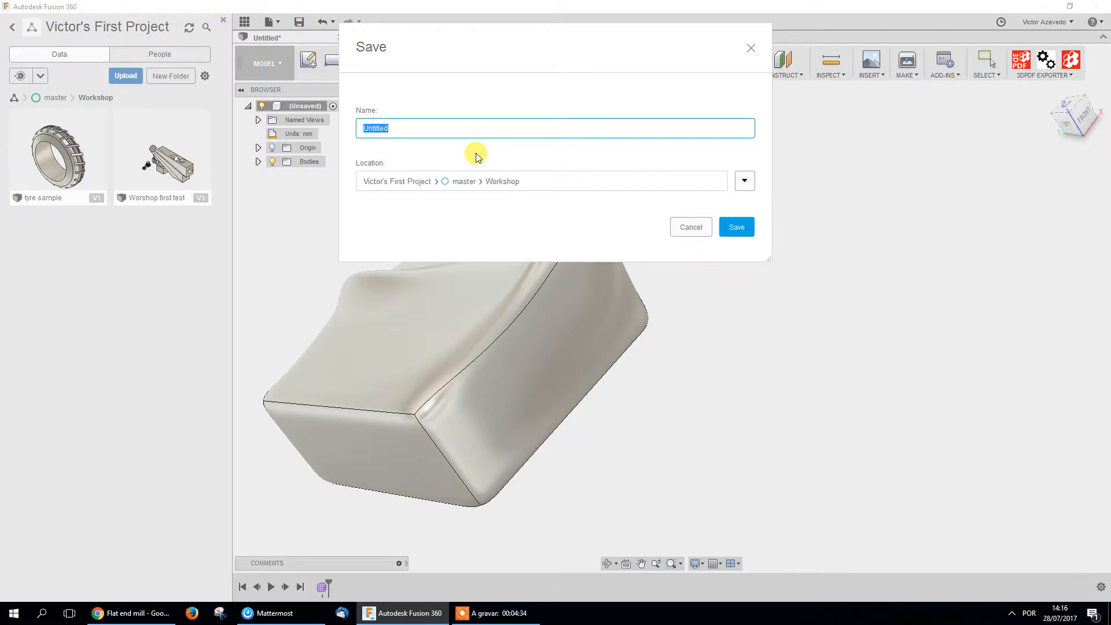
pyautogui.write('boat square')
pyautogui.press('Return')
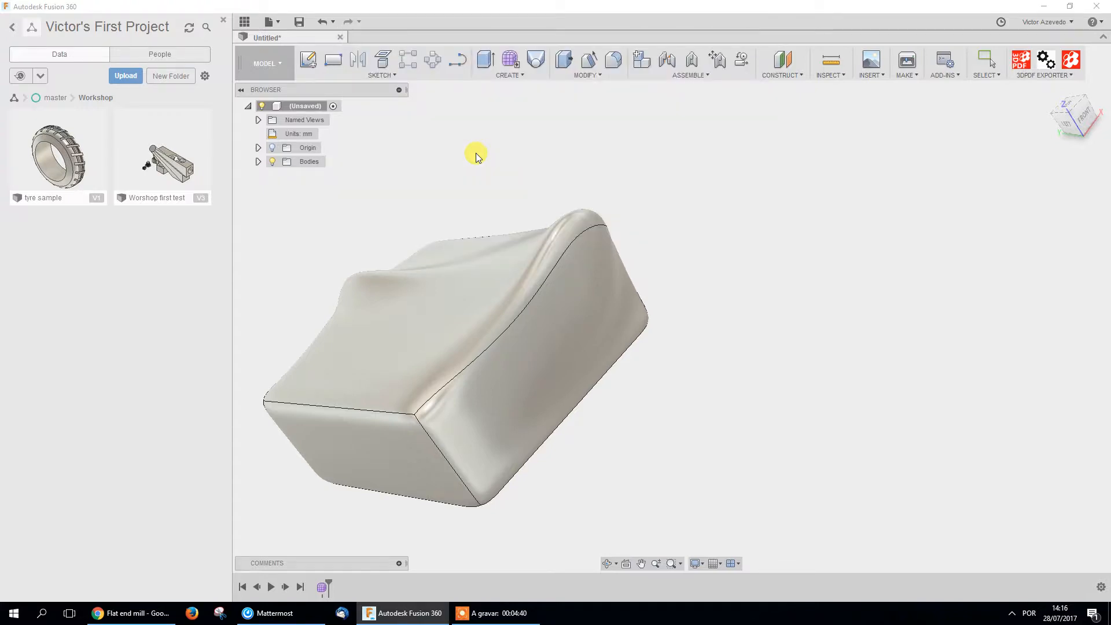
pyautogui.click(340, 37)
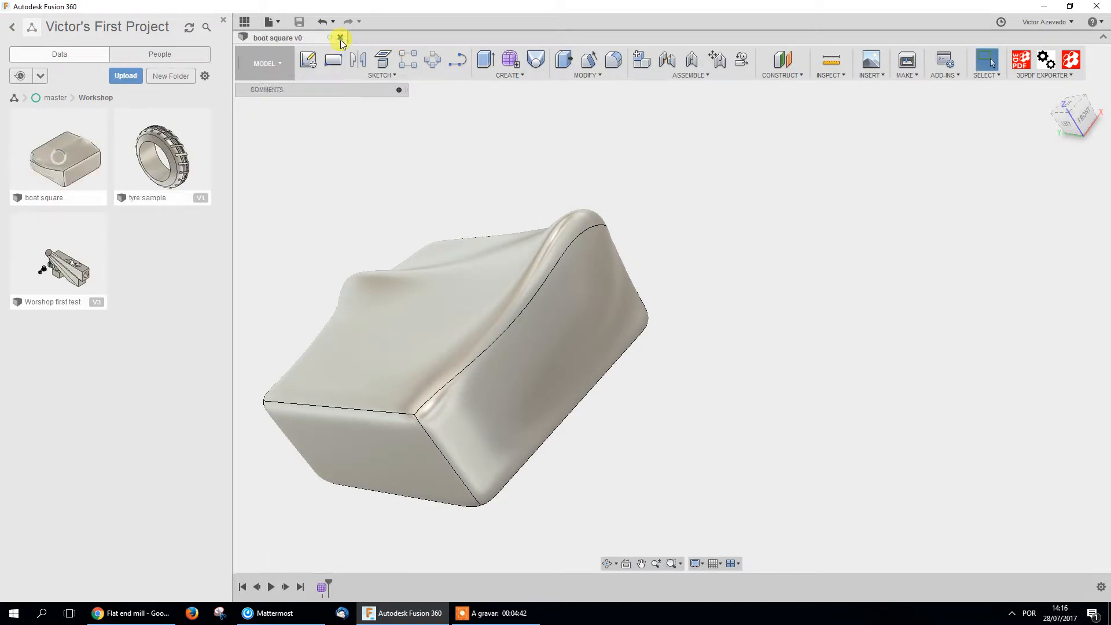
# Create a new design and start a sketch on the horizontal origin plane
pyautogui.click(269, 21)
pyautogui.click(291, 40)
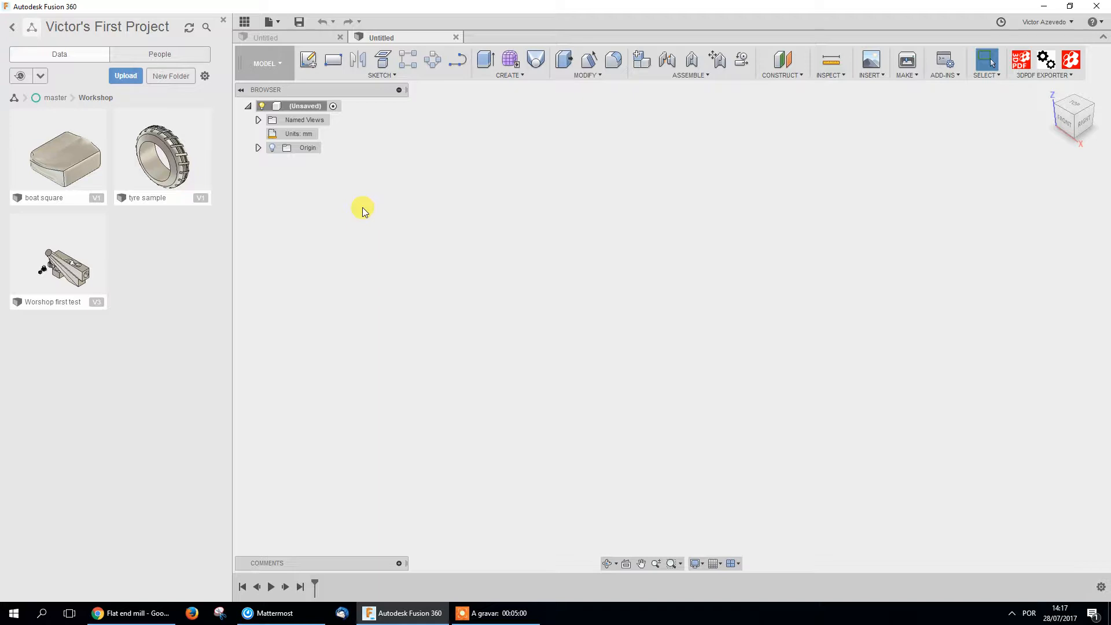
pyautogui.click(268, 68)
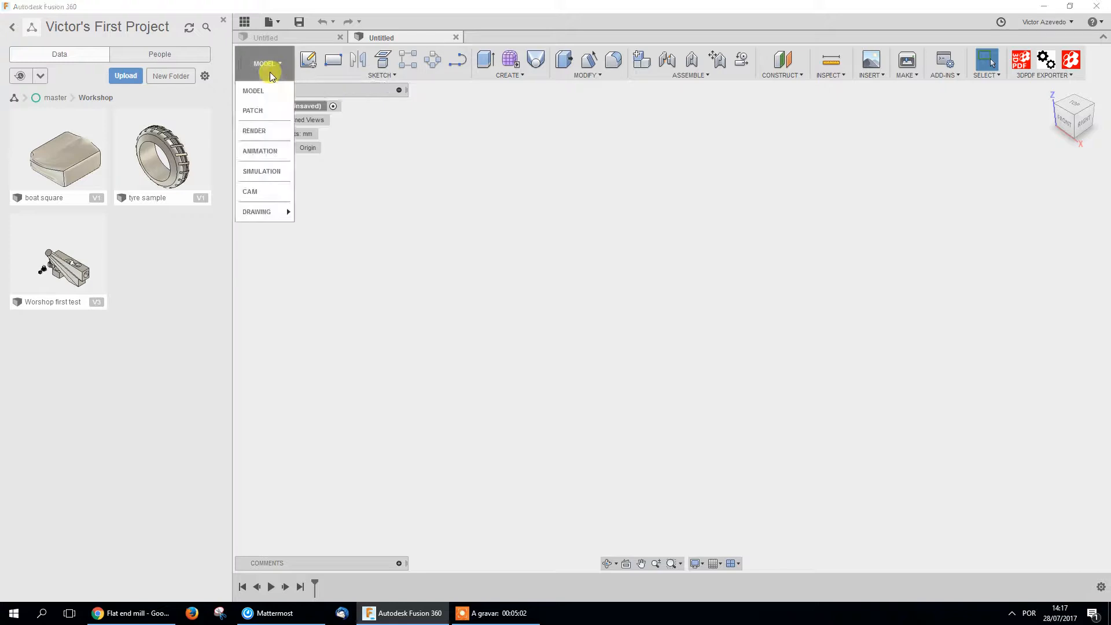
pyautogui.click(307, 60)
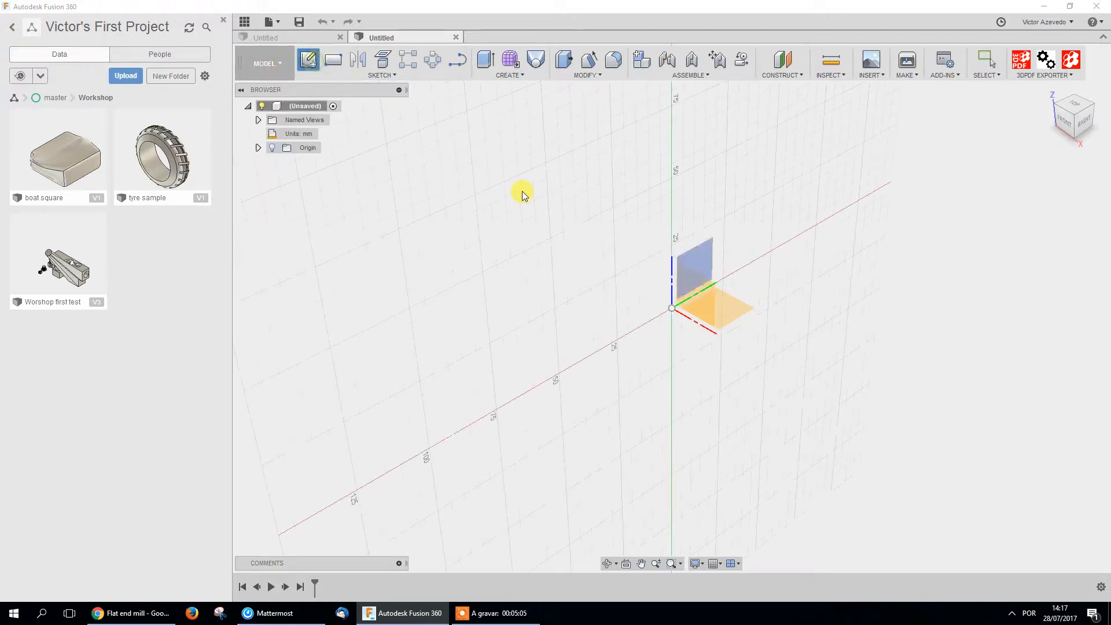
pyautogui.click(736, 317)
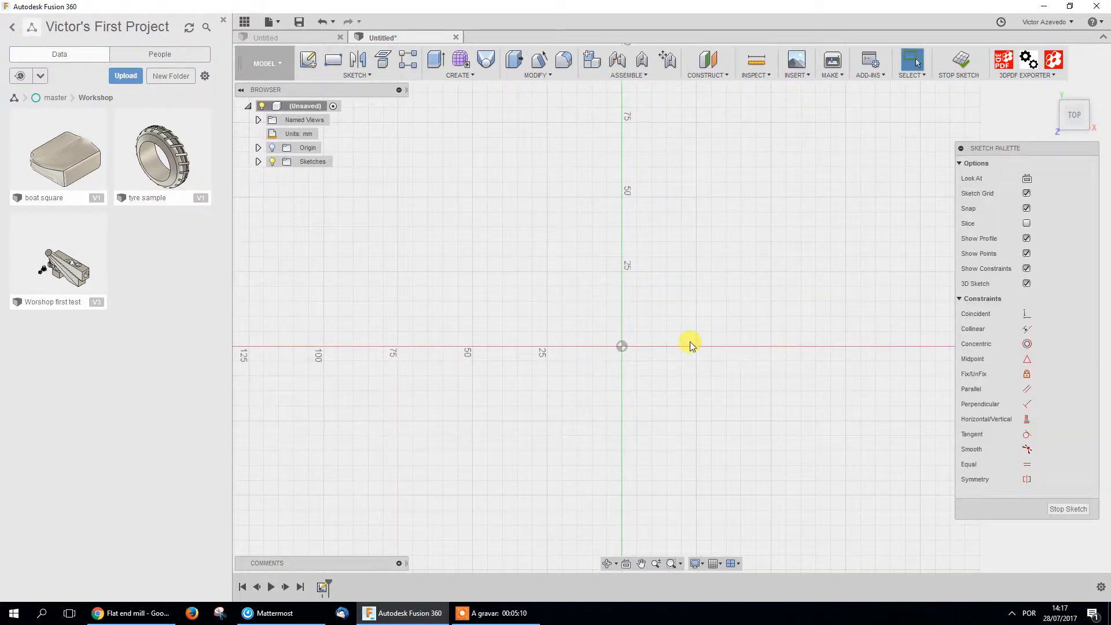
# Draw a 50 × 50 mm rectangle with its lower-left corner on the origin
pyautogui.press('r')
pyautogui.click(621, 346)
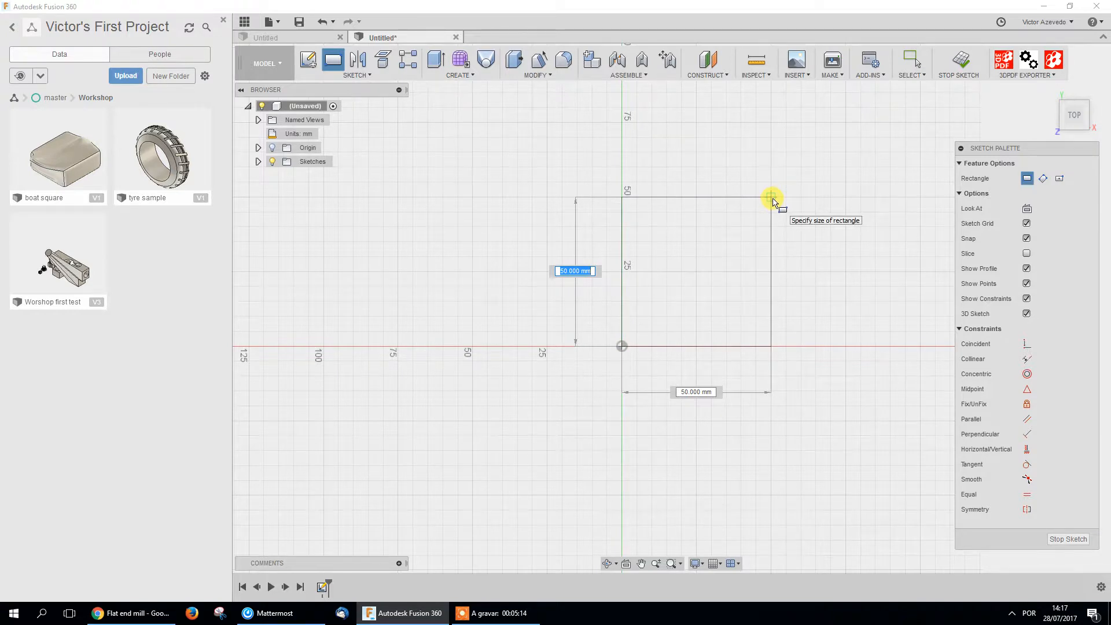
pyautogui.click(772, 200)
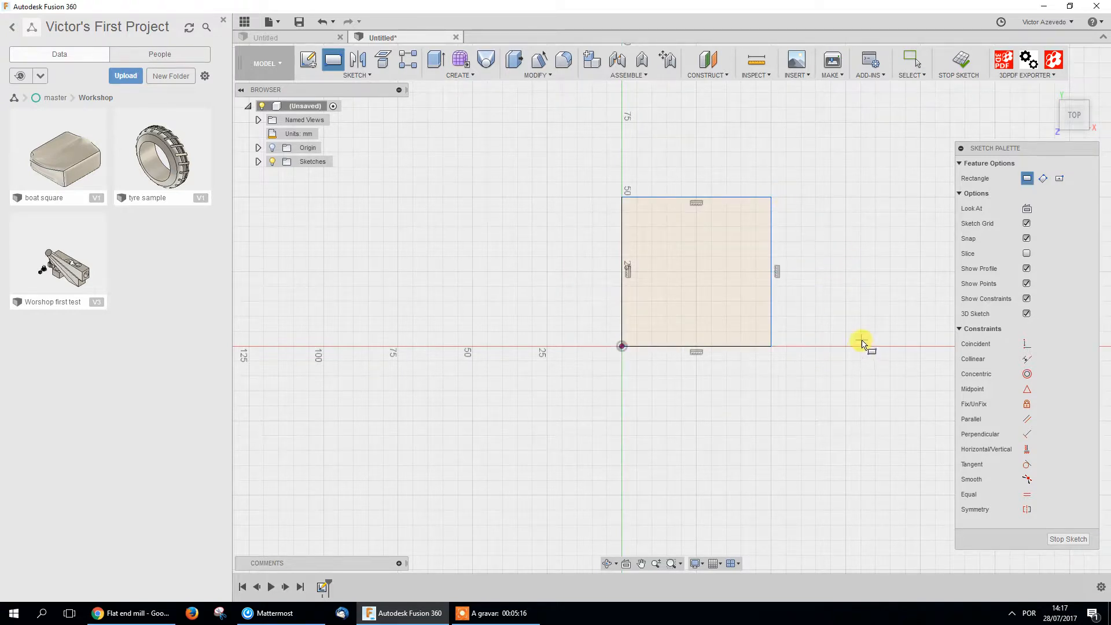
# Dimension the rectangle's top edge at 50 mm and set its height dimension to reference that width dimension
pyautogui.press('d')
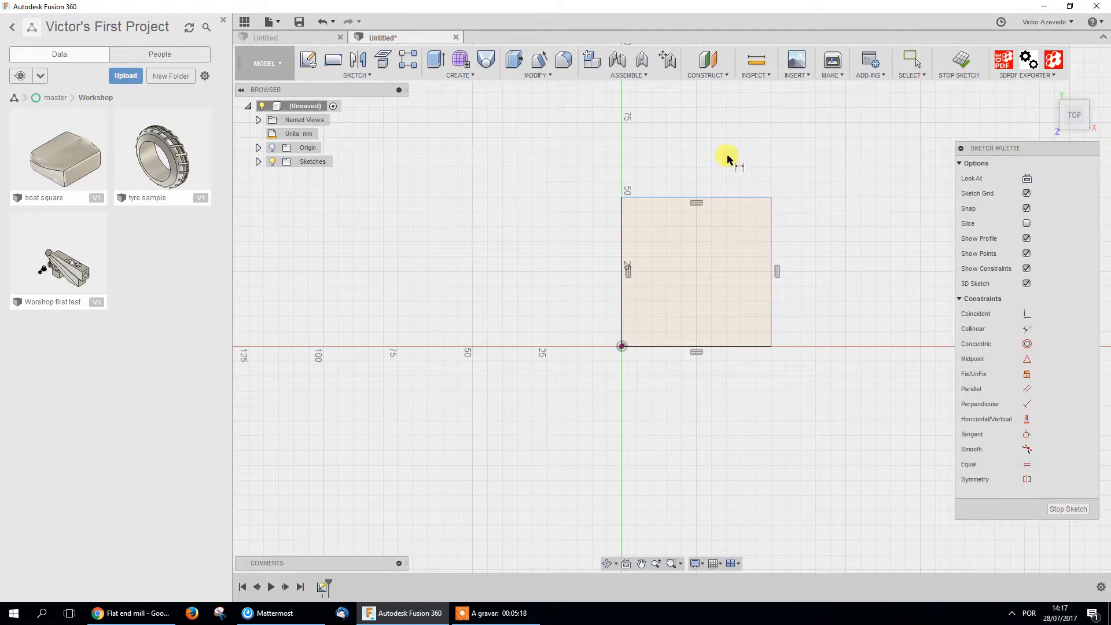
pyautogui.click(731, 198)
pyautogui.click(733, 164)
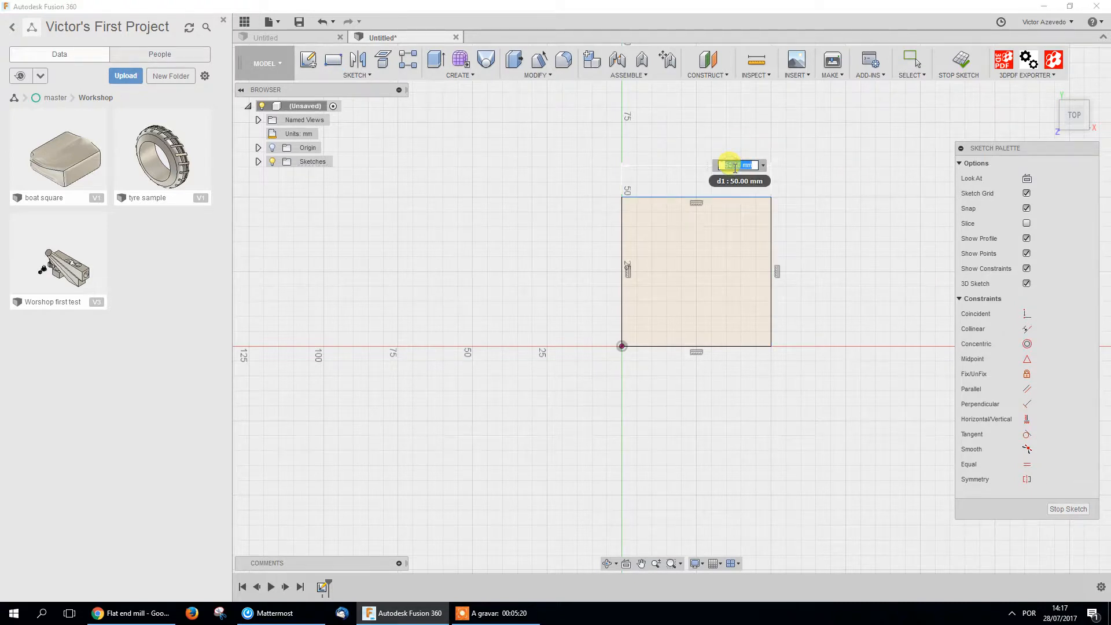
pyautogui.press('Return')
pyautogui.click(773, 239)
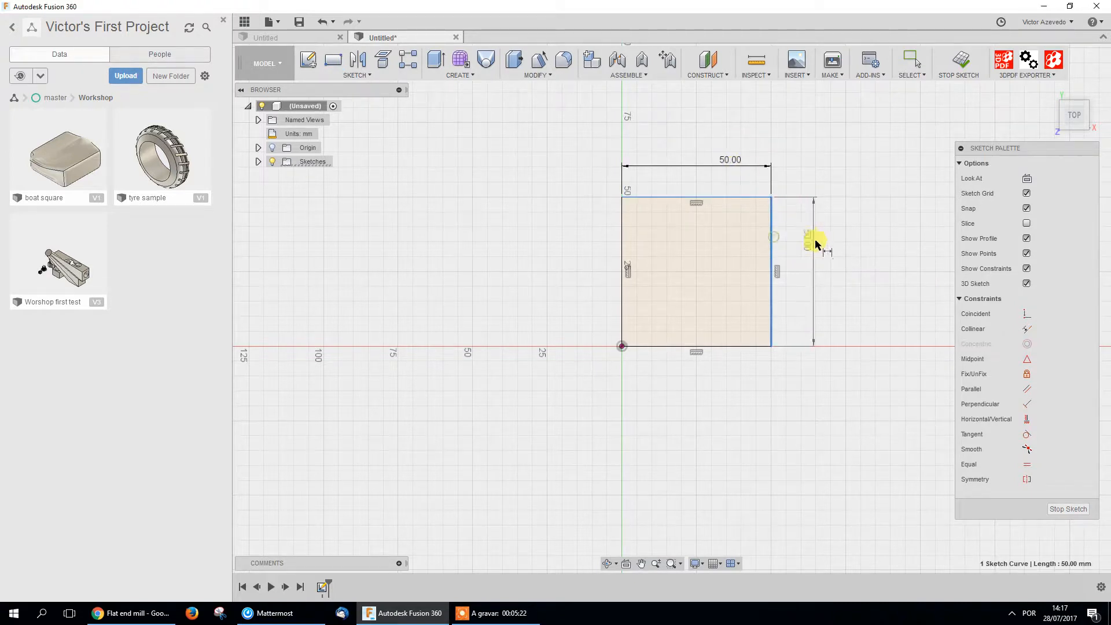
pyautogui.click(840, 244)
pyautogui.click(733, 162)
pyautogui.press('Return')
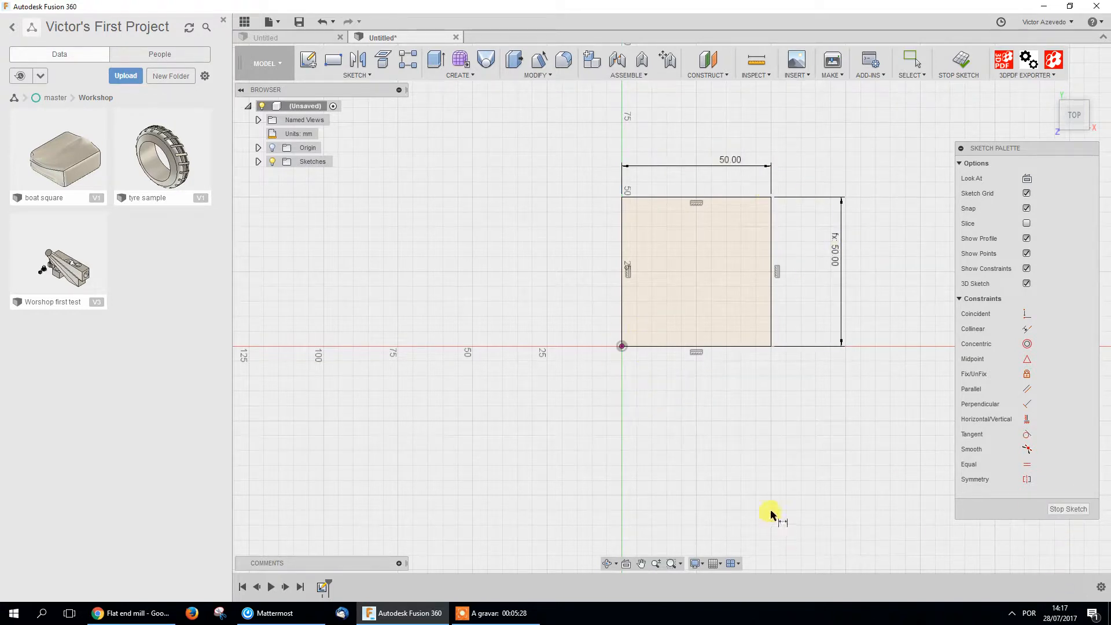
# Extrude the square profile 30 mm as a new body
pyautogui.press('e')
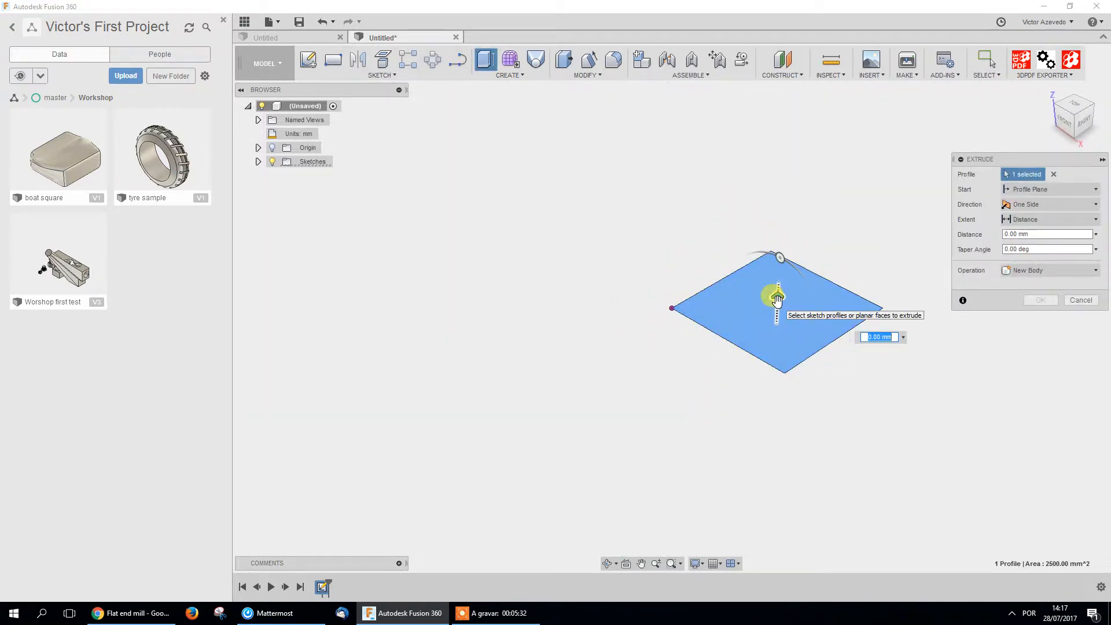
pyautogui.write('30')
pyautogui.press('Return')
pyautogui.moveTo(752, 350); pyautogui.dragTo(608, 451, button='middle')
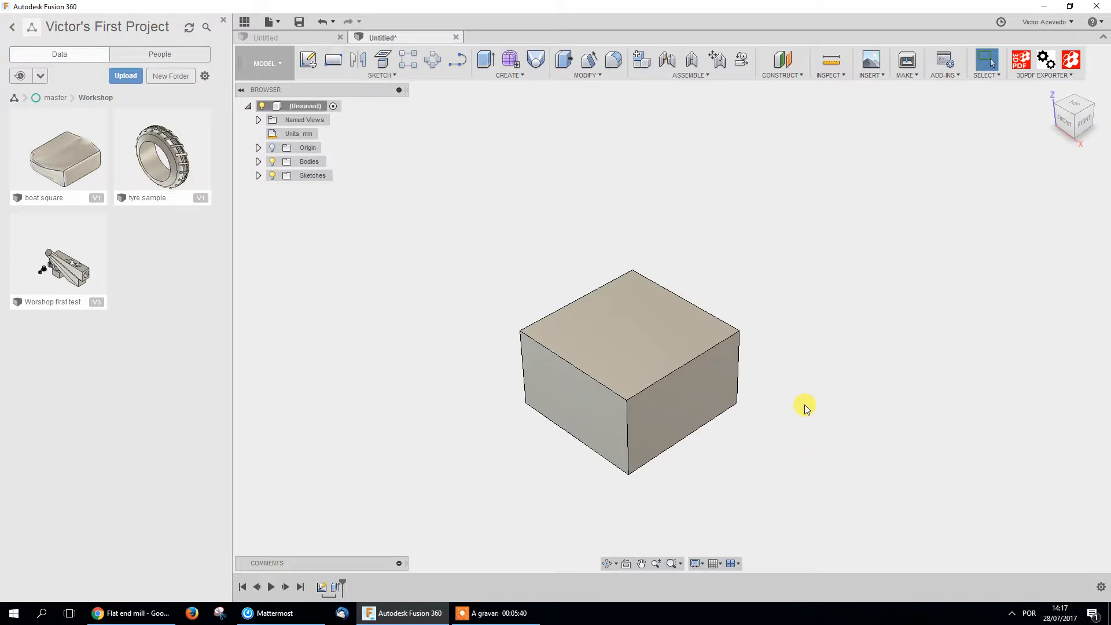
# Sketch a 45 mm diameter circle centred on the block's top face
pyautogui.press('c')
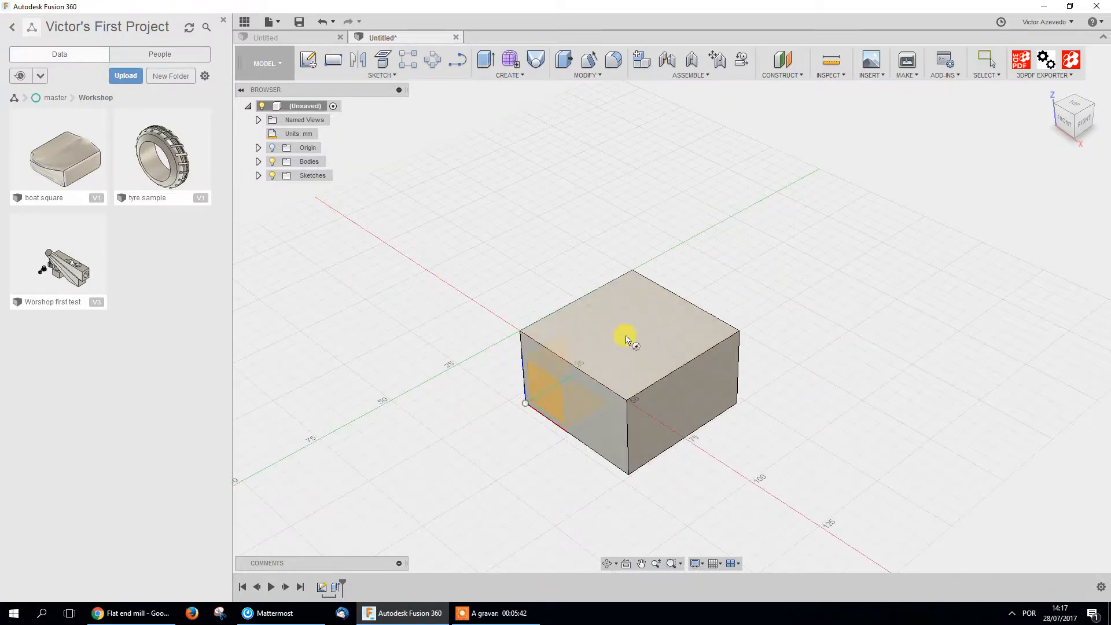
pyautogui.click(626, 339)
pyautogui.click(668, 304)
pyautogui.press('Escape')
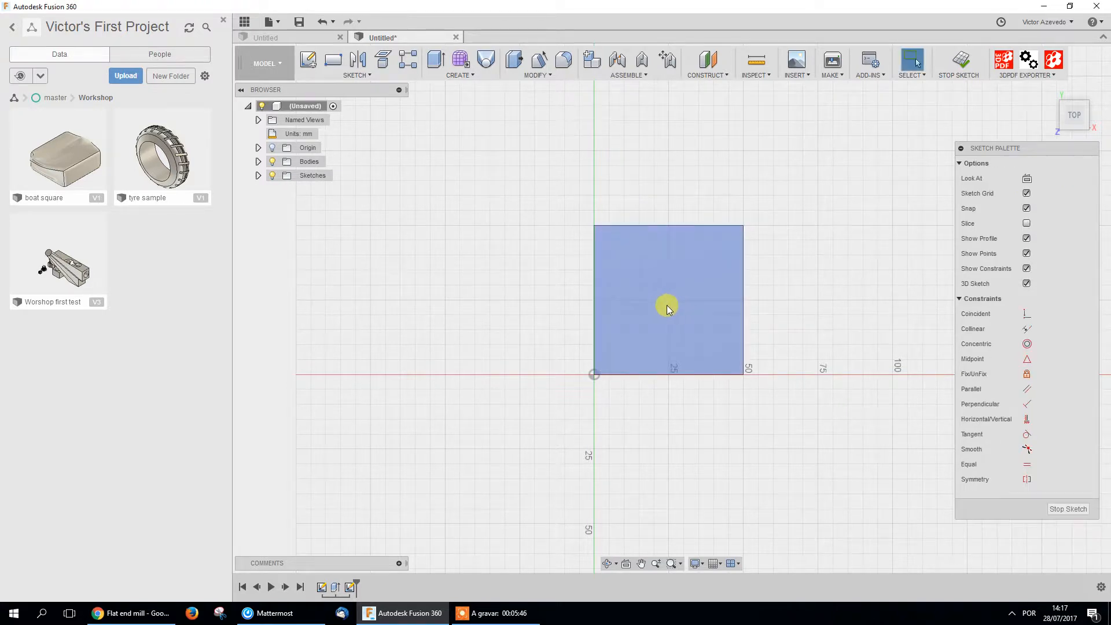
pyautogui.press('c')
pyautogui.click(668, 299)
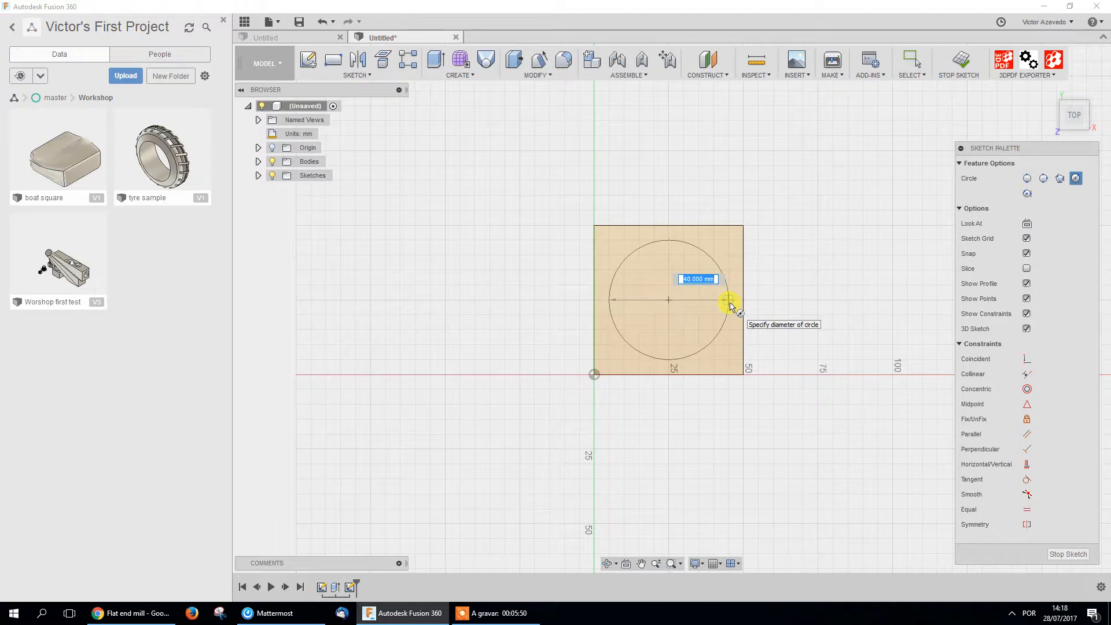
pyautogui.write('45')
pyautogui.press('Return')
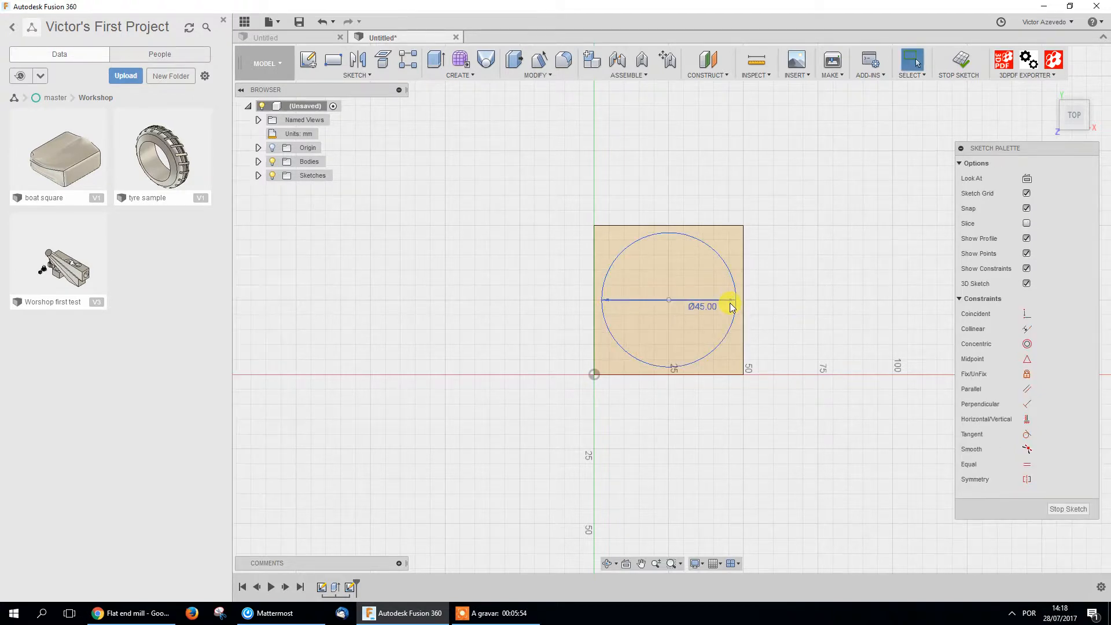
# Extrude the 45 mm circle 25 mm upward and join it to the block
pyautogui.press('e')
pyautogui.click(675, 344)
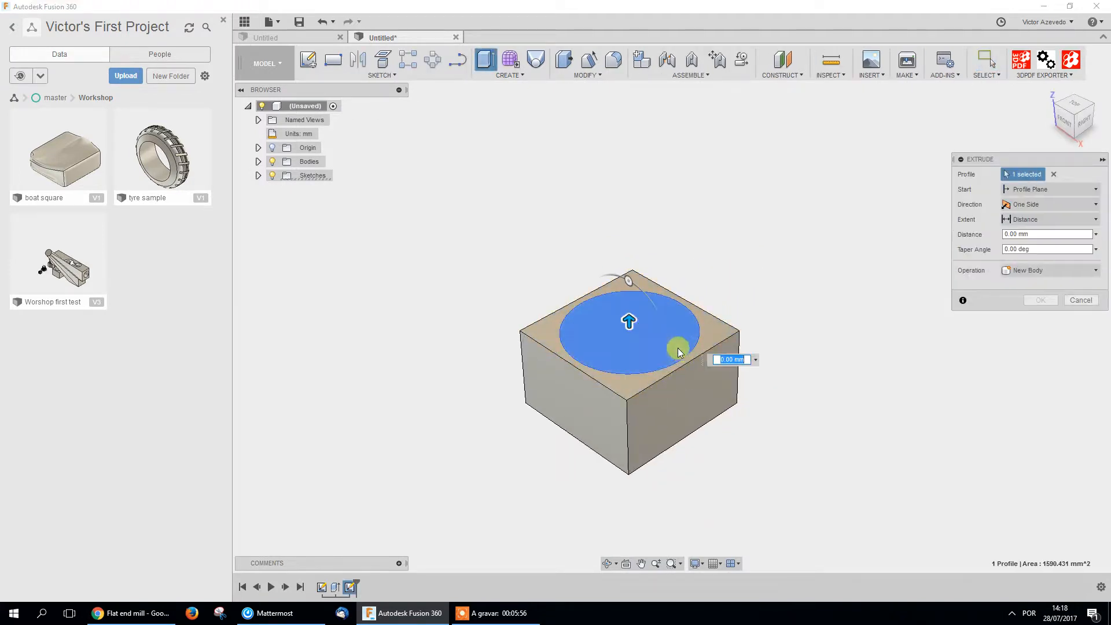
pyautogui.moveTo(626, 316); pyautogui.dragTo(634, 261)
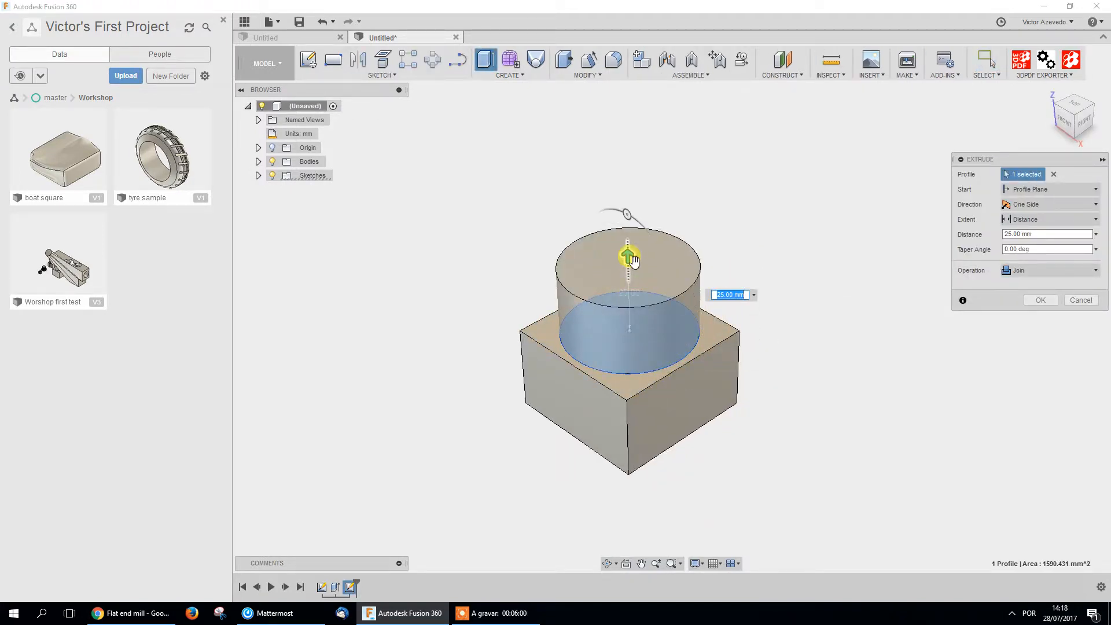
pyautogui.press('Return')
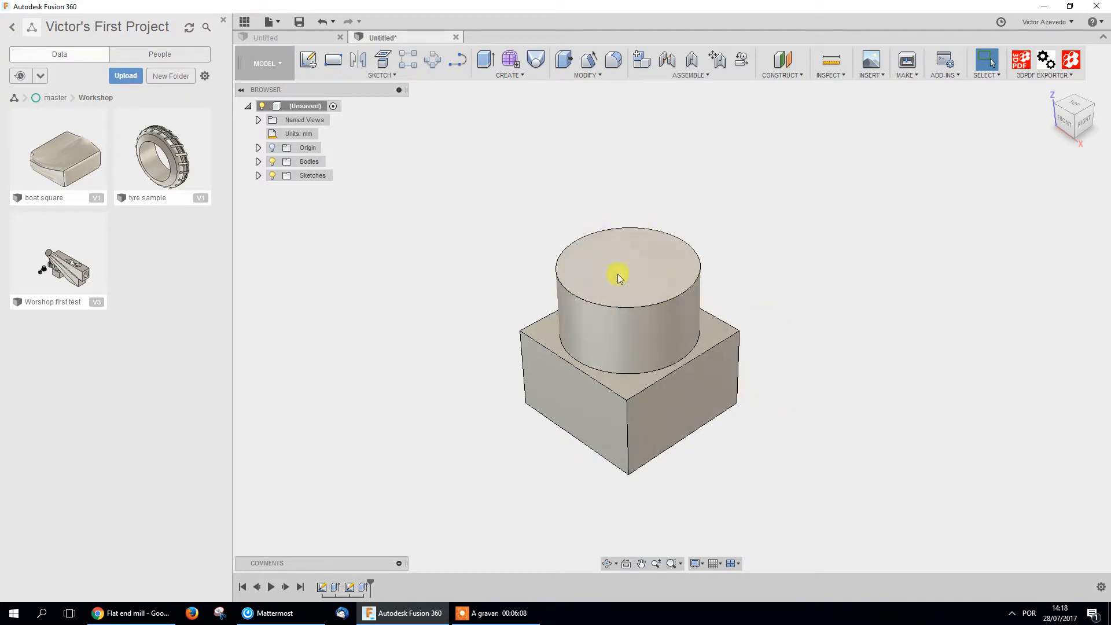
# Measure the cylinder's top circular edge and its top face
pyautogui.click(840, 63)
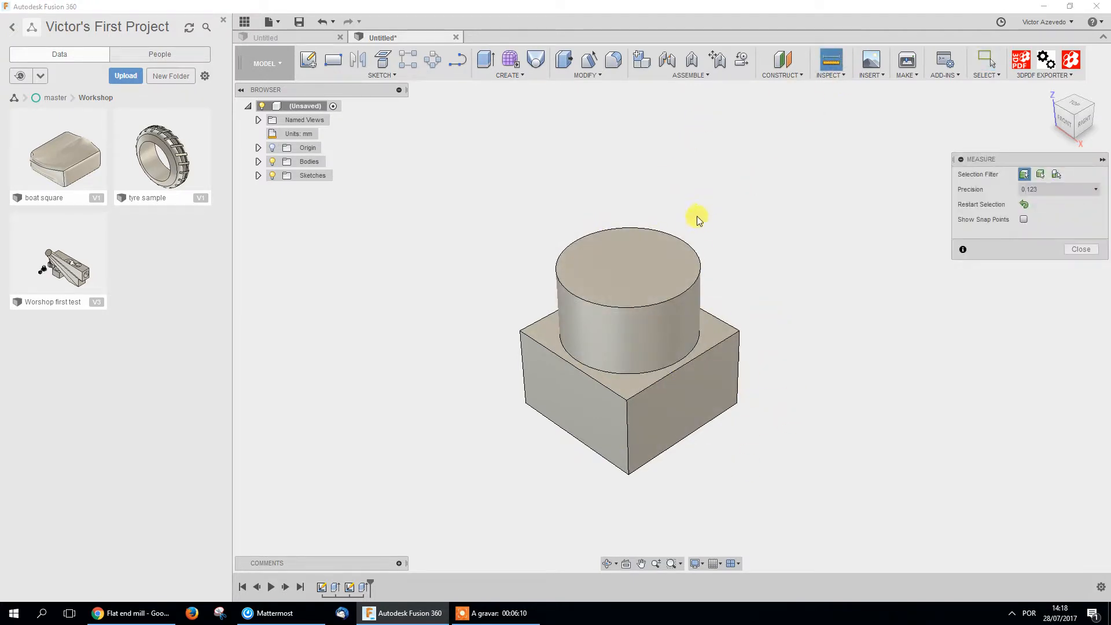
pyautogui.click(688, 241)
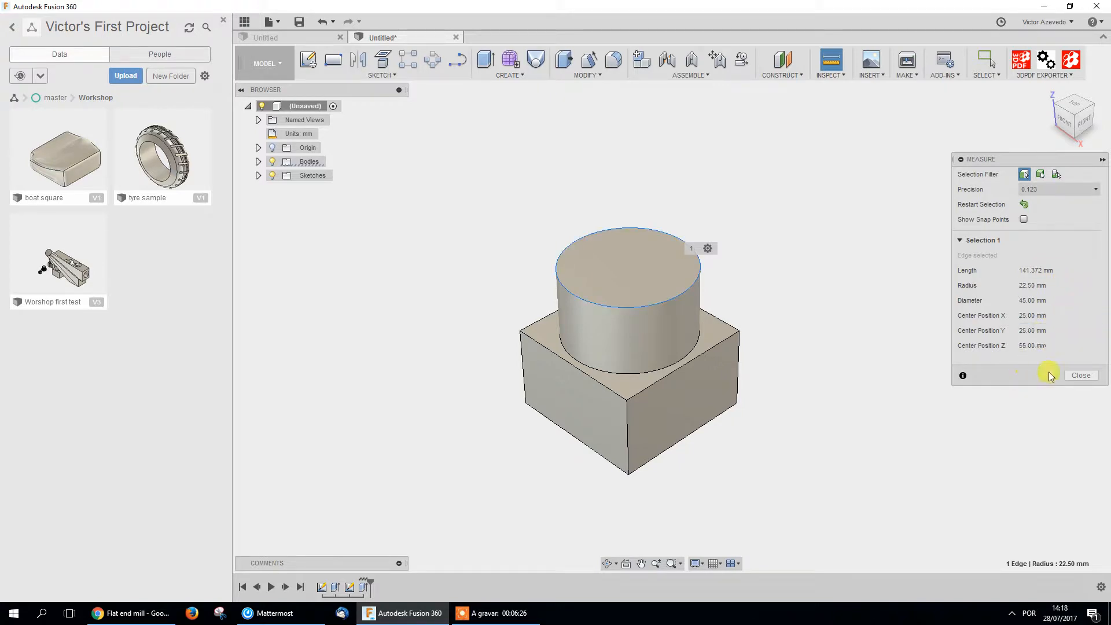
pyautogui.click(831, 62)
pyautogui.click(831, 63)
pyautogui.click(614, 273)
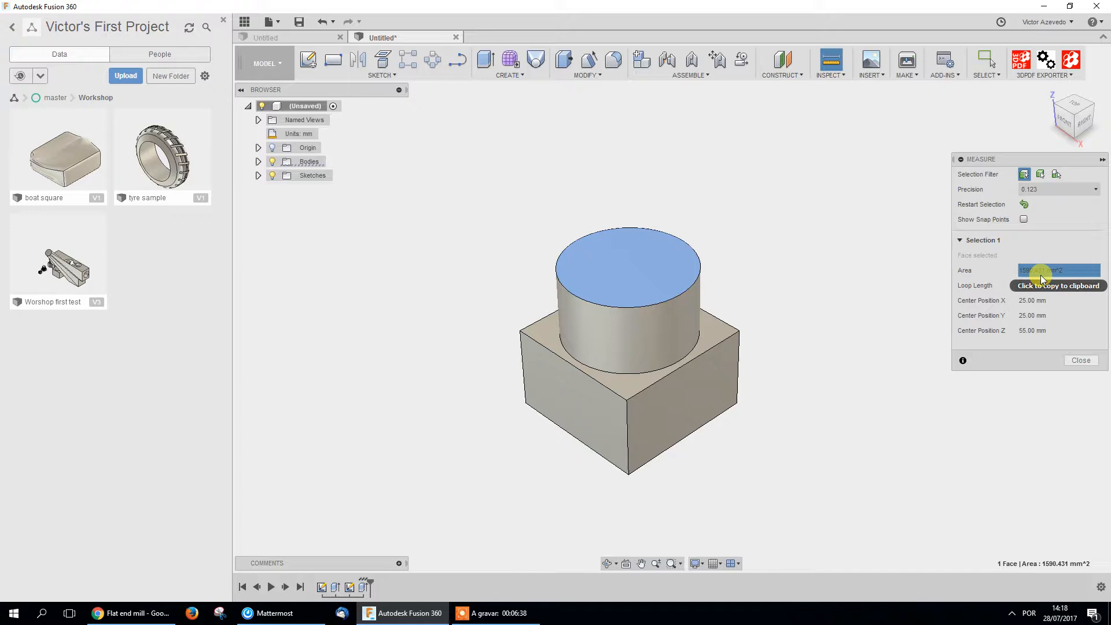
pyautogui.click(1080, 360)
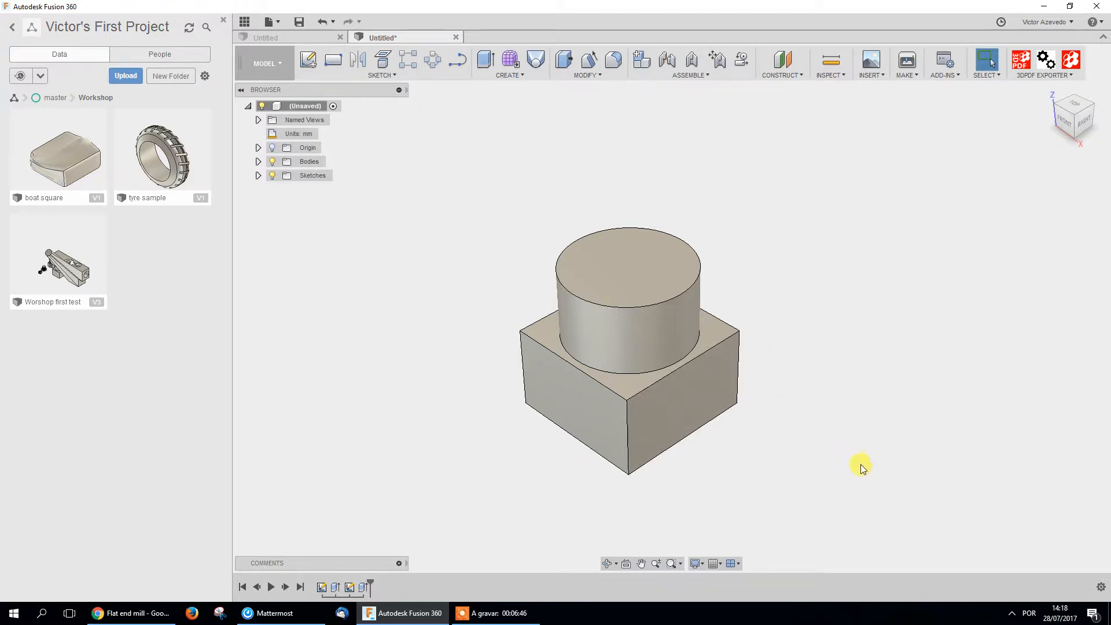
# Sketch a 20 mm circle centred on the cylinder's top face and cut it 20 mm deep into the body
pyautogui.press('c')
pyautogui.click(634, 261)
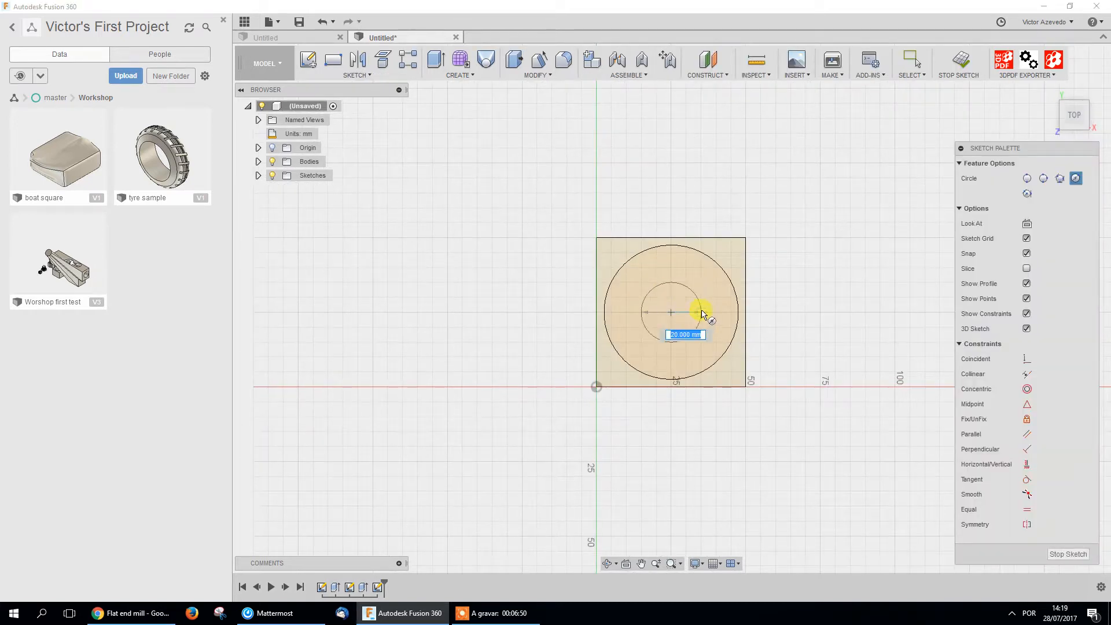
pyautogui.click(700, 311)
pyautogui.press('e')
pyautogui.click(630, 269)
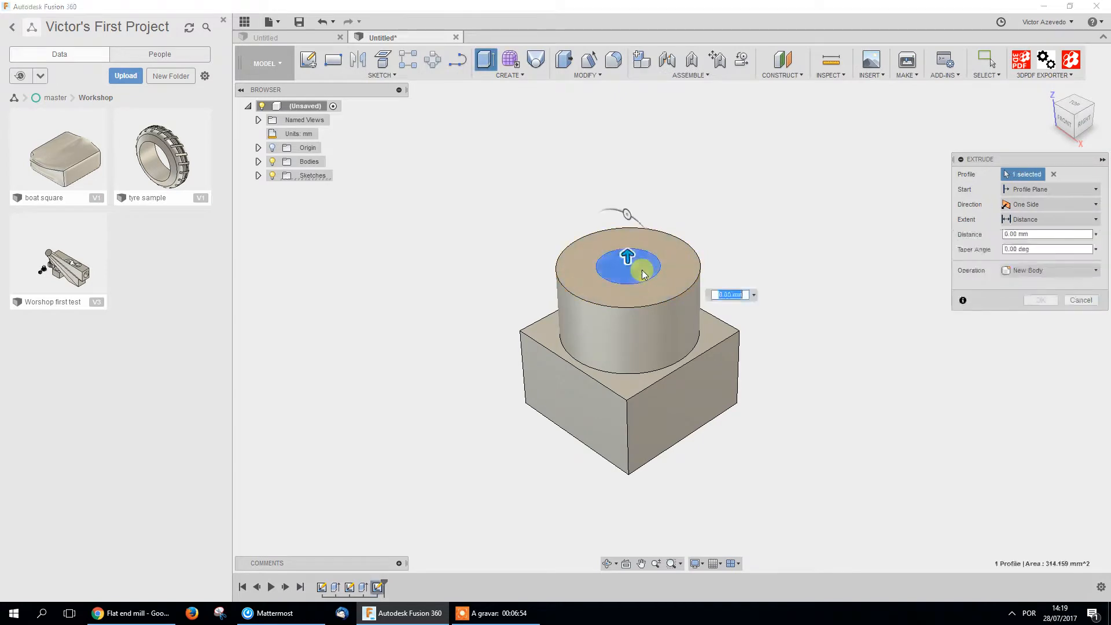
pyautogui.moveTo(629, 261); pyautogui.dragTo(638, 309)
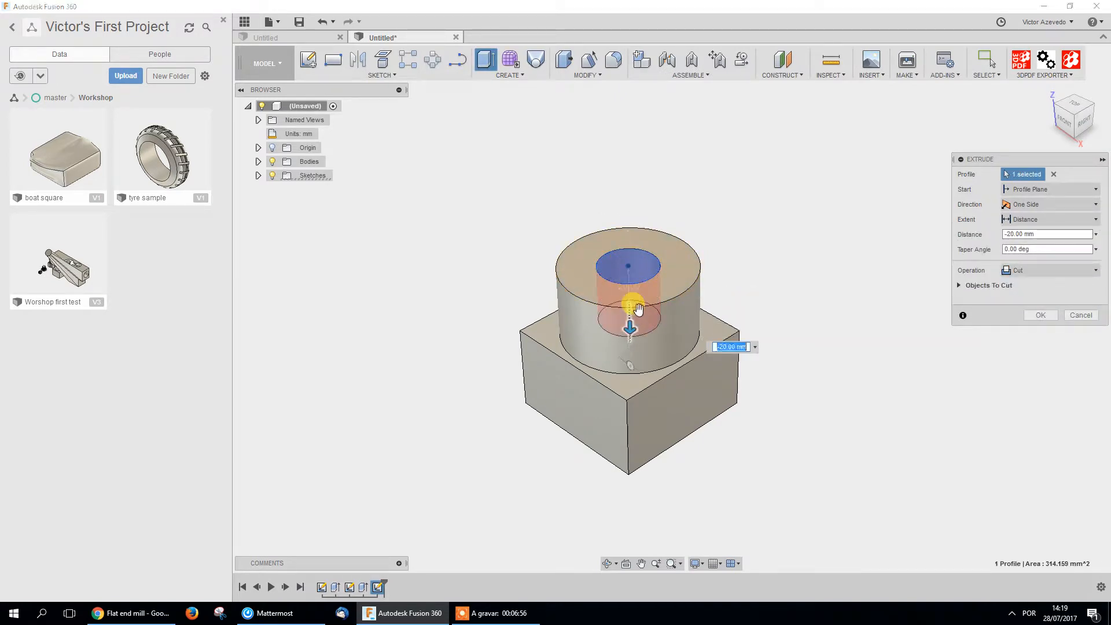
pyautogui.press('Return')
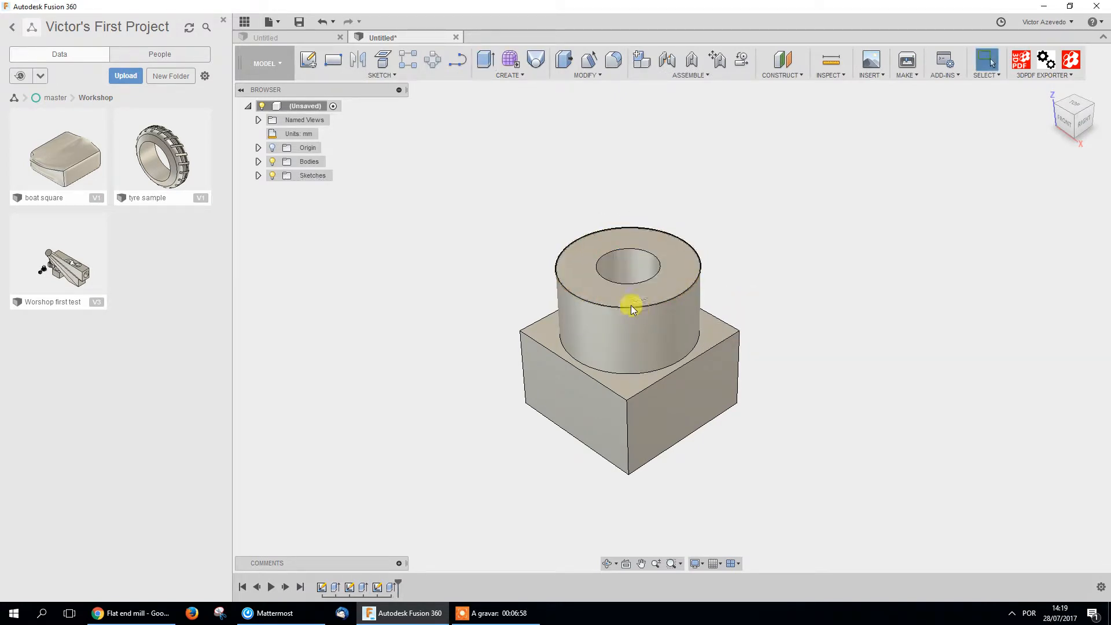
# Edit the 20 mm hole's sketch to add a concentric 8 mm diameter circle, and finish the sketch
pyautogui.keyDown('shift'); pyautogui.moveTo(638, 376); pyautogui.dragTo(634, 412, button='middle'); pyautogui.keyUp('shift')
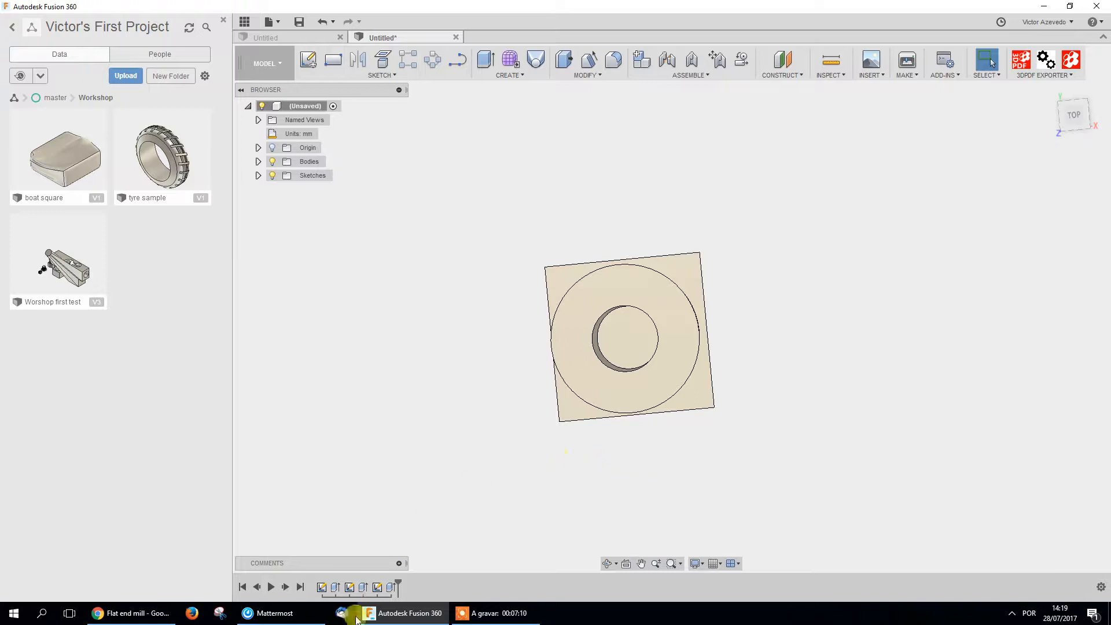
pyautogui.doubleClick(374, 587)
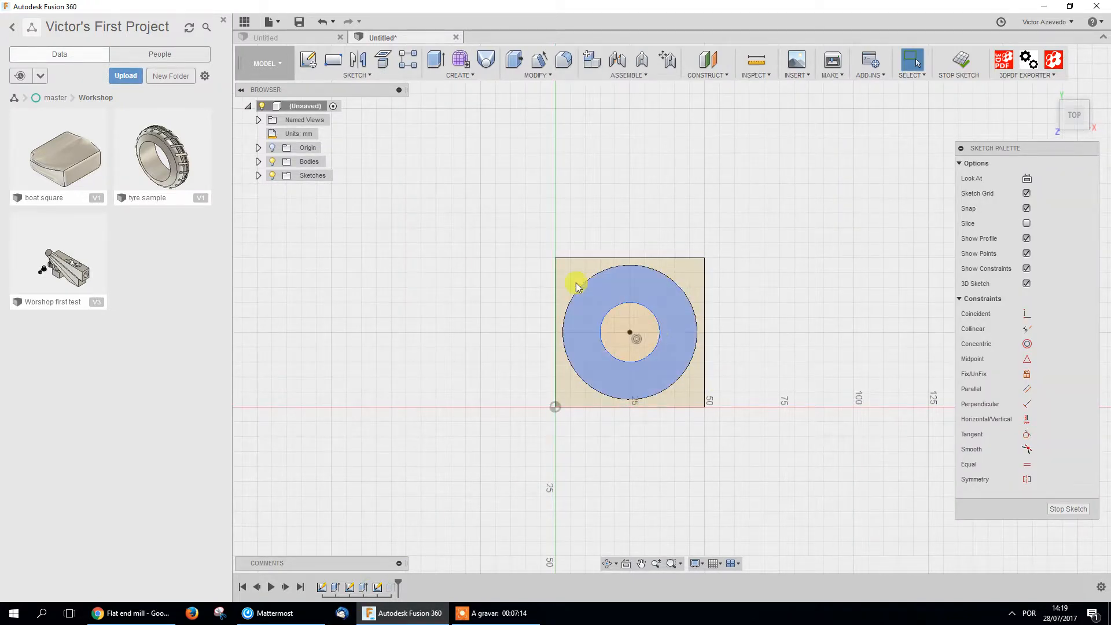
pyautogui.press('c')
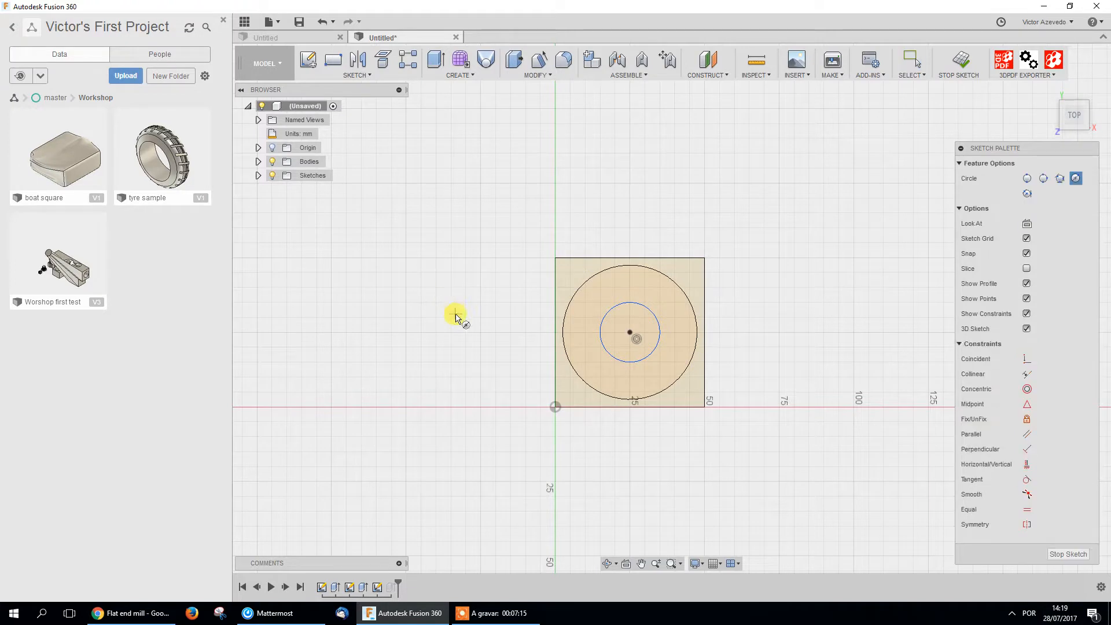
pyautogui.click(634, 332)
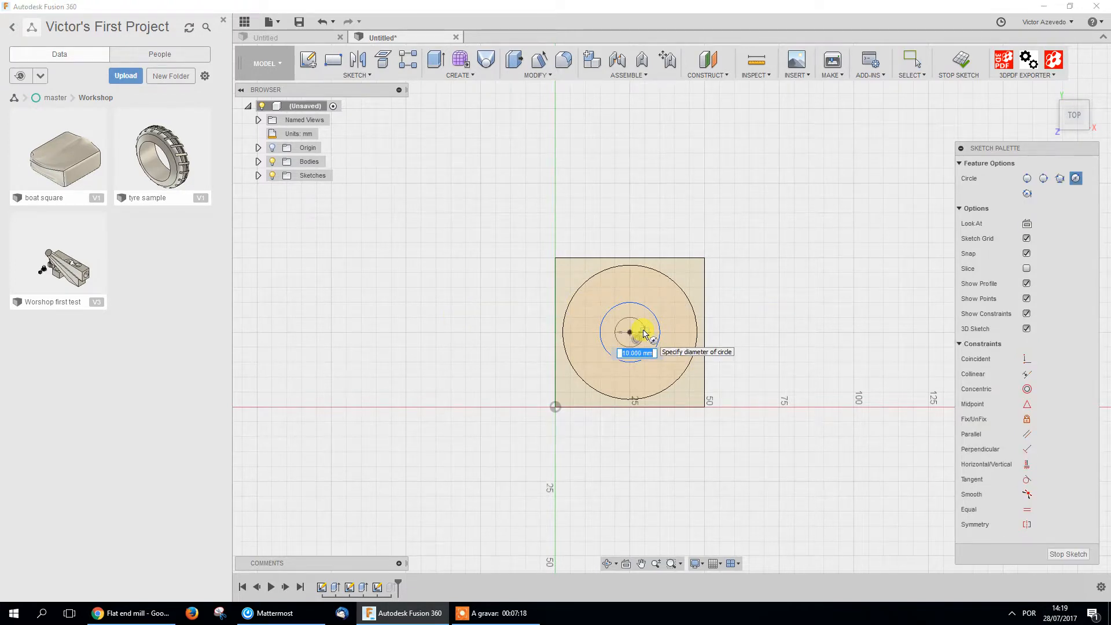
pyautogui.write('8')
pyautogui.press('Return')
pyautogui.press('Escape')
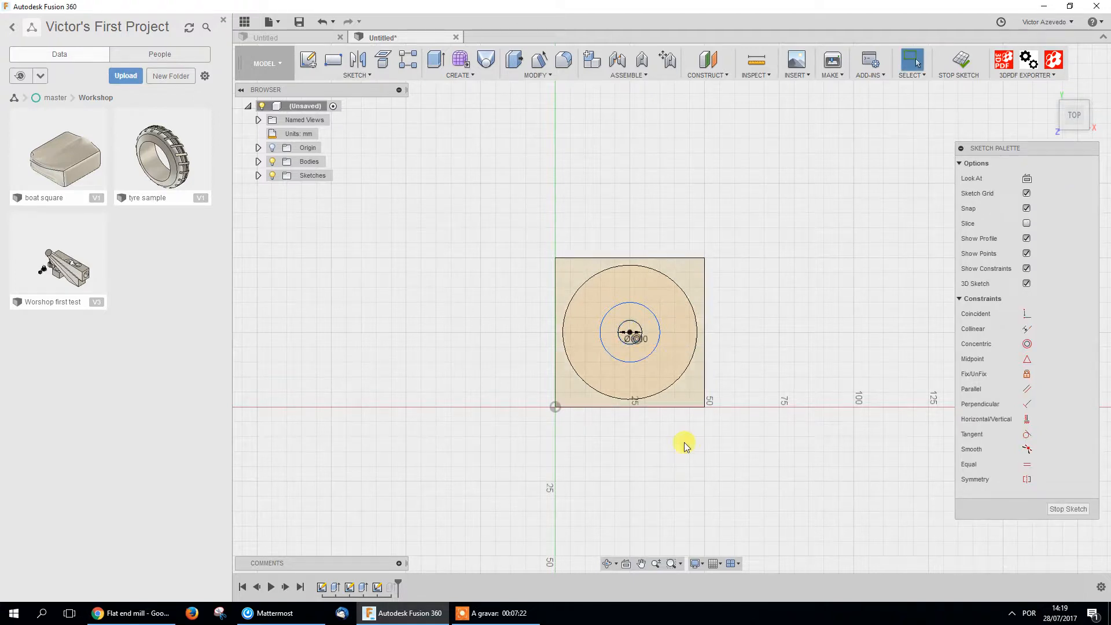
pyautogui.click(1064, 509)
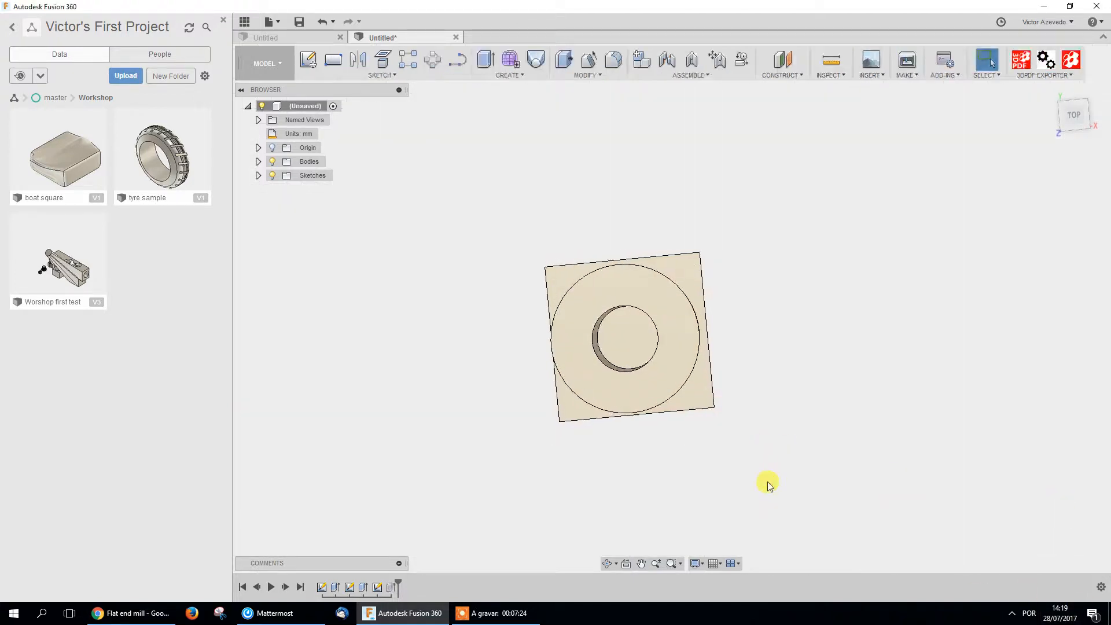
# Make Sketch3, which holds the 8 mm circle, visible in the model
pyautogui.keyDown('shift'); pyautogui.moveTo(557, 480); pyautogui.dragTo(563, 434, button='middle'); pyautogui.keyUp('shift')
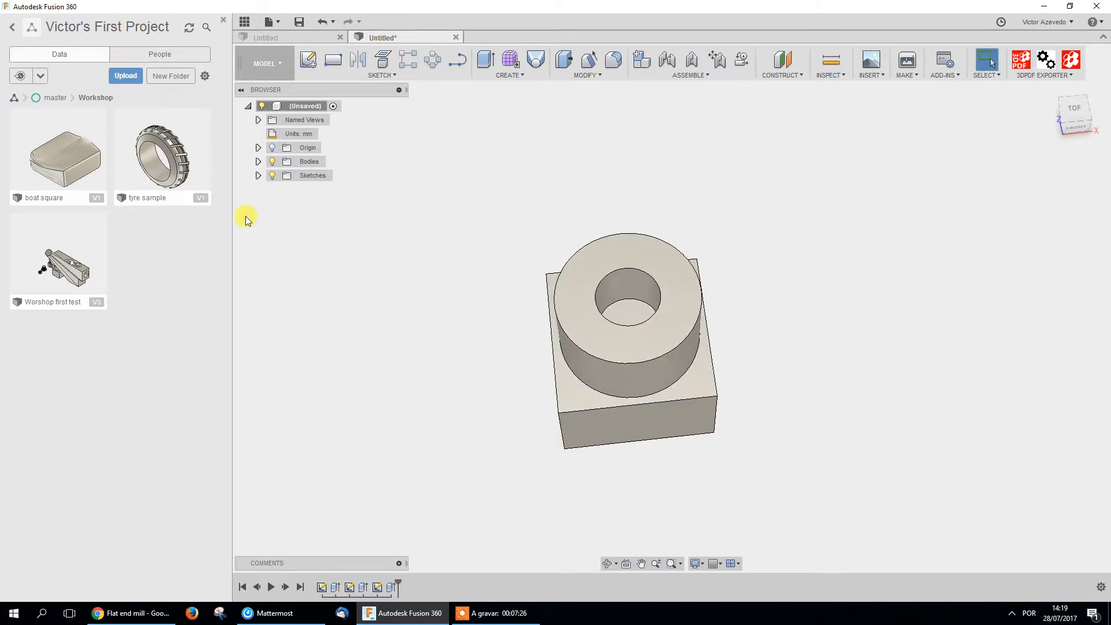
pyautogui.click(258, 175)
pyautogui.click(282, 216)
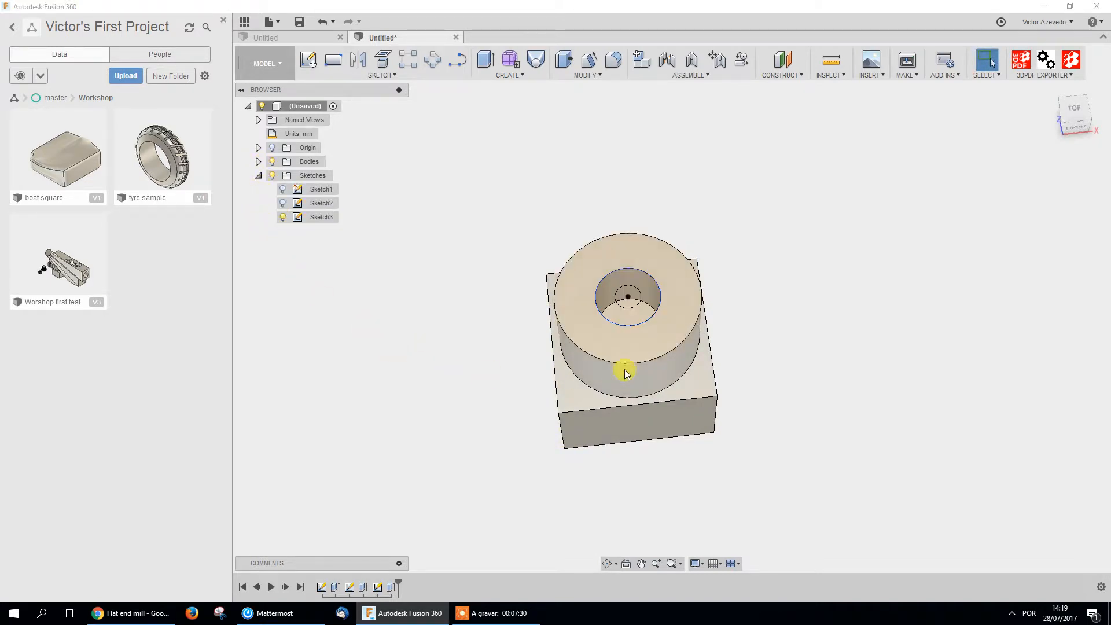
# Cut the 8 mm circle through the body with the extent To Object, ending at the block's bottom face
pyautogui.press('e')
pyautogui.click(629, 296)
pyautogui.moveTo(630, 296); pyautogui.dragTo(629, 326)
pyautogui.click(1035, 220)
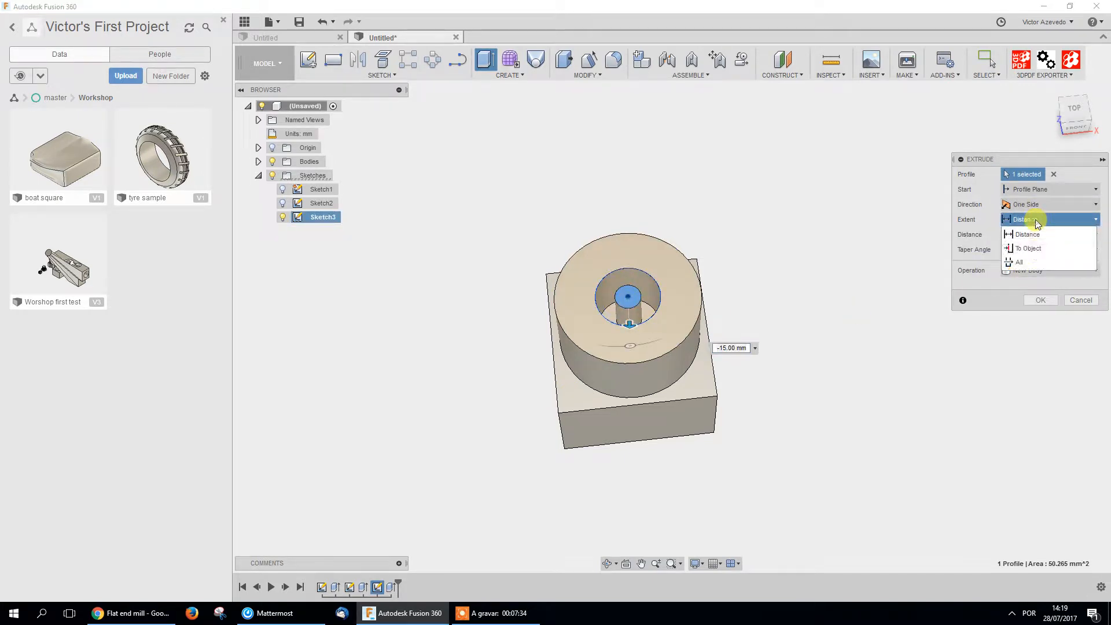
pyautogui.click(1029, 245)
pyautogui.keyDown('shift'); pyautogui.moveTo(770, 358); pyautogui.dragTo(634, 414, button='middle'); pyautogui.keyUp('shift')
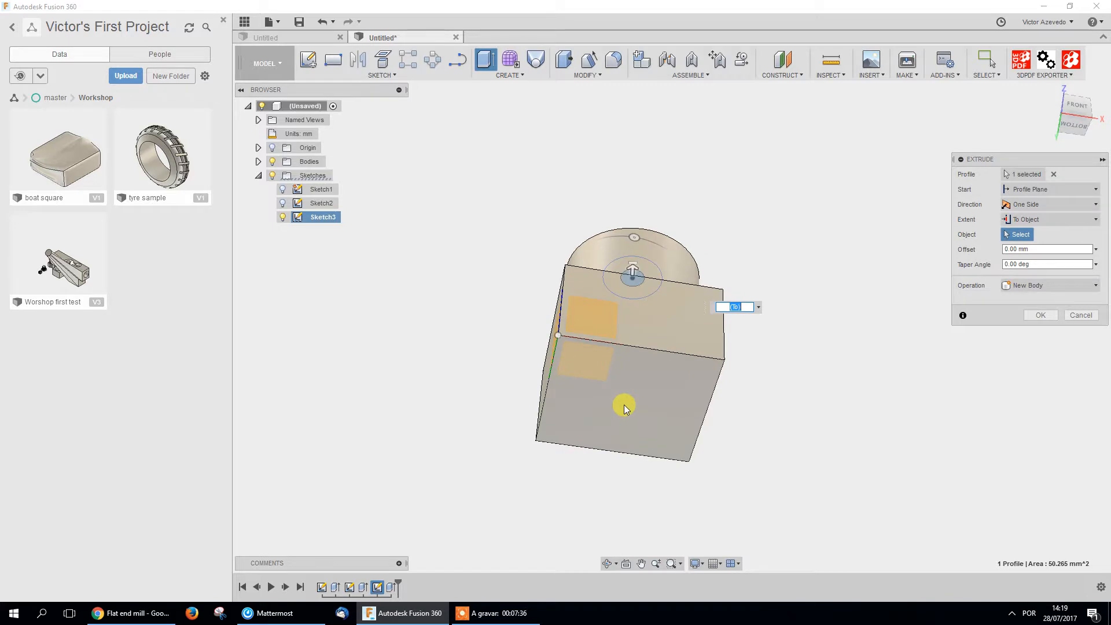
pyautogui.click(625, 415)
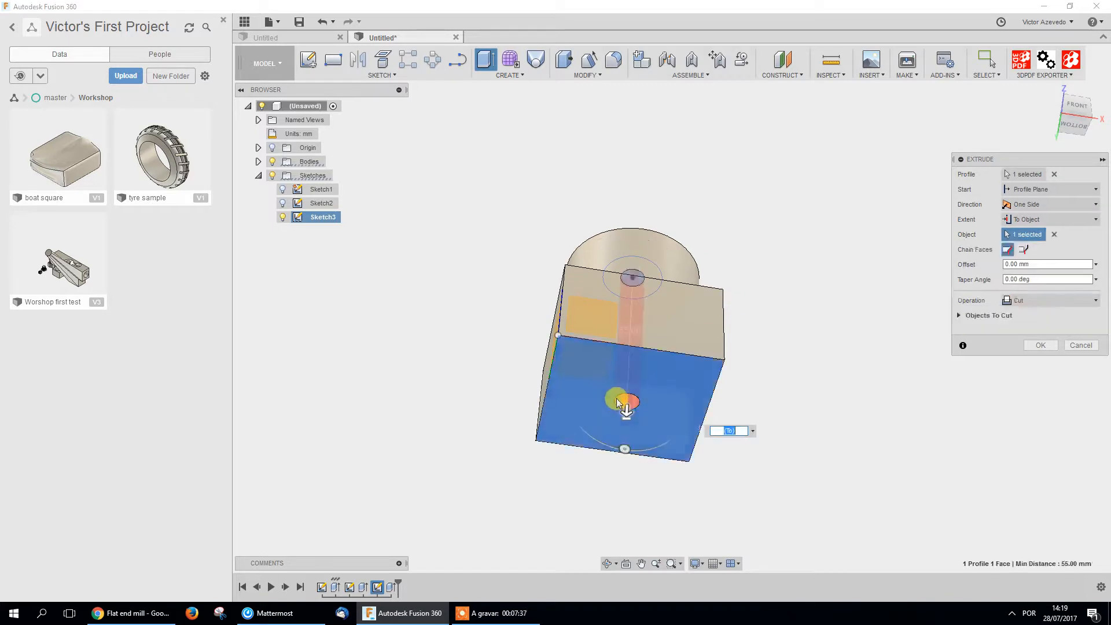
pyautogui.click(1049, 345)
pyautogui.keyDown('shift'); pyautogui.moveTo(759, 304); pyautogui.dragTo(723, 388, button='middle'); pyautogui.keyUp('shift')
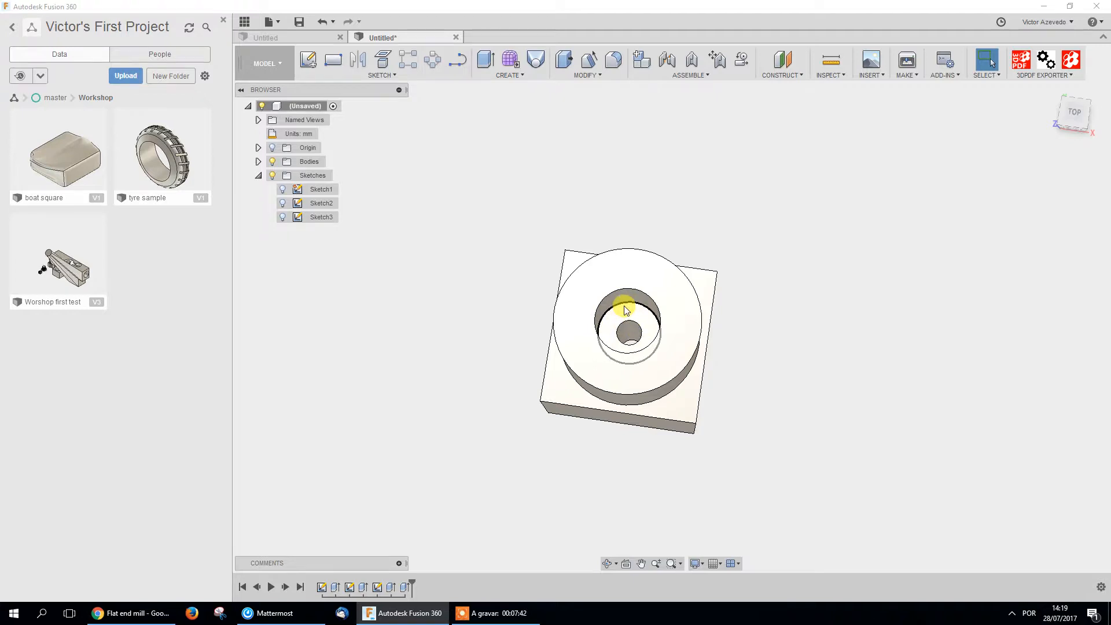
pyautogui.keyDown('shift'); pyautogui.moveTo(625, 309); pyautogui.dragTo(633, 161, button='middle'); pyautogui.keyUp('shift')
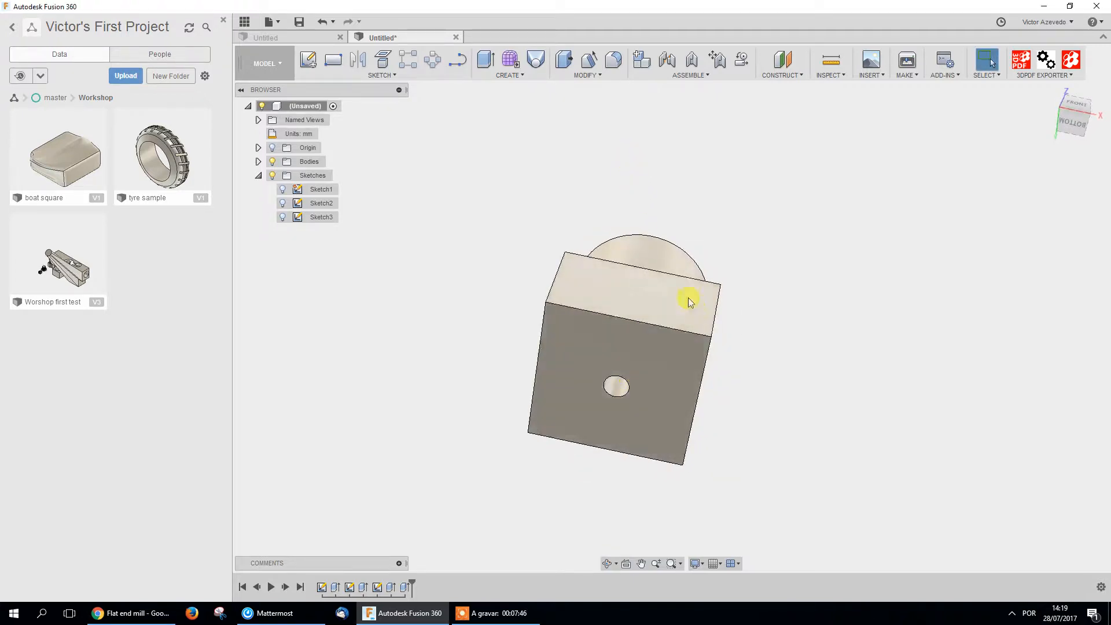
pyautogui.keyDown('shift'); pyautogui.moveTo(526, 241); pyautogui.dragTo(565, 355, button='middle'); pyautogui.keyUp('shift')
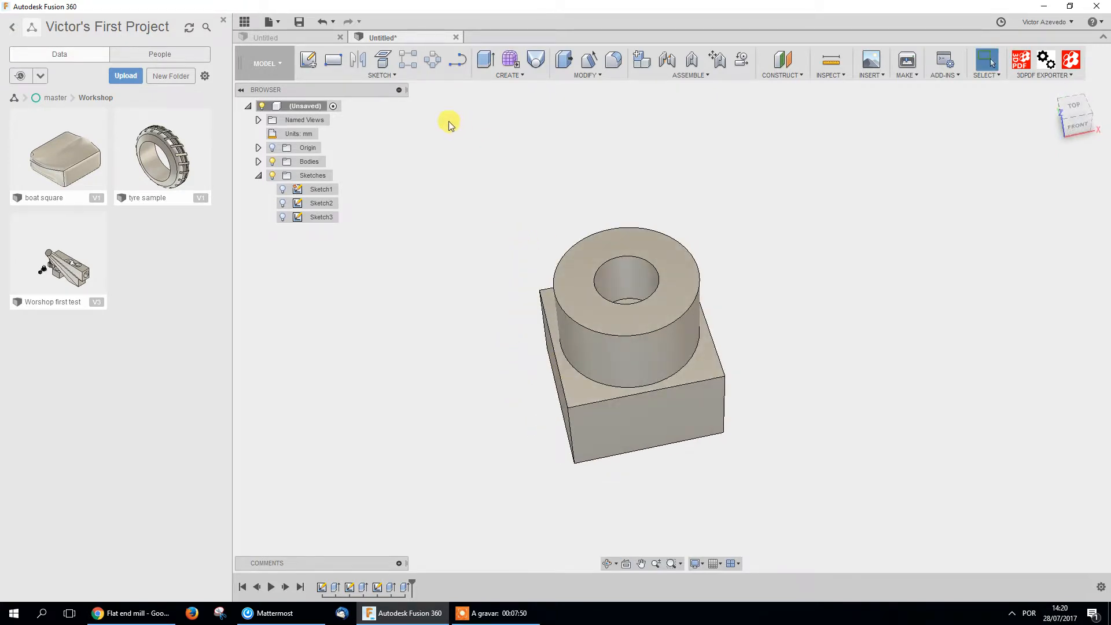
# Fillet the top edge of the 20 mm hole with a constant radius of 10 mm
pyautogui.click(613, 60)
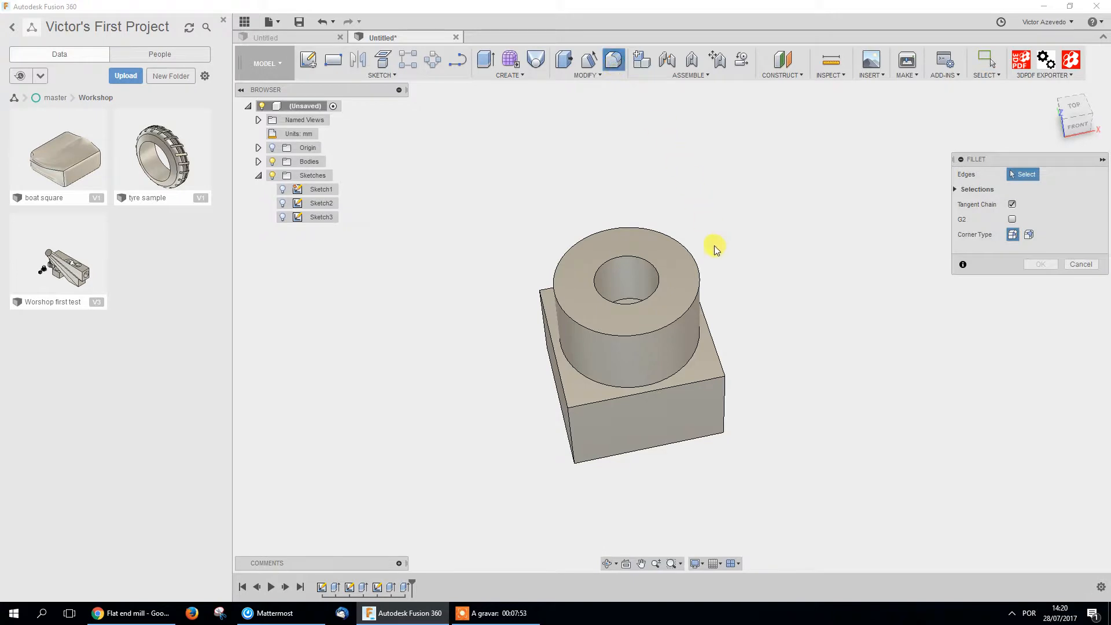
pyautogui.click(655, 280)
pyautogui.moveTo(655, 281); pyautogui.dragTo(667, 288)
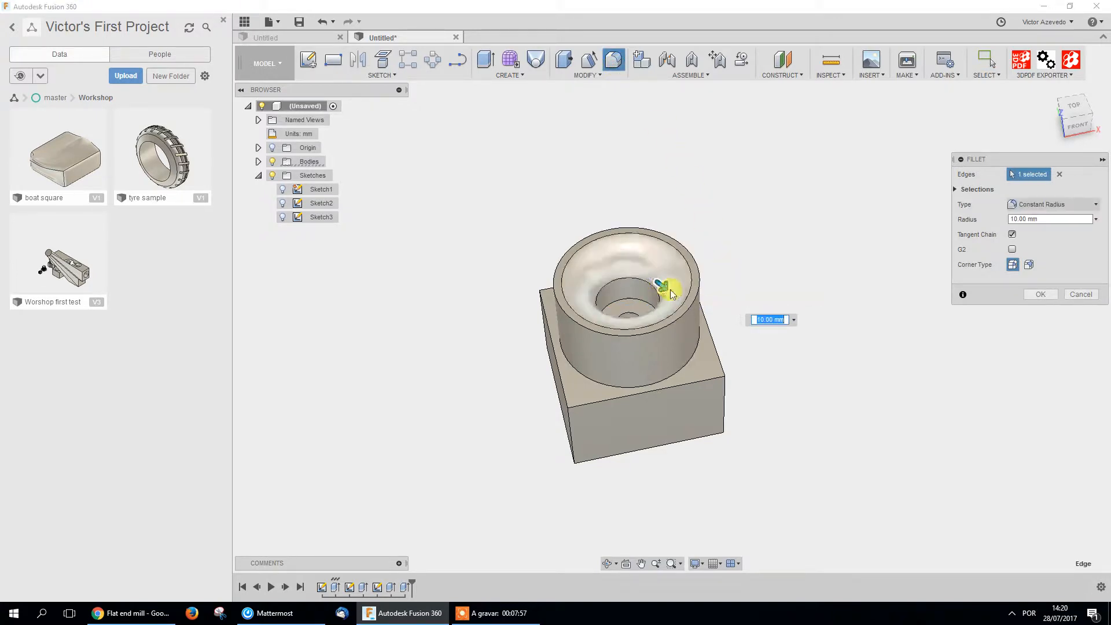
pyautogui.click(1033, 265)
pyautogui.click(1016, 266)
pyautogui.click(1044, 295)
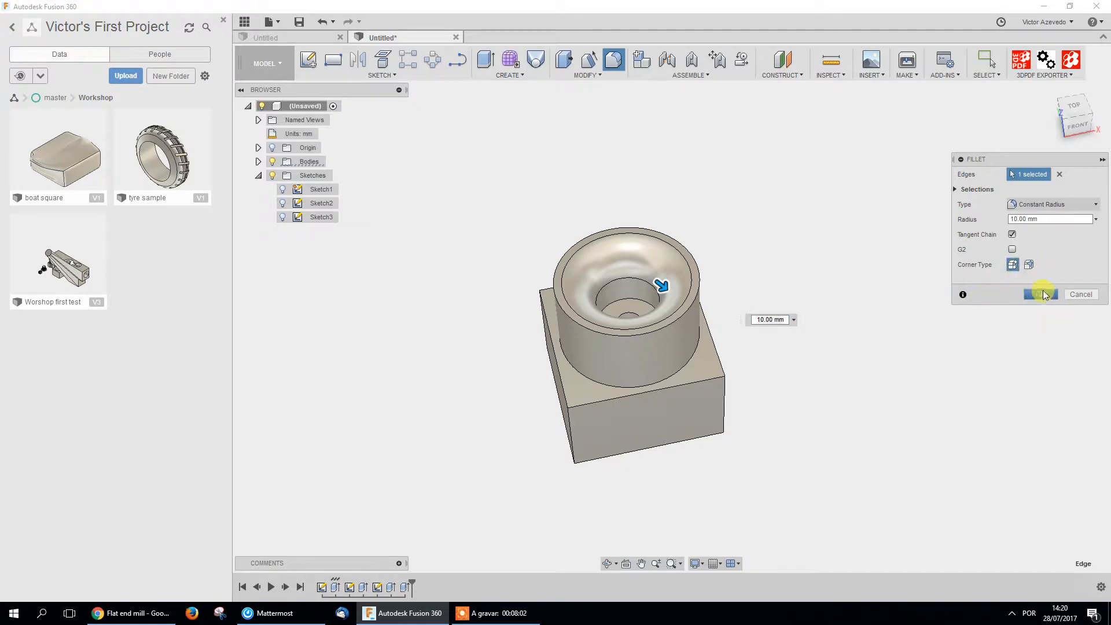
# Fillet the outer top edge of the cylinder with a constant radius of 1.5 mm
pyautogui.keyDown('shift'); pyautogui.moveTo(840, 393); pyautogui.dragTo(824, 426, button='middle'); pyautogui.keyUp('shift')
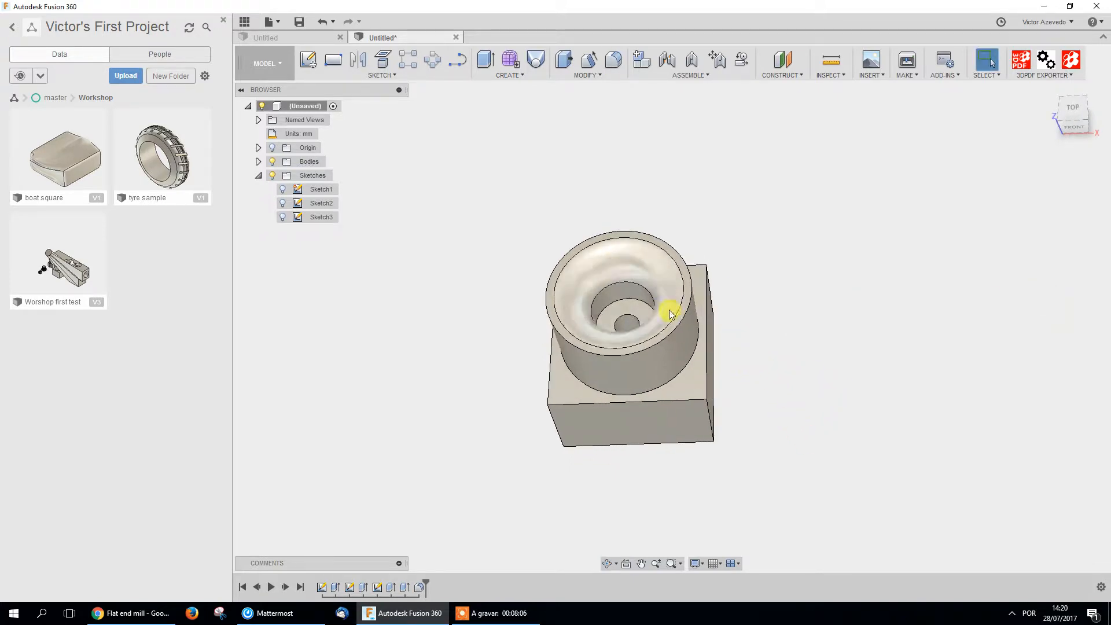
pyautogui.press('f')
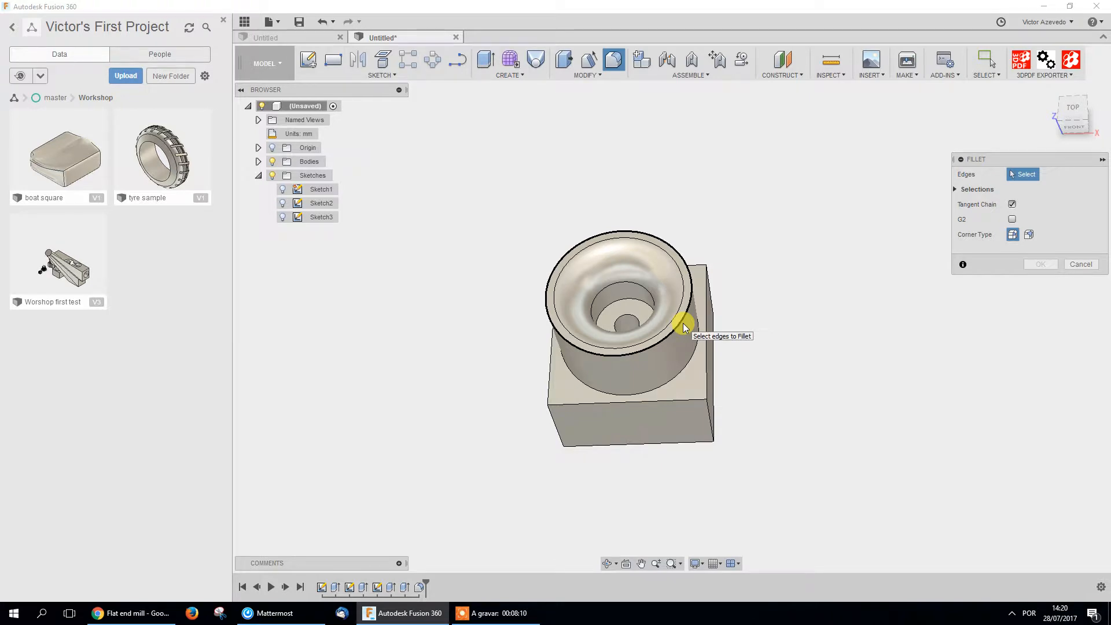
pyautogui.click(683, 327)
pyautogui.scroll(5, 668, 347)
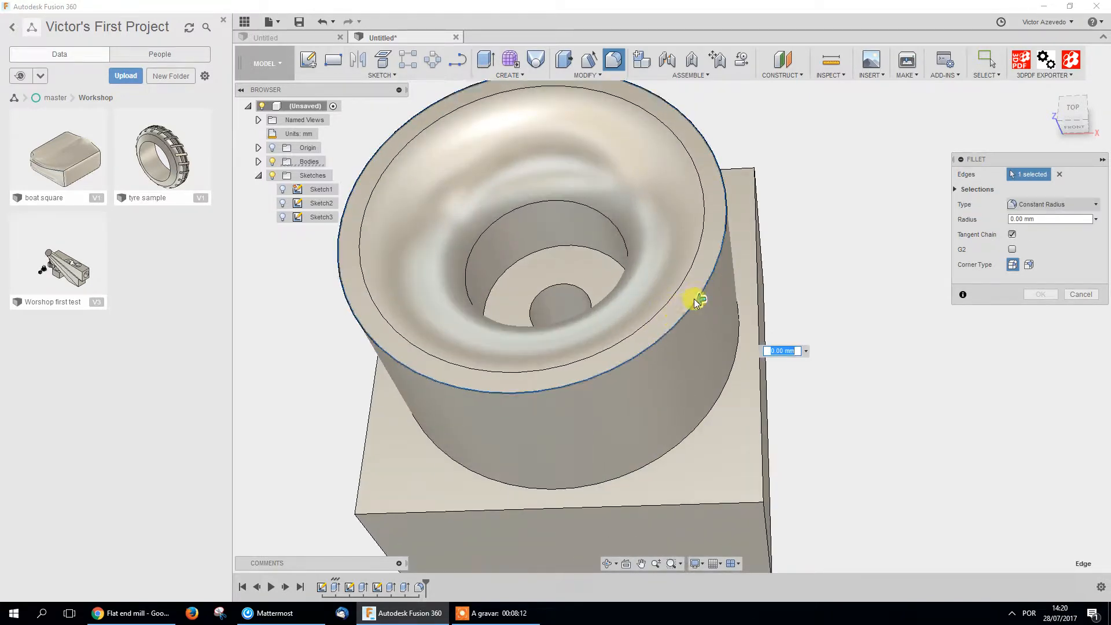
pyautogui.moveTo(696, 302); pyautogui.dragTo(699, 300)
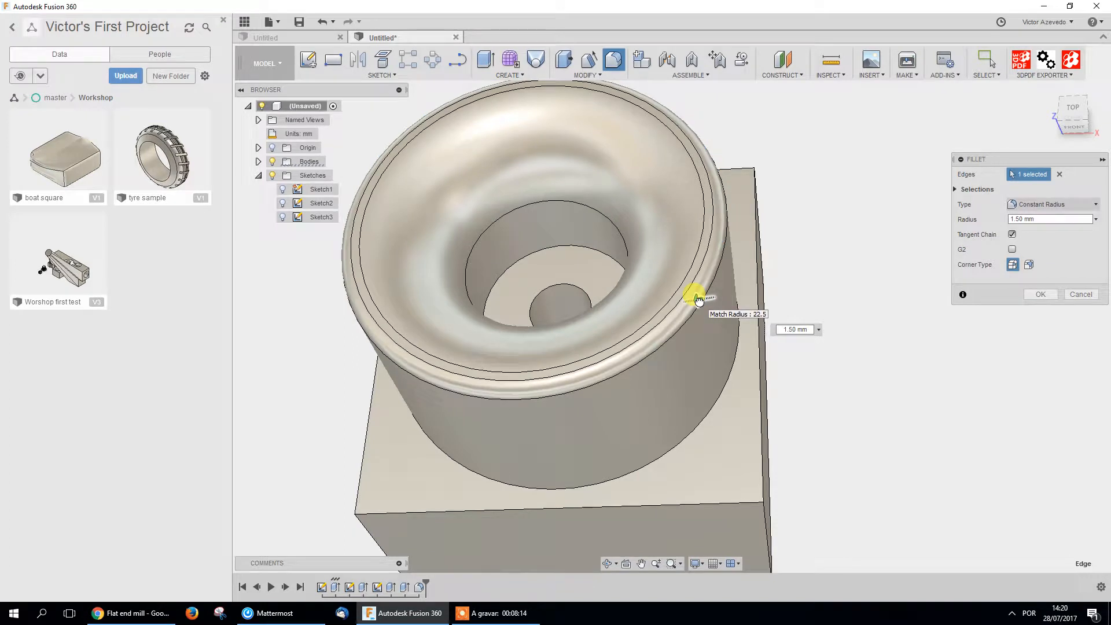
pyautogui.click(1040, 294)
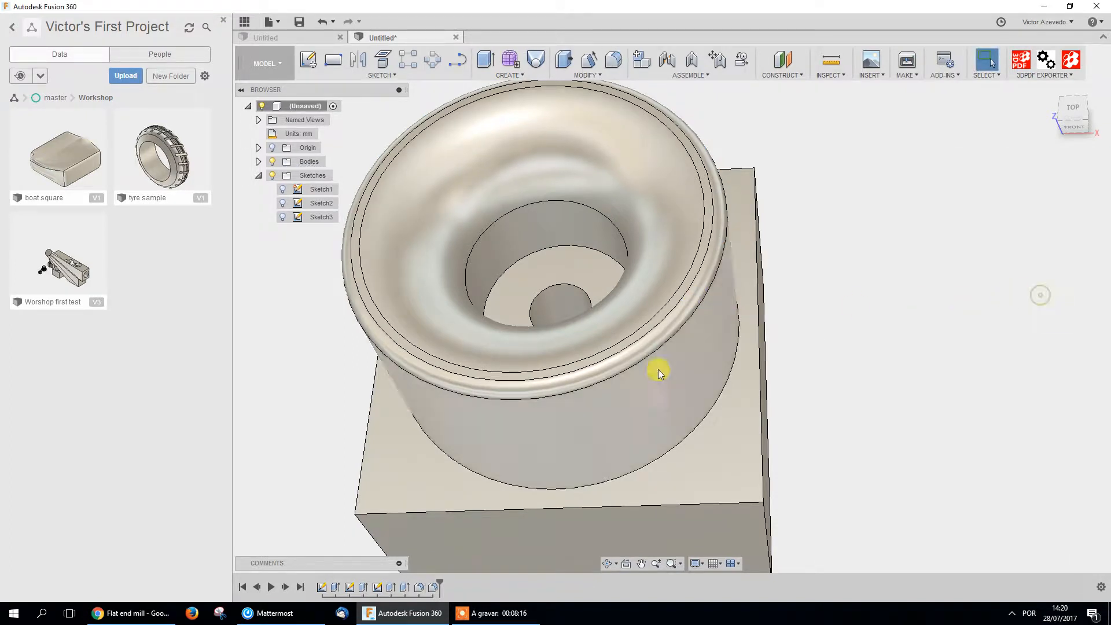
# Review the settings of the hole-edge fillet and the outer-rim fillet without changing them
pyautogui.doubleClick(423, 589)
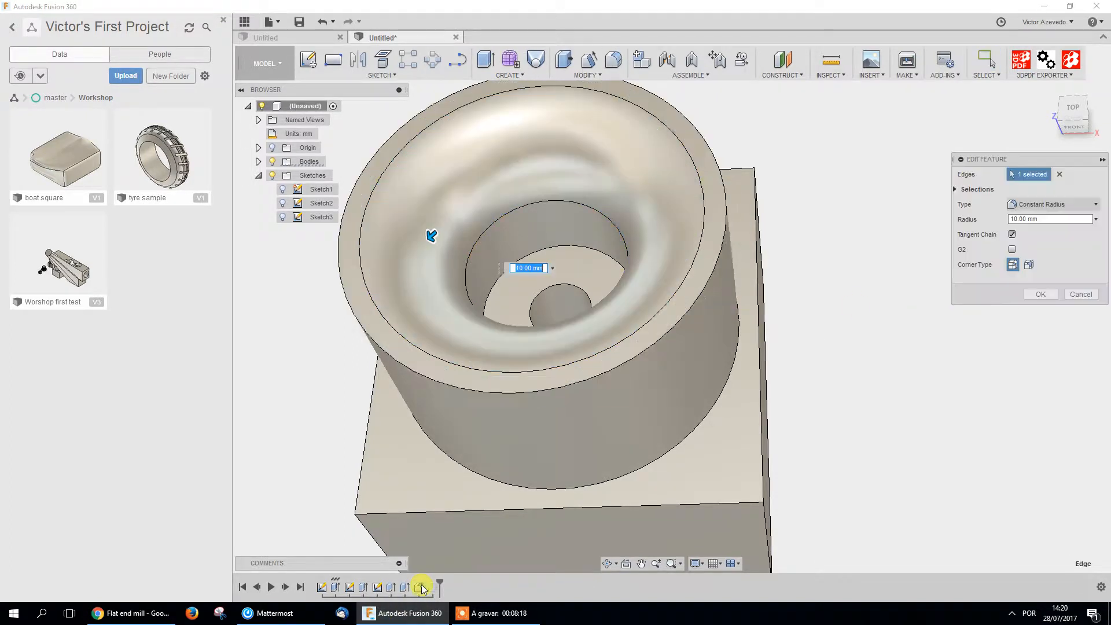
pyautogui.click(1078, 293)
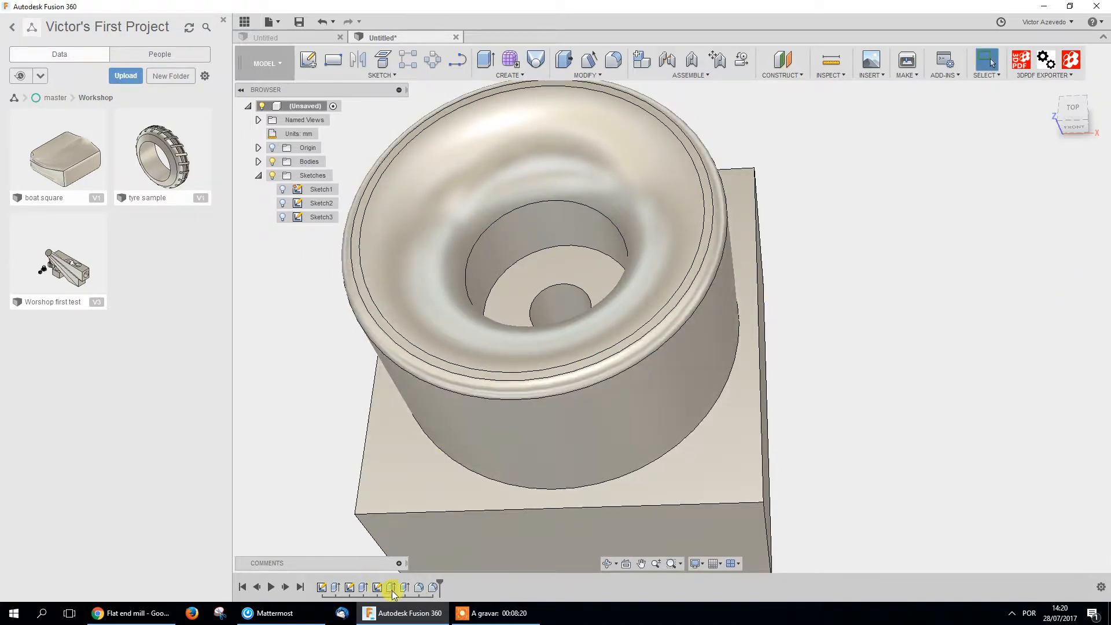
pyautogui.doubleClick(431, 588)
pyautogui.click(1078, 293)
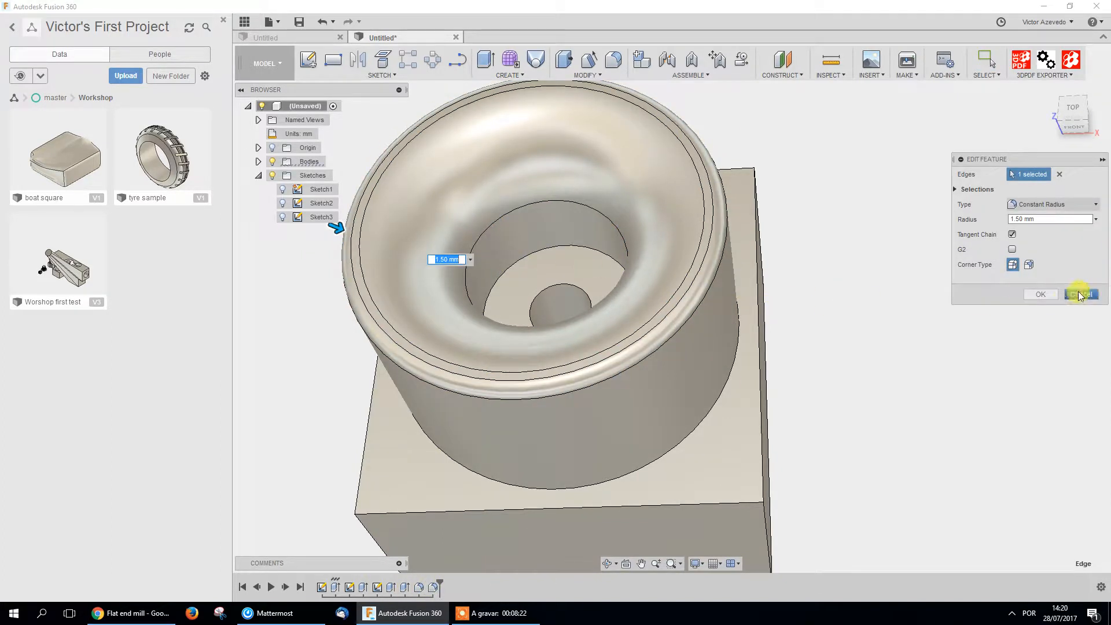
pyautogui.scroll(-4, 819, 332)
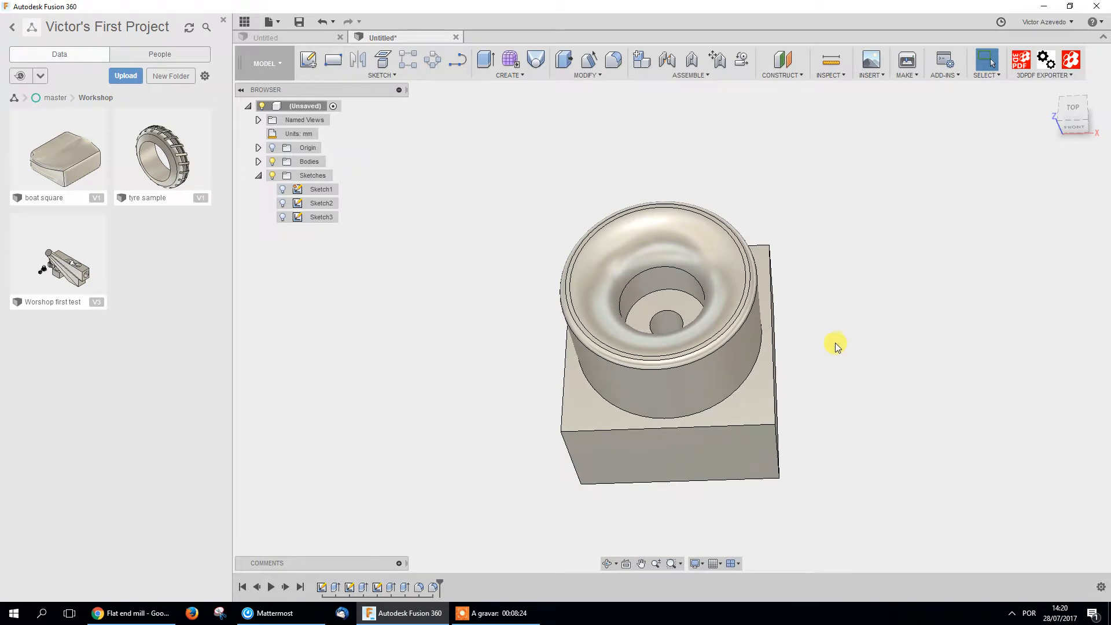
pyautogui.moveTo(662, 349); pyautogui.dragTo(659, 389, button='middle')
pyautogui.moveTo(675, 447)
pyautogui.keyDown('shift'); pyautogui.mouseDown(button='middle')
pyautogui.moveTo(677, 409)
pyautogui.moveTo(697, 454)
pyautogui.moveTo(702, 439)
pyautogui.moveTo(689, 439)
pyautogui.mouseUp(button='middle'); pyautogui.keyUp('shift')
pyautogui.scroll(-3, 669, 471)
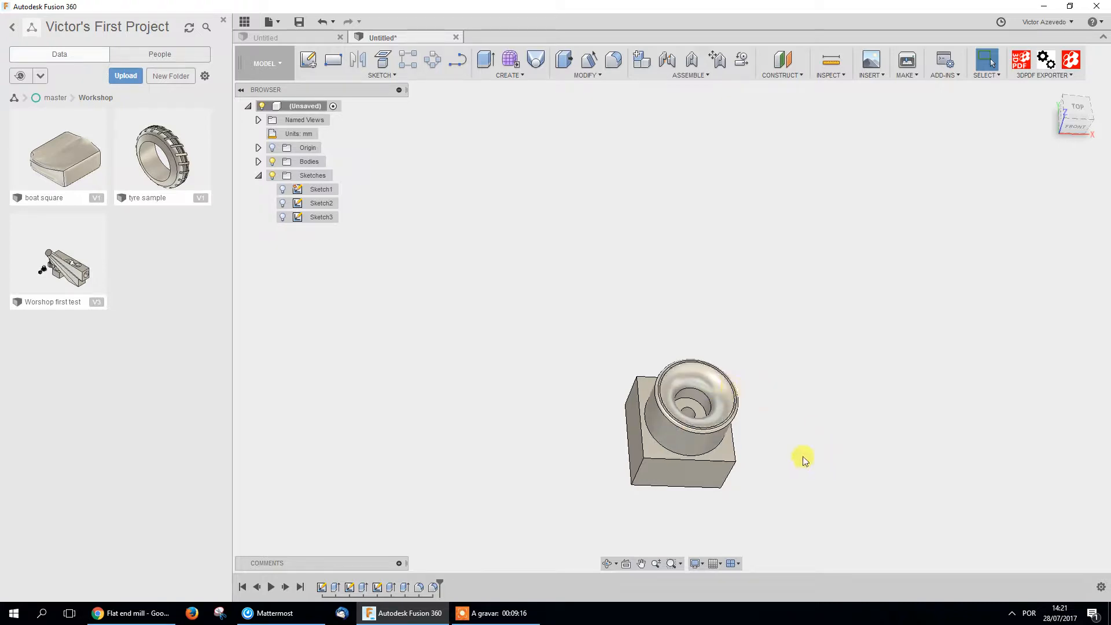
pyautogui.moveTo(719, 484)
pyautogui.mouseDown(button='middle')
pyautogui.moveTo(673, 470)
pyautogui.moveTo(700, 389)
pyautogui.moveTo(717, 483)
pyautogui.moveTo(699, 523)
pyautogui.mouseUp(button='middle')
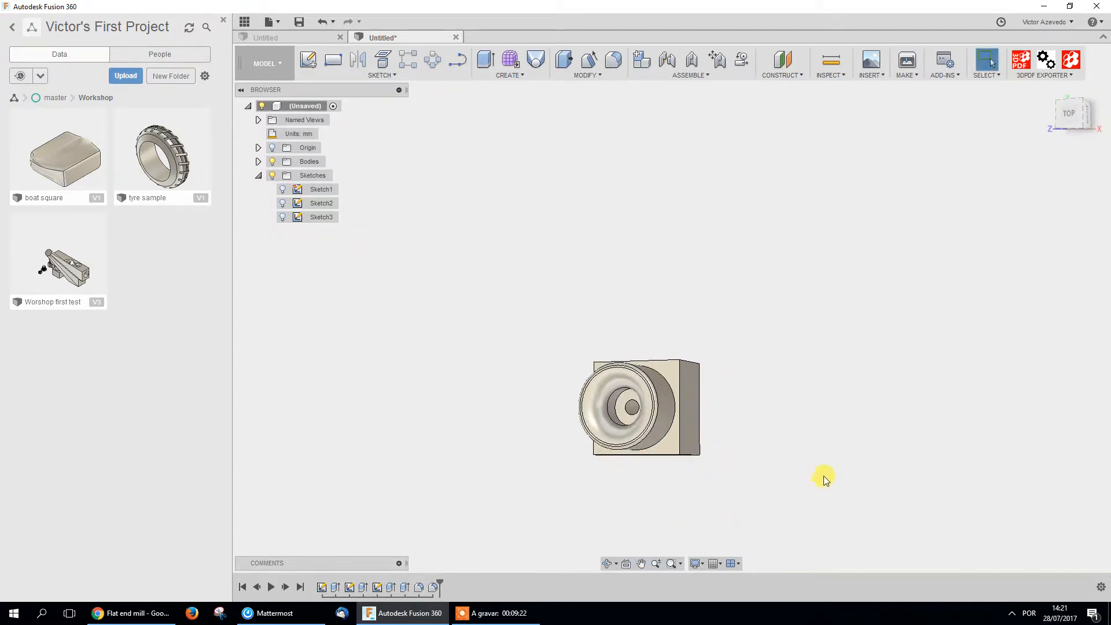
pyautogui.press('m')
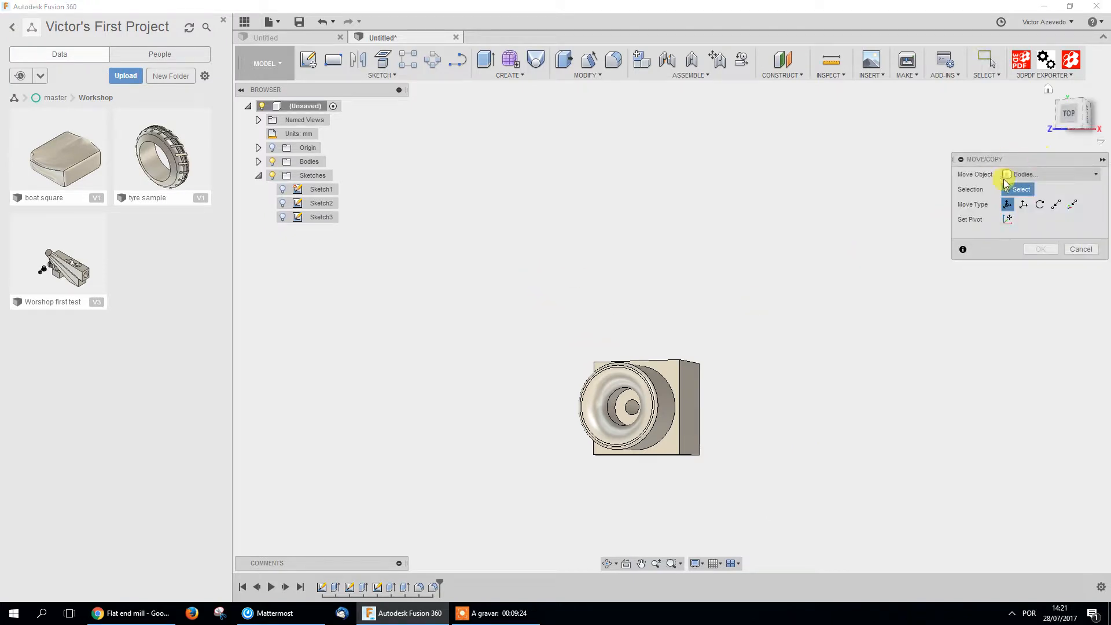
pyautogui.moveTo(504, 306); pyautogui.dragTo(862, 538)
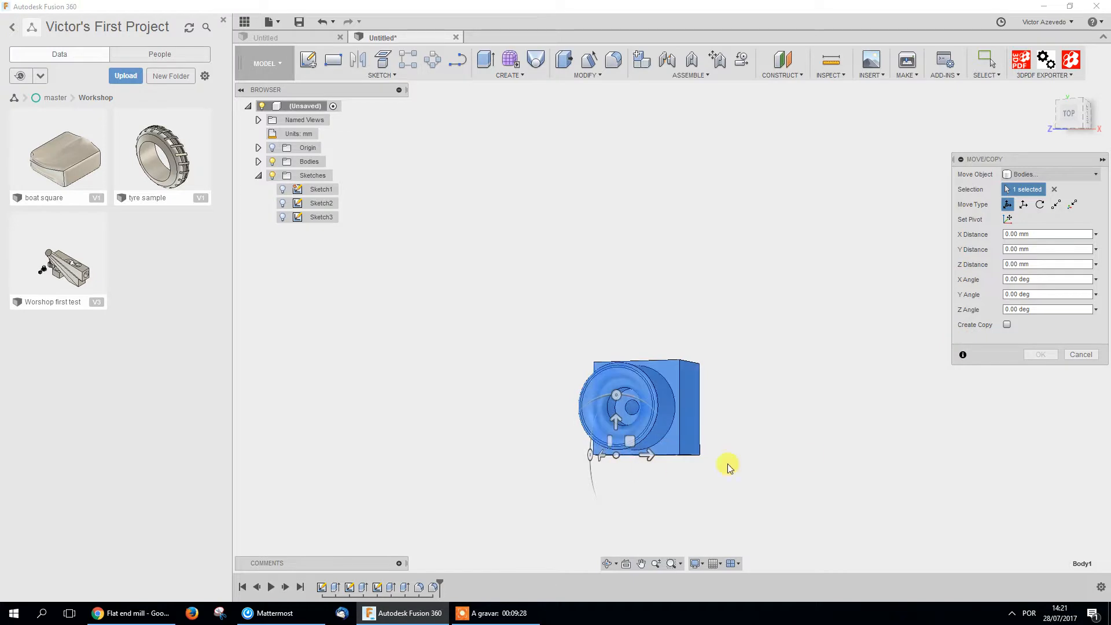
pyautogui.keyDown('shift'); pyautogui.moveTo(697, 485); pyautogui.dragTo(752, 445, button='middle'); pyautogui.keyUp('shift')
pyautogui.click(1081, 354)
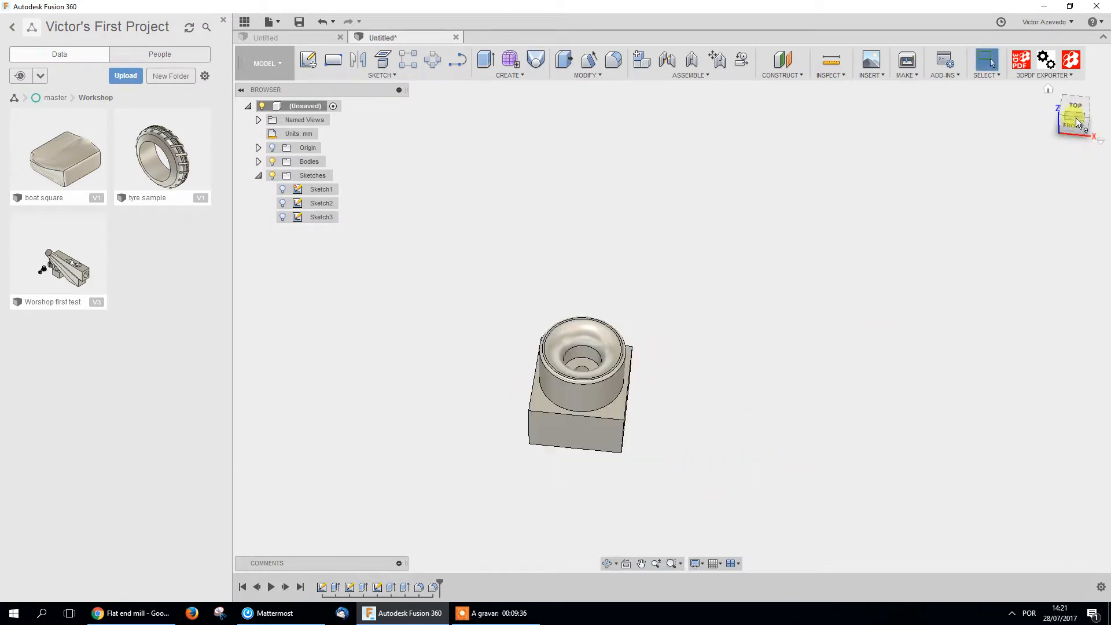
# Sketch a 10 mm diameter circle centred on the block's front face
pyautogui.click(1074, 126)
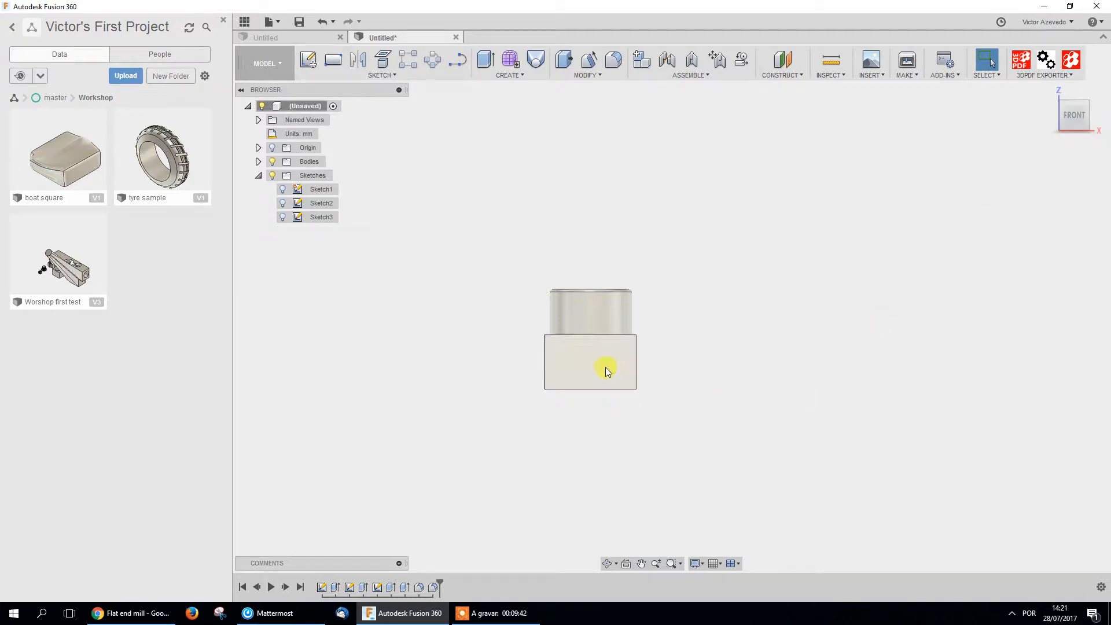
pyautogui.press('c')
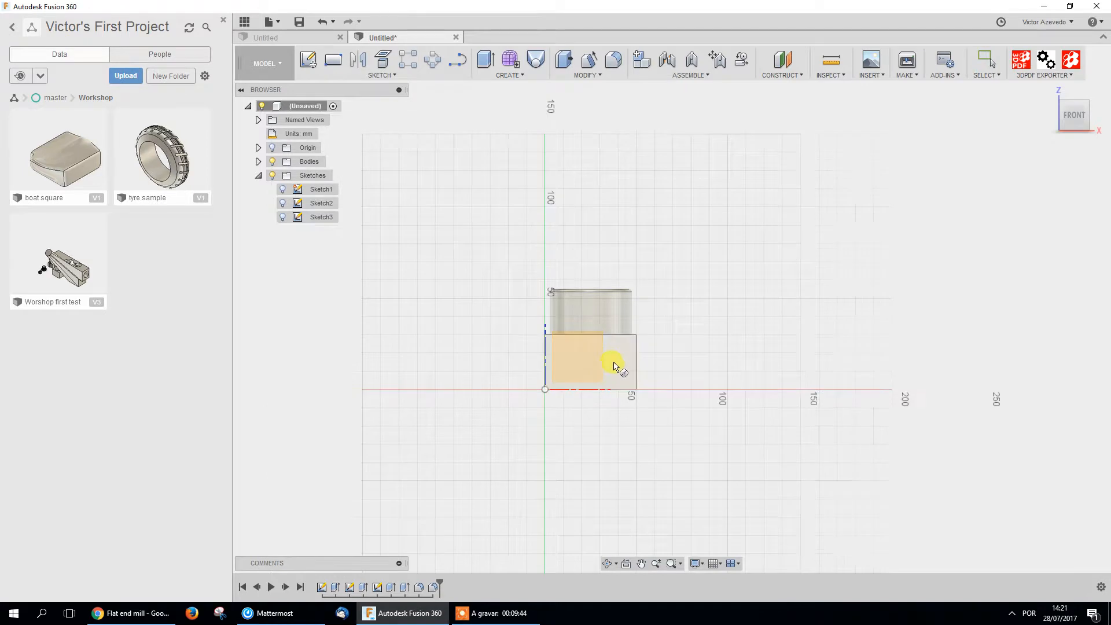
pyautogui.click(591, 365)
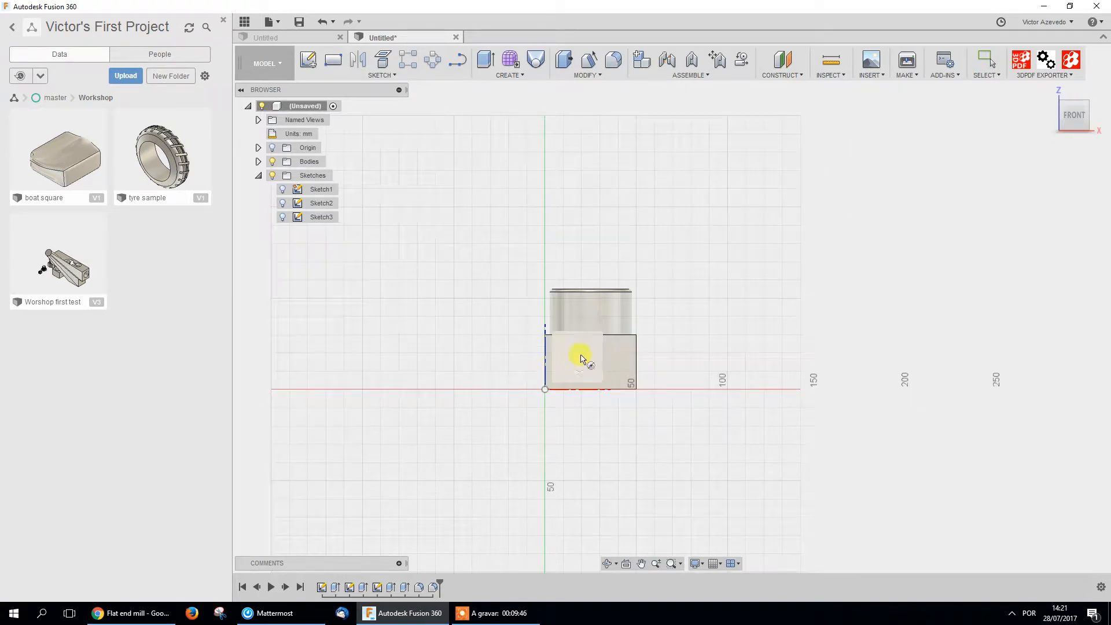
pyautogui.click(628, 361)
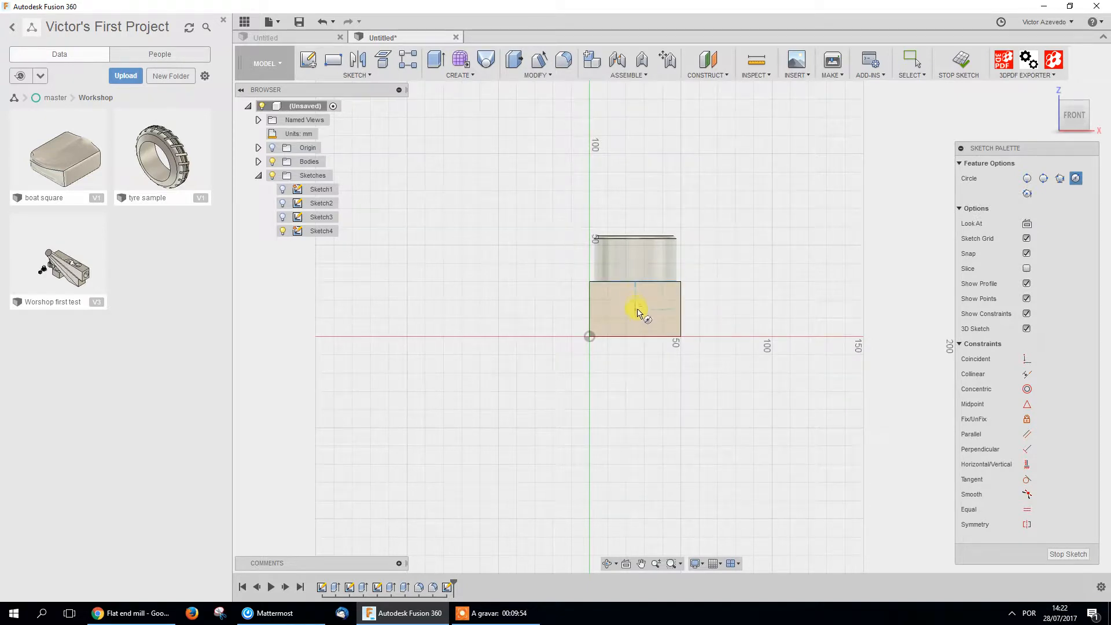
pyautogui.click(636, 309)
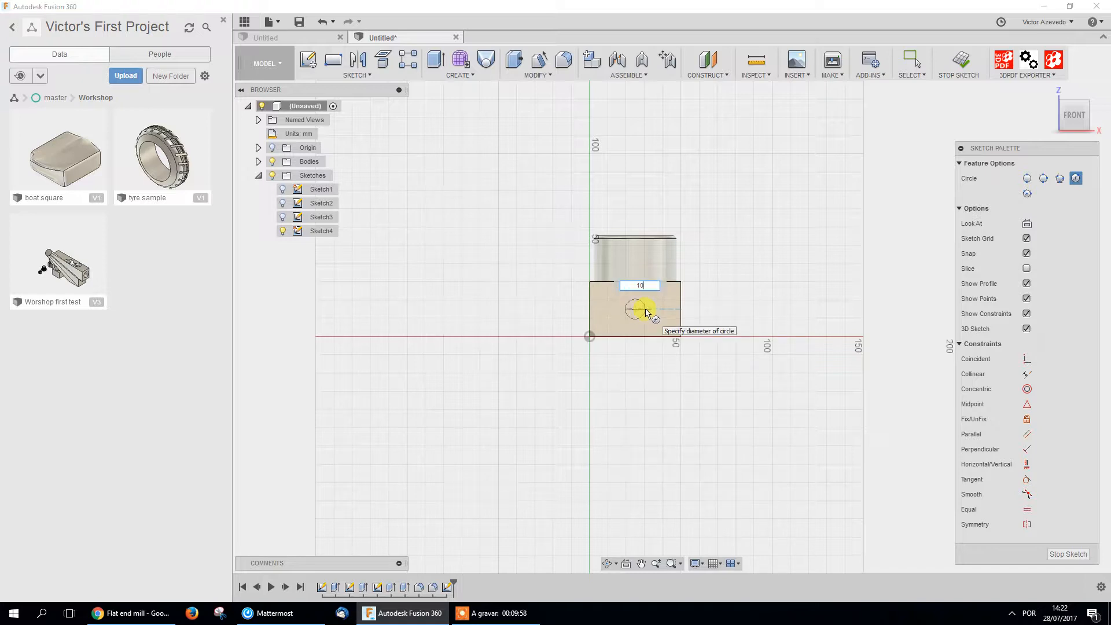
pyautogui.write('10')
pyautogui.press('Return')
pyautogui.press('Escape')
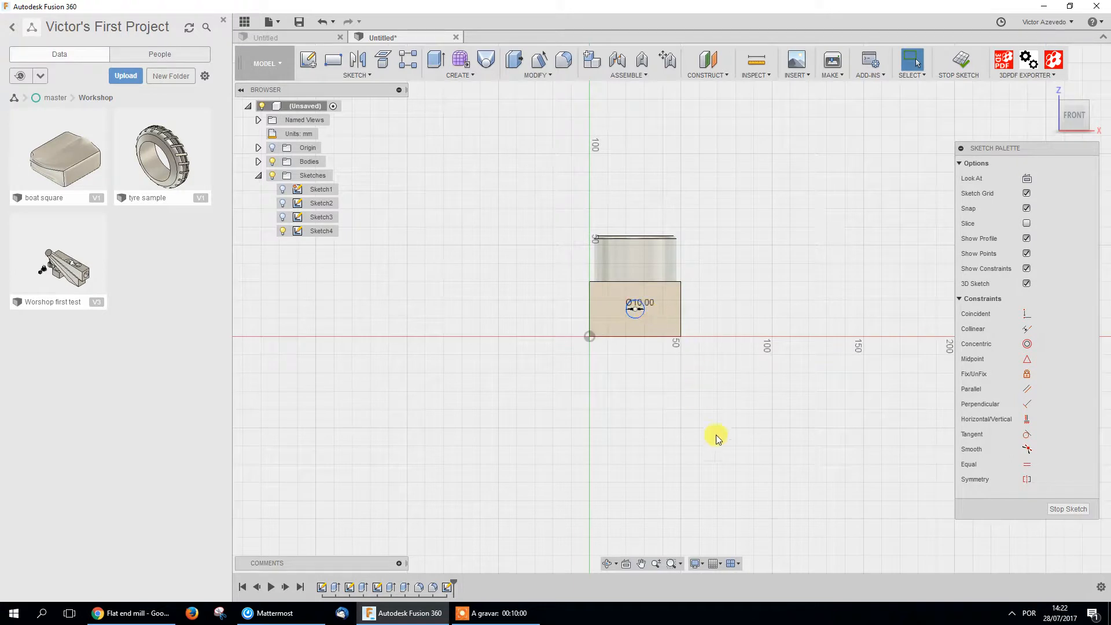
# Cut the 10 mm circle through the block with the extent To Object, ending at the block's back face
pyautogui.press('e')
pyautogui.click(640, 320)
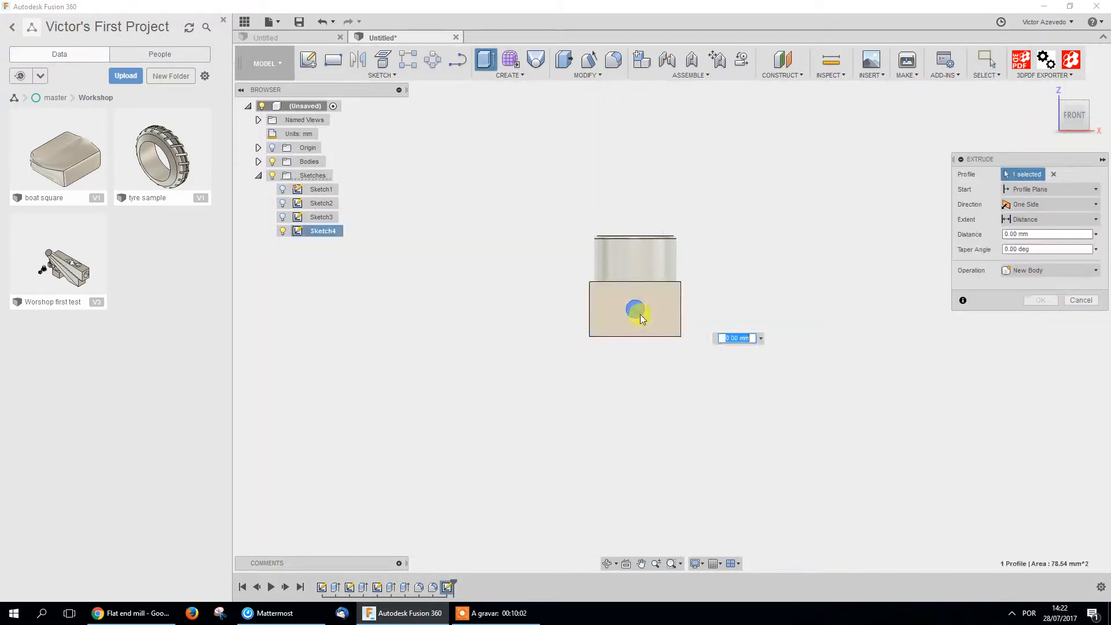
pyautogui.keyDown('shift'); pyautogui.moveTo(714, 442); pyautogui.dragTo(640, 459, button='middle'); pyautogui.keyUp('shift')
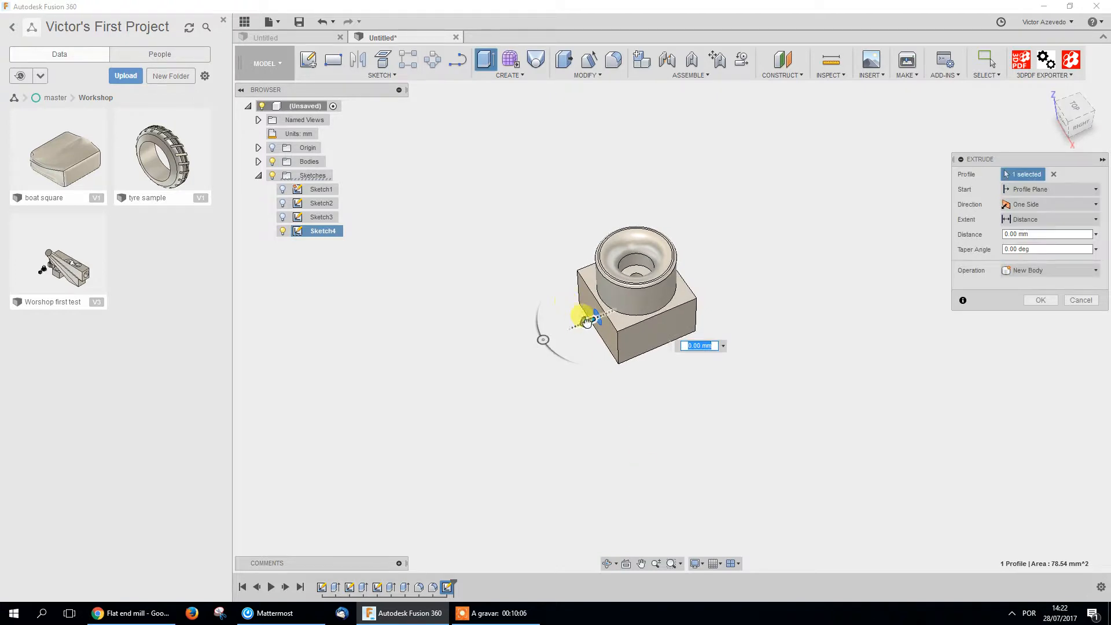
pyautogui.moveTo(579, 317); pyautogui.dragTo(654, 294)
pyautogui.click(1027, 219)
pyautogui.click(1027, 234)
pyautogui.keyDown('shift'); pyautogui.moveTo(827, 376); pyautogui.dragTo(810, 391, button='middle'); pyautogui.keyUp('shift')
pyautogui.click(675, 265)
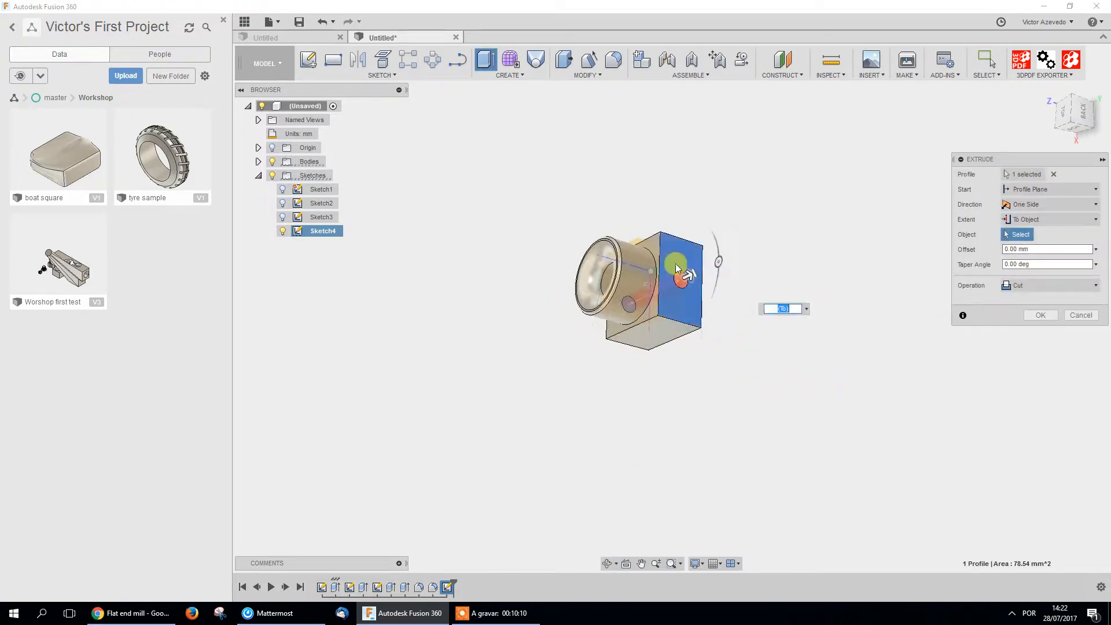
pyautogui.keyDown('shift'); pyautogui.moveTo(682, 404); pyautogui.dragTo(839, 404, button='middle'); pyautogui.keyUp('shift')
pyautogui.click(1040, 346)
pyautogui.keyDown('shift'); pyautogui.moveTo(773, 353); pyautogui.dragTo(814, 300, button='middle'); pyautogui.keyUp('shift')
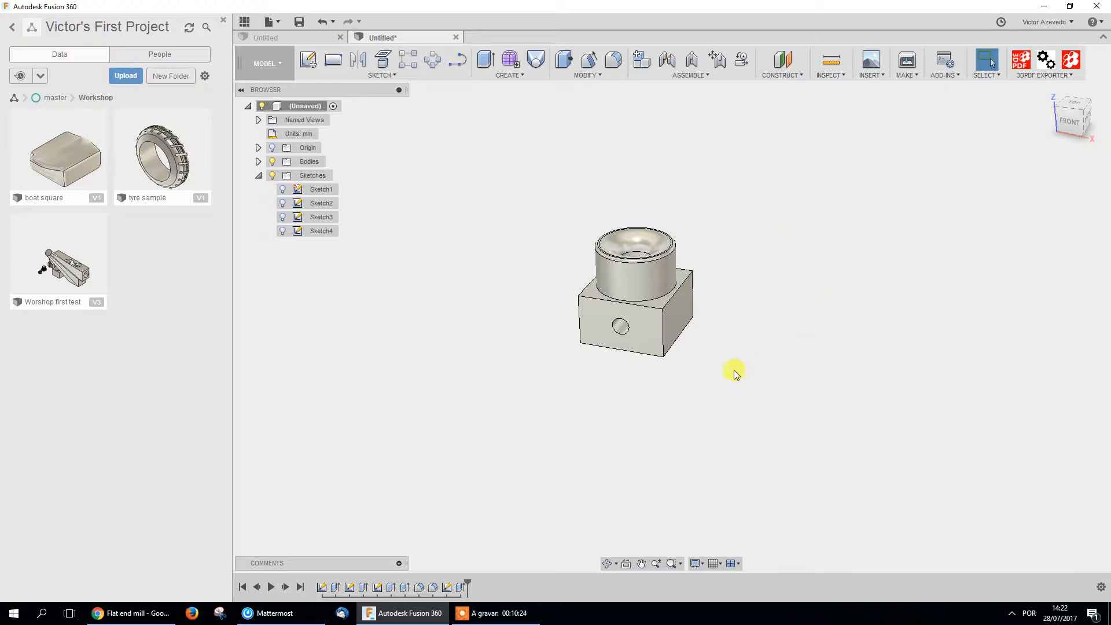
# Close the other untitled design and save the block model as "Base conector" in the Workshop folder
pyautogui.click(340, 37)
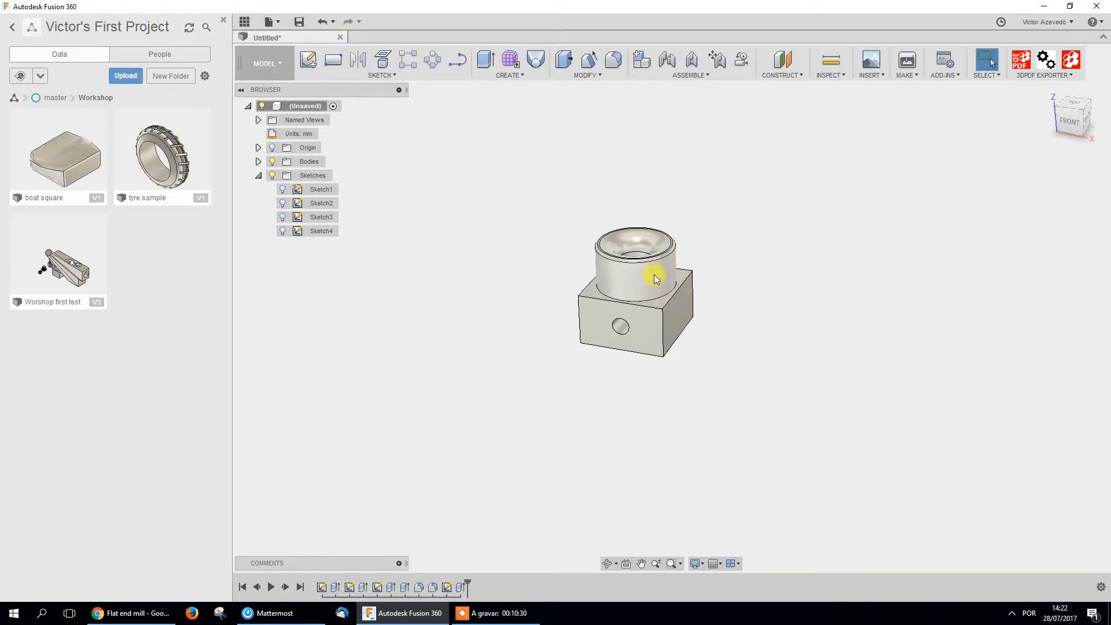
pyautogui.moveTo(738, 290); pyautogui.dragTo(711, 297, button='middle')
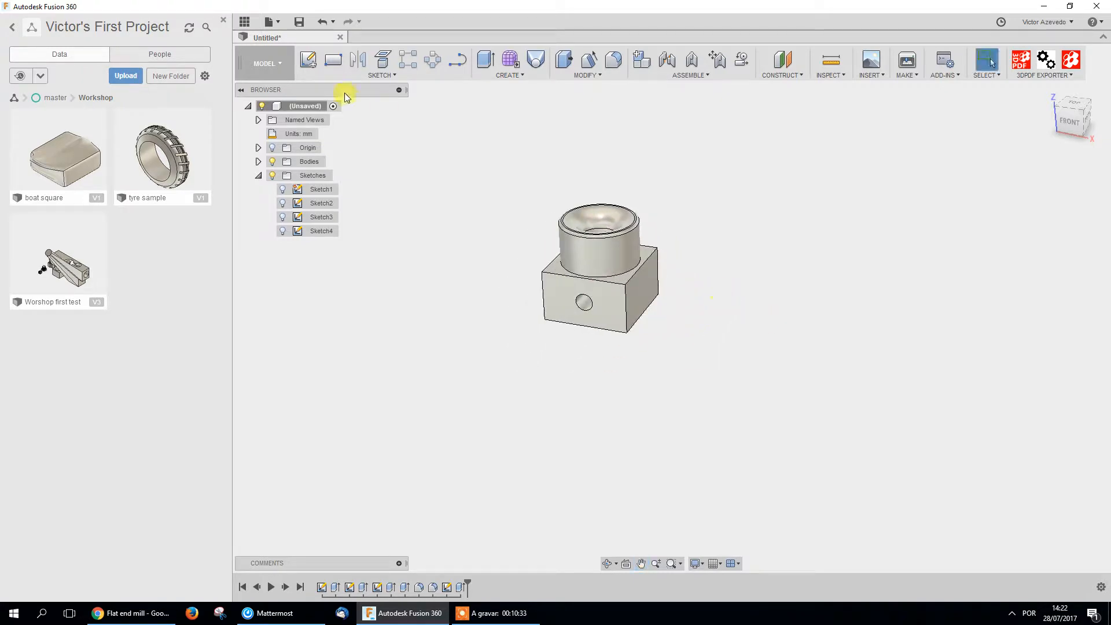
pyautogui.click(300, 22)
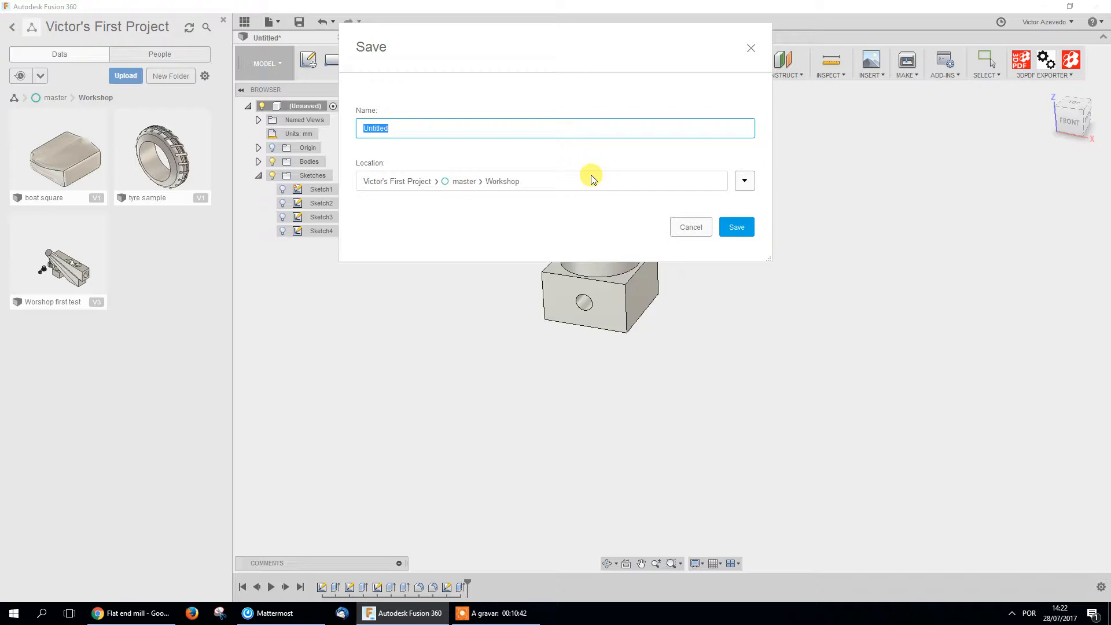
pyautogui.write('Base conector')
pyautogui.press('Return')
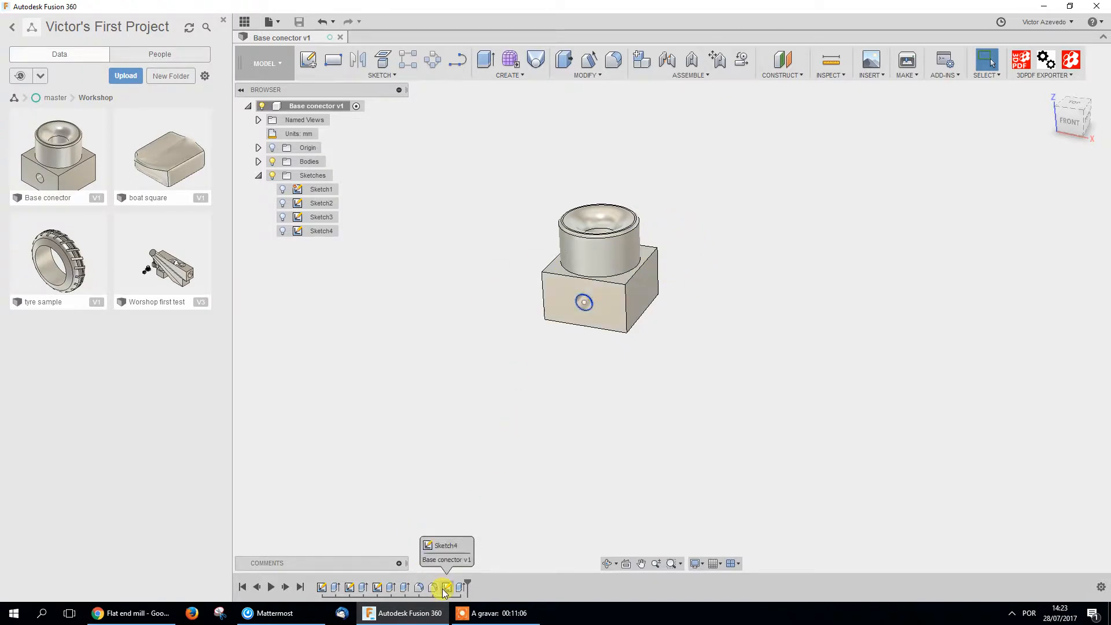
# Open Sketch3 to inspect its circles, finish it, and make Sketch3 visible in the model
pyautogui.doubleClick(377, 587)
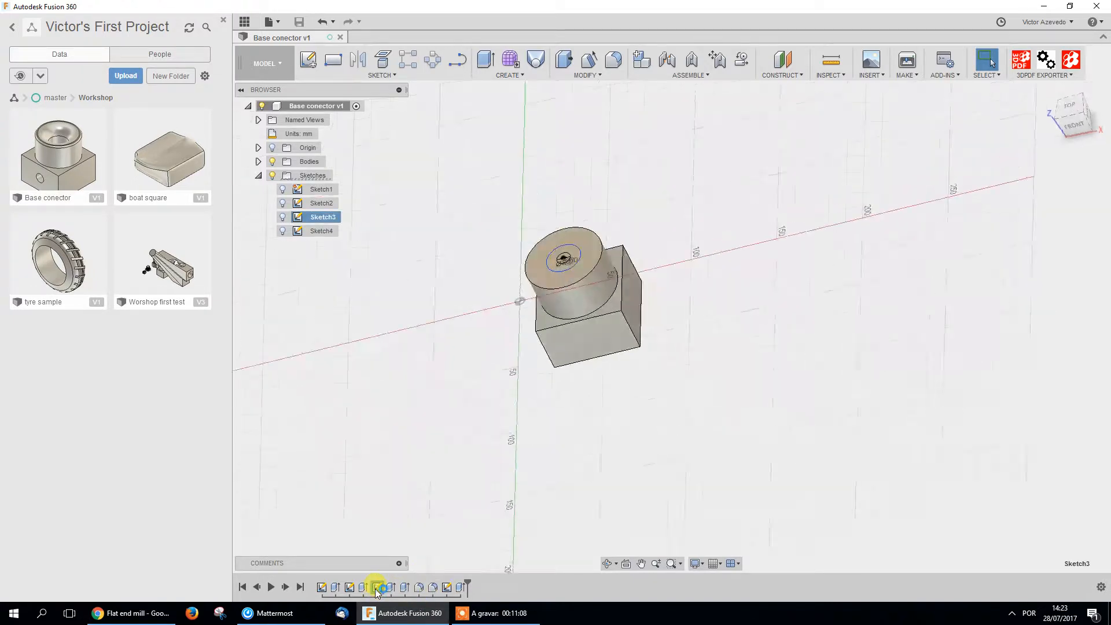
pyautogui.scroll(3, 579, 272)
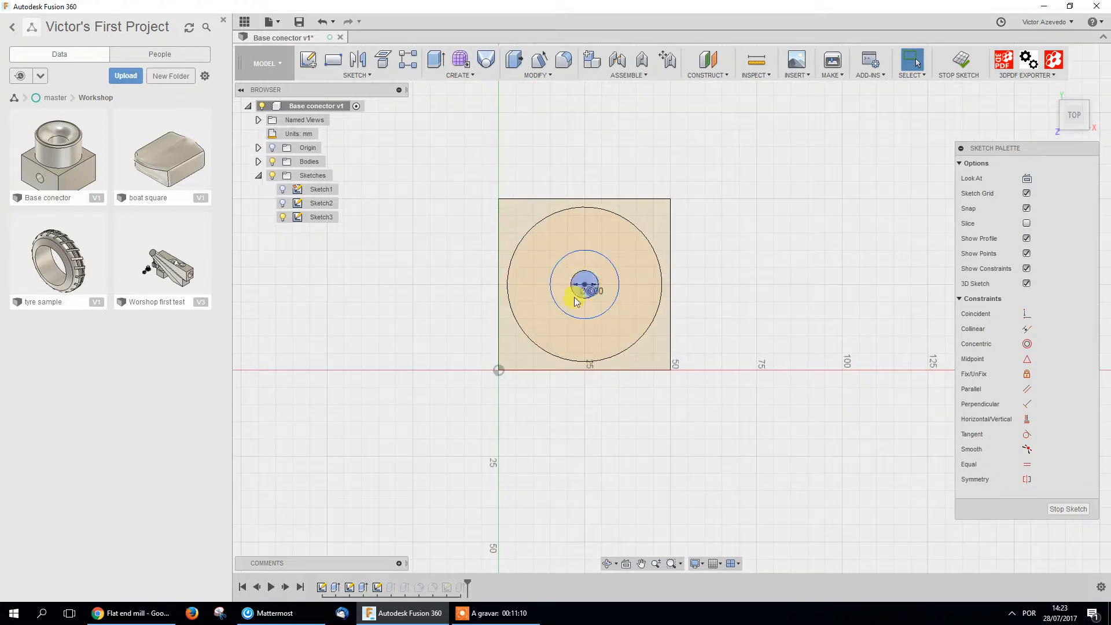
pyautogui.click(1076, 509)
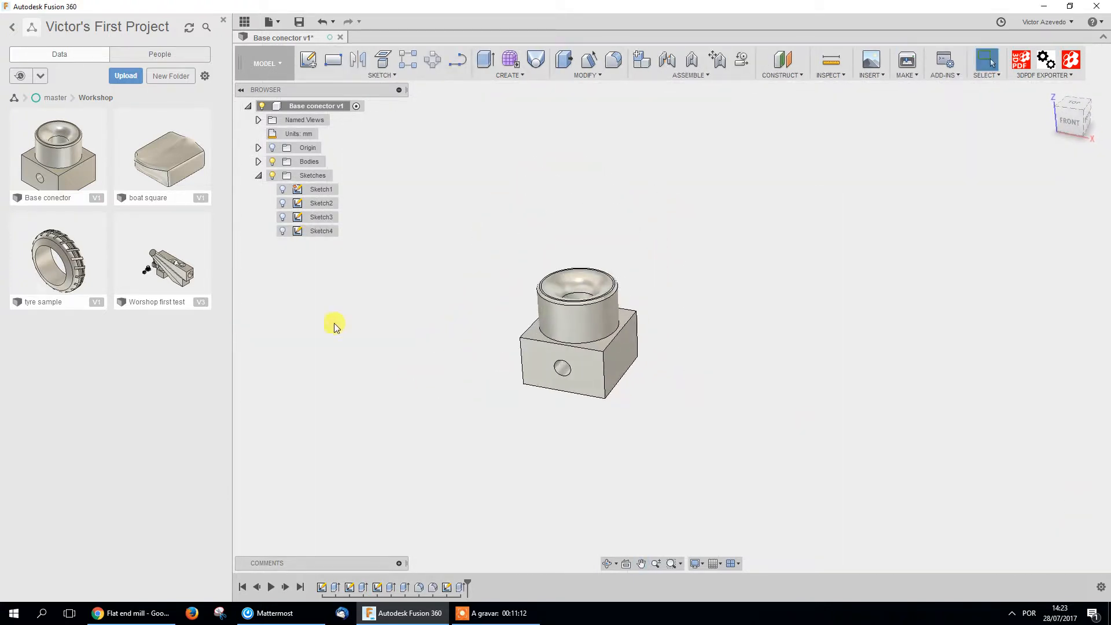
pyautogui.click(283, 217)
pyautogui.scroll(4, 590, 263)
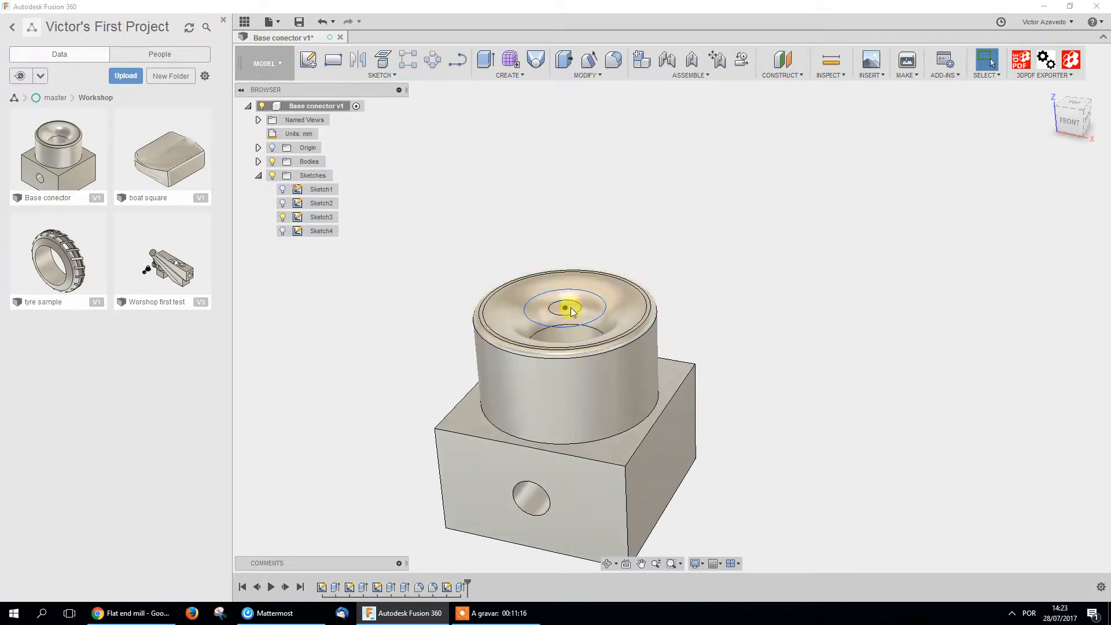
# Open the small centre hole's cut extrusion to review its profile, extent and operation settings, and close it without changes
pyautogui.moveTo(570, 312)
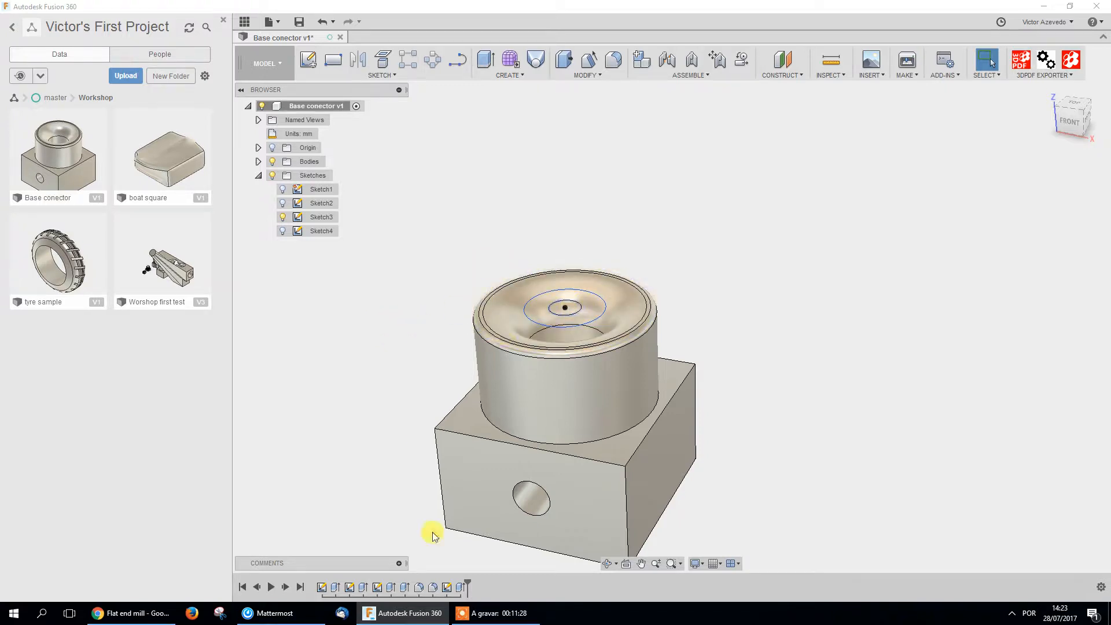
pyautogui.doubleClick(405, 588)
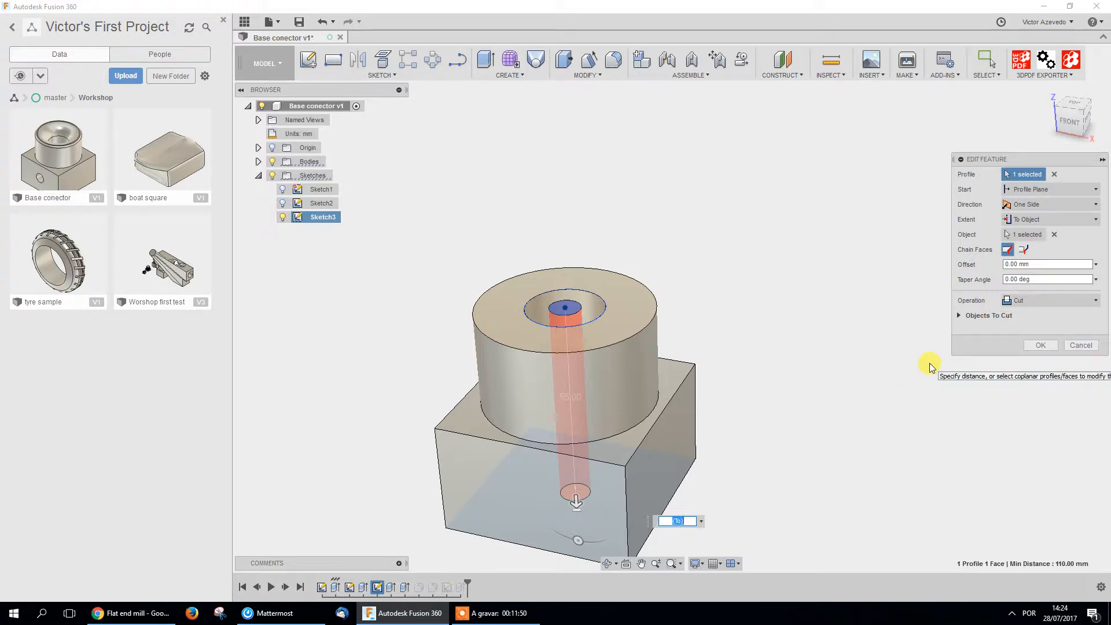
pyautogui.click(1082, 347)
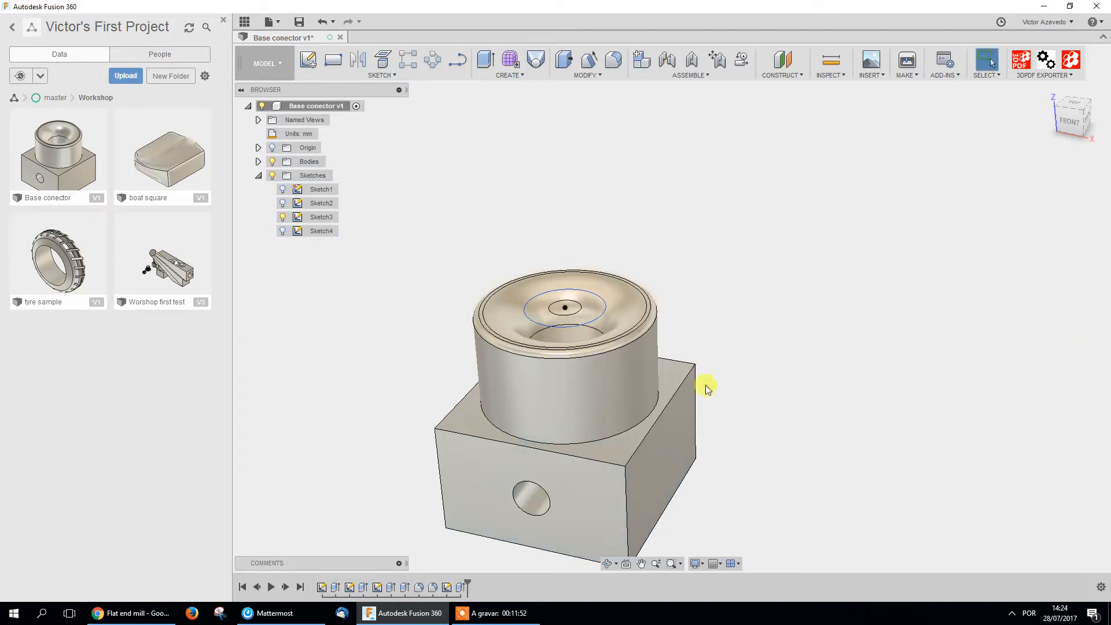
# Hide Sketch3 in the model and collapse the list of sketches
pyautogui.click(282, 219)
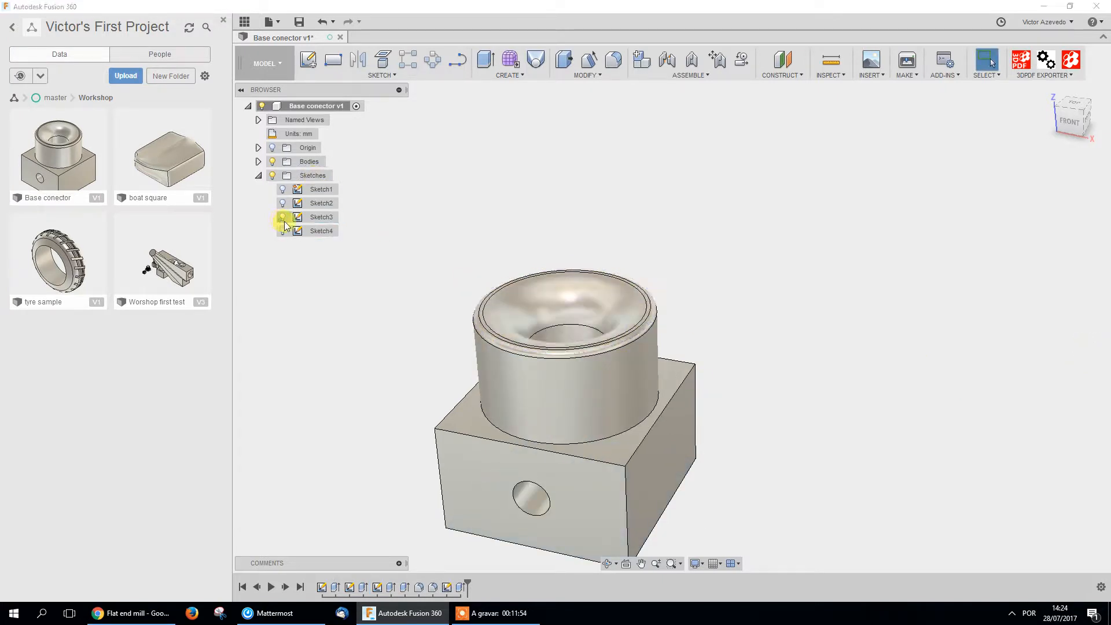
pyautogui.click(258, 175)
# Examine the stepped centre hole, the block's top face, and the cylinder's flat rim and filleted inner face from several angles
pyautogui.moveTo(697, 437); pyautogui.dragTo(796, 333, button='middle')
pyautogui.scroll(-4, 688, 307)
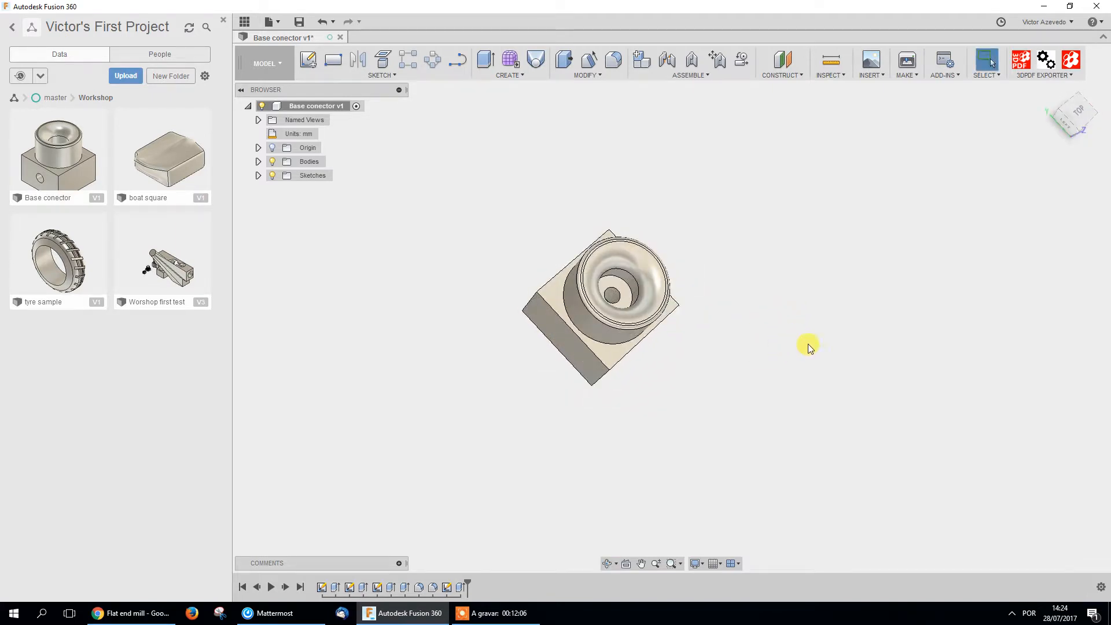
pyautogui.scroll(4, 689, 287)
pyautogui.keyDown('shift'); pyautogui.moveTo(525, 429); pyautogui.dragTo(506, 480, button='middle'); pyautogui.keyUp('shift')
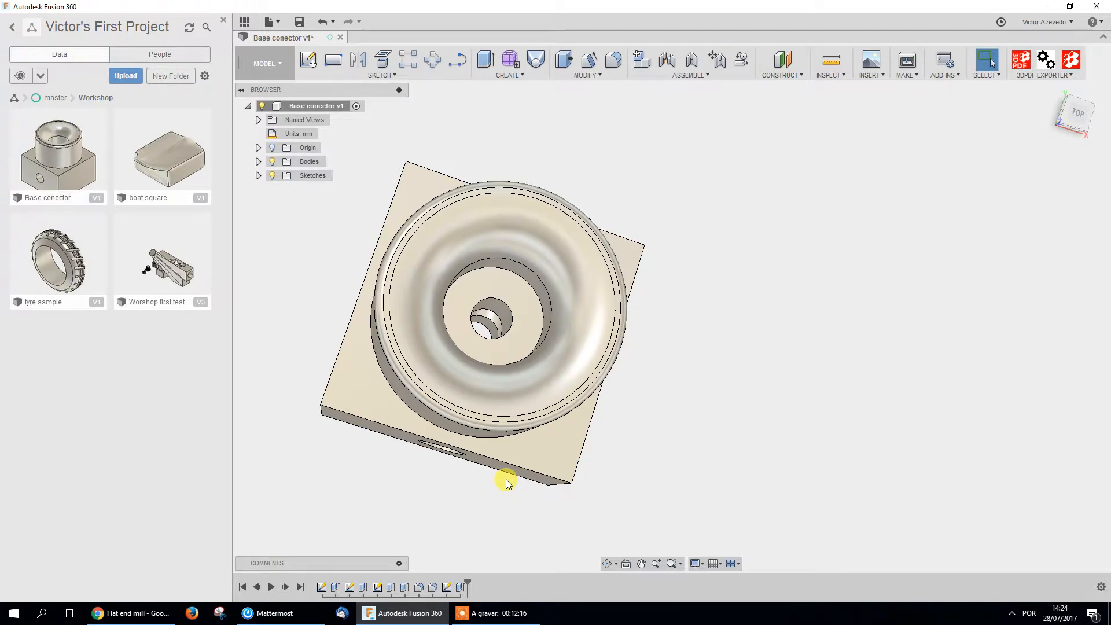
pyautogui.click(533, 452)
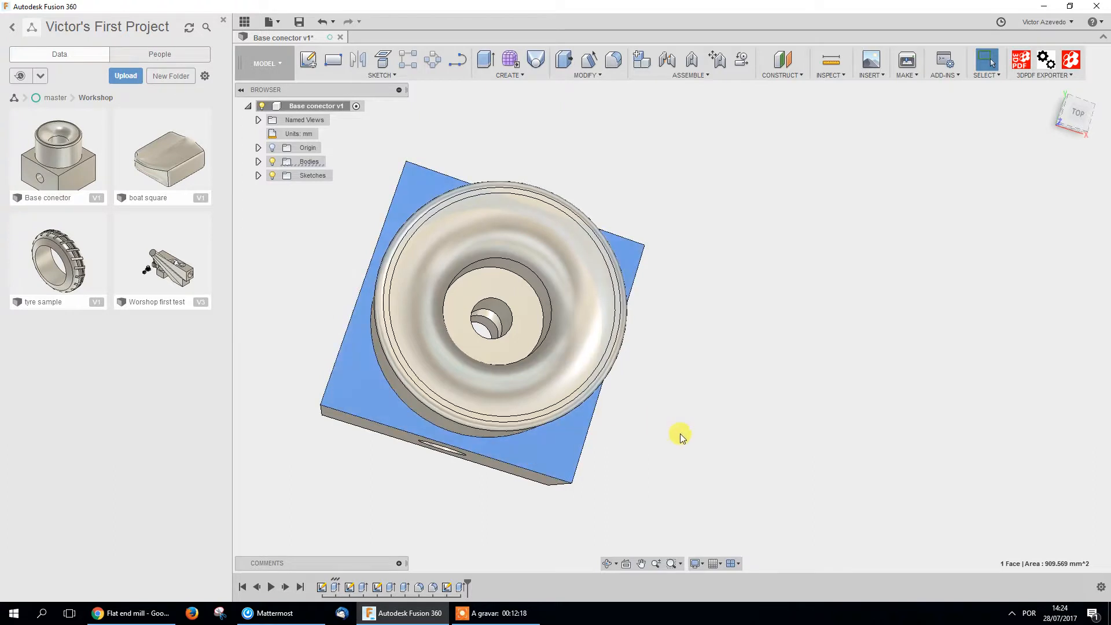
pyautogui.click(696, 442)
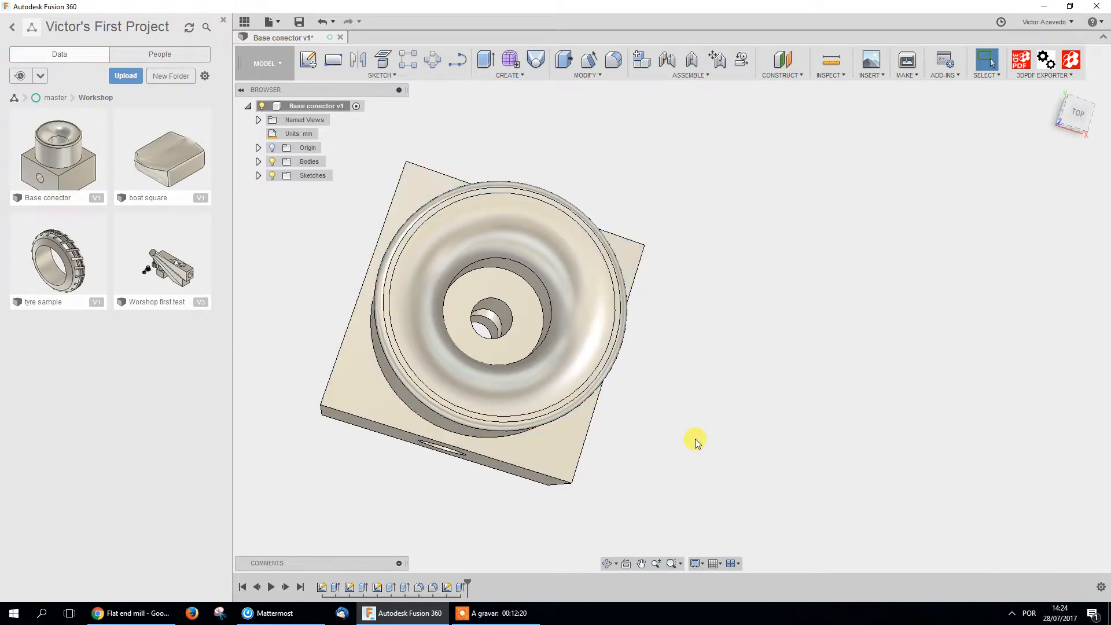
pyautogui.moveTo(662, 444)
pyautogui.keyDown('shift'); pyautogui.mouseDown(button='middle')
pyautogui.moveTo(669, 457)
pyautogui.moveTo(659, 439)
pyautogui.moveTo(671, 437)
pyautogui.mouseUp(button='middle'); pyautogui.keyUp('shift')
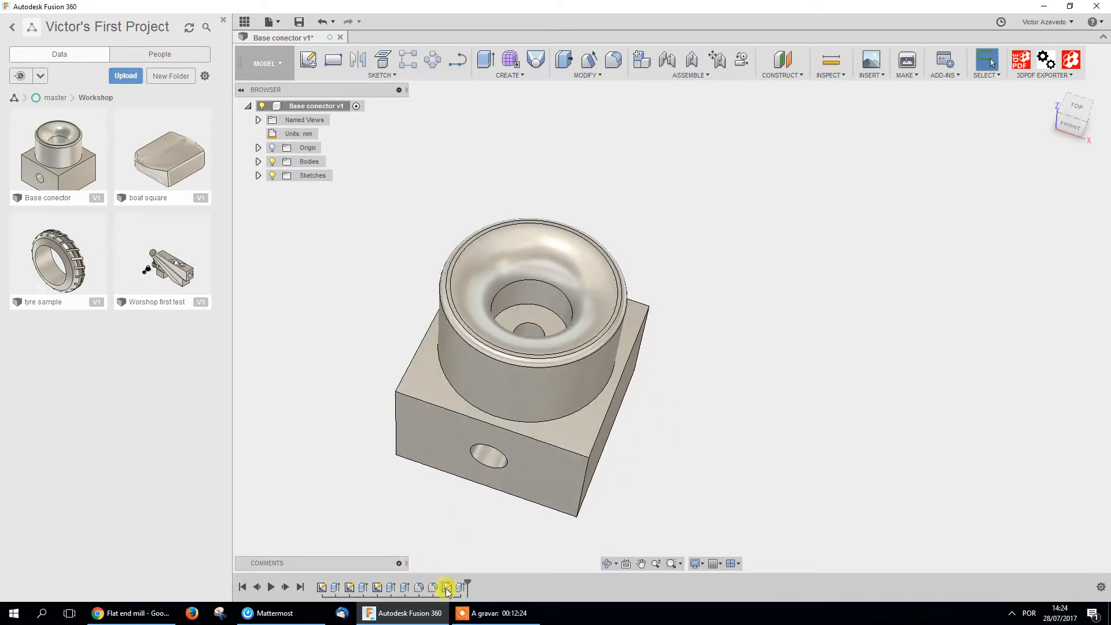
pyautogui.click(376, 588)
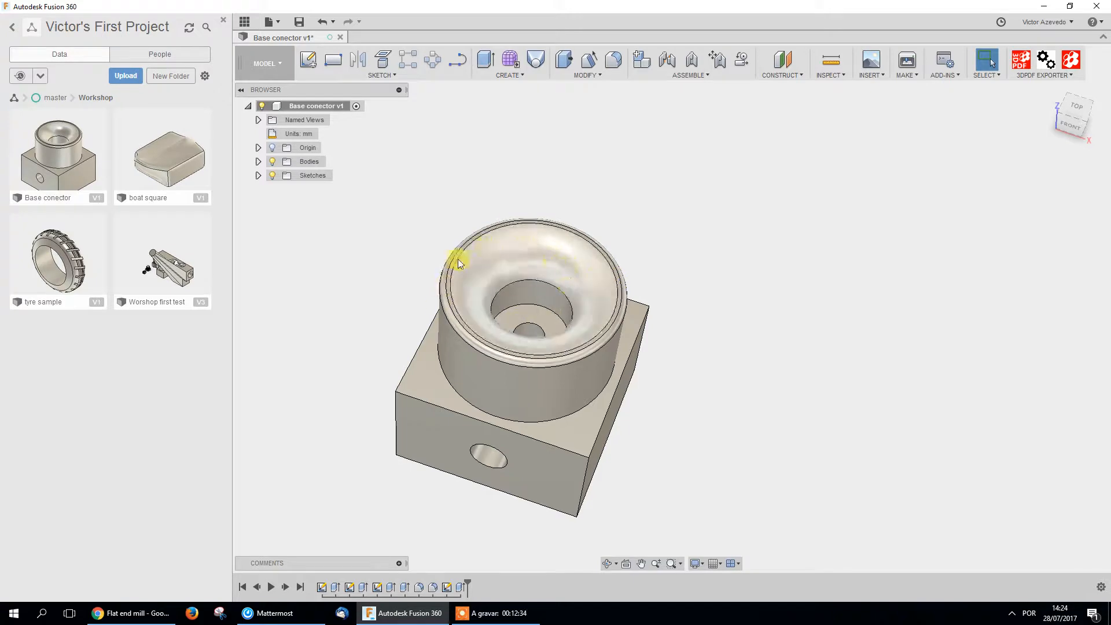
pyautogui.scroll(5, 619, 306)
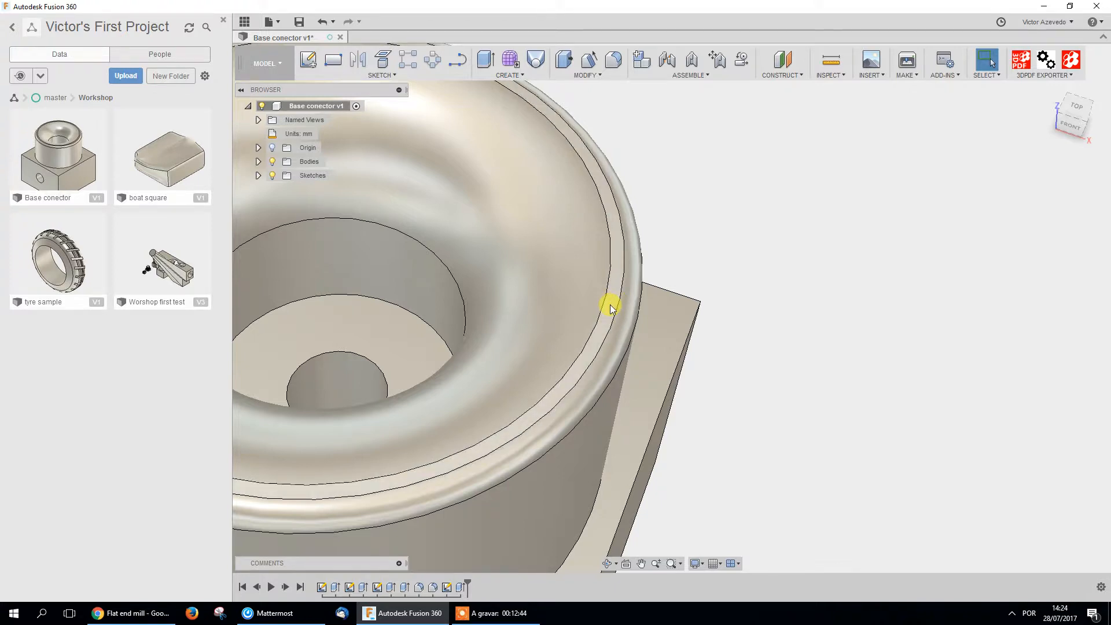
pyautogui.scroll(-8, 610, 304)
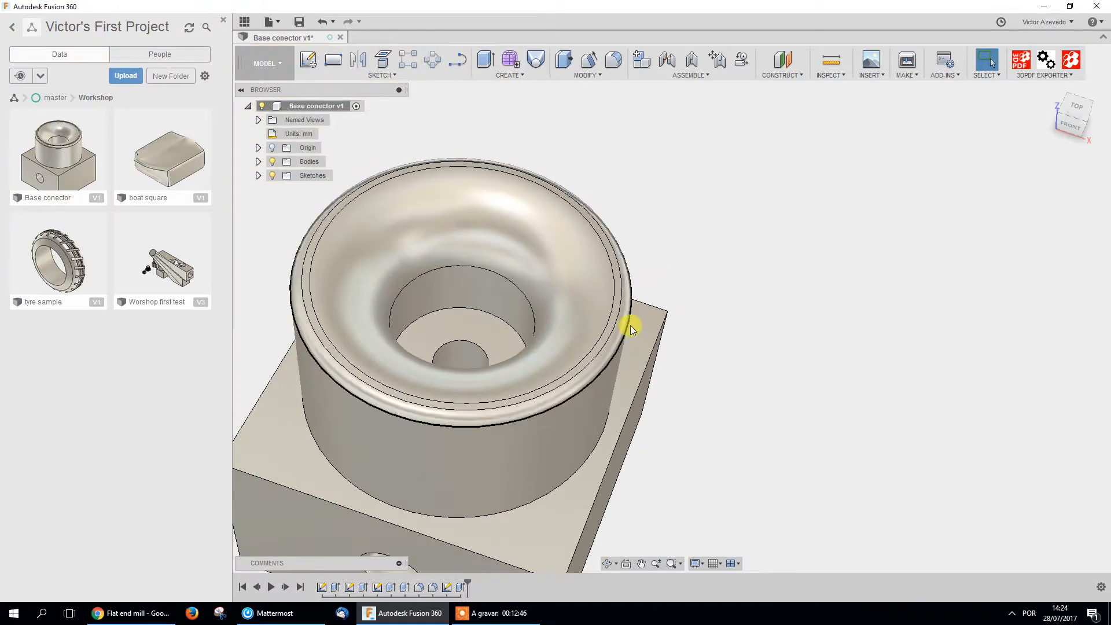
pyautogui.moveTo(588, 369)
pyautogui.keyDown('shift'); pyautogui.mouseDown(button='middle')
pyautogui.moveTo(495, 375)
pyautogui.moveTo(437, 393)
pyautogui.moveTo(416, 345)
pyautogui.moveTo(521, 327)
pyautogui.moveTo(510, 303)
pyautogui.moveTo(488, 328)
pyautogui.moveTo(496, 351)
pyautogui.moveTo(511, 344)
pyautogui.moveTo(505, 300)
pyautogui.mouseUp(button='middle'); pyautogui.keyUp('shift')
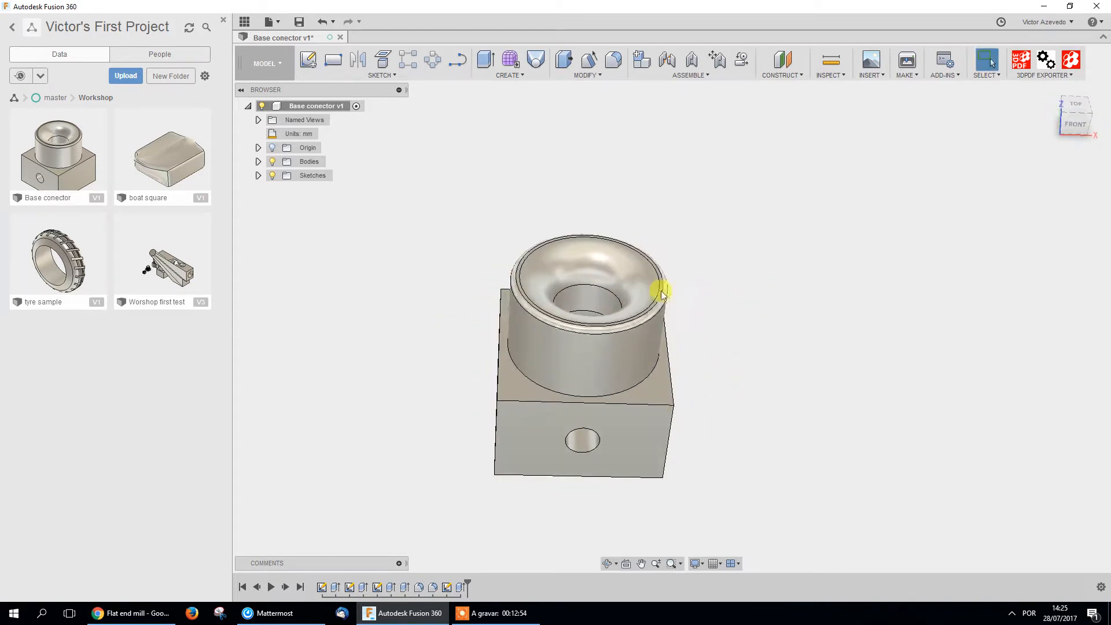
pyautogui.scroll(5, 700, 295)
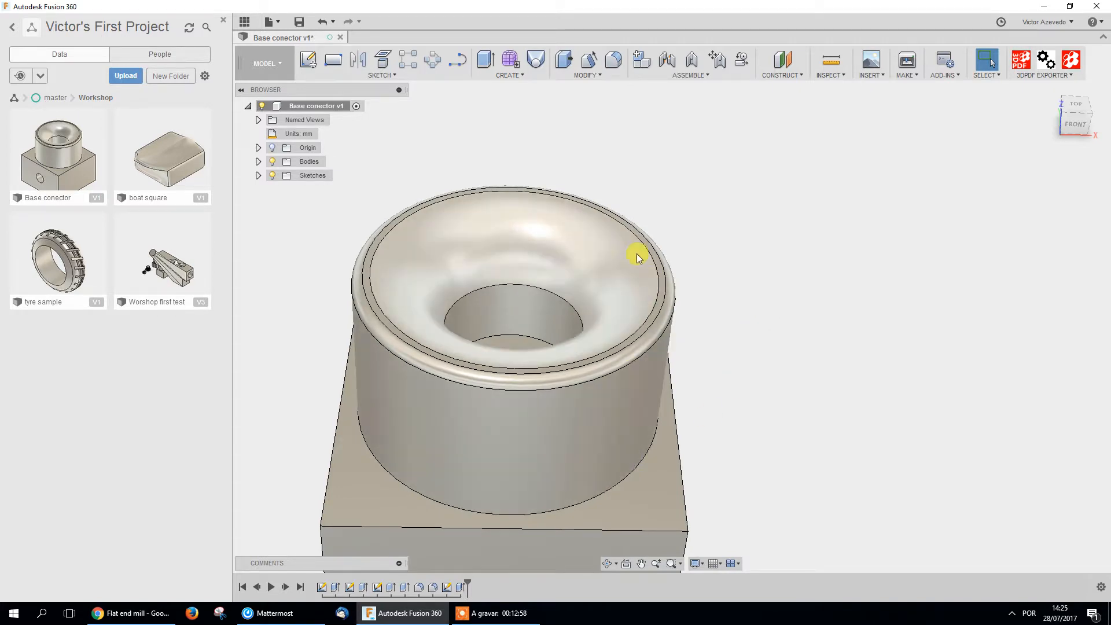
pyautogui.click(593, 255)
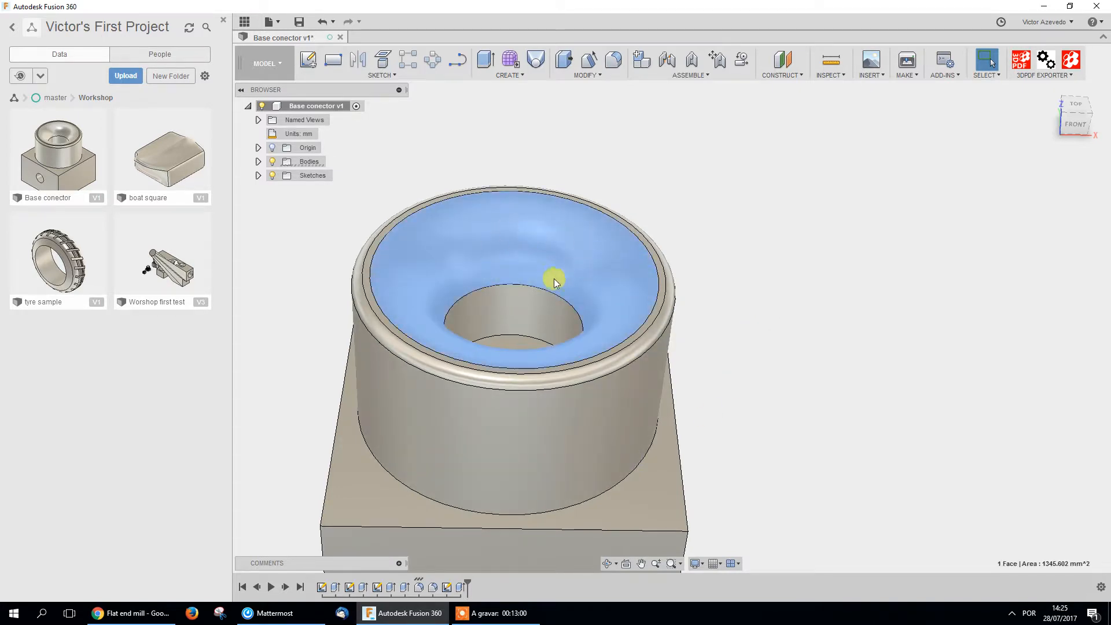
pyautogui.click(876, 270)
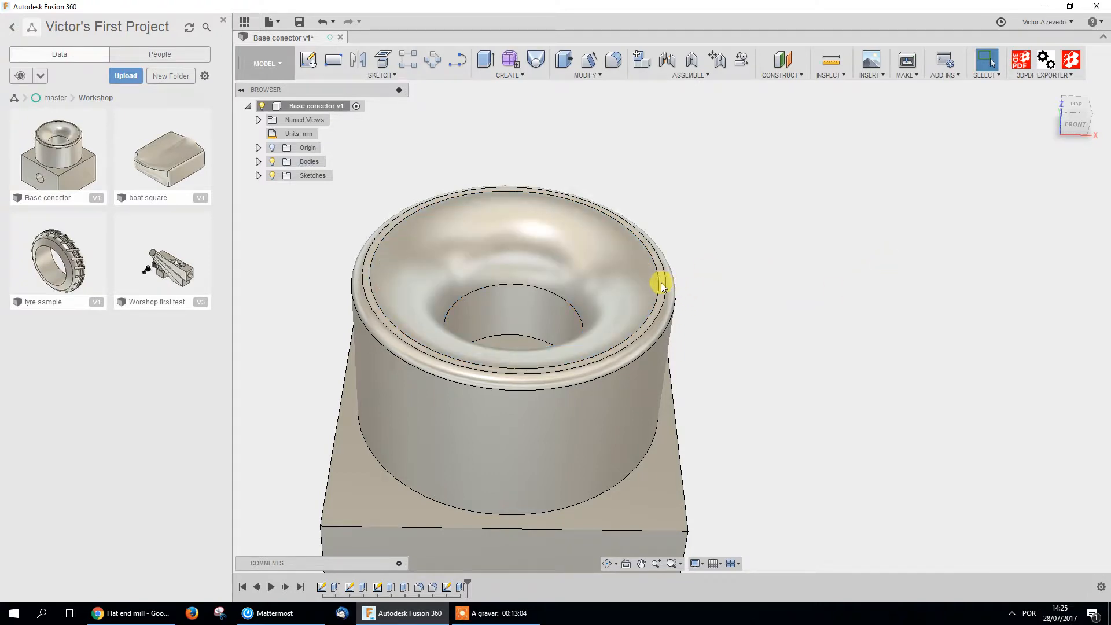
# Sketch a circle on the cylinder's flat top rim, centred on the hole and extending beyond the block, and finish the sketch
pyautogui.press('c')
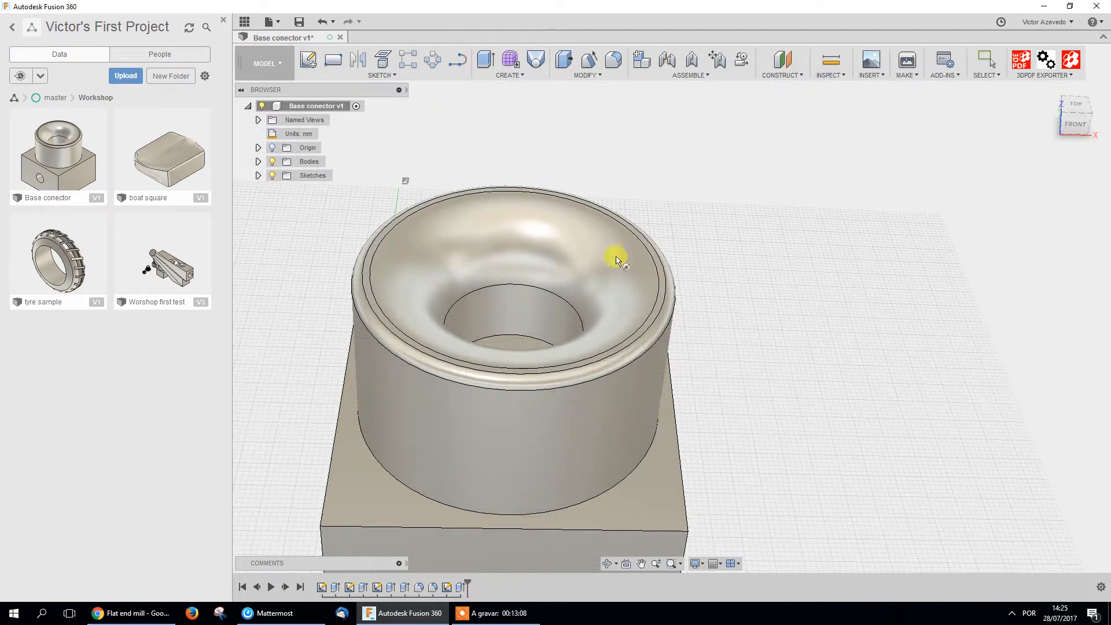
pyautogui.click(657, 275)
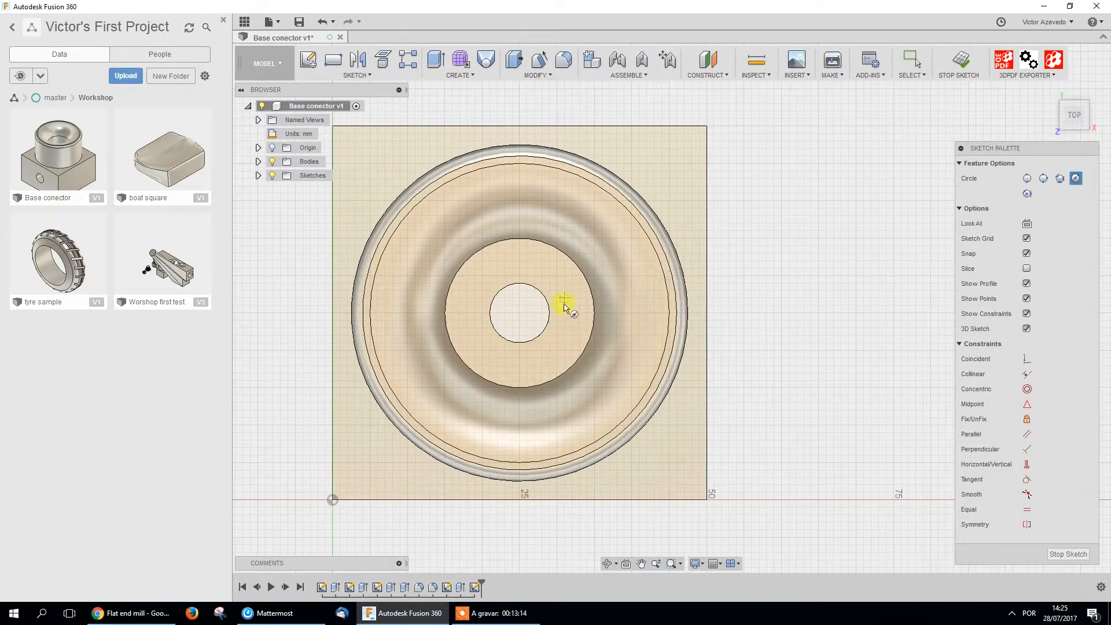
pyautogui.click(520, 313)
pyautogui.click(758, 311)
pyautogui.click(1069, 554)
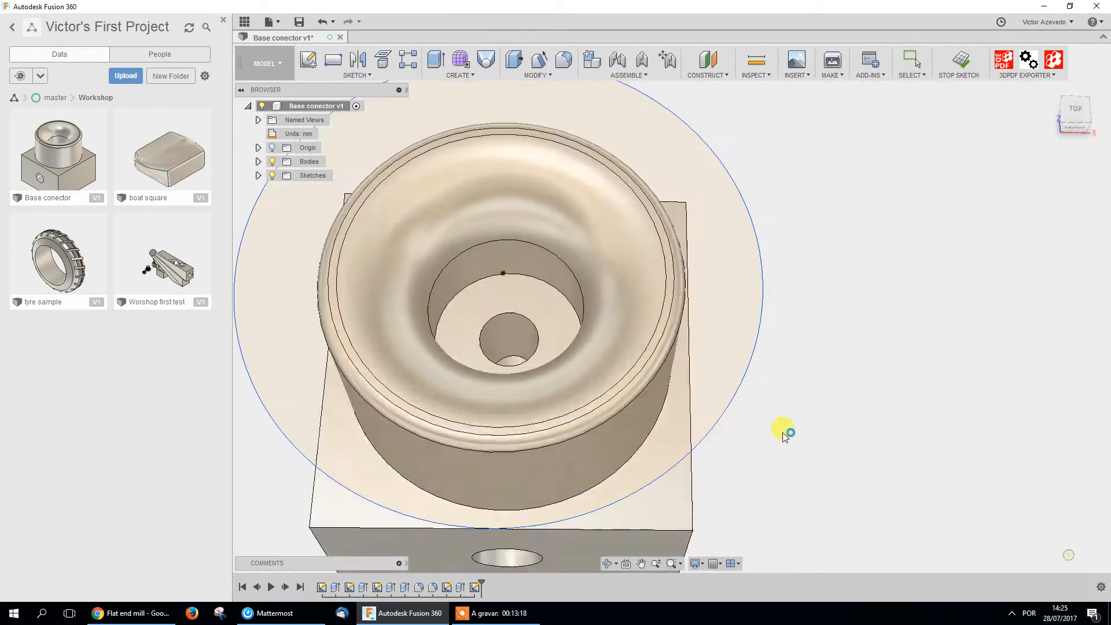
# Undo the oversized circle and its sketch on the cylinder's top rim
pyautogui.moveTo(783, 431)
pyautogui.keyDown('shift'); pyautogui.mouseDown(button='middle')
pyautogui.moveTo(801, 332)
pyautogui.moveTo(752, 397)
pyautogui.moveTo(749, 359)
pyautogui.moveTo(766, 404)
pyautogui.mouseUp(button='middle'); pyautogui.keyUp('shift')
pyautogui.hotkey('ctrl', 'z')
pyautogui.hotkey('ctrl', 'z')
pyautogui.hotkey('ctrl', 'z')
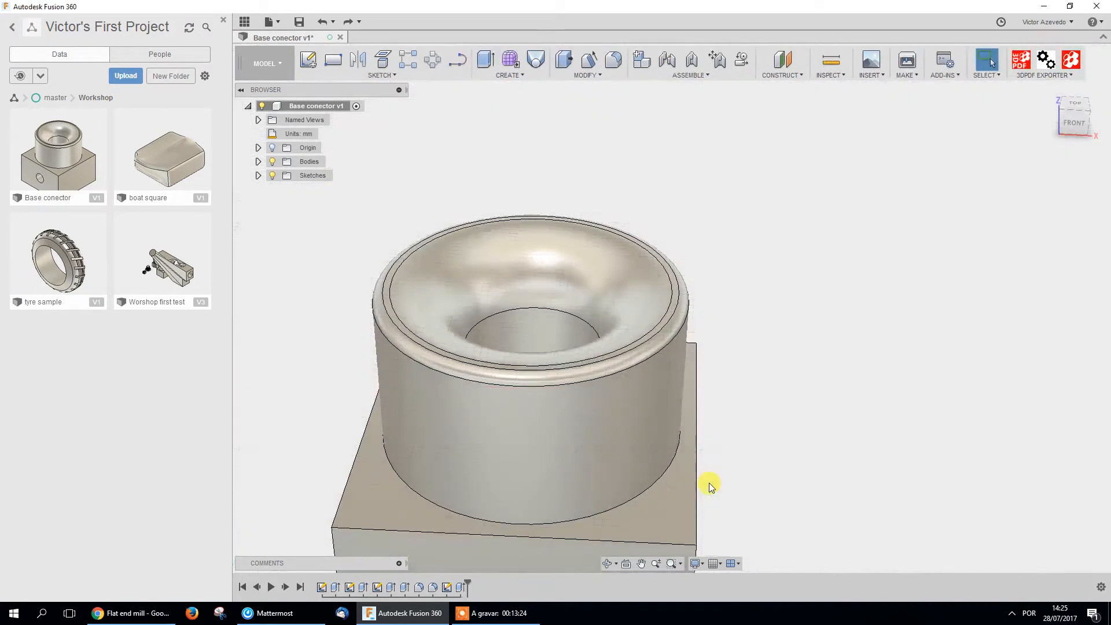
# Highlight the block's top face and the Sketch3 circles in turn to examine where they lie, clearing each selection
pyautogui.click(672, 501)
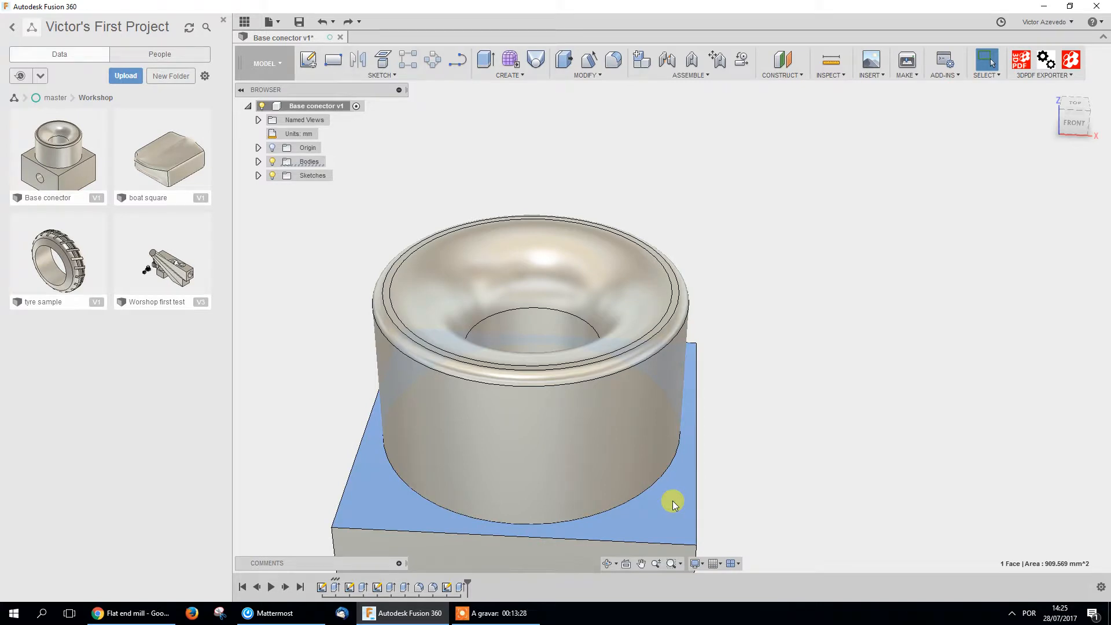
pyautogui.click(793, 317)
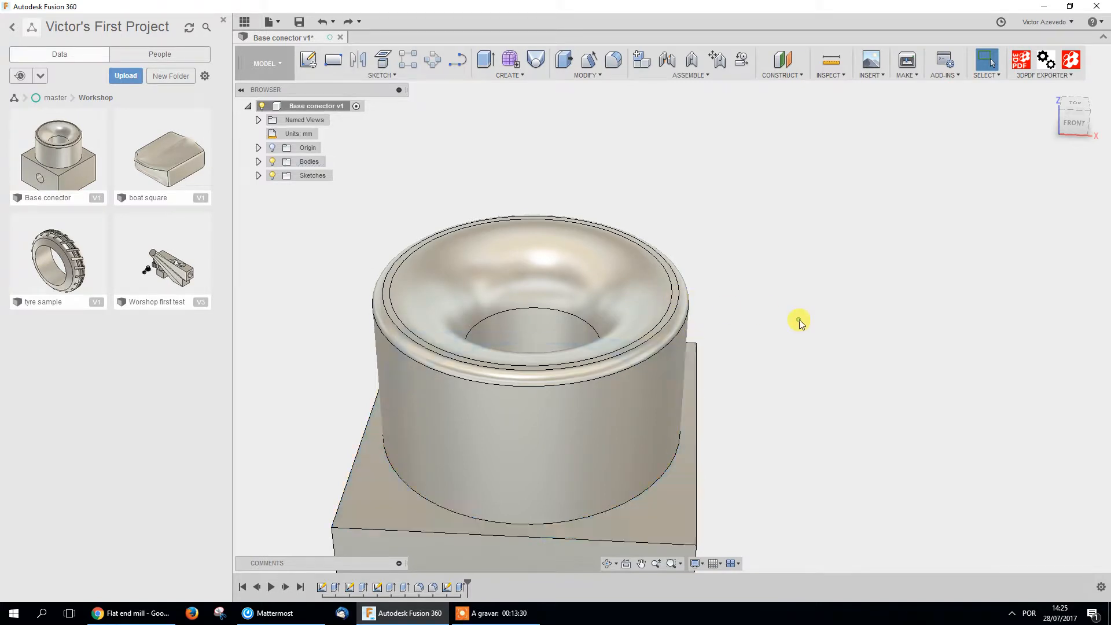
pyautogui.click(376, 589)
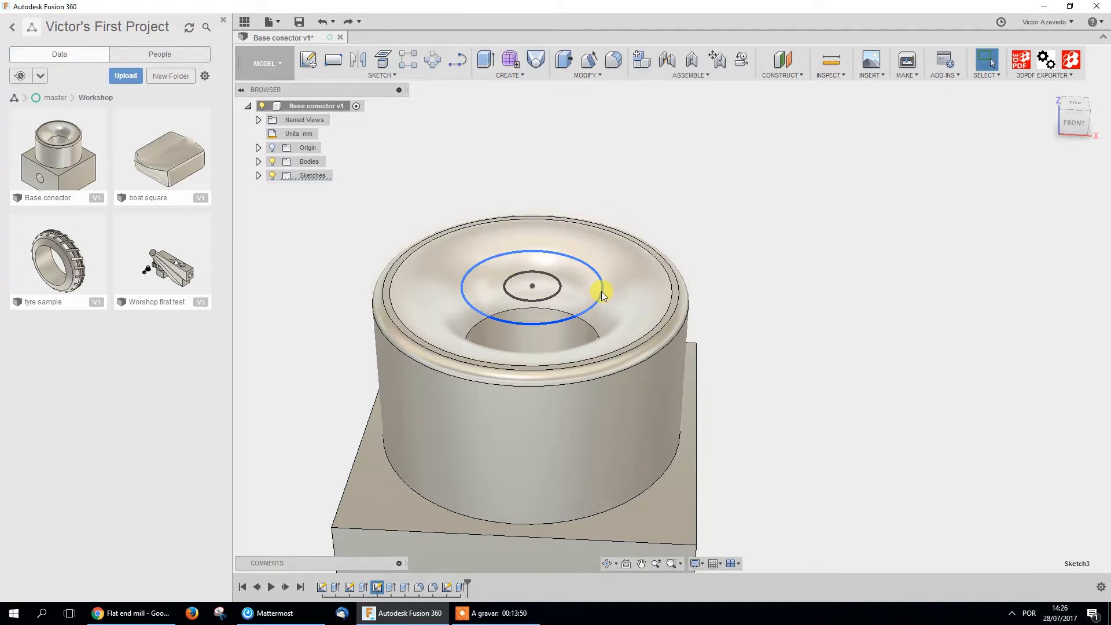
pyautogui.click(891, 284)
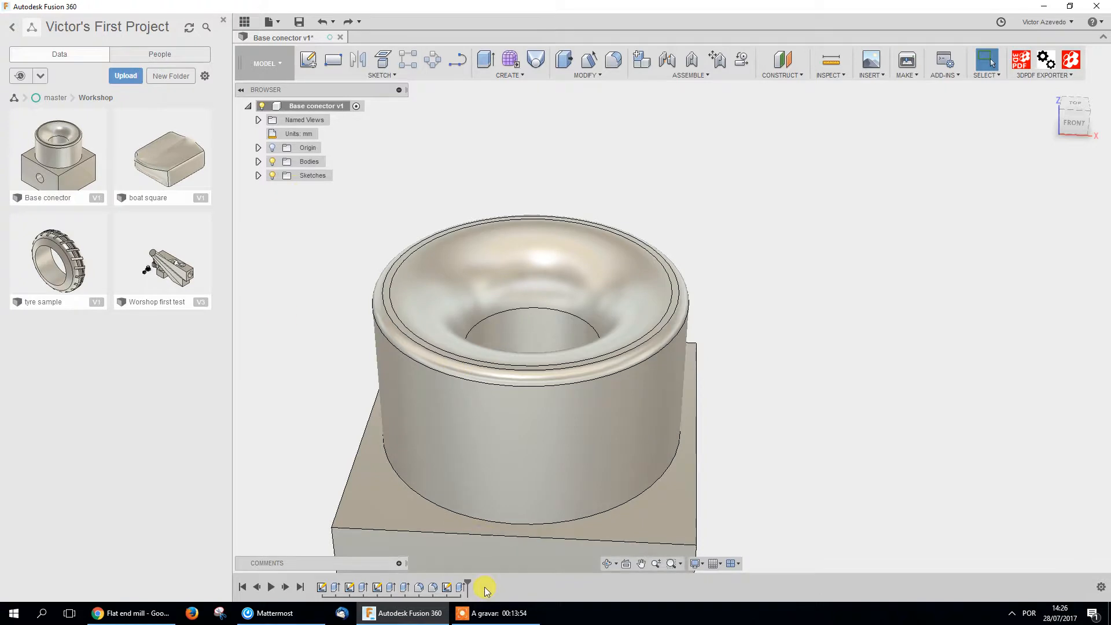
# Make Sketch1, Sketch2, Sketch3 and Sketch4 visible in the model and collapse the browser folders
pyautogui.click(258, 176)
pyautogui.click(283, 189)
pyautogui.click(282, 203)
pyautogui.click(282, 217)
pyautogui.click(283, 231)
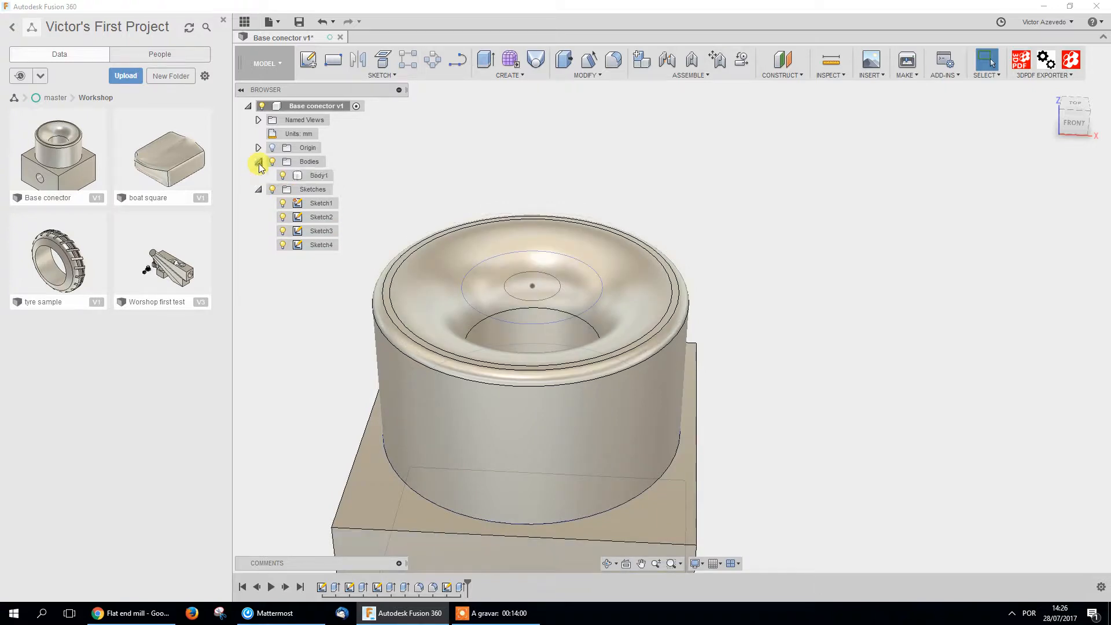
pyautogui.click(258, 175)
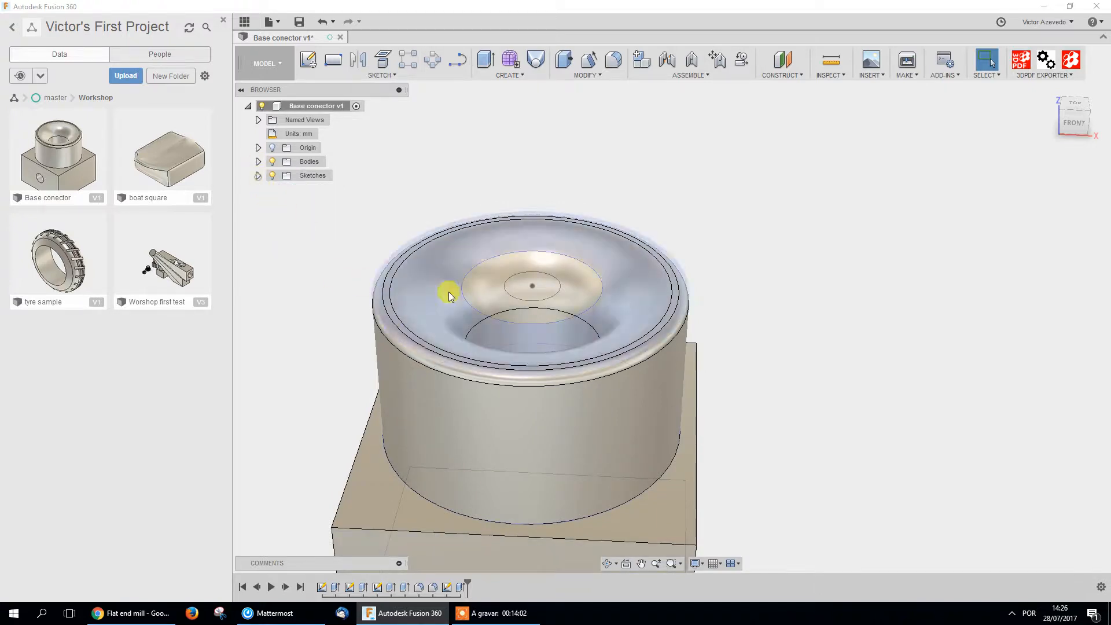
# Roll the design history back to the base square sketch and advance it to the circle sketched on the block's top face
pyautogui.scroll(-5, 492, 312)
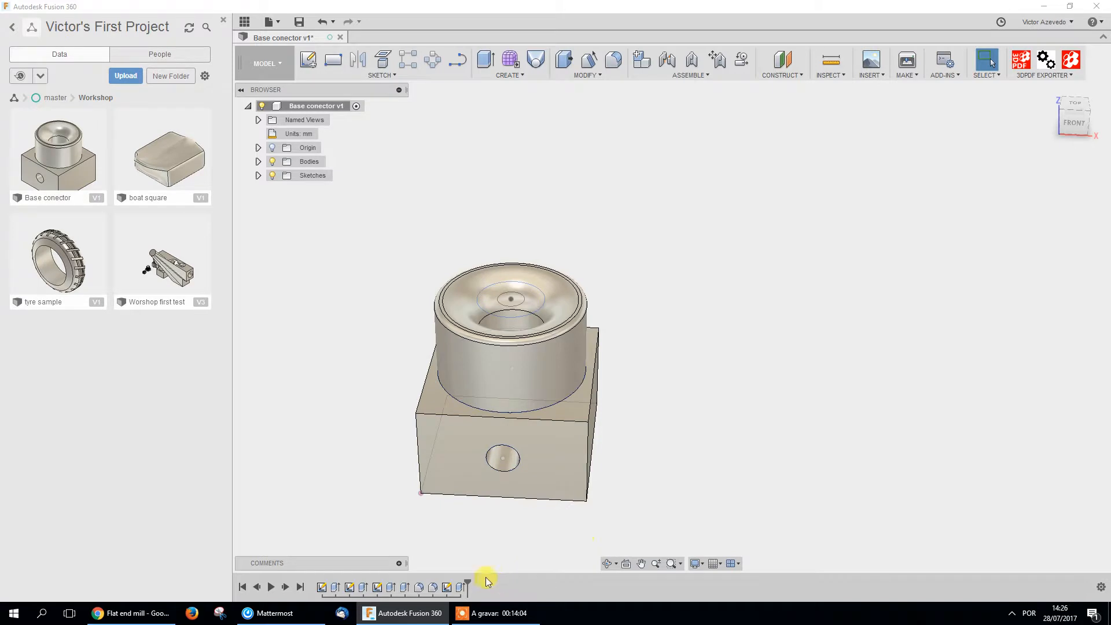
pyautogui.moveTo(466, 586); pyautogui.dragTo(325, 586)
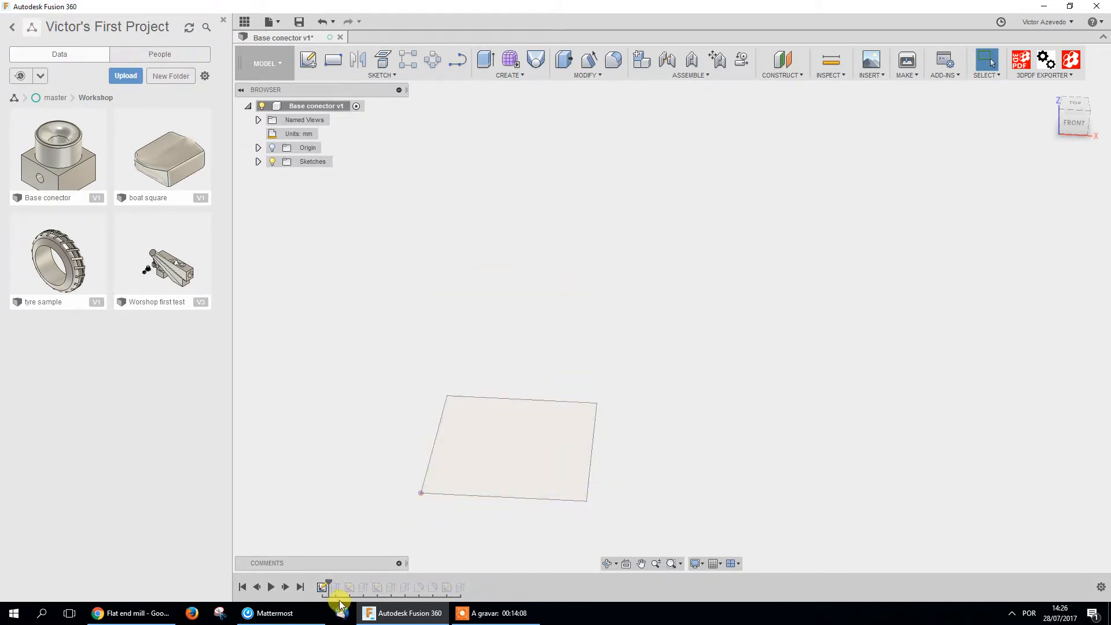
pyautogui.click(327, 586)
pyautogui.moveTo(328, 580); pyautogui.dragTo(355, 582)
pyautogui.click(633, 511)
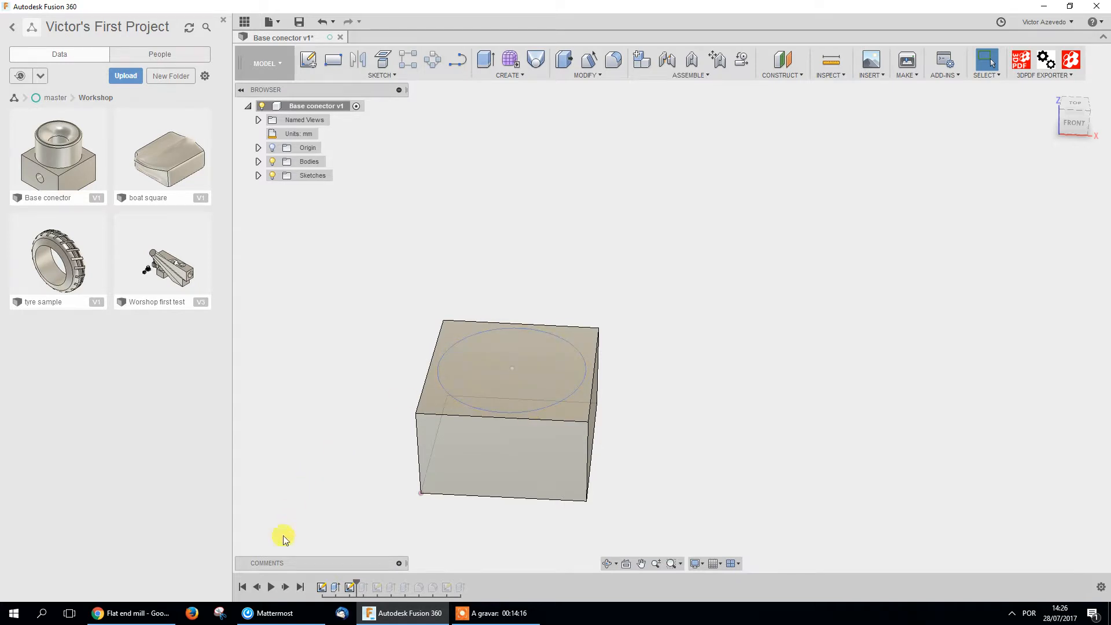
# Step the design history forward through the cylinder extrusion, Sketch3 and both centre hole cuts, and inspect the holes from above
pyautogui.click(284, 587)
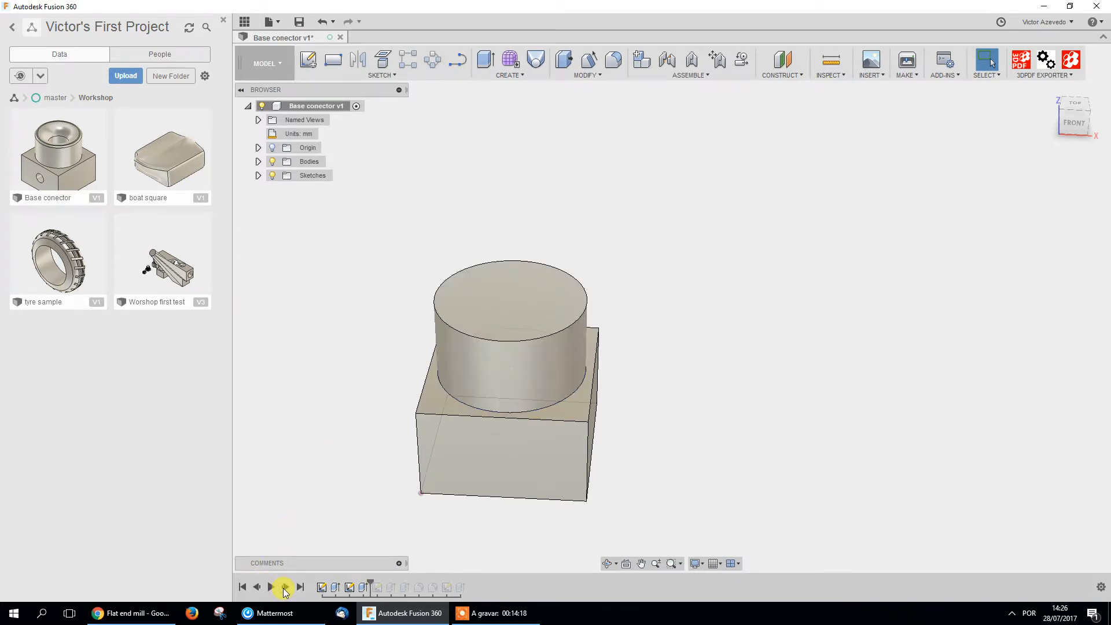
pyautogui.click(284, 588)
pyautogui.click(284, 587)
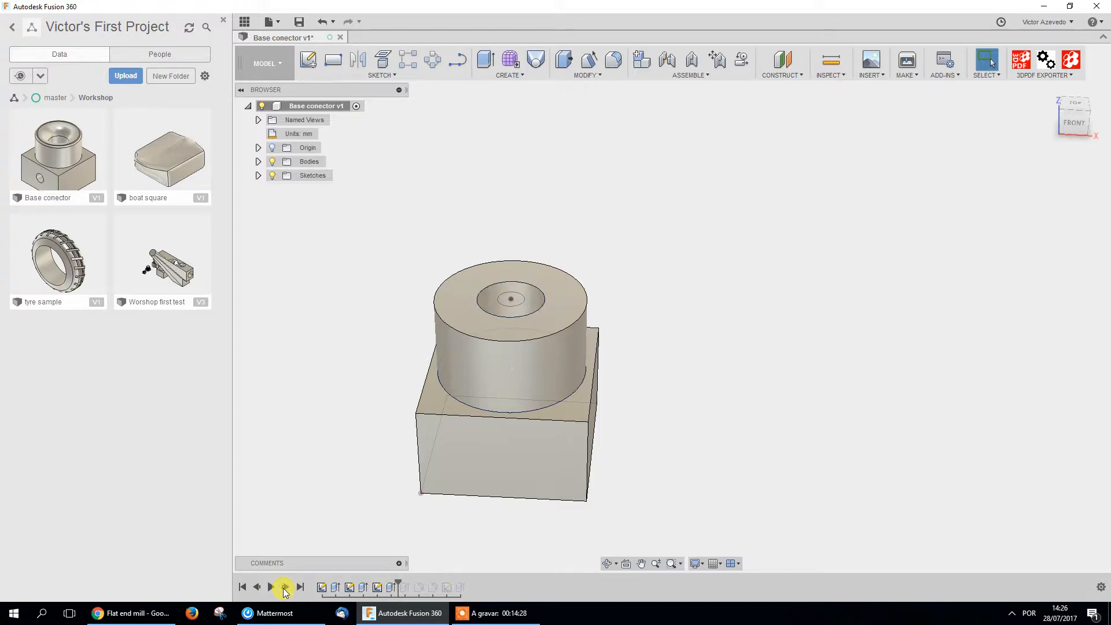
pyautogui.click(284, 587)
pyautogui.moveTo(658, 441)
pyautogui.keyDown('shift'); pyautogui.mouseDown(button='middle')
pyautogui.moveTo(650, 498)
pyautogui.moveTo(642, 443)
pyautogui.moveTo(638, 484)
pyautogui.moveTo(616, 465)
pyautogui.mouseUp(button='middle'); pyautogui.keyUp('shift')
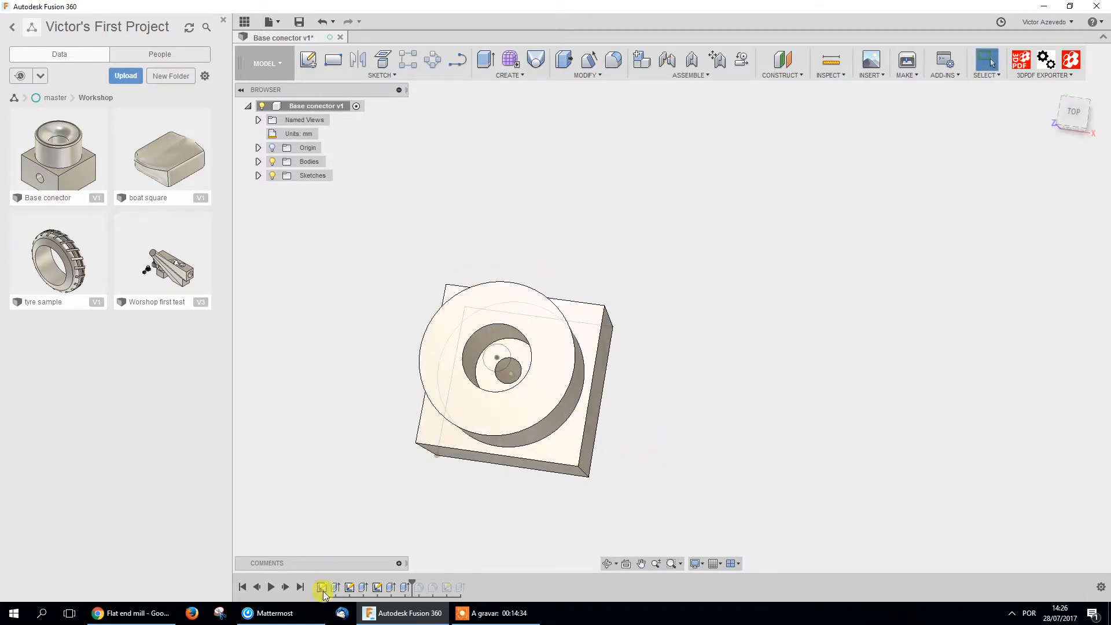
pyautogui.keyDown('shift'); pyautogui.moveTo(549, 445); pyautogui.dragTo(577, 466, button='middle'); pyautogui.keyUp('shift')
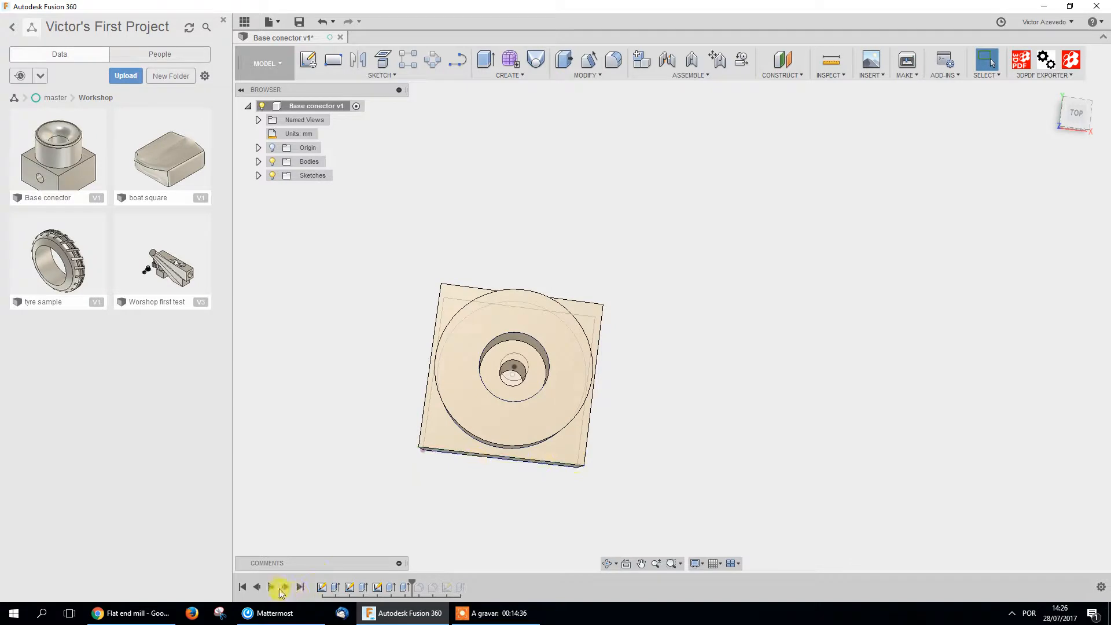
# Step the design history back before the small centre hole cut and replay it forward through the two fillets
pyautogui.click(256, 587)
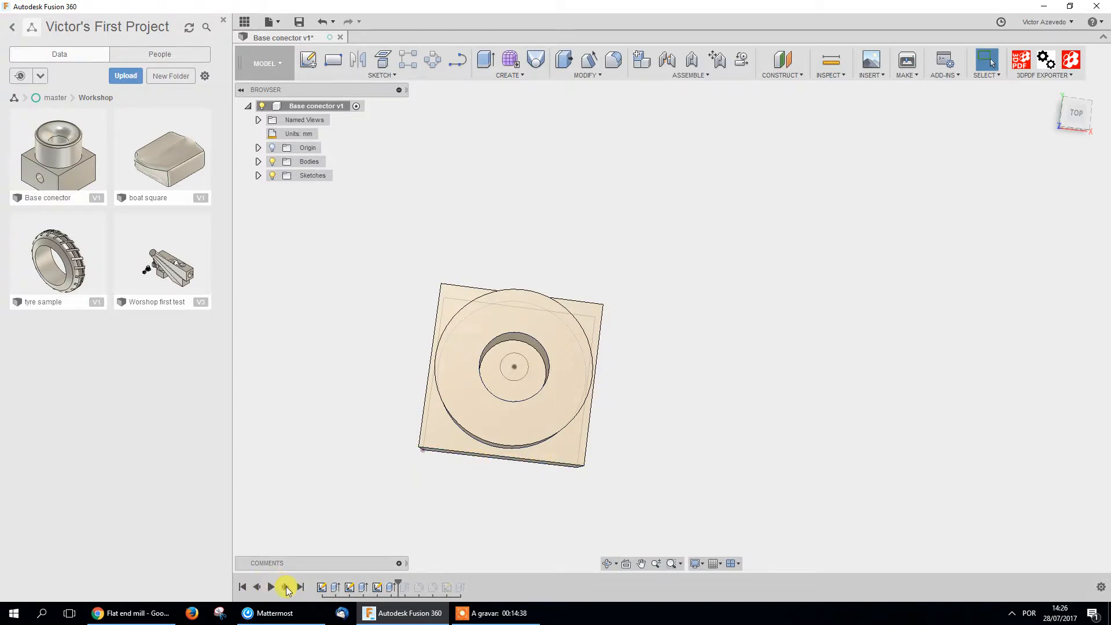
pyautogui.click(286, 587)
pyautogui.click(286, 586)
pyautogui.click(286, 587)
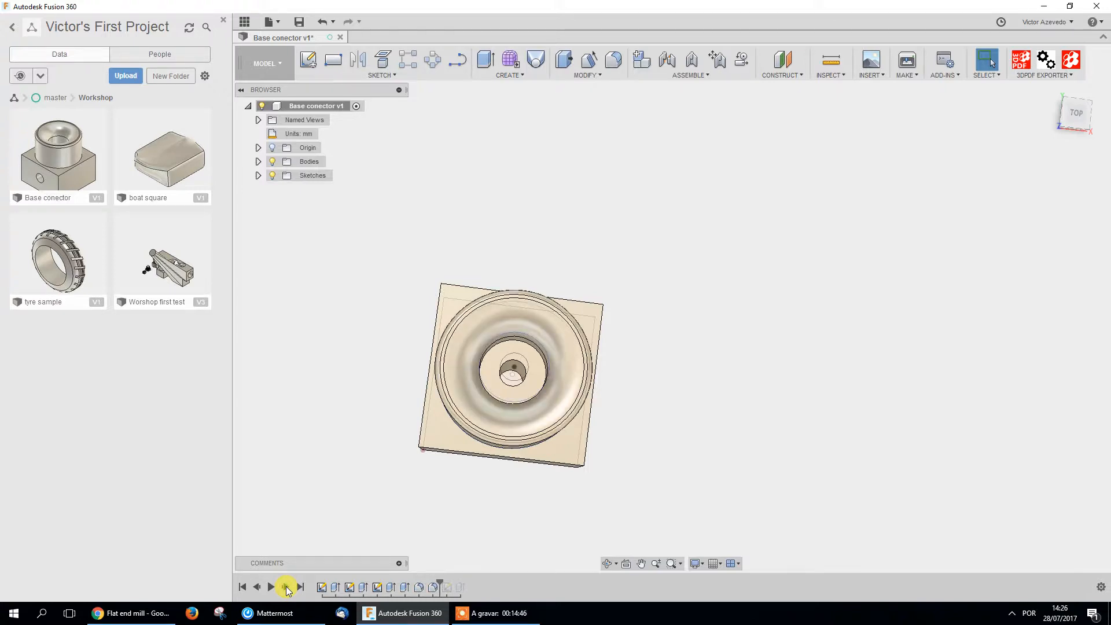
# Step the design history forward through the side hole's sketch and cut, and inspect the block's front face
pyautogui.click(286, 587)
pyautogui.moveTo(560, 528)
pyautogui.keyDown('shift'); pyautogui.mouseDown(button='middle')
pyautogui.moveTo(528, 471)
pyautogui.moveTo(550, 486)
pyautogui.mouseUp(button='middle'); pyautogui.keyUp('shift')
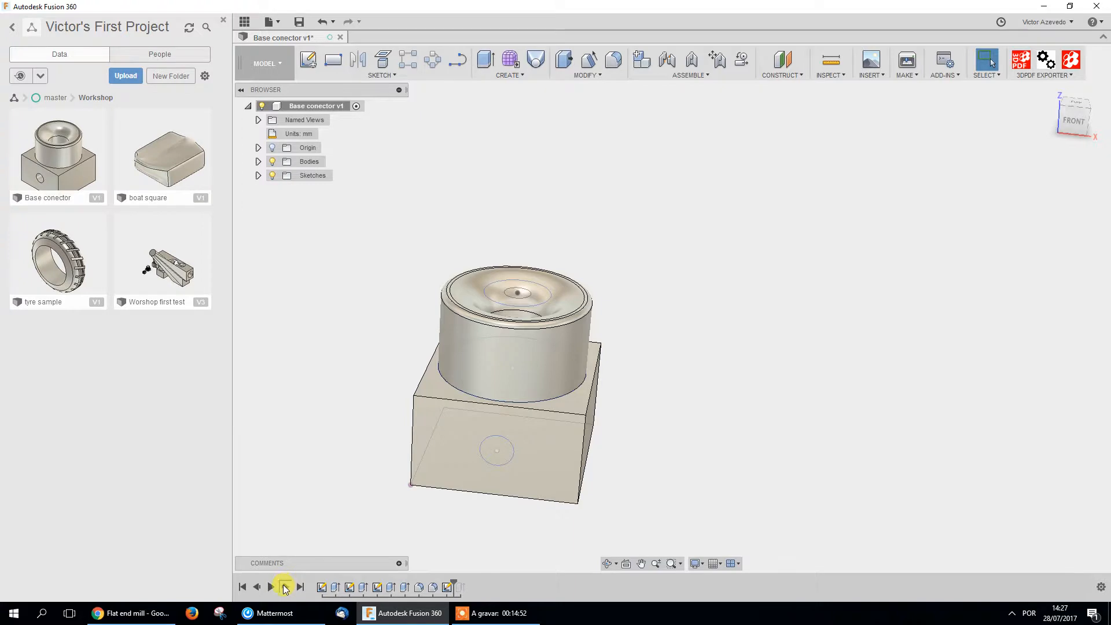
pyautogui.click(286, 587)
pyautogui.moveTo(535, 495)
pyautogui.keyDown('shift'); pyautogui.mouseDown(button='middle')
pyautogui.moveTo(537, 460)
pyautogui.moveTo(548, 489)
pyautogui.moveTo(508, 488)
pyautogui.moveTo(514, 499)
pyautogui.mouseUp(button='middle'); pyautogui.keyUp('shift')
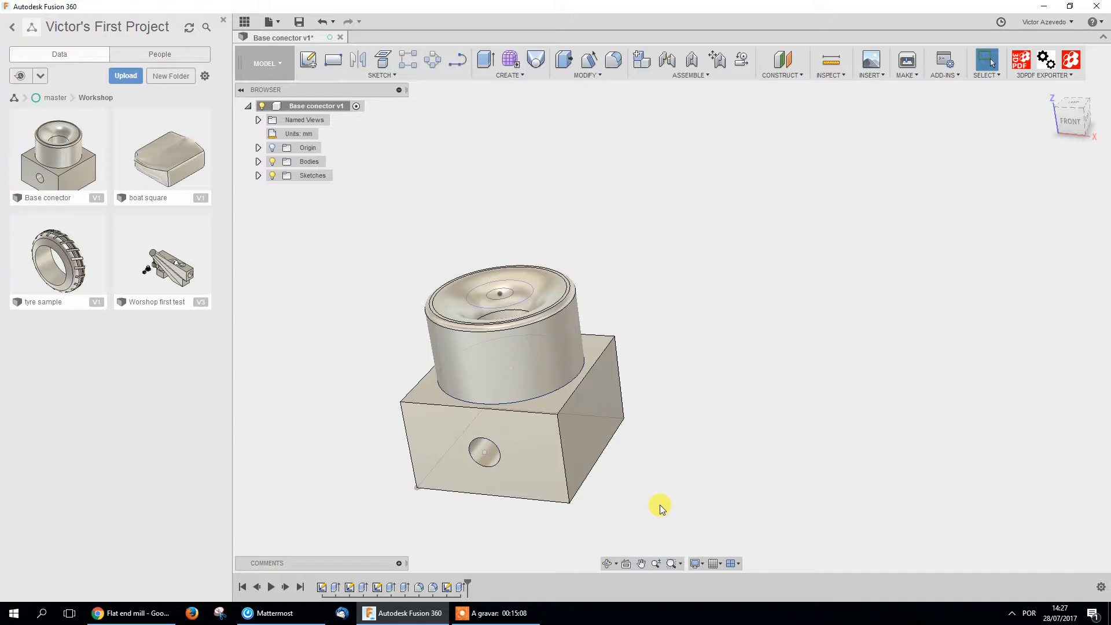
# Roll the design history back to the base square sketch and replay it feature by feature to the final side hole cut
pyautogui.moveTo(466, 584); pyautogui.dragTo(328, 584)
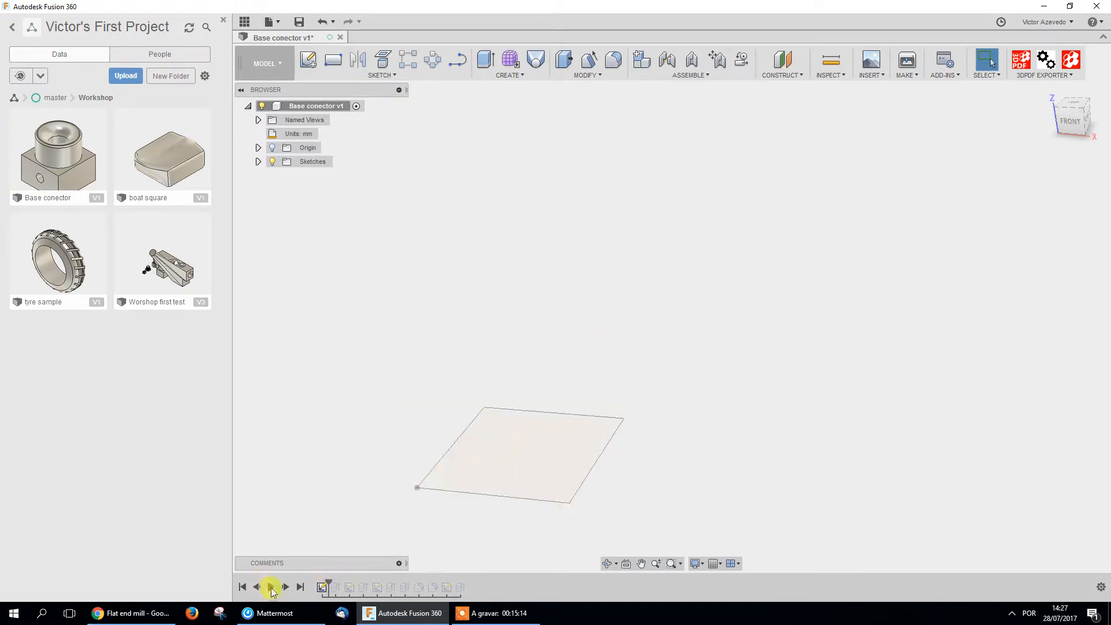
pyautogui.click(287, 587)
pyautogui.click(289, 589)
pyautogui.click(289, 589)
pyautogui.click(289, 589)
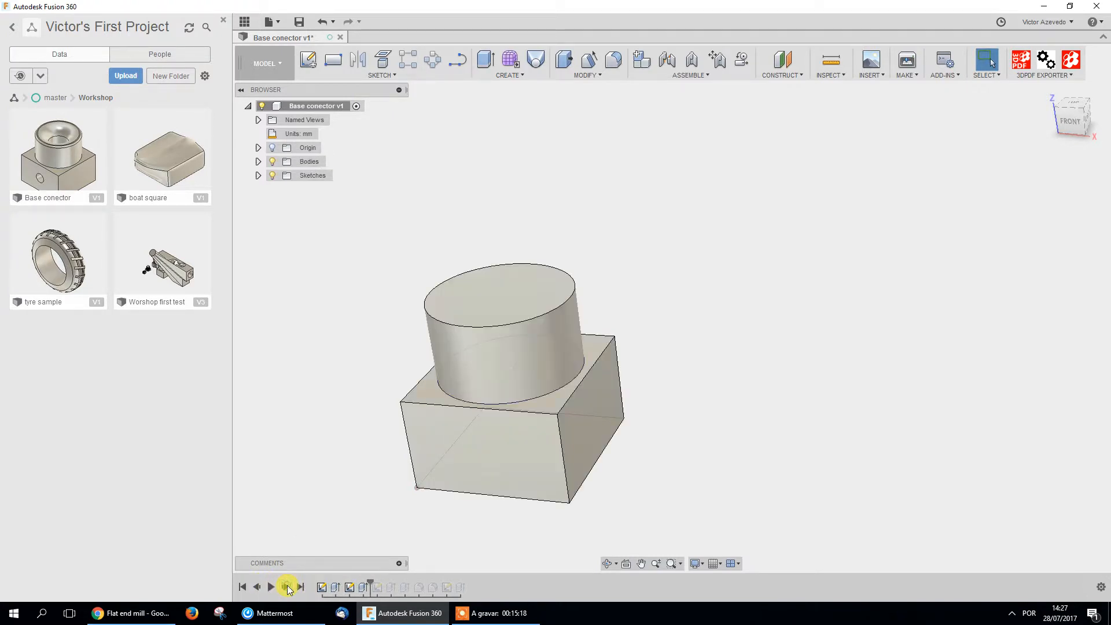
pyautogui.click(289, 589)
pyautogui.click(289, 589)
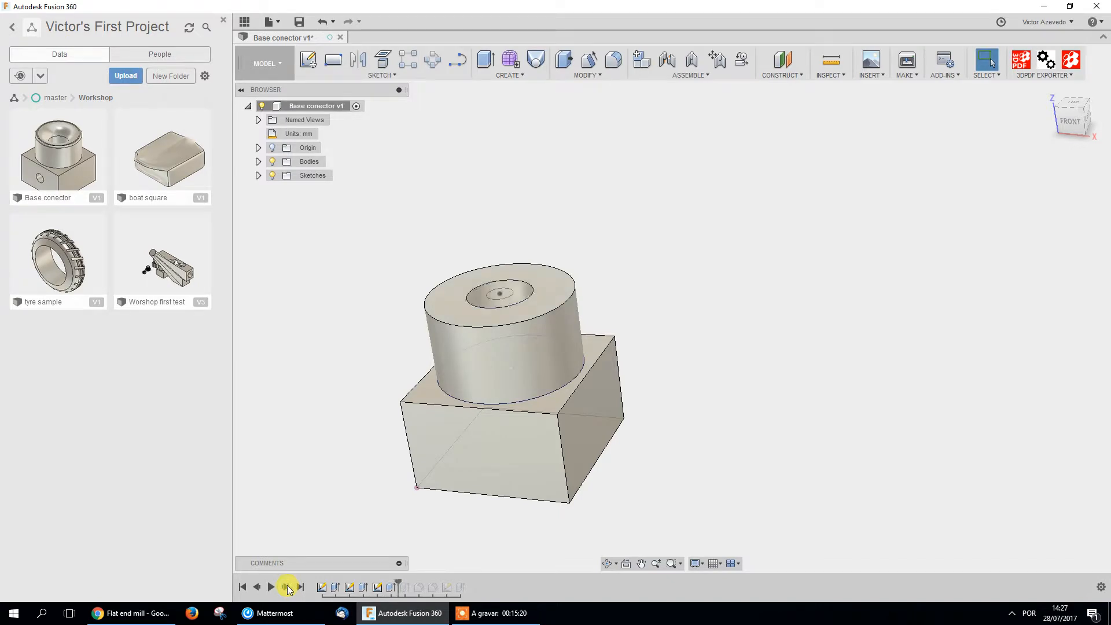
pyautogui.click(288, 588)
pyautogui.click(287, 588)
pyautogui.click(286, 588)
pyautogui.click(286, 587)
pyautogui.click(286, 588)
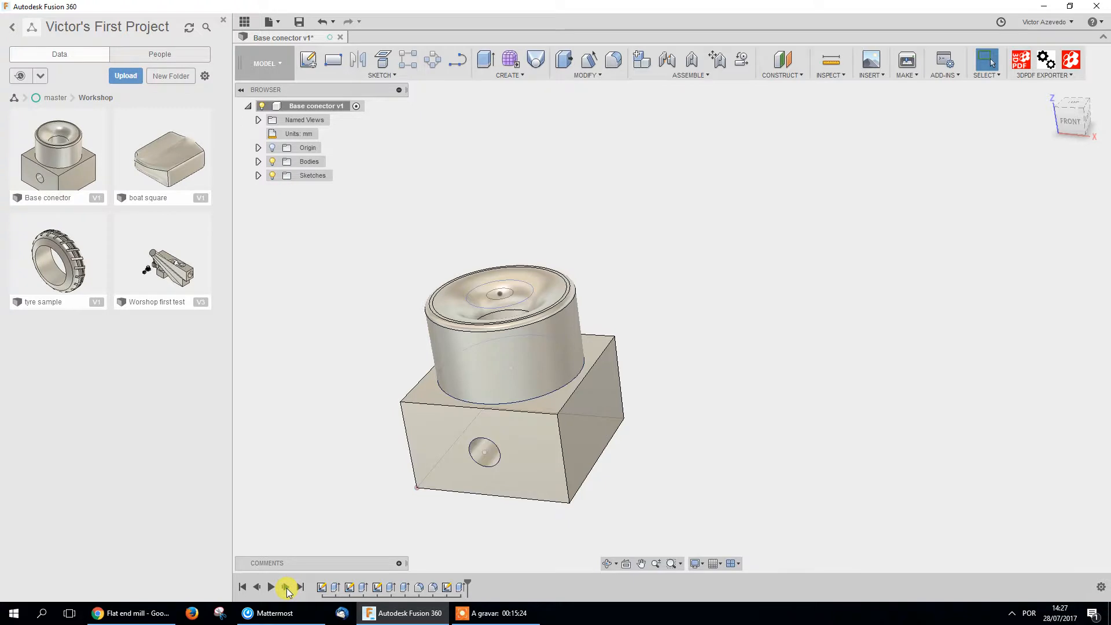
# Hide Sketch1, Sketch2, Sketch3 and Sketch4 in the model and collapse the Sketches folder
pyautogui.keyDown('shift'); pyautogui.moveTo(553, 312); pyautogui.dragTo(550, 377, button='middle'); pyautogui.keyUp('shift')
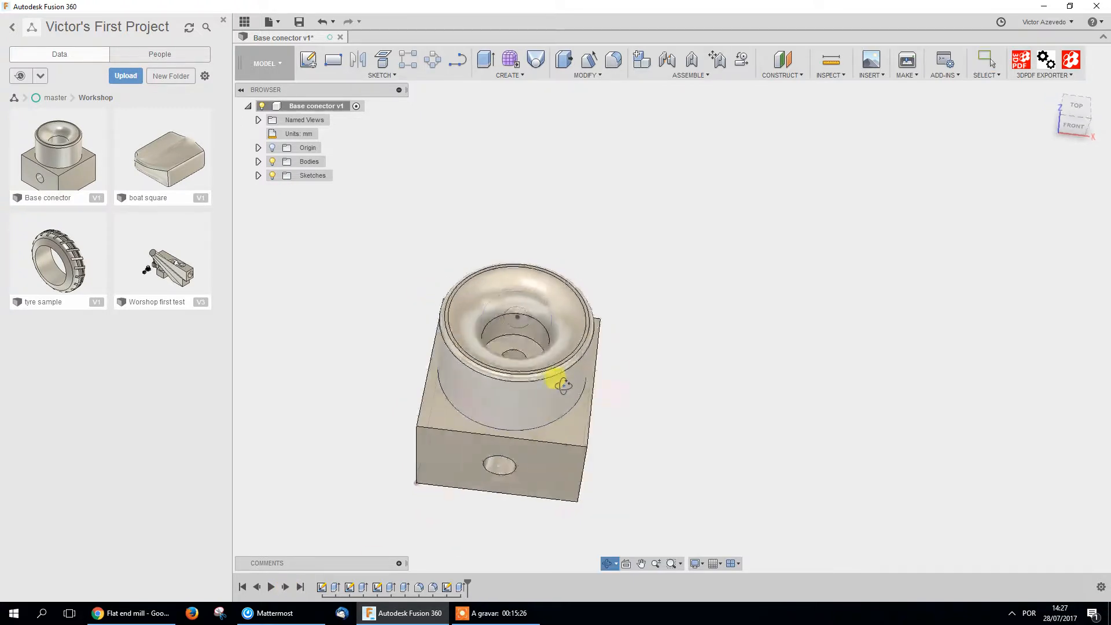
pyautogui.click(258, 175)
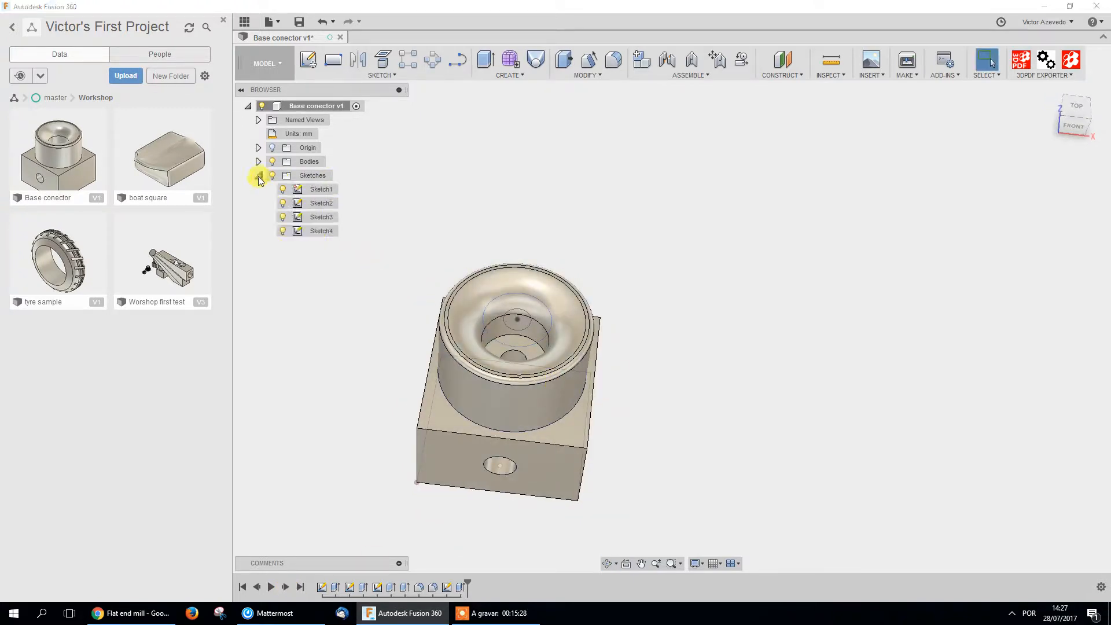
pyautogui.click(301, 205)
pyautogui.click(285, 215)
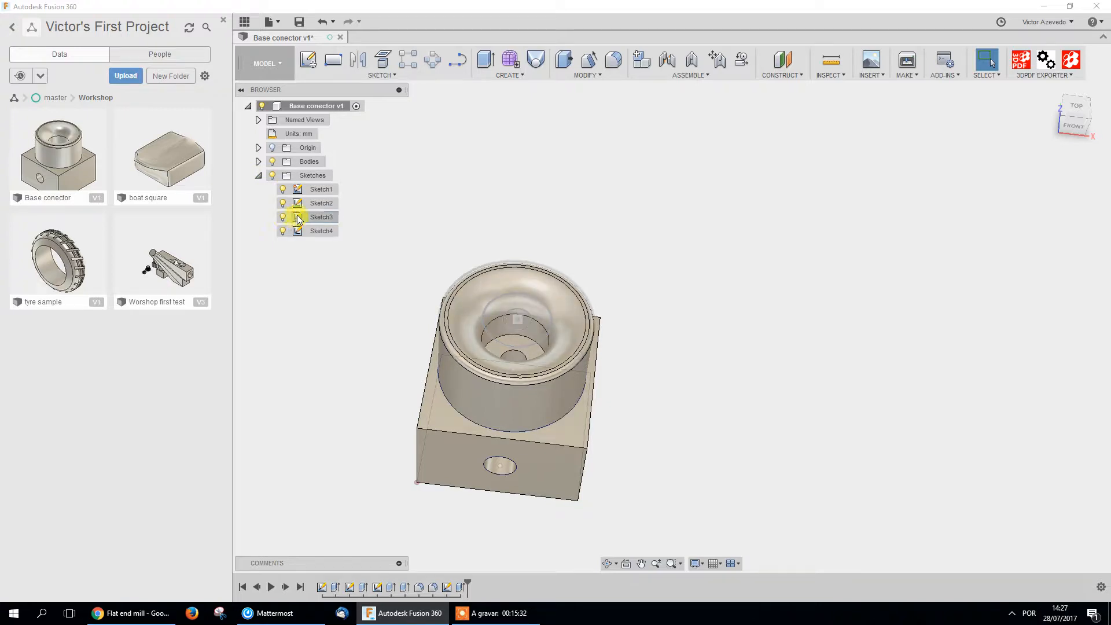
pyautogui.click(282, 189)
pyautogui.click(282, 203)
pyautogui.click(282, 217)
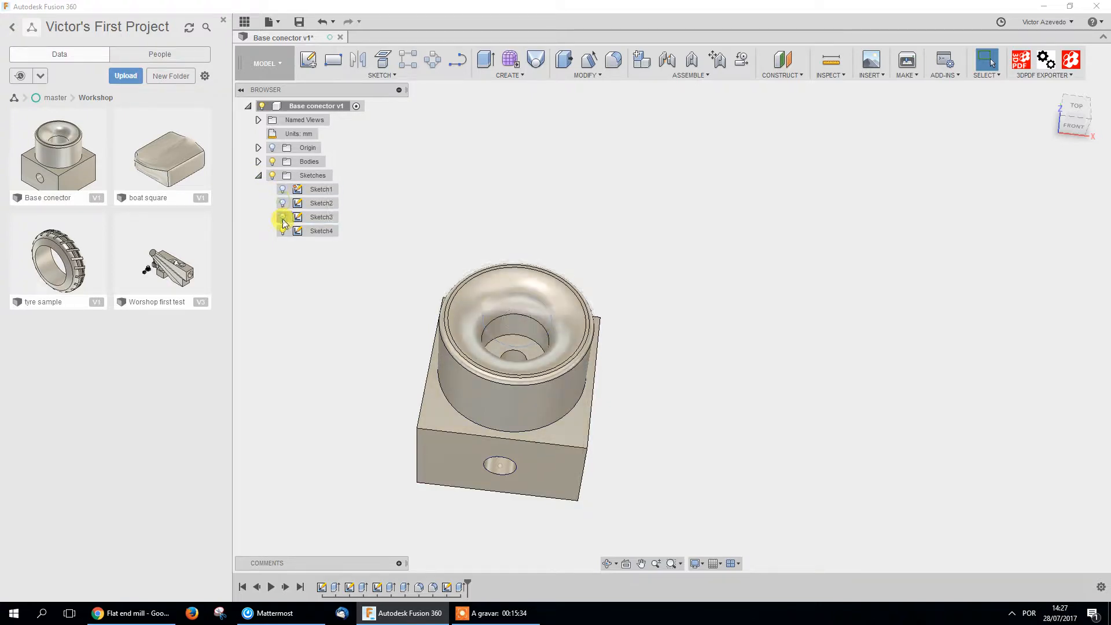
pyautogui.click(283, 231)
pyautogui.click(283, 231)
pyautogui.click(259, 177)
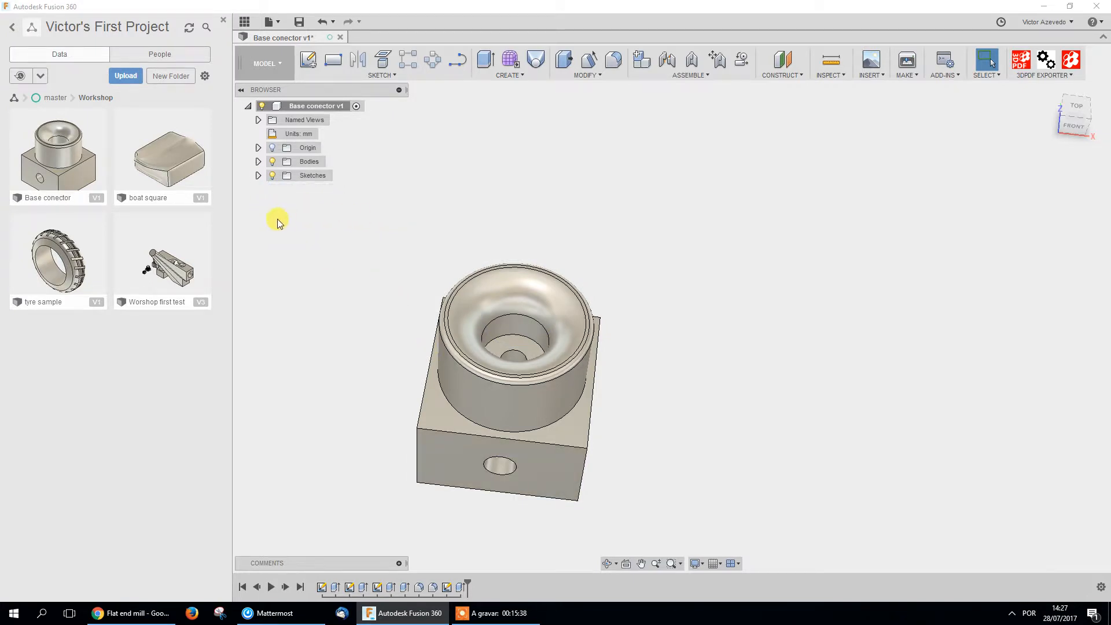
pyautogui.click(258, 176)
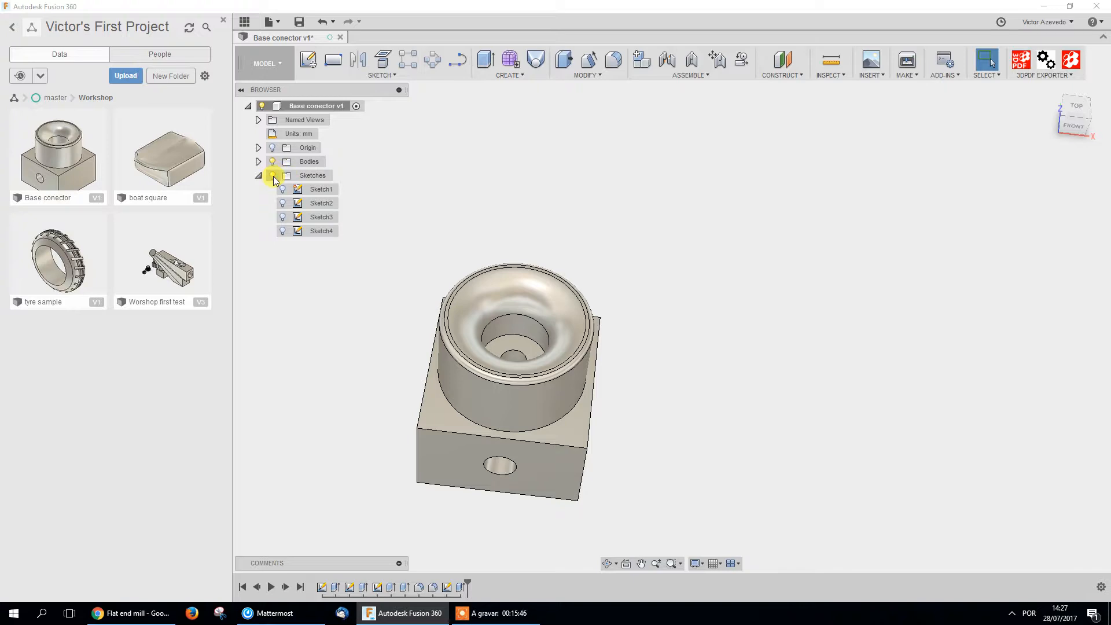
pyautogui.click(258, 176)
# Save a new version of the Base conector design with the version description v2
pyautogui.moveTo(625, 391)
pyautogui.mouseDown(button='middle')
pyautogui.moveTo(604, 376)
pyautogui.moveTo(590, 426)
pyautogui.moveTo(526, 434)
pyautogui.moveTo(421, 488)
pyautogui.moveTo(492, 470)
pyautogui.moveTo(506, 395)
pyautogui.moveTo(533, 389)
pyautogui.moveTo(659, 413)
pyautogui.moveTo(574, 457)
pyautogui.moveTo(515, 461)
pyautogui.moveTo(525, 489)
pyautogui.moveTo(573, 493)
pyautogui.moveTo(611, 470)
pyautogui.moveTo(642, 405)
pyautogui.moveTo(595, 463)
pyautogui.moveTo(627, 473)
pyautogui.mouseUp(button='middle')
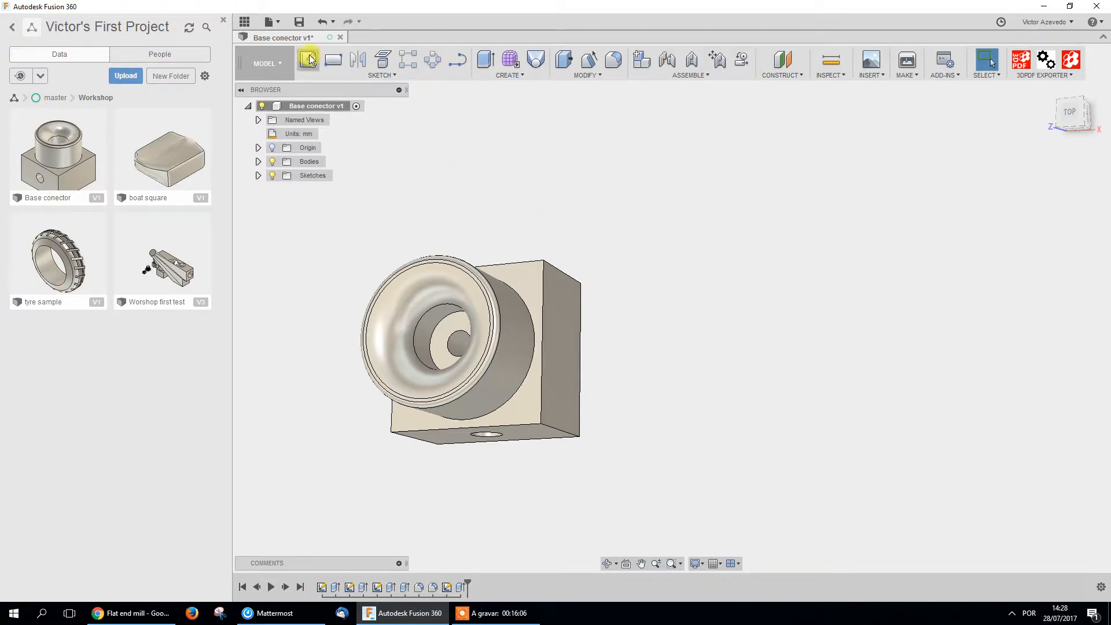
pyautogui.click(299, 22)
pyautogui.moveTo(558, 301); pyautogui.dragTo(496, 296)
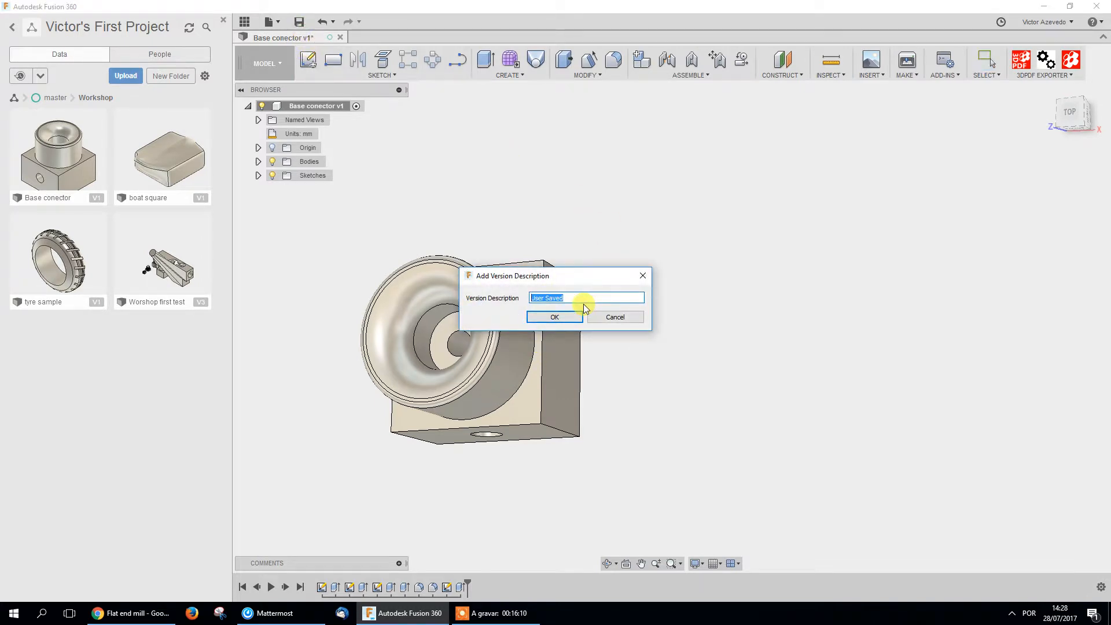
pyautogui.write('v2')
pyautogui.click(576, 317)
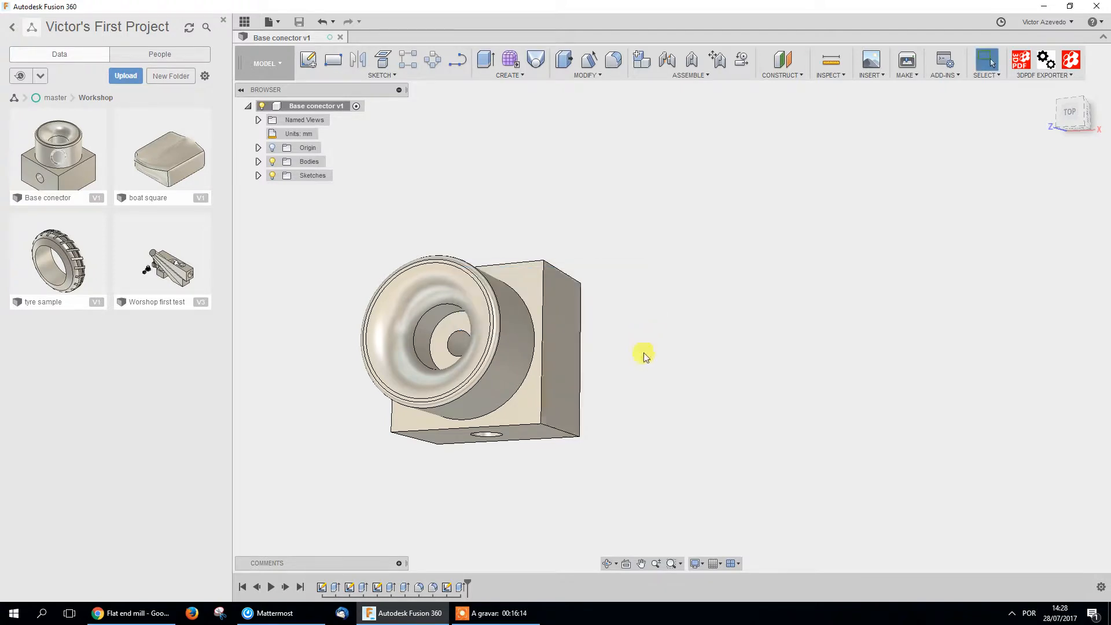
# Inspect the finished part from above and the front, and play its complete design history twice
pyautogui.keyDown('shift'); pyautogui.moveTo(505, 435); pyautogui.dragTo(537, 450, button='middle'); pyautogui.keyUp('shift')
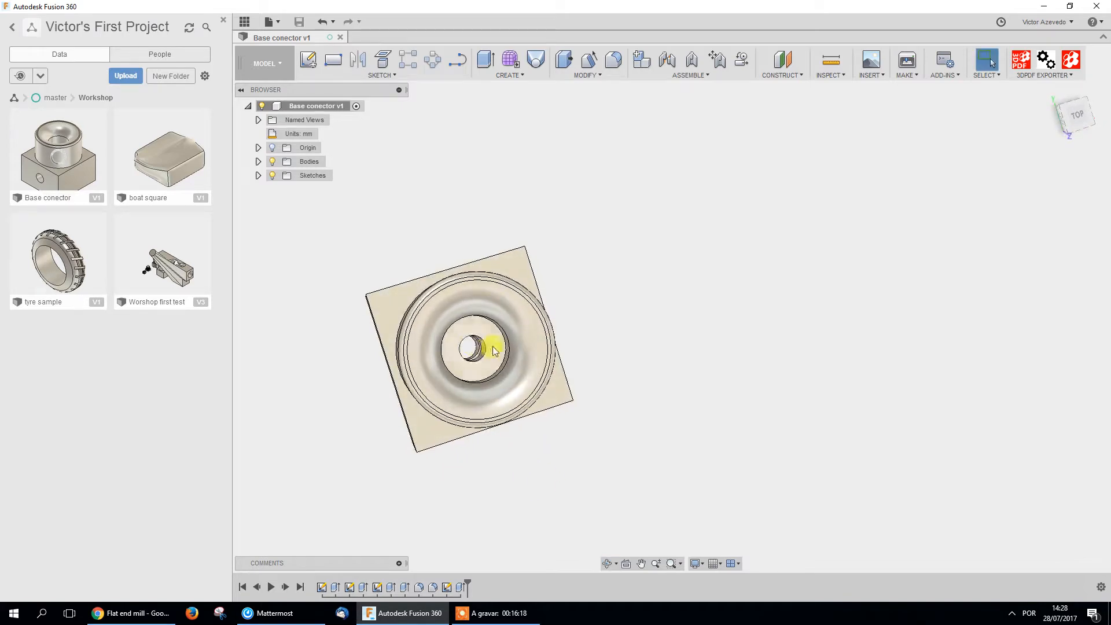
pyautogui.keyDown('shift'); pyautogui.moveTo(485, 353); pyautogui.dragTo(526, 441, button='middle'); pyautogui.keyUp('shift')
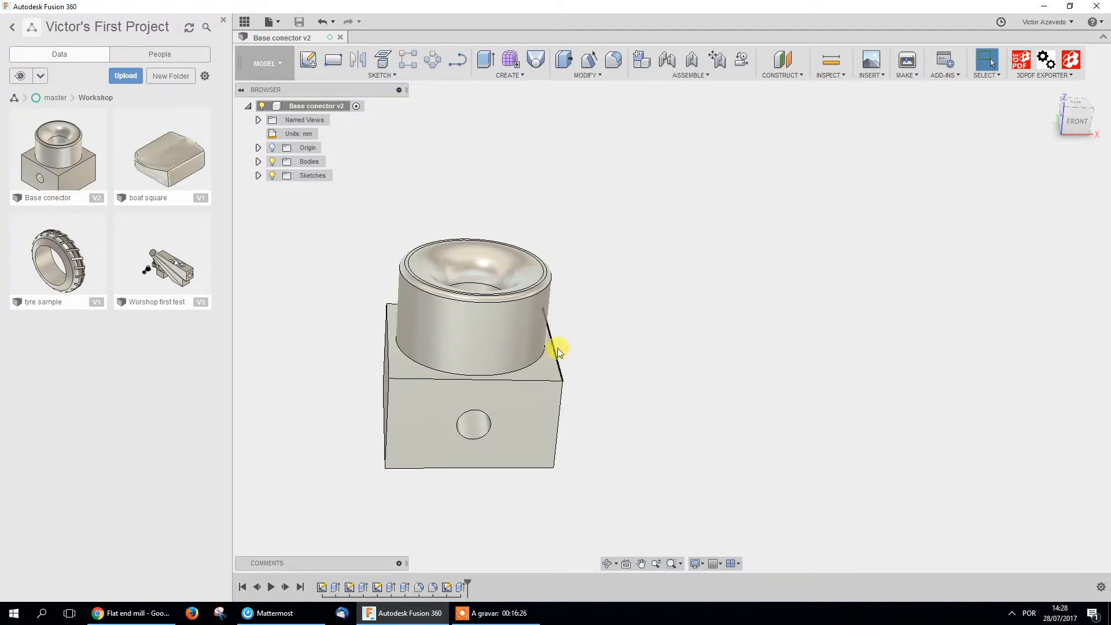
pyautogui.keyDown('shift'); pyautogui.moveTo(513, 307); pyautogui.dragTo(550, 355, button='middle'); pyautogui.keyUp('shift')
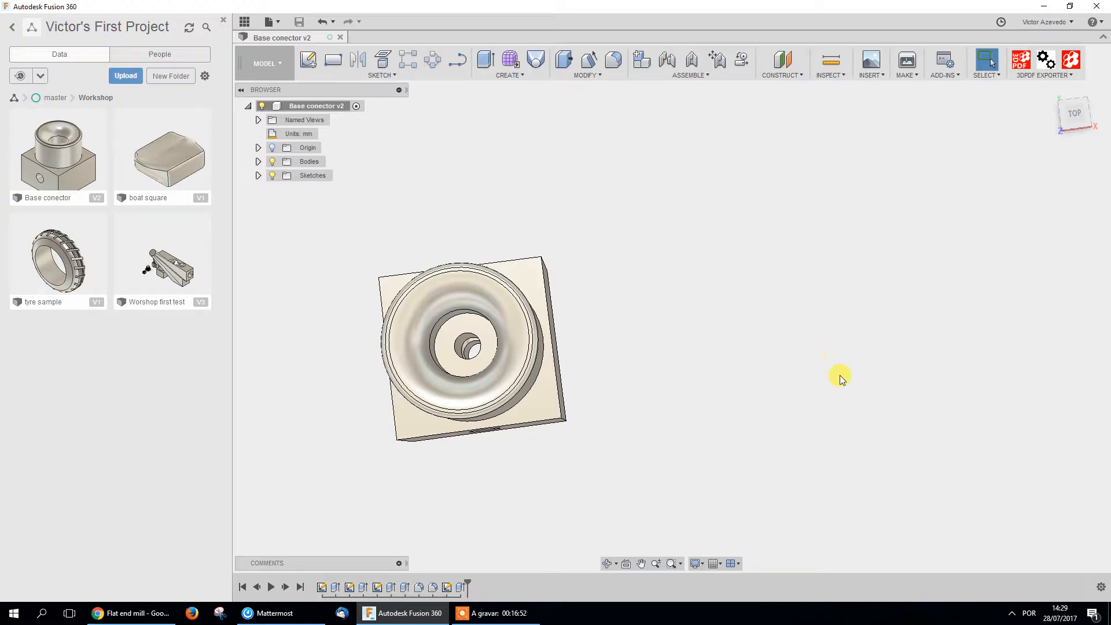
pyautogui.click(270, 587)
pyautogui.keyDown('shift'); pyautogui.moveTo(533, 451); pyautogui.dragTo(315, 416, button='middle'); pyautogui.keyUp('shift')
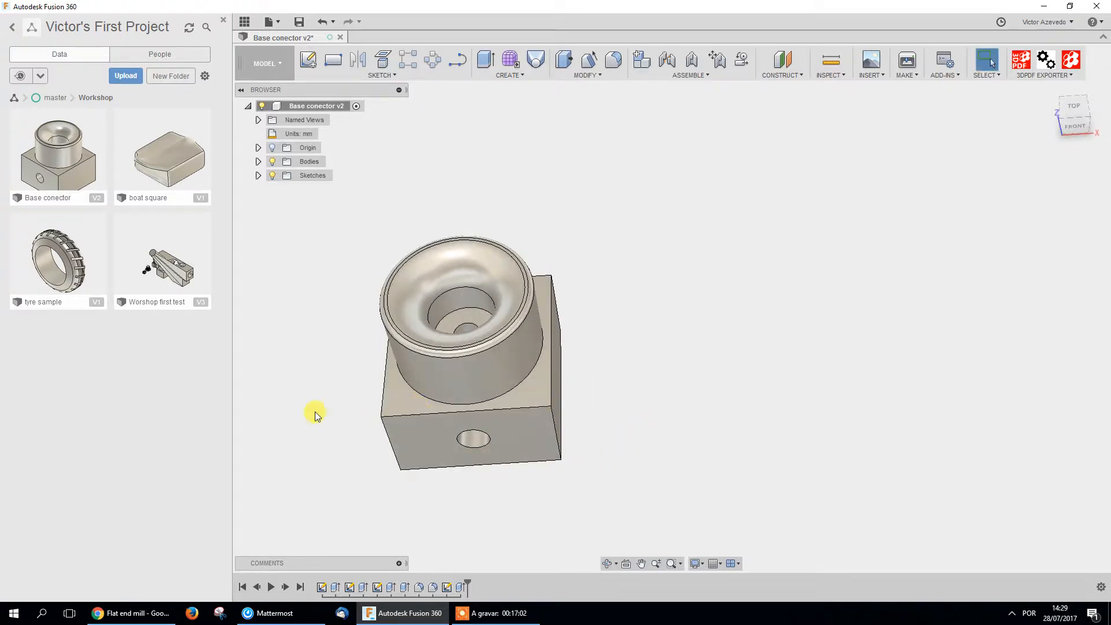
pyautogui.click(271, 586)
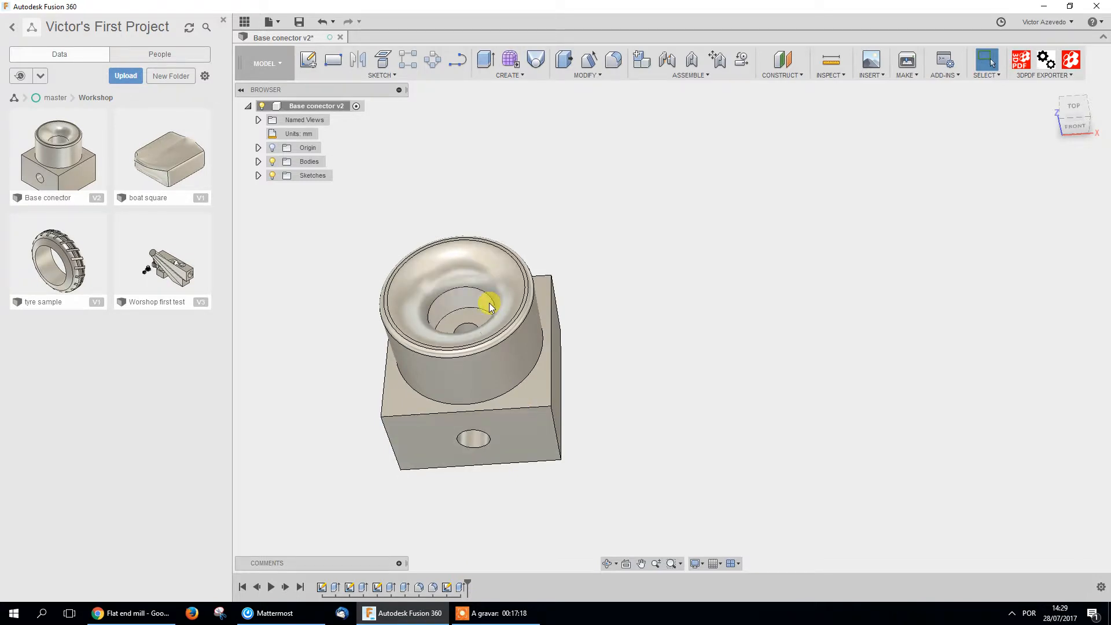
# Edit the base square sketch, move its vertical dimension closer to the square, and finish the sketch
pyautogui.doubleClick(321, 587)
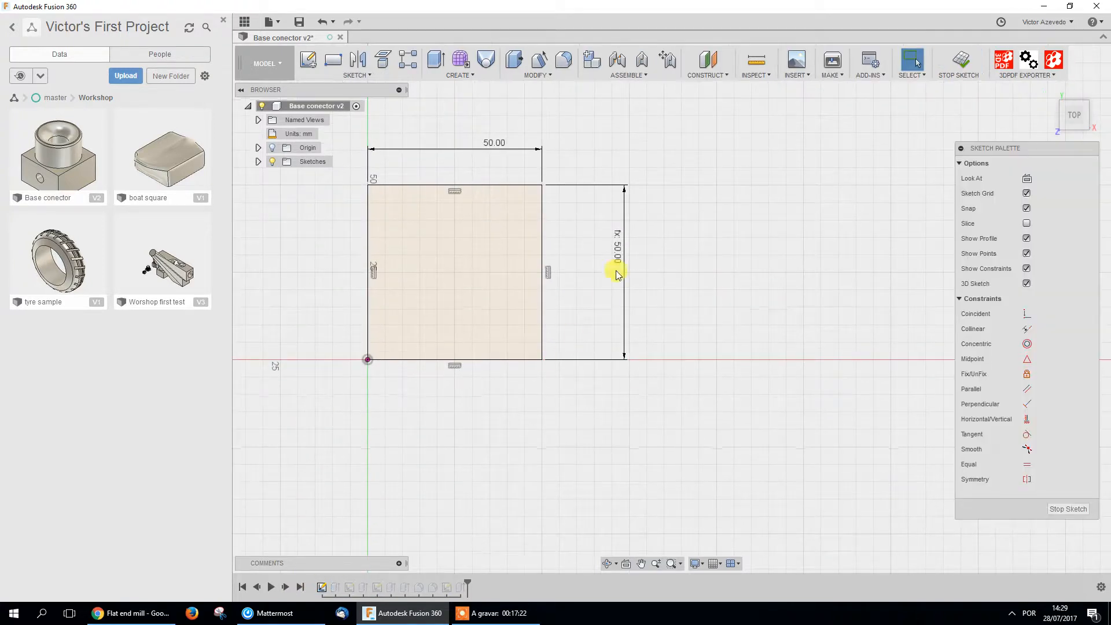
pyautogui.moveTo(617, 243); pyautogui.dragTo(613, 281)
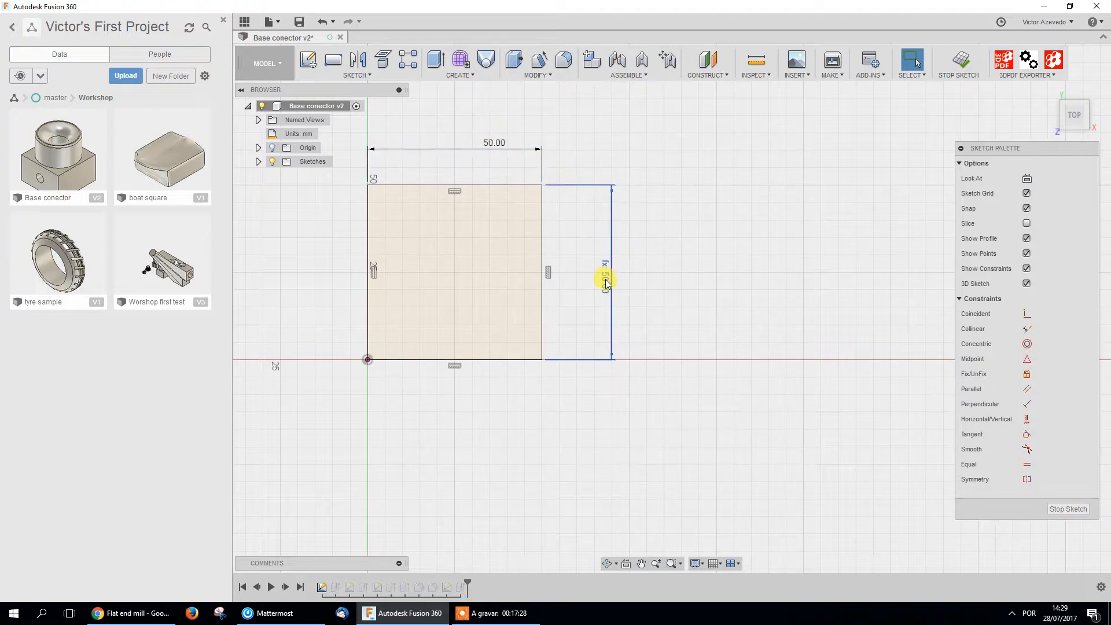
pyautogui.moveTo(602, 273); pyautogui.dragTo(603, 271)
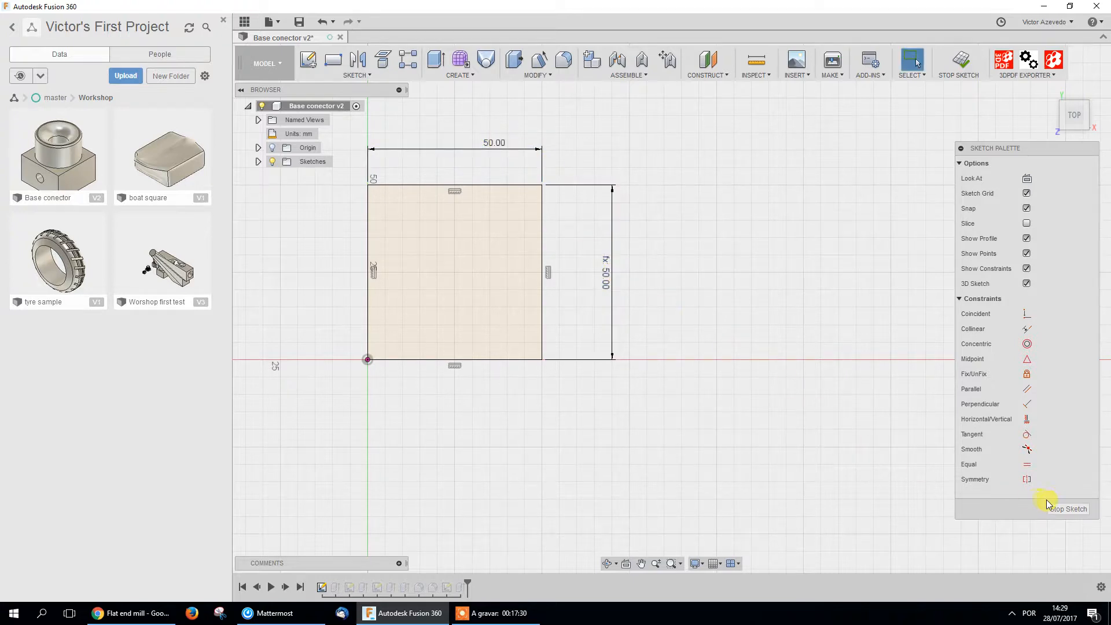
pyautogui.click(1049, 510)
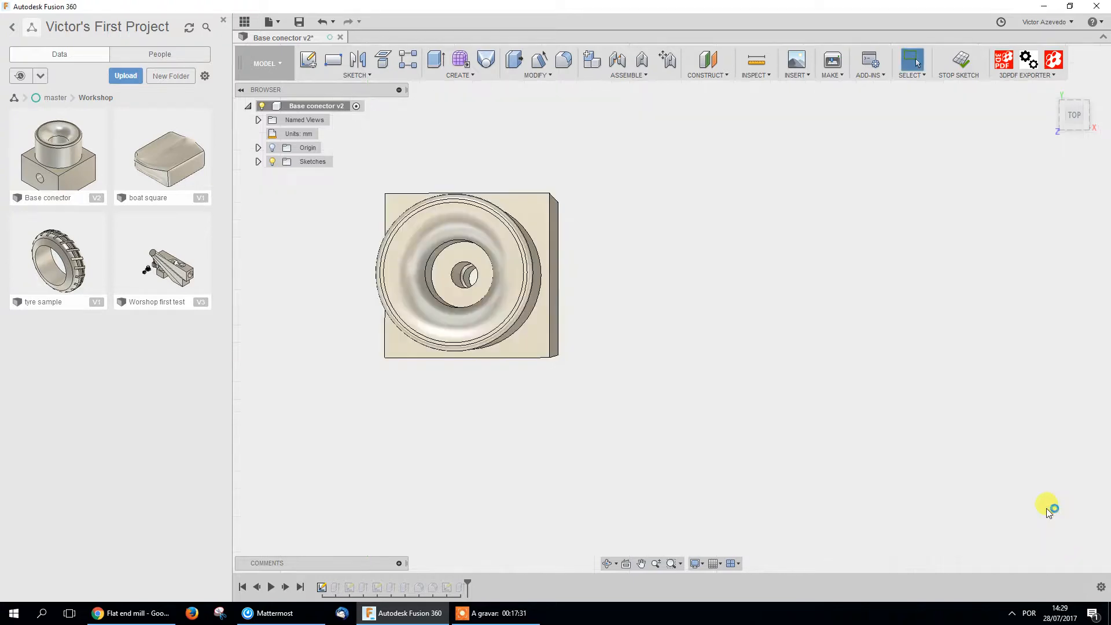
# Review the base block's extrusion settings and the cylinder's circle sketch, closing both without changes
pyautogui.doubleClick(336, 588)
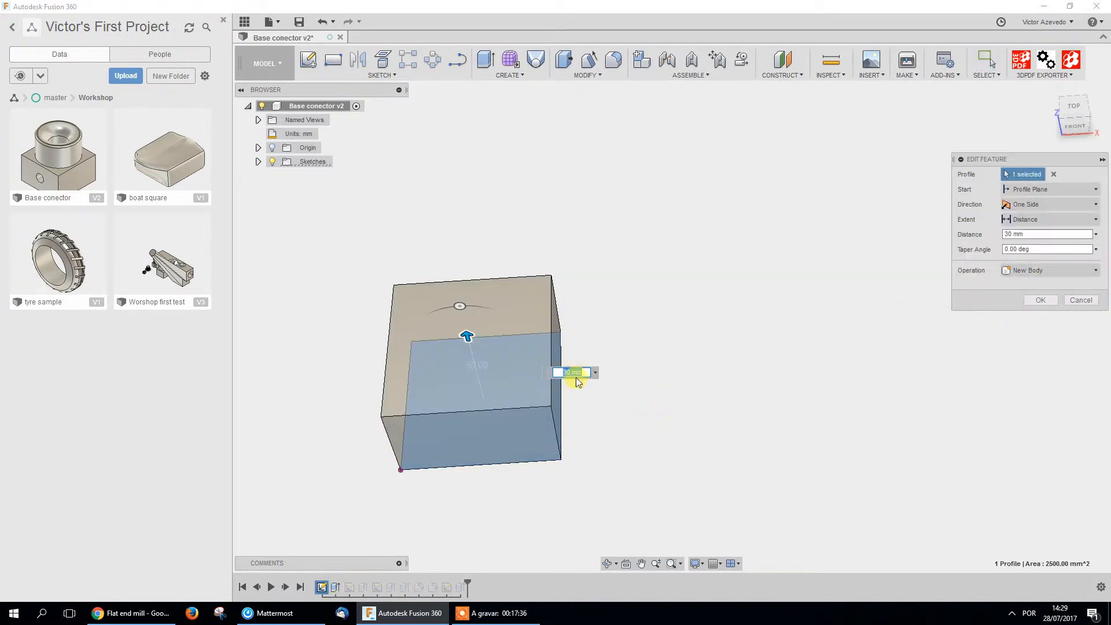
pyautogui.click(1081, 300)
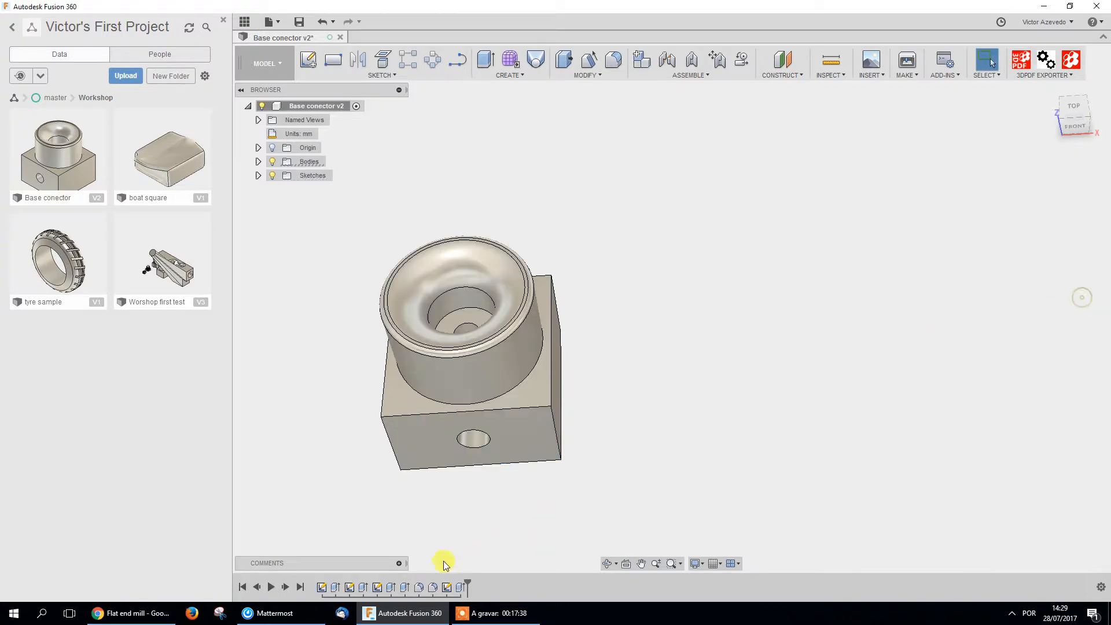
pyautogui.doubleClick(351, 587)
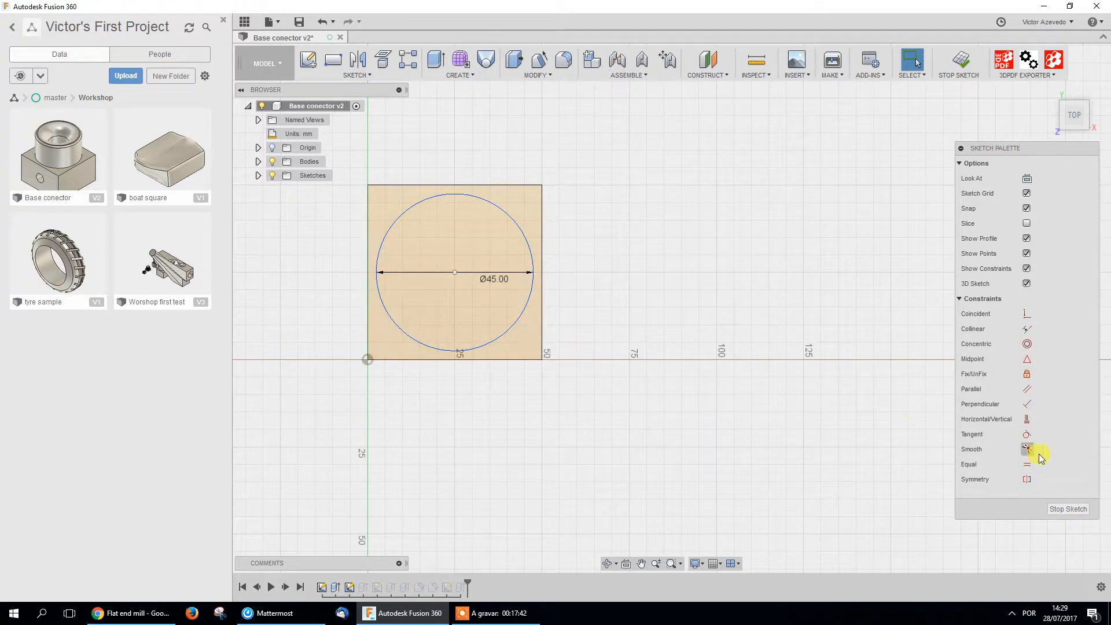
pyautogui.click(1078, 505)
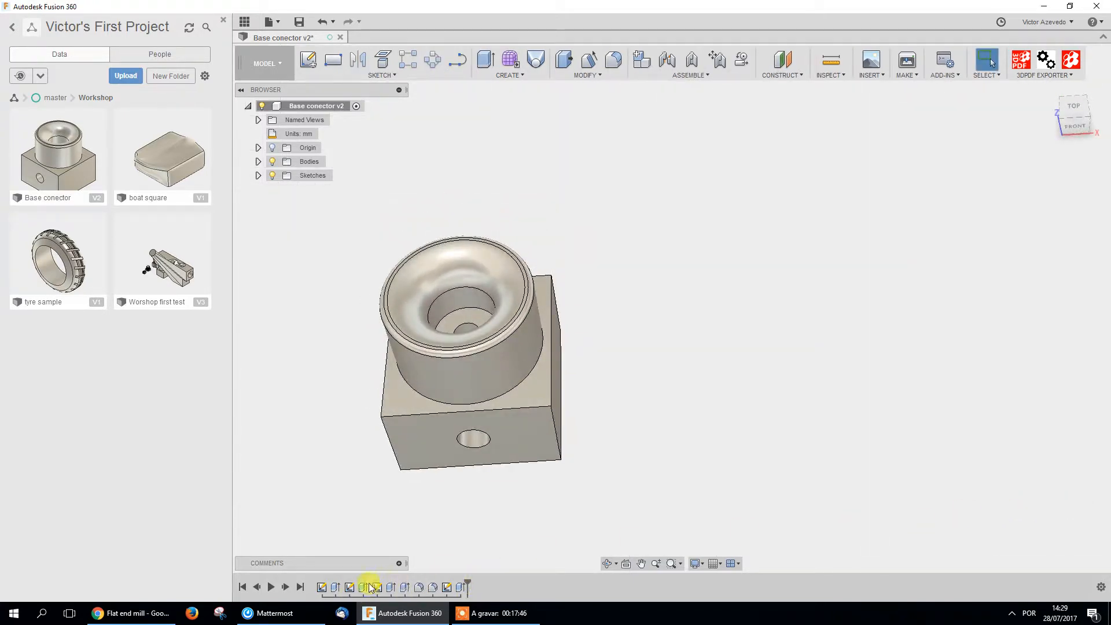
# Roll the design history back to the cylinder extrusion and review its settings without changing them
pyautogui.moveTo(464, 582); pyautogui.dragTo(367, 586)
pyautogui.doubleClick(364, 587)
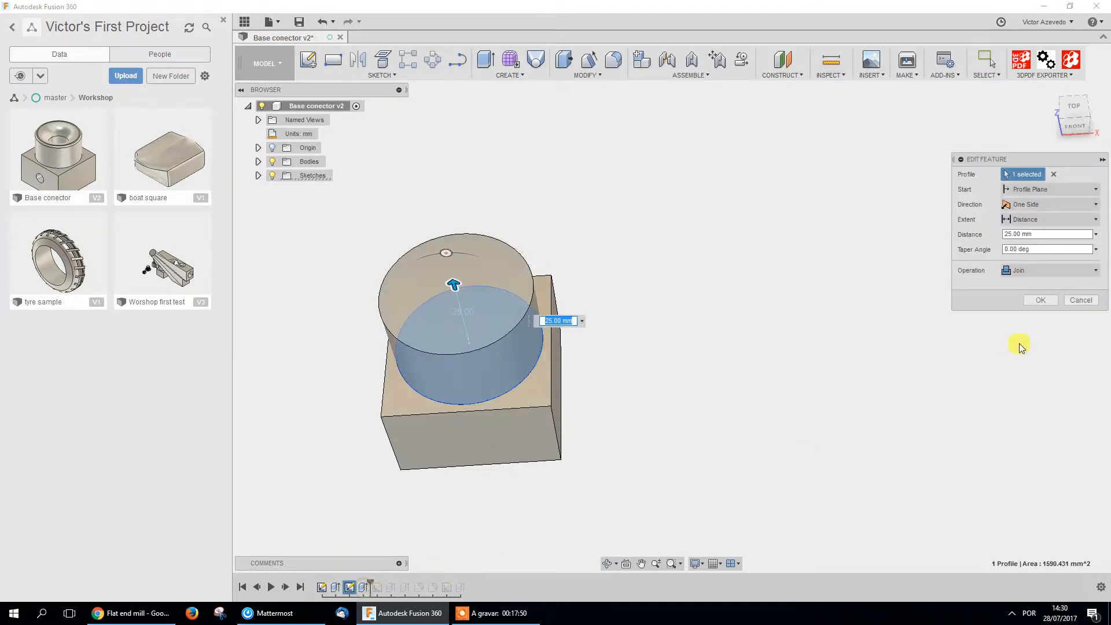
pyautogui.click(1081, 300)
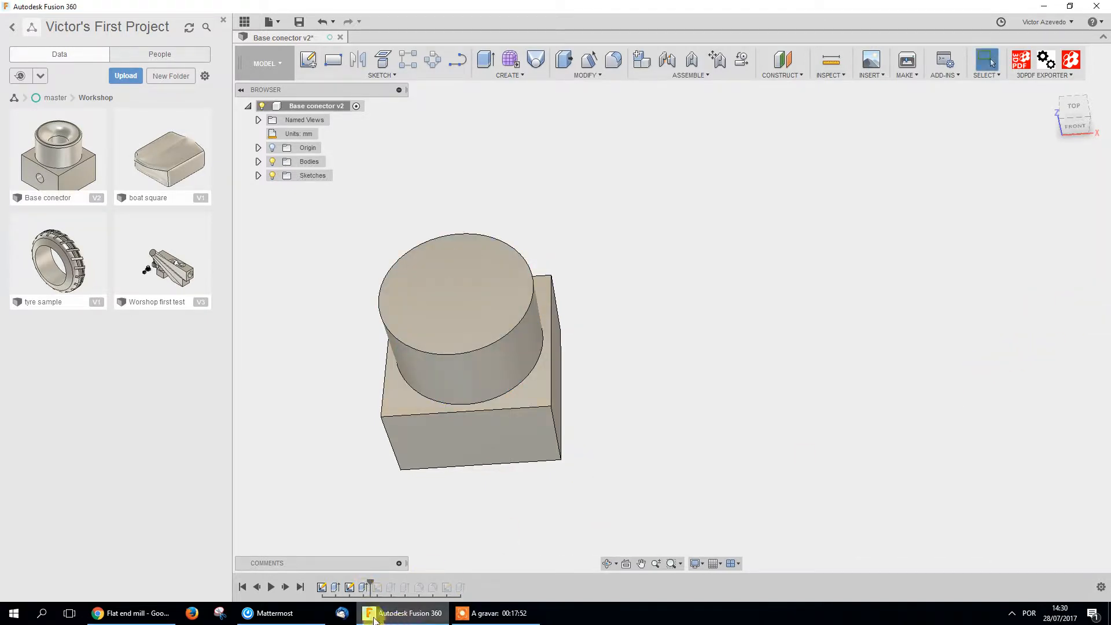
# Edit the sketch on top of the cylinder, dimension its larger hole circle at 20 mm diameter, and finish the sketch
pyautogui.moveTo(369, 584); pyautogui.dragTo(384, 583)
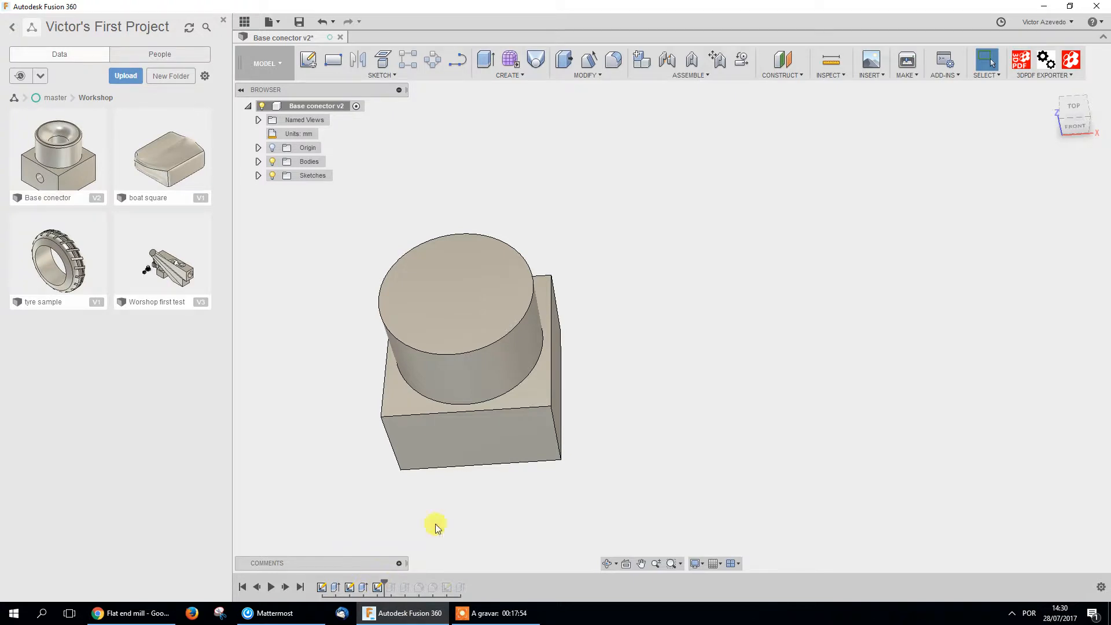
pyautogui.doubleClick(378, 588)
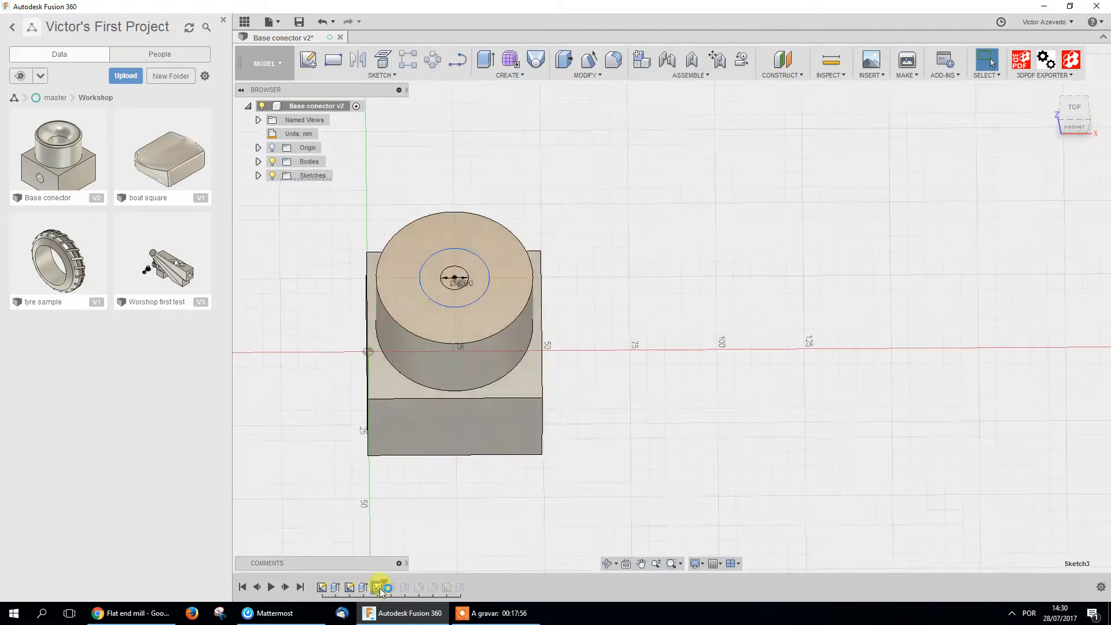
pyautogui.scroll(4, 491, 260)
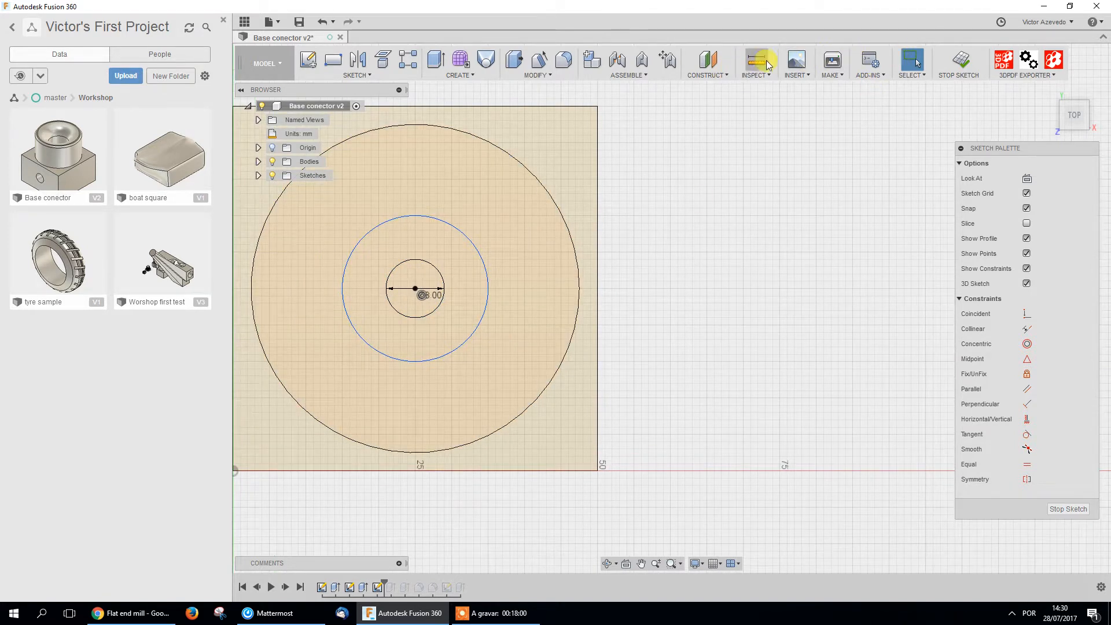
pyautogui.press('d')
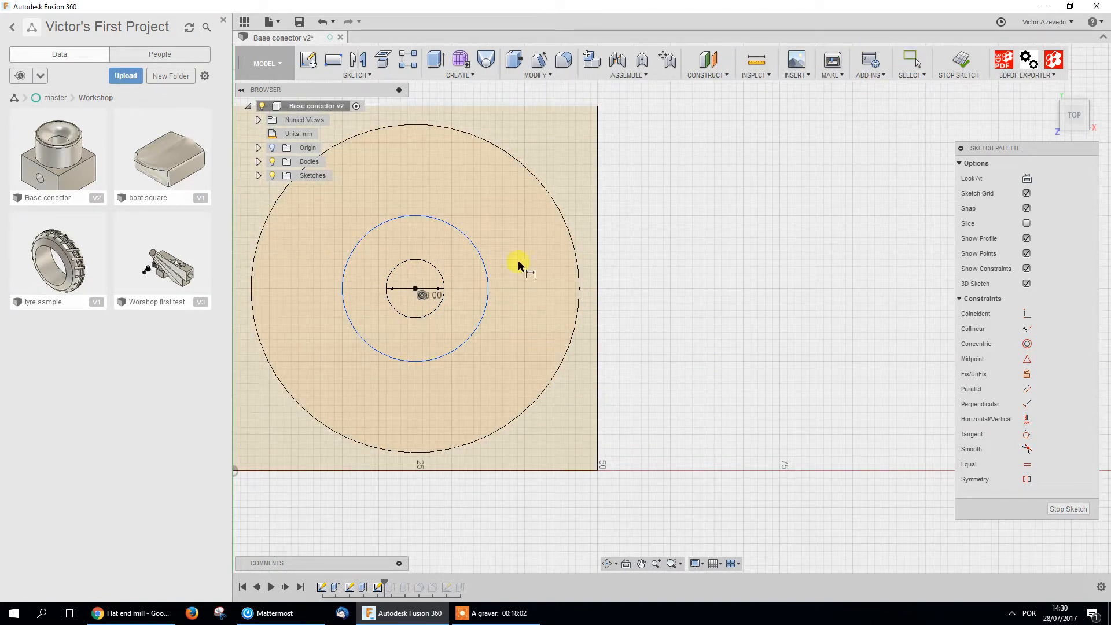
pyautogui.click(469, 239)
pyautogui.click(485, 219)
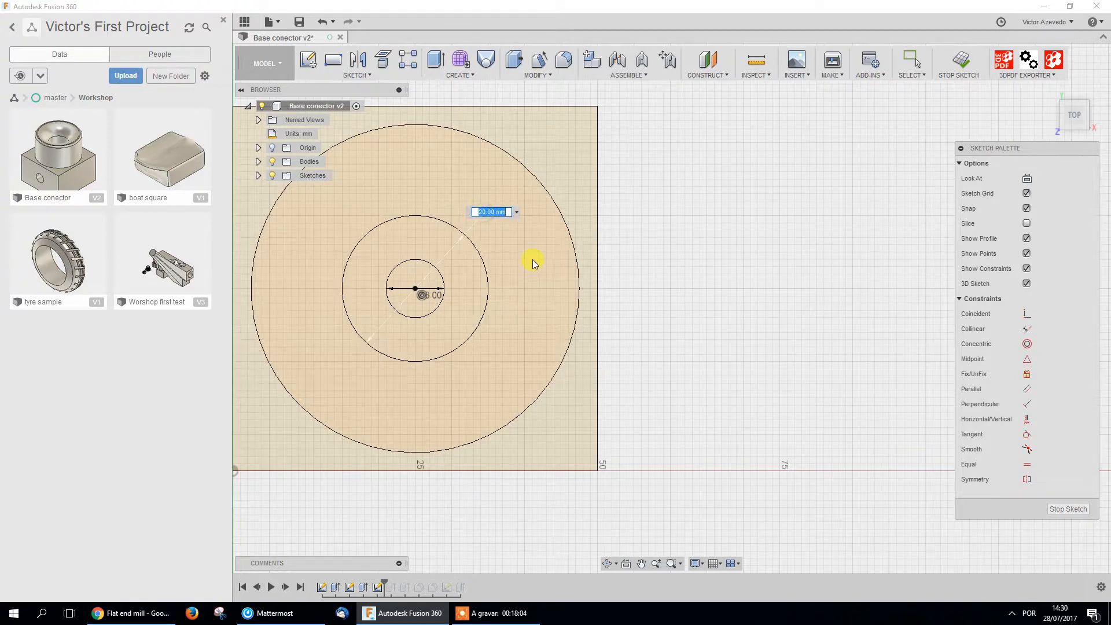
pyautogui.press('Return')
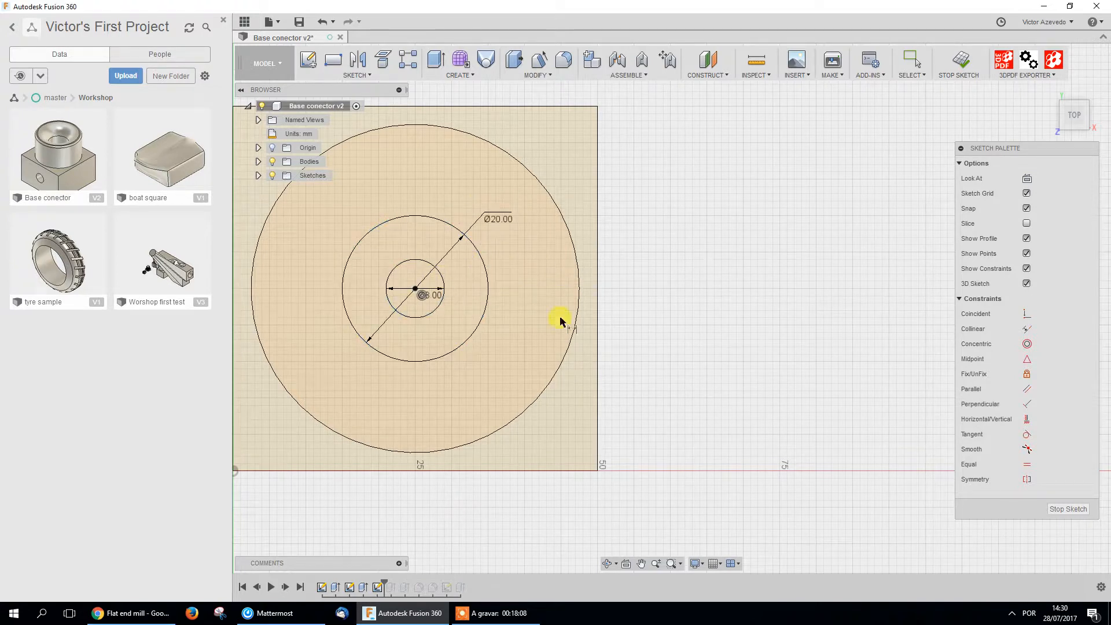
pyautogui.click(1082, 512)
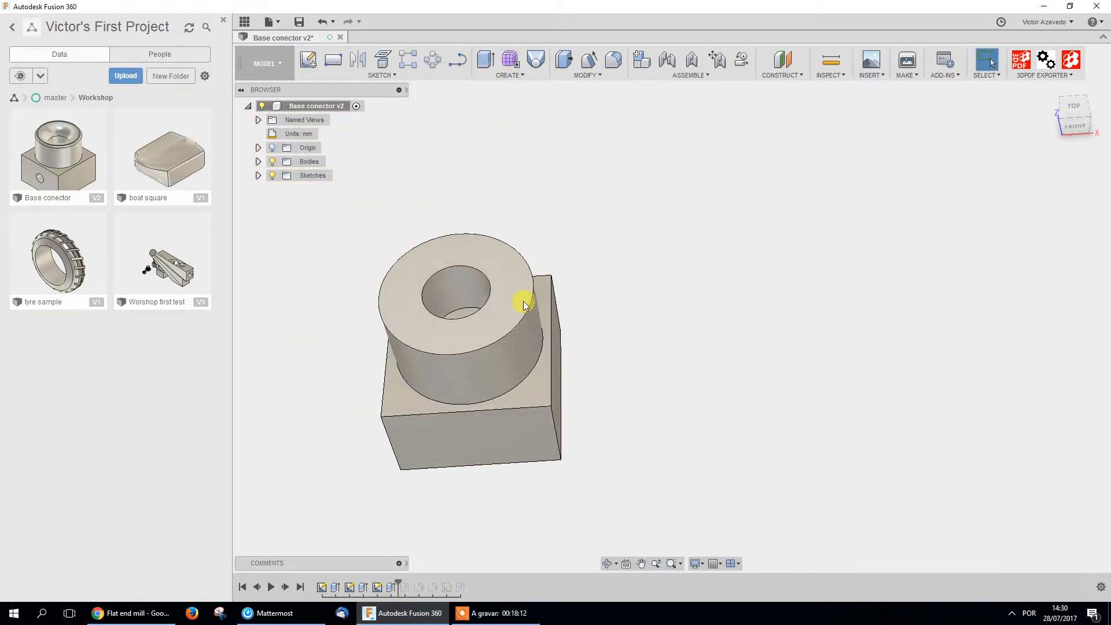
# Review the settings of the large bore's cut and the small centre hole's To Object cut, closing both without changes
pyautogui.keyDown('shift'); pyautogui.moveTo(501, 300); pyautogui.dragTo(489, 353, button='middle'); pyautogui.keyUp('shift')
pyautogui.doubleClick(391, 587)
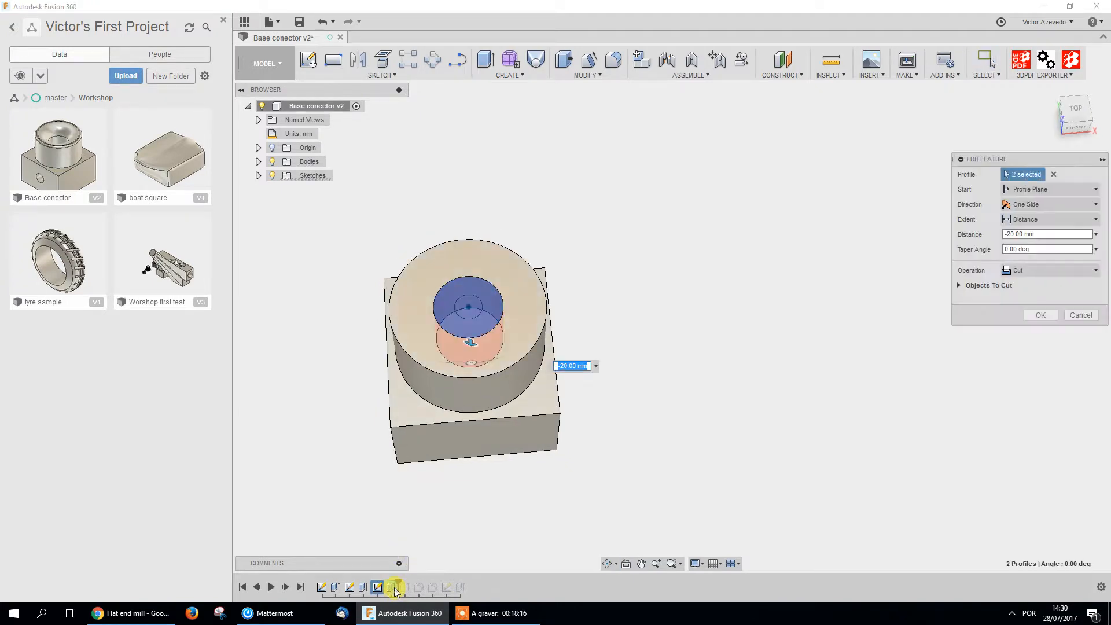
pyautogui.keyDown('shift'); pyautogui.moveTo(533, 421); pyautogui.dragTo(527, 392, button='middle'); pyautogui.keyUp('shift')
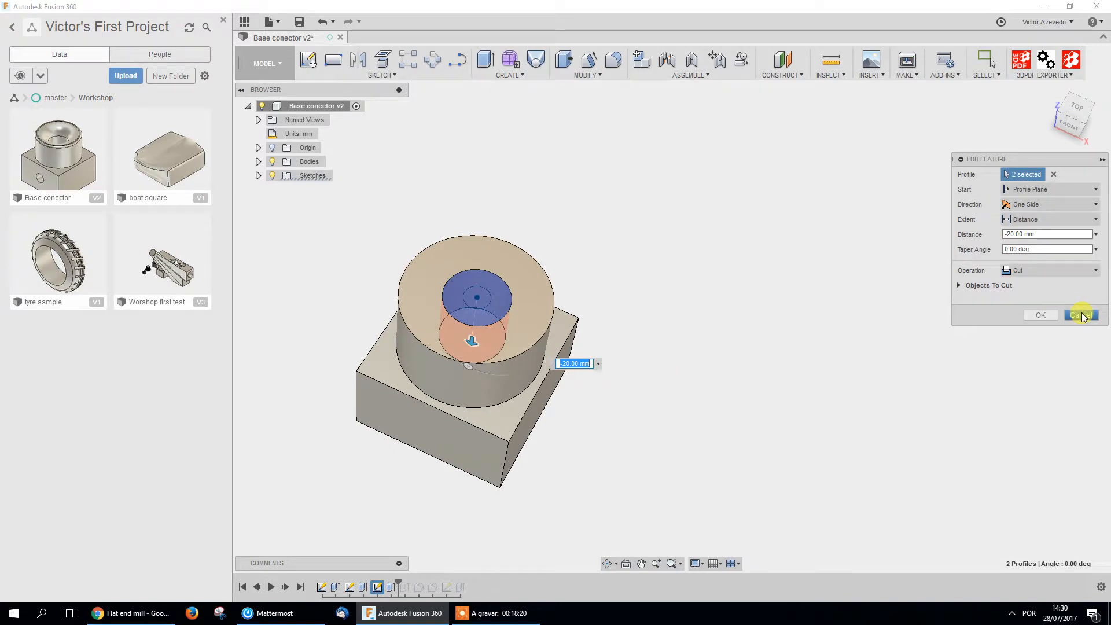
pyautogui.click(1082, 315)
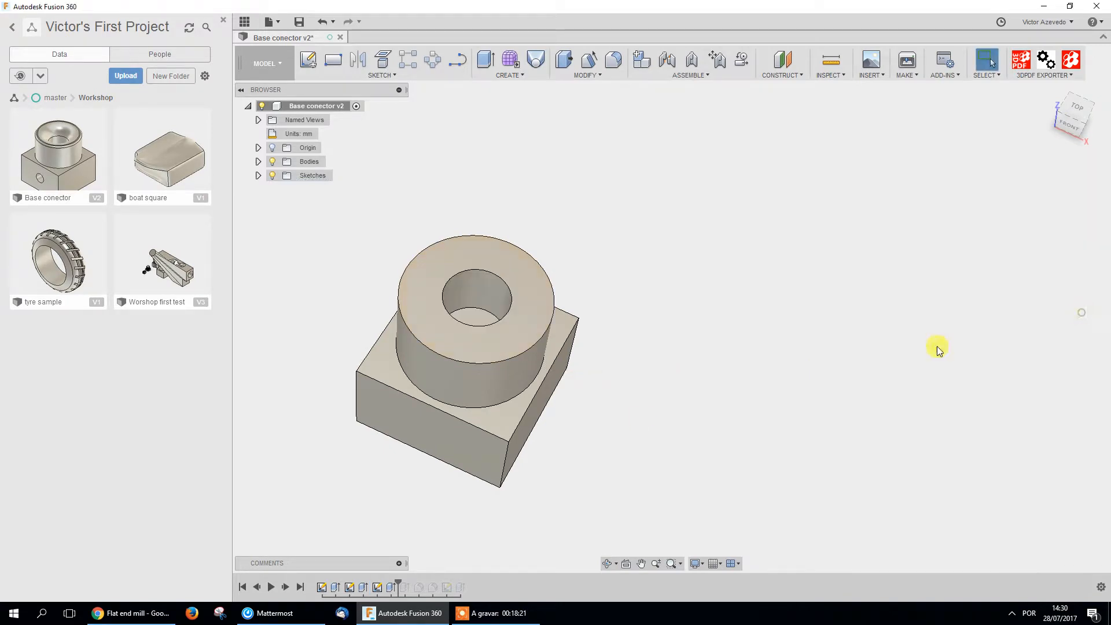
pyautogui.doubleClick(405, 588)
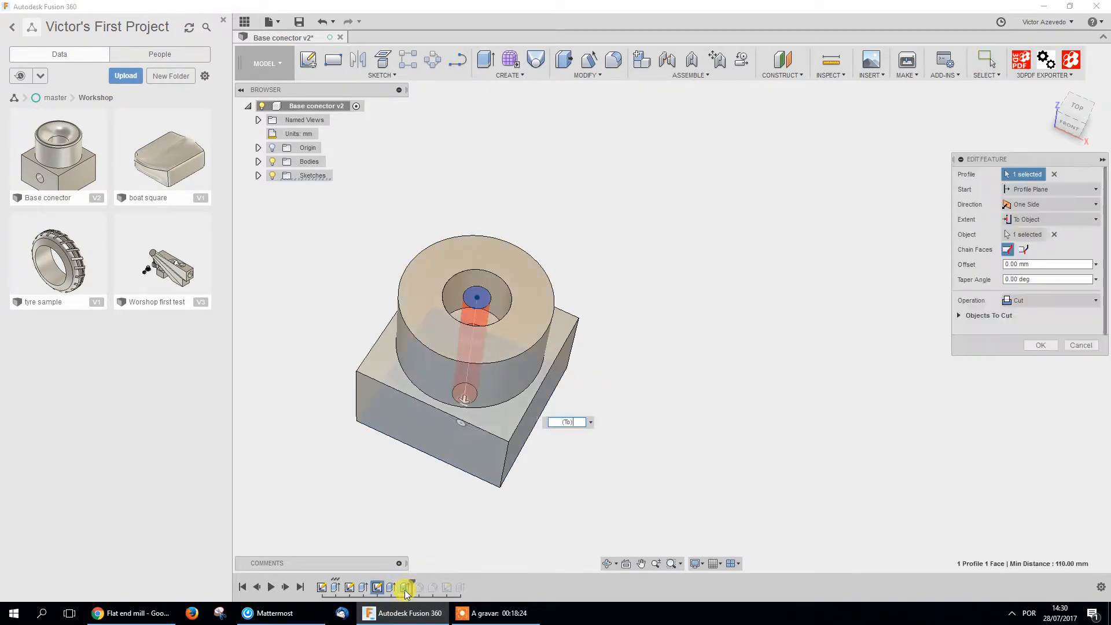
pyautogui.keyDown('shift'); pyautogui.moveTo(556, 463); pyautogui.dragTo(723, 332, button='middle'); pyautogui.keyUp('shift')
pyautogui.click(1080, 345)
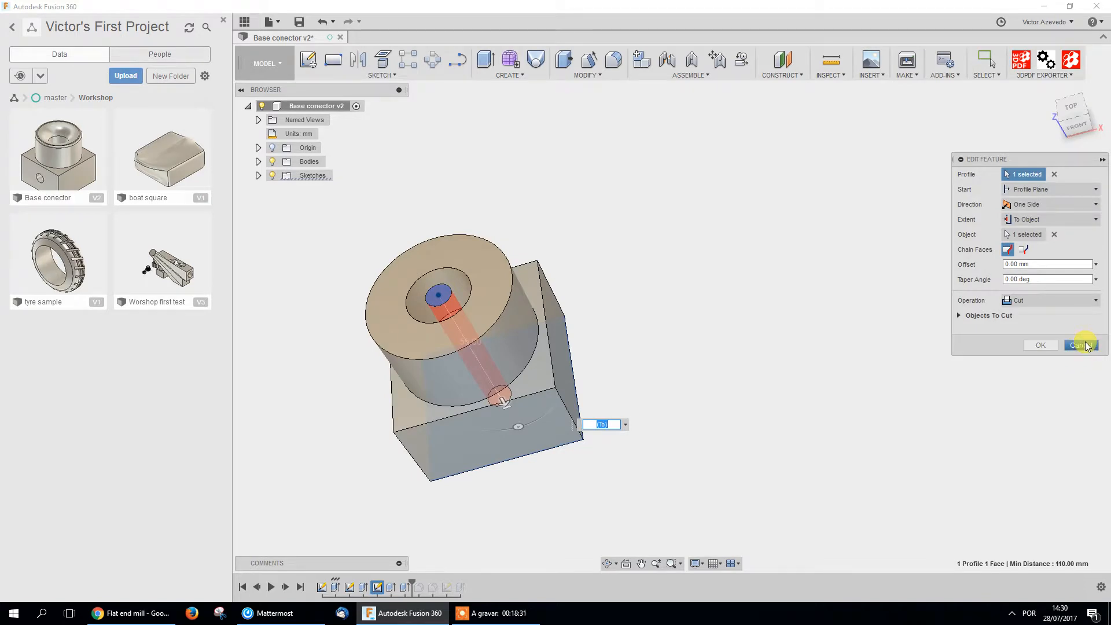
# Step the design history through the bore edge fillet and the outer rim fillet, reviewing both without changes
pyautogui.doubleClick(414, 584)
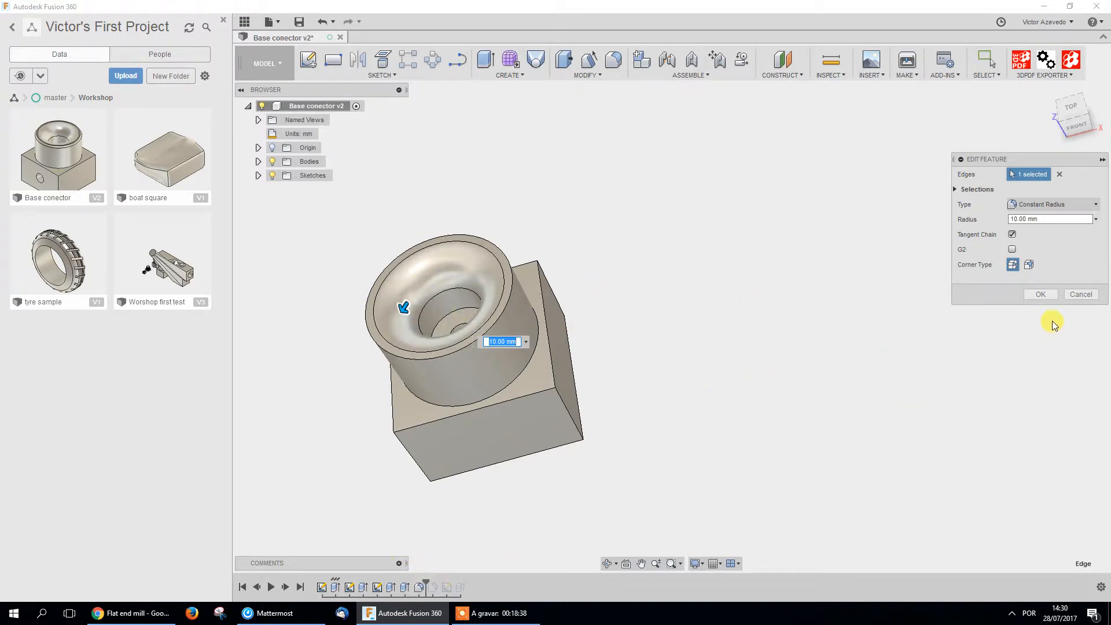
pyautogui.click(1083, 293)
pyautogui.rightClick(419, 585)
pyautogui.click(422, 541)
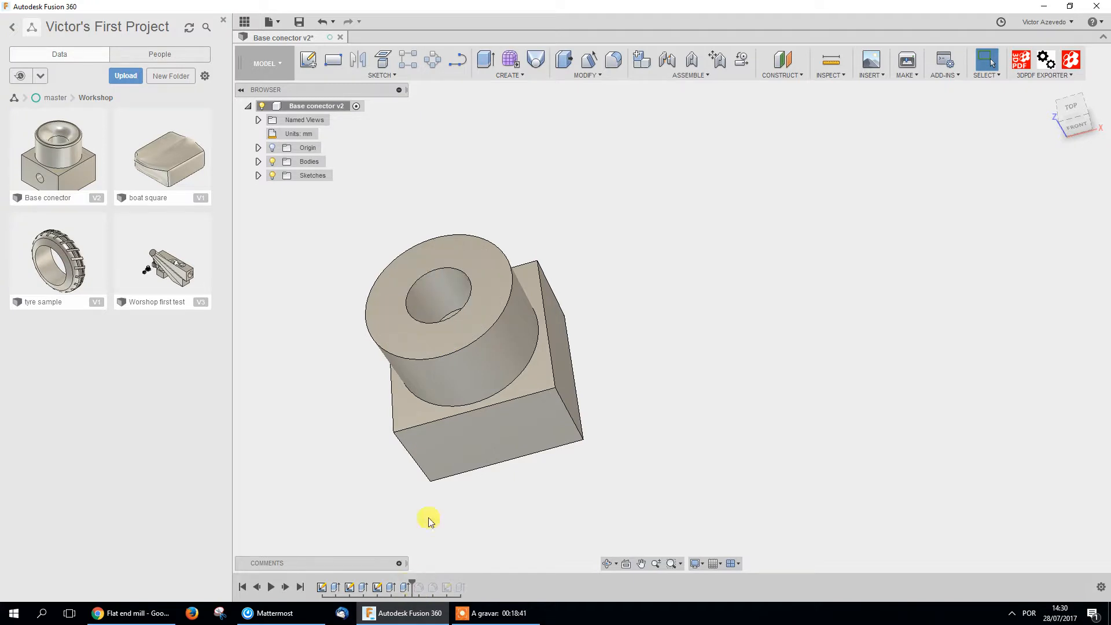
pyautogui.click(461, 271)
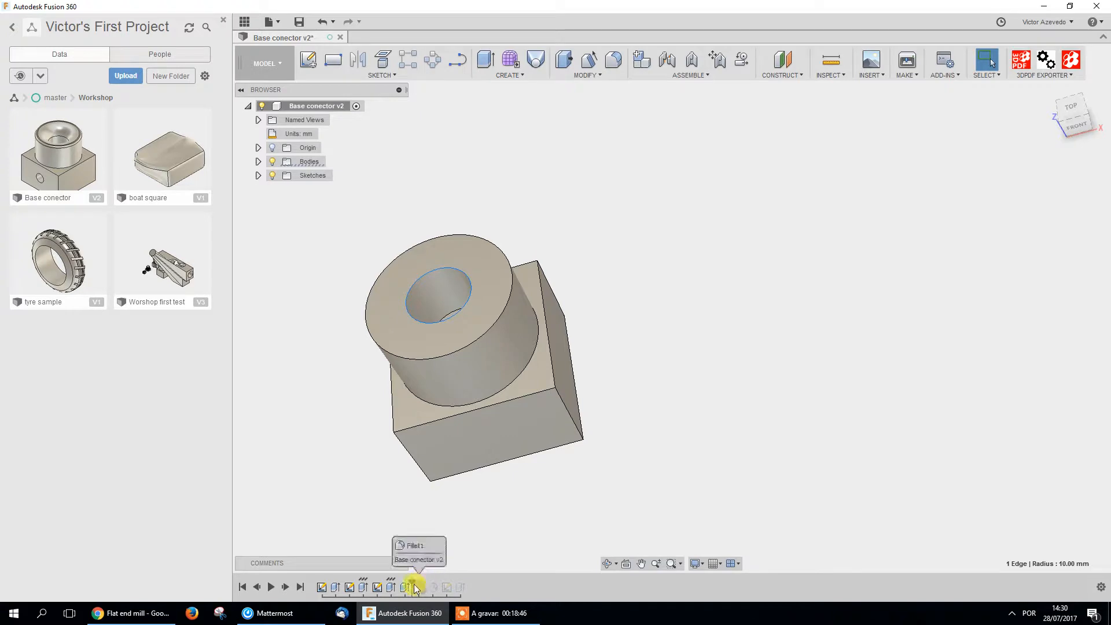
pyautogui.moveTo(413, 584); pyautogui.dragTo(426, 583)
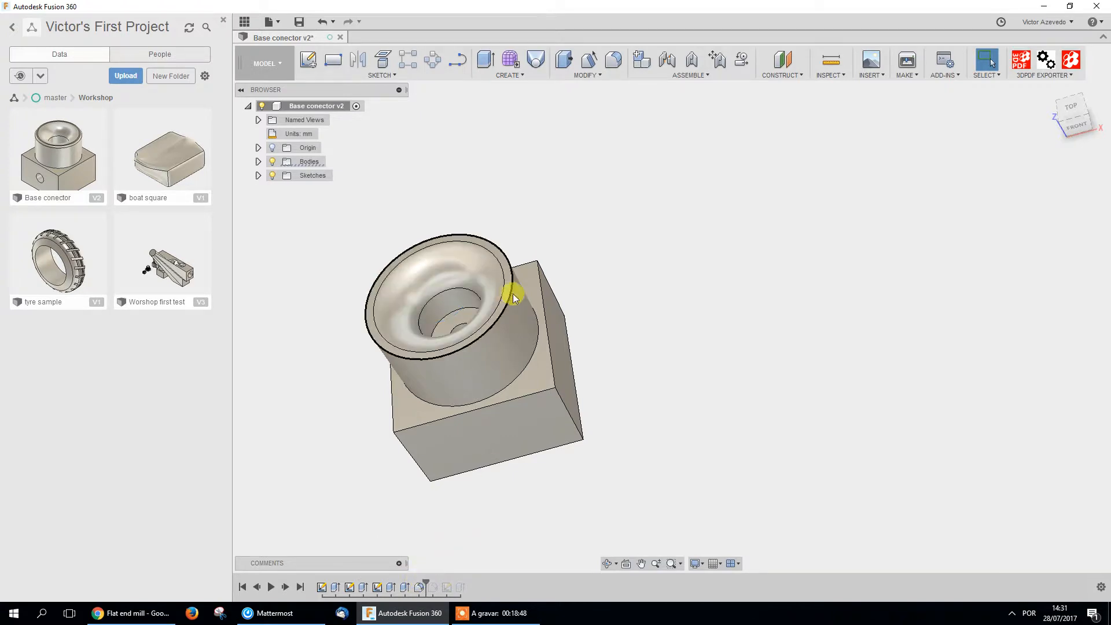
pyautogui.doubleClick(433, 588)
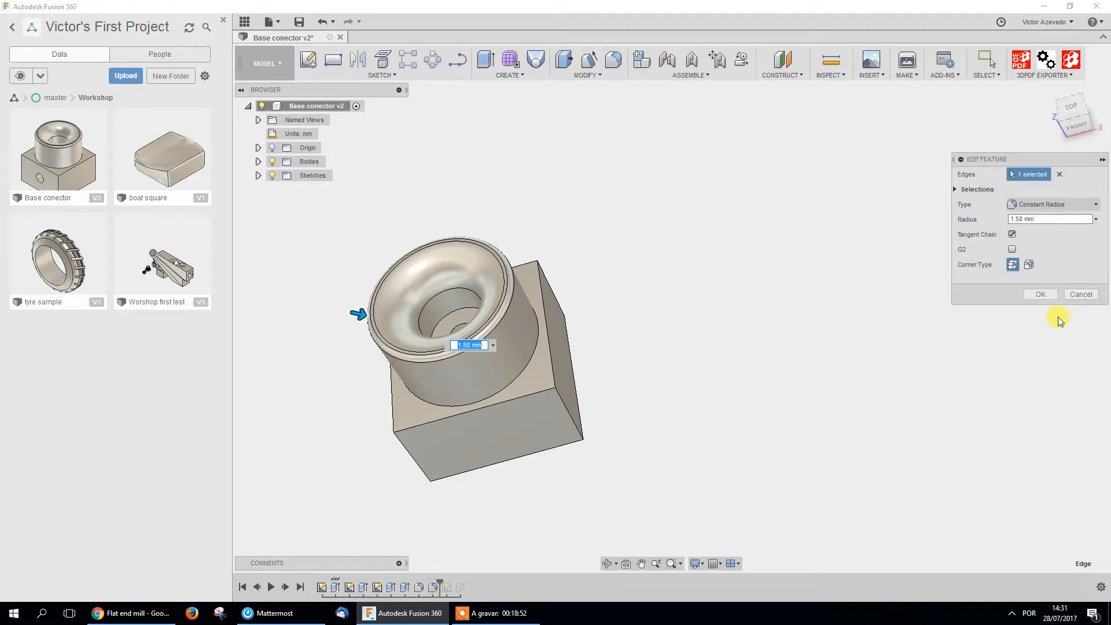
pyautogui.click(1073, 293)
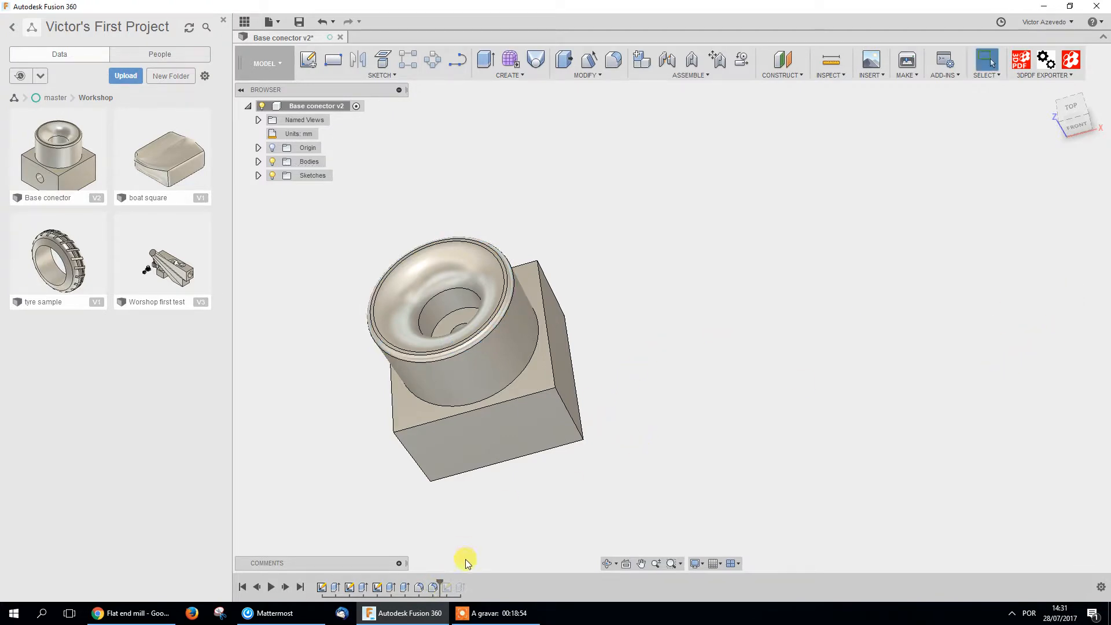
# Roll the design history forward past the side hole to its end and save a version described as User Saved
pyautogui.moveTo(445, 581); pyautogui.dragTo(453, 583)
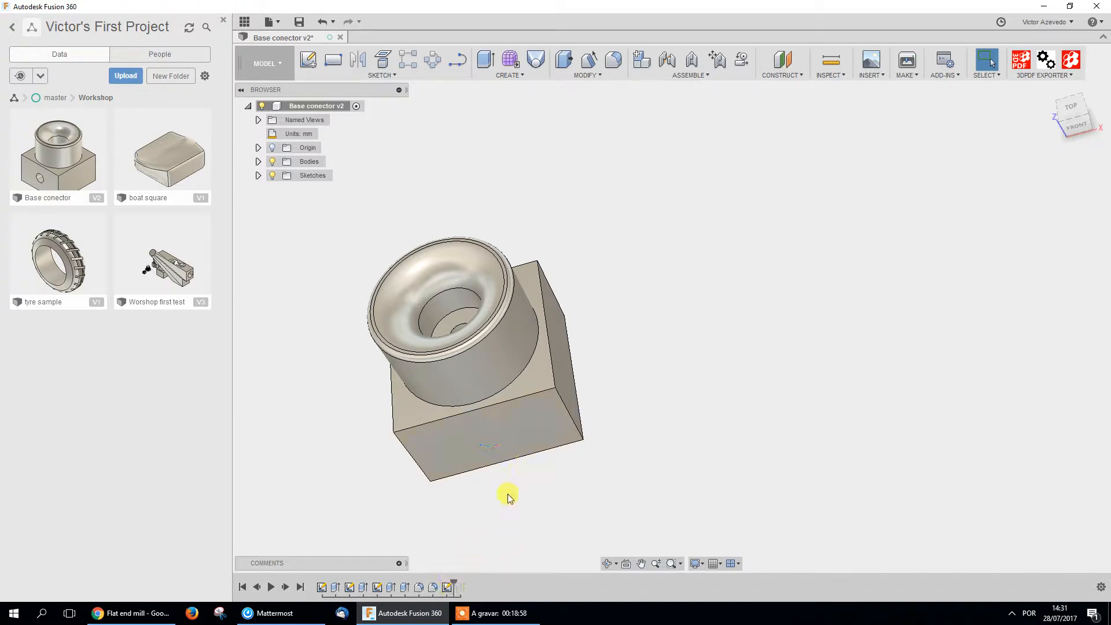
pyautogui.moveTo(449, 587); pyautogui.dragTo(467, 584)
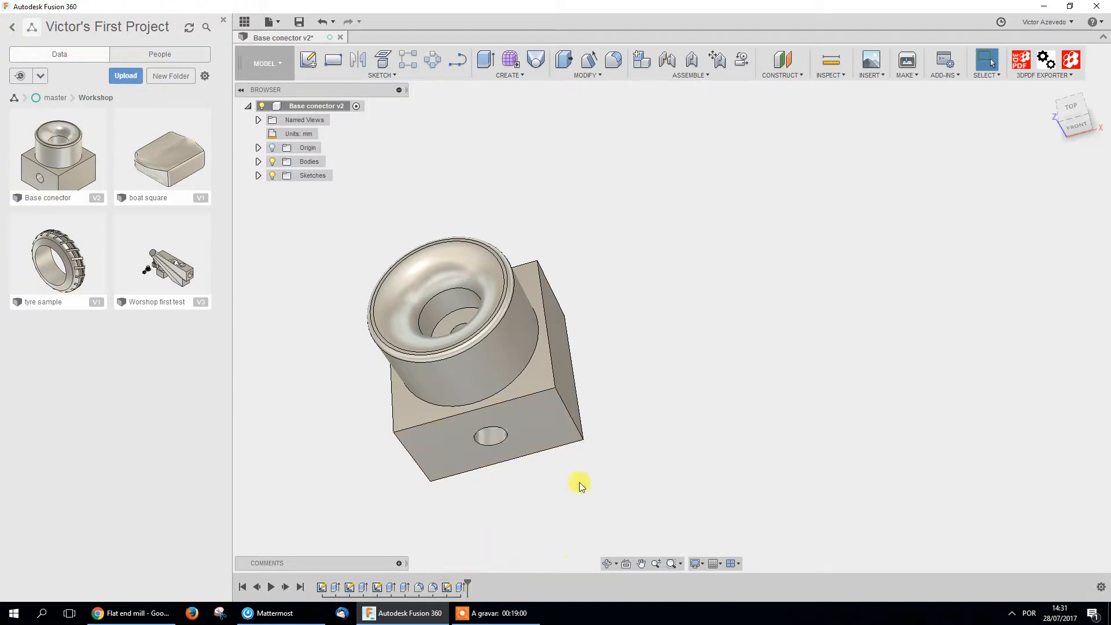
pyautogui.keyDown('shift'); pyautogui.moveTo(637, 391); pyautogui.dragTo(656, 405, button='middle'); pyautogui.keyUp('shift')
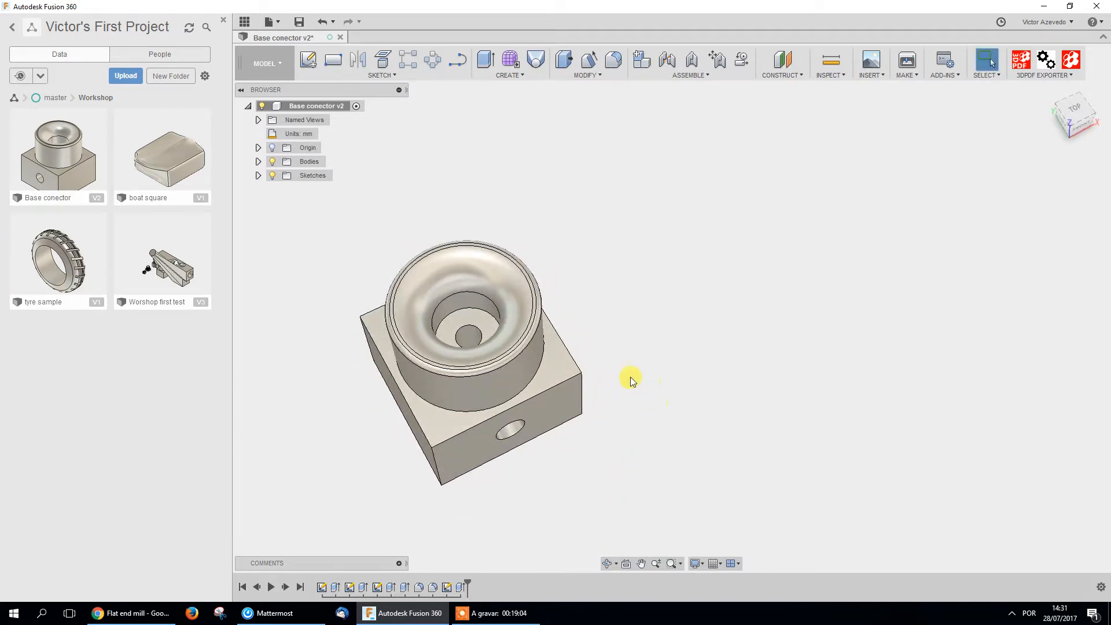
pyautogui.click(299, 22)
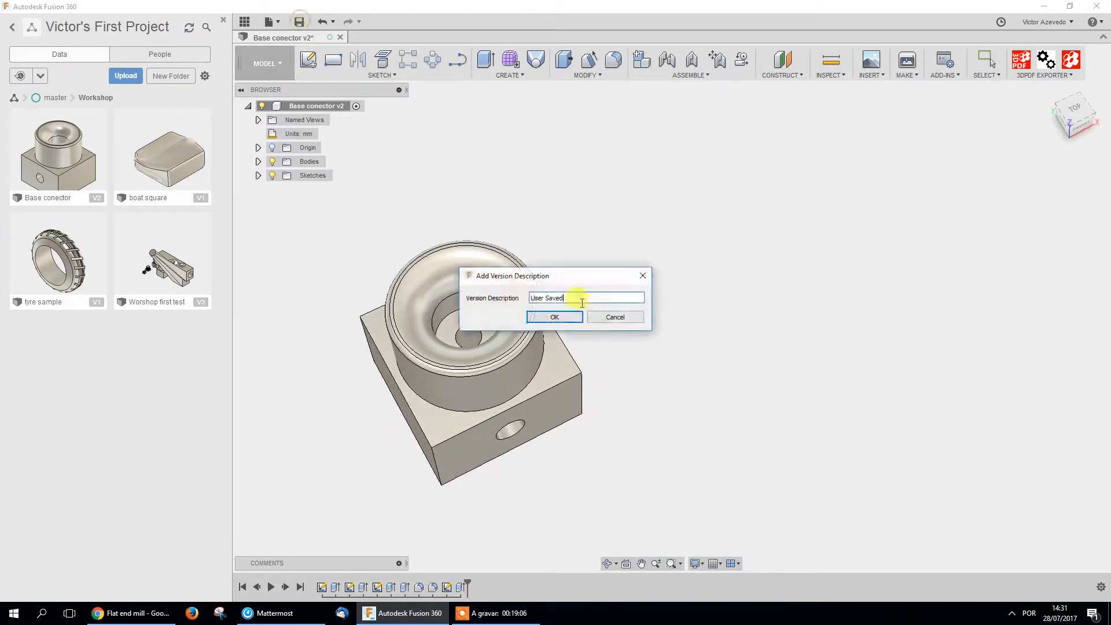
pyautogui.click(554, 317)
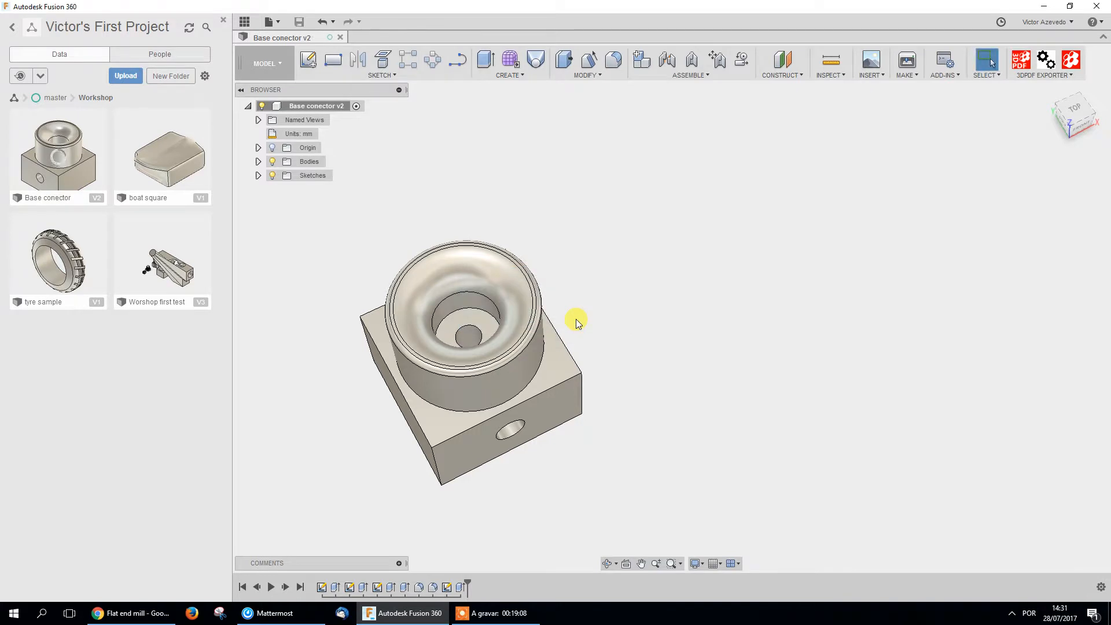
# Edit the hole sketch, try a 25 mm diameter on the larger circle, restore it to 20 mm, and finish the sketch
pyautogui.keyDown('shift'); pyautogui.moveTo(590, 332); pyautogui.dragTo(558, 509, button='middle'); pyautogui.keyUp('shift')
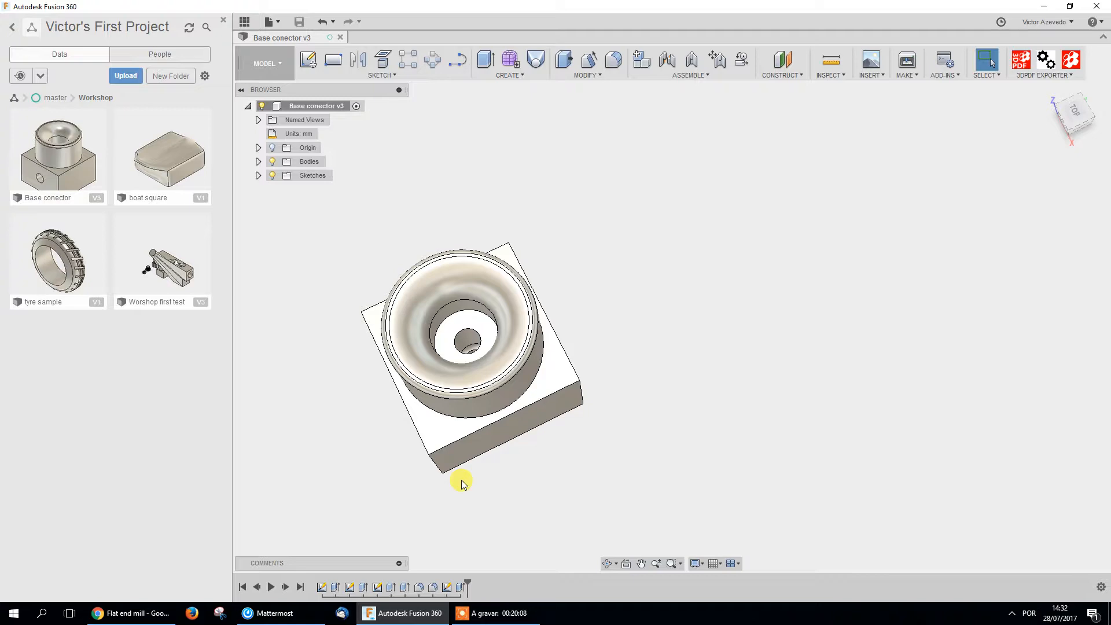
pyautogui.keyDown('shift'); pyautogui.moveTo(399, 492); pyautogui.dragTo(399, 578, button='middle'); pyautogui.keyUp('shift')
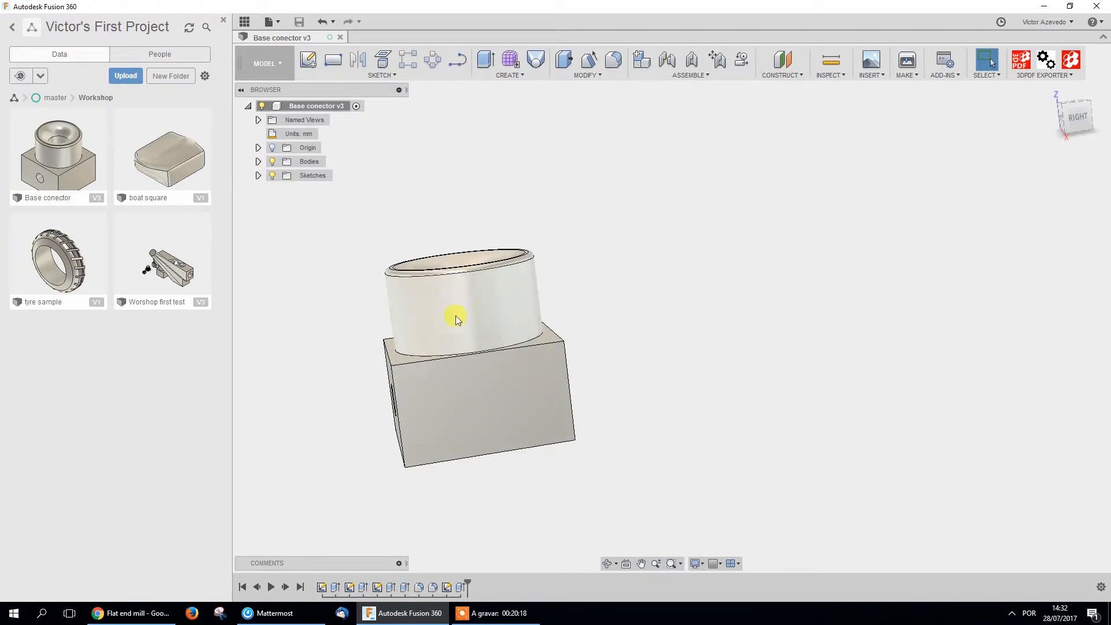
pyautogui.keyDown('shift'); pyautogui.moveTo(654, 327); pyautogui.dragTo(667, 389, button='middle'); pyautogui.keyUp('shift')
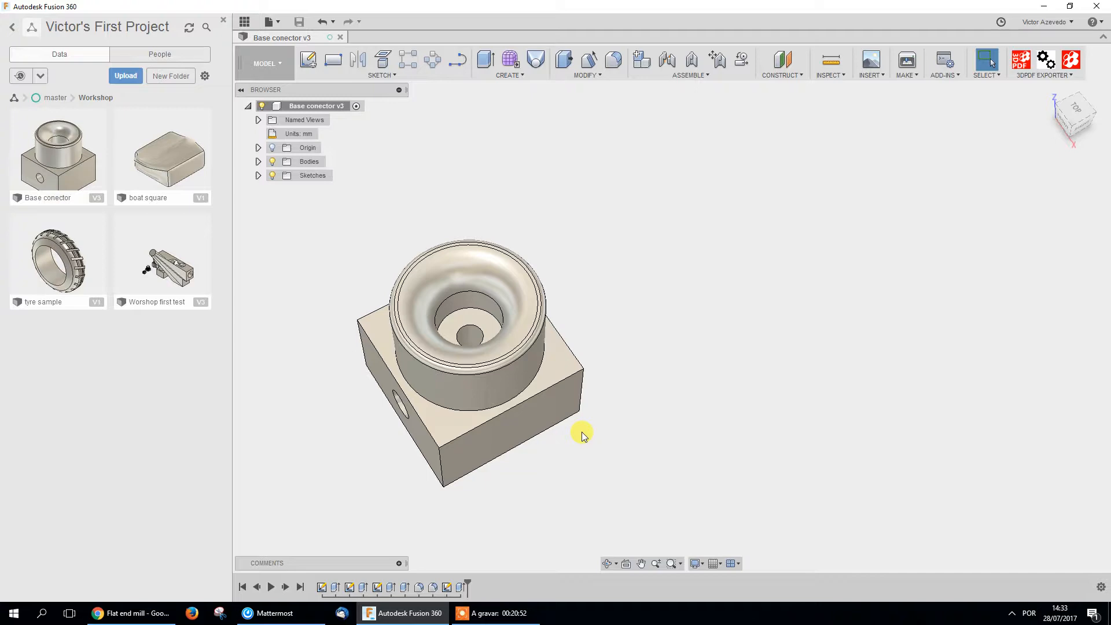
pyautogui.doubleClick(377, 587)
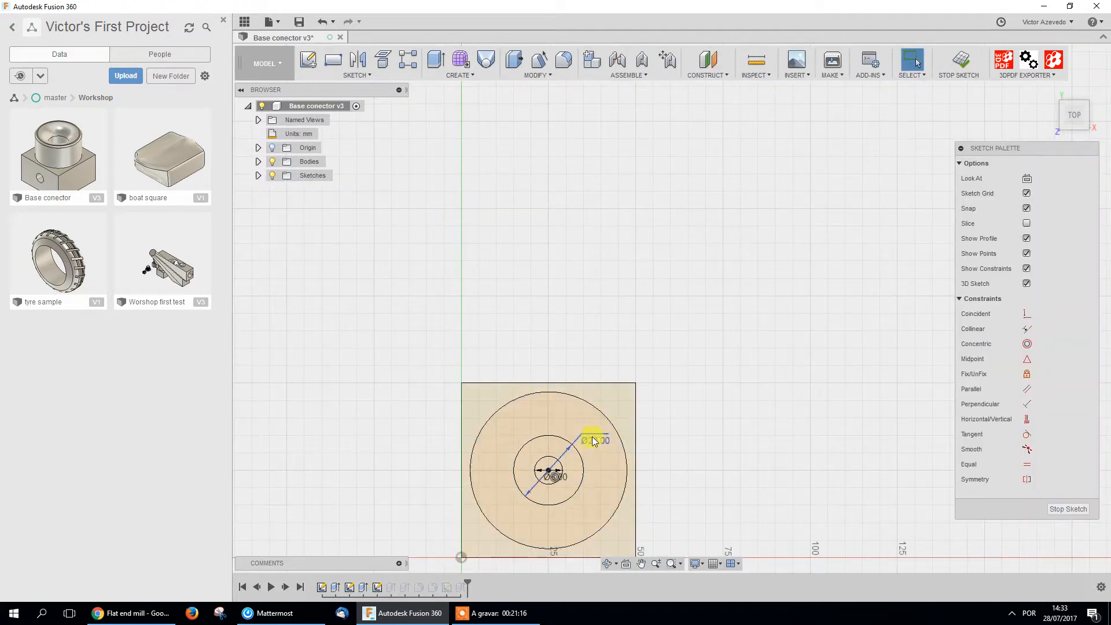
pyautogui.doubleClick(596, 440)
pyautogui.write('25')
pyautogui.press('Return')
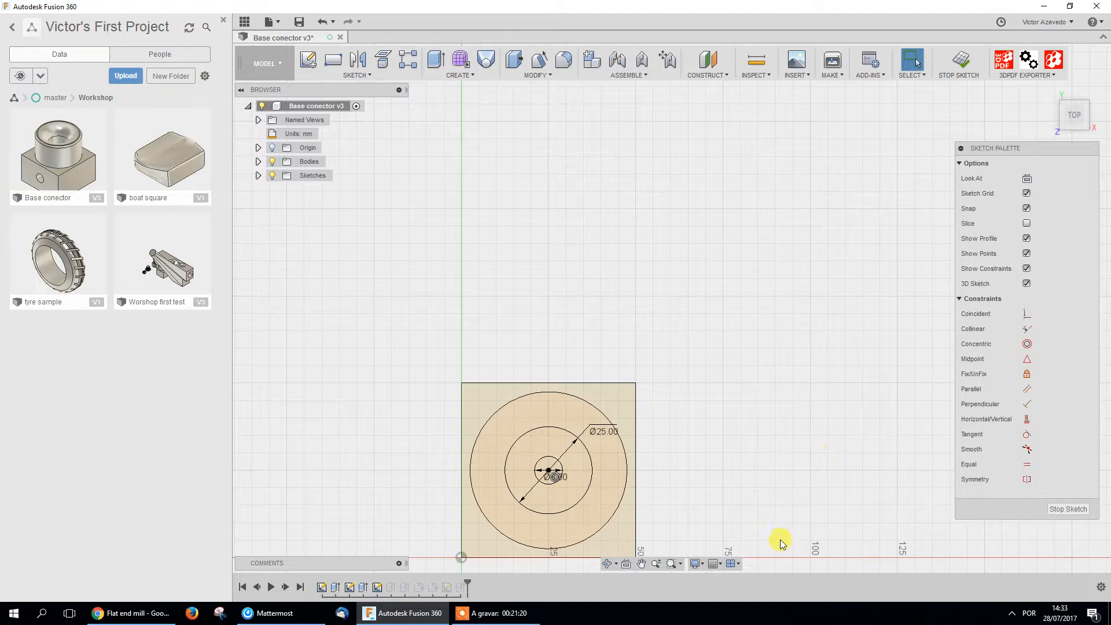
pyautogui.doubleClick(603, 430)
pyautogui.write('20')
pyautogui.press('Return')
pyautogui.click(1067, 508)
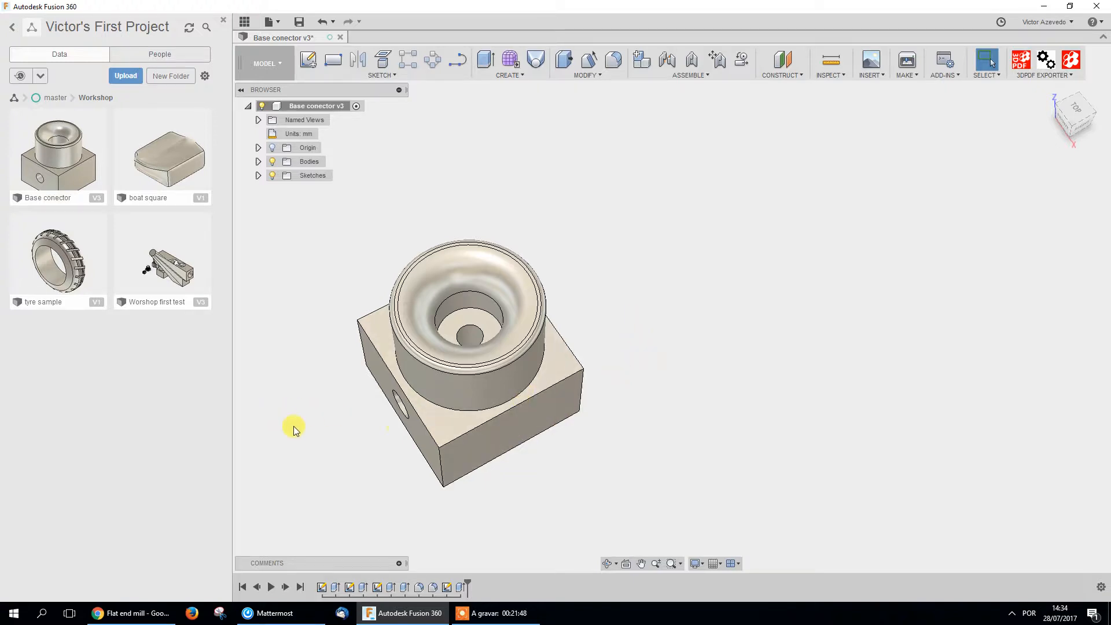
# Reopen the hole sketch to review its circles and dimensions, and close it without changes
pyautogui.doubleClick(376, 588)
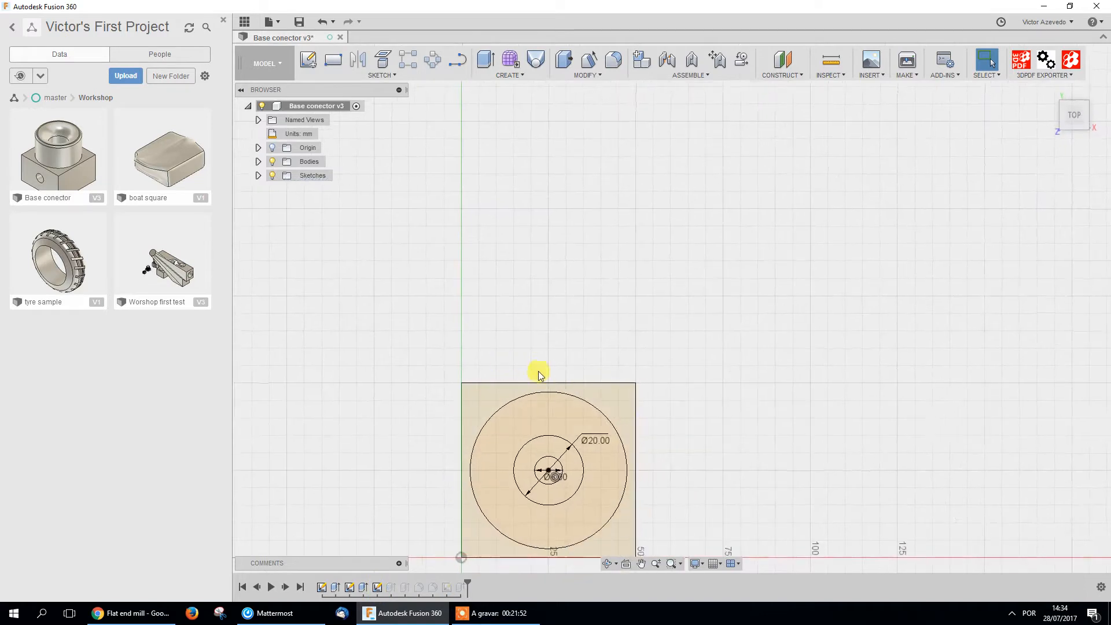
pyautogui.press('d')
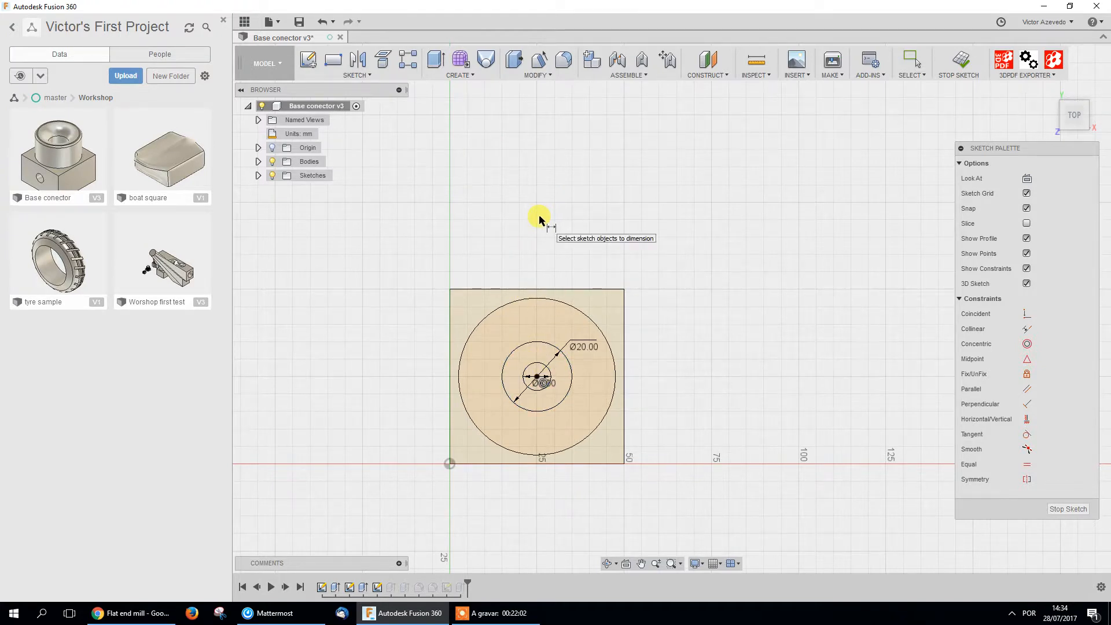
pyautogui.press('Escape')
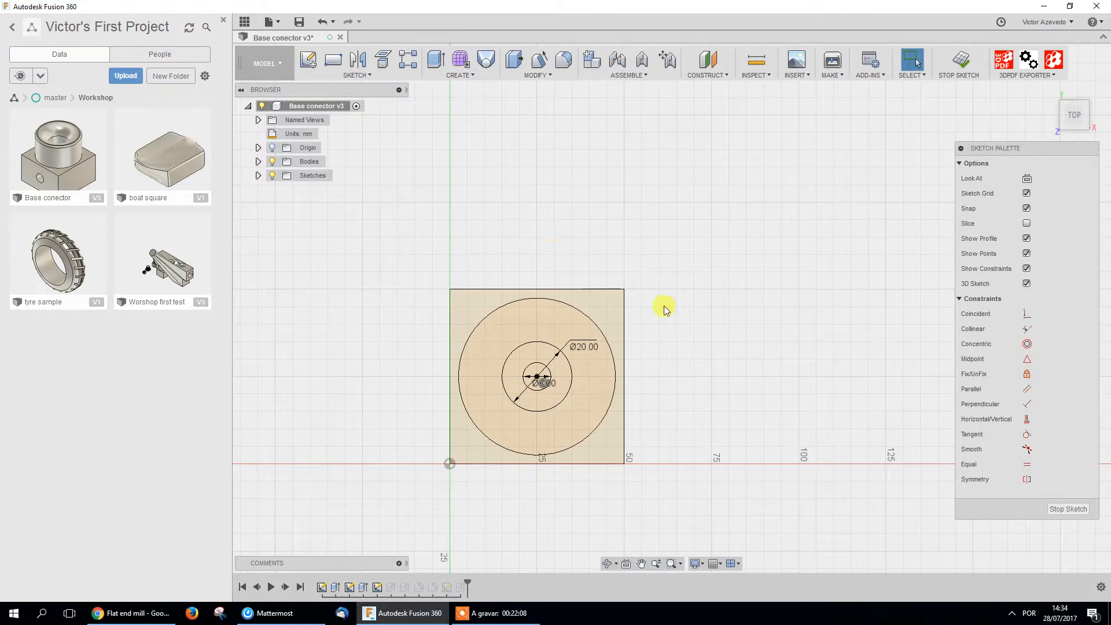
pyautogui.click(1059, 512)
pyautogui.moveTo(578, 435)
pyautogui.mouseDown(button='middle')
pyautogui.moveTo(619, 445)
pyautogui.moveTo(652, 432)
pyautogui.mouseUp(button='middle')
pyautogui.keyDown('shift'); pyautogui.moveTo(578, 438); pyautogui.dragTo(596, 466, button='middle'); pyautogui.keyUp('shift')
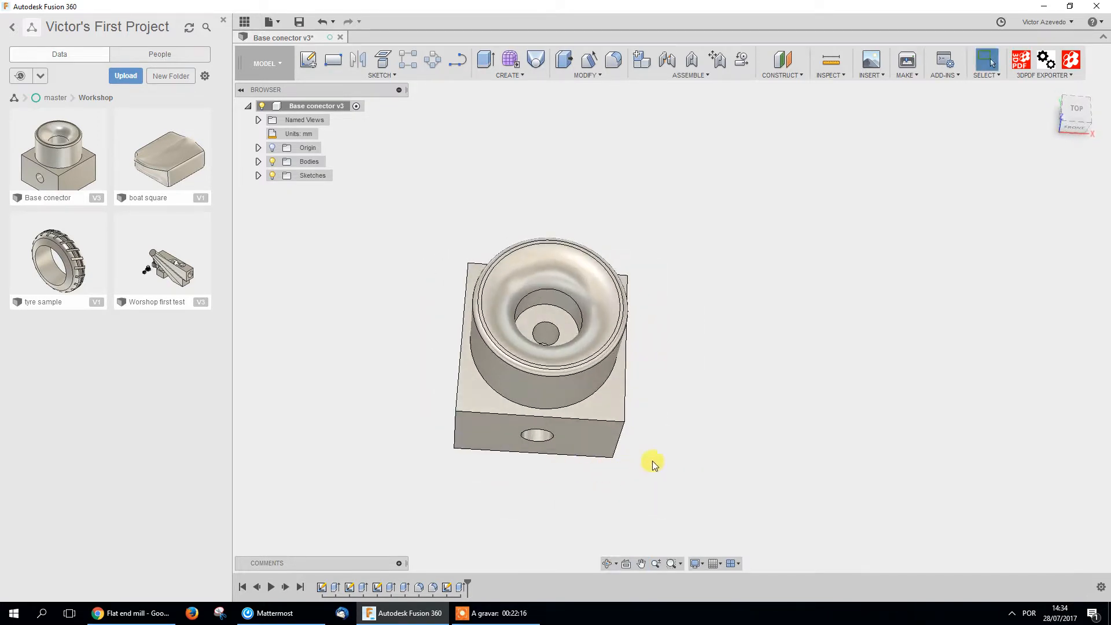
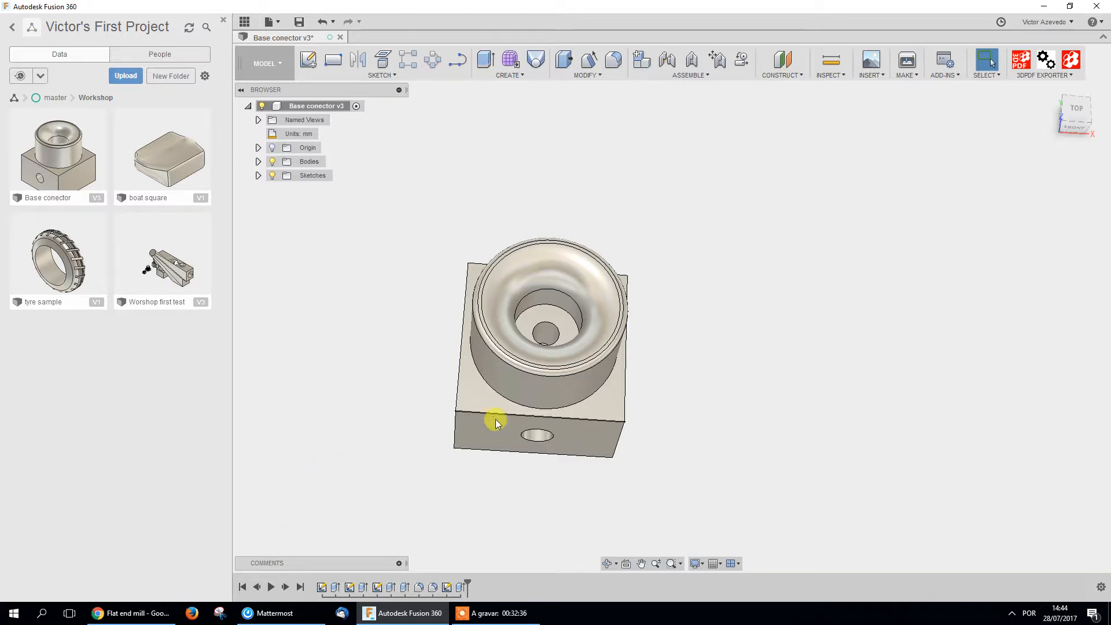
pyautogui.moveTo(641, 439); pyautogui.dragTo(479, 412, button='middle')
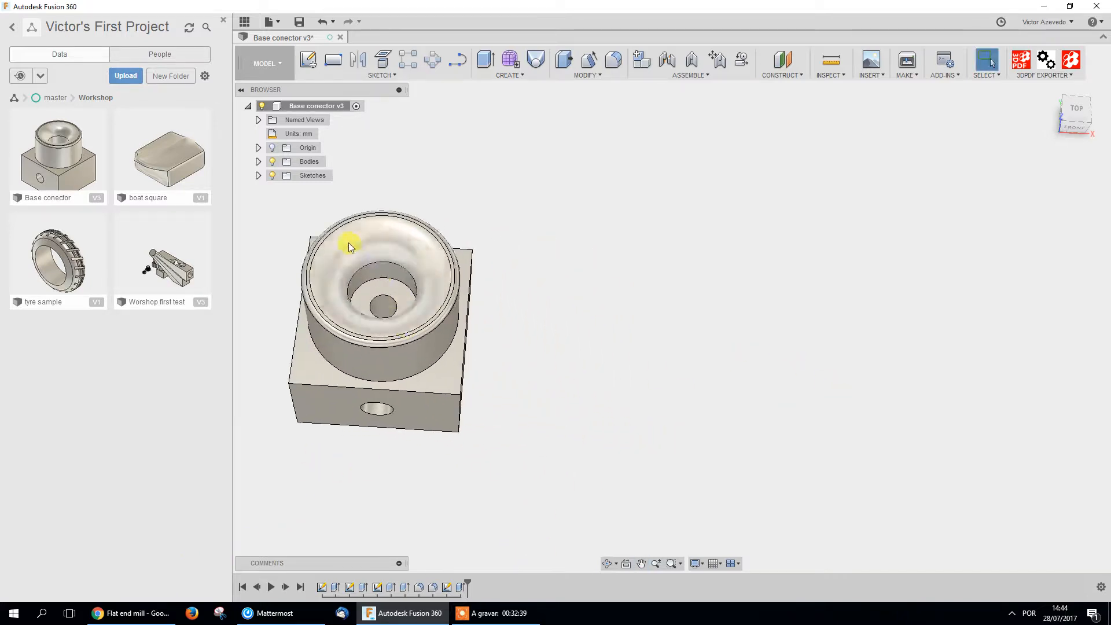
# Sketch a 50 × 50 mm square on the horizontal origin plane, starting on the X axis about 50 mm beside the existing block
pyautogui.click(309, 60)
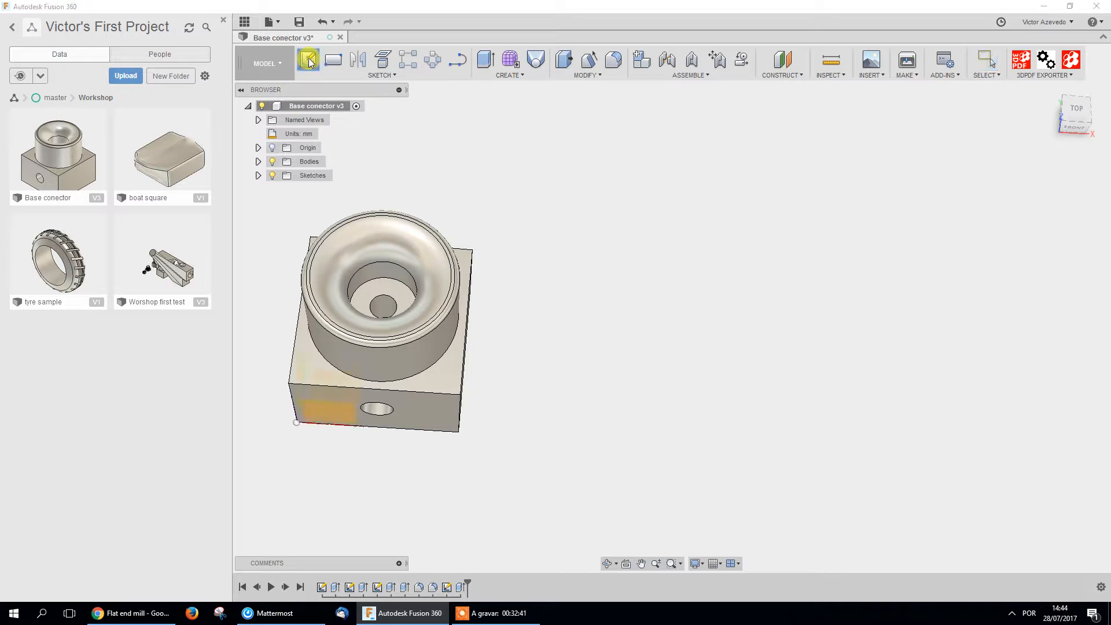
pyautogui.click(349, 390)
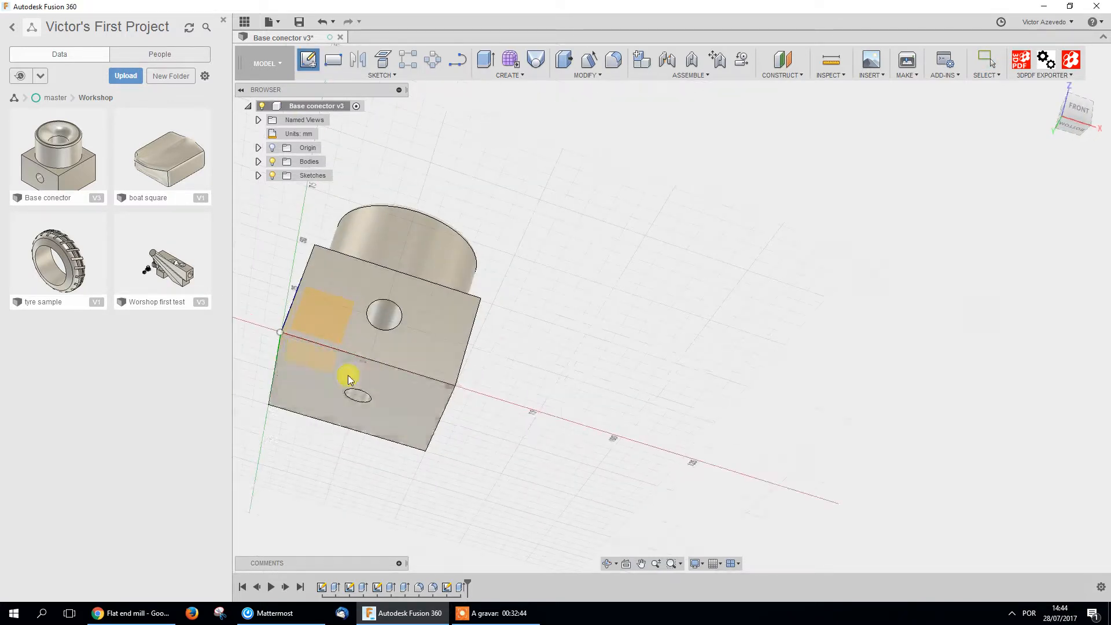
pyautogui.click(307, 362)
pyautogui.moveTo(382, 358)
pyautogui.keyDown('shift'); pyautogui.mouseDown(button='middle')
pyautogui.moveTo(598, 314)
pyautogui.moveTo(565, 421)
pyautogui.moveTo(570, 461)
pyautogui.moveTo(674, 451)
pyautogui.moveTo(521, 324)
pyautogui.mouseUp(button='middle'); pyautogui.keyUp('shift')
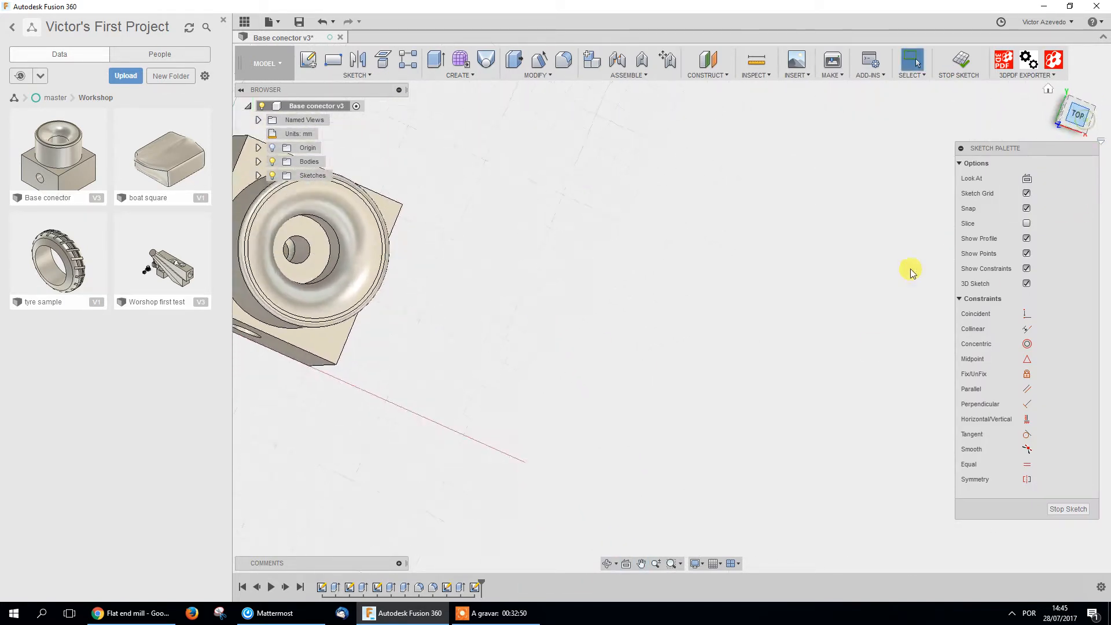
pyautogui.moveTo(737, 416); pyautogui.dragTo(591, 369, button='middle')
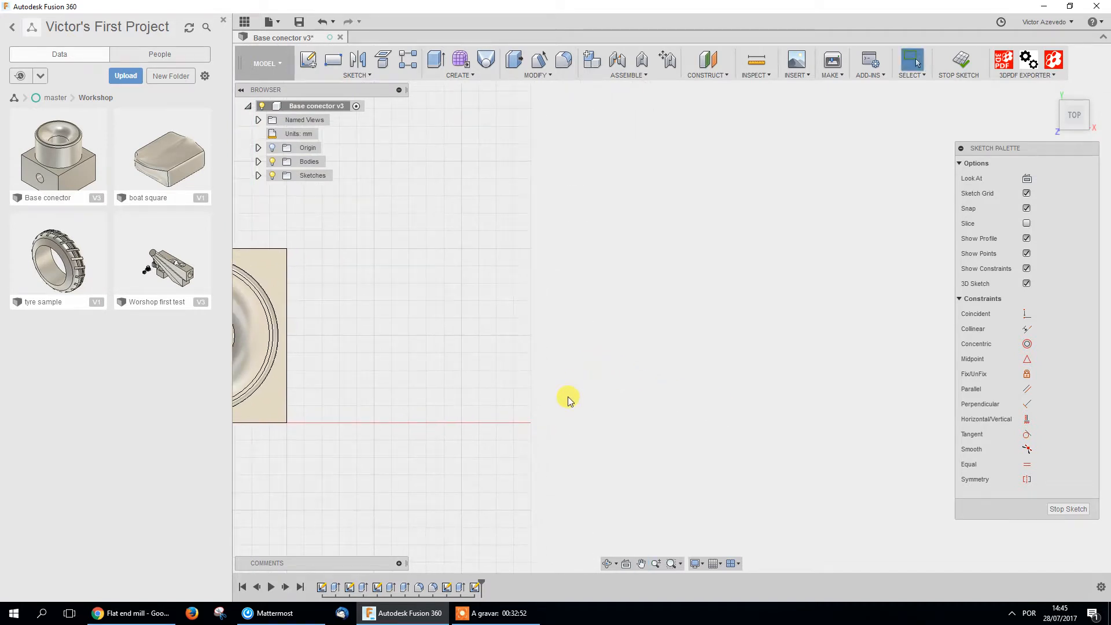
pyautogui.press('r')
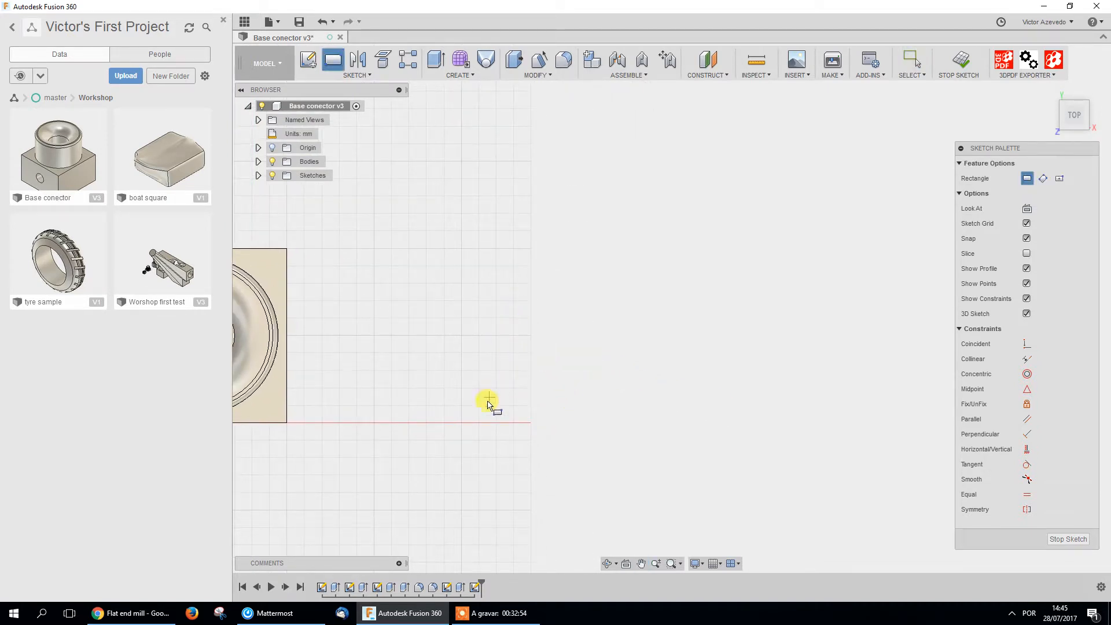
pyautogui.click(461, 421)
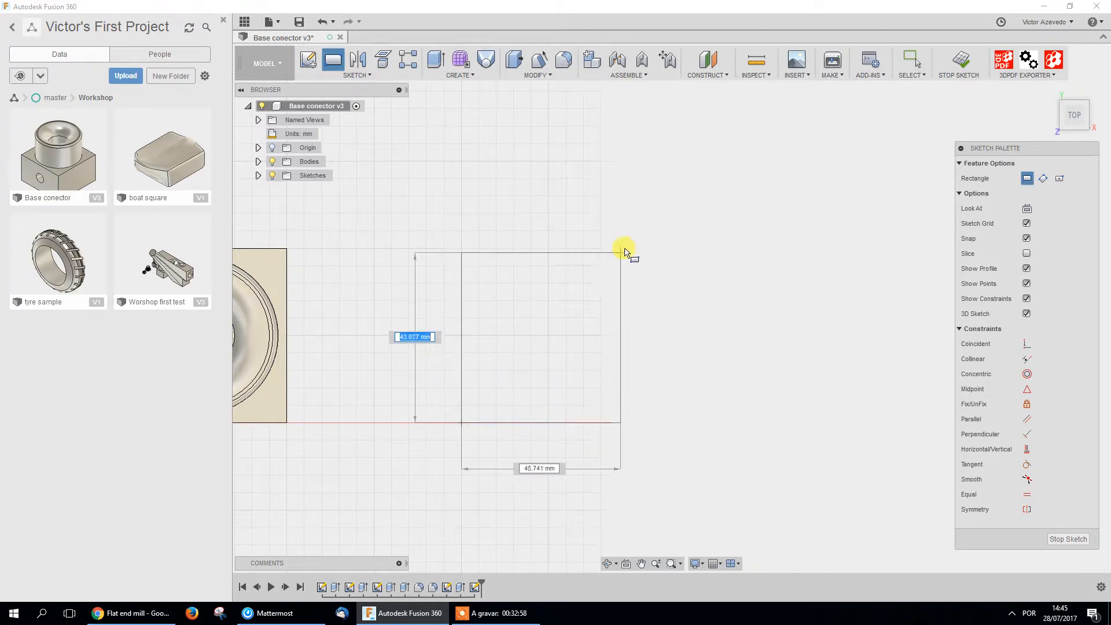
pyautogui.write('50')
pyautogui.press('Tab')
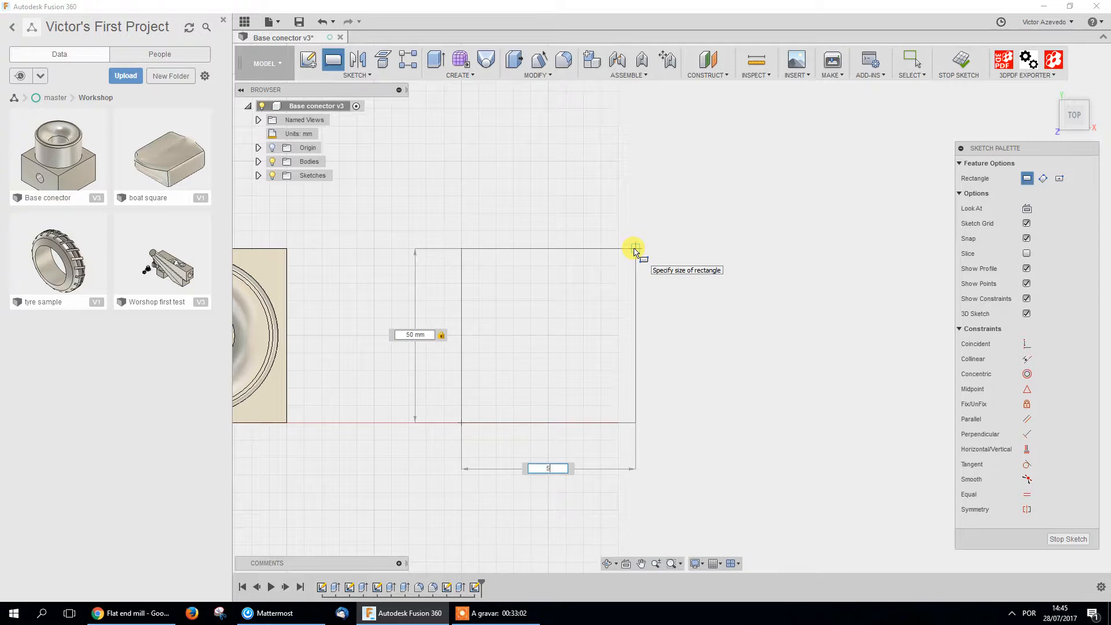
pyautogui.press('Return')
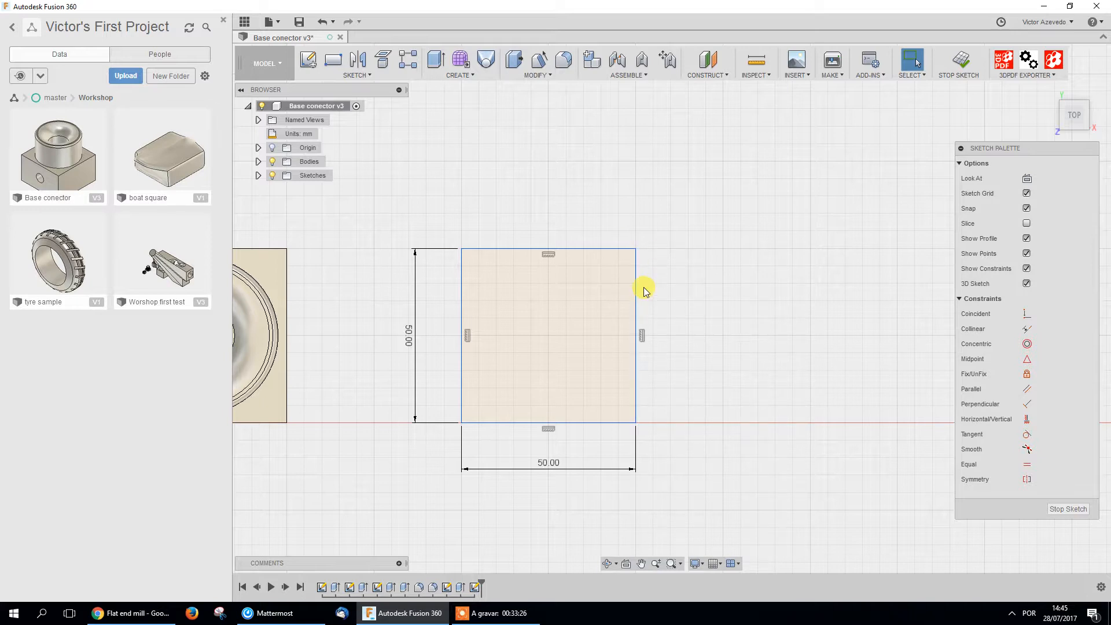
# Extrude the square profile 30 mm upward as a new body
pyautogui.press('e')
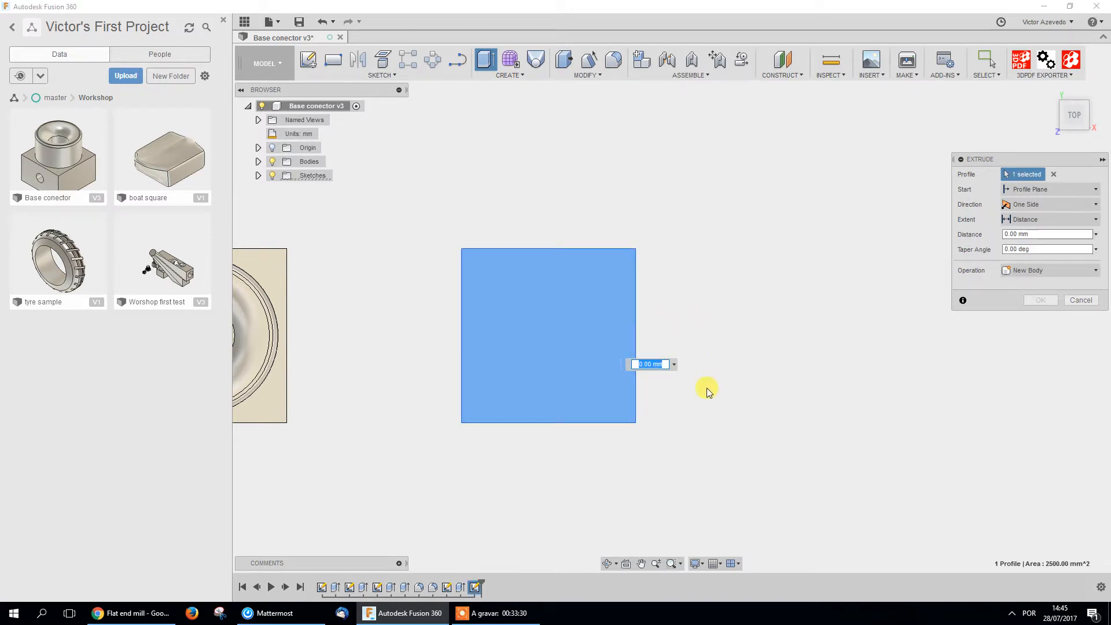
pyautogui.keyDown('shift'); pyautogui.moveTo(689, 462); pyautogui.dragTo(693, 409, button='middle'); pyautogui.keyUp('shift')
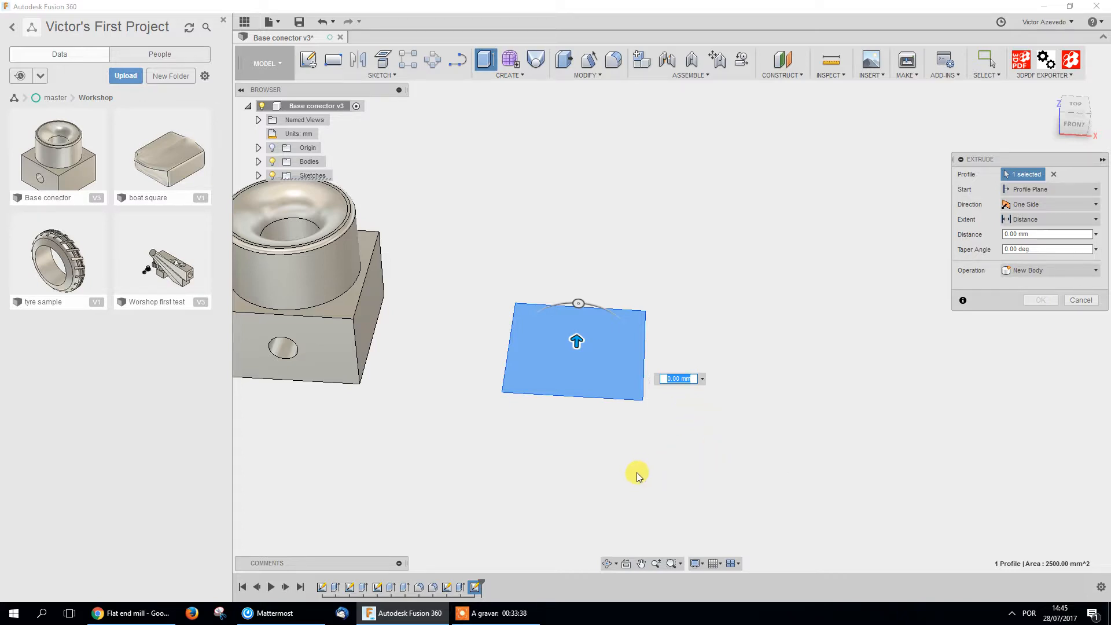
pyautogui.moveTo(667, 463)
pyautogui.keyDown('shift'); pyautogui.mouseDown(button='middle')
pyautogui.moveTo(573, 431)
pyautogui.moveTo(660, 453)
pyautogui.moveTo(650, 451)
pyautogui.mouseUp(button='middle'); pyautogui.keyUp('shift')
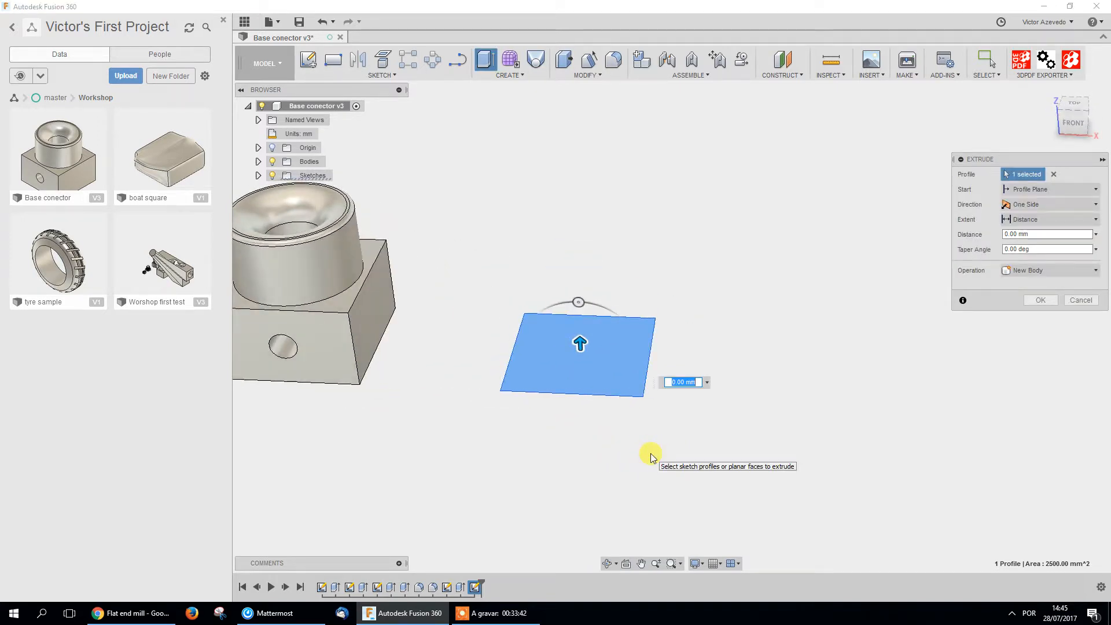
pyautogui.write('30')
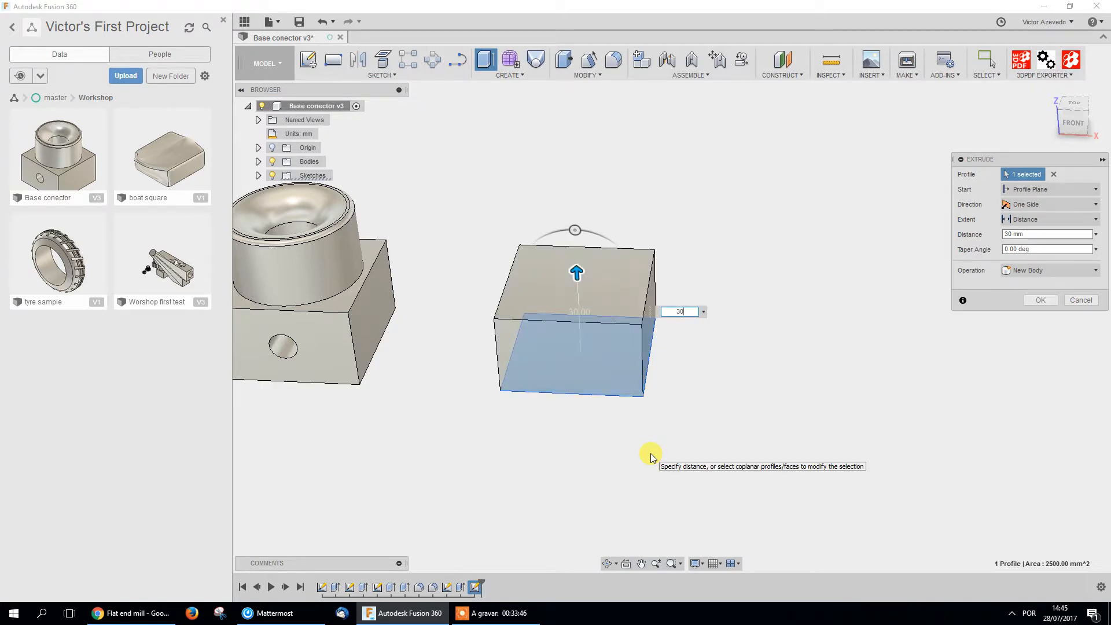
pyautogui.press('Return')
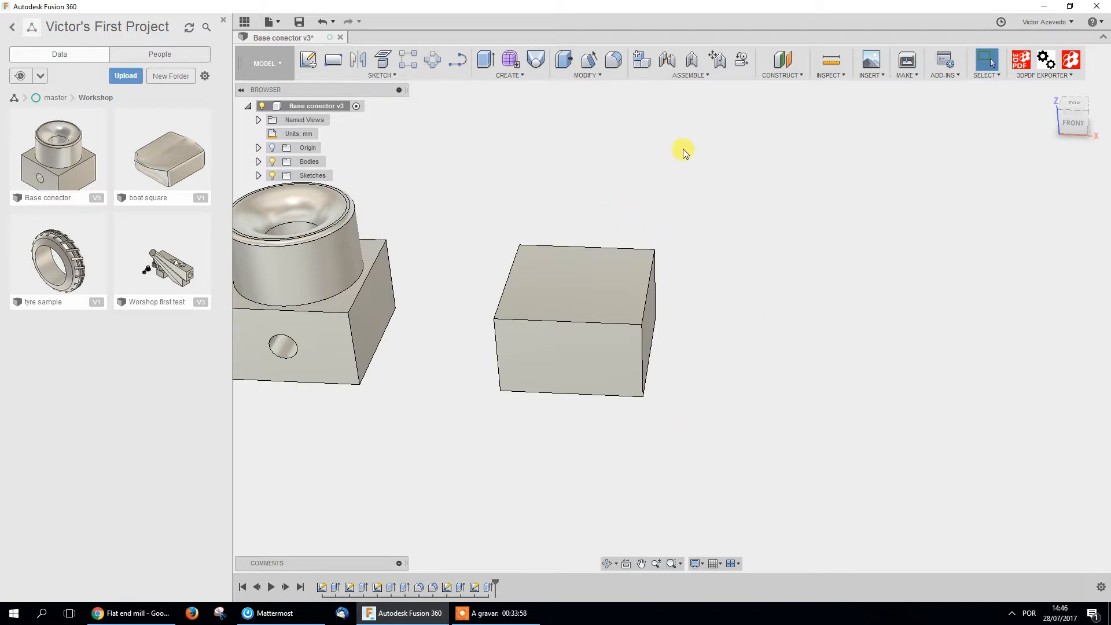
# Sketch a 45 mm diameter circle centred on the new block's top face
pyautogui.press('c')
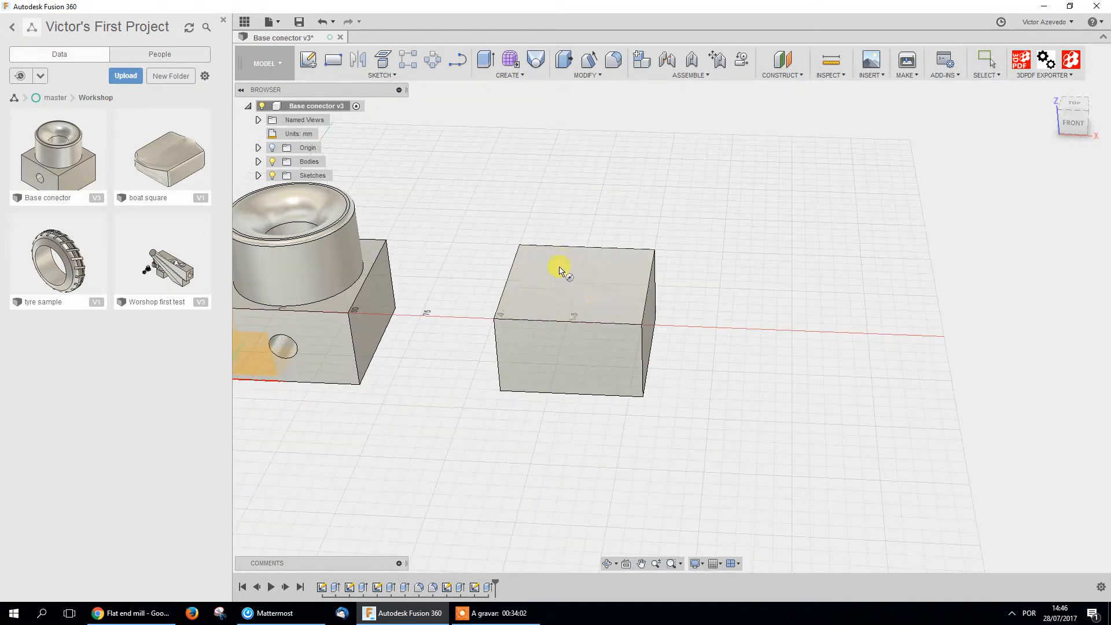
pyautogui.click(581, 296)
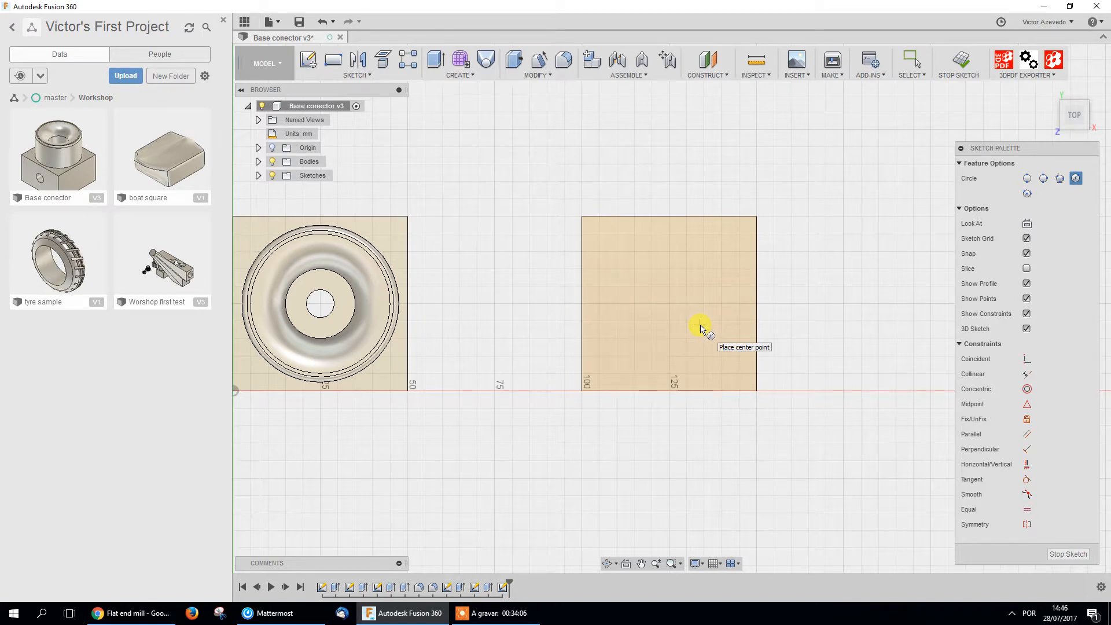
pyautogui.click(670, 304)
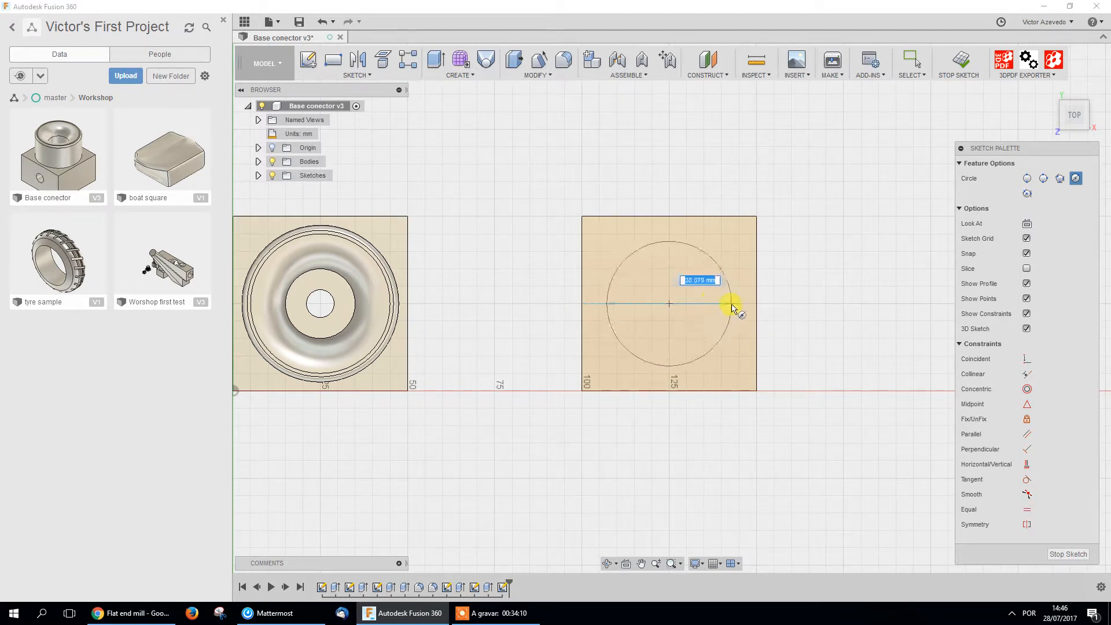
pyautogui.write('45')
pyautogui.press('Tab')
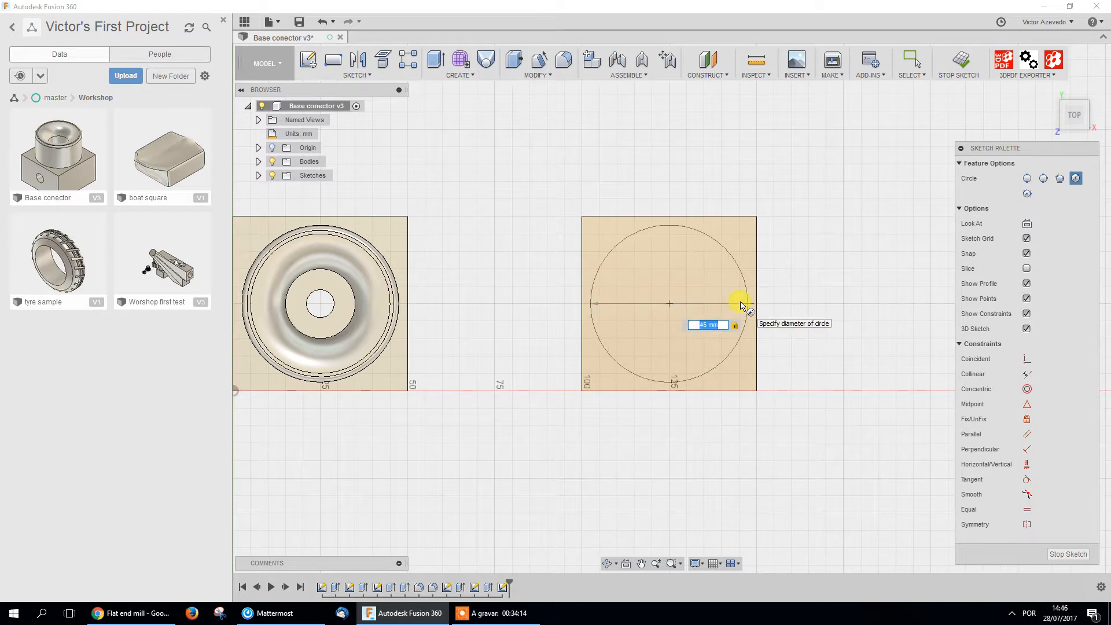
pyautogui.press('Return')
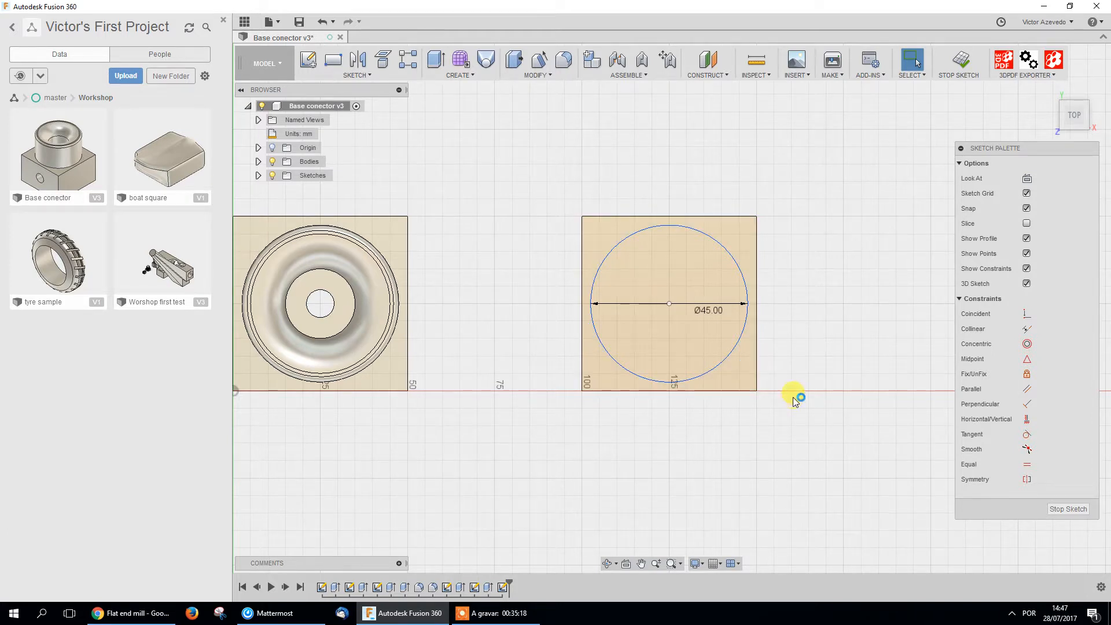
# Extrude the 45 mm circle 25 mm upward and join it to the new block
pyautogui.press('e')
pyautogui.click(612, 291)
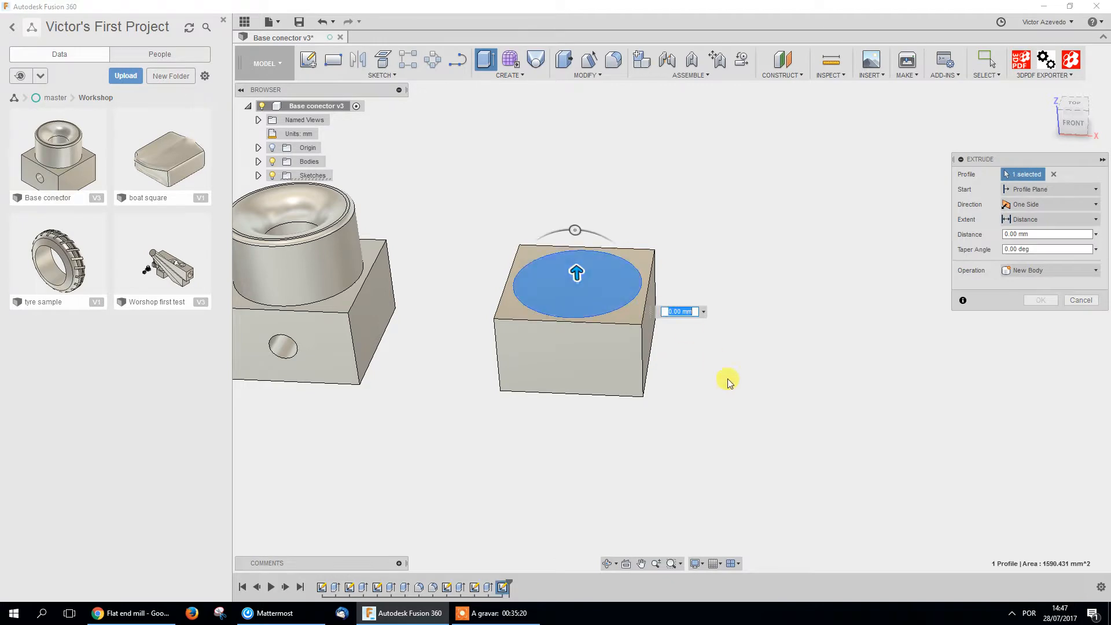
pyautogui.write('25')
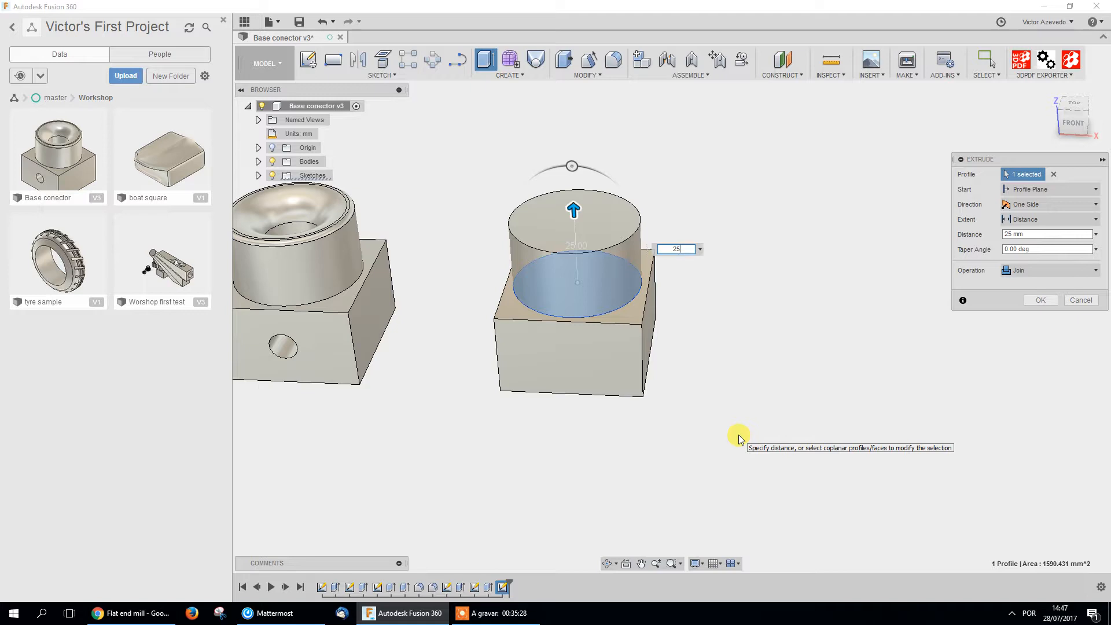
pyautogui.press('Return')
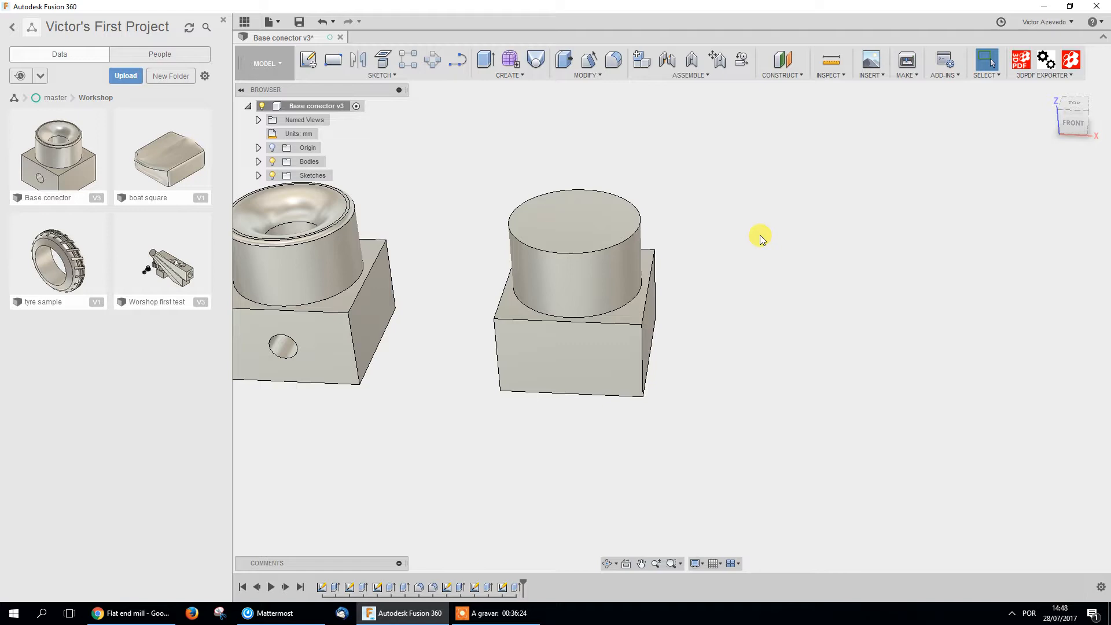
# Sketch two concentric circles of 20 mm and 8 mm diameter at the centre of the new cylinder's top face
pyautogui.press('c')
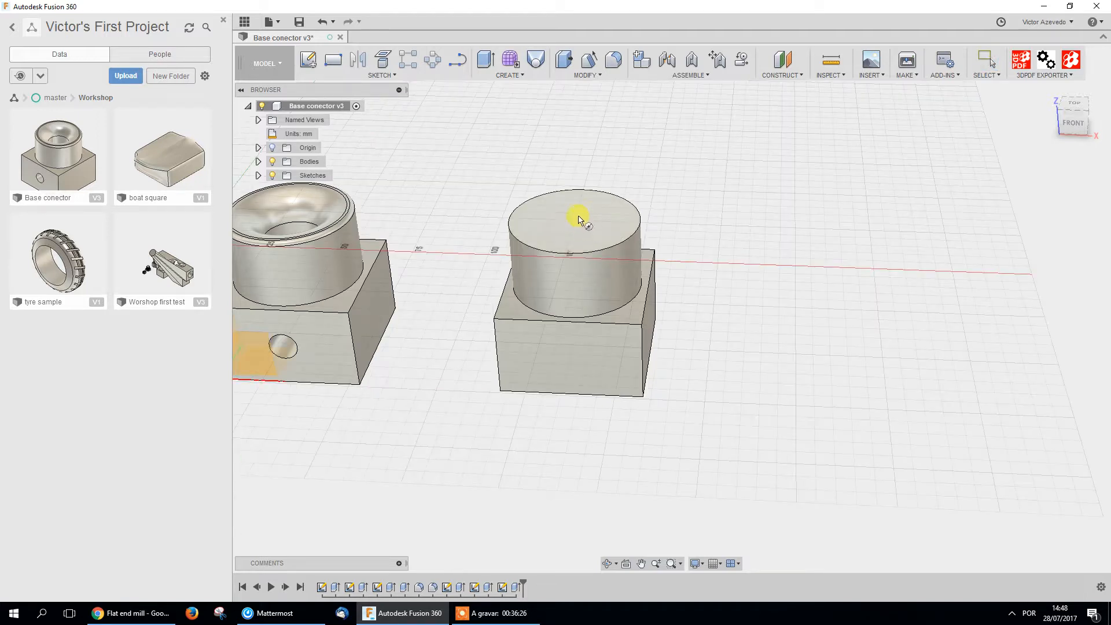
pyautogui.click(572, 220)
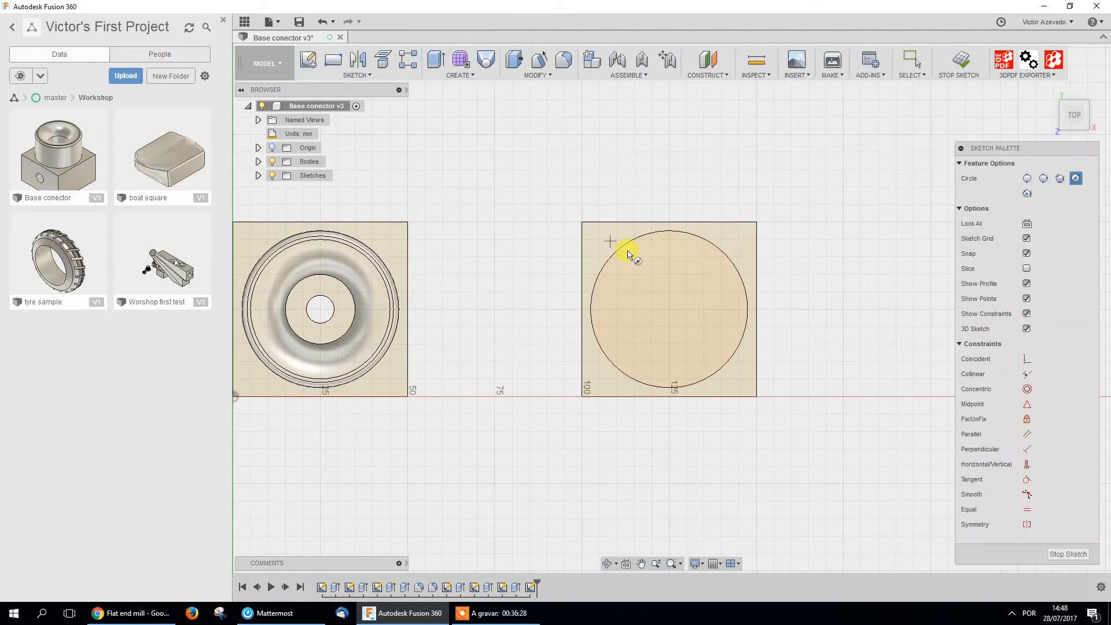
pyautogui.click(669, 309)
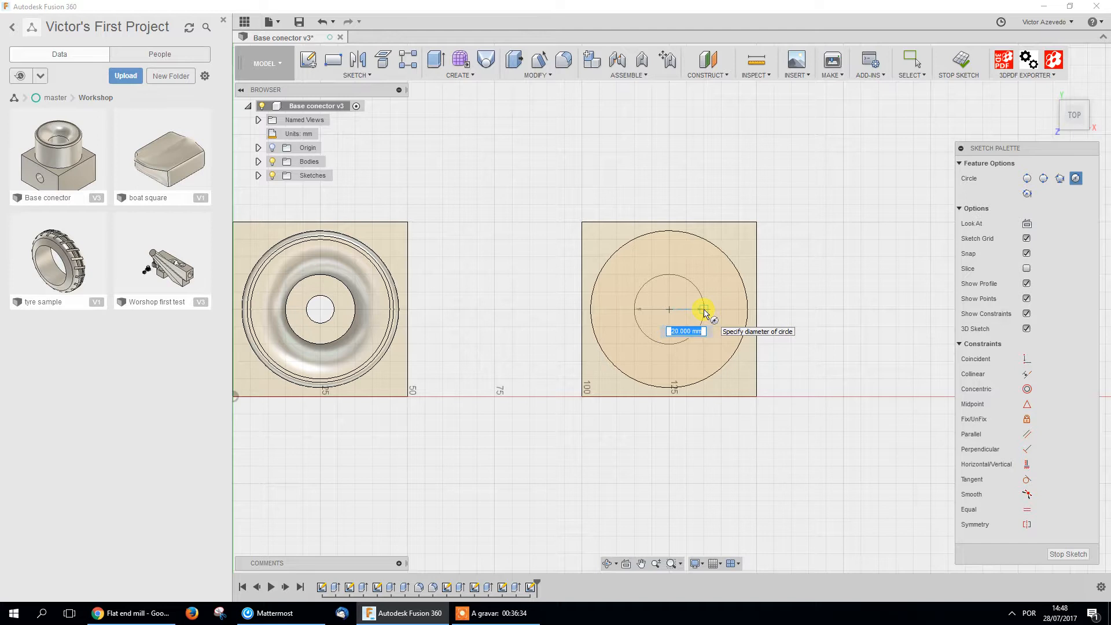
pyautogui.click(704, 313)
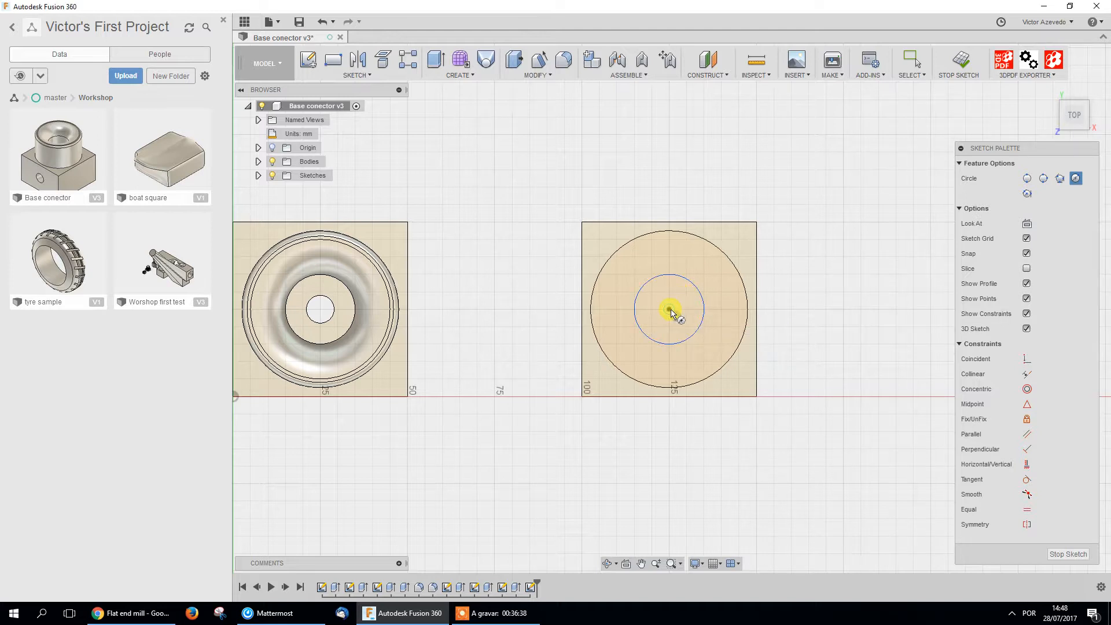
pyautogui.click(669, 310)
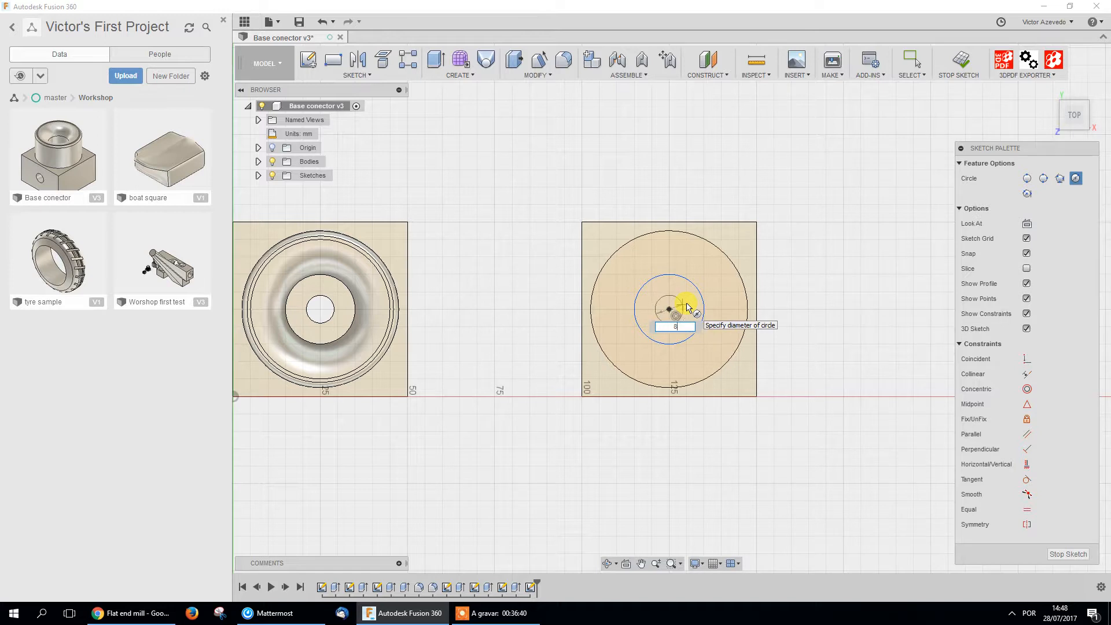
pyautogui.click(687, 307)
pyautogui.press('Escape')
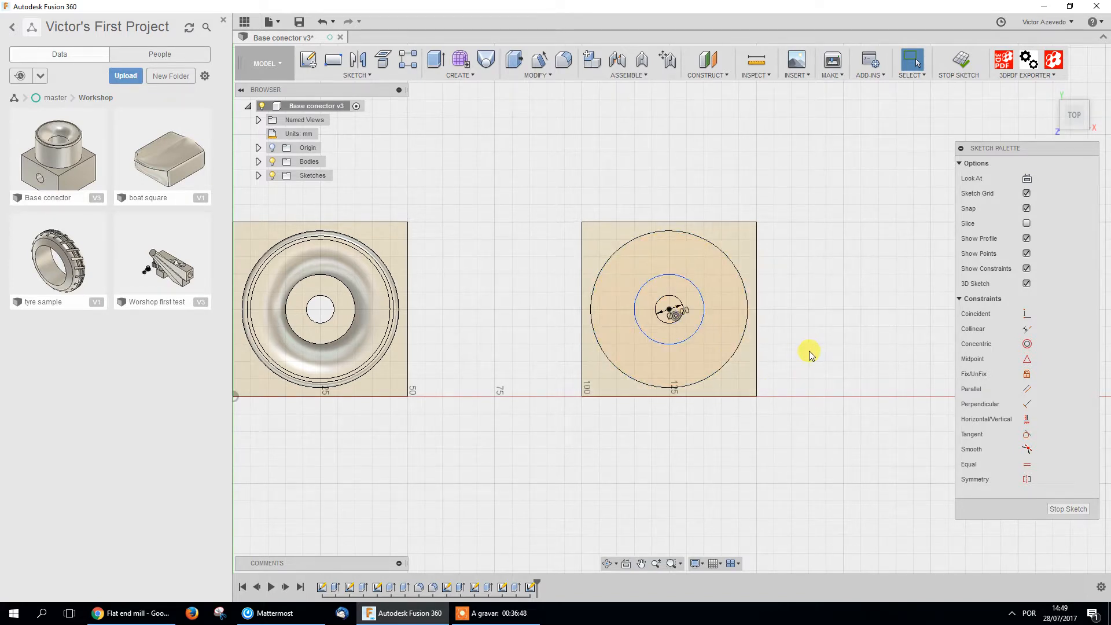
# Extrude the ring between the two circles by -20 mm as a cut into the new cylinder
pyautogui.keyDown('shift'); pyautogui.moveTo(810, 352); pyautogui.dragTo(764, 328, button='middle'); pyautogui.keyUp('shift')
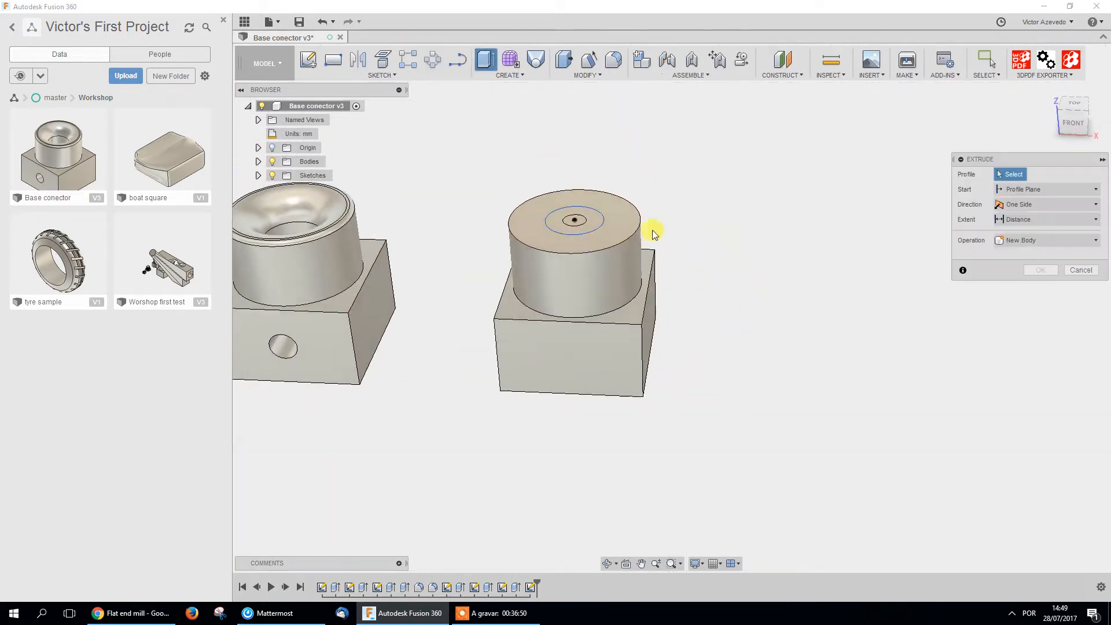
pyautogui.click(596, 223)
pyautogui.moveTo(561, 215); pyautogui.dragTo(566, 268)
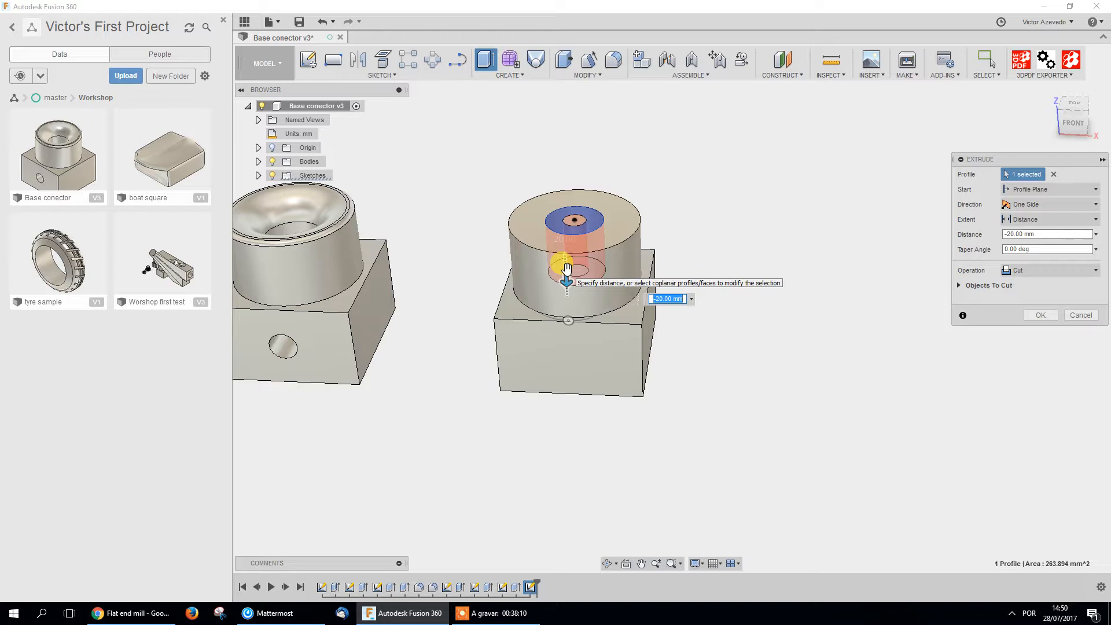
pyautogui.press('Return')
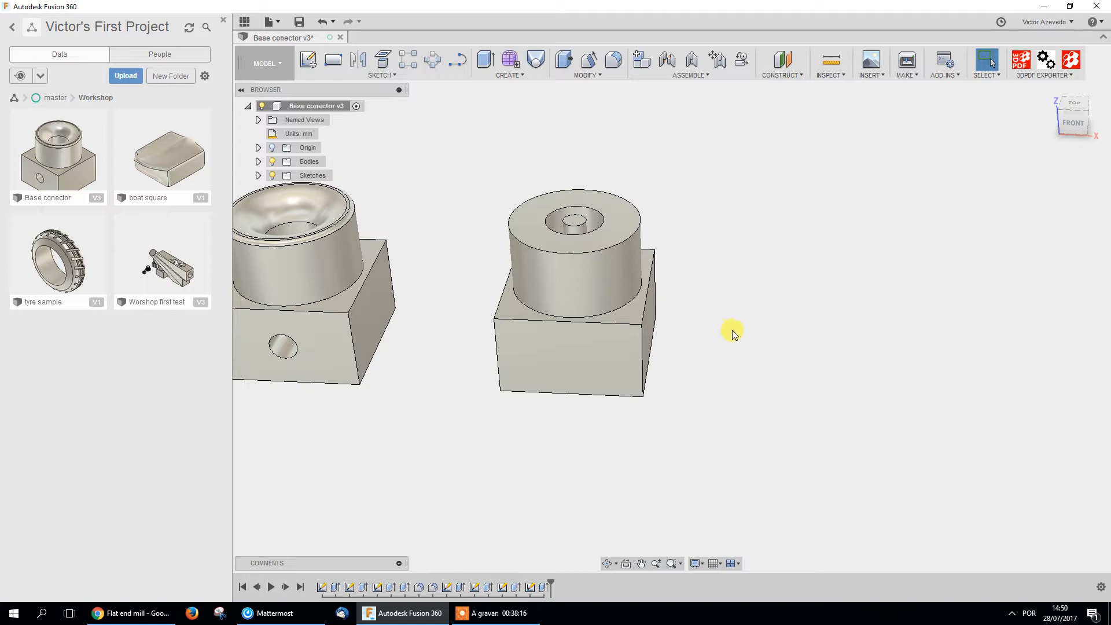
# Extrude the top face of the small centre pin downward as a cut of -60 mm through the new block
pyautogui.keyDown('shift'); pyautogui.moveTo(652, 226); pyautogui.dragTo(682, 281, button='middle'); pyautogui.keyUp('shift')
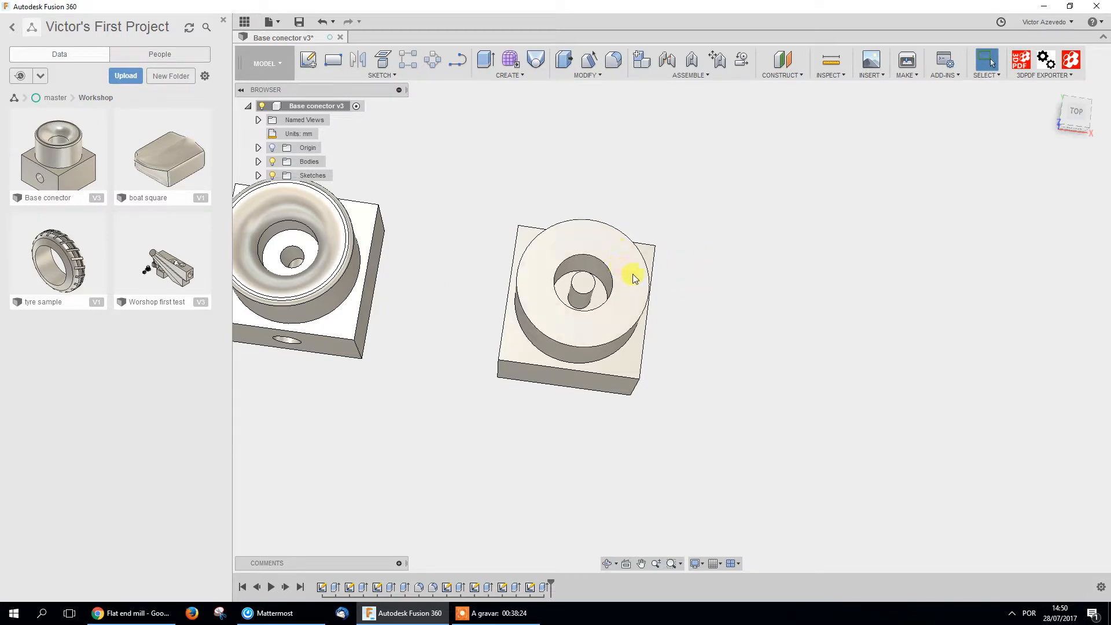
pyautogui.click(258, 175)
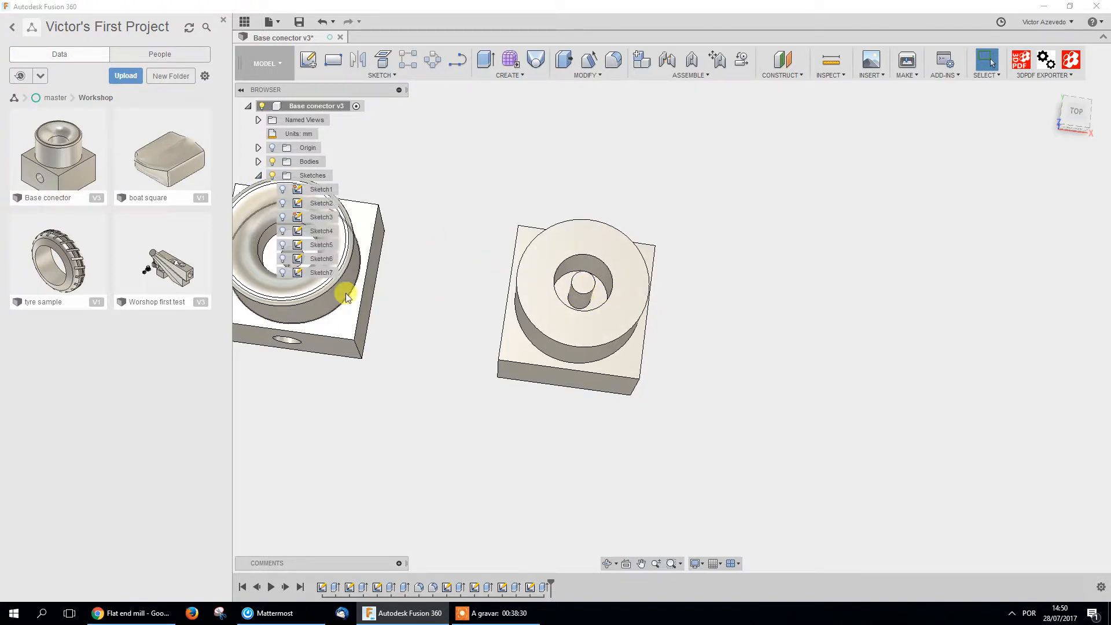
pyautogui.click(284, 277)
pyautogui.click(566, 285)
pyautogui.press('e')
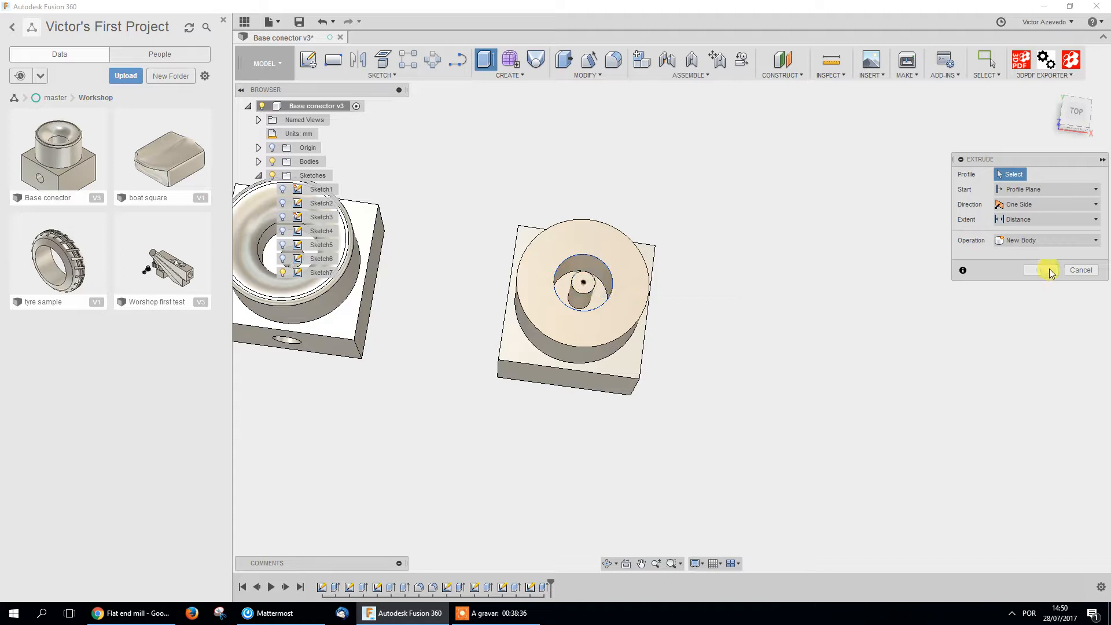
pyautogui.click(282, 272)
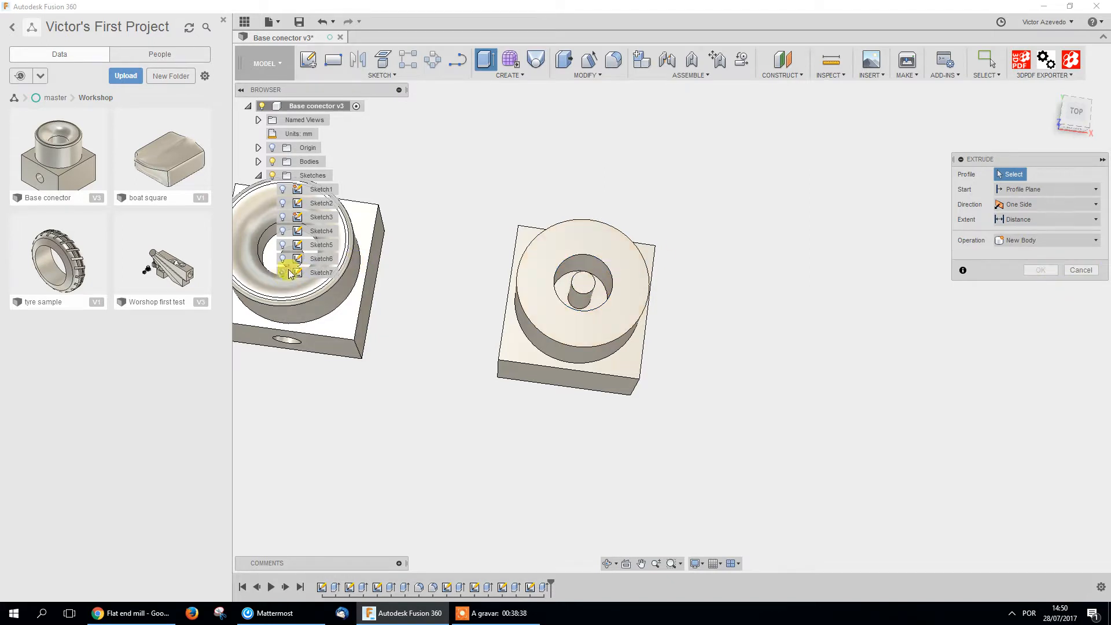
pyautogui.click(584, 285)
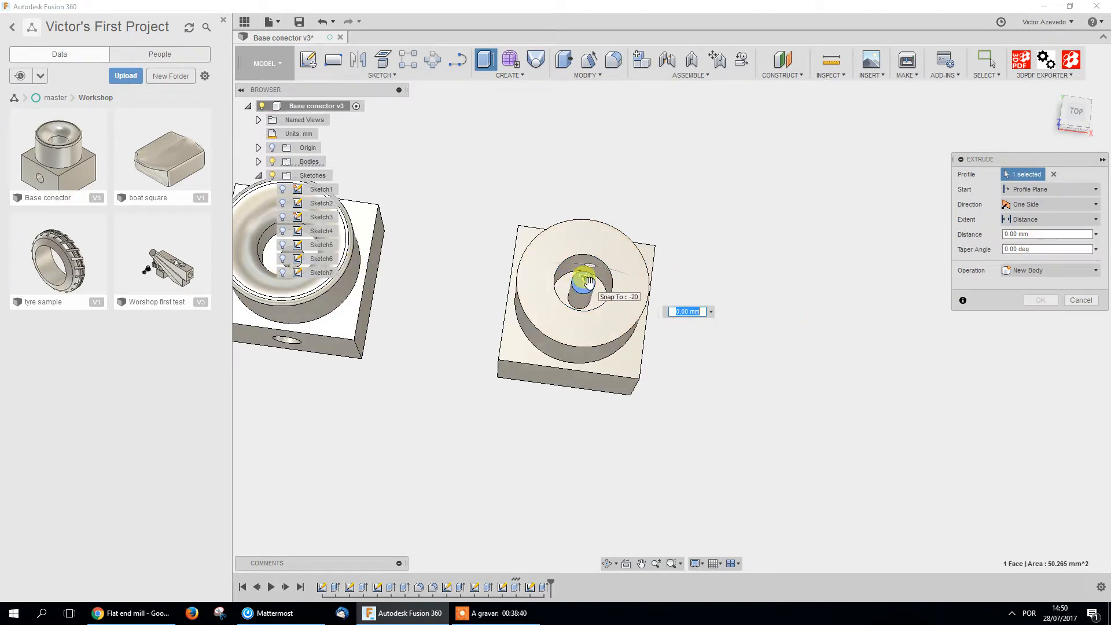
pyautogui.moveTo(588, 284); pyautogui.dragTo(574, 324)
pyautogui.keyDown('shift'); pyautogui.moveTo(633, 386); pyautogui.dragTo(651, 284, button='middle'); pyautogui.keyUp('shift')
# Set the centre cut's extent to To Object, ending at the new block's bottom face, and apply it
pyautogui.click(1041, 219)
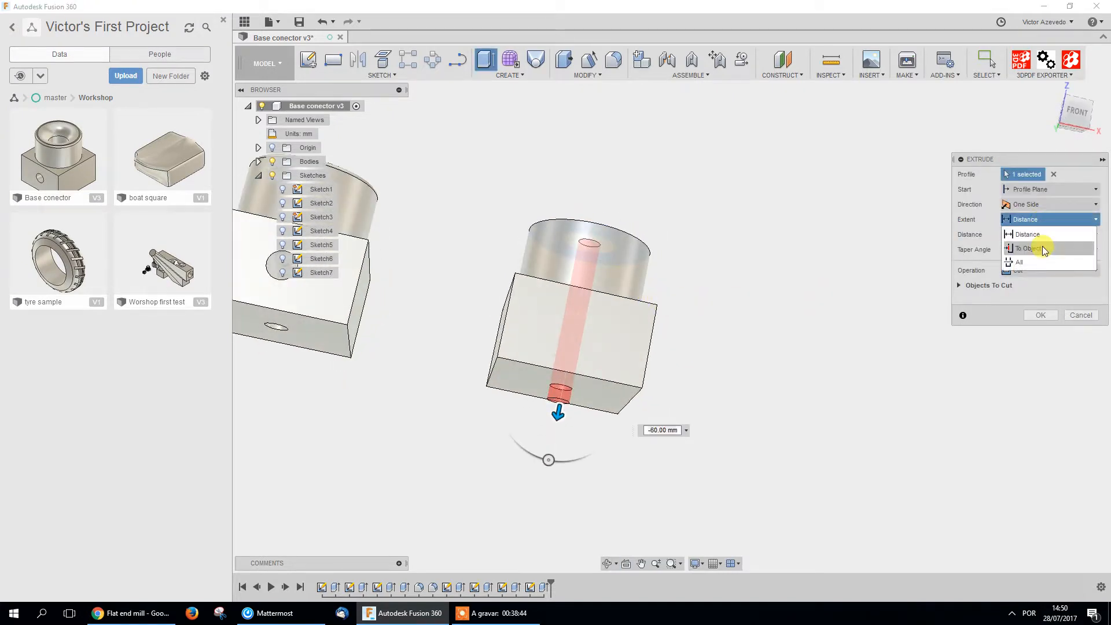
pyautogui.click(1038, 247)
pyautogui.click(566, 388)
pyautogui.keyDown('shift'); pyautogui.moveTo(662, 171); pyautogui.dragTo(588, 208, button='middle'); pyautogui.keyUp('shift')
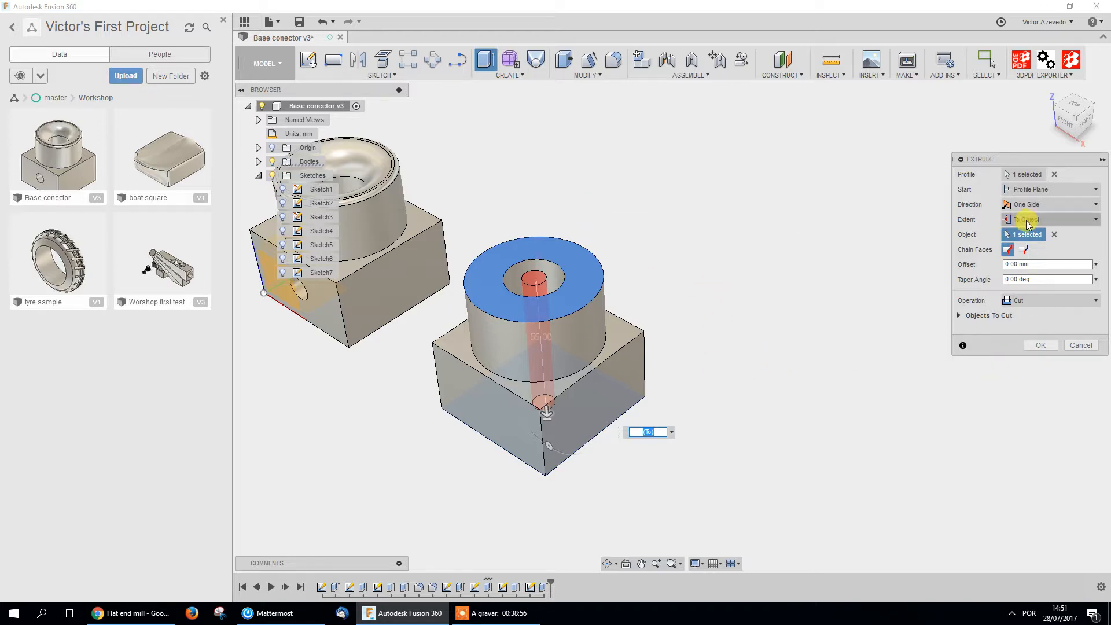
pyautogui.keyDown('shift'); pyautogui.moveTo(574, 485); pyautogui.dragTo(600, 407, button='middle'); pyautogui.keyUp('shift')
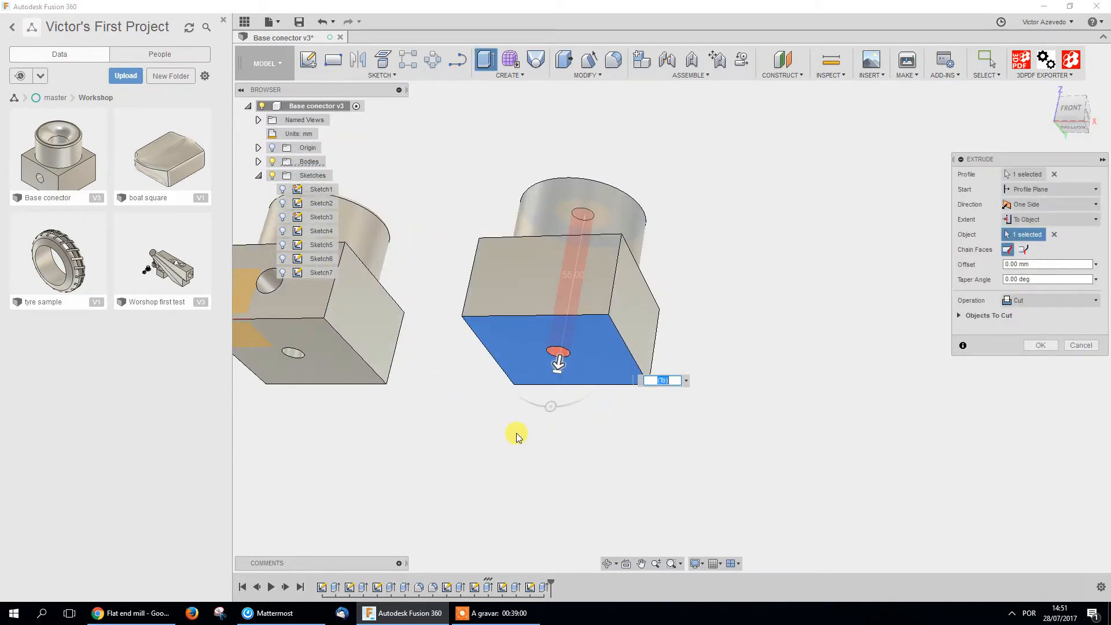
pyautogui.keyDown('shift'); pyautogui.moveTo(505, 487); pyautogui.dragTo(579, 377, button='middle'); pyautogui.keyUp('shift')
pyautogui.click(1041, 344)
pyautogui.keyDown('shift'); pyautogui.moveTo(1042, 340); pyautogui.dragTo(706, 280, button='middle'); pyautogui.keyUp('shift')
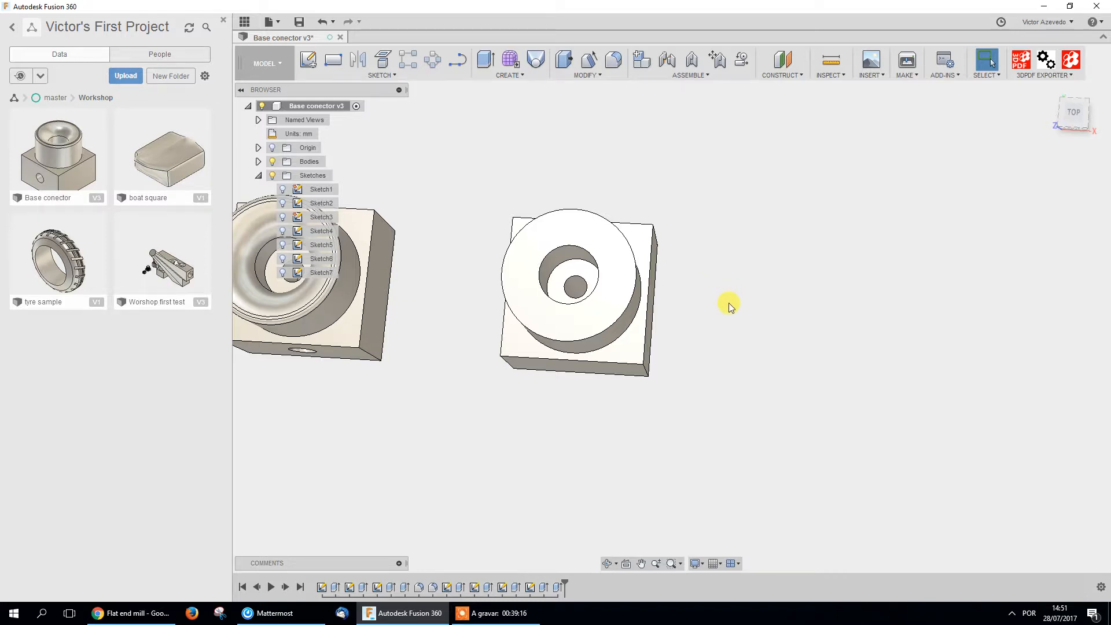
# Fillet the top inner edge of the new cylinder's 20 mm recess with a 10 mm radius
pyautogui.keyDown('shift'); pyautogui.moveTo(603, 398); pyautogui.dragTo(565, 380, button='middle'); pyautogui.keyUp('shift')
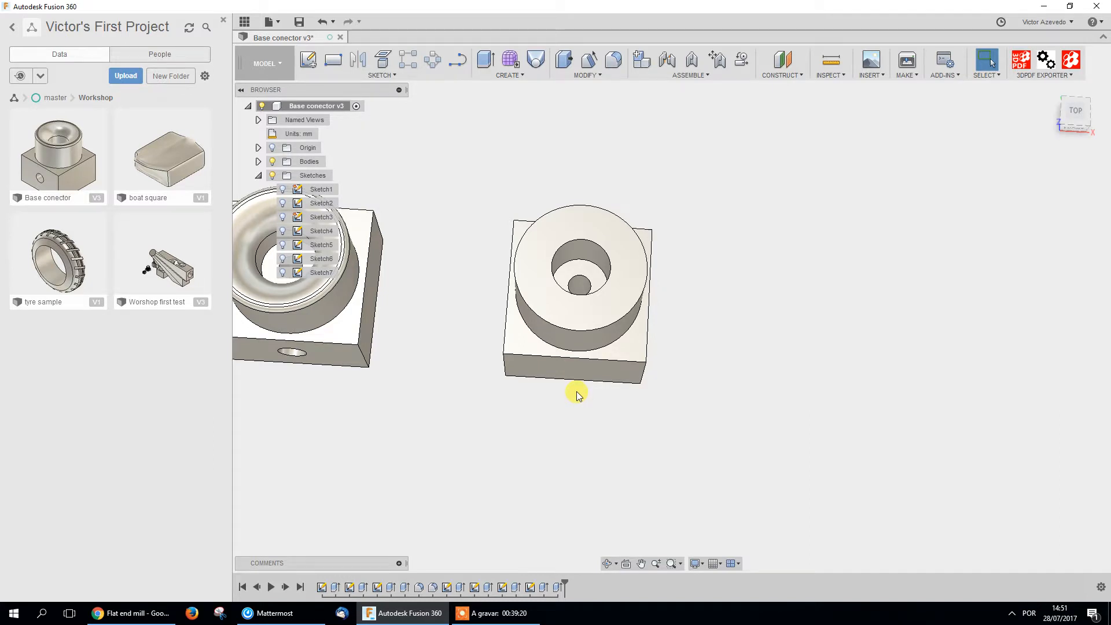
pyautogui.press('f')
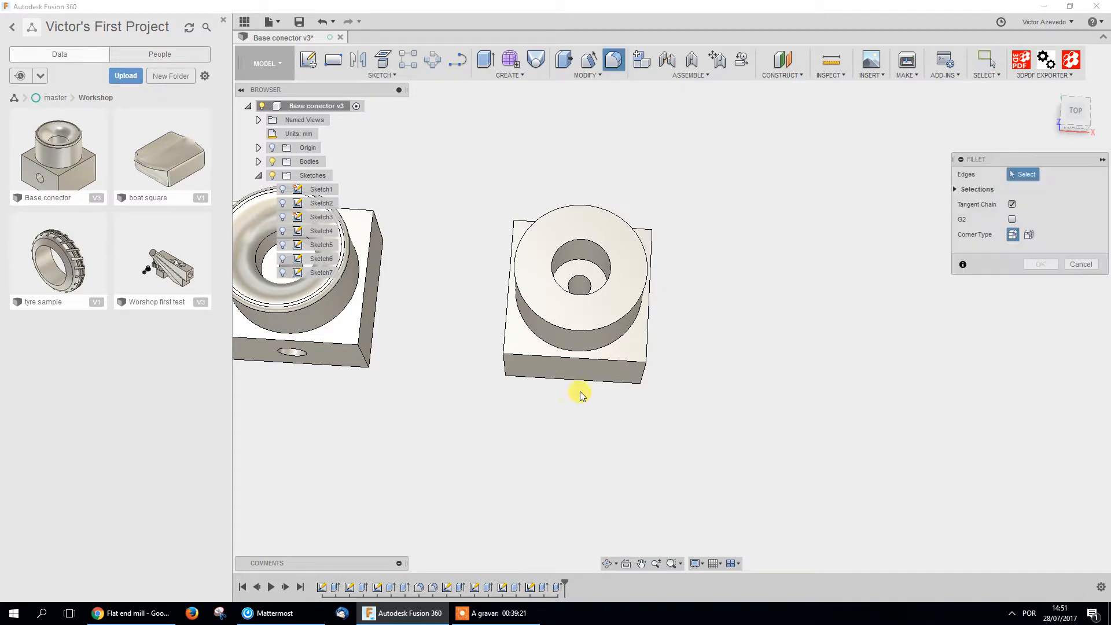
pyautogui.click(610, 260)
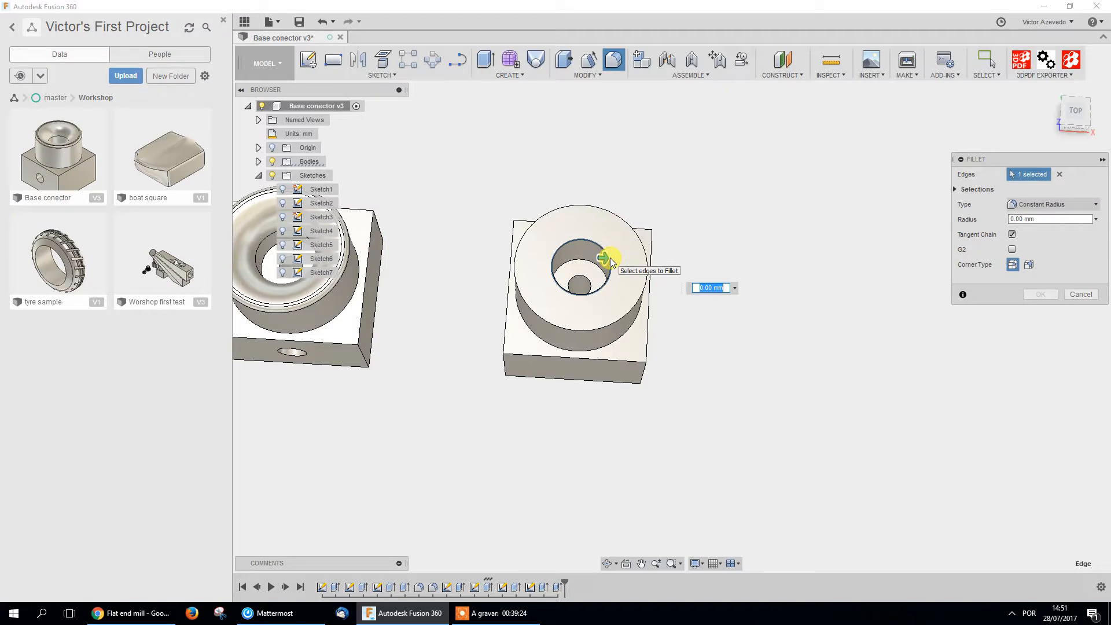
pyautogui.write('10')
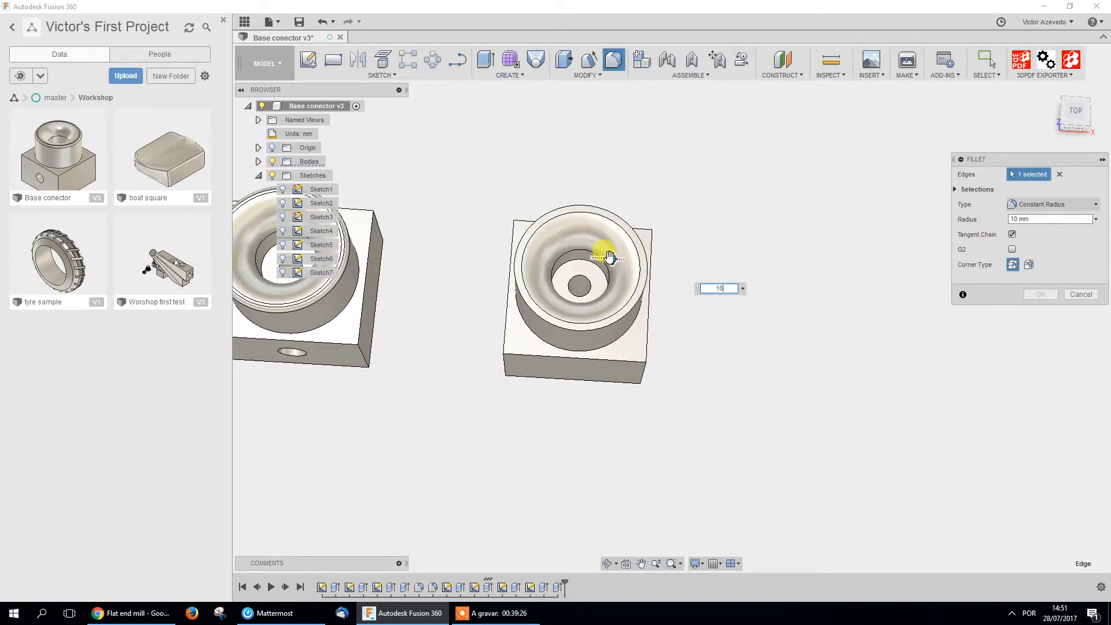
pyautogui.press('Return')
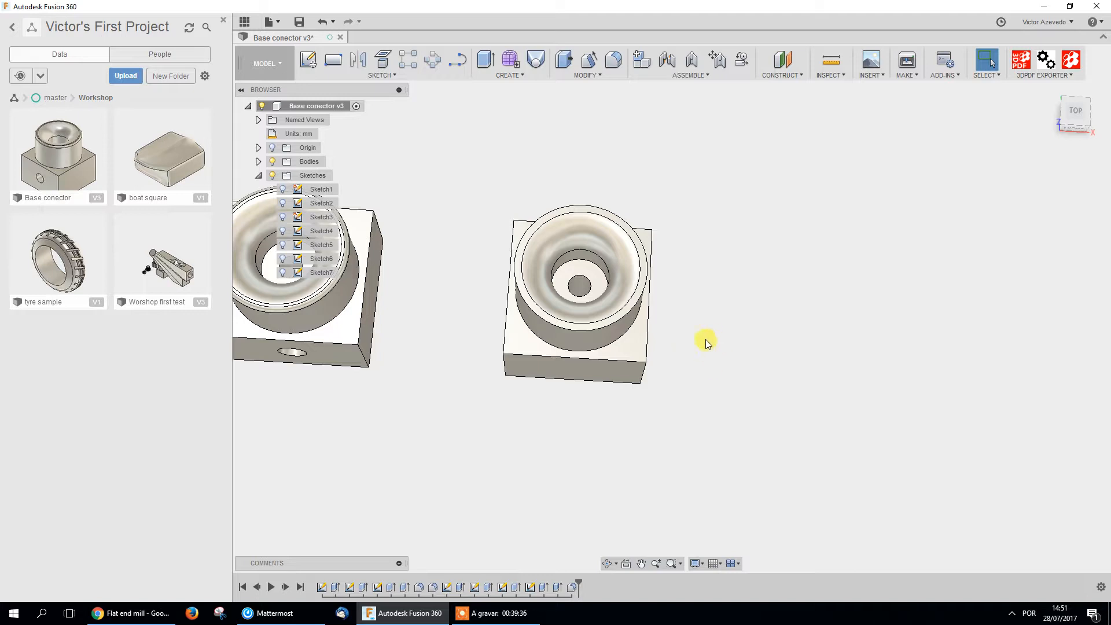
# Fillet the outer top edge of the new cylinder with a 1.5 mm radius
pyautogui.press('f')
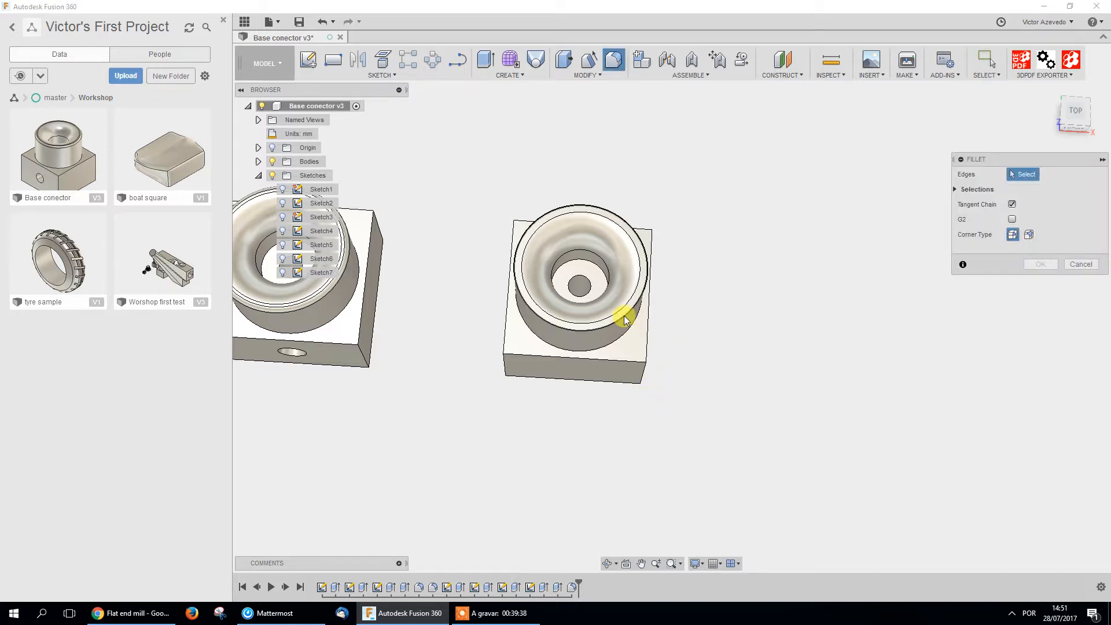
pyautogui.click(625, 319)
pyautogui.write('1.5')
pyautogui.press('Return')
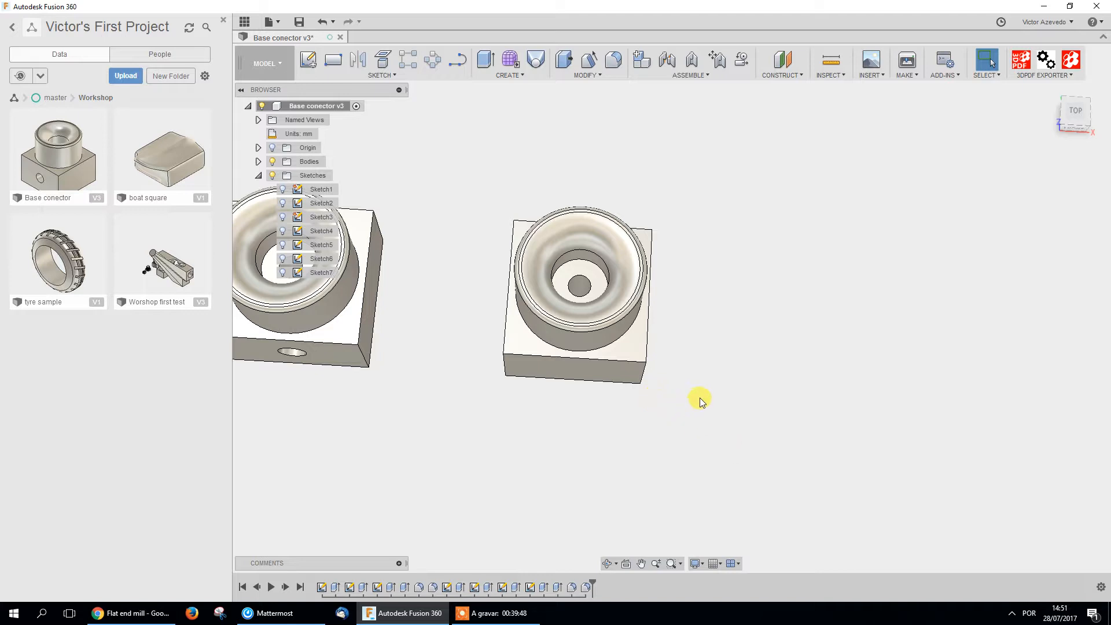
# Sketch a 10 mm diameter circle at the centre of the new block's front face
pyautogui.keyDown('shift'); pyautogui.moveTo(751, 329); pyautogui.dragTo(736, 273, button='middle'); pyautogui.keyUp('shift')
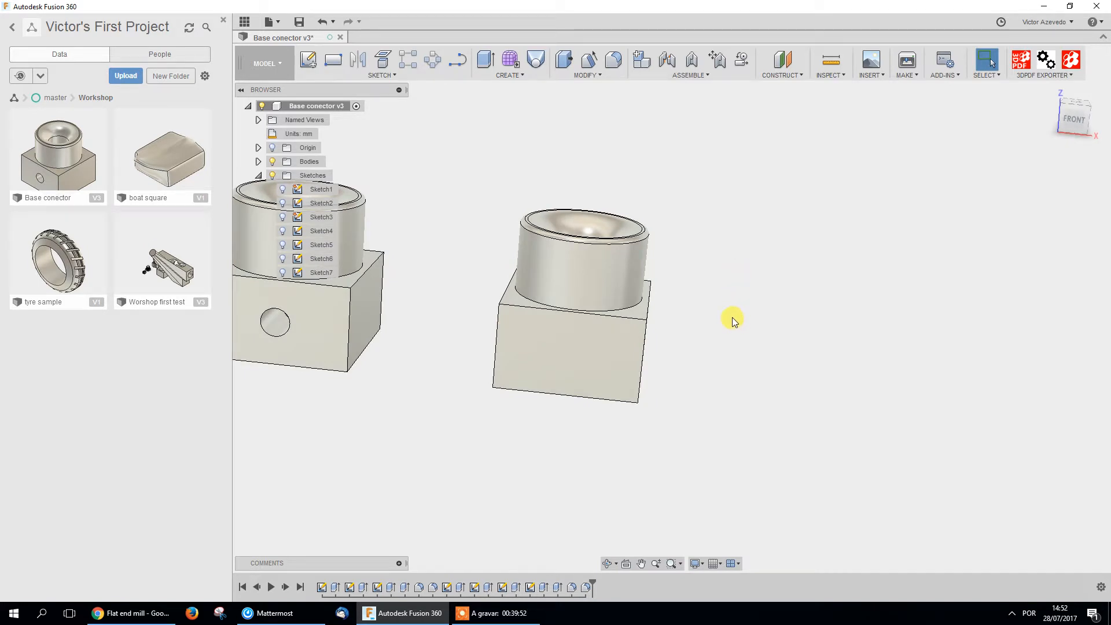
pyautogui.press('c')
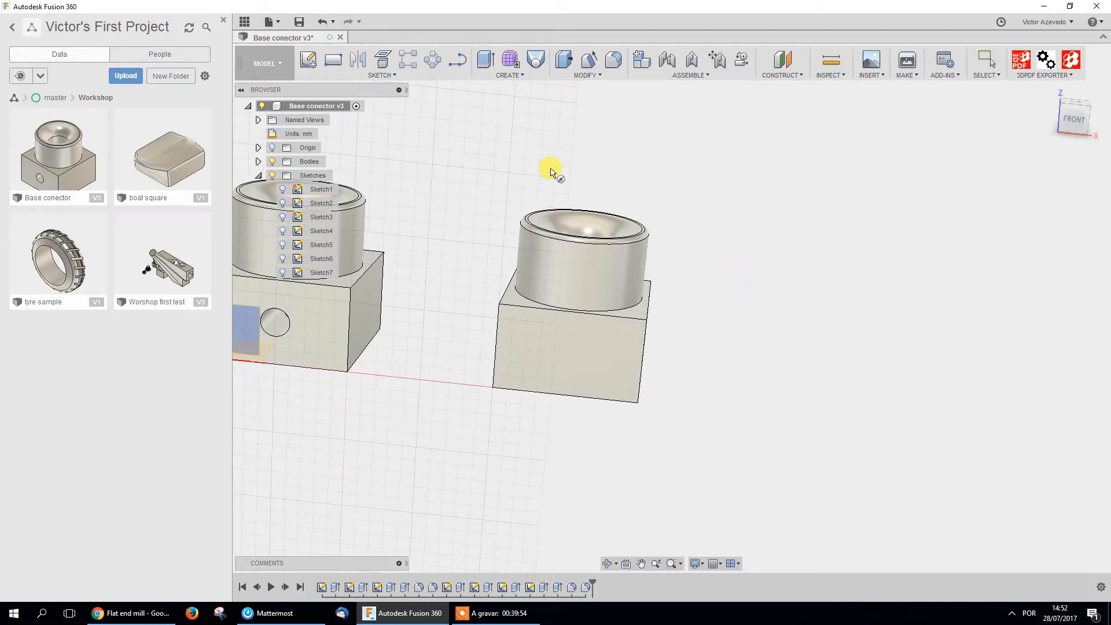
pyautogui.click(570, 354)
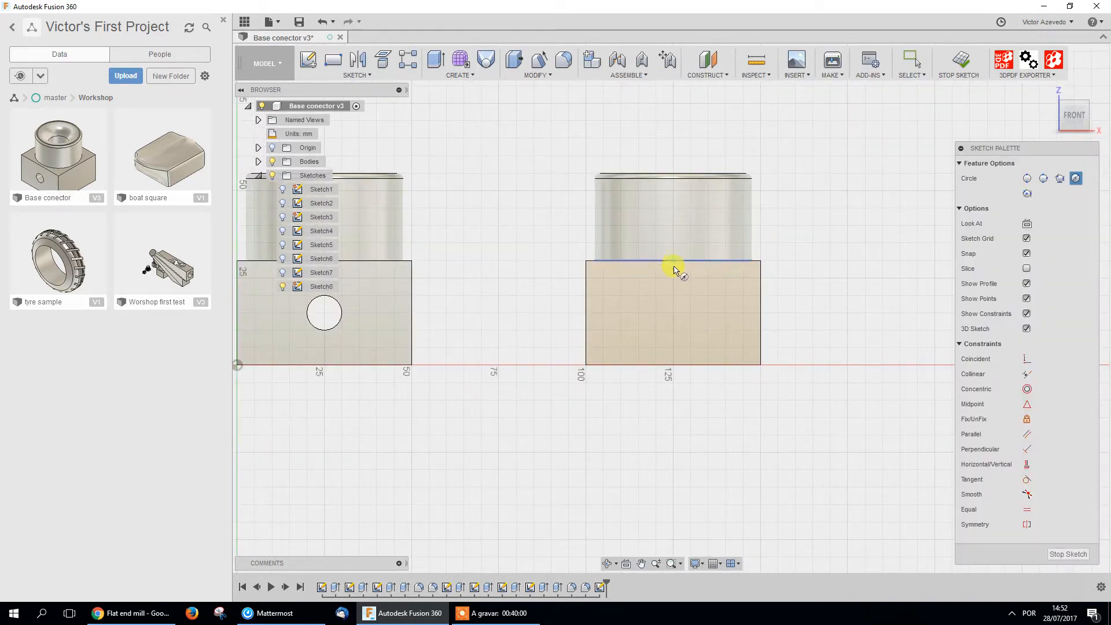
pyautogui.click(672, 313)
pyautogui.write('10')
pyautogui.press('Tab')
pyautogui.press('Return')
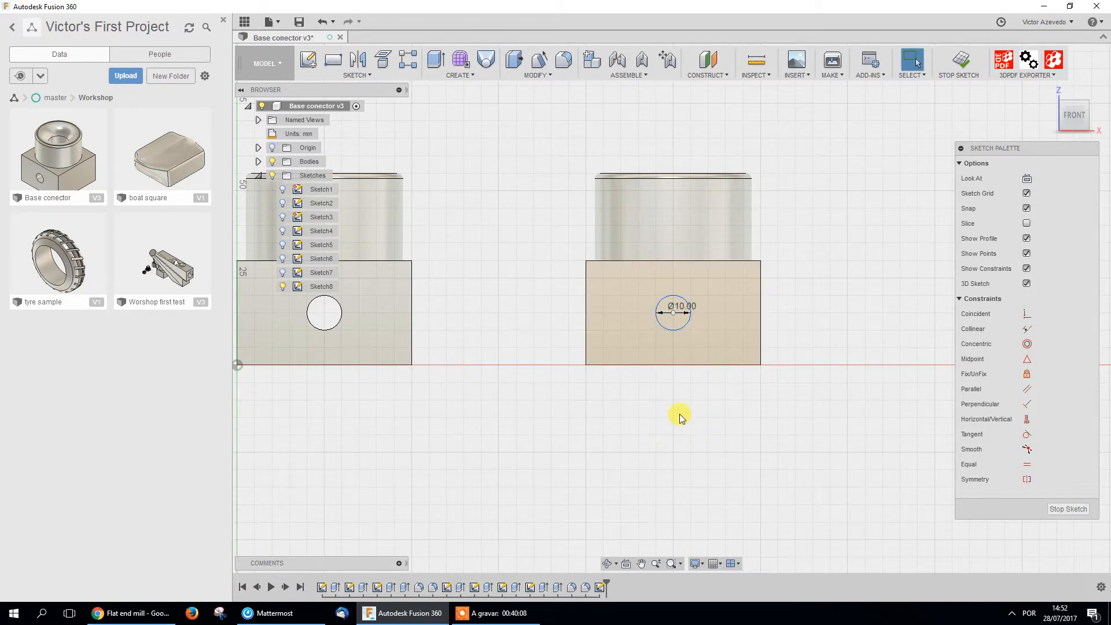
# Extrude the 10 mm circle as a cut with To Object extent, ending at the new block's back face
pyautogui.keyDown('shift'); pyautogui.moveTo(673, 441); pyautogui.dragTo(675, 436, button='middle'); pyautogui.keyUp('shift')
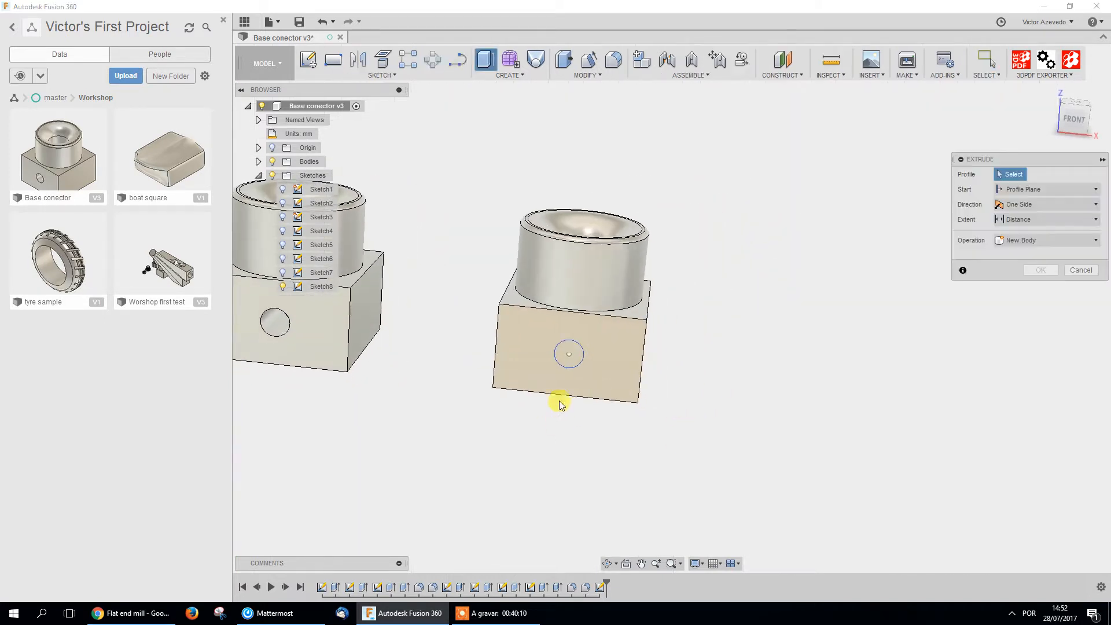
pyautogui.click(568, 359)
pyautogui.moveTo(568, 355); pyautogui.dragTo(598, 305)
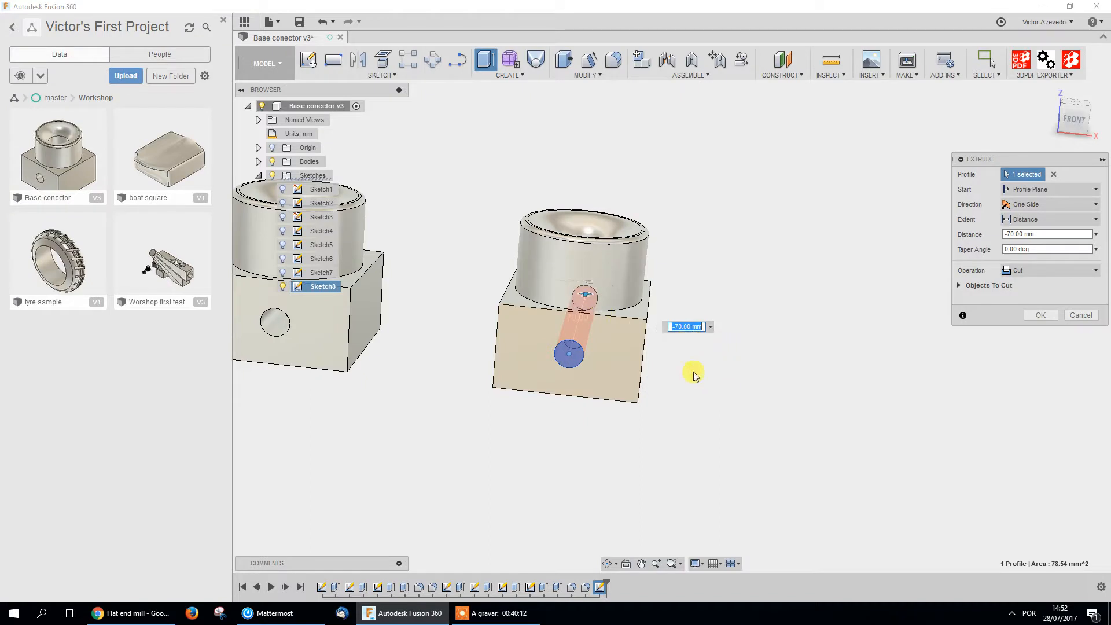
pyautogui.keyDown('shift'); pyautogui.moveTo(692, 372); pyautogui.dragTo(570, 409, button='middle'); pyautogui.keyUp('shift')
pyautogui.click(1025, 221)
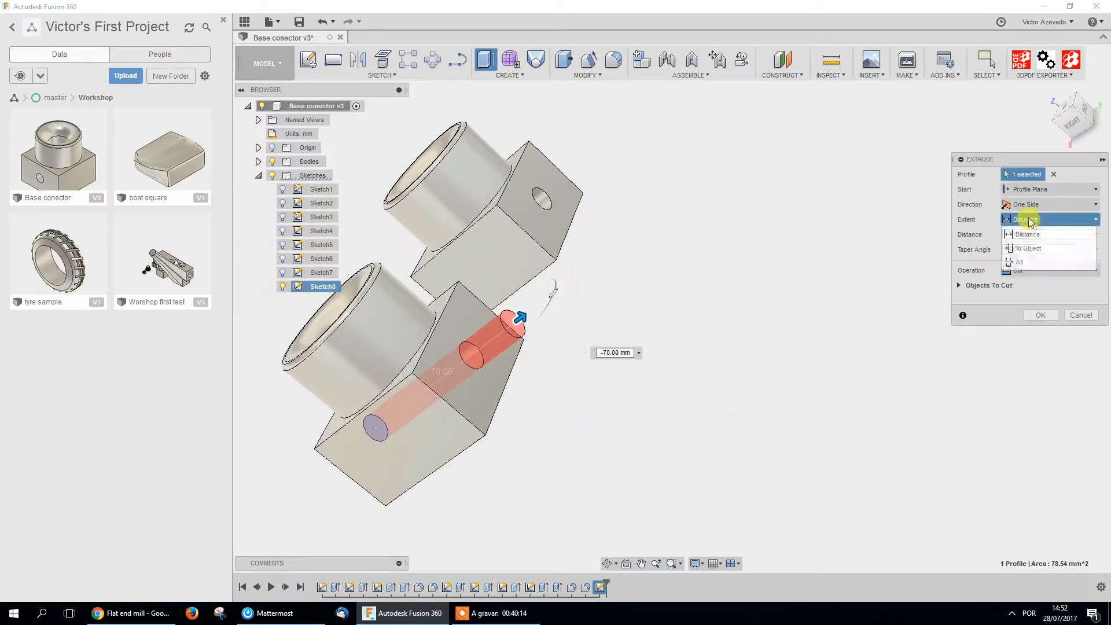
pyautogui.click(1024, 243)
pyautogui.click(485, 359)
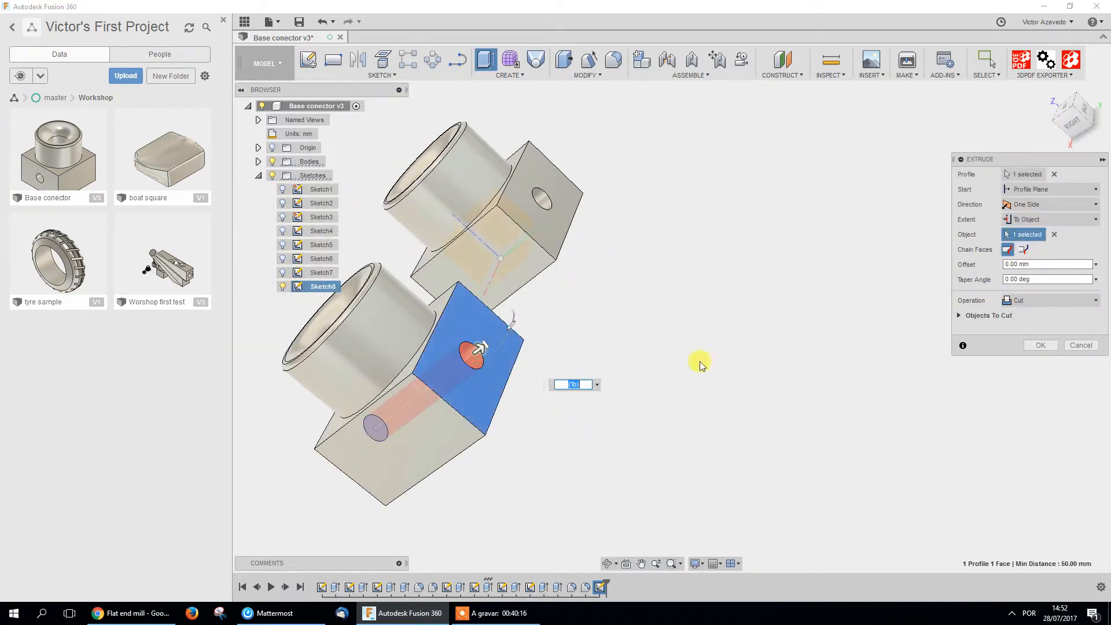
pyautogui.click(1038, 348)
pyautogui.keyDown('shift'); pyautogui.moveTo(486, 471); pyautogui.dragTo(608, 487, button='middle'); pyautogui.keyUp('shift')
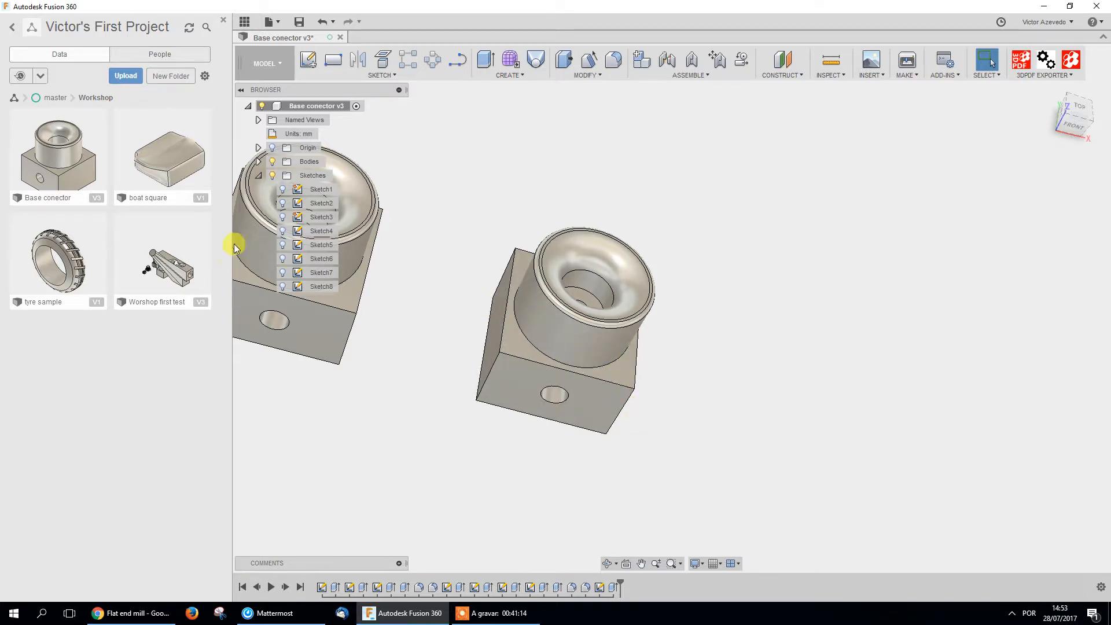
pyautogui.click(258, 176)
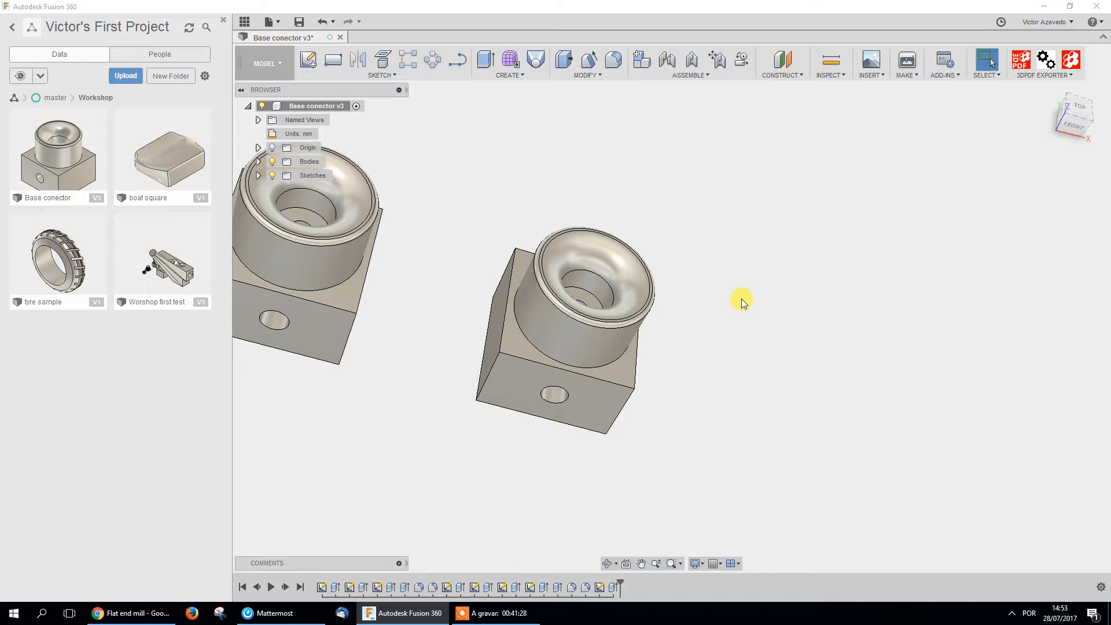
# Measure the new block's vertical front edge and the angle between it and the top front edge
pyautogui.moveTo(661, 360); pyautogui.dragTo(725, 379, button='middle')
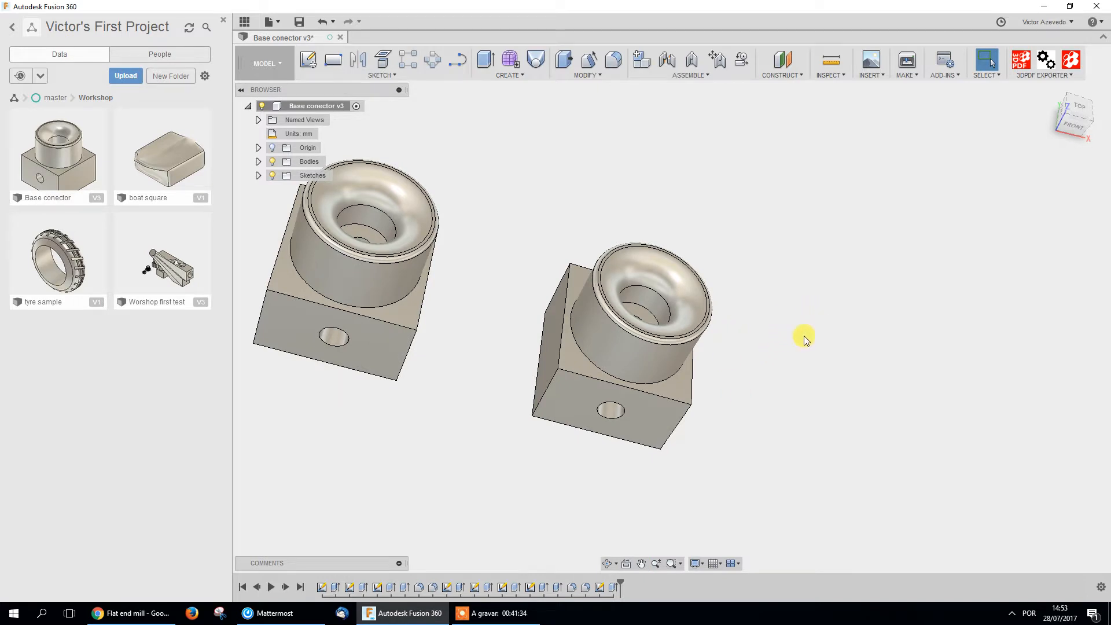
pyautogui.keyDown('shift'); pyautogui.moveTo(737, 430); pyautogui.dragTo(702, 377, button='middle'); pyautogui.keyUp('shift')
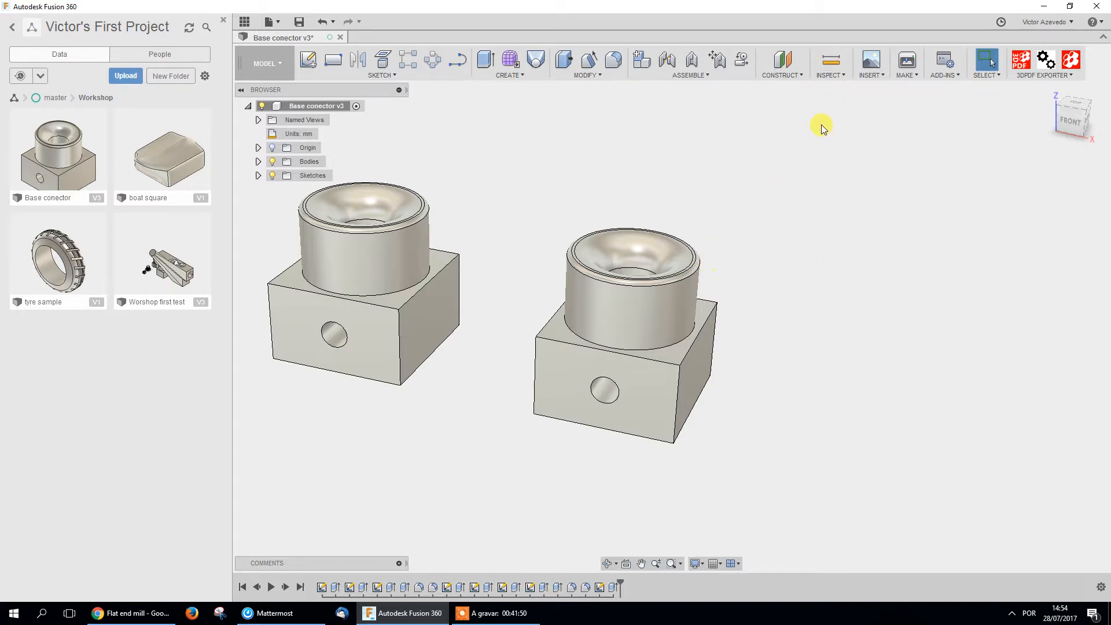
pyautogui.click(834, 62)
pyautogui.click(676, 384)
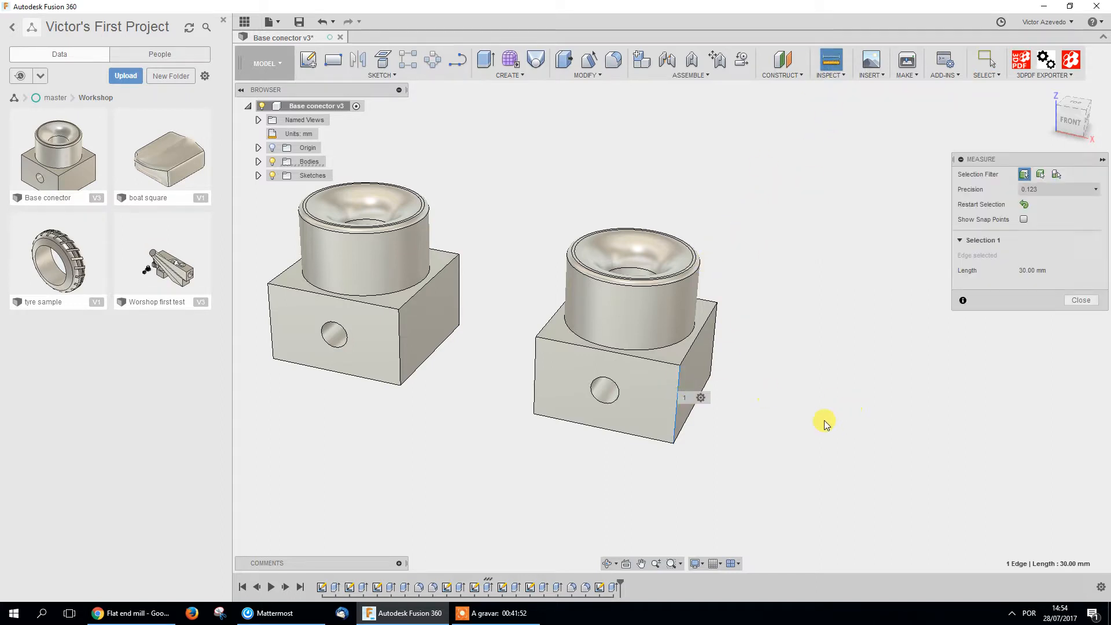
pyautogui.keyDown('shift'); pyautogui.moveTo(723, 457); pyautogui.dragTo(685, 460, button='middle'); pyautogui.keyUp('shift')
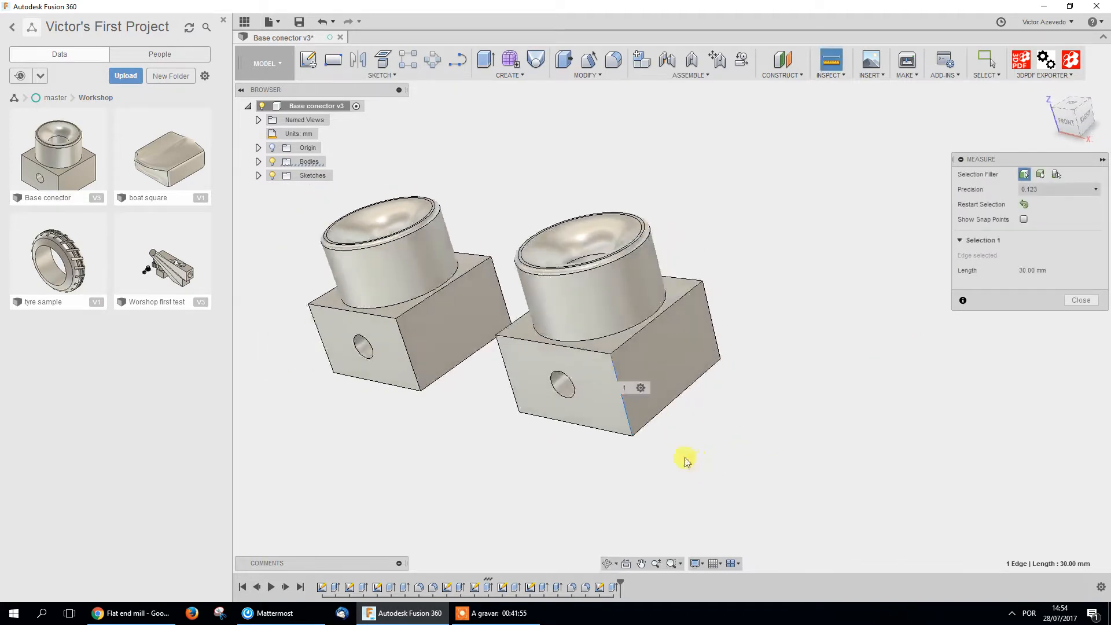
pyautogui.click(585, 353)
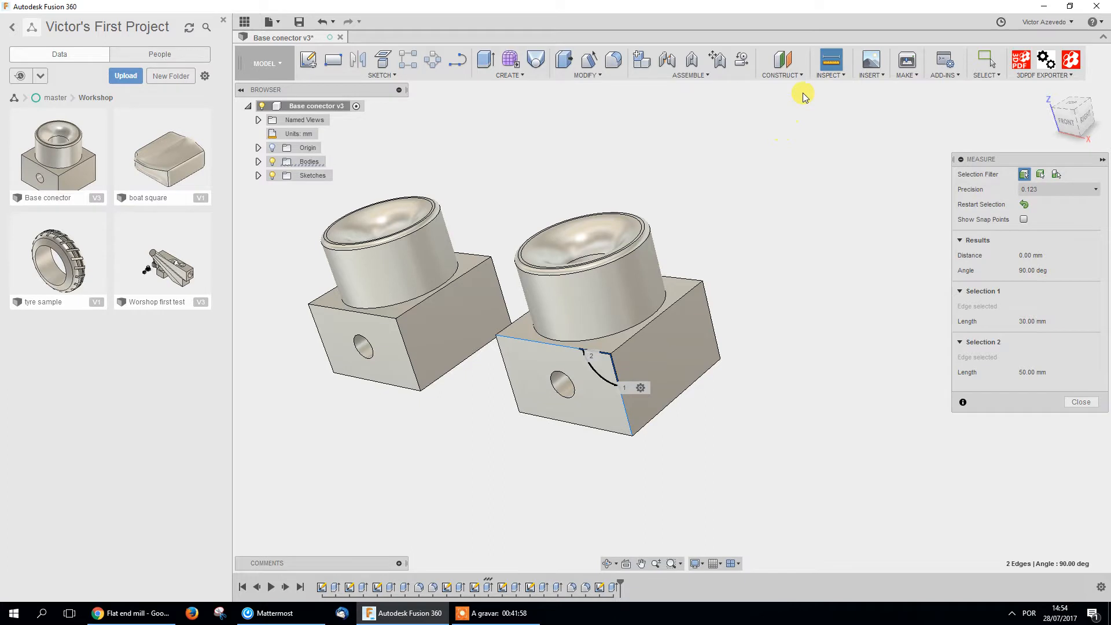
# Measure the distance between the top and bottom edges of the new block's front face
pyautogui.click(831, 68)
pyautogui.click(601, 352)
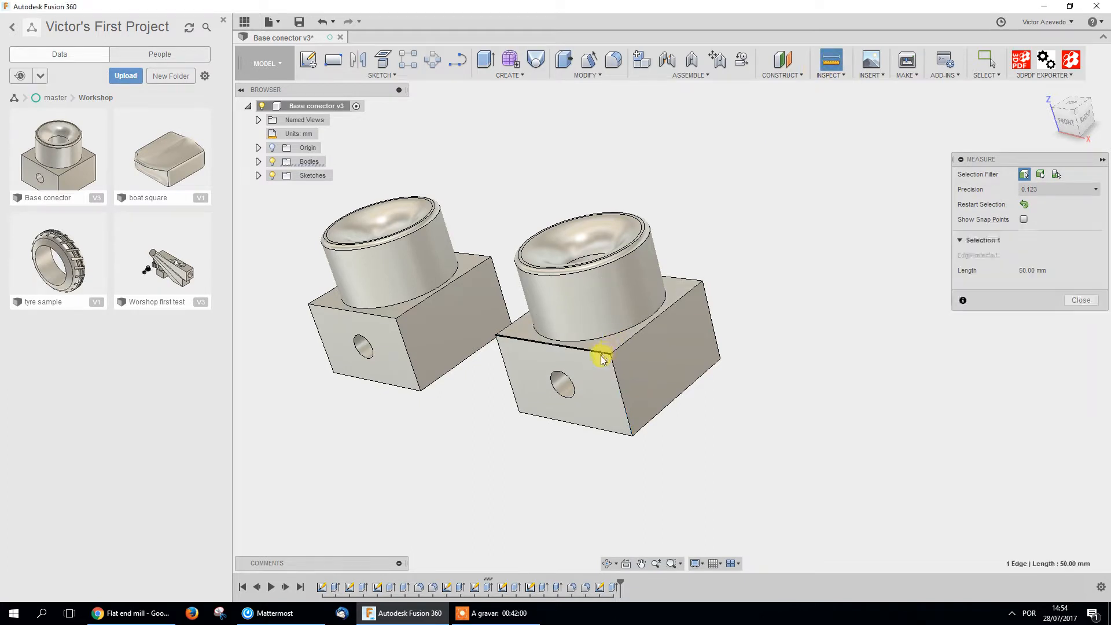
pyautogui.click(602, 429)
pyautogui.keyDown('shift'); pyautogui.moveTo(705, 457); pyautogui.dragTo(536, 457, button='middle'); pyautogui.keyUp('shift')
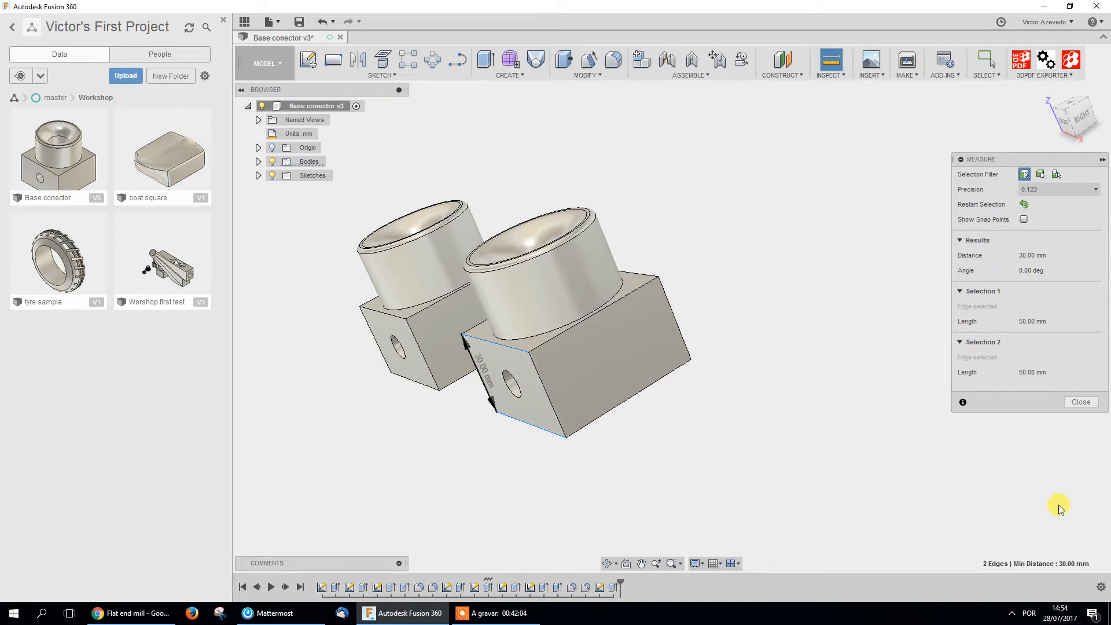
pyautogui.click(1090, 401)
pyautogui.keyDown('shift'); pyautogui.moveTo(508, 467); pyautogui.dragTo(549, 493, button='middle'); pyautogui.keyUp('shift')
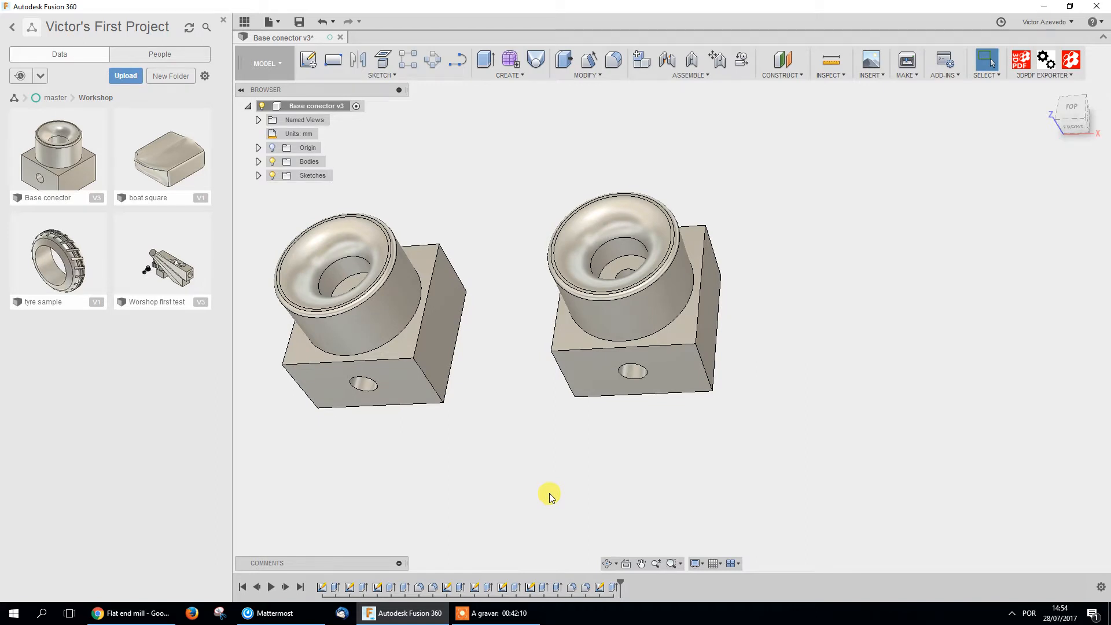
pyautogui.moveTo(495, 376); pyautogui.dragTo(421, 437, button='middle')
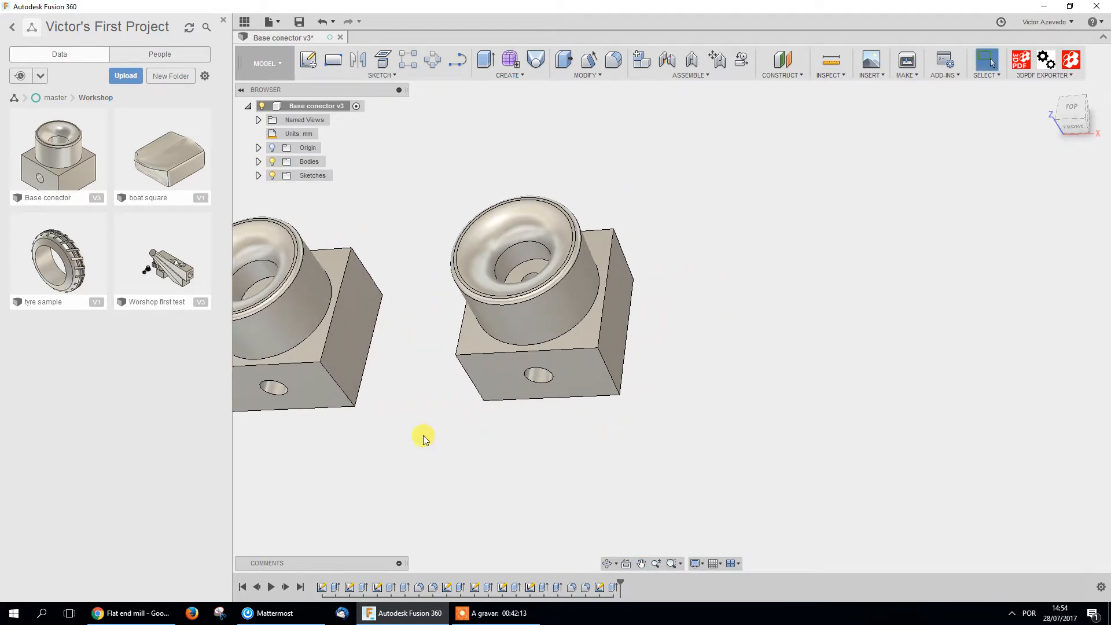
# Save the Base conector design with the version description "User Saved" and create a new empty design
pyautogui.click(301, 26)
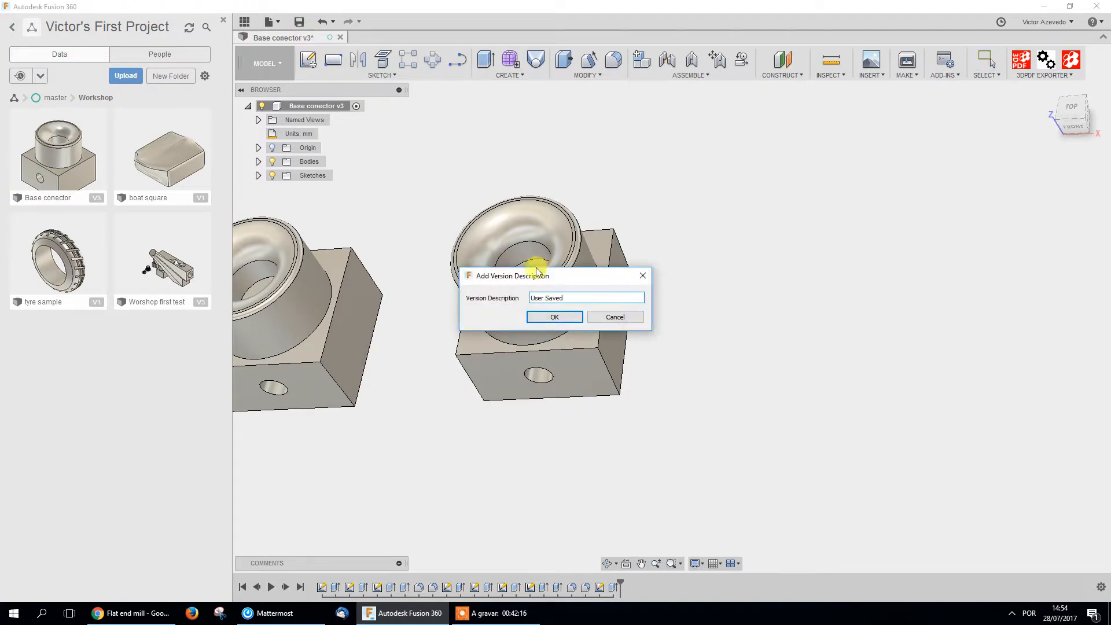
pyautogui.click(551, 318)
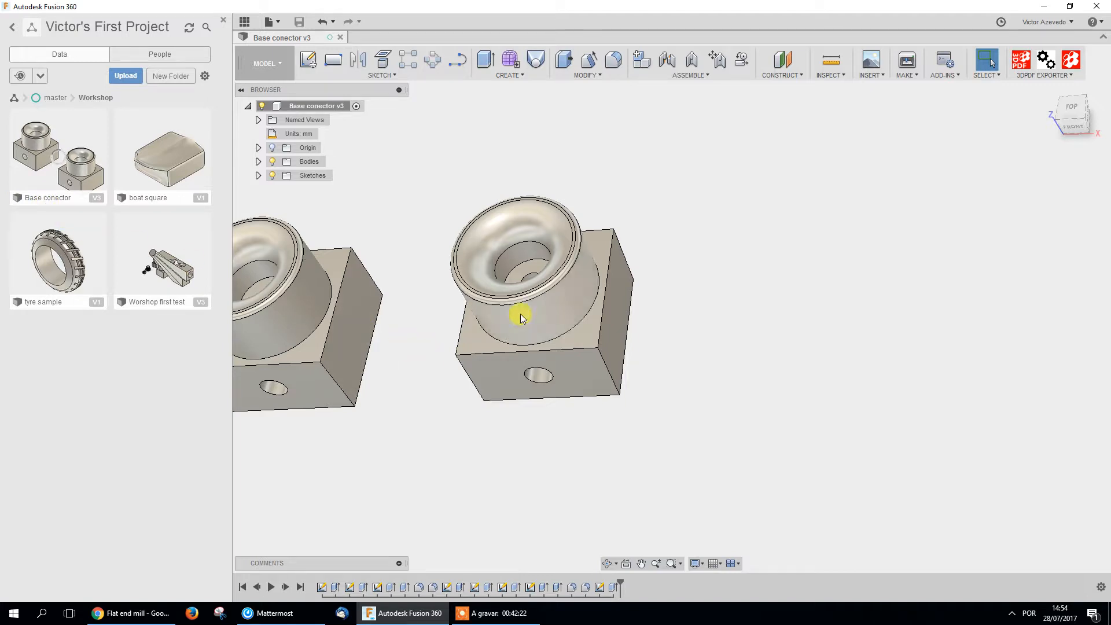
pyautogui.click(269, 21)
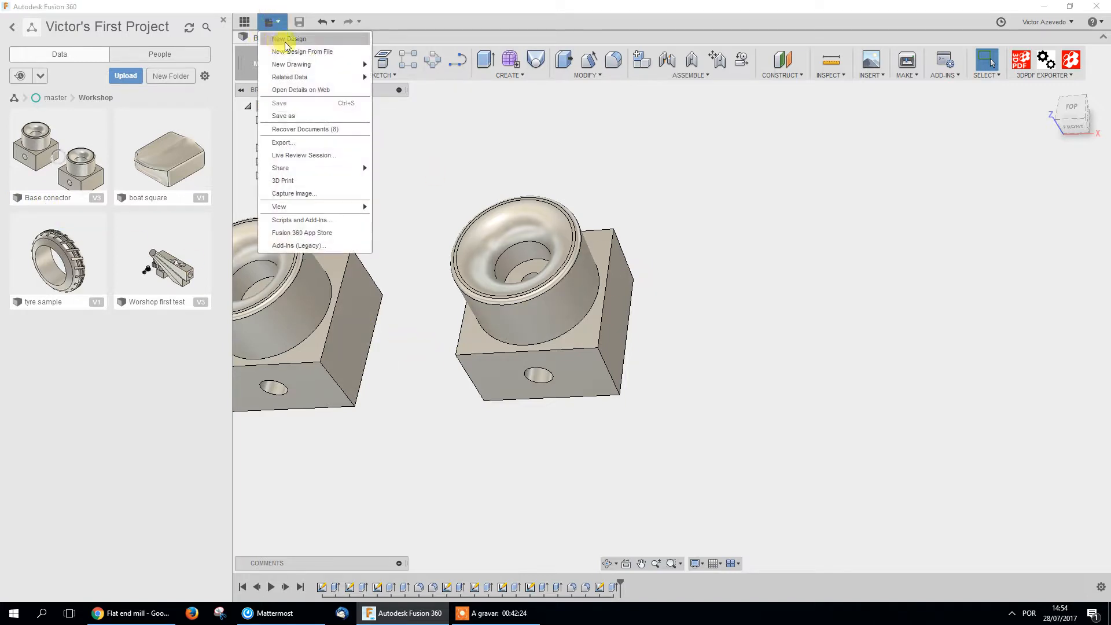
pyautogui.click(296, 48)
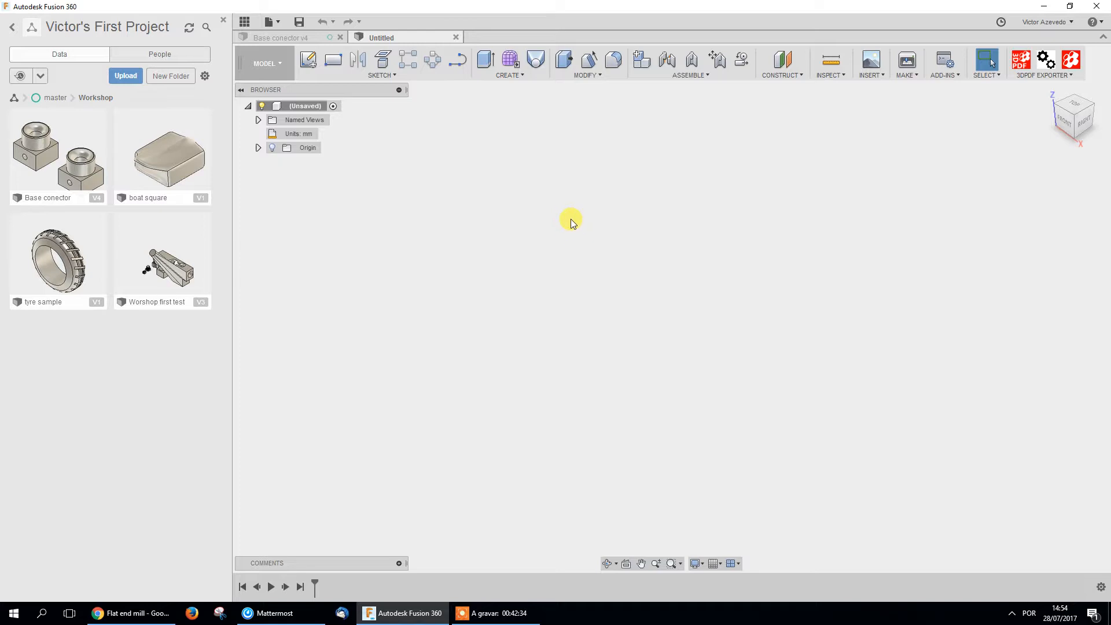
# Return to the Base conector design, dimension the diameter of the middle circle in Sketch7, and finish the sketch
pyautogui.click(311, 36)
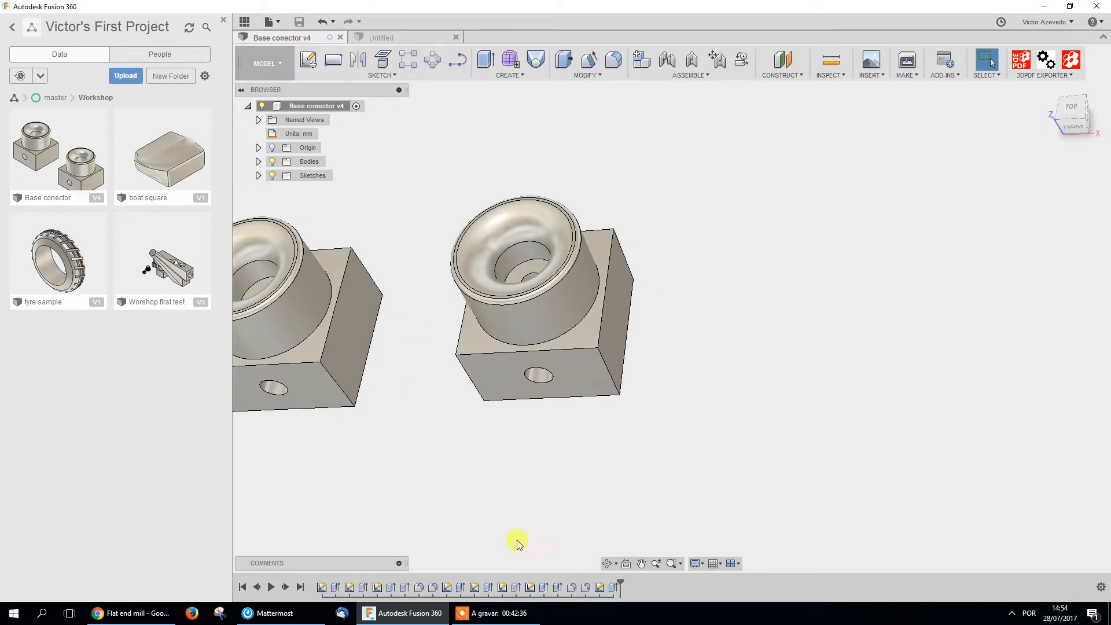
pyautogui.doubleClick(530, 586)
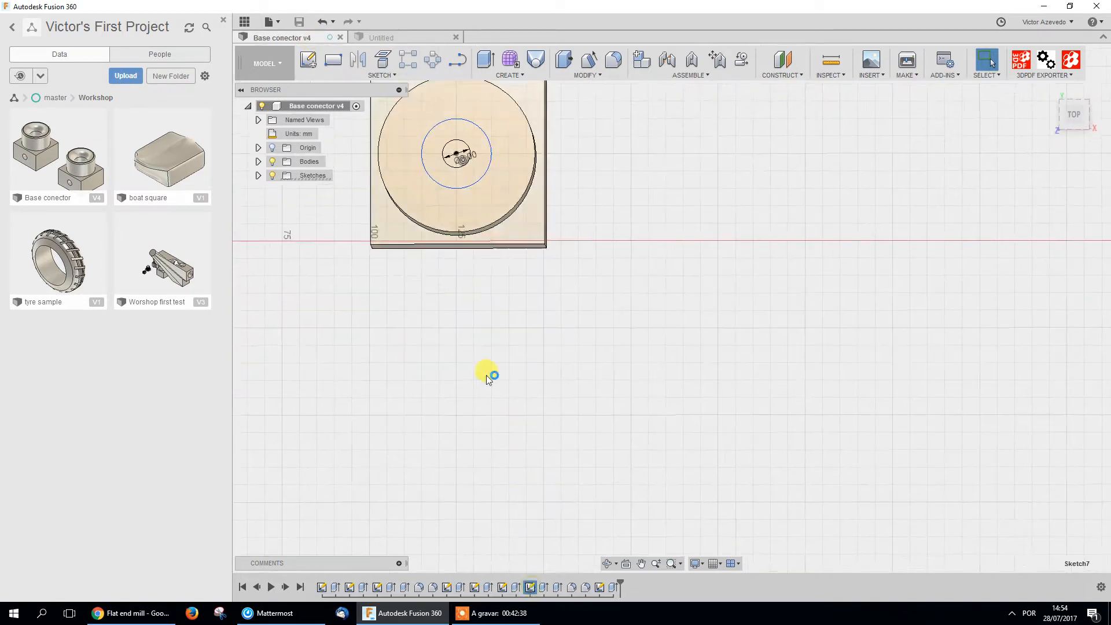
pyautogui.click(479, 132)
pyautogui.press('d')
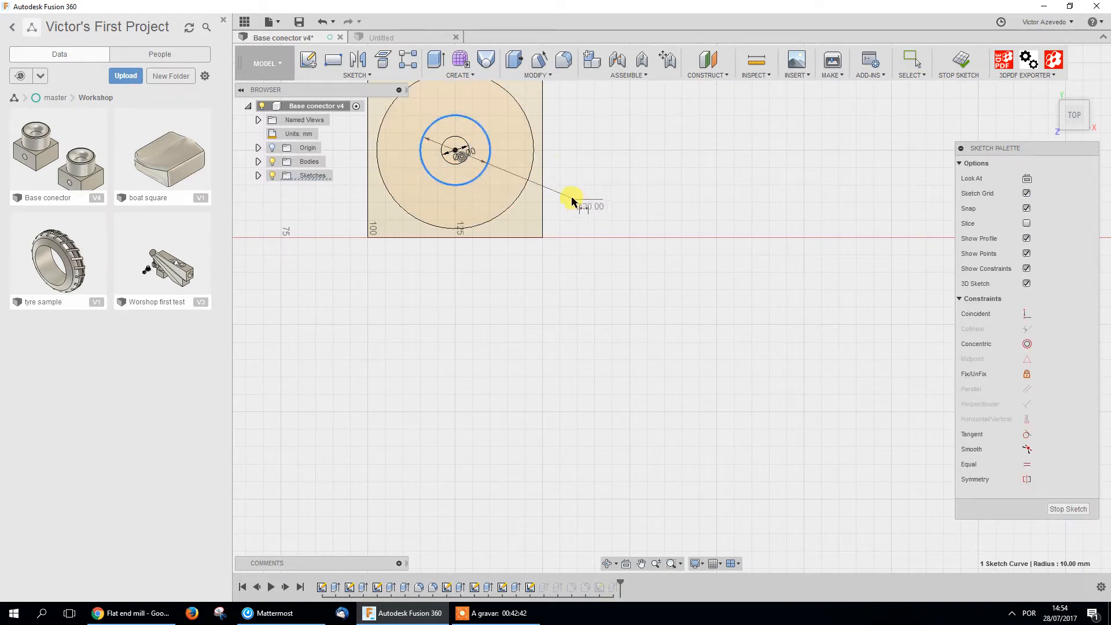
pyautogui.click(486, 152)
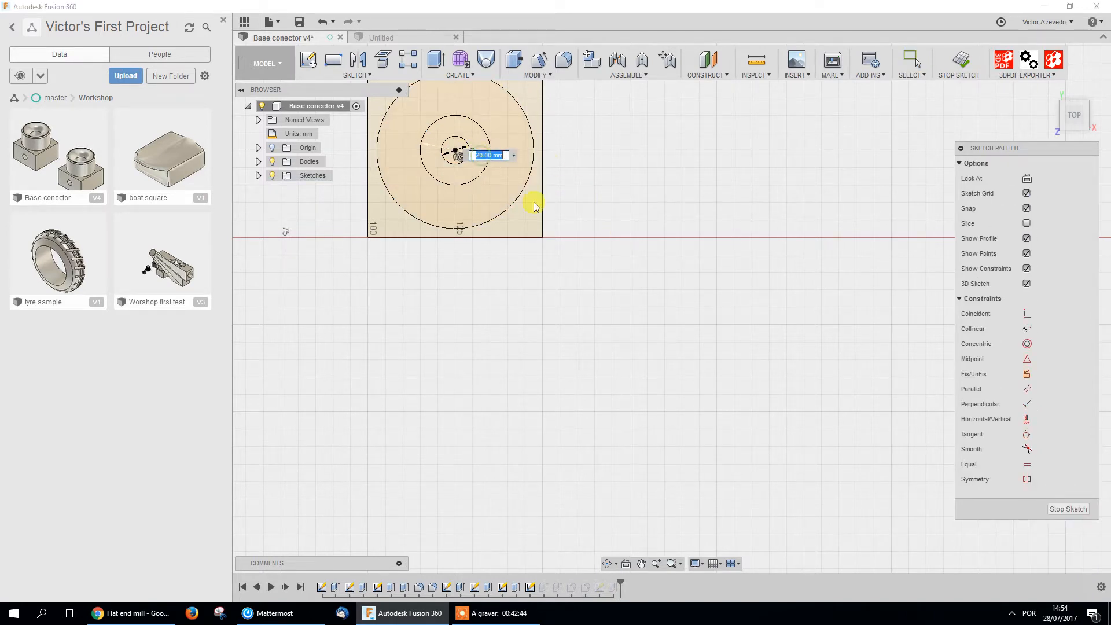
pyautogui.click(1048, 501)
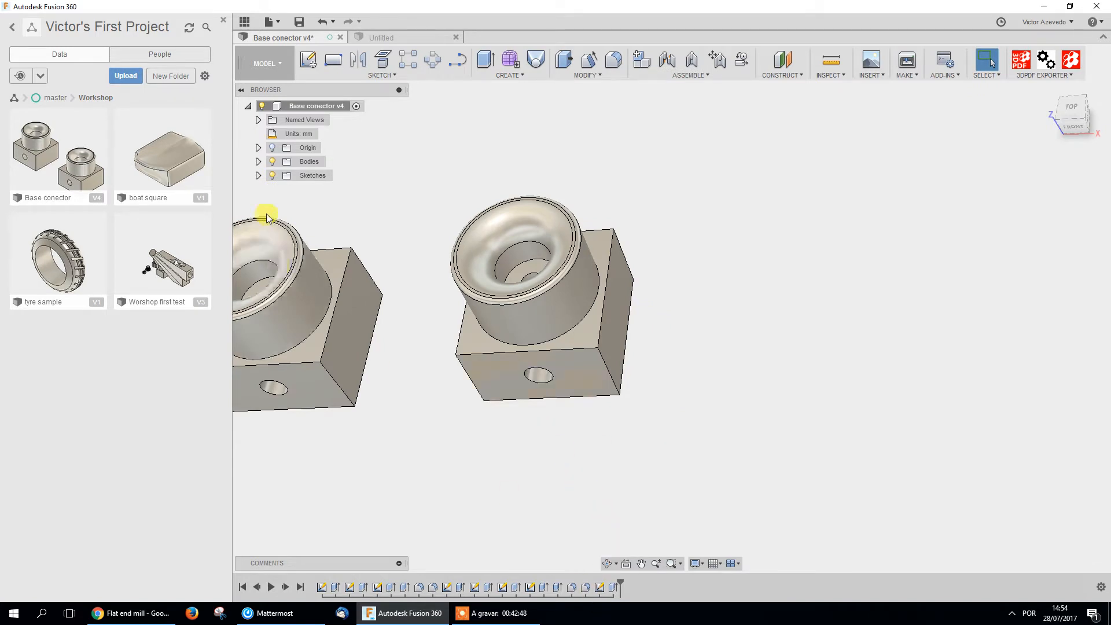
pyautogui.click(258, 175)
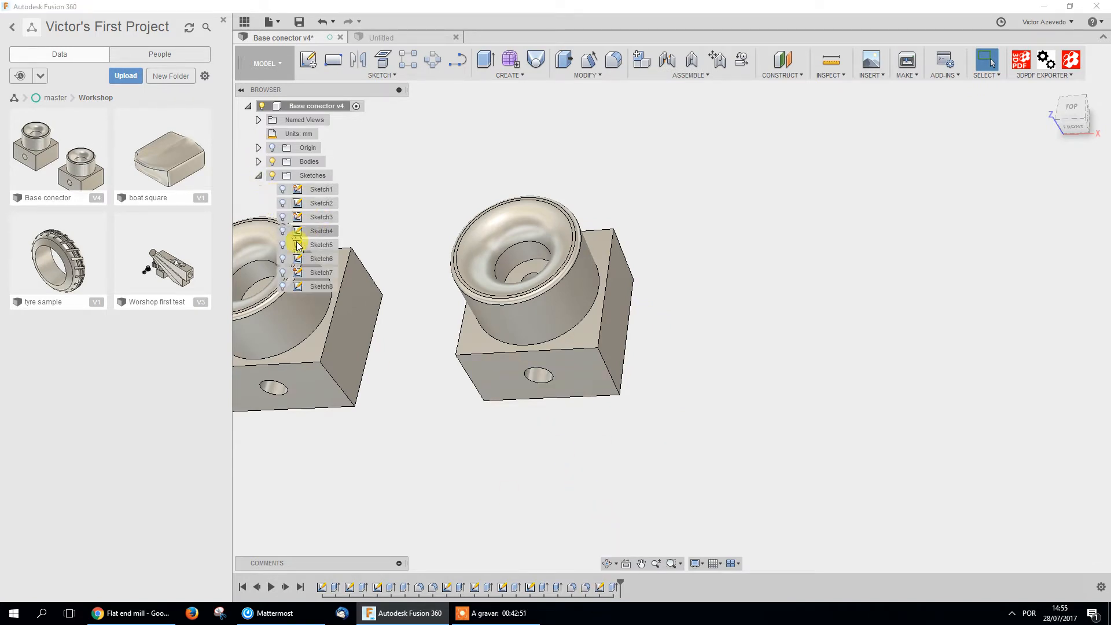
pyautogui.click(258, 175)
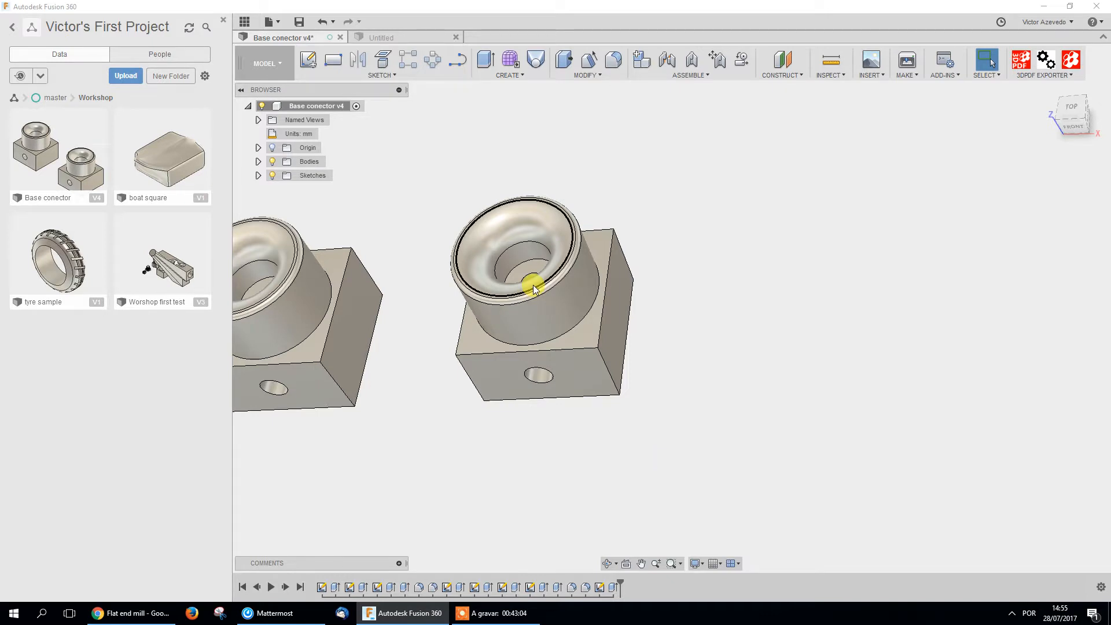
pyautogui.click(266, 61)
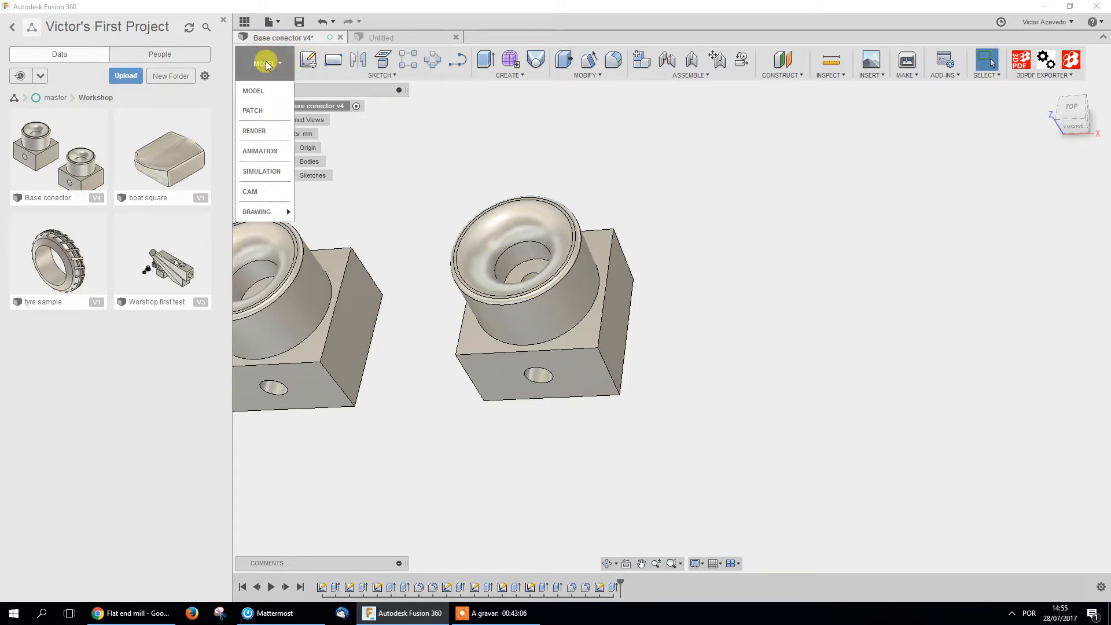
pyautogui.moveTo(268, 210)
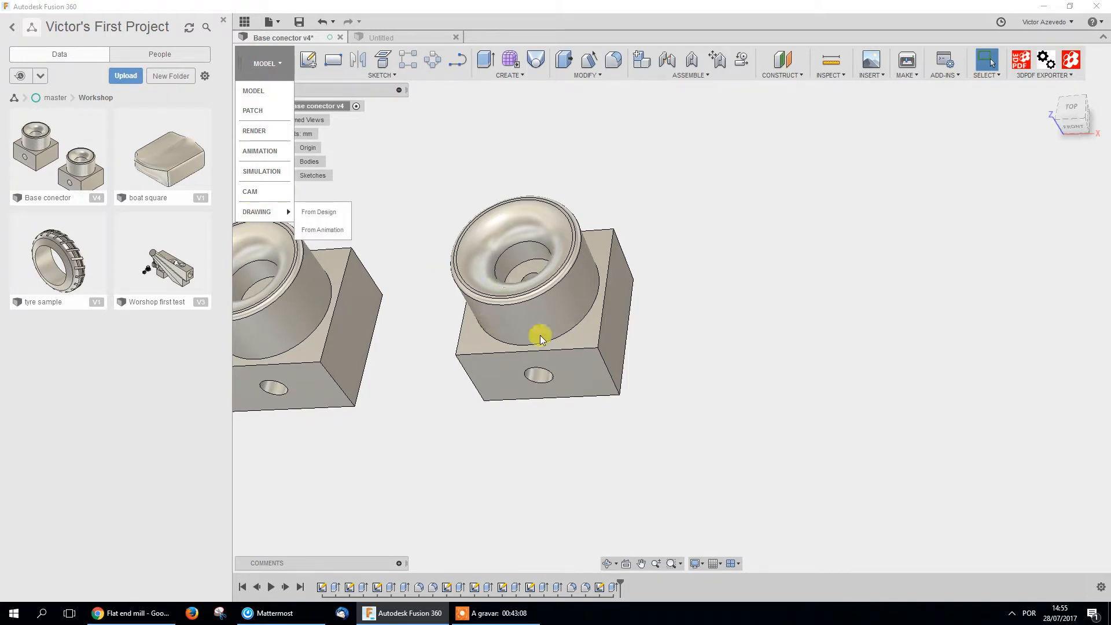
pyautogui.click(537, 409)
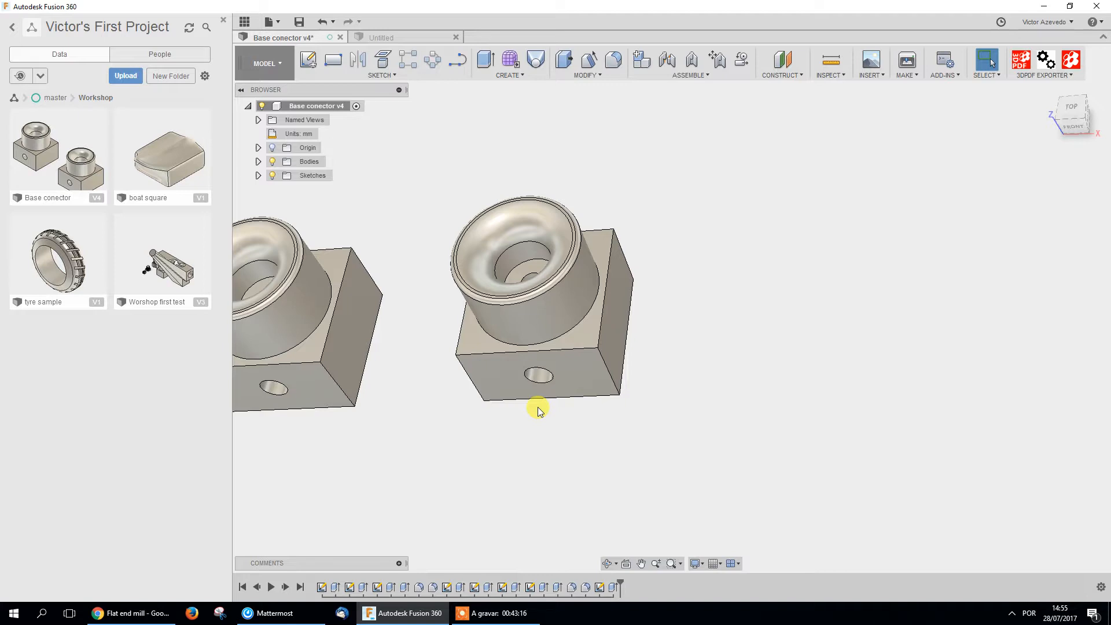
pyautogui.moveTo(660, 352); pyautogui.dragTo(637, 358, button='middle')
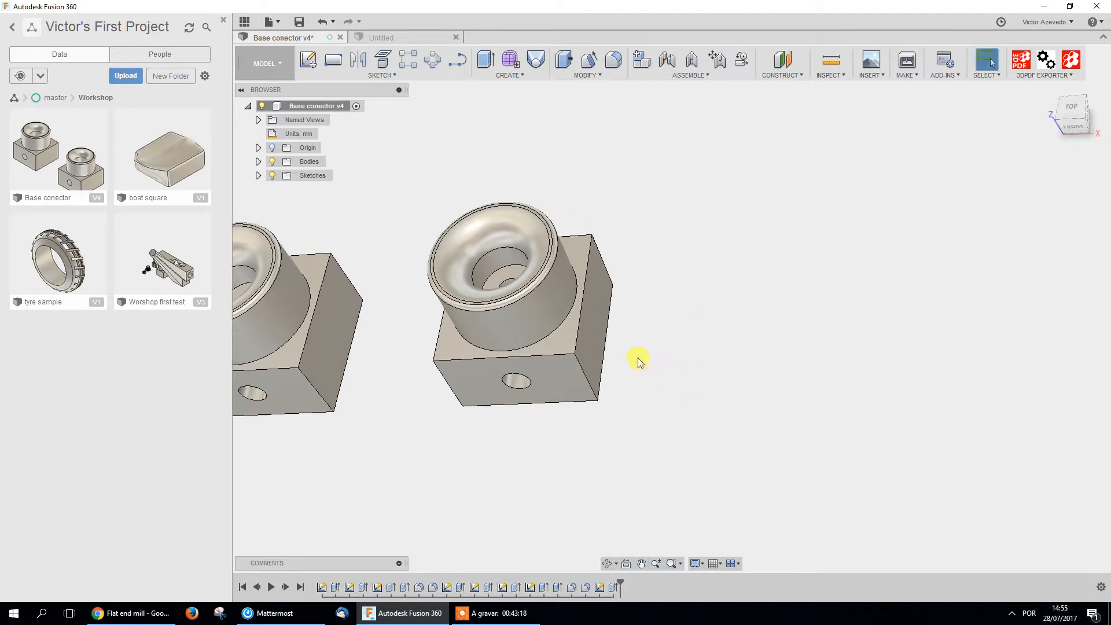
# In the empty untitled design, create a 100 mm high cylinder on the horizontal plane, centred on the origin
pyautogui.click(384, 35)
pyautogui.click(269, 23)
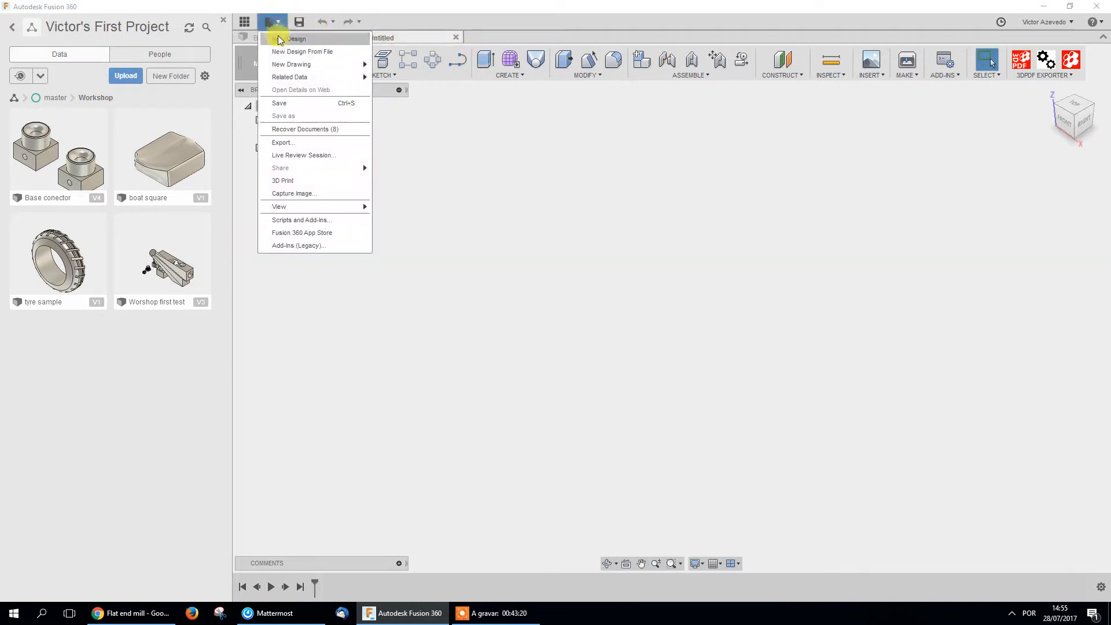
pyautogui.click(489, 33)
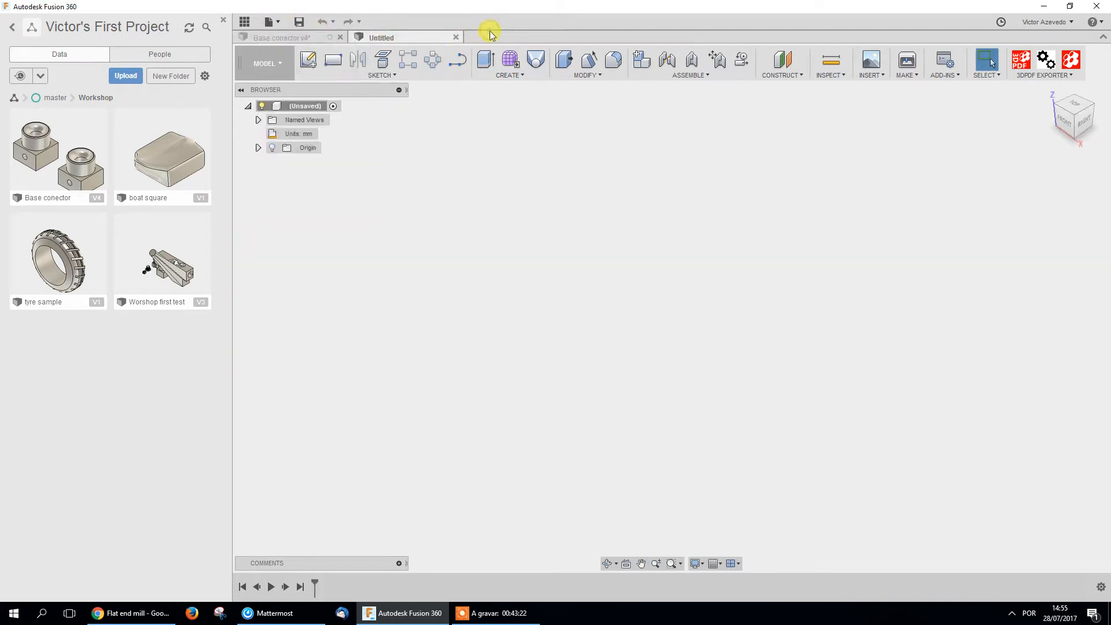
pyautogui.click(512, 77)
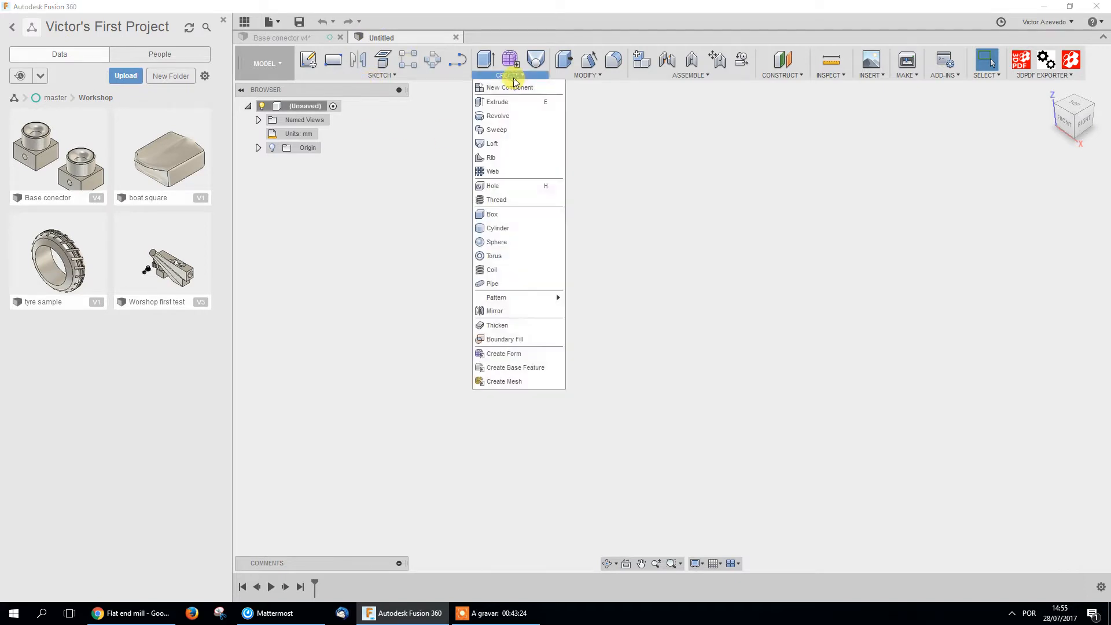
pyautogui.click(515, 228)
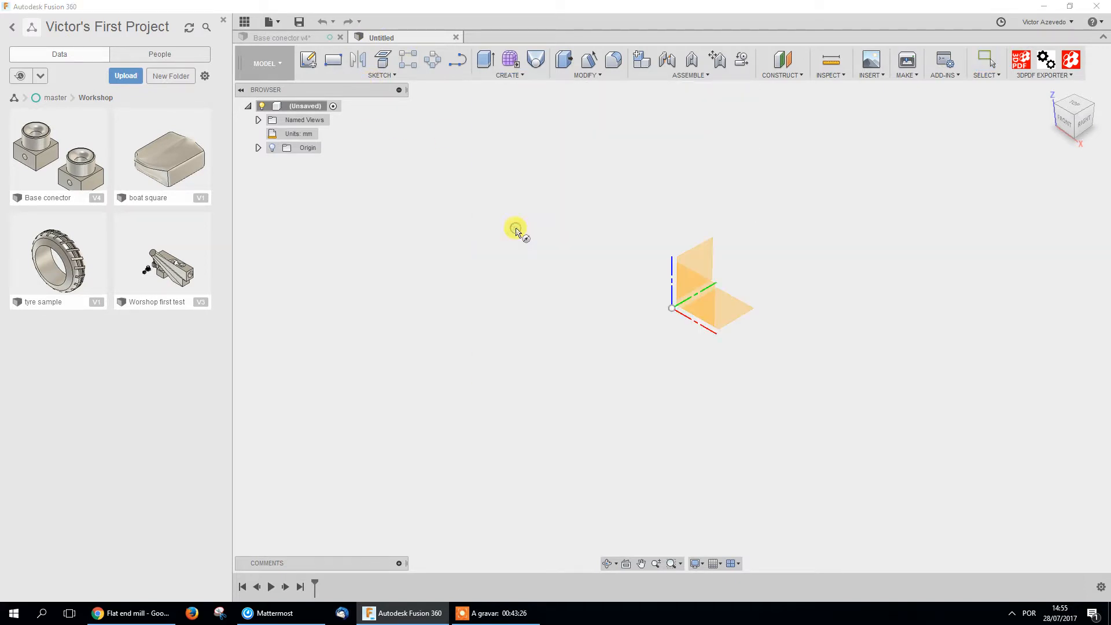
pyautogui.click(735, 312)
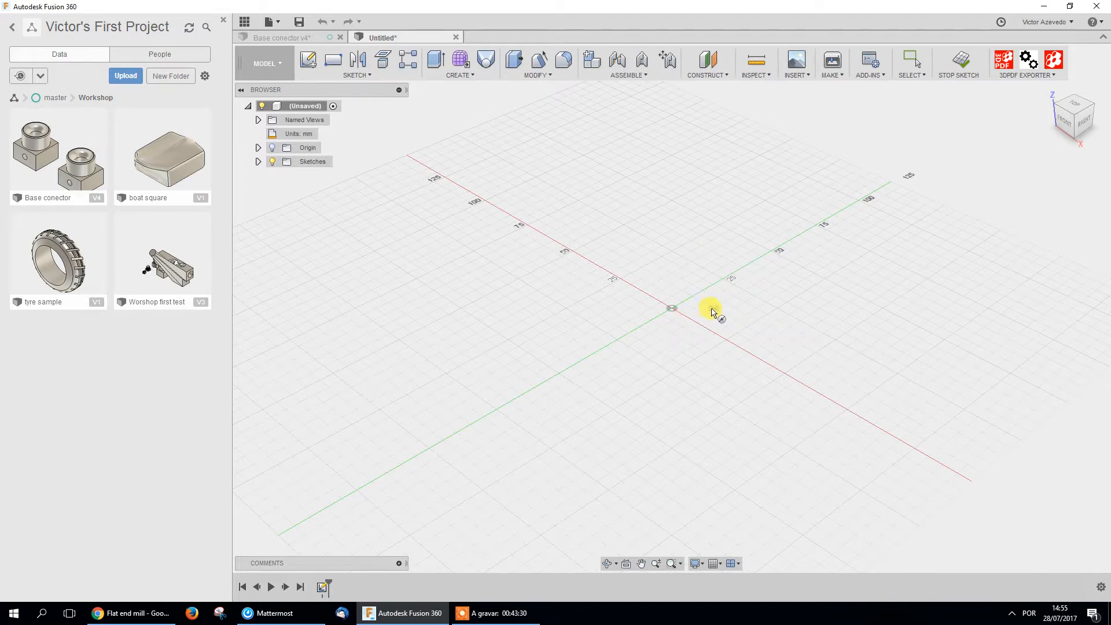
pyautogui.click(670, 311)
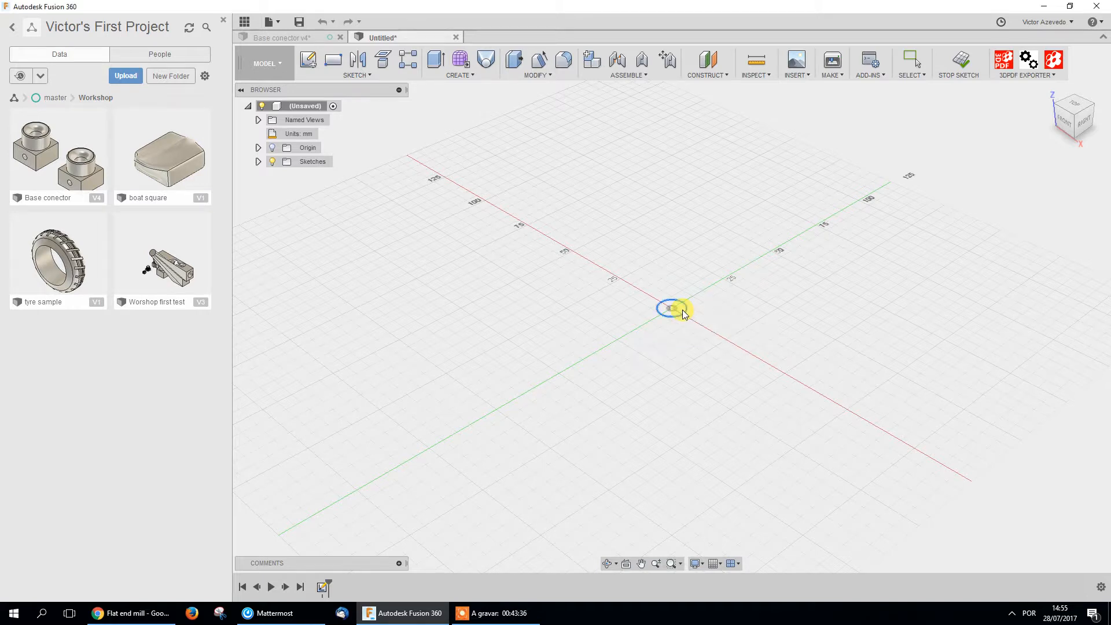
pyautogui.click(683, 313)
pyautogui.moveTo(665, 283); pyautogui.dragTo(679, 141)
pyautogui.write('100')
pyautogui.press('Return')
pyautogui.press('Return')
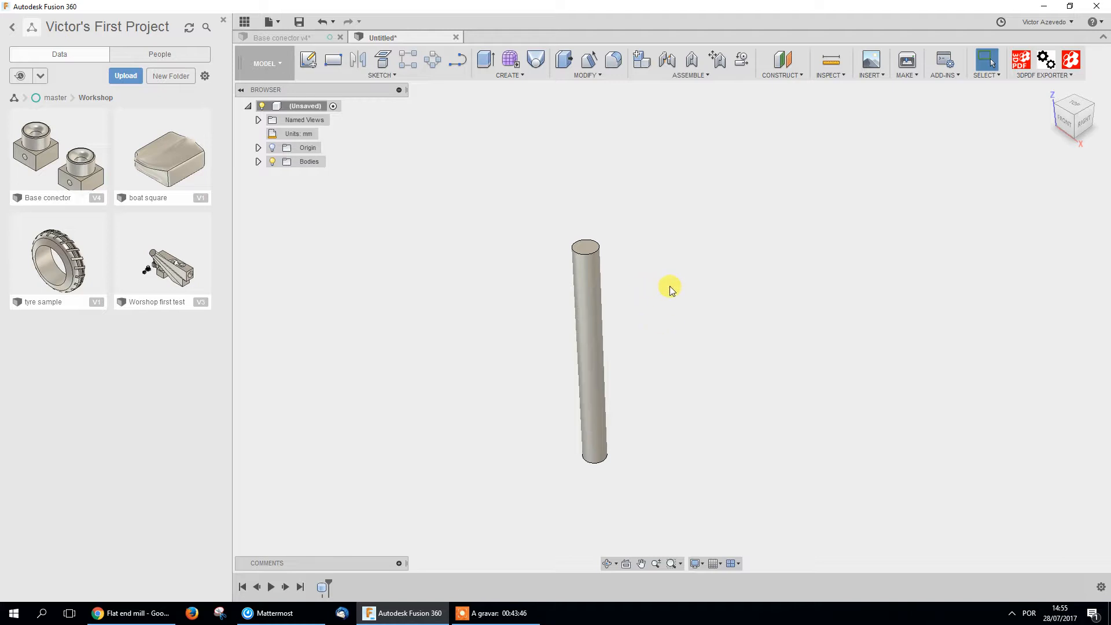
pyautogui.keyDown('shift'); pyautogui.moveTo(590, 268); pyautogui.dragTo(607, 281, button='middle'); pyautogui.keyUp('shift')
pyautogui.click(507, 75)
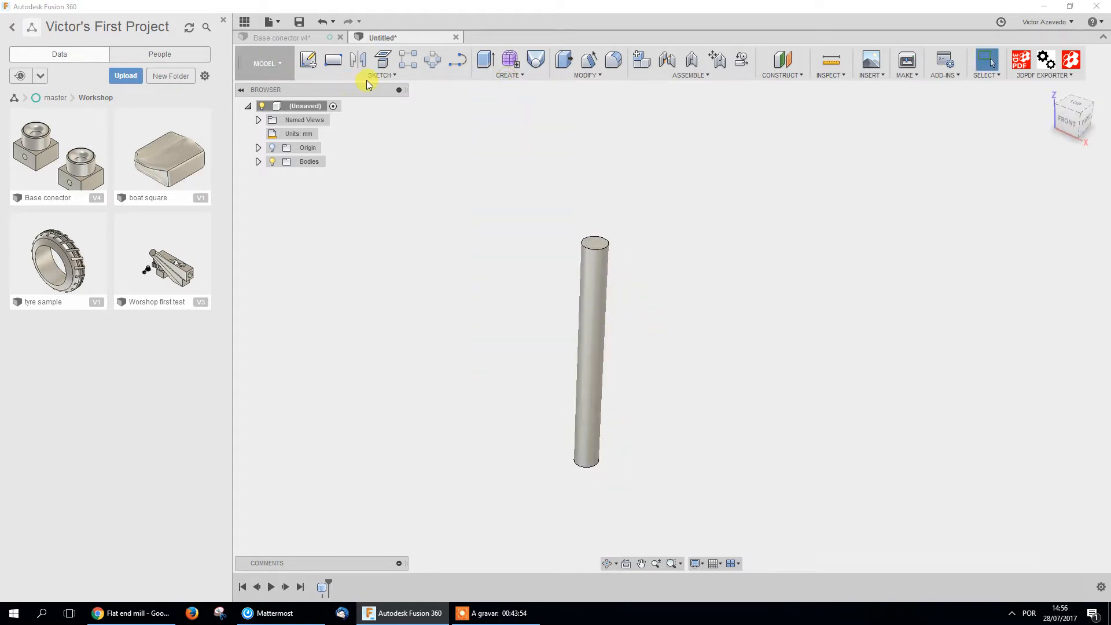
pyautogui.click(507, 75)
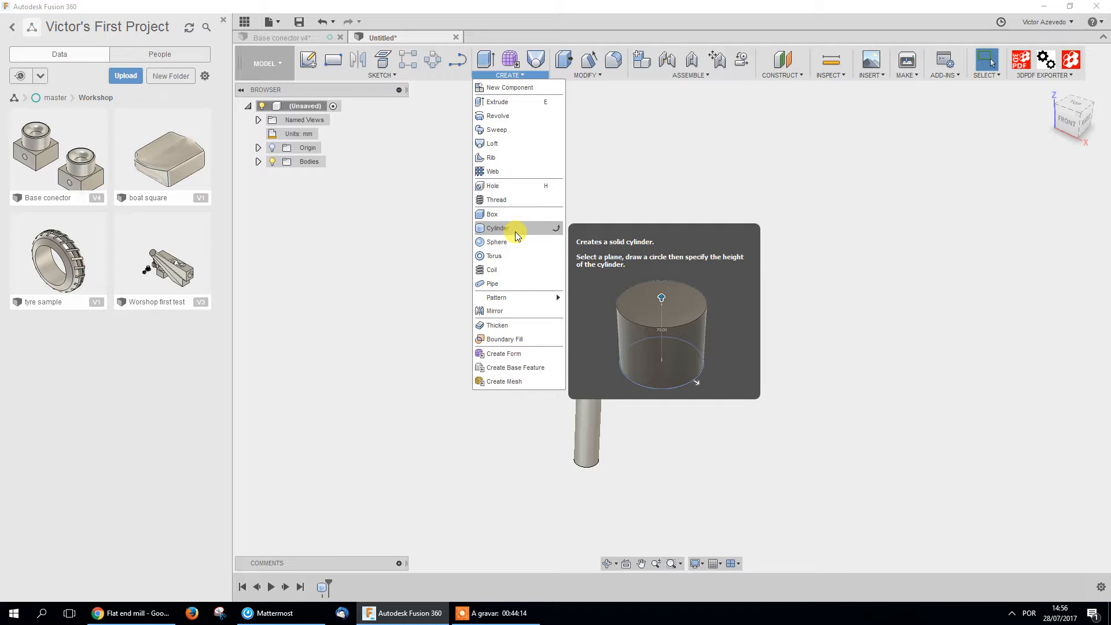
pyautogui.click(704, 199)
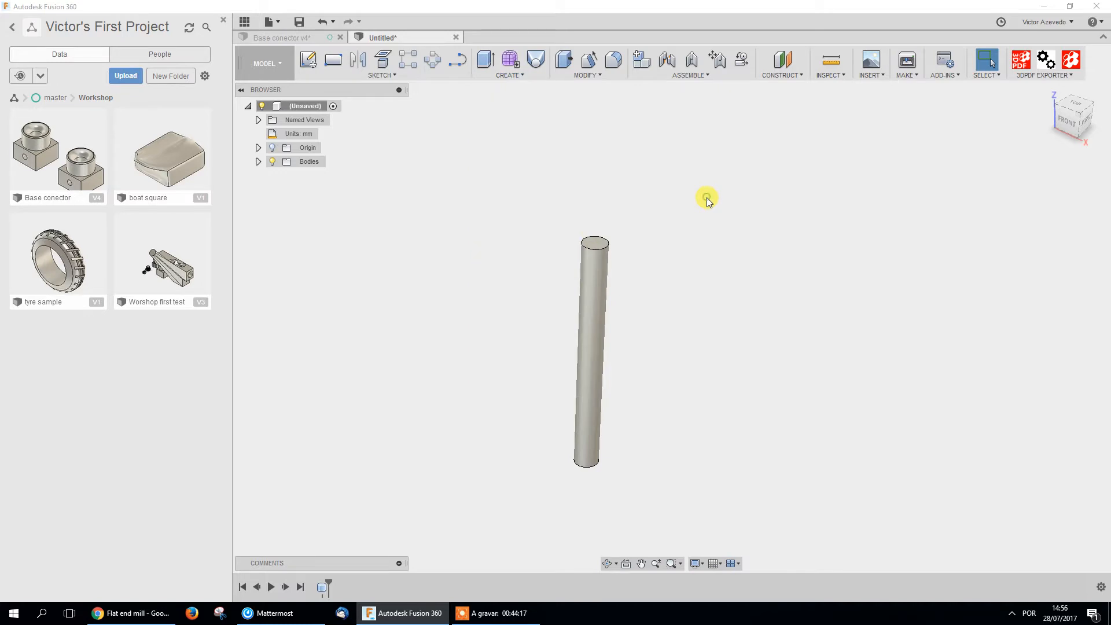
# Save the cylinder design as "pole" in the Workshop folder
pyautogui.click(299, 24)
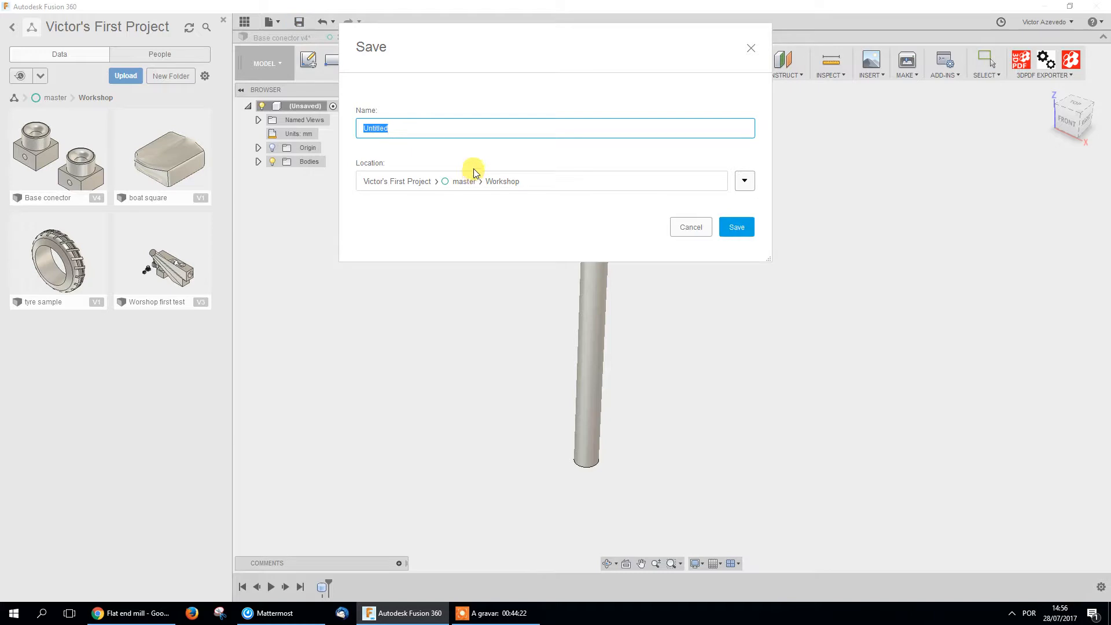
pyautogui.write('pole')
pyautogui.press('Return')
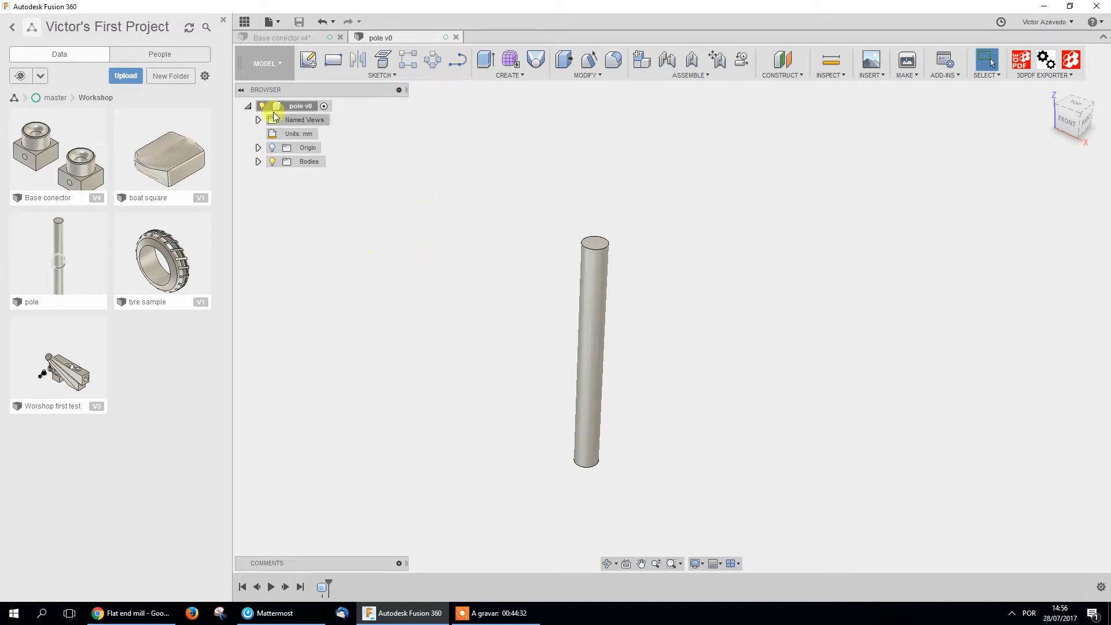
# Start a new design and create a 50 × 50 × 50 mm box on the horizontal plane with one corner at the origin
pyautogui.click(271, 24)
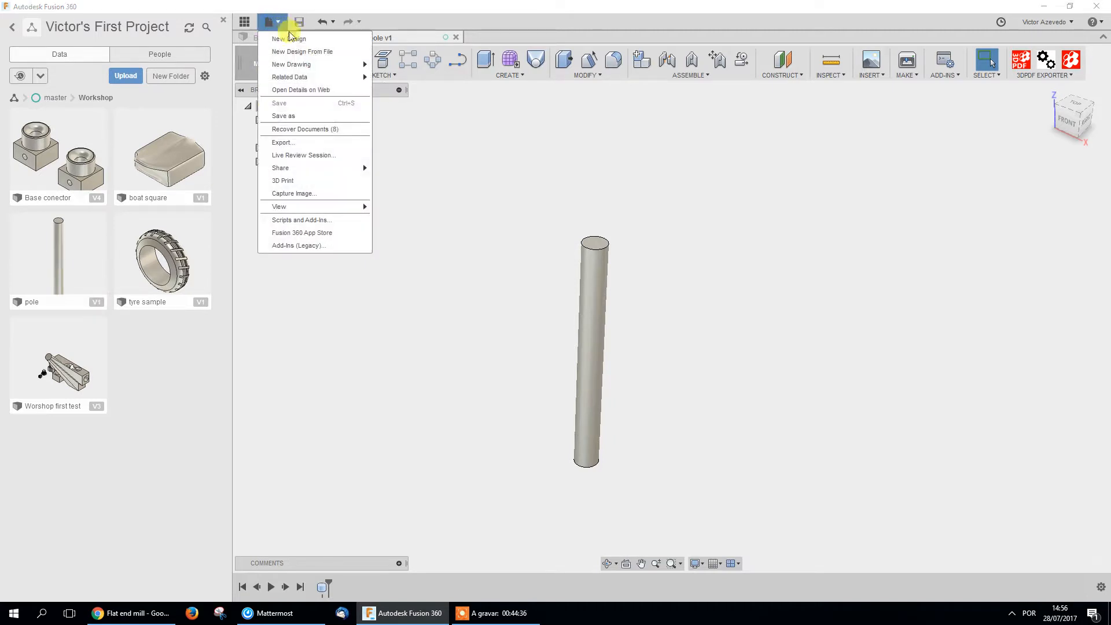
pyautogui.click(294, 36)
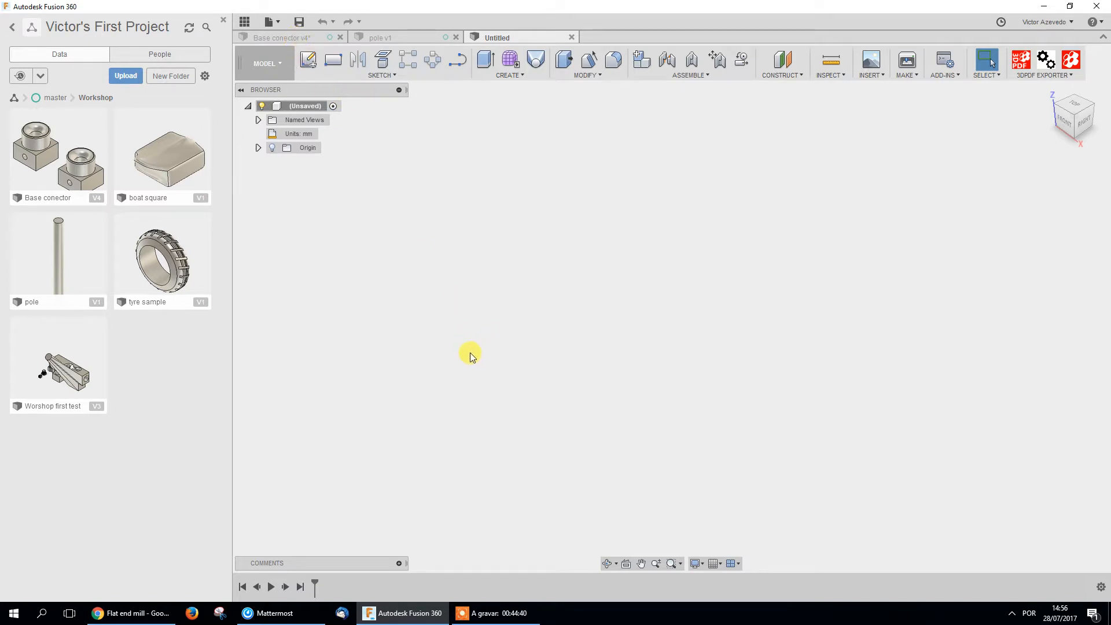
pyautogui.click(491, 75)
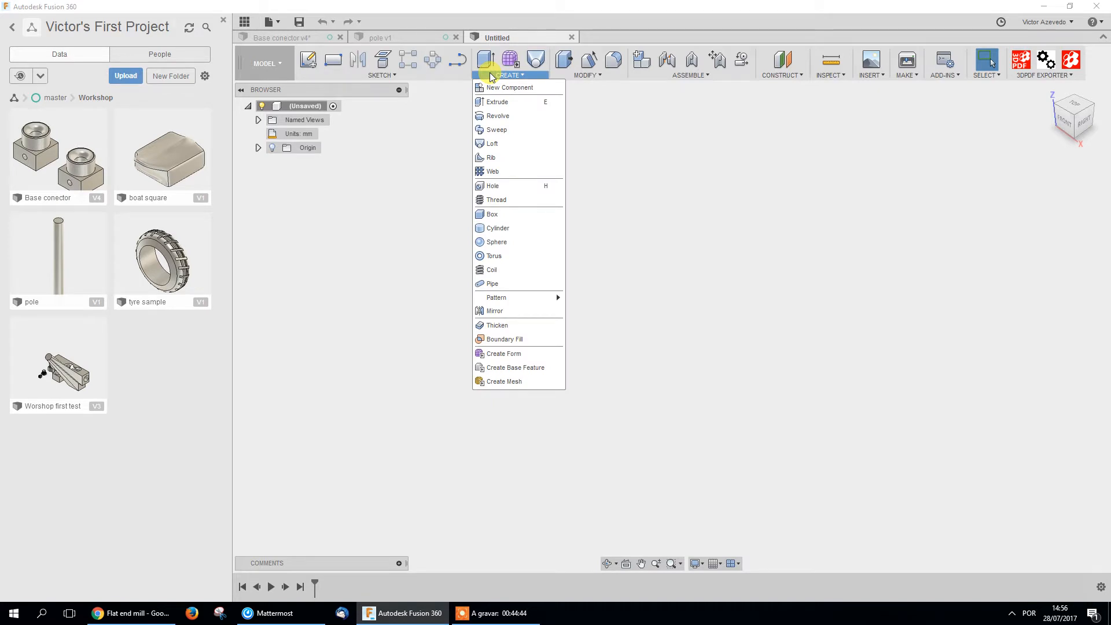
pyautogui.click(497, 214)
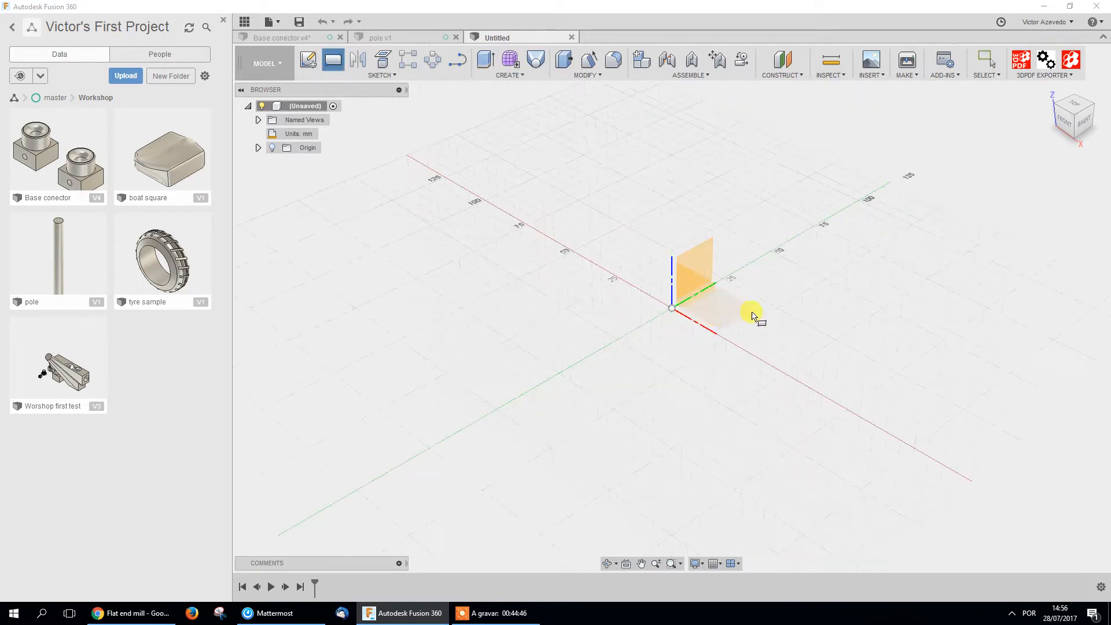
pyautogui.click(761, 317)
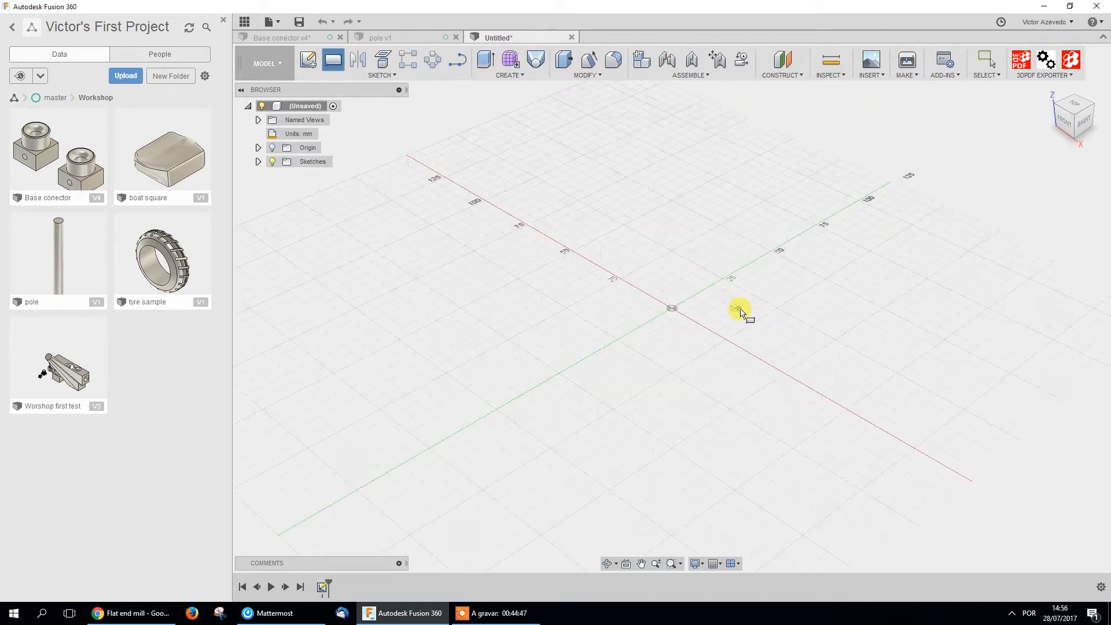
pyautogui.click(674, 310)
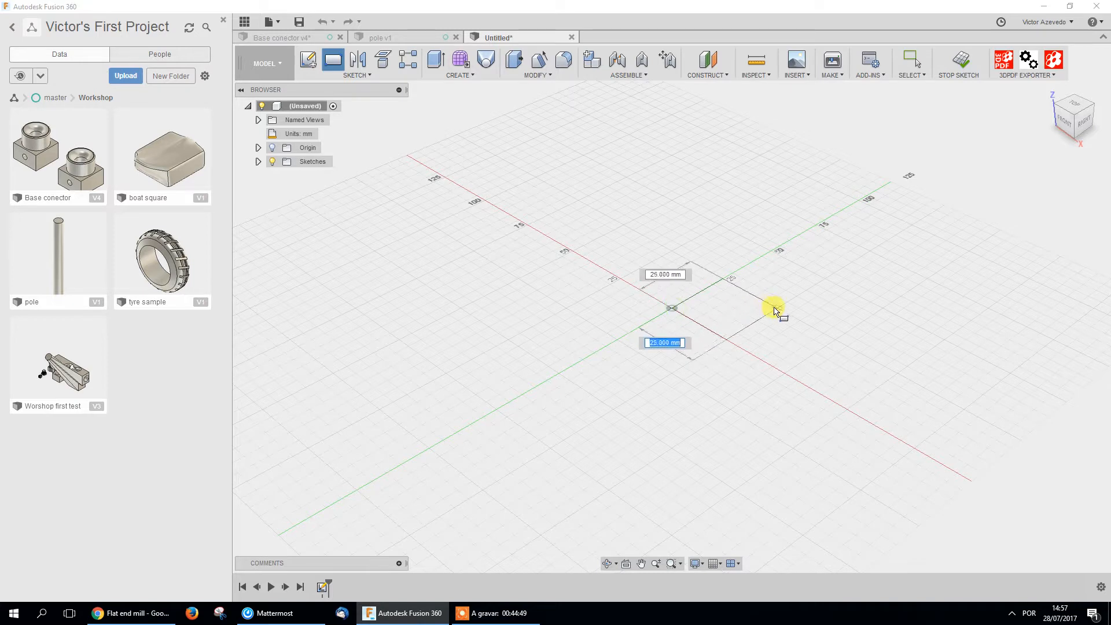
pyautogui.click(883, 315)
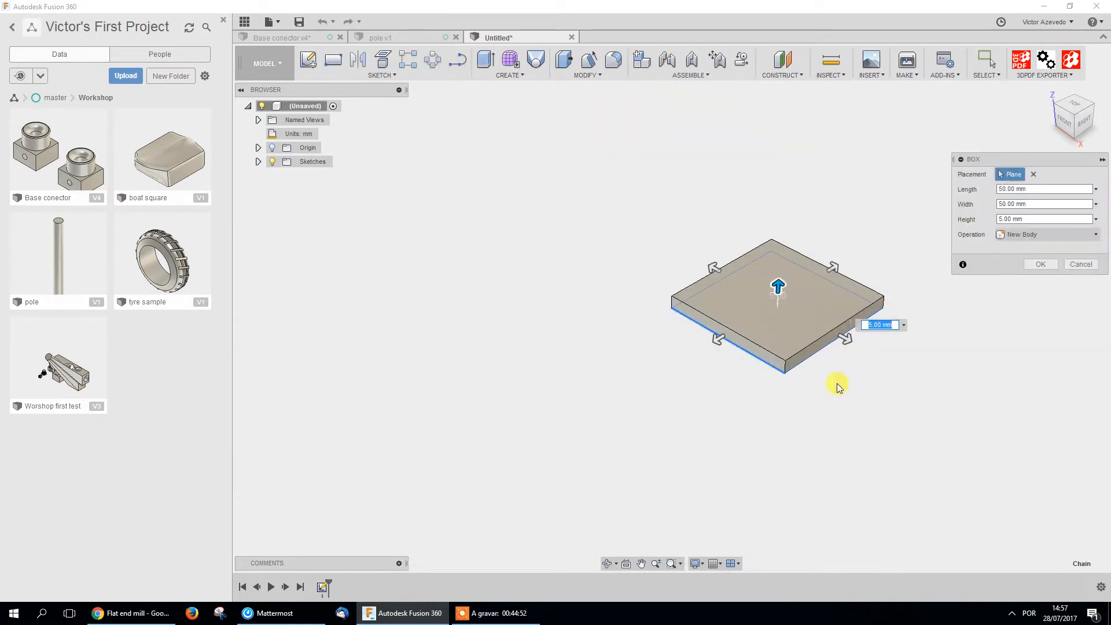
pyautogui.write('50')
pyautogui.press('Return')
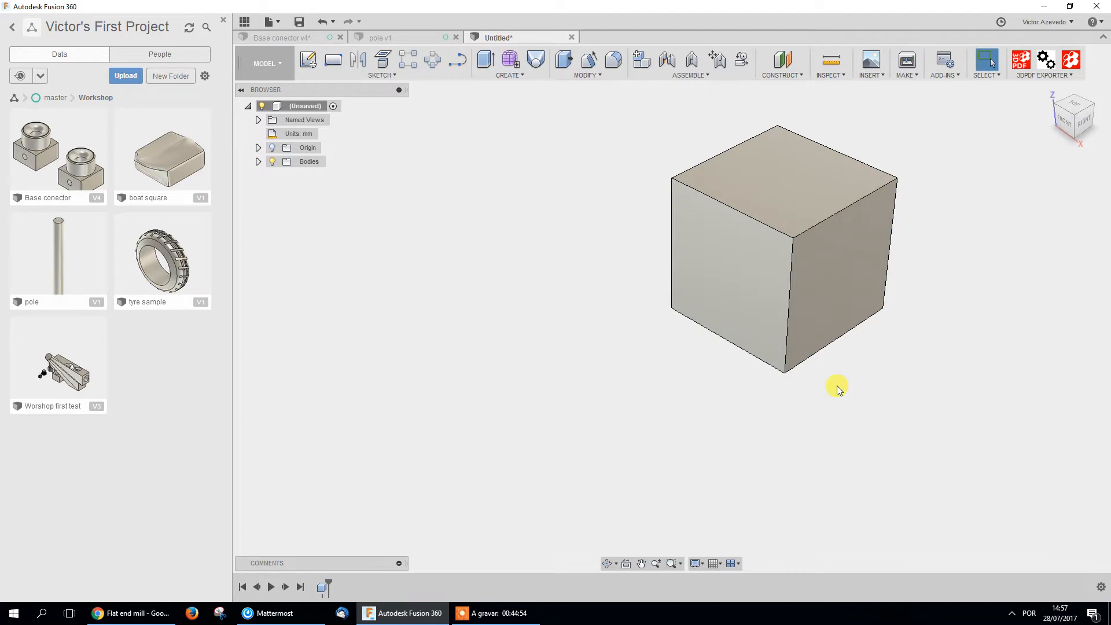
# Save the box design as "cube" in the Workshop folder, and close the cube and pole designs
pyautogui.click(298, 21)
pyautogui.write('cube')
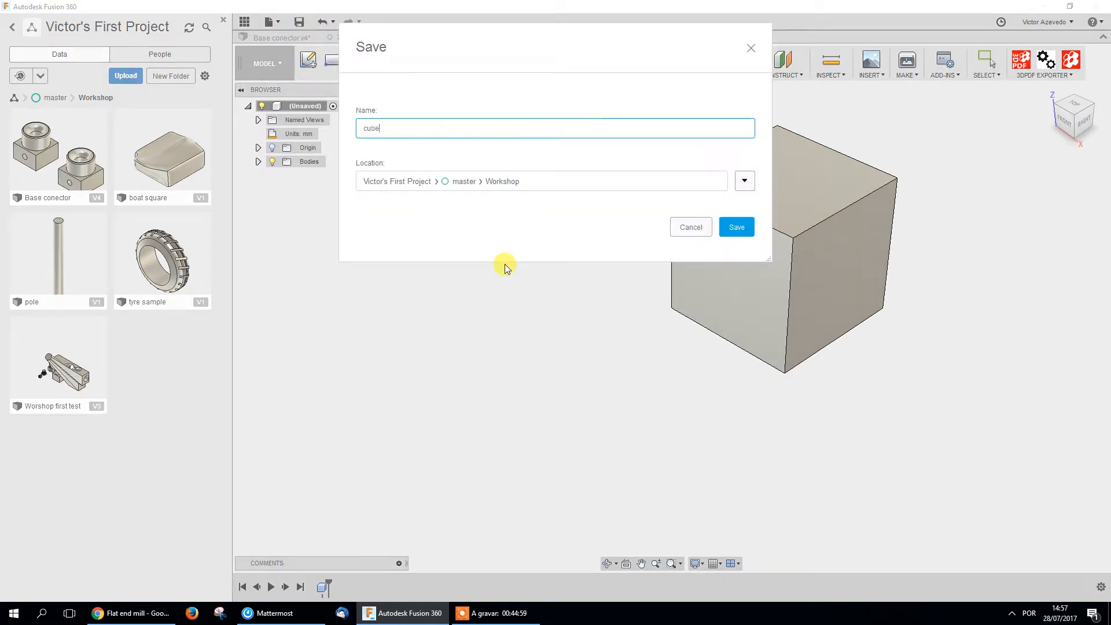
pyautogui.press('Return')
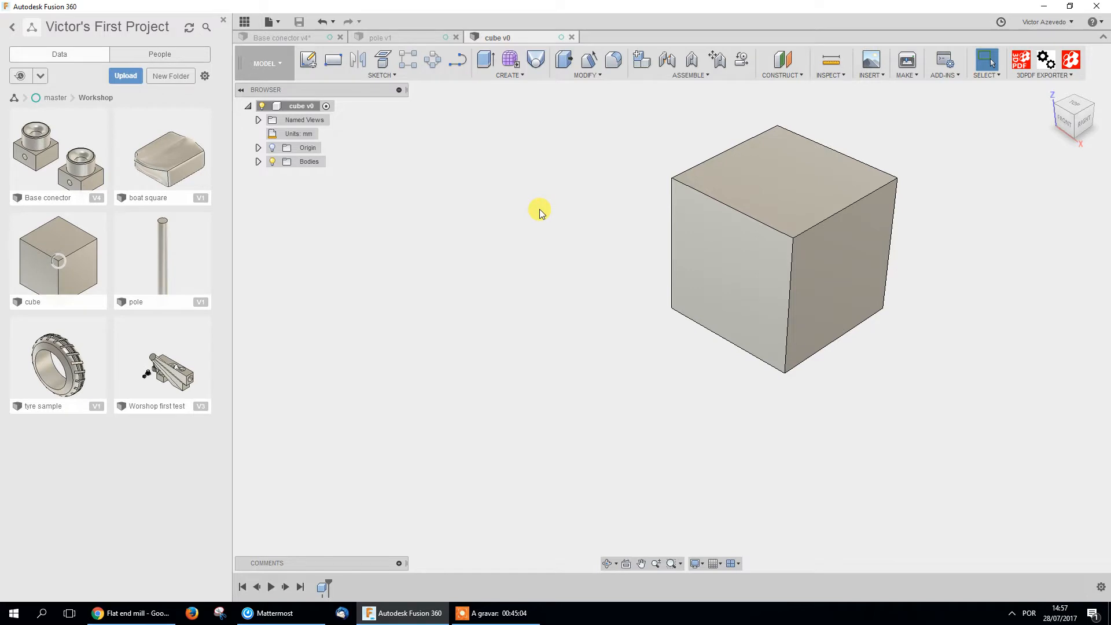
pyautogui.click(573, 37)
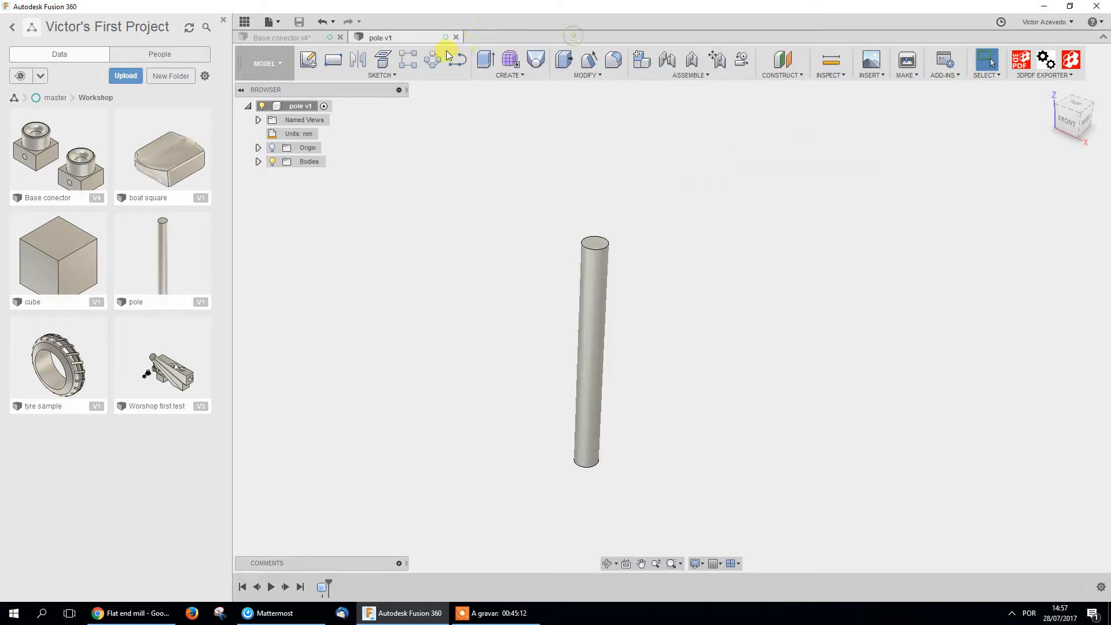
pyautogui.click(456, 37)
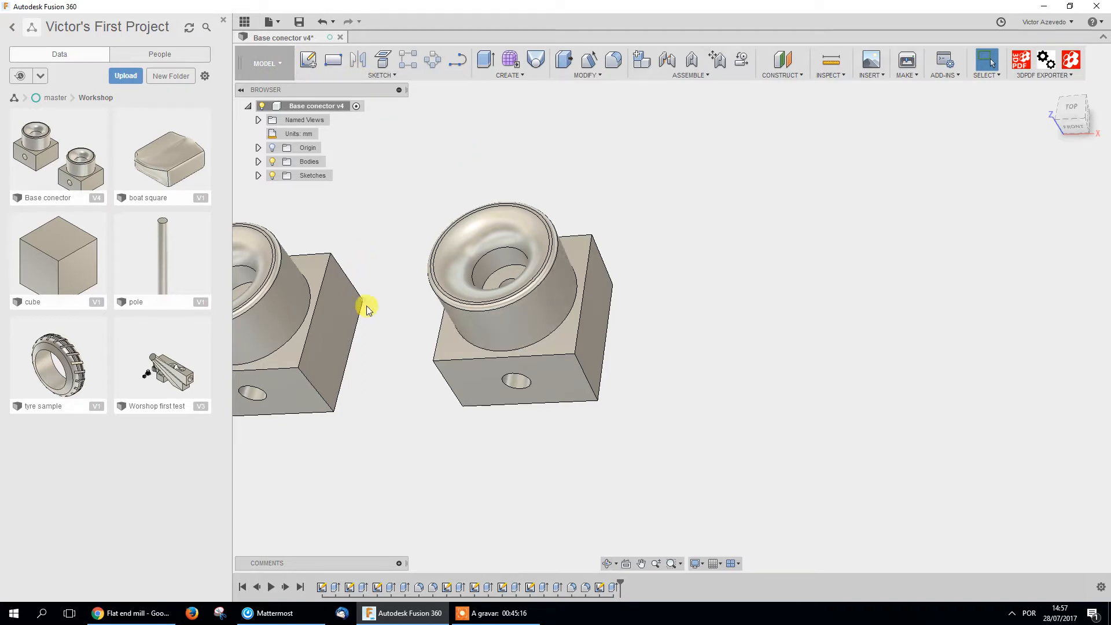
pyautogui.moveTo(405, 356); pyautogui.dragTo(449, 362, button='middle')
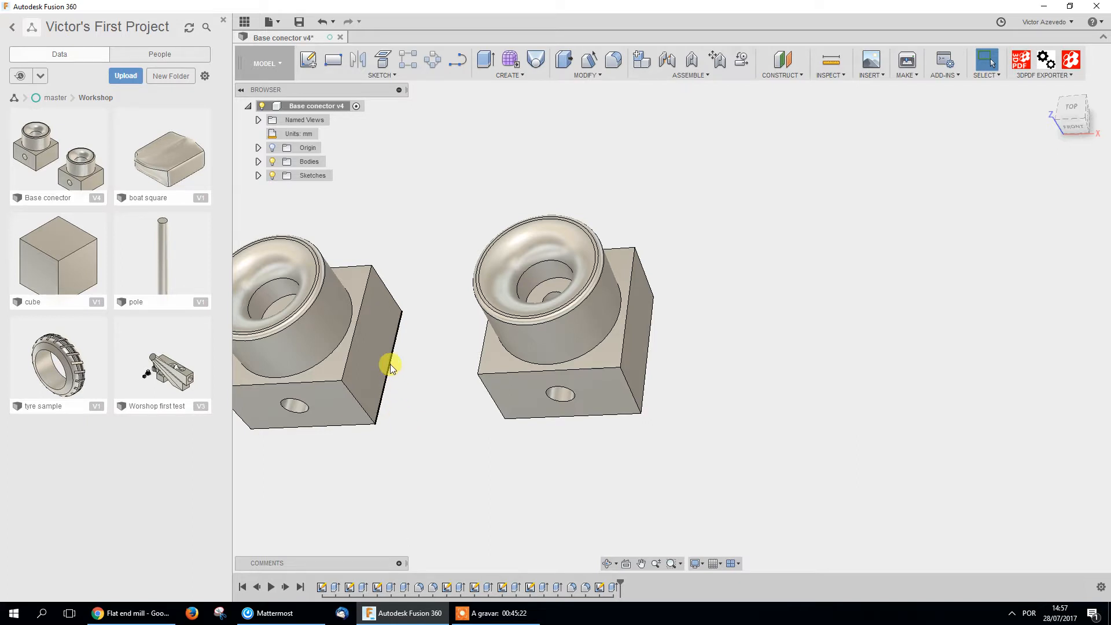
pyautogui.moveTo(479, 417); pyautogui.dragTo(399, 399, button='middle')
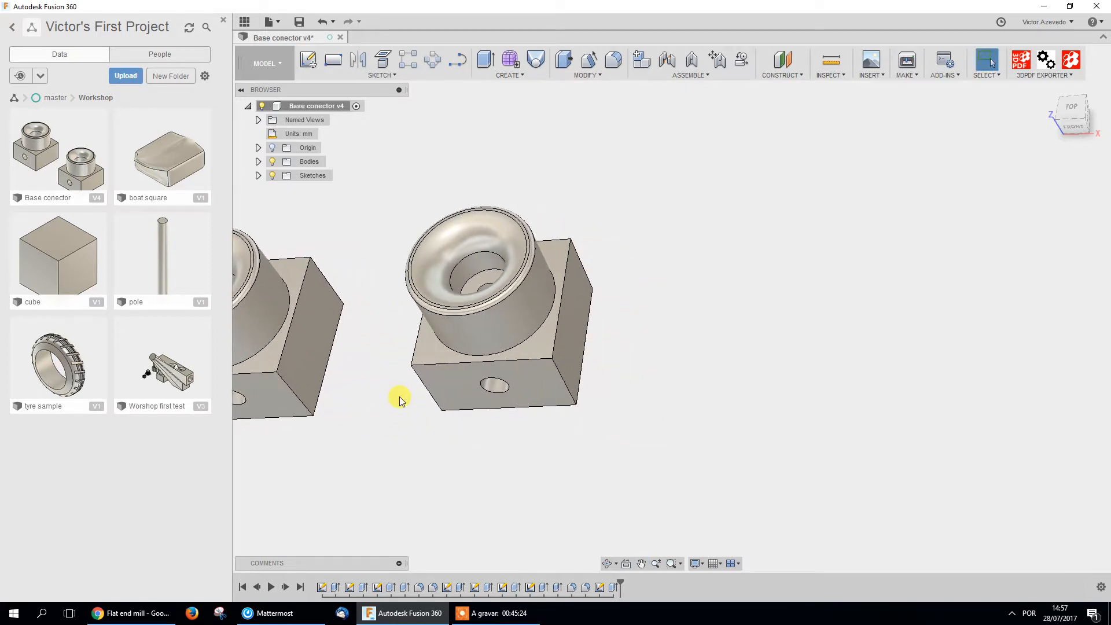
pyautogui.scroll(-3, 396, 417)
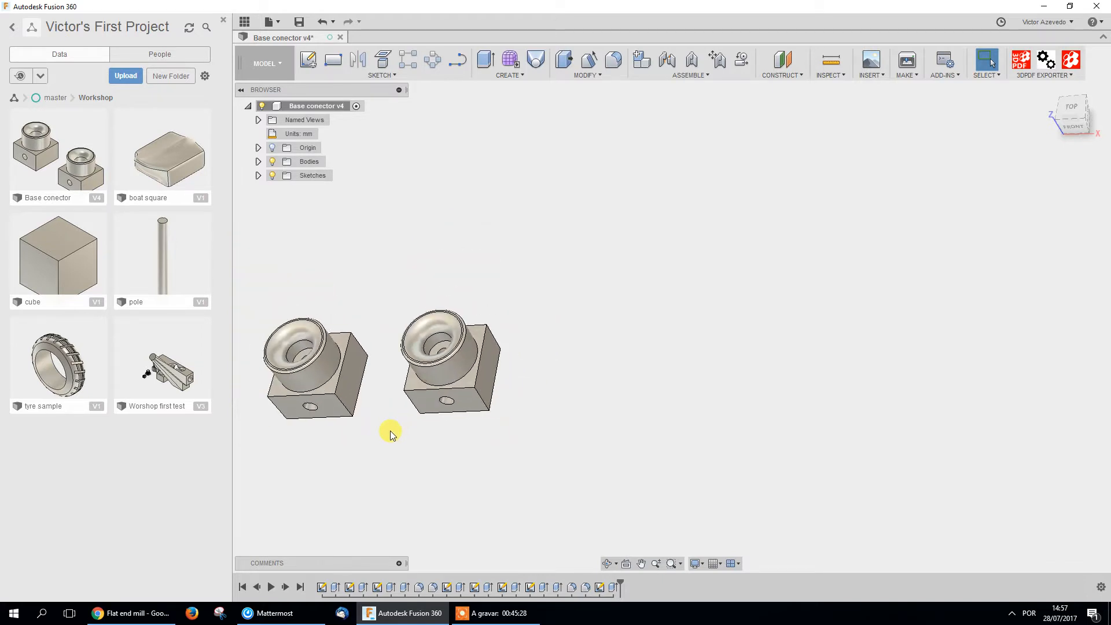
pyautogui.moveTo(366, 422); pyautogui.dragTo(462, 431, button='middle')
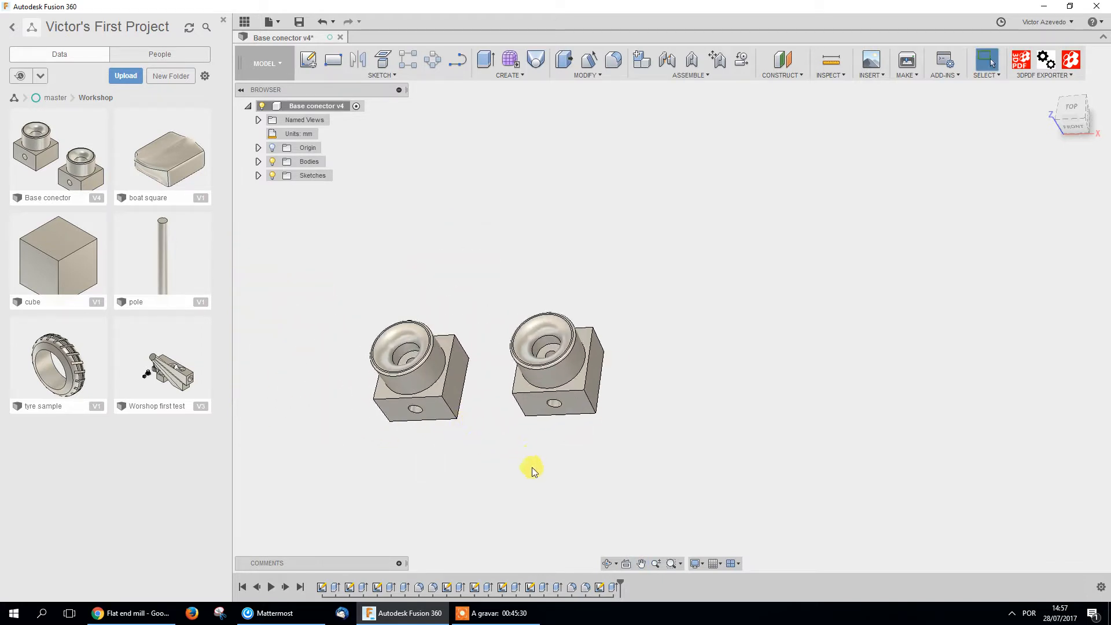
pyautogui.moveTo(647, 476); pyautogui.dragTo(487, 262)
pyautogui.press('Delete')
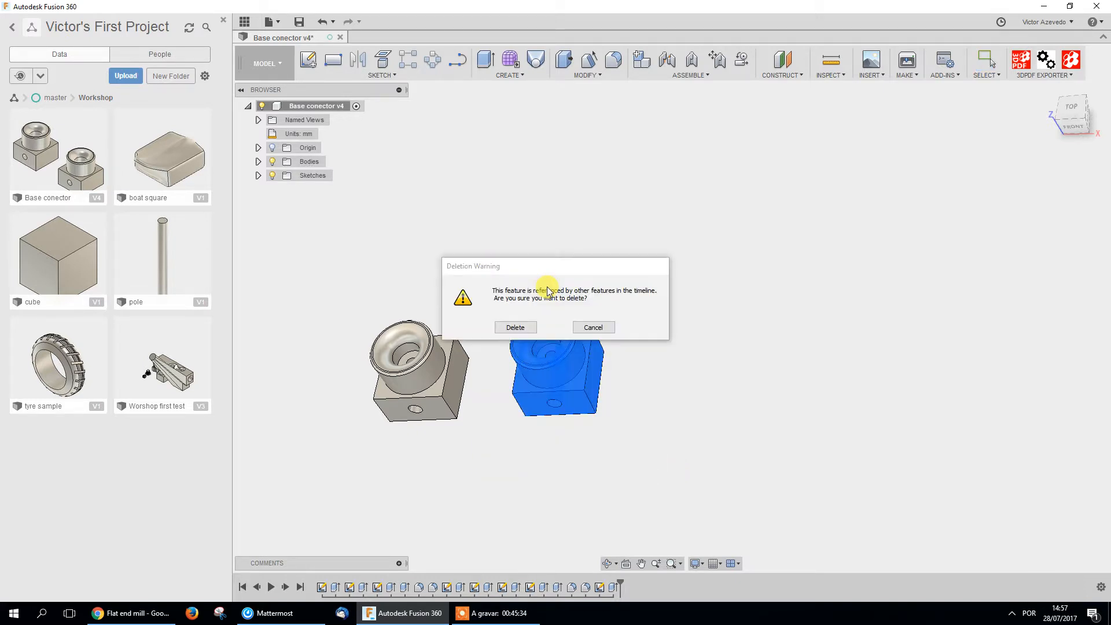
pyautogui.click(609, 328)
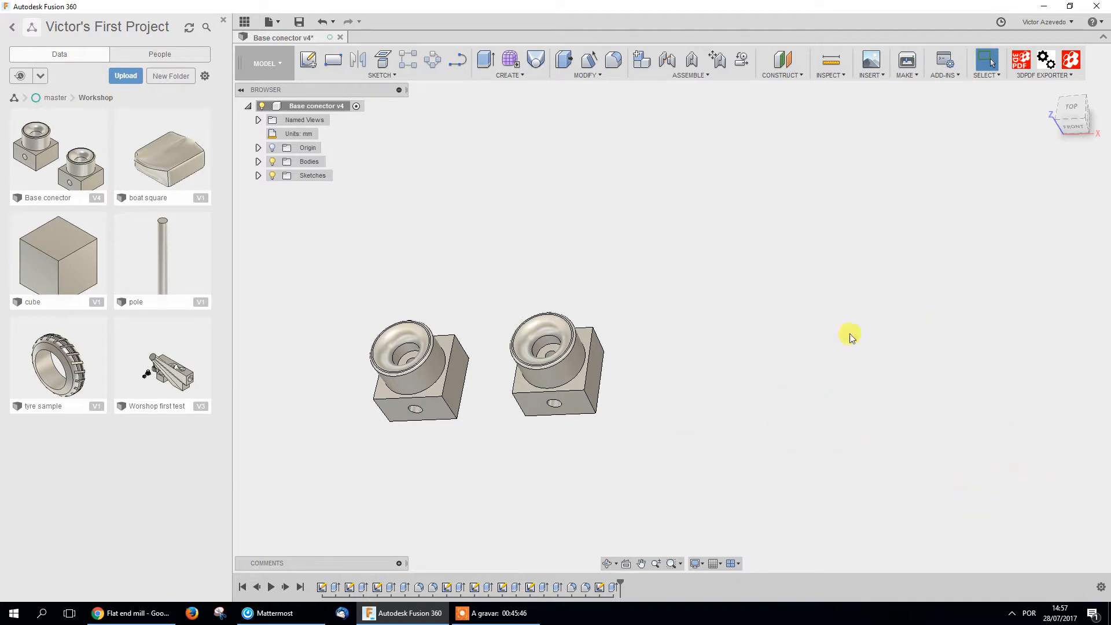
pyautogui.keyDown('shift'); pyautogui.moveTo(567, 387); pyautogui.dragTo(651, 476, button='middle'); pyautogui.keyUp('shift')
pyautogui.moveTo(753, 488); pyautogui.dragTo(539, 268)
pyautogui.press('Delete')
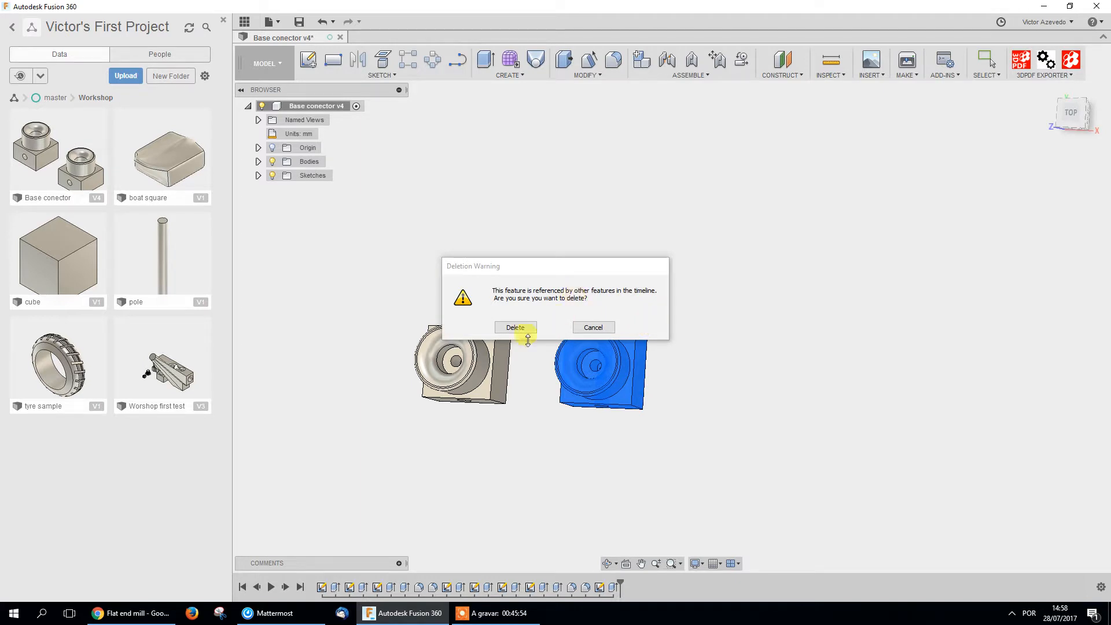
pyautogui.click(592, 327)
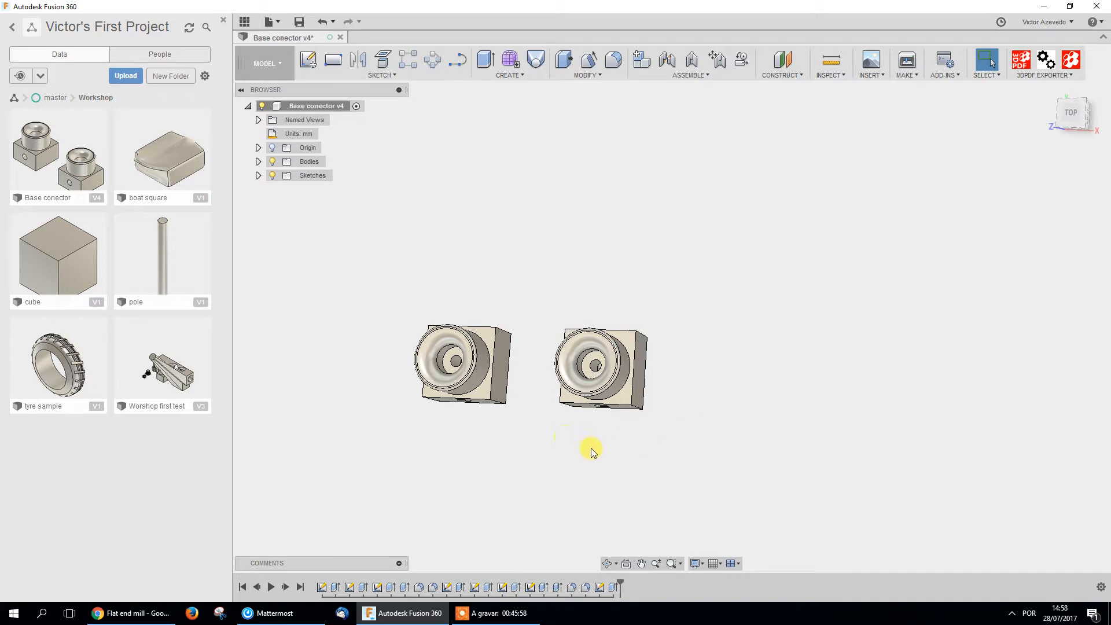
# Delete the right-hand connector from the Base conector design, even though other features reference it
pyautogui.moveTo(591, 449); pyautogui.dragTo(573, 433, button='middle')
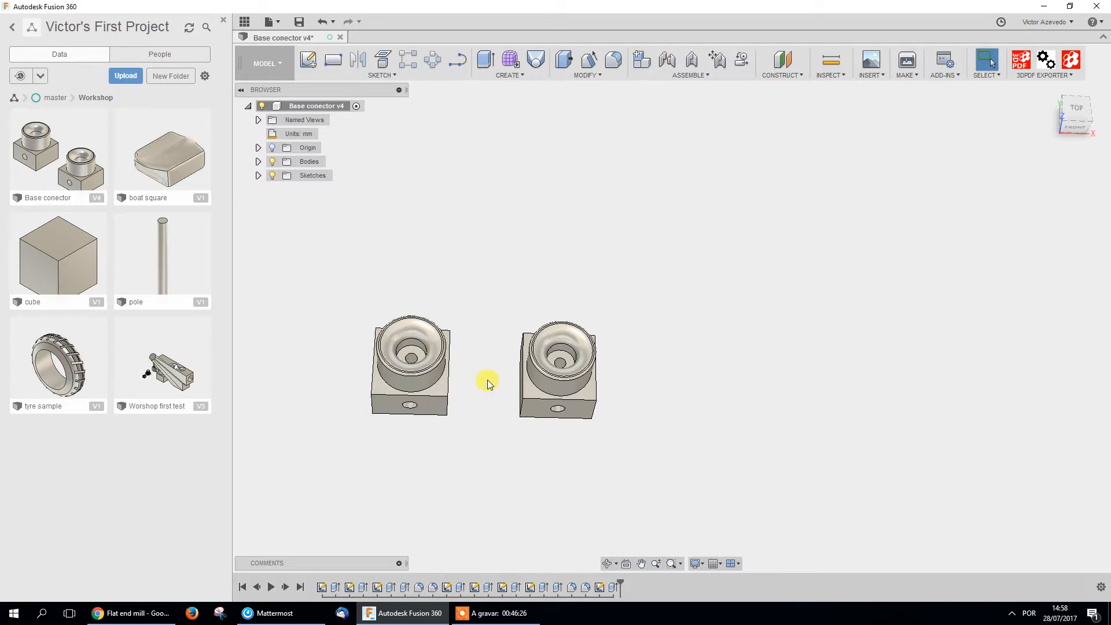
pyautogui.moveTo(646, 462); pyautogui.dragTo(492, 270)
pyautogui.press('Delete')
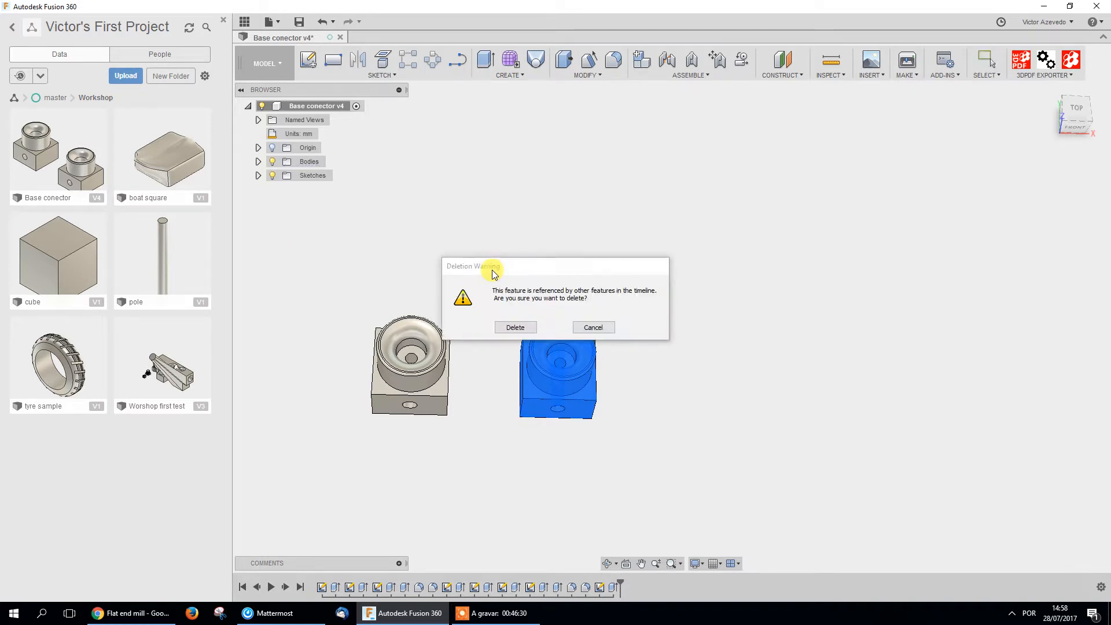
pyautogui.click(515, 327)
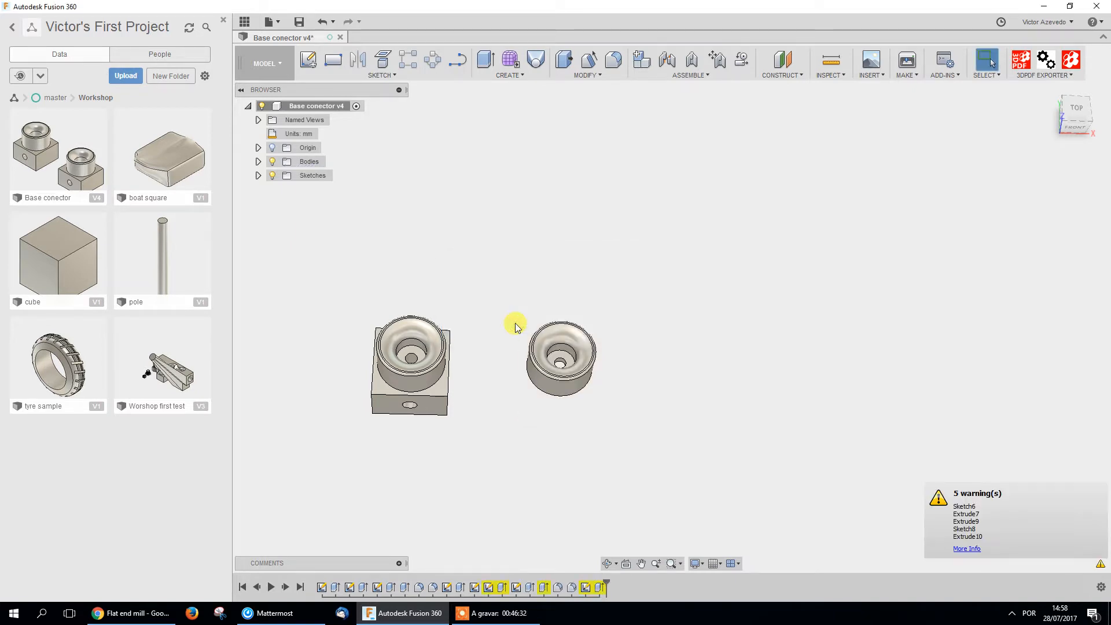
# Delete the remaining right-hand round body from the Base conector design, even though other features reference it
pyautogui.moveTo(649, 458); pyautogui.dragTo(506, 267)
pyautogui.press('Delete')
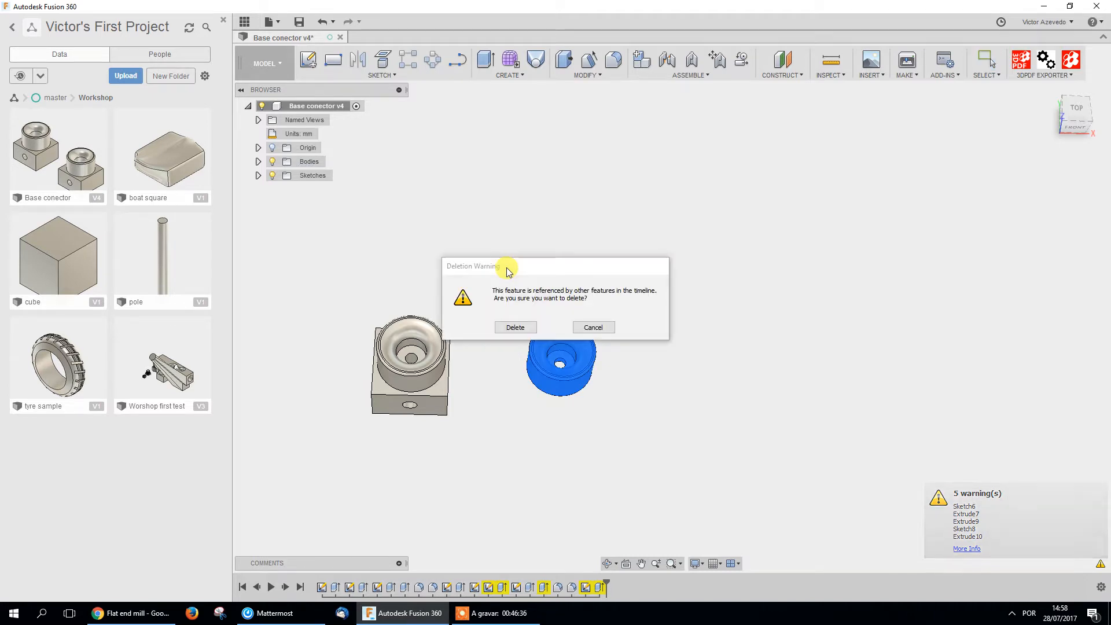
pyautogui.click(516, 327)
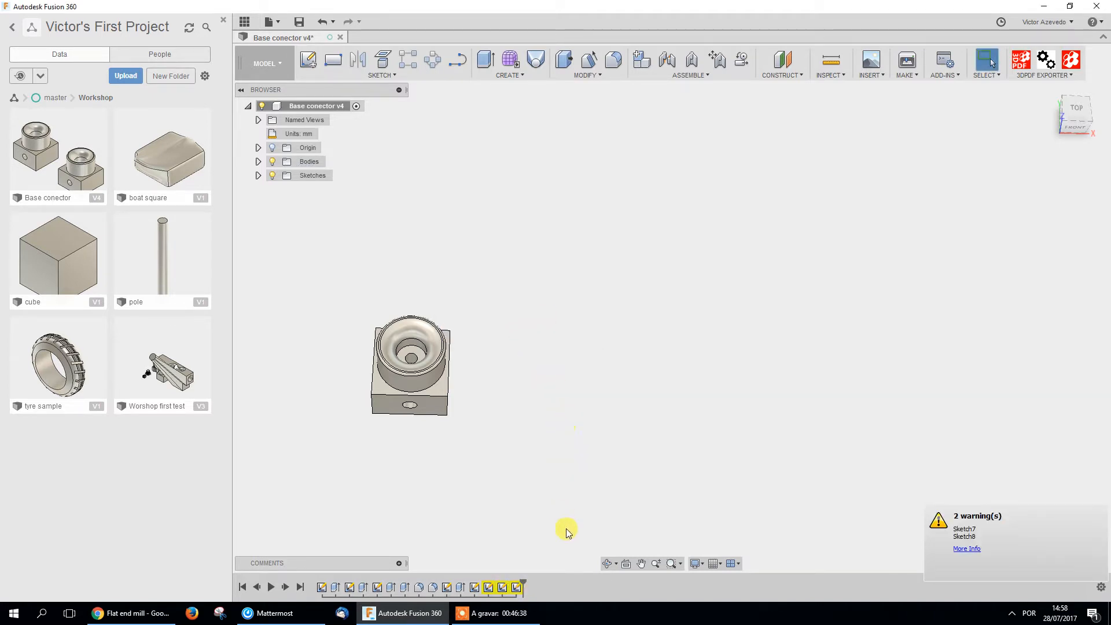
# Delete the leftover sketches of the removed connector from the end of the timeline
pyautogui.rightClick(517, 589)
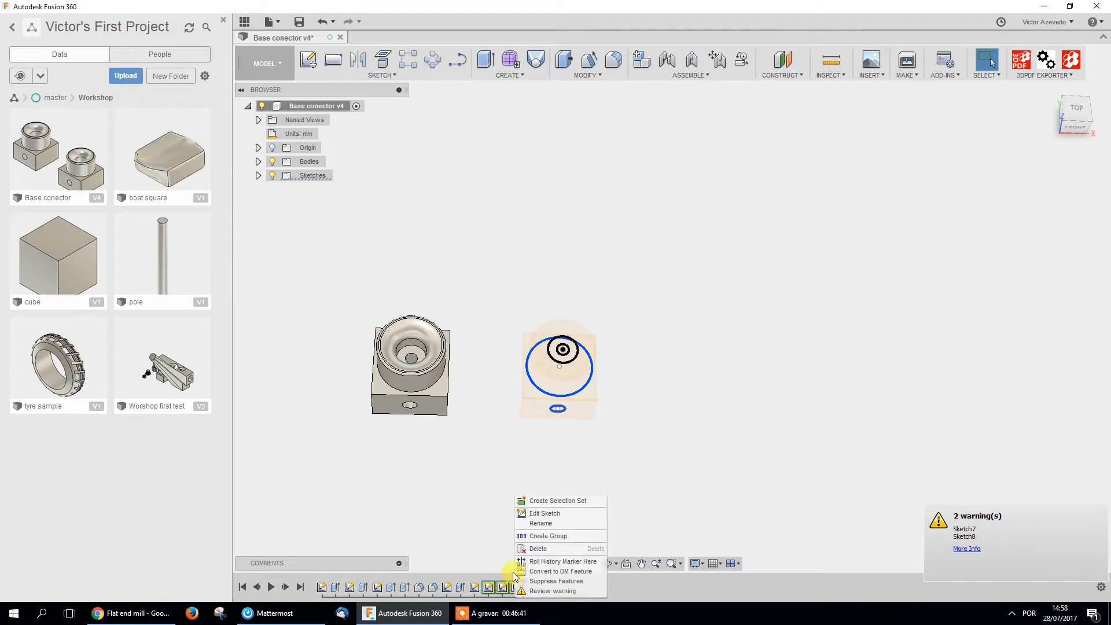
pyautogui.click(542, 550)
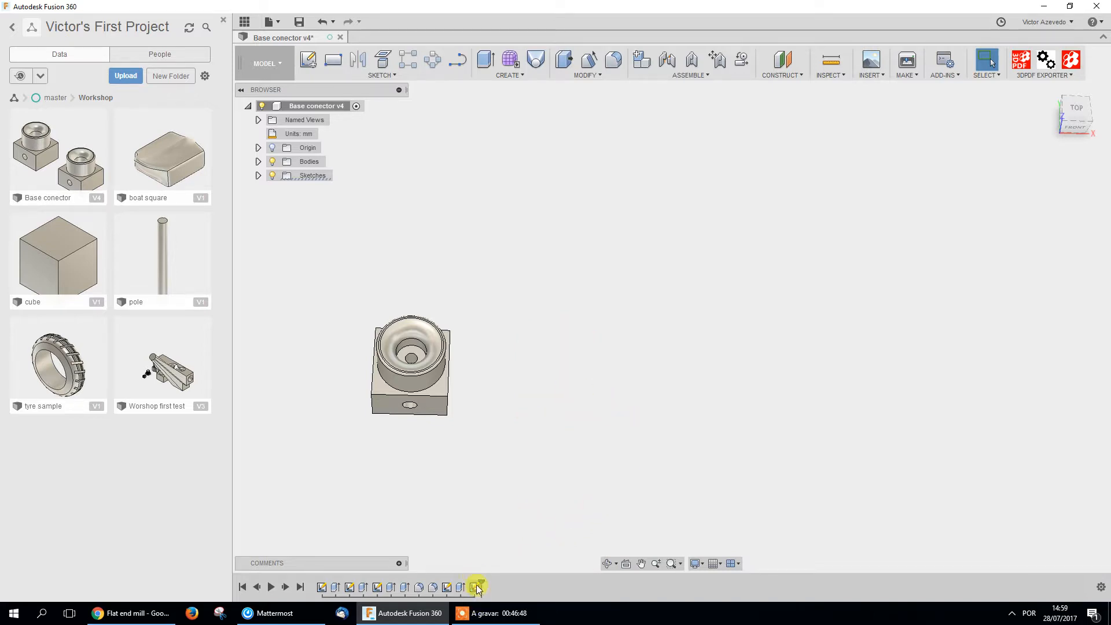
pyautogui.press('Delete')
pyautogui.moveTo(384, 311); pyautogui.dragTo(470, 287, button='middle')
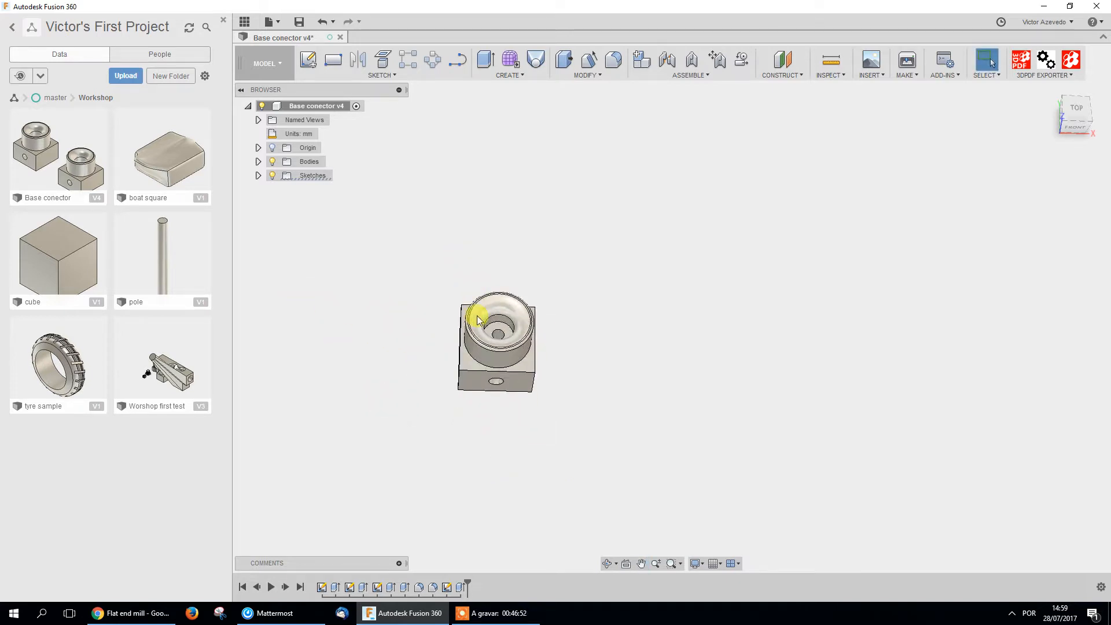
# Save the reduced Base conector design as a new version and close it
pyautogui.click(299, 22)
pyautogui.click(544, 315)
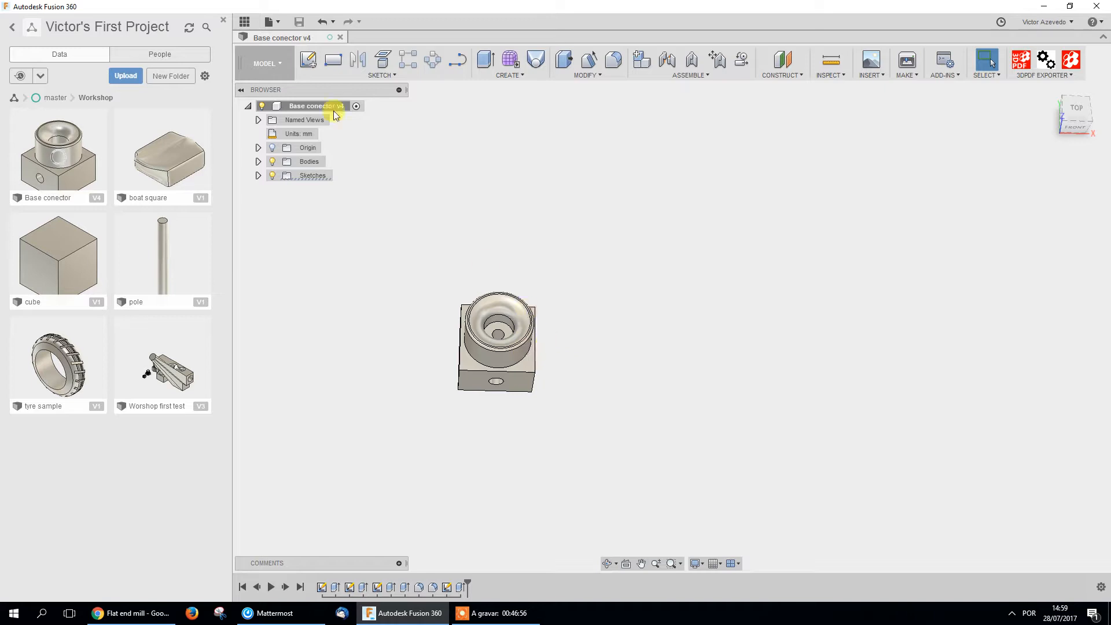
pyautogui.click(340, 38)
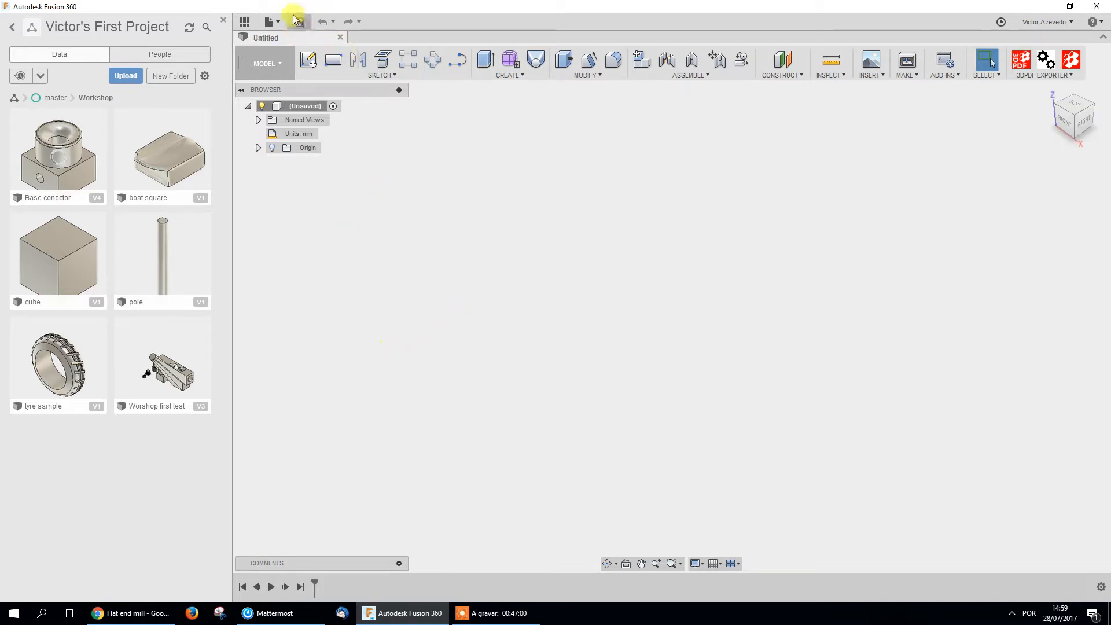
# Save the new empty design as "Workshop assembly" in the Workshop folder
pyautogui.click(271, 22)
pyautogui.click(525, 215)
pyautogui.click(299, 21)
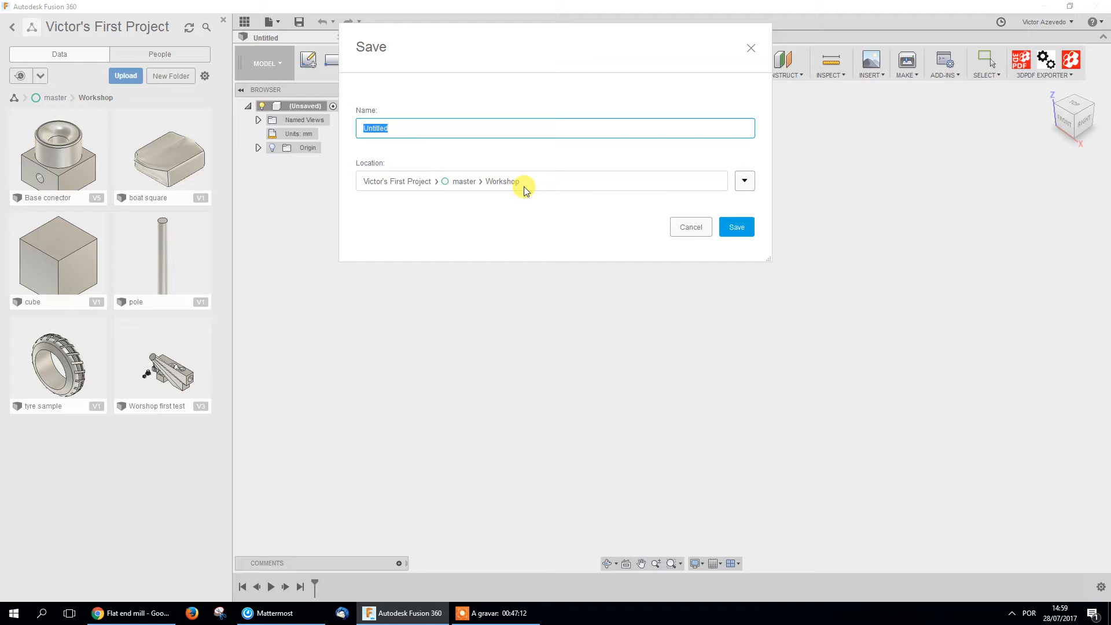
pyautogui.write('Workshop assembly')
pyautogui.press('Return')
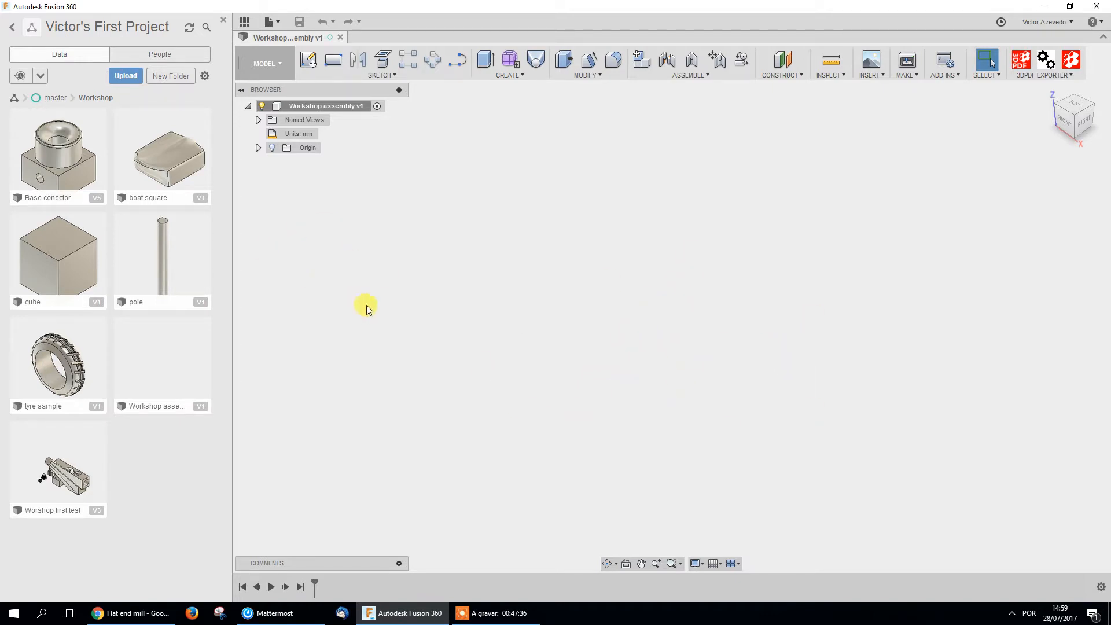
# Insert the cube design into the assembly at its default position and expand its component contents
pyautogui.moveTo(69, 248); pyautogui.dragTo(607, 282)
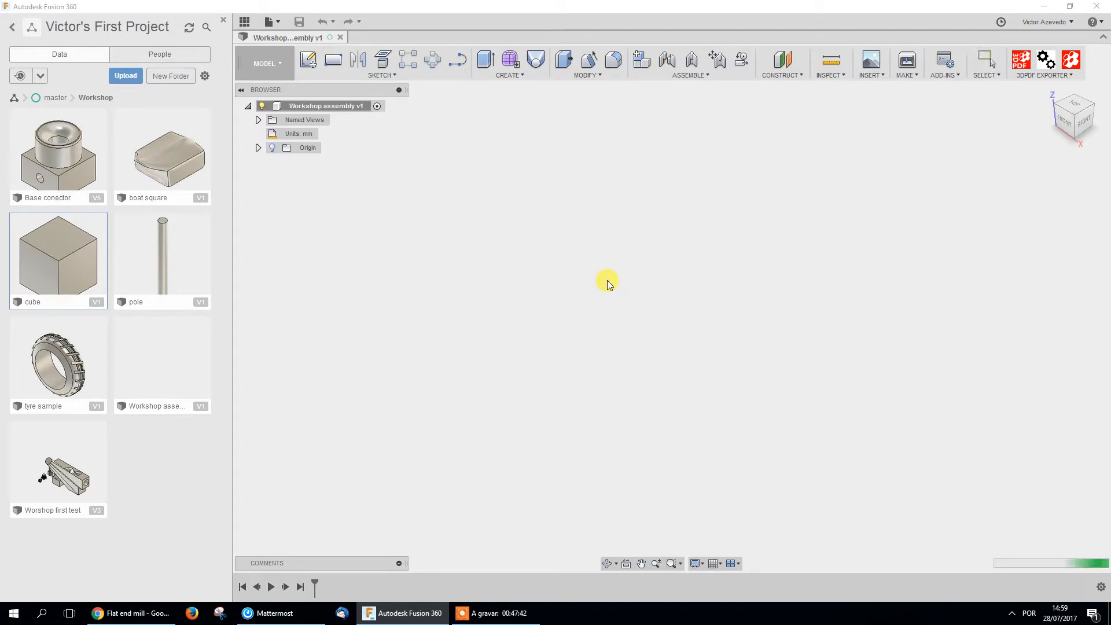
pyautogui.scroll(-5, 494, 312)
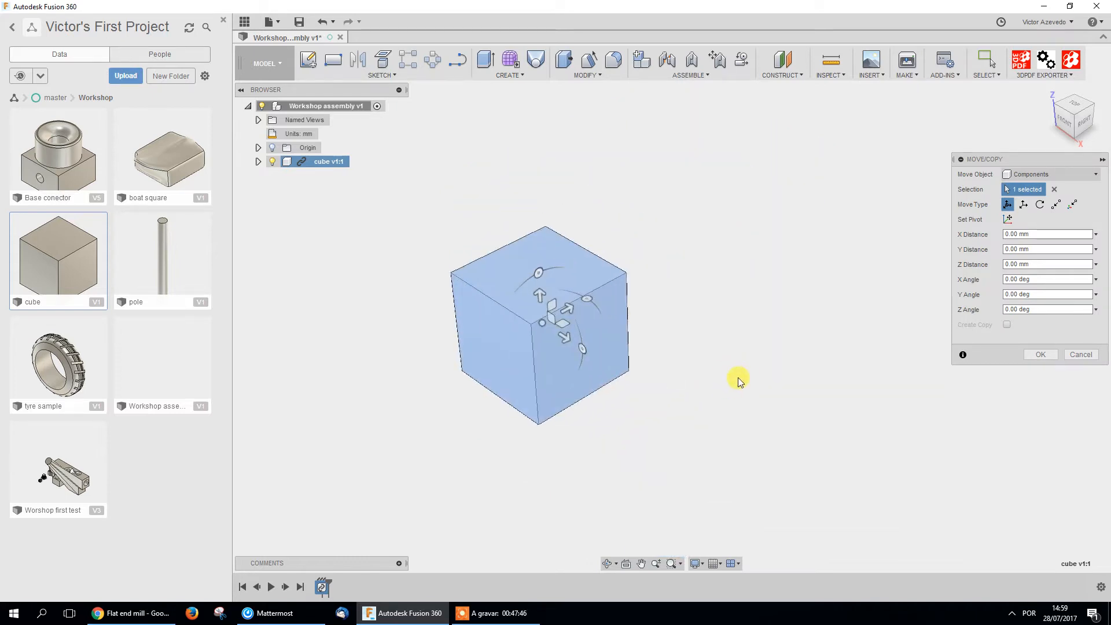
pyautogui.click(1040, 354)
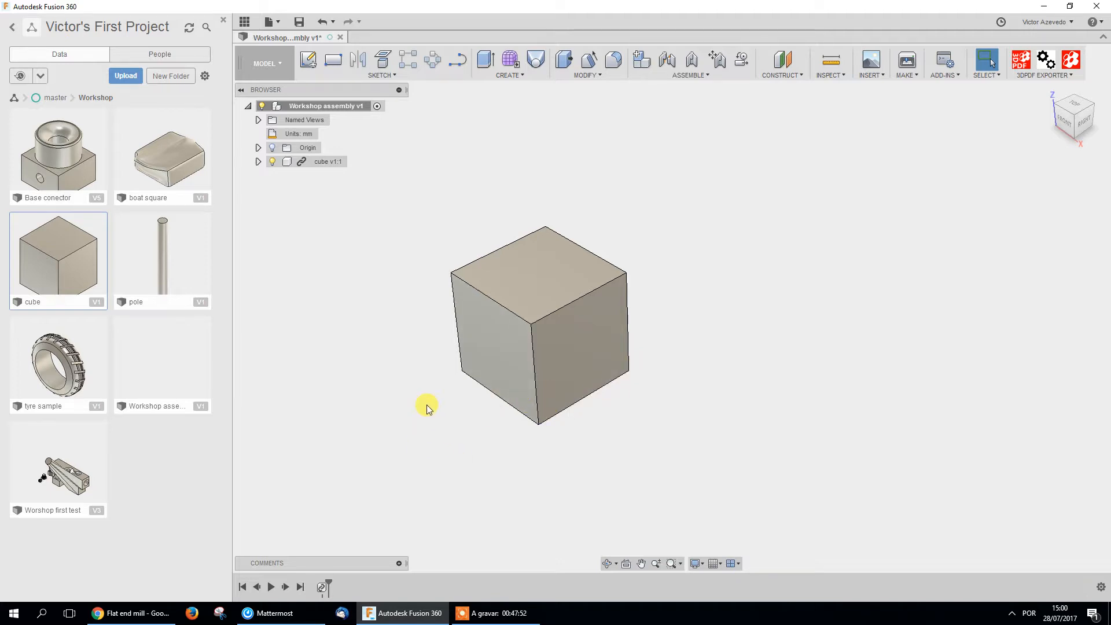
pyautogui.click(258, 162)
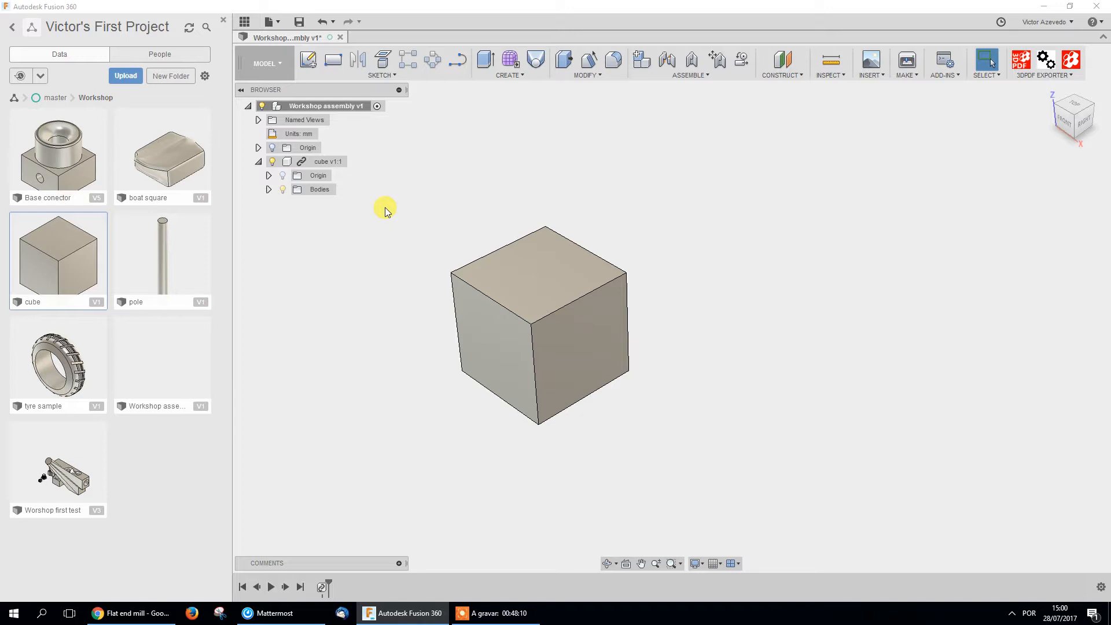
pyautogui.click(440, 185)
# Insert the Base conector design into the assembly, offset 75 mm along Z and 85 mm along Y from its default position
pyautogui.moveTo(70, 153); pyautogui.dragTo(731, 188)
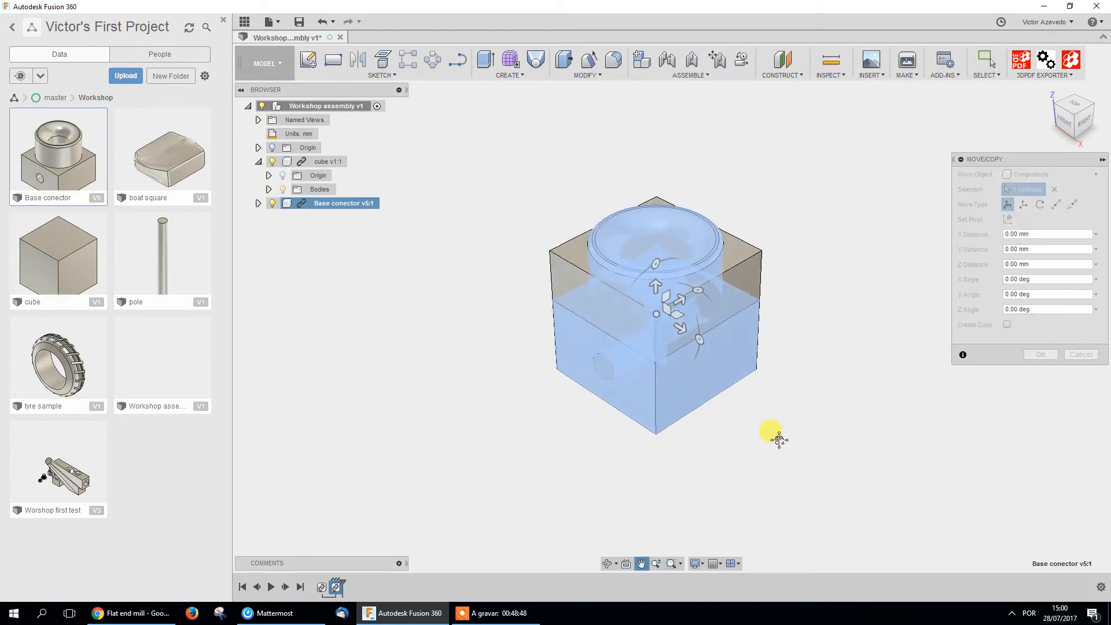
pyautogui.click(580, 304)
pyautogui.moveTo(581, 303); pyautogui.dragTo(567, 104)
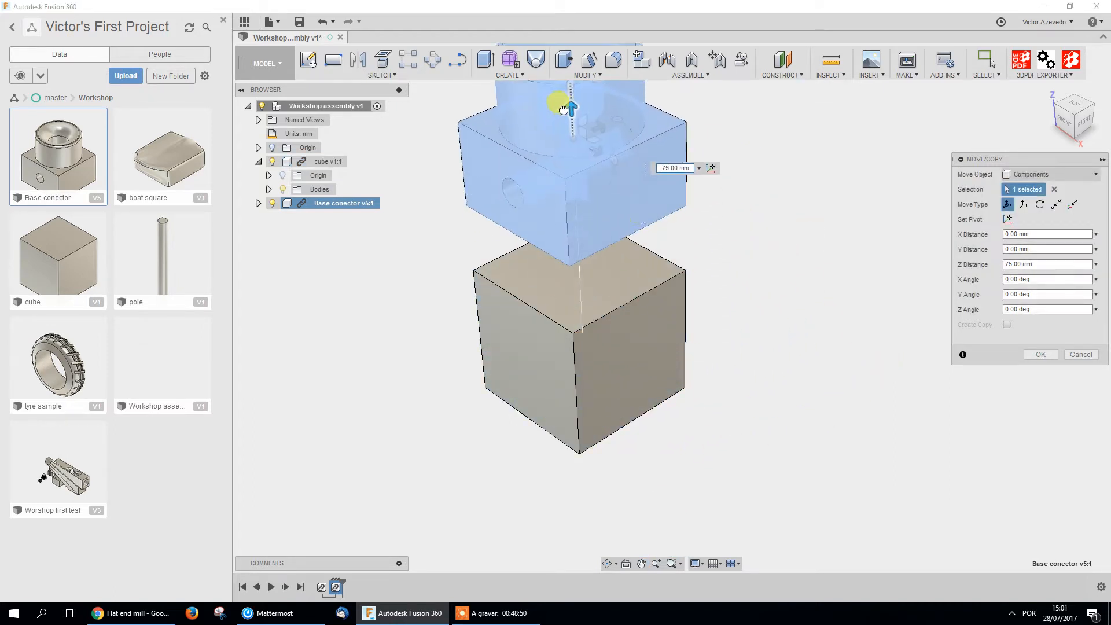
pyautogui.moveTo(672, 325); pyautogui.dragTo(655, 449, button='middle')
pyautogui.moveTo(570, 248); pyautogui.dragTo(808, 324)
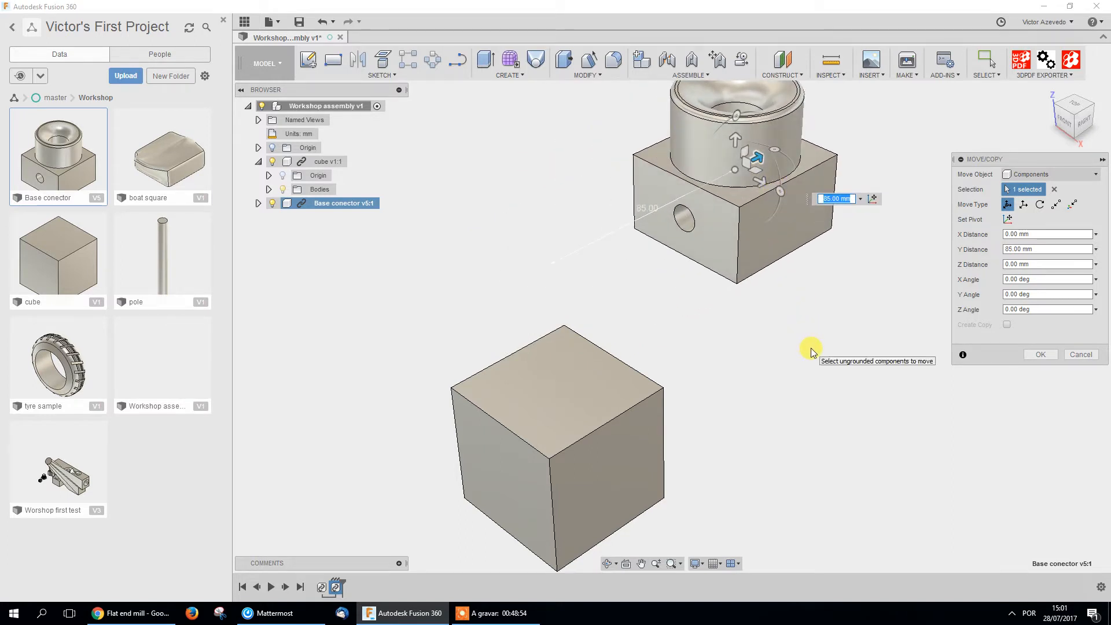
pyautogui.click(1040, 354)
pyautogui.keyDown('shift'); pyautogui.moveTo(677, 318); pyautogui.dragTo(759, 307, button='middle'); pyautogui.keyUp('shift')
pyautogui.click(1042, 353)
pyautogui.keyDown('shift'); pyautogui.moveTo(842, 304); pyautogui.dragTo(727, 308, button='middle'); pyautogui.keyUp('shift')
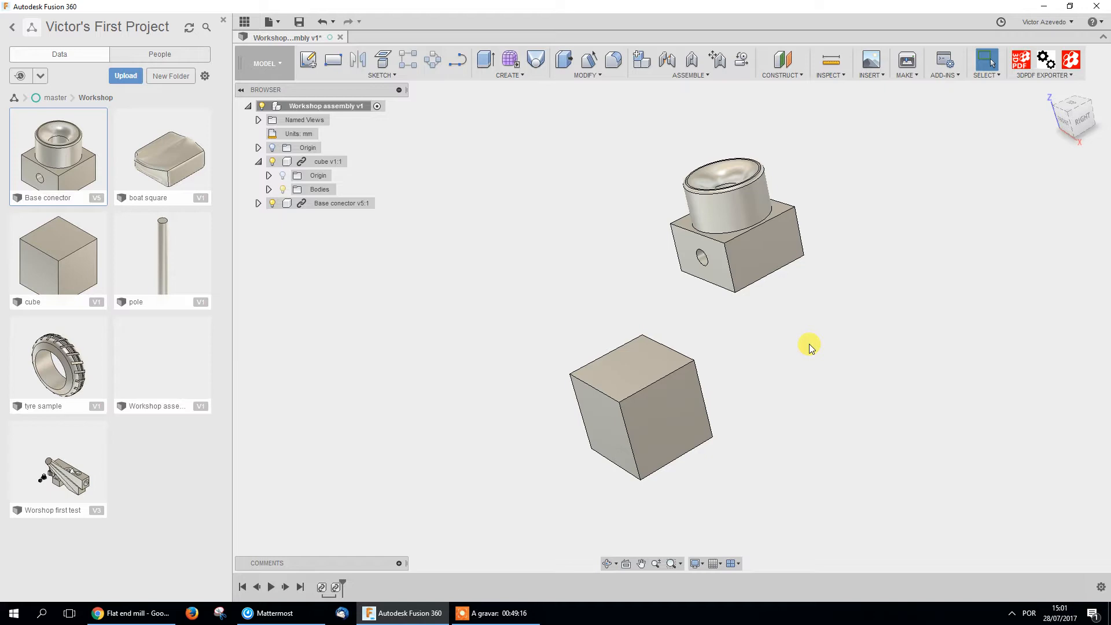
# Move the Base conector component 20 mm upward, with the move pivot set at its block's lower front corner
pyautogui.moveTo(841, 322); pyautogui.dragTo(621, 127)
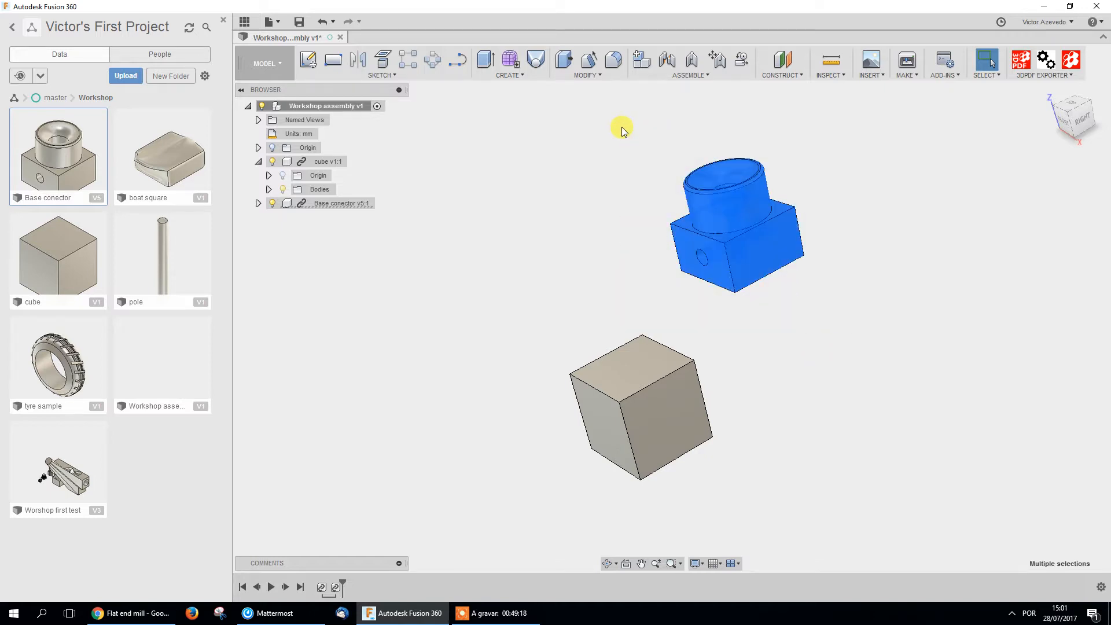
pyautogui.press('m')
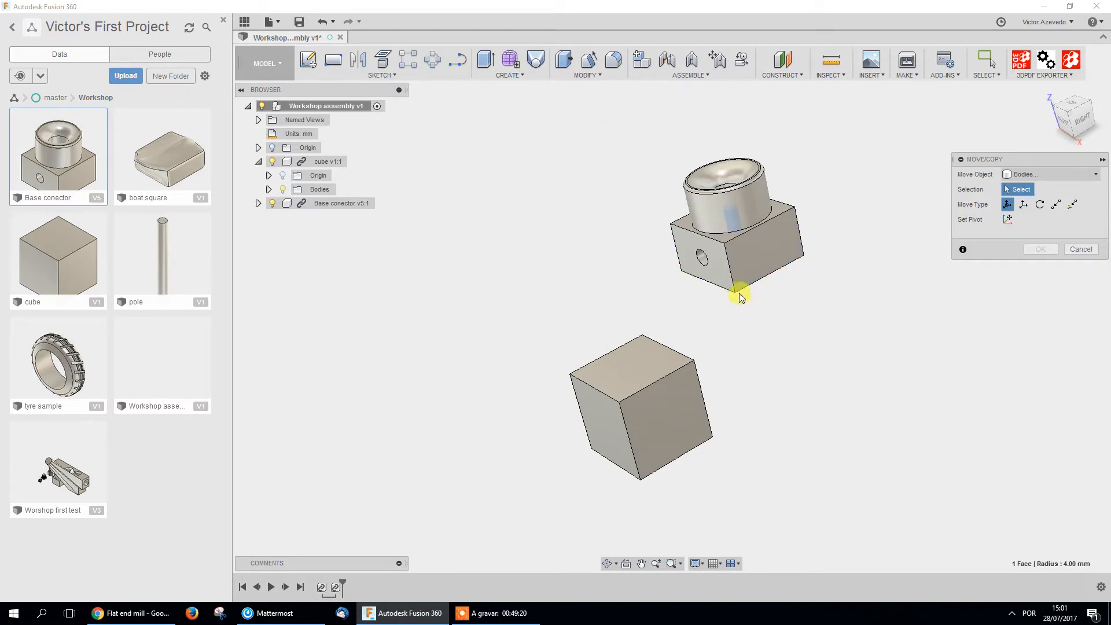
pyautogui.moveTo(877, 321); pyautogui.dragTo(619, 113)
pyautogui.click(1029, 172)
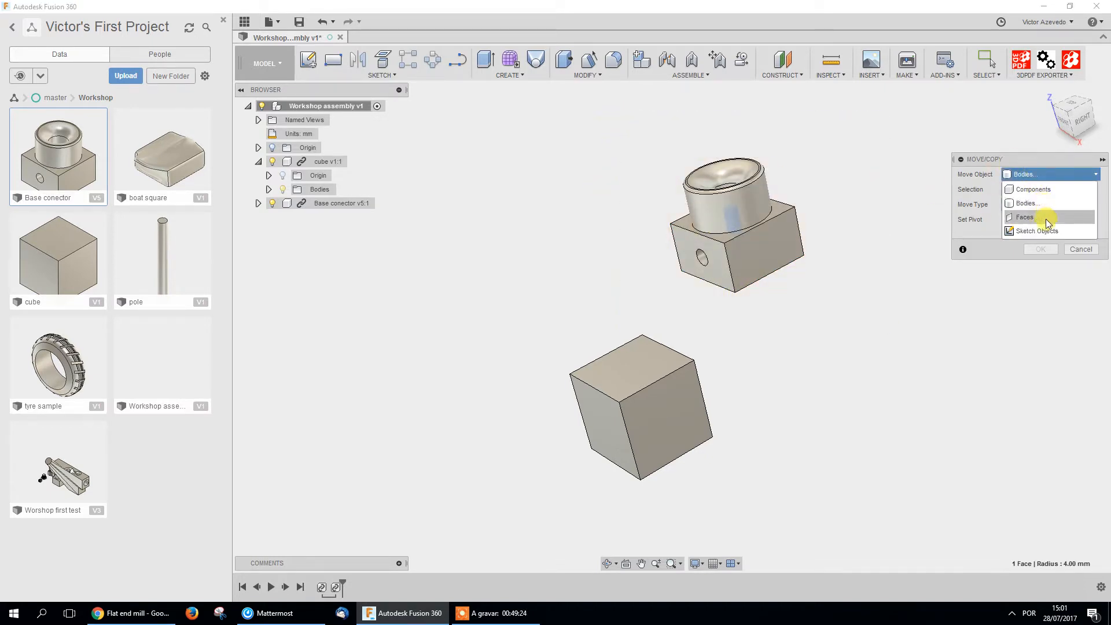
pyautogui.click(1036, 190)
pyautogui.moveTo(845, 299); pyautogui.dragTo(630, 140)
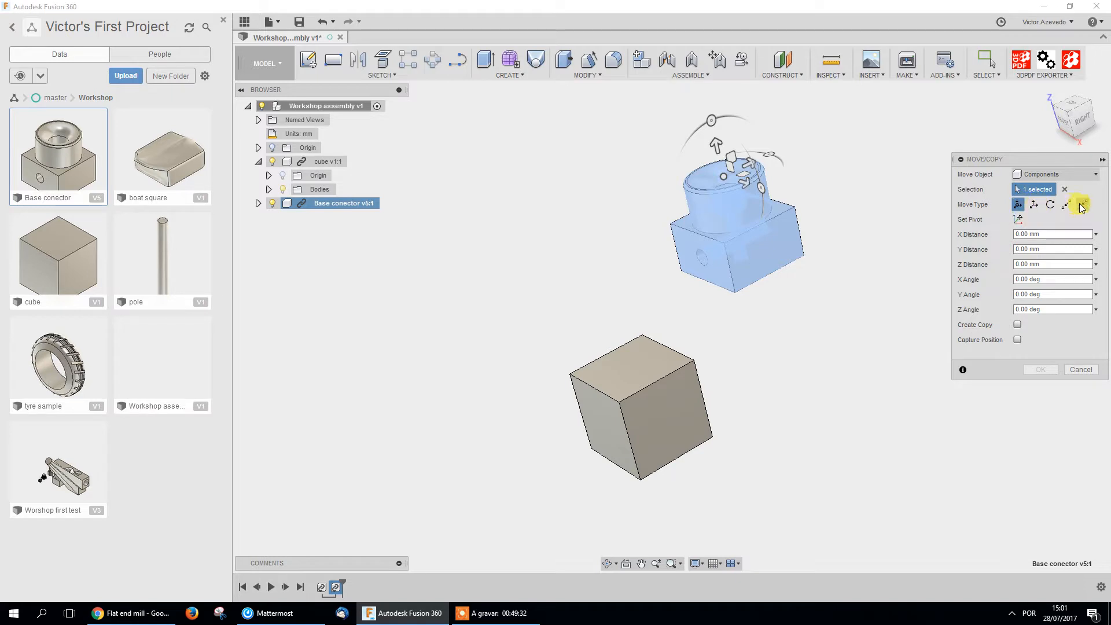
pyautogui.click(1018, 220)
pyautogui.click(736, 294)
pyautogui.click(1018, 220)
pyautogui.click(1018, 220)
pyautogui.moveTo(727, 261); pyautogui.dragTo(700, 272)
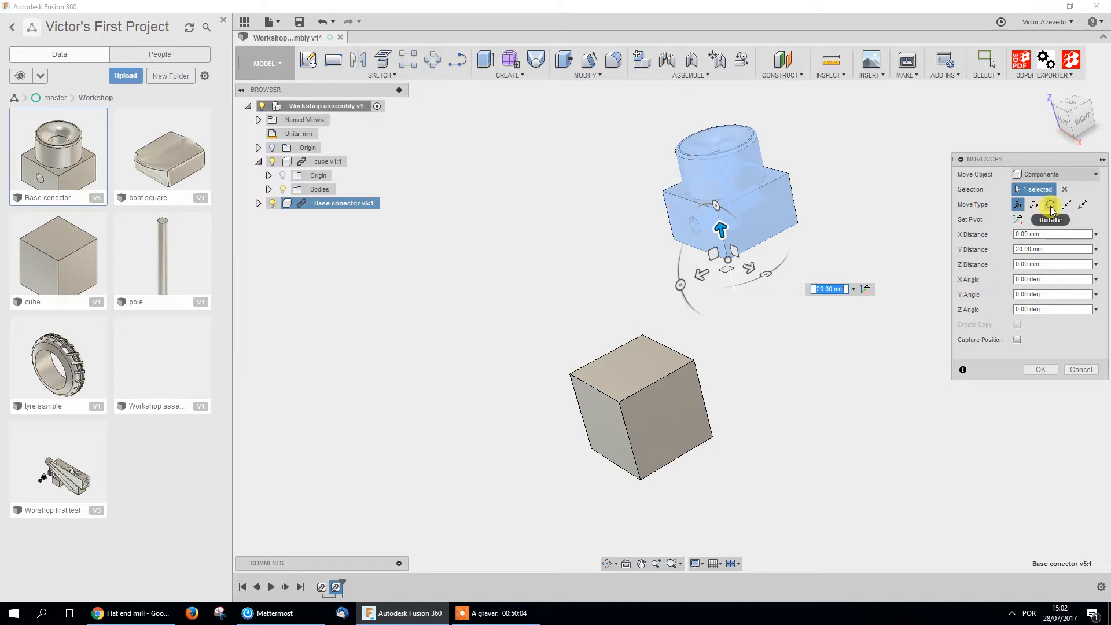
# Try the move pivot at the connector block's lower left corner and on its lower front-left edge
pyautogui.click(1018, 220)
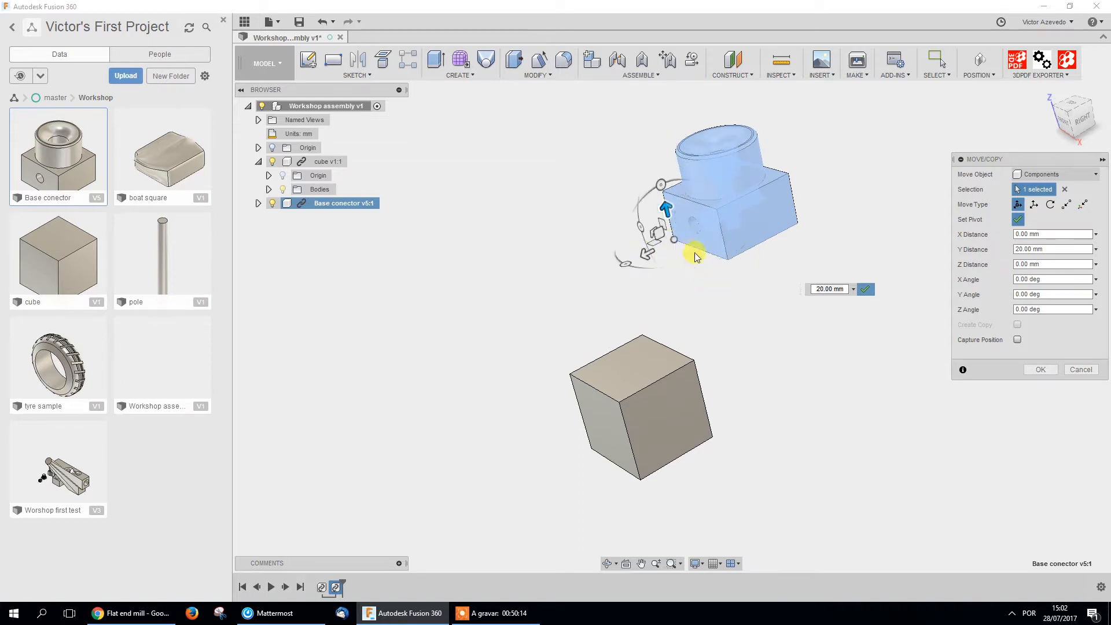
pyautogui.click(675, 241)
pyautogui.click(1018, 220)
pyautogui.moveTo(667, 214)
pyautogui.mouseDown()
pyautogui.moveTo(654, 148)
pyautogui.moveTo(671, 213)
pyautogui.mouseUp()
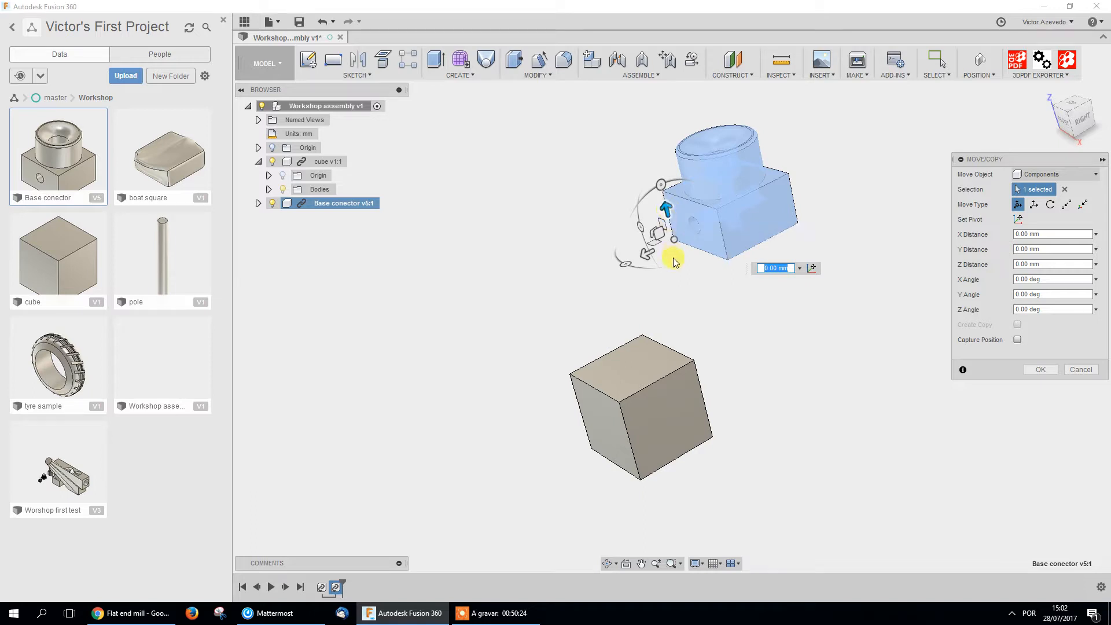
pyautogui.click(1018, 220)
pyautogui.click(728, 257)
pyautogui.click(687, 245)
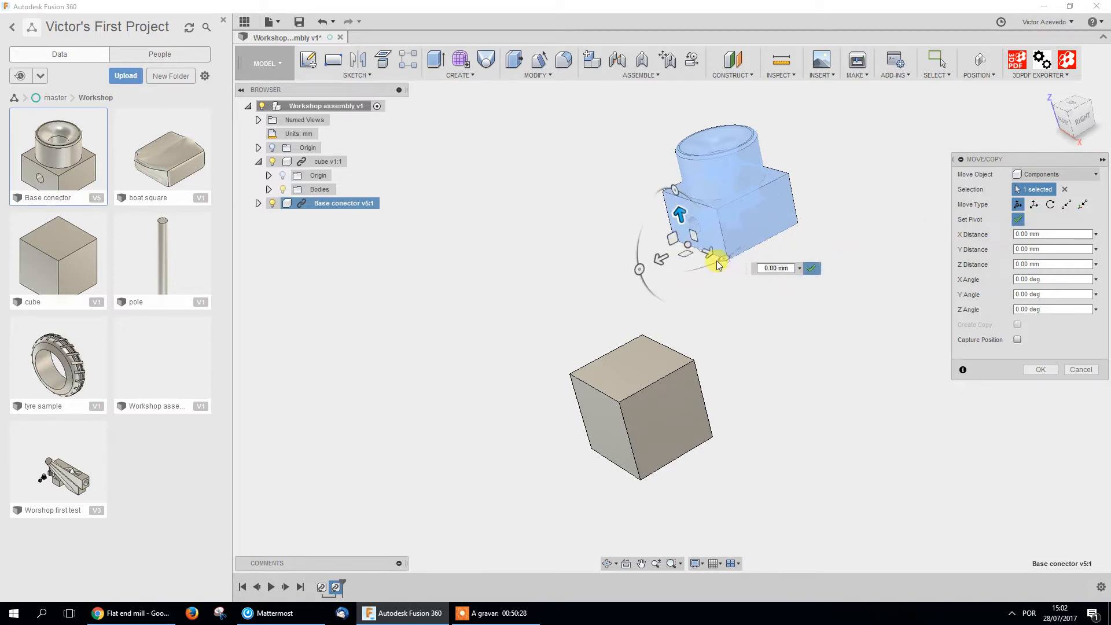
pyautogui.click(1018, 219)
pyautogui.click(1018, 220)
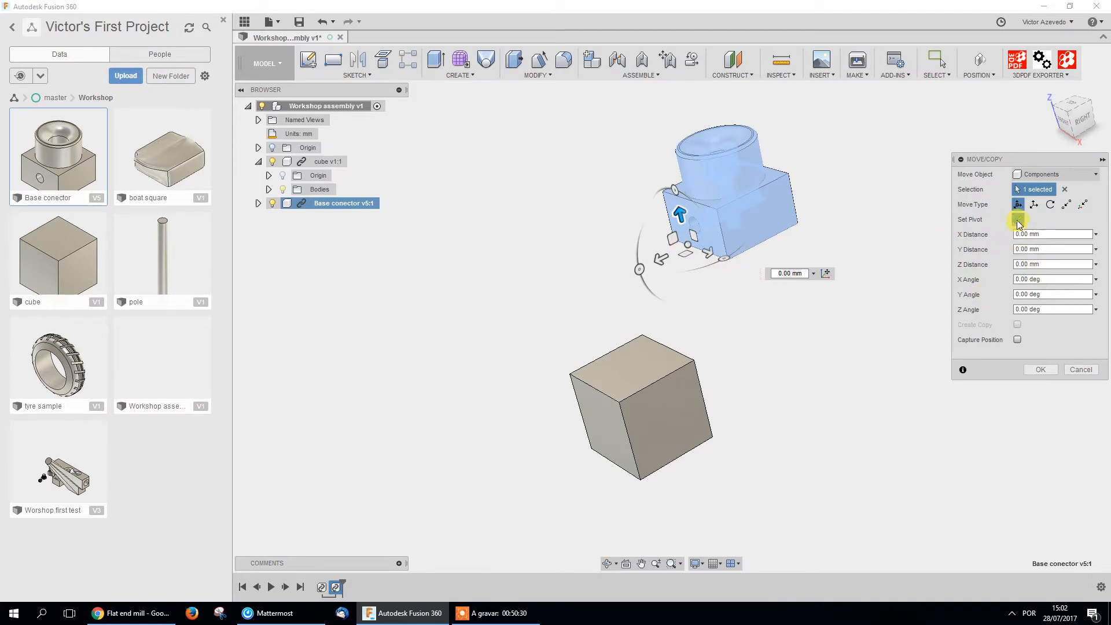
# Place the pivot at the connector block's lower front corner, lower the component by 10 mm and finish the move
pyautogui.click(739, 258)
pyautogui.click(1018, 219)
pyautogui.moveTo(717, 228); pyautogui.dragTo(720, 237)
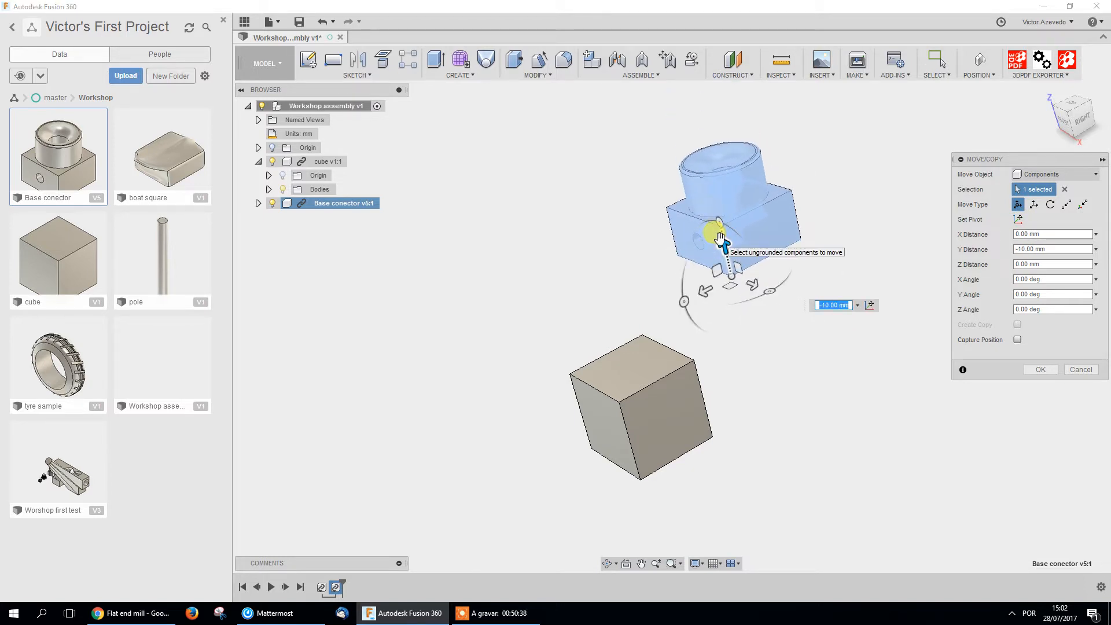
pyautogui.click(1050, 177)
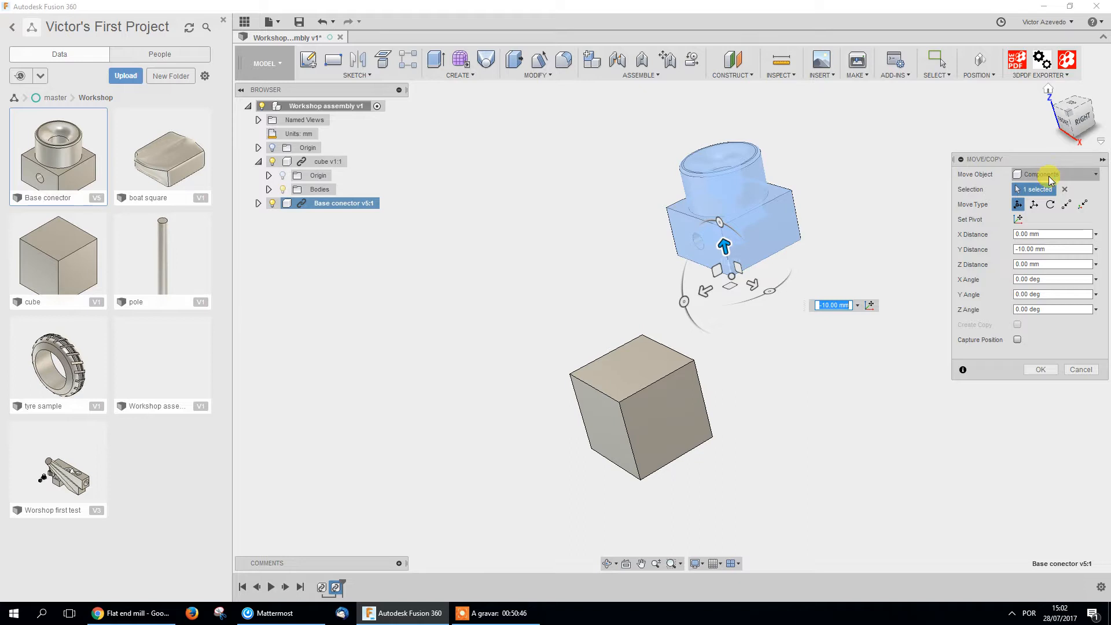
pyautogui.click(1050, 176)
pyautogui.click(1056, 177)
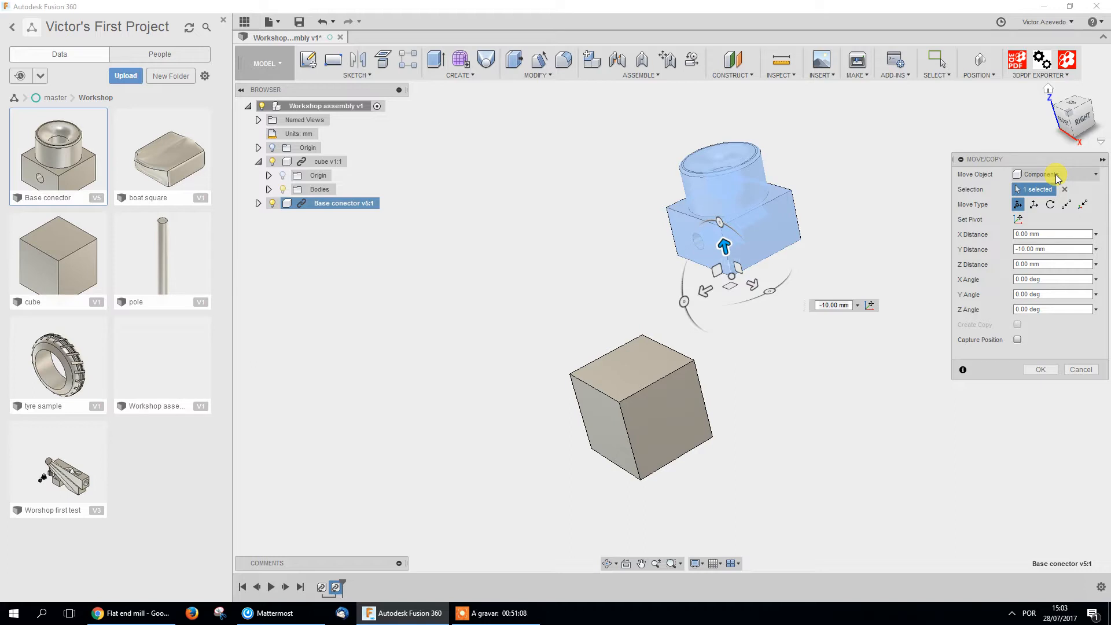
pyautogui.moveTo(703, 290)
pyautogui.mouseDown()
pyautogui.moveTo(762, 266)
pyautogui.moveTo(704, 296)
pyautogui.mouseUp()
pyautogui.click(1037, 370)
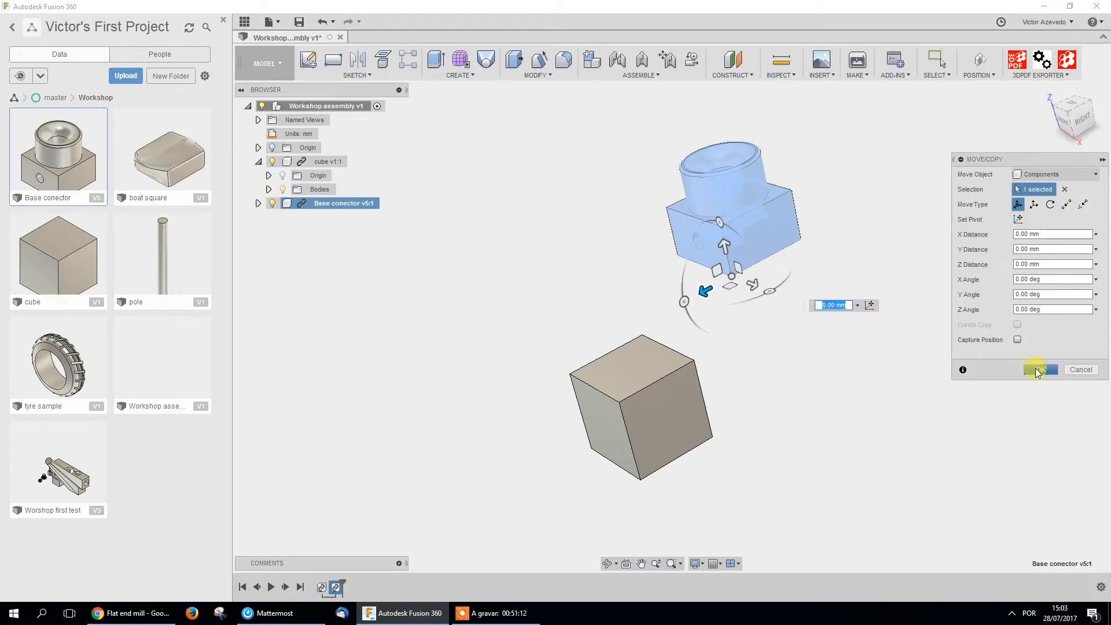
# Examine the relative positions of the cube and the Base conector from above, below and the sides
pyautogui.keyDown('shift'); pyautogui.moveTo(675, 235); pyautogui.dragTo(648, 263, button='middle'); pyautogui.keyUp('shift')
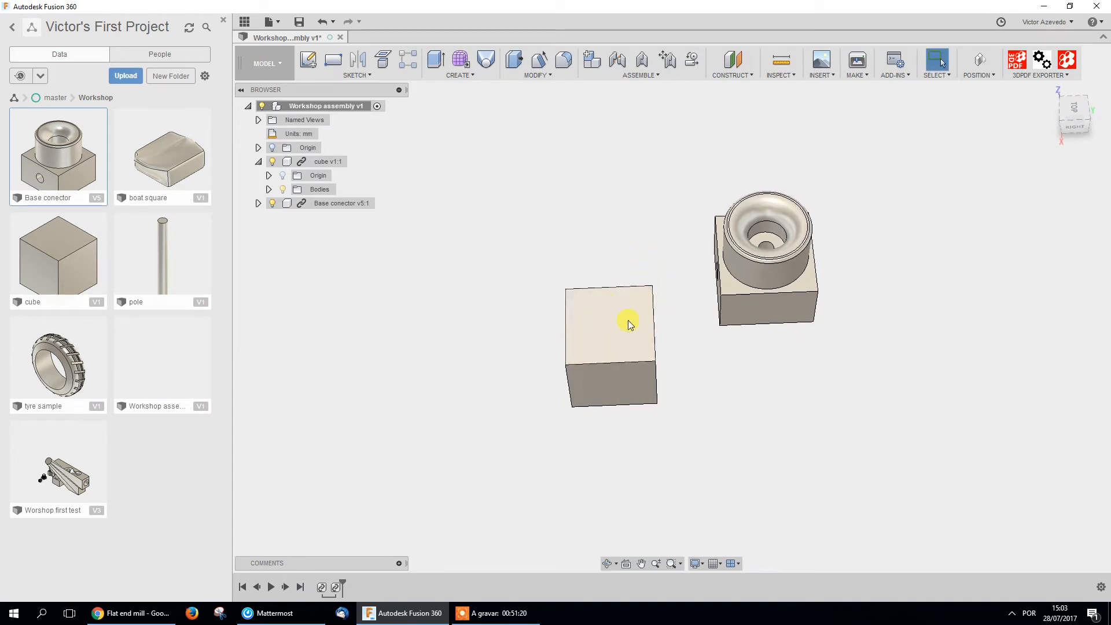
pyautogui.scroll(-3, 641, 360)
pyautogui.keyDown('shift'); pyautogui.moveTo(671, 396); pyautogui.dragTo(672, 342, button='middle'); pyautogui.keyUp('shift')
pyautogui.scroll(-3, 703, 361)
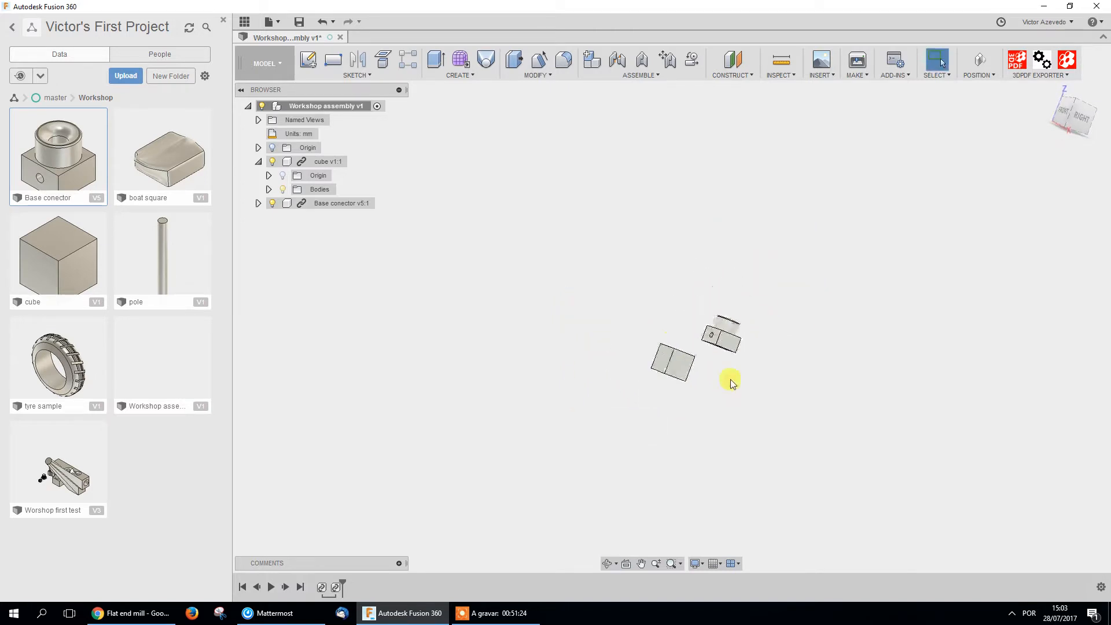
pyautogui.scroll(-2, 827, 382)
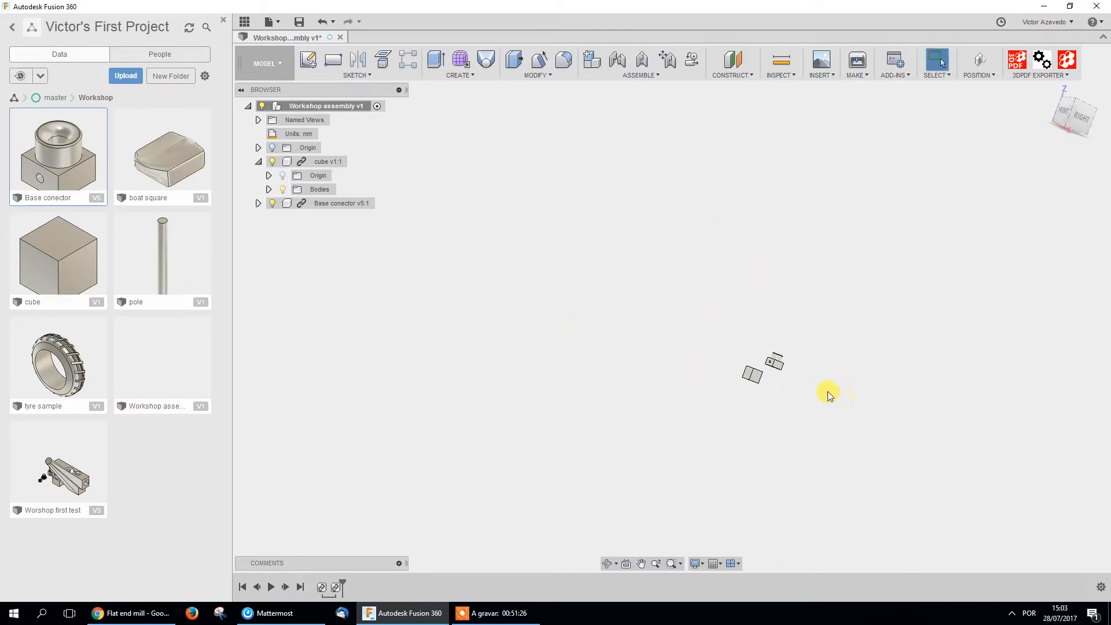
pyautogui.scroll(5, 686, 347)
pyautogui.keyDown('shift'); pyautogui.moveTo(665, 330); pyautogui.dragTo(760, 258, button='middle'); pyautogui.keyUp('shift')
pyautogui.keyDown('shift'); pyautogui.moveTo(834, 471); pyautogui.dragTo(718, 354, button='middle'); pyautogui.keyUp('shift')
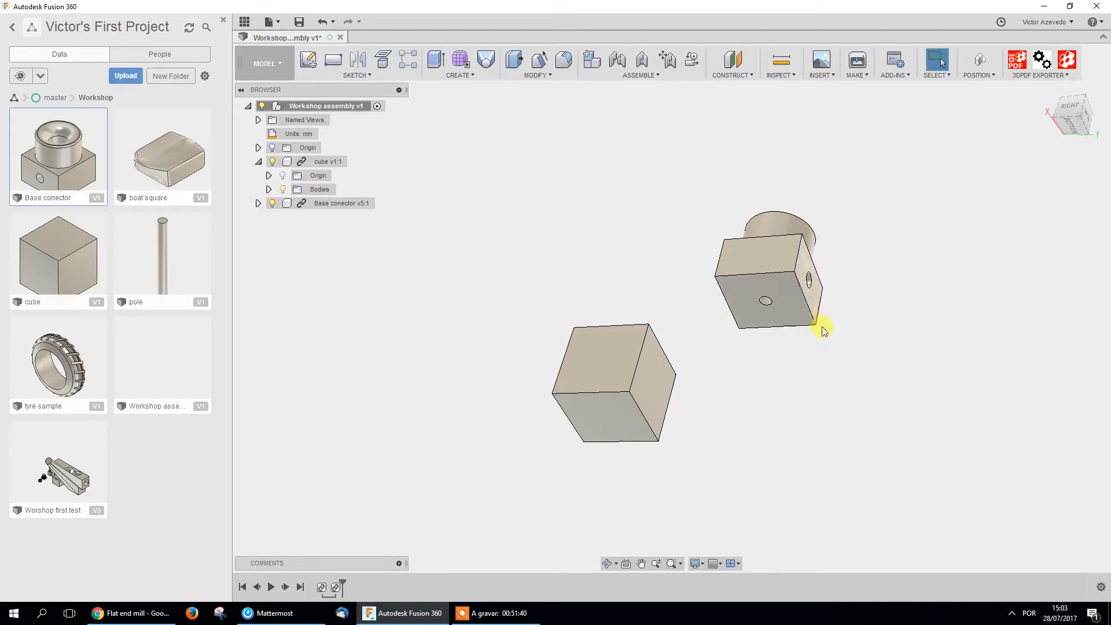
pyautogui.keyDown('shift'); pyautogui.moveTo(789, 325); pyautogui.dragTo(696, 355, button='middle'); pyautogui.keyUp('shift')
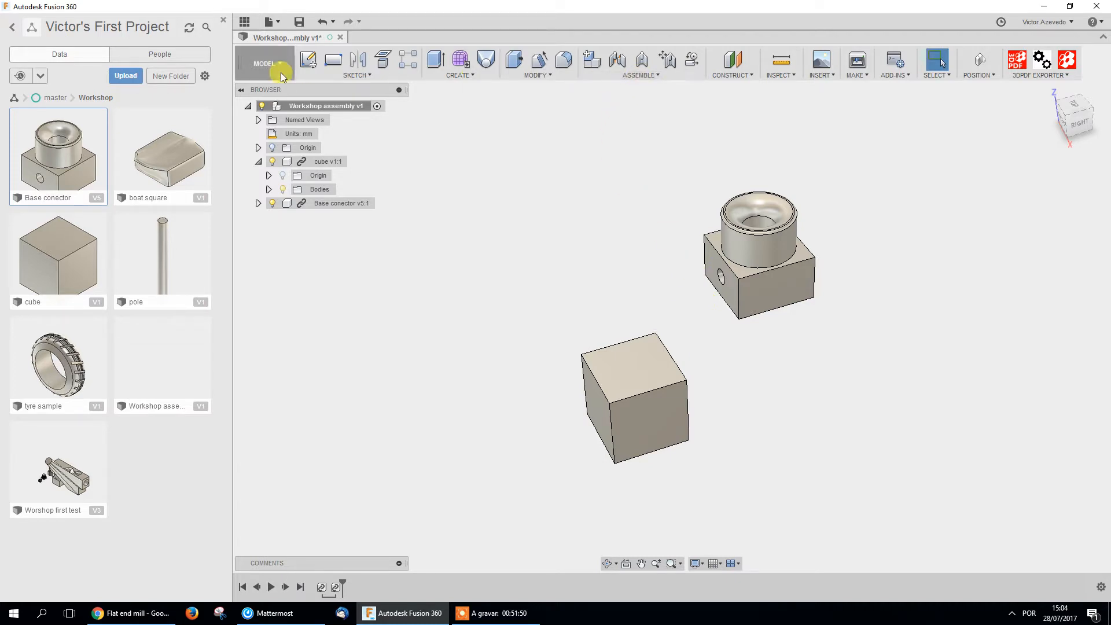
pyautogui.click(620, 77)
pyautogui.click(620, 78)
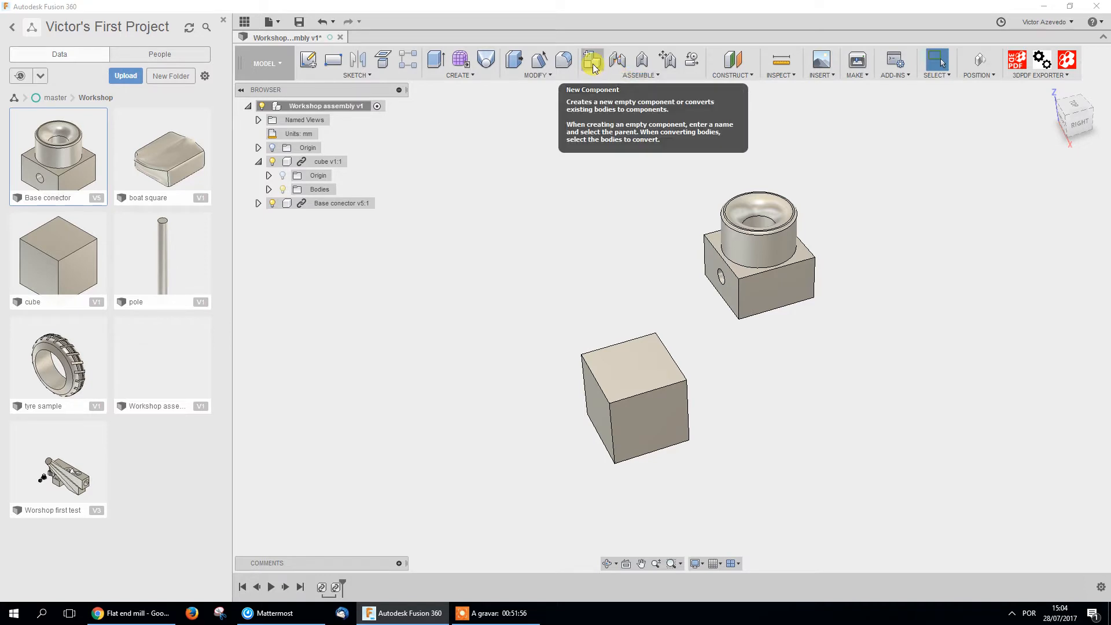
pyautogui.click(593, 62)
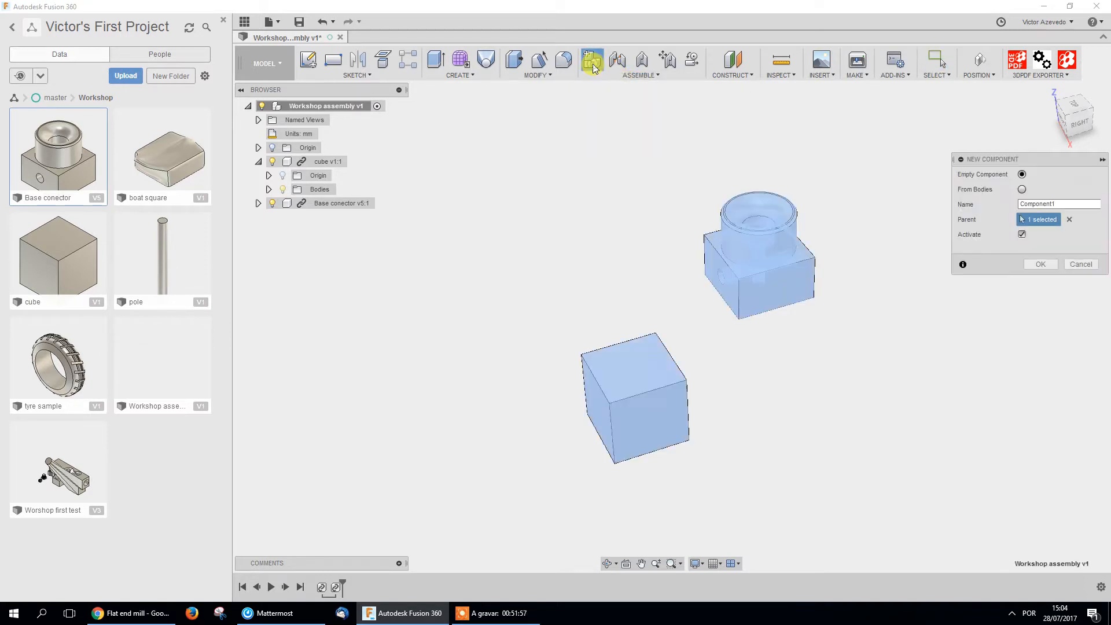
pyautogui.click(1081, 264)
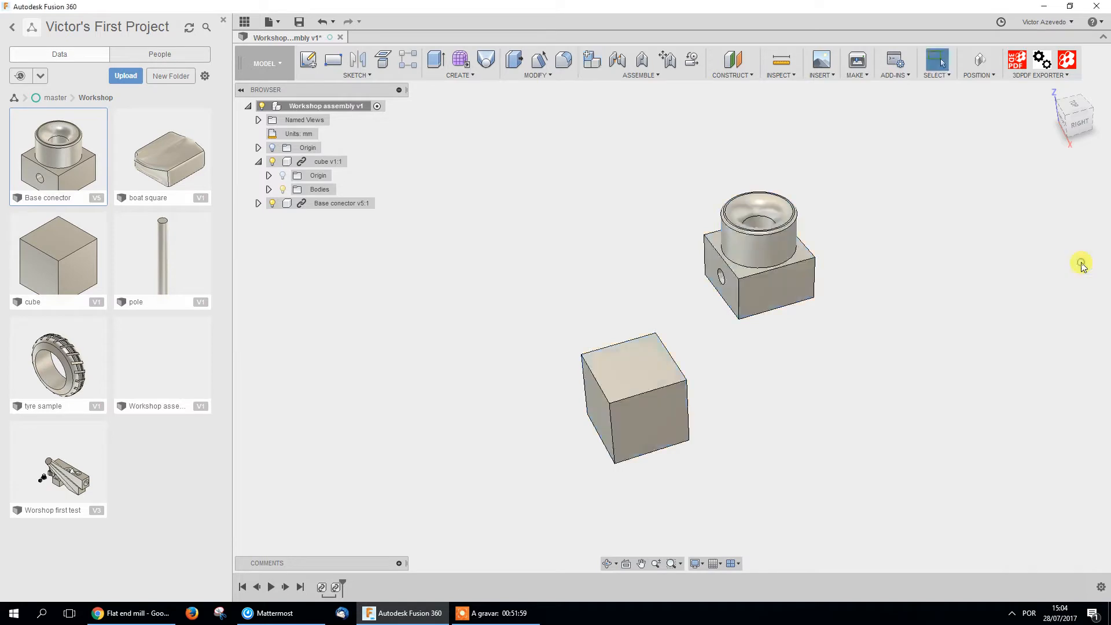
pyautogui.click(624, 68)
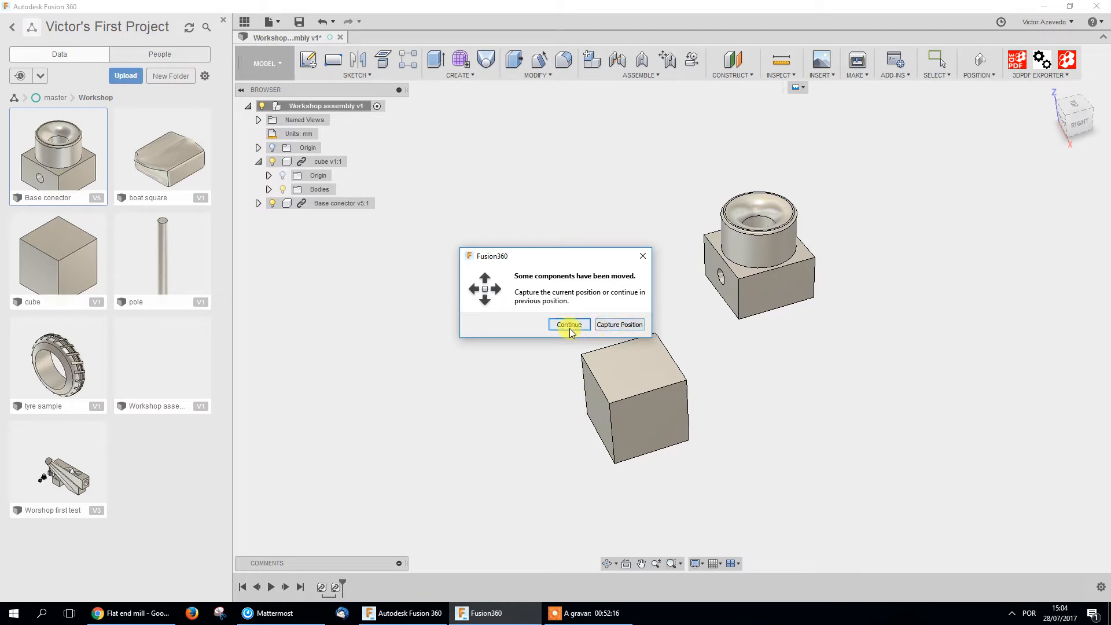
pyautogui.click(624, 325)
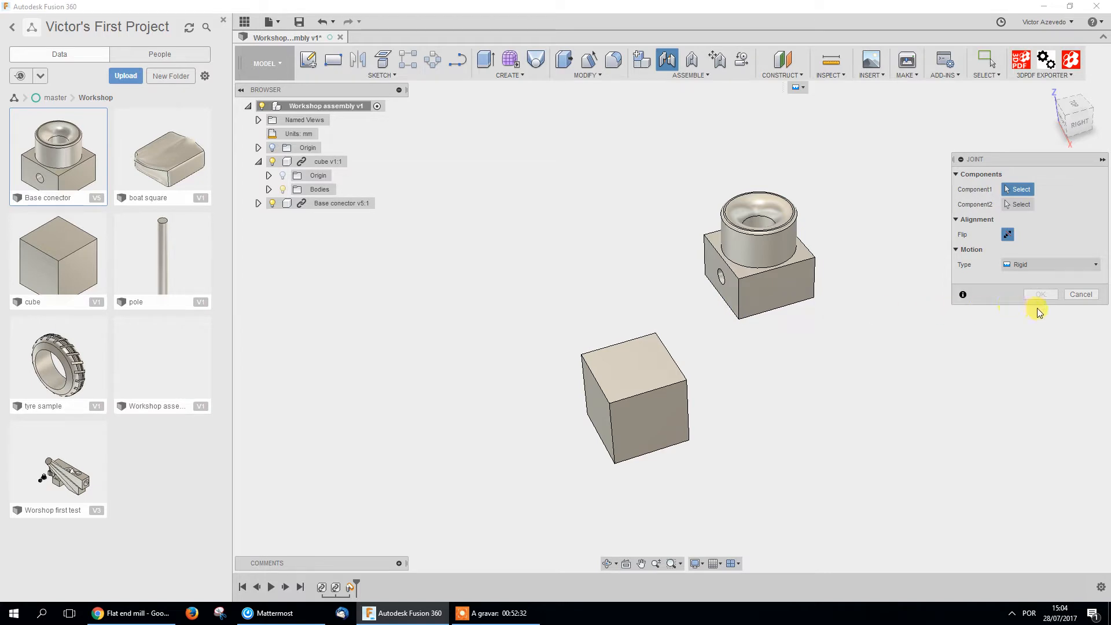
pyautogui.click(1080, 296)
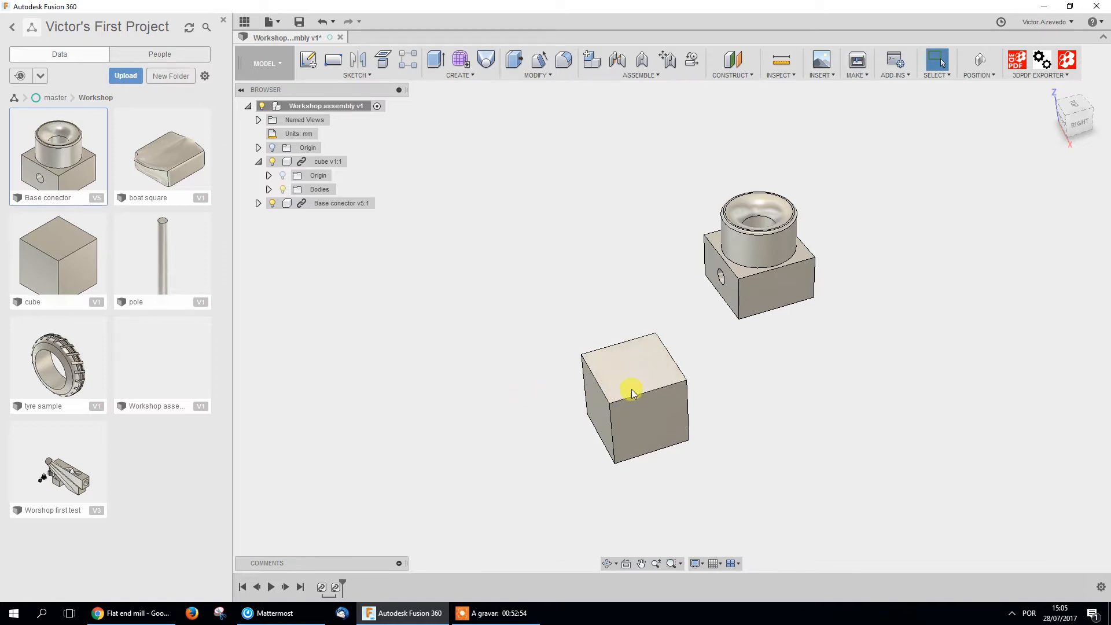
# Ground the cube component so it stays fixed in the assembly
pyautogui.click(317, 162)
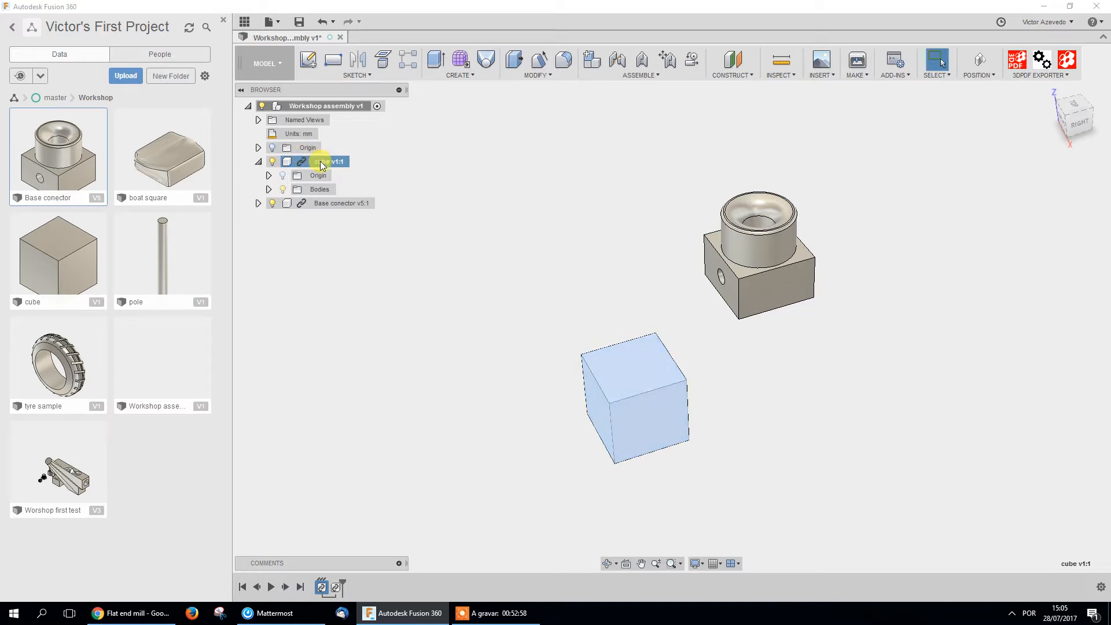
pyautogui.rightClick(320, 162)
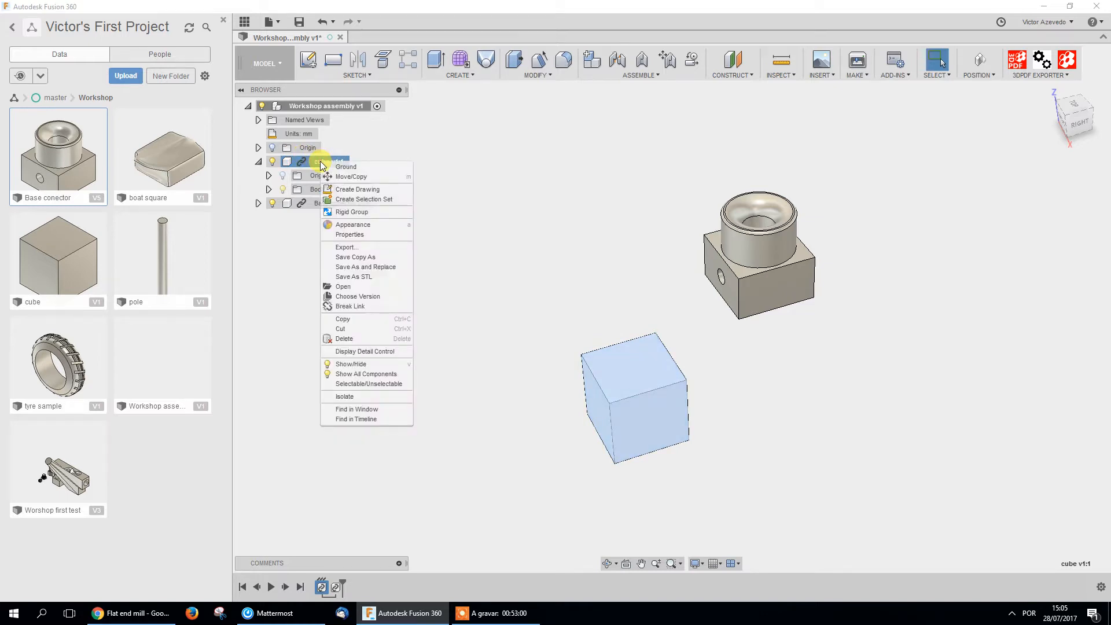
pyautogui.click(354, 168)
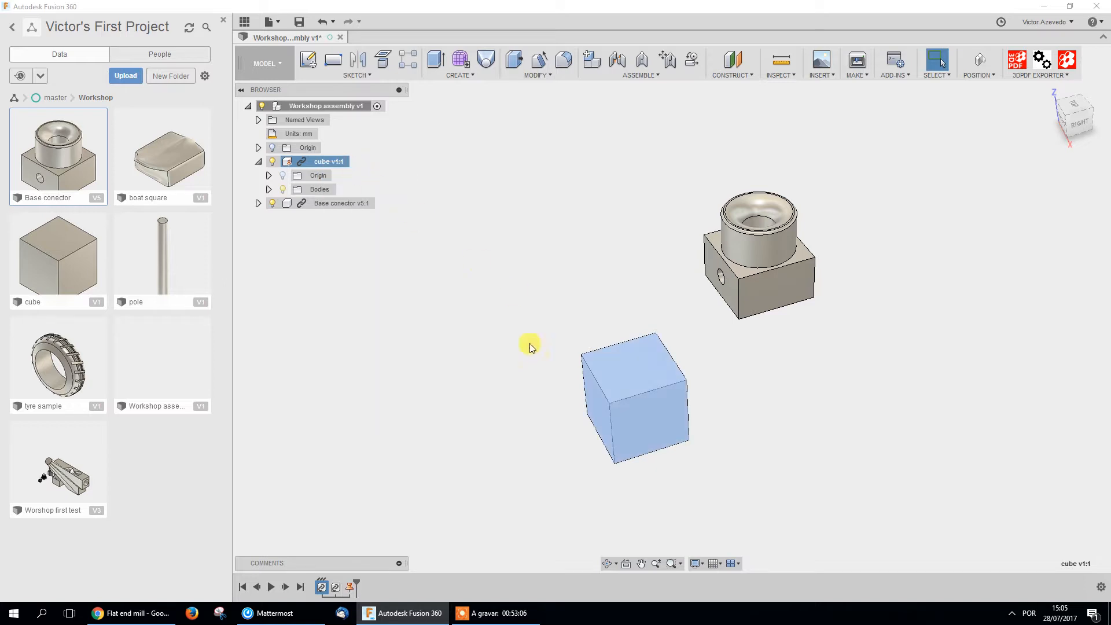
pyautogui.click(723, 491)
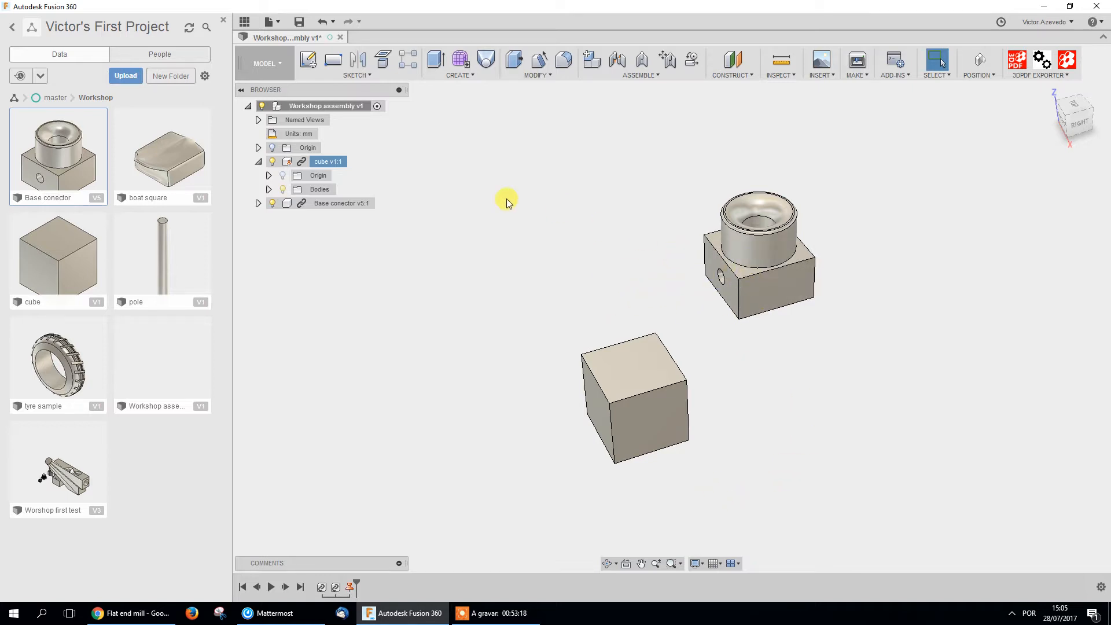
pyautogui.rightClick(325, 161)
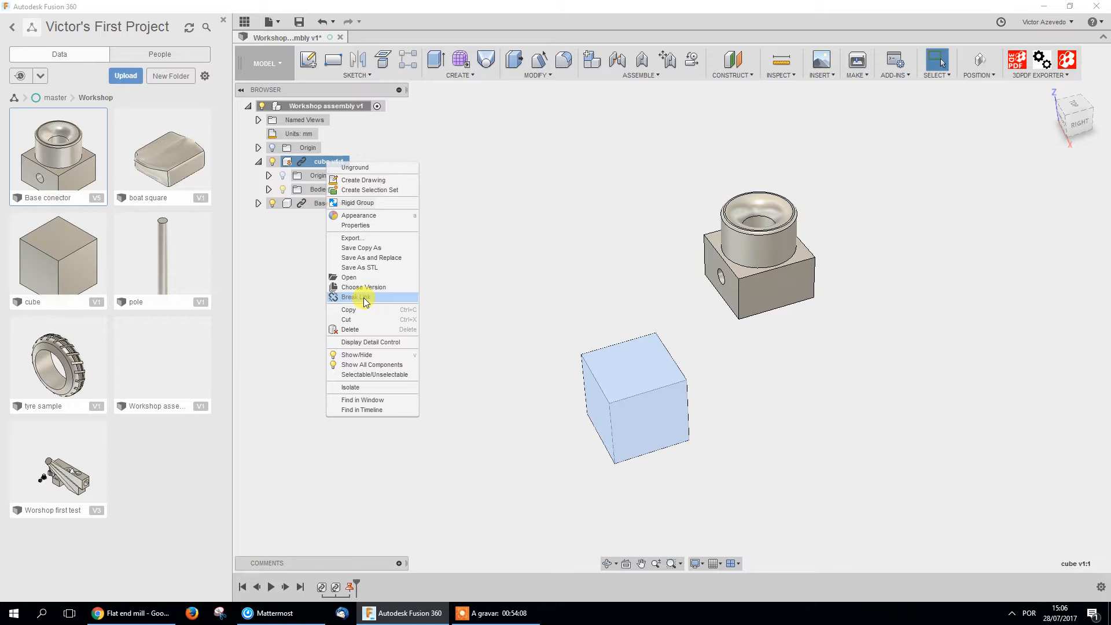
pyautogui.click(356, 297)
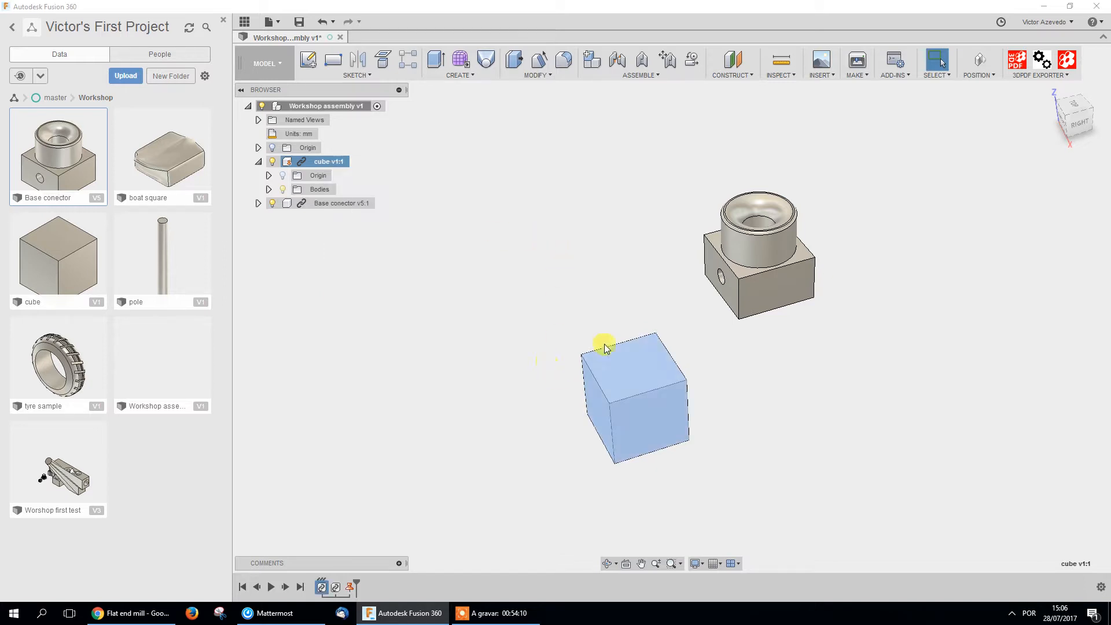
pyautogui.click(717, 374)
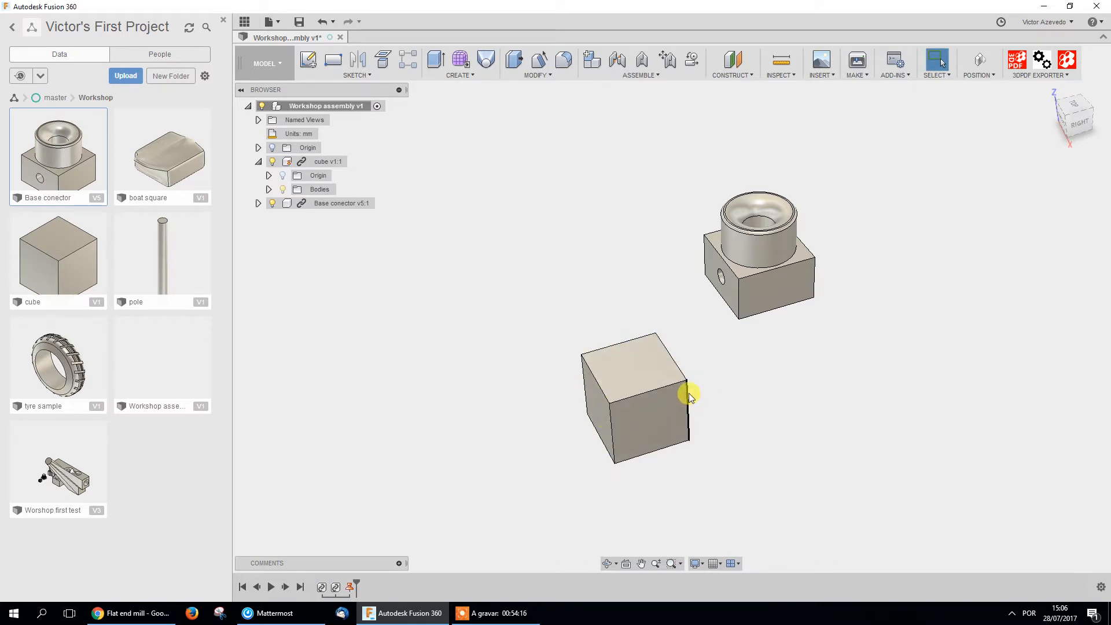
# Start a joint with the moved position captured, and set its first origin at the Base conector block's lower front-left corner
pyautogui.click(617, 64)
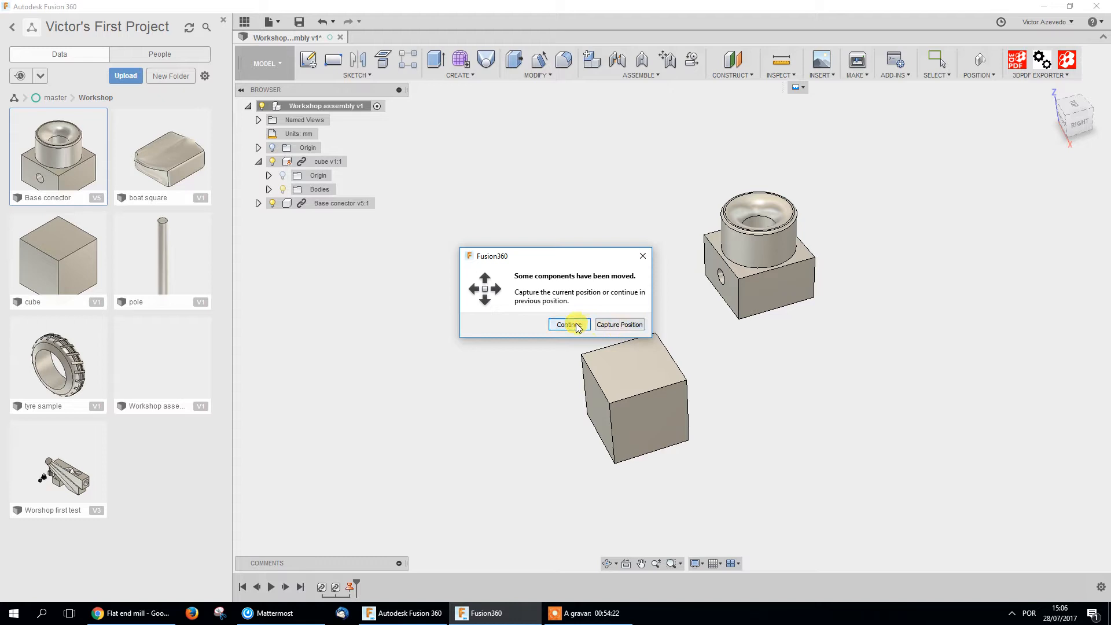
pyautogui.click(614, 325)
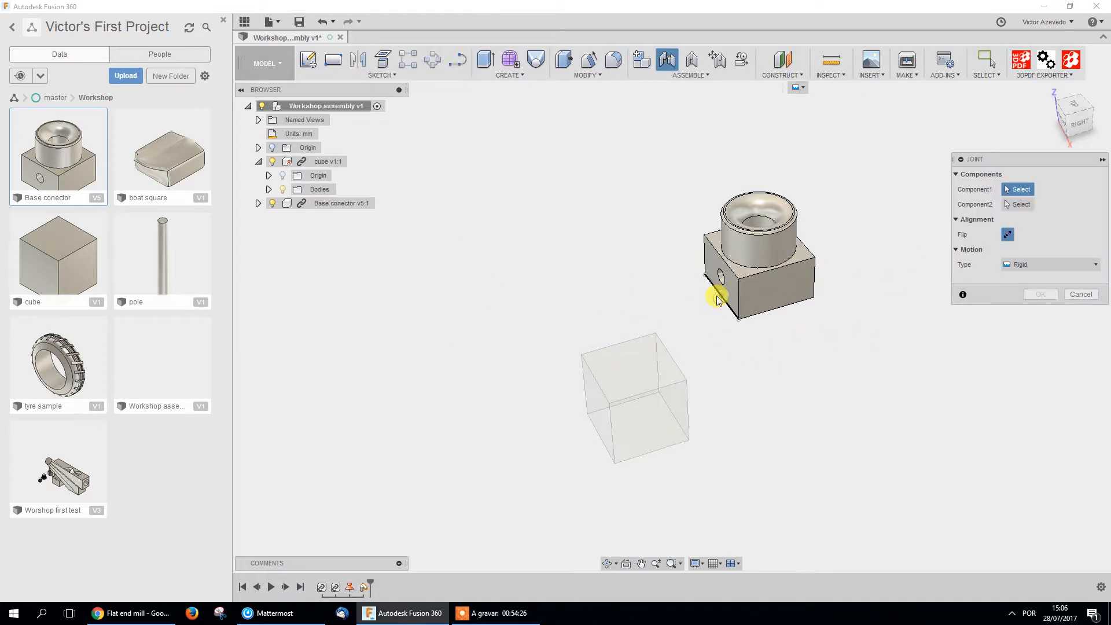
pyautogui.keyDown('shift'); pyautogui.moveTo(716, 306); pyautogui.dragTo(767, 300, button='middle'); pyautogui.keyUp('shift')
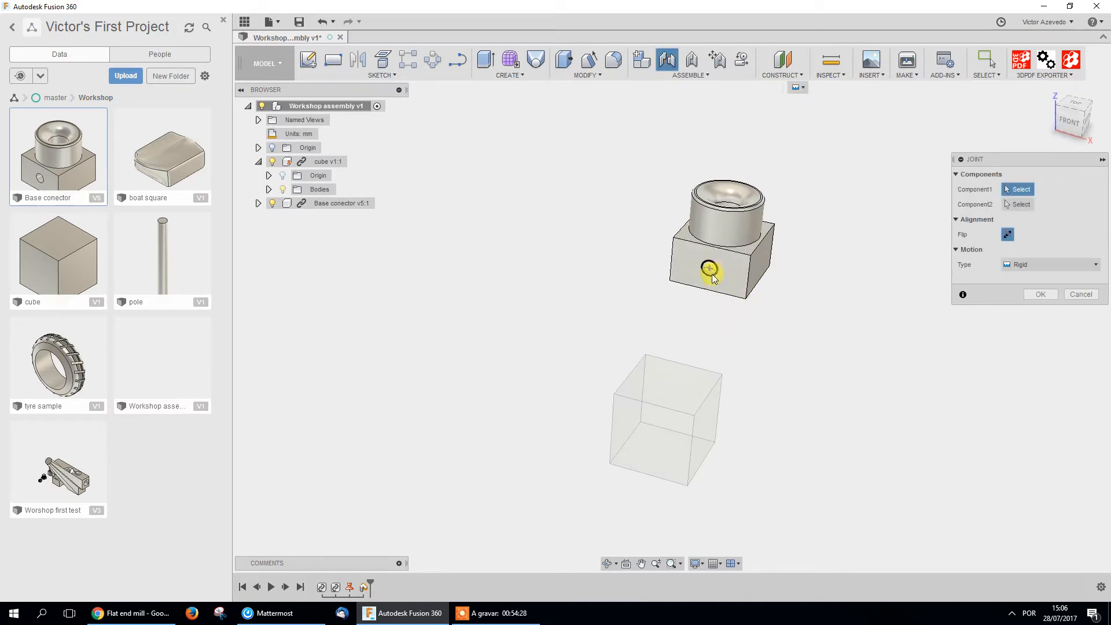
pyautogui.click(674, 64)
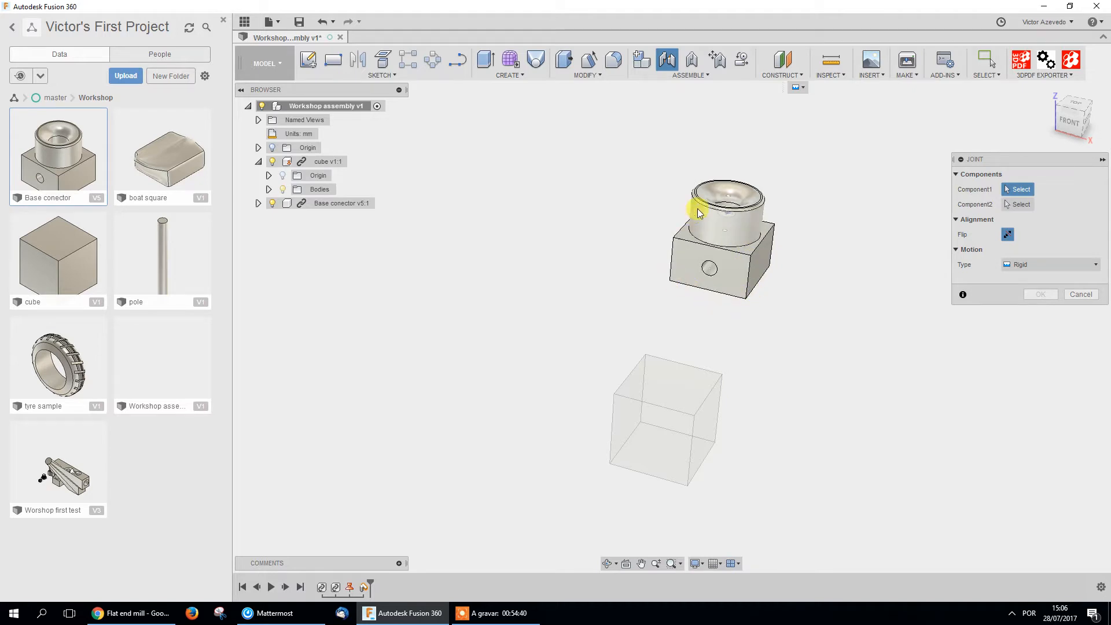
pyautogui.keyDown('shift'); pyautogui.moveTo(738, 268); pyautogui.dragTo(719, 323, button='middle'); pyautogui.keyUp('shift')
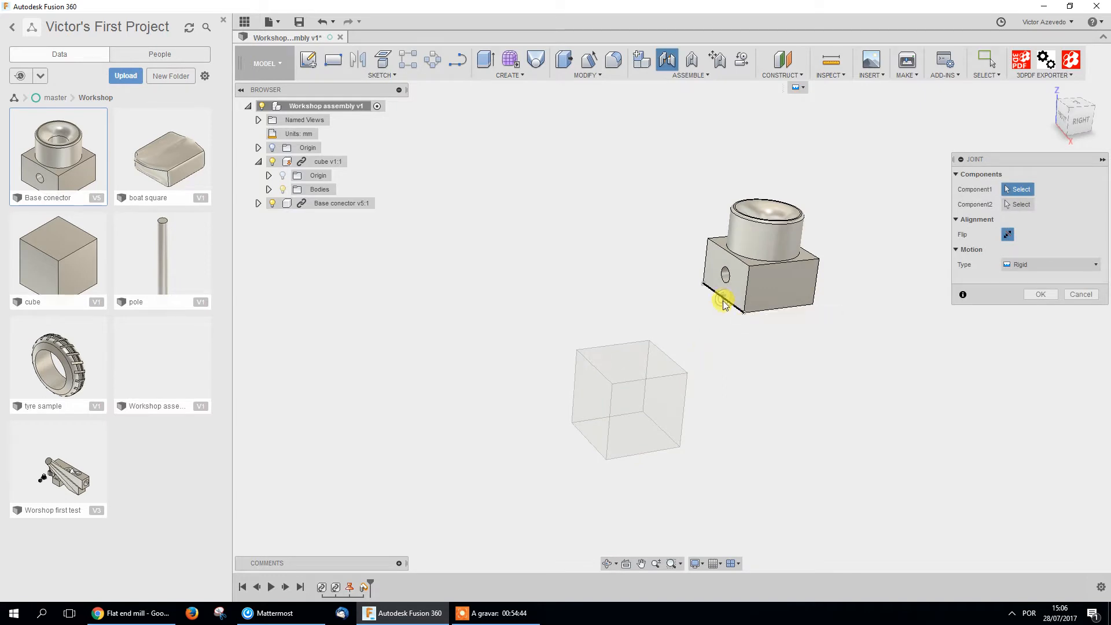
pyautogui.scroll(5, 711, 295)
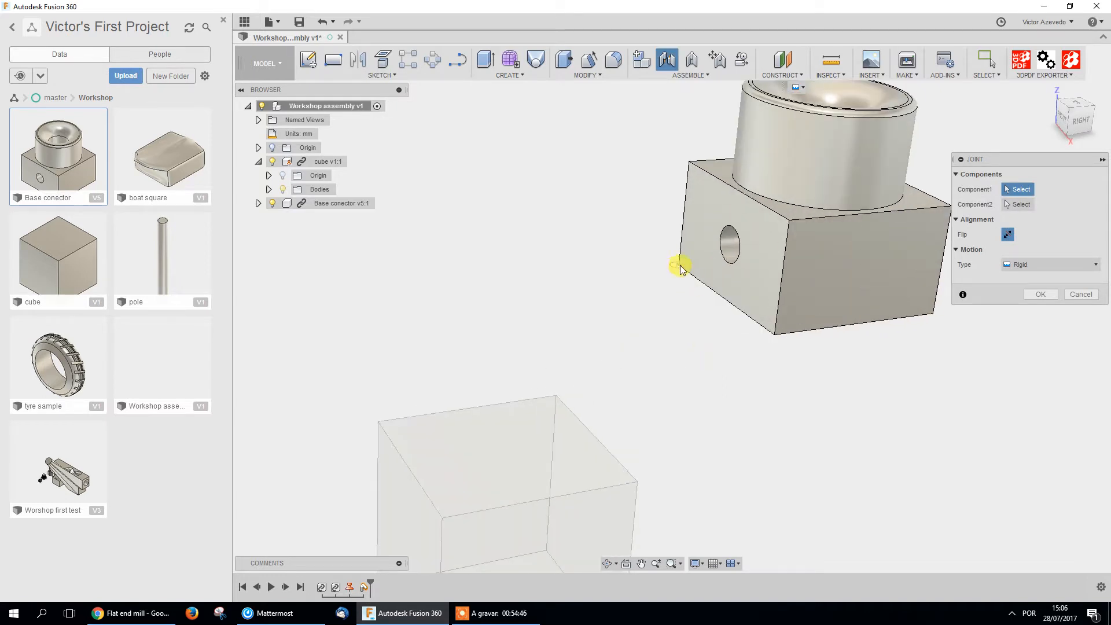
pyautogui.keyDown('shift'); pyautogui.moveTo(681, 266); pyautogui.dragTo(649, 262, button='middle'); pyautogui.keyUp('shift')
pyautogui.scroll(8, 649, 260)
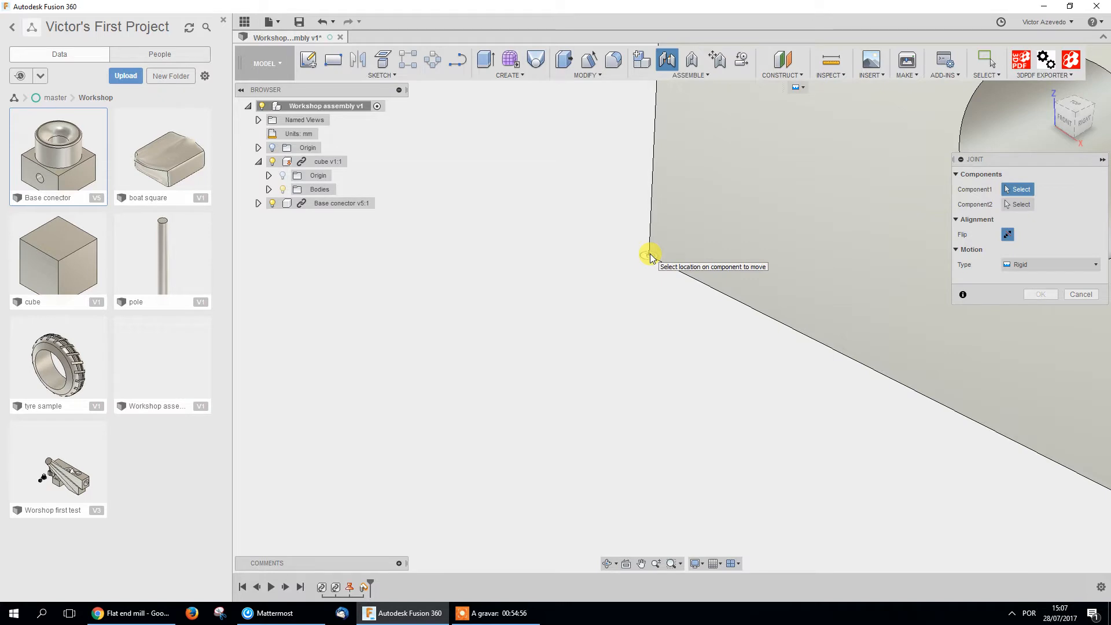
pyautogui.click(650, 257)
# Set the joint's second origin at the cube's upper front-left corner and create the joint with Rigid motion
pyautogui.scroll(-5, 658, 273)
pyautogui.moveTo(635, 343); pyautogui.dragTo(673, 257, button='middle')
pyautogui.scroll(2, 648, 264)
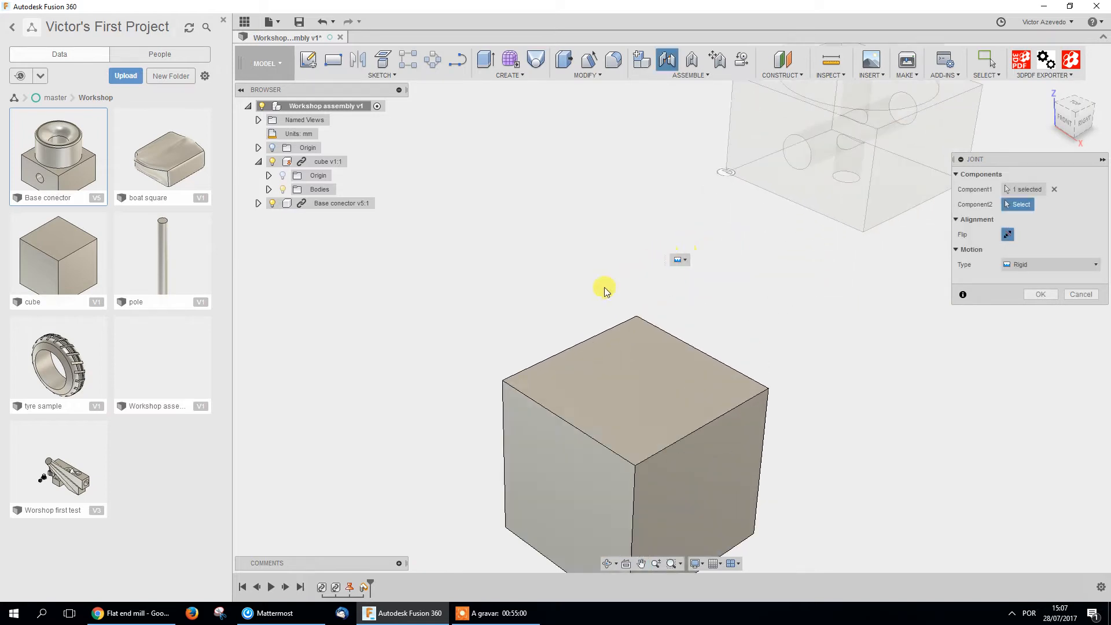
pyautogui.scroll(2, 559, 333)
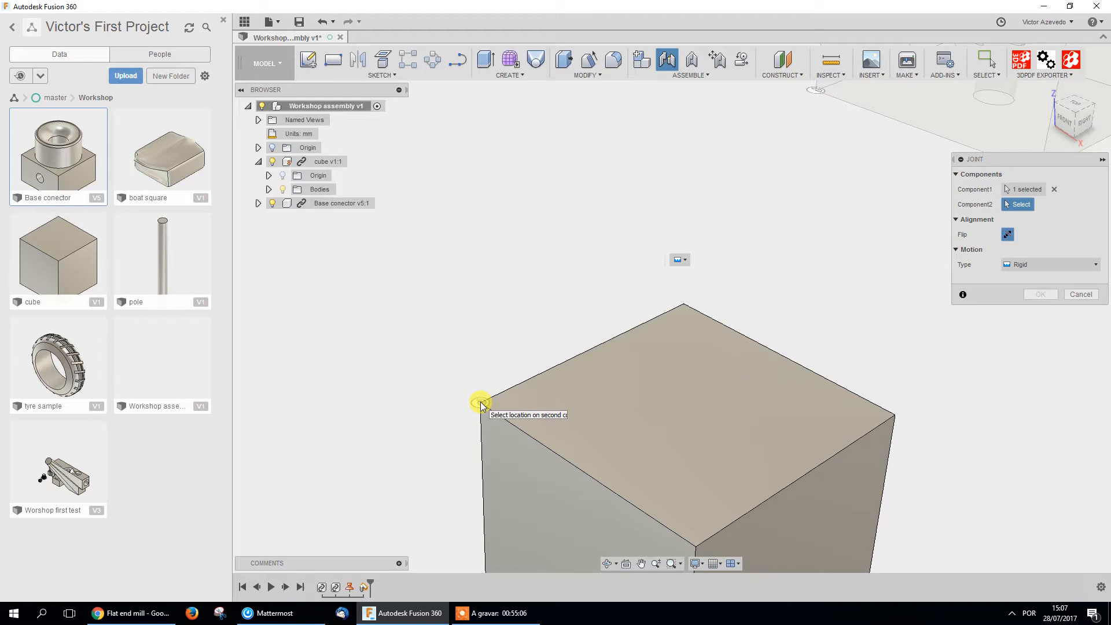
pyautogui.click(480, 405)
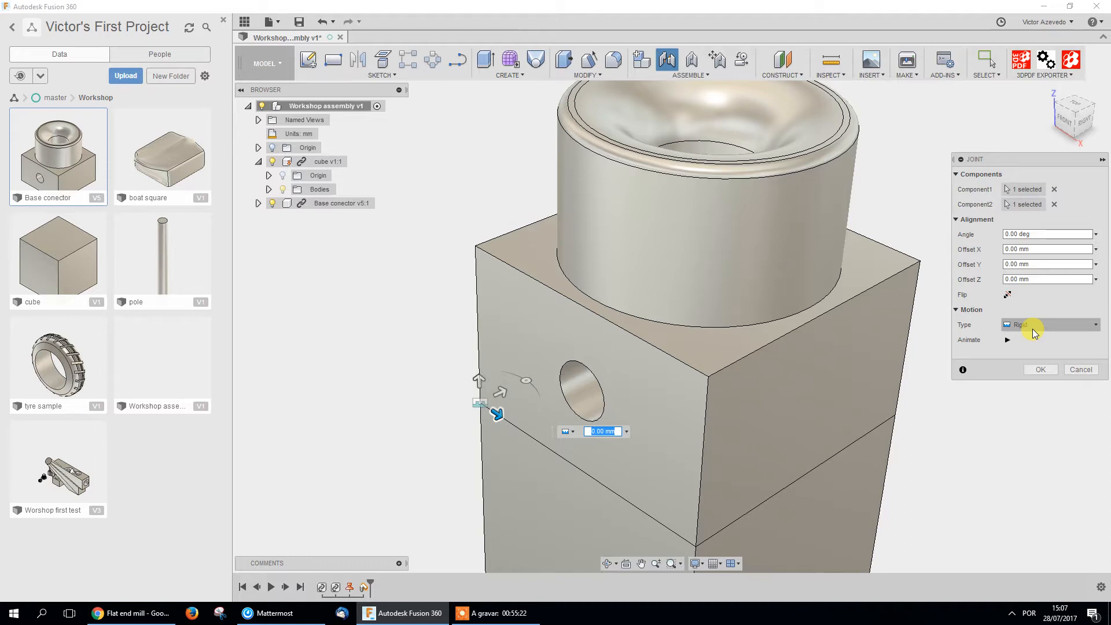
pyautogui.moveTo(498, 391); pyautogui.dragTo(528, 374)
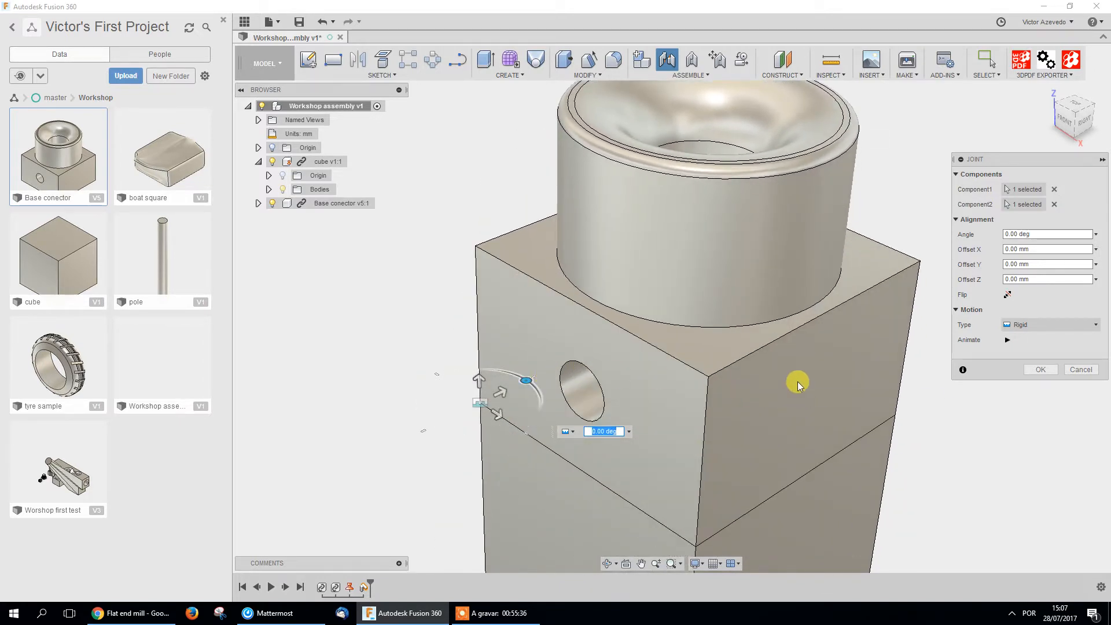
pyautogui.click(1038, 370)
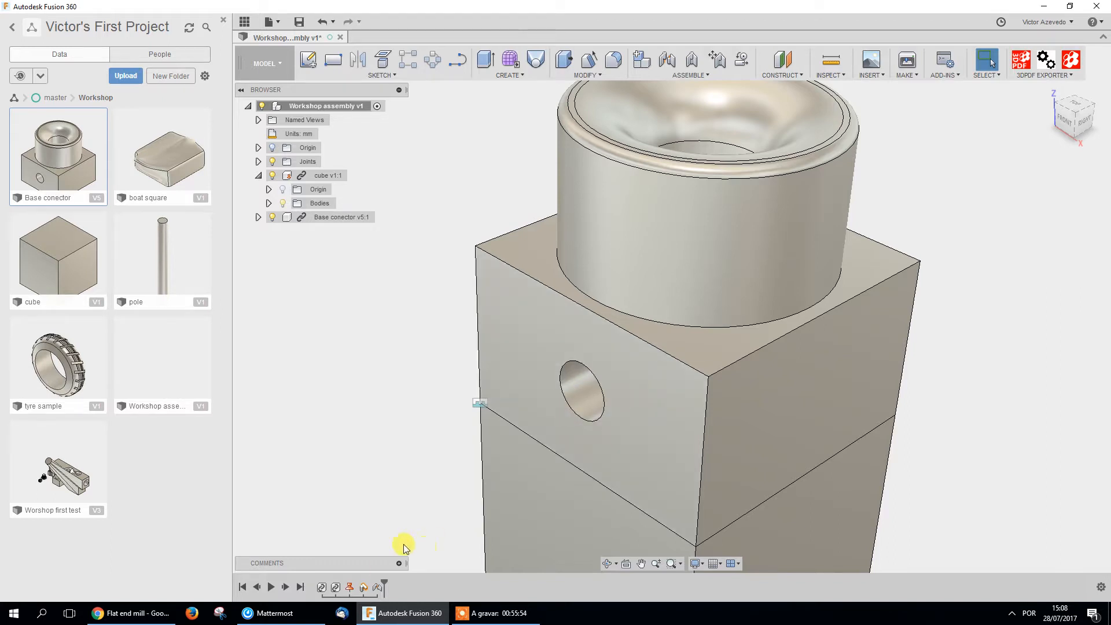
# Reopen the rigid joint between the cube and Base conector to review its alignment and motion settings
pyautogui.doubleClick(379, 588)
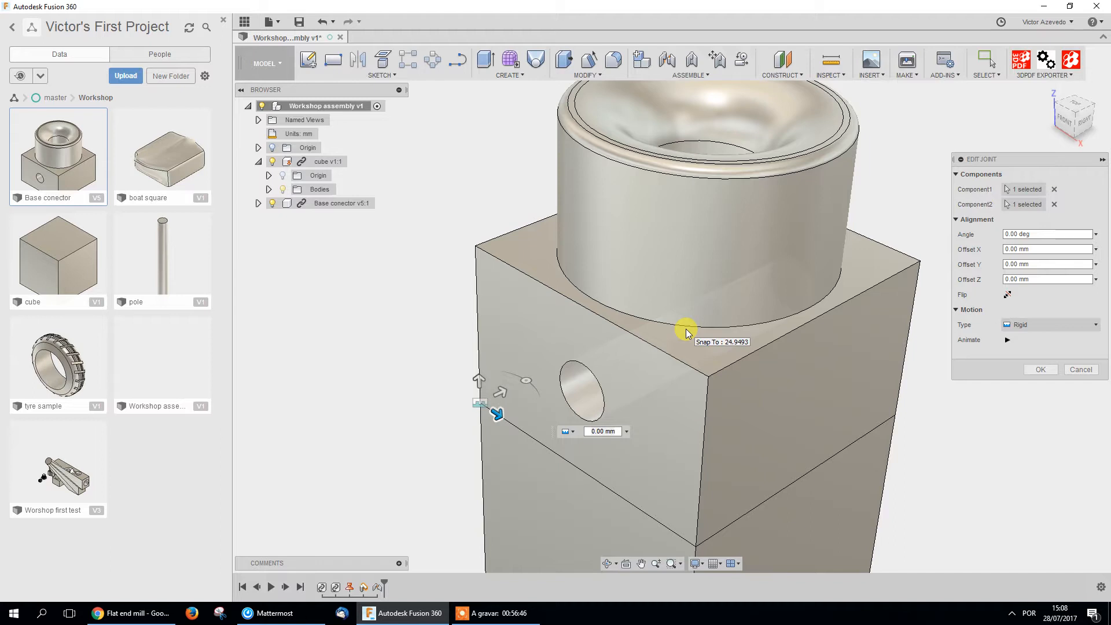
pyautogui.click(1040, 371)
pyautogui.scroll(-5, 681, 371)
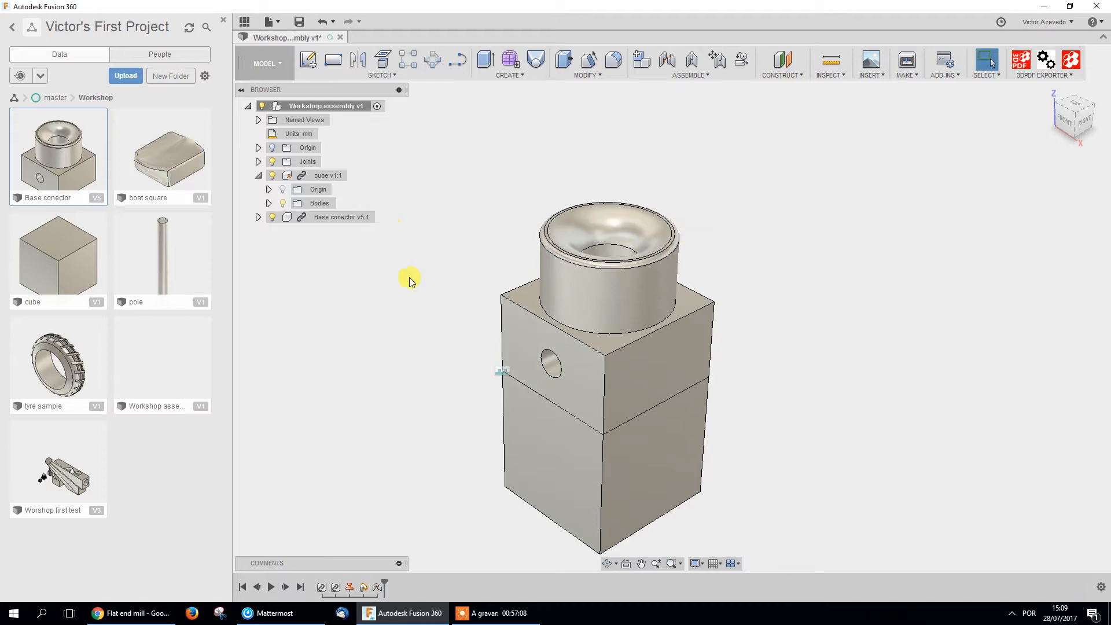
# Insert a second Base conector component into the assembly and move it 65 mm along X, beside the cube
pyautogui.scroll(-4, 431, 293)
pyautogui.moveTo(472, 333); pyautogui.dragTo(379, 326, button='middle')
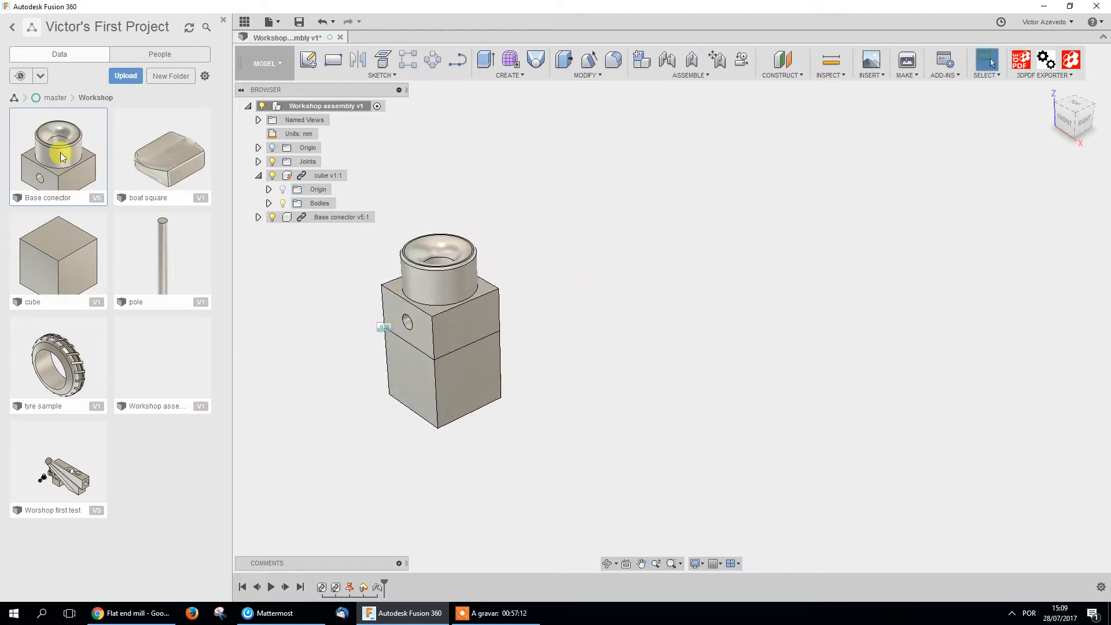
pyautogui.moveTo(55, 148); pyautogui.dragTo(606, 217)
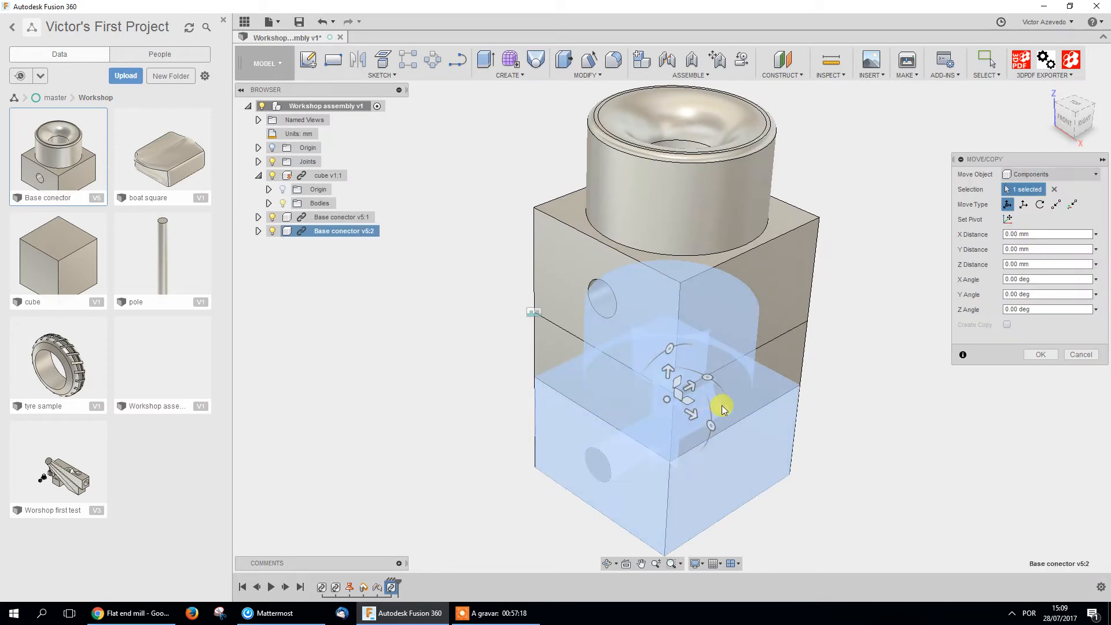
pyautogui.moveTo(694, 414); pyautogui.dragTo(875, 521)
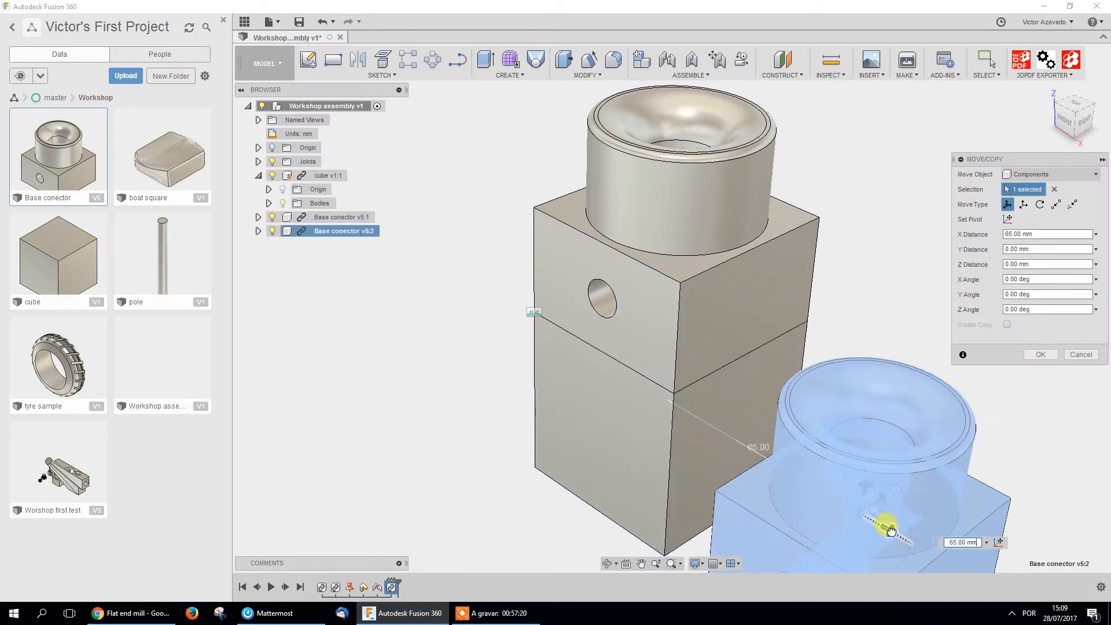
# Rotate the second Base conector 90 degrees about Y so its cylinder faces away from the cube, and finish the move
pyautogui.moveTo(680, 438); pyautogui.dragTo(577, 212, button='middle')
pyautogui.keyDown('shift'); pyautogui.moveTo(657, 345); pyautogui.dragTo(713, 342, button='middle'); pyautogui.keyUp('shift')
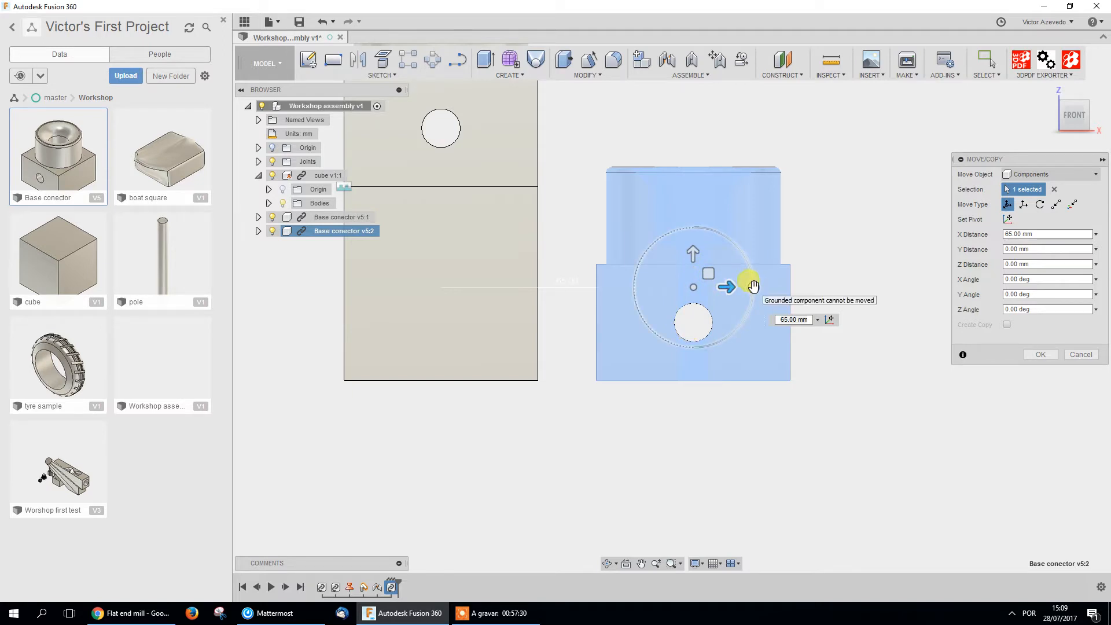
pyautogui.keyDown('shift'); pyautogui.moveTo(723, 380); pyautogui.dragTo(775, 283, button='middle'); pyautogui.keyUp('shift')
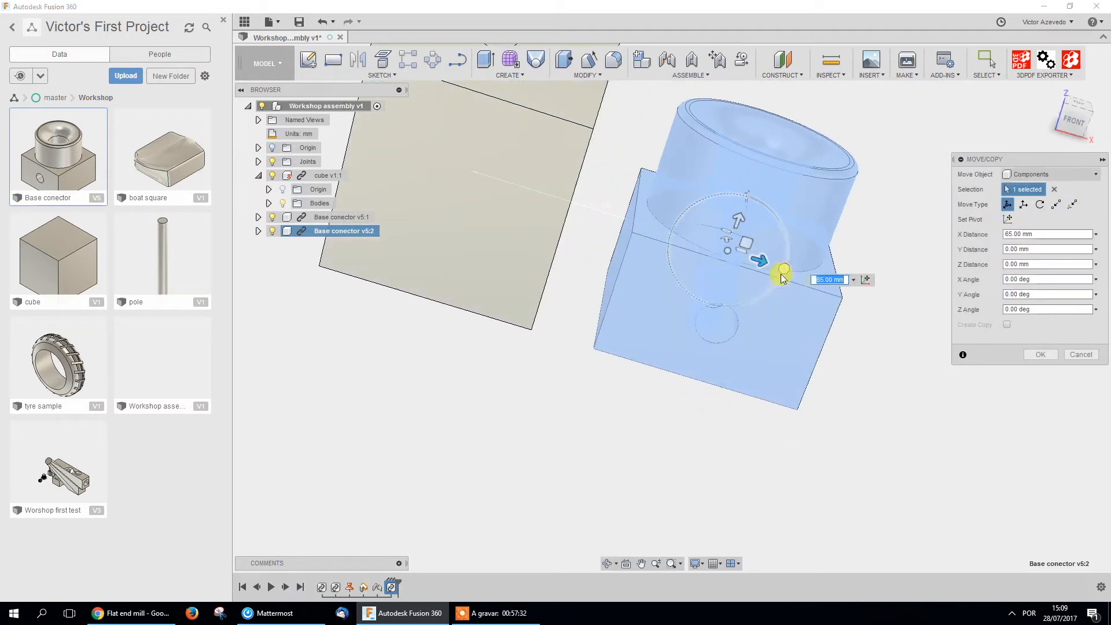
pyautogui.moveTo(791, 275); pyautogui.dragTo(721, 331)
pyautogui.click(1074, 120)
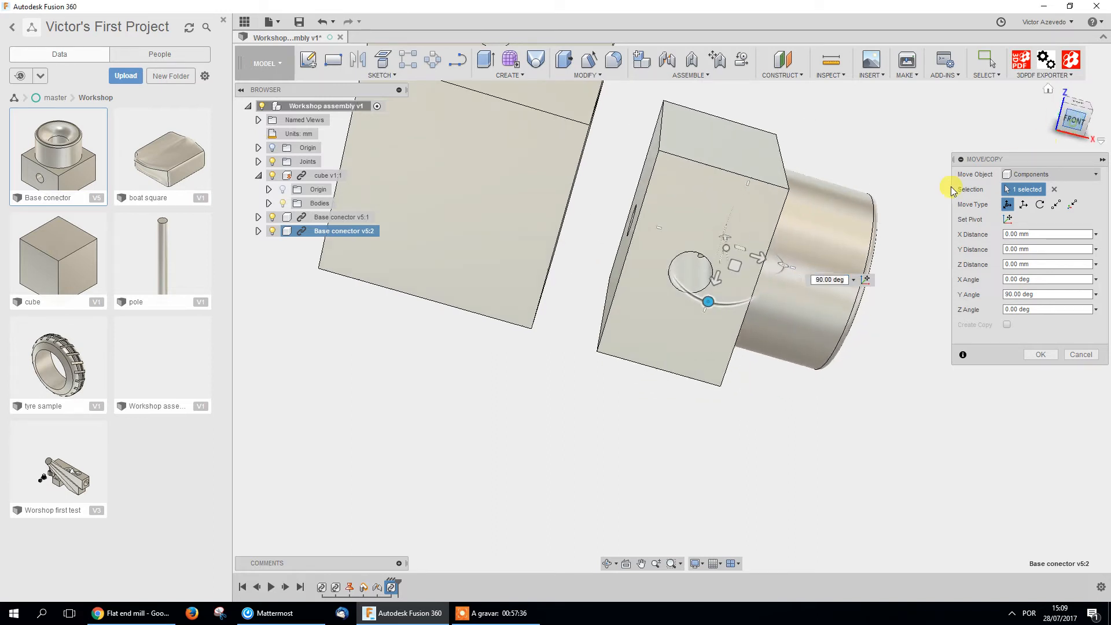
pyautogui.scroll(-3, 599, 347)
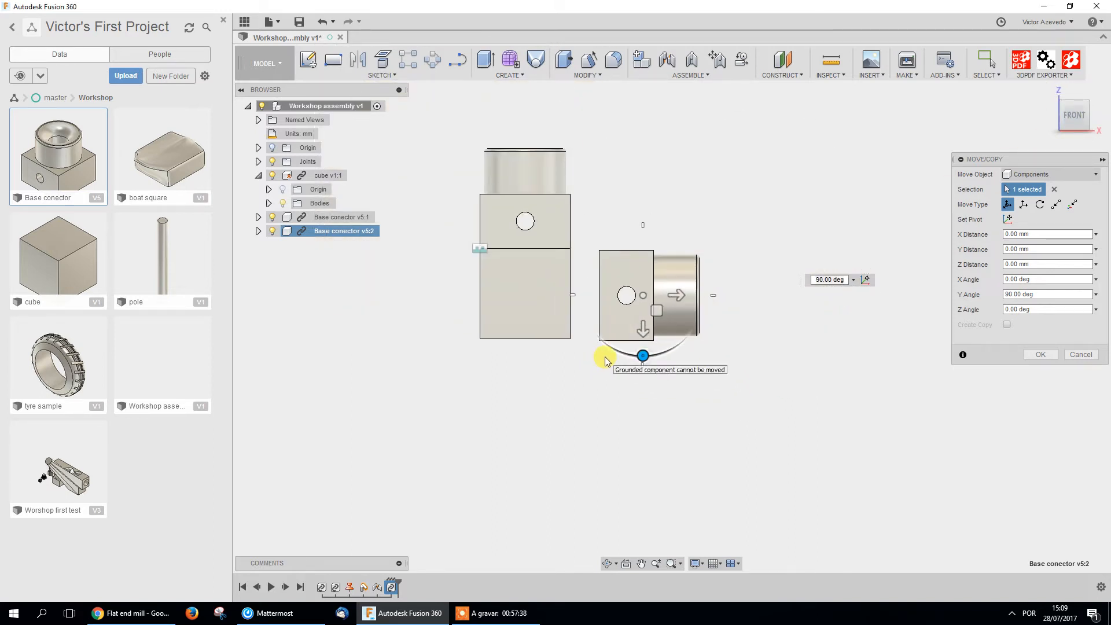
pyautogui.click(1050, 357)
pyautogui.keyDown('shift'); pyautogui.moveTo(771, 332); pyautogui.dragTo(706, 376, button='middle'); pyautogui.keyUp('shift')
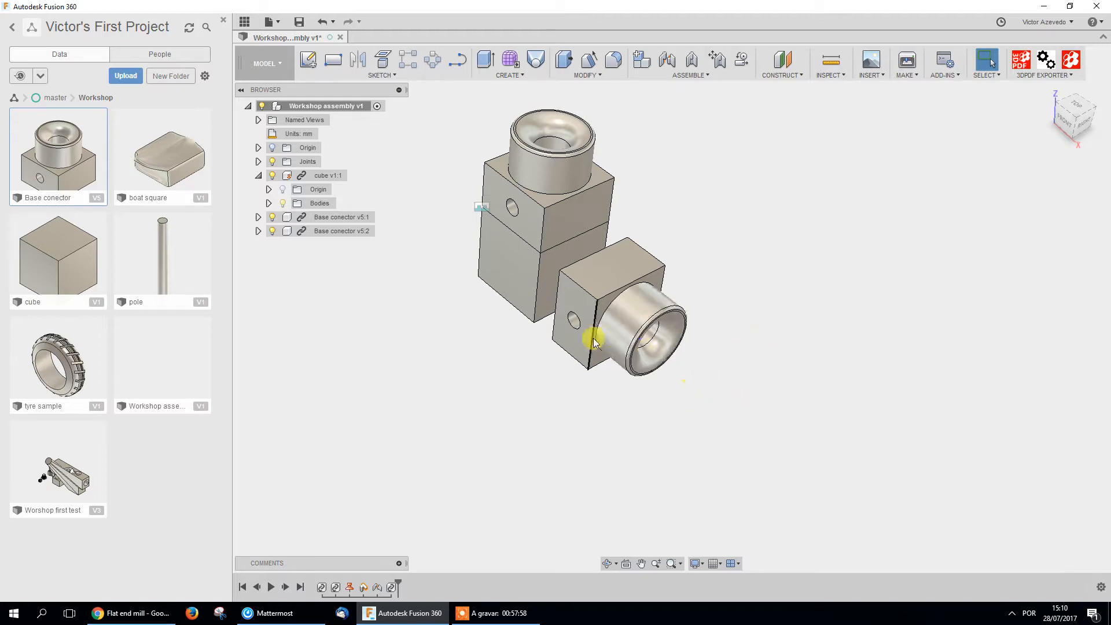
# Cancel the move of the third Base conector and undo its insertion
pyautogui.keyDown('shift'); pyautogui.moveTo(531, 382); pyautogui.dragTo(566, 384, button='middle'); pyautogui.keyUp('shift')
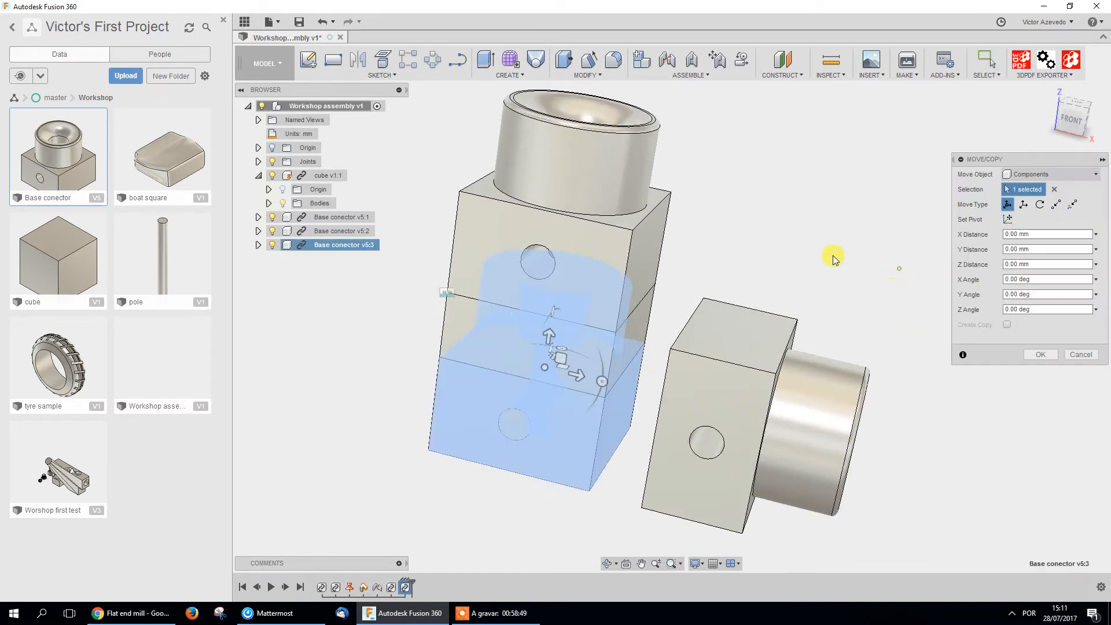
pyautogui.click(1081, 354)
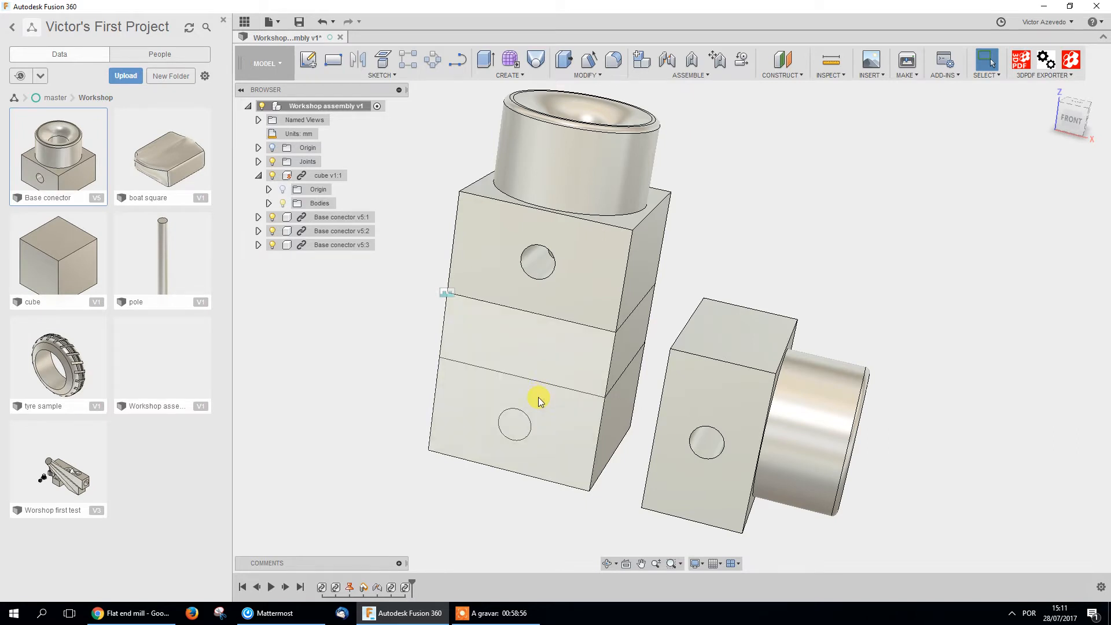
pyautogui.hotkey('ctrl', 'z')
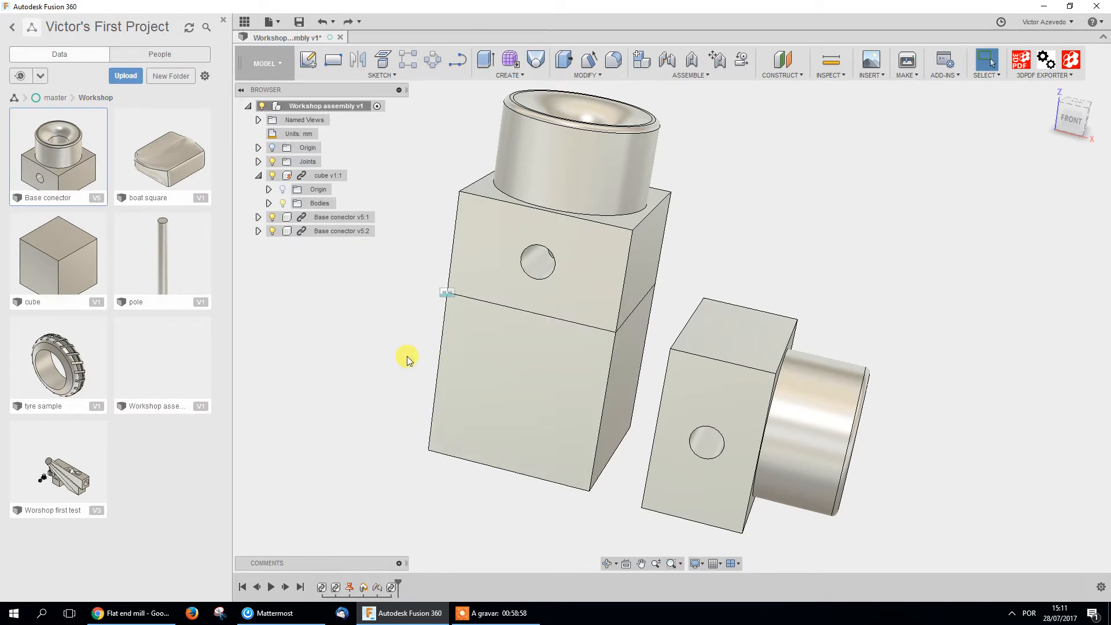
pyautogui.scroll(-5, 454, 363)
pyautogui.moveTo(613, 421)
pyautogui.keyDown('shift'); pyautogui.mouseDown(button='middle')
pyautogui.moveTo(652, 427)
pyautogui.moveTo(606, 432)
pyautogui.mouseUp(button='middle'); pyautogui.keyUp('shift')
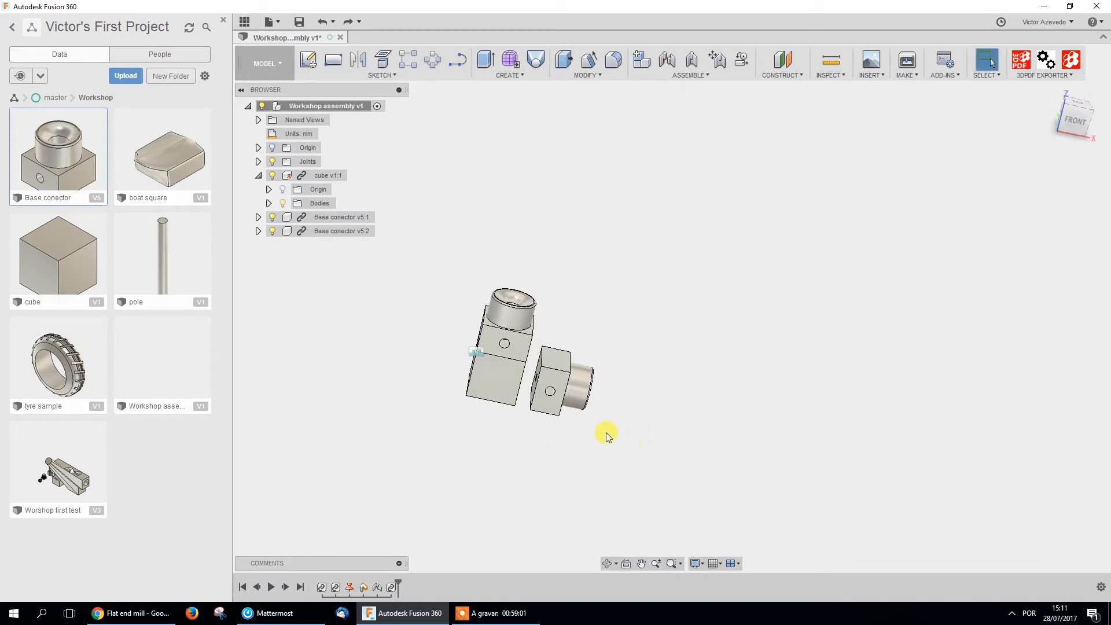
pyautogui.click(311, 232)
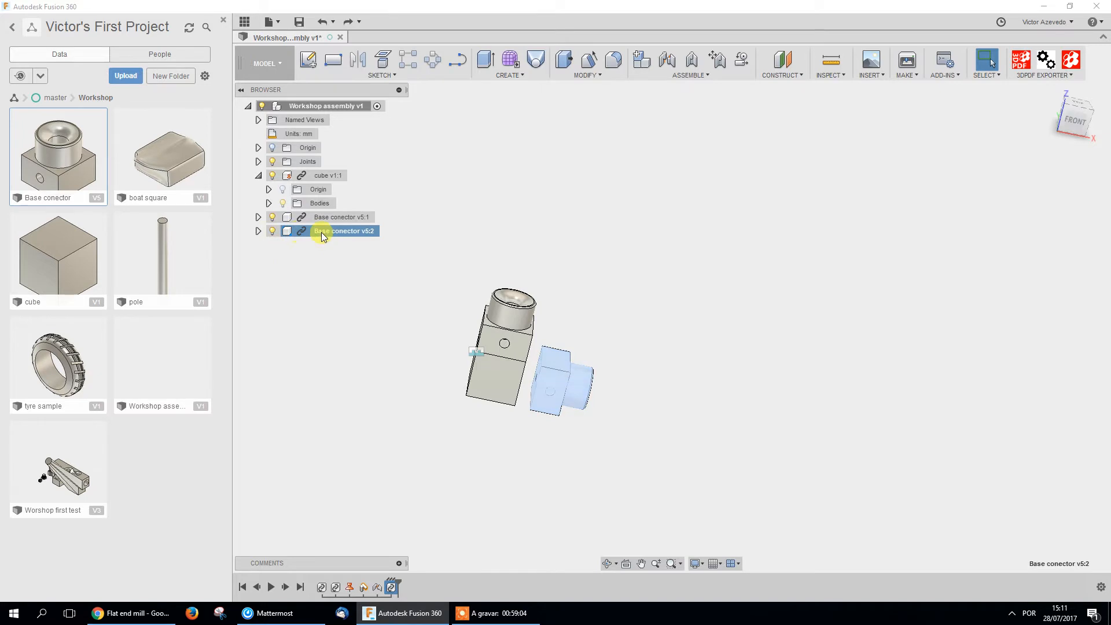
pyautogui.rightClick(321, 232)
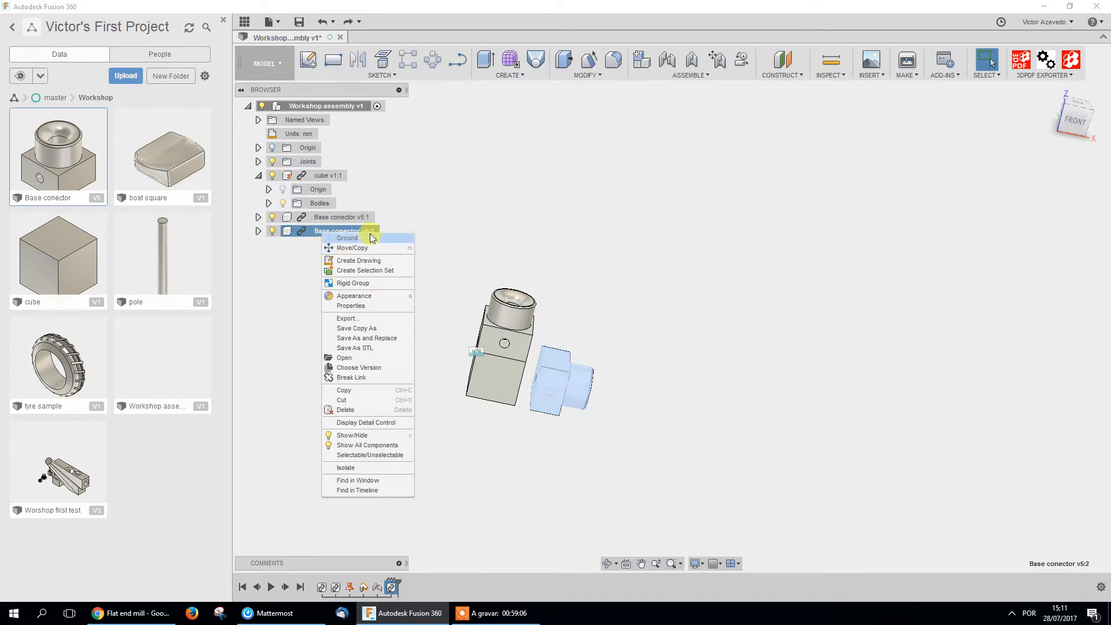
pyautogui.click(491, 208)
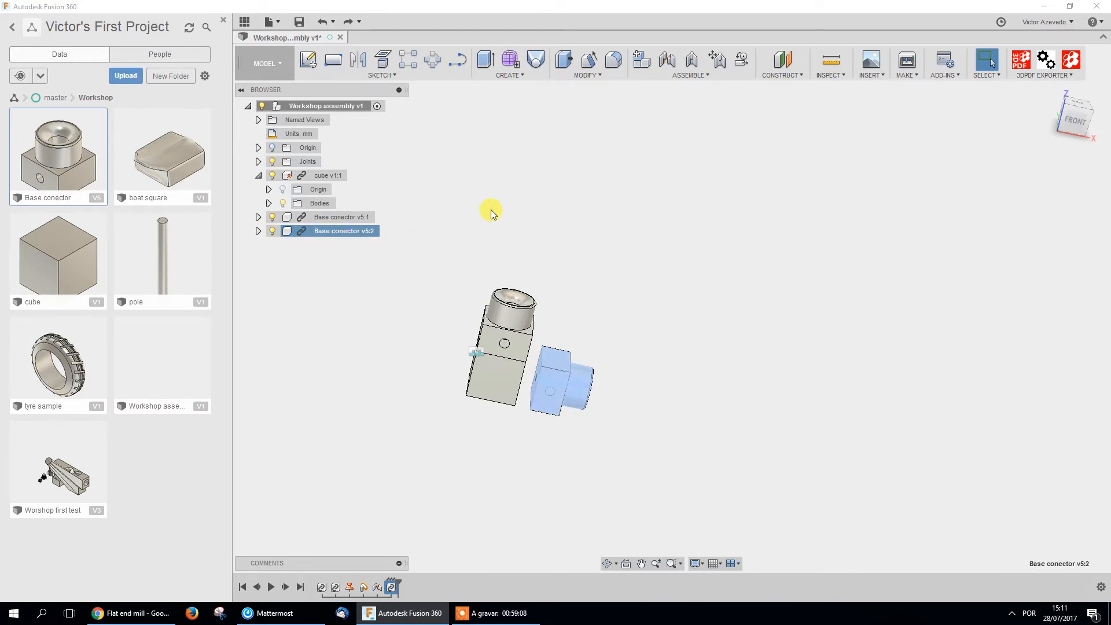
pyautogui.click(490, 210)
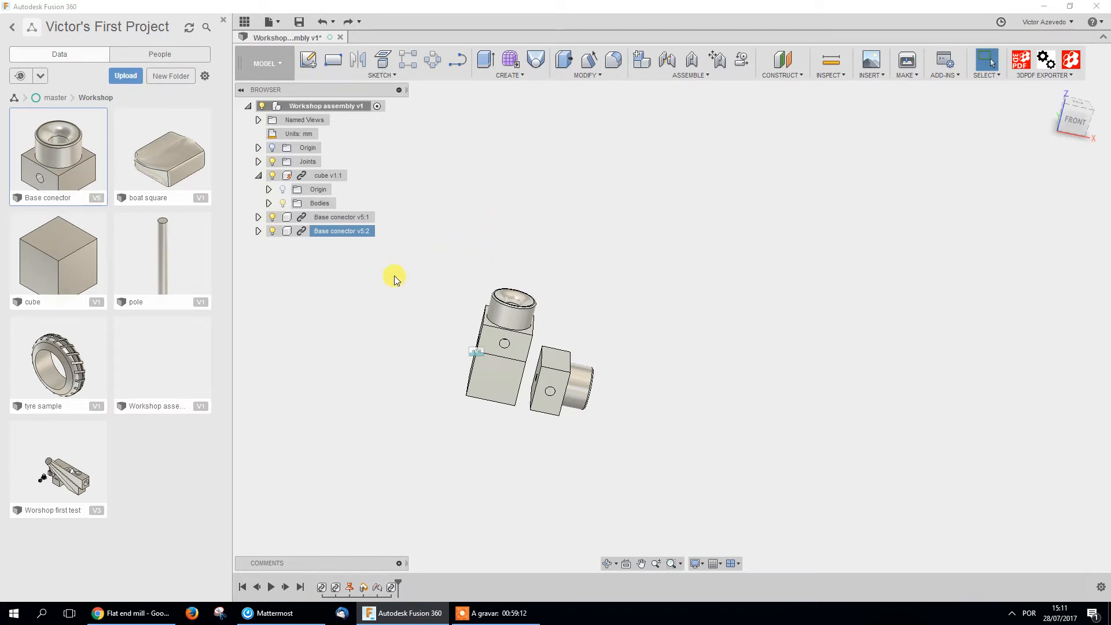
pyautogui.click(415, 325)
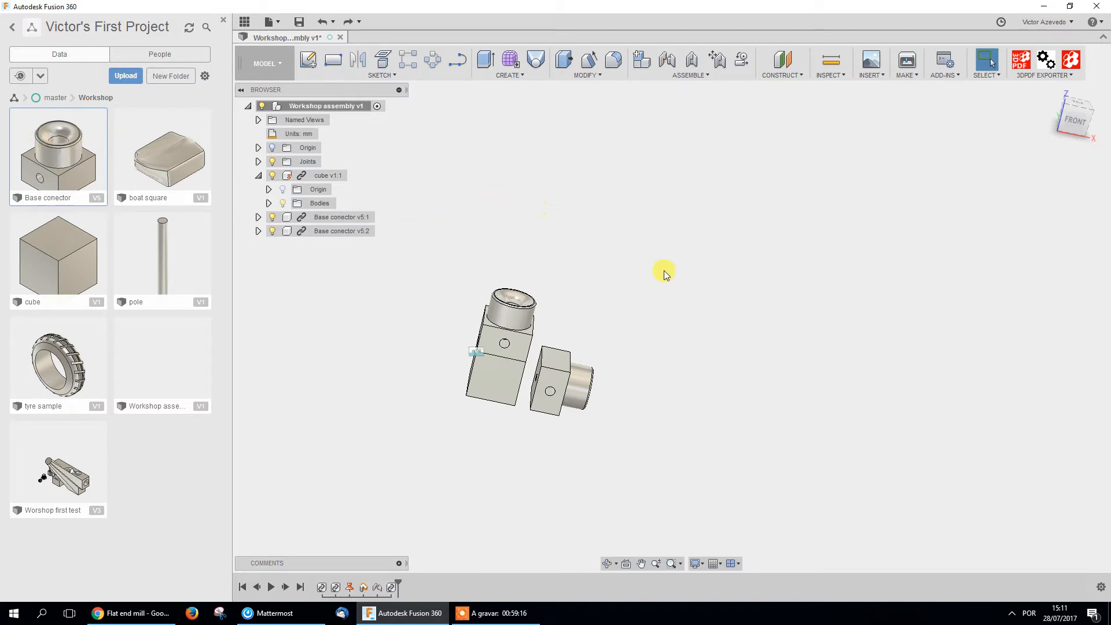
# Insert a third Base conector and place it beside the cube, opposite the second one, cylinder facing outward, with a 10 mm Z distance
pyautogui.moveTo(664, 269); pyautogui.dragTo(665, 270)
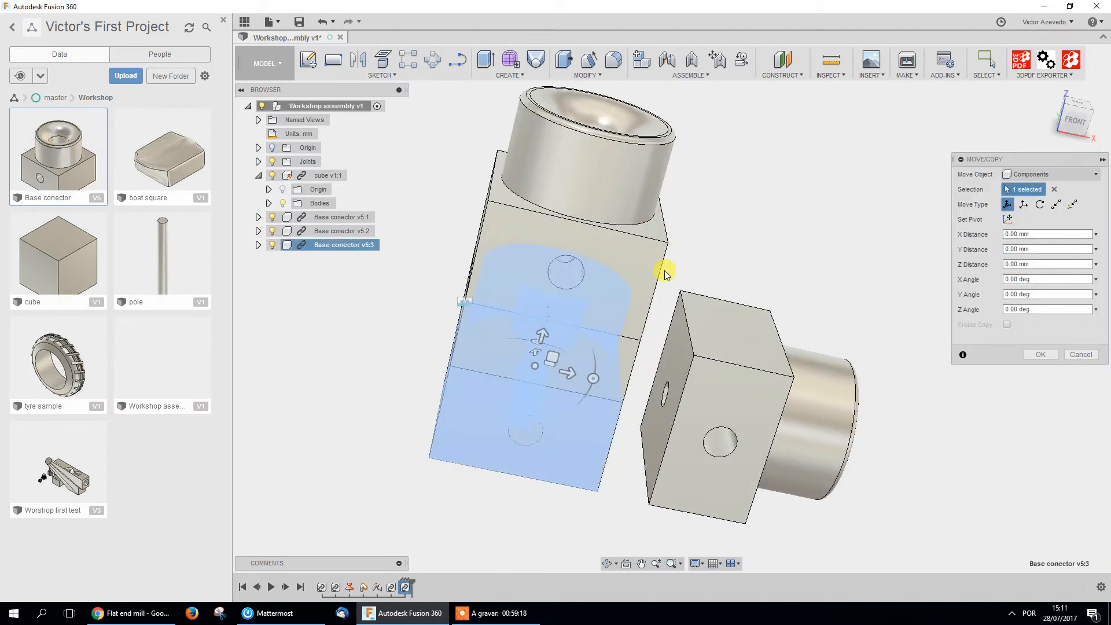
pyautogui.click(1035, 354)
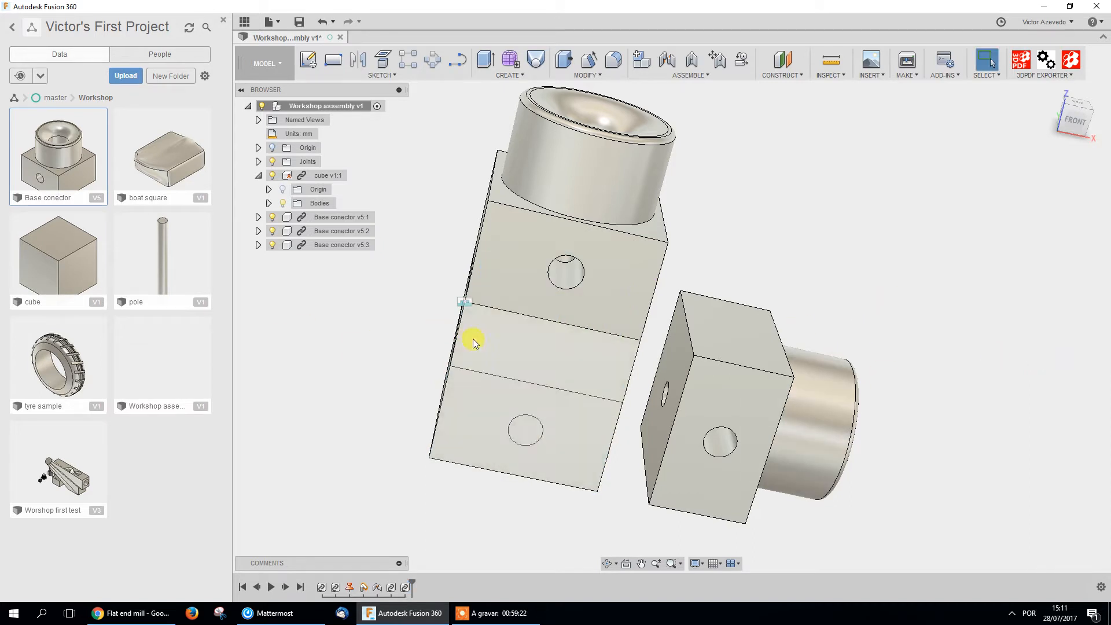
pyautogui.click(351, 248)
pyautogui.rightClick(349, 245)
pyautogui.click(364, 261)
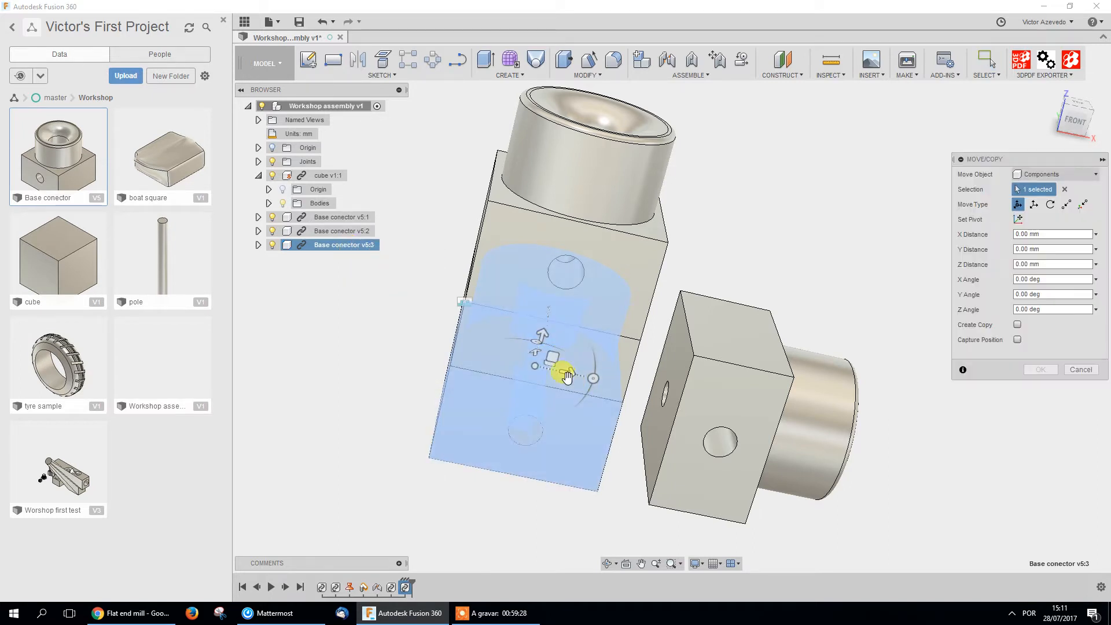
pyautogui.moveTo(559, 372); pyautogui.dragTo(305, 317)
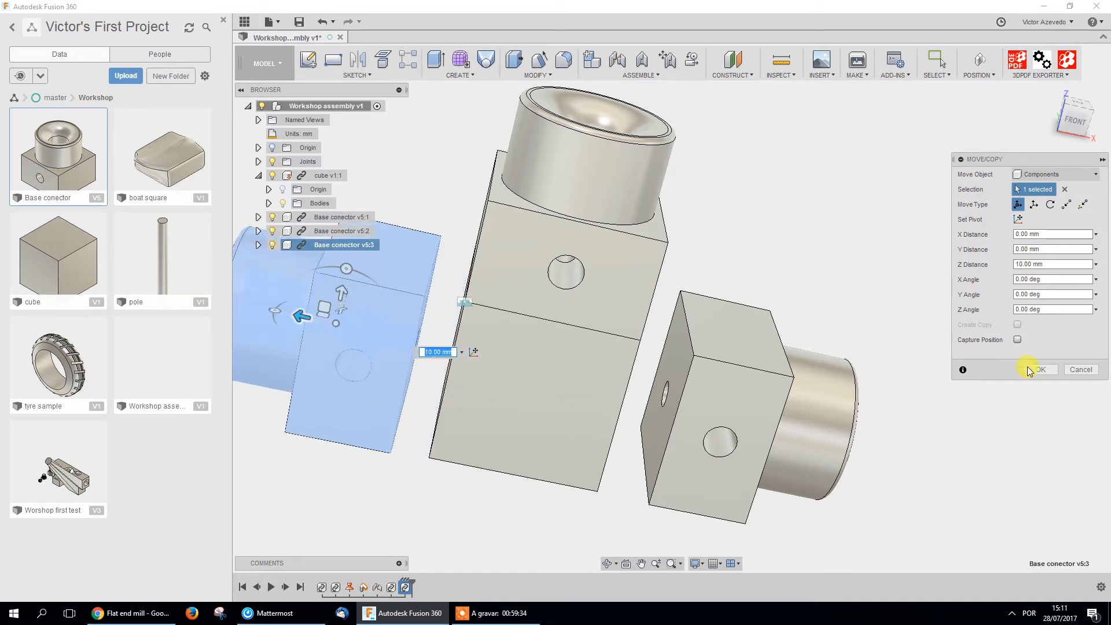
pyautogui.scroll(-4, 538, 379)
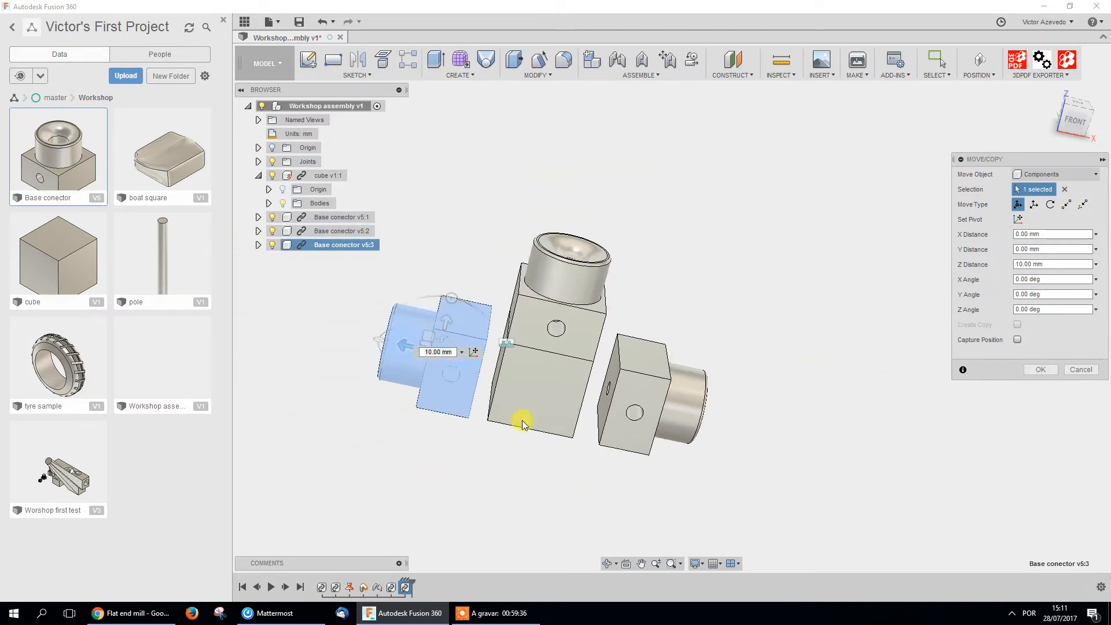
pyautogui.click(1040, 369)
pyautogui.keyDown('shift'); pyautogui.moveTo(652, 381); pyautogui.dragTo(533, 405, button='middle'); pyautogui.keyUp('shift')
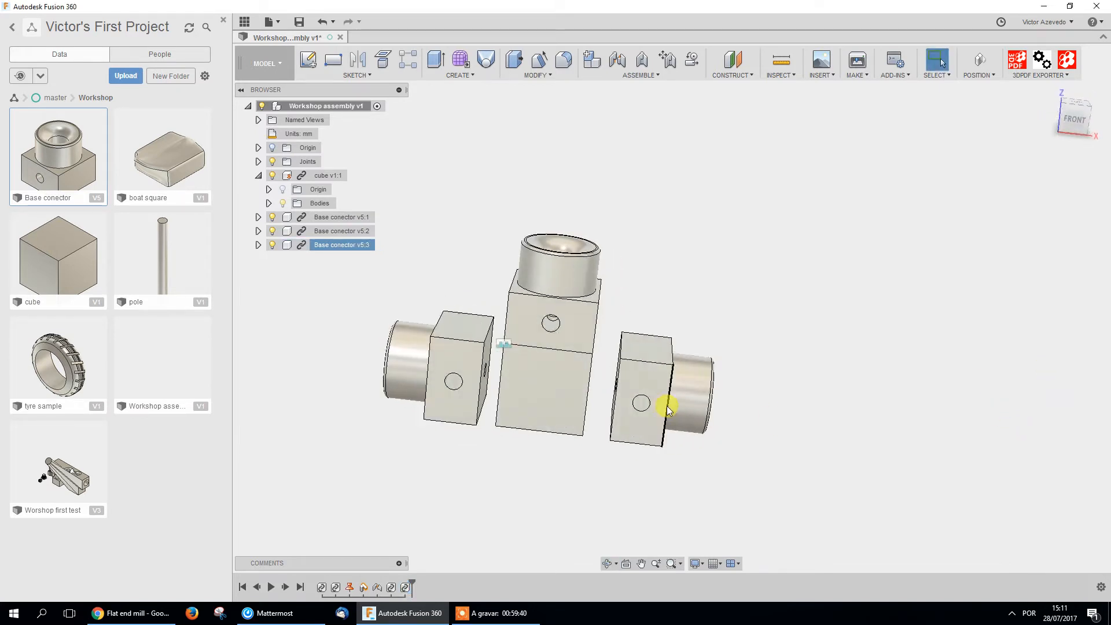
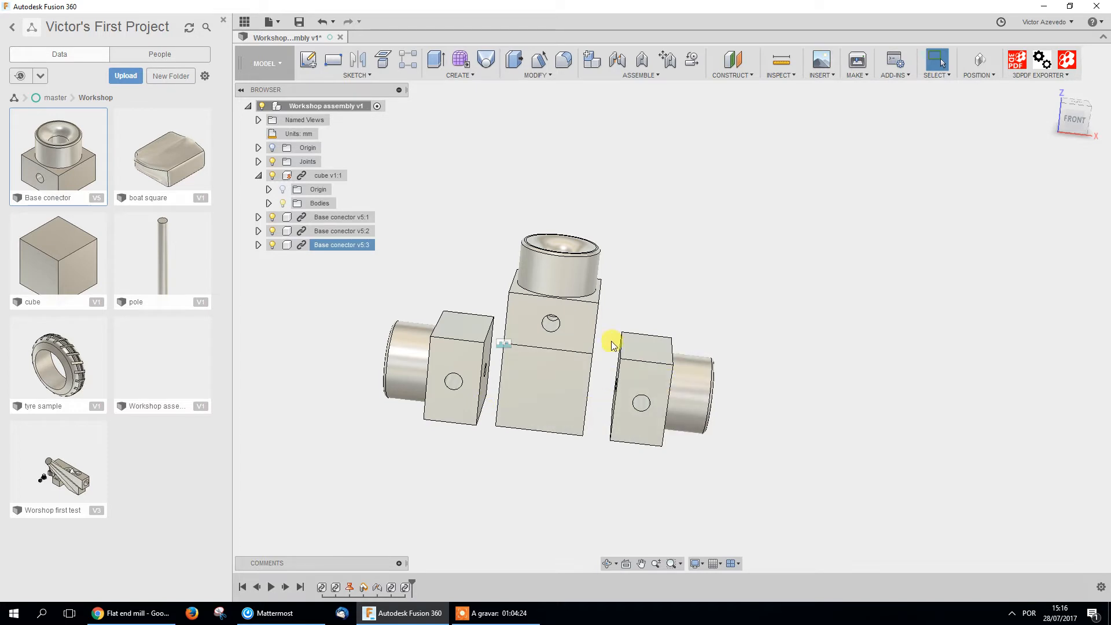
pyautogui.keyDown('shift'); pyautogui.moveTo(543, 486); pyautogui.dragTo(562, 444, button='middle'); pyautogui.keyUp('shift')
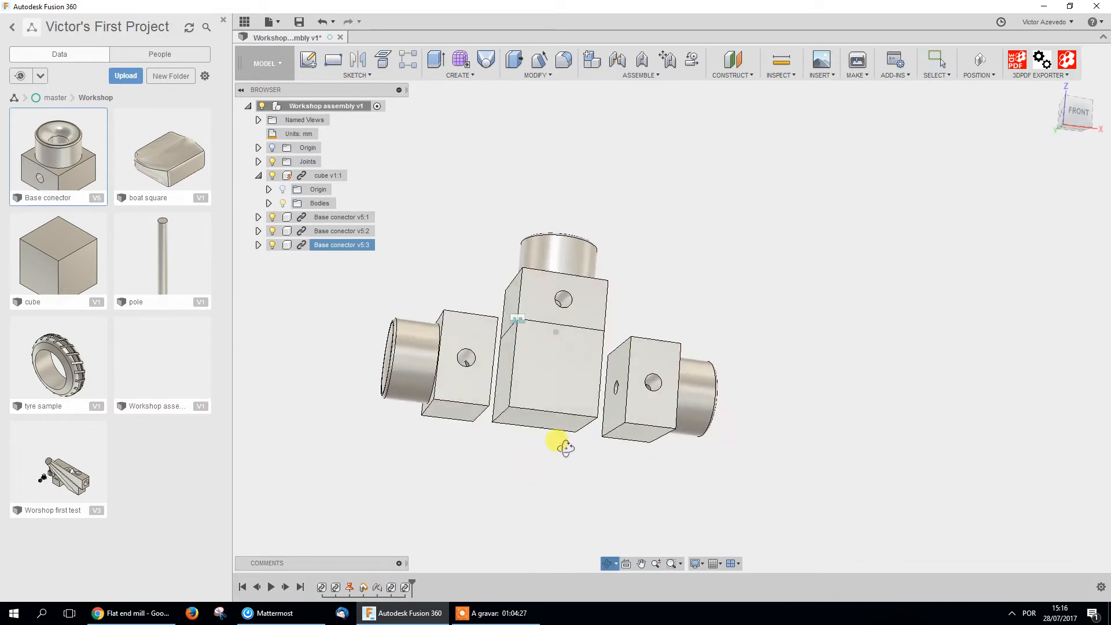
pyautogui.click(619, 62)
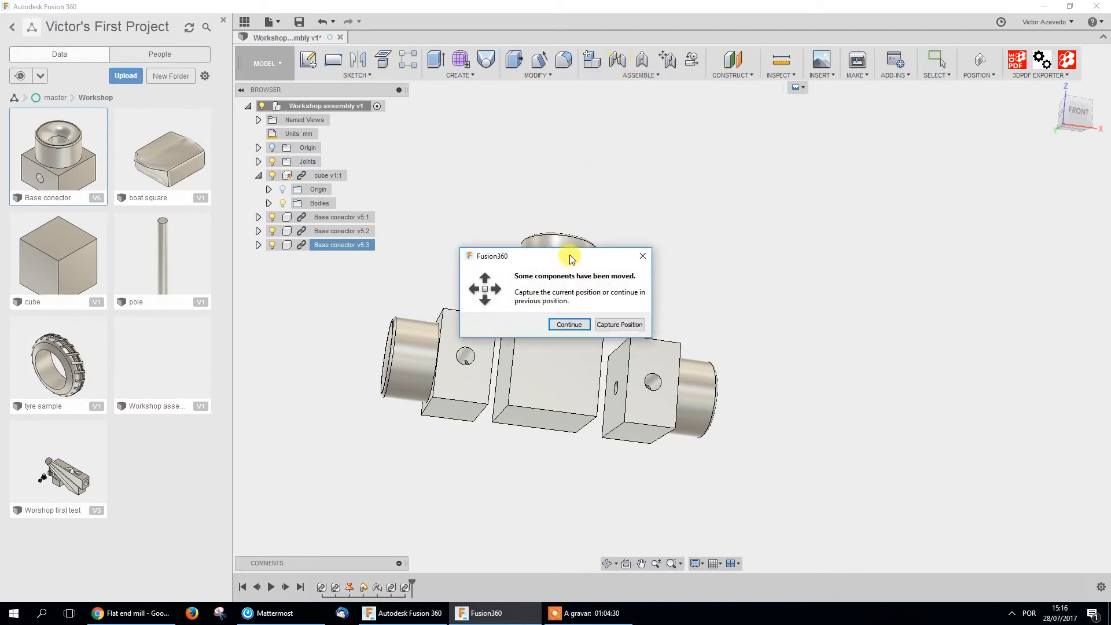
pyautogui.click(569, 324)
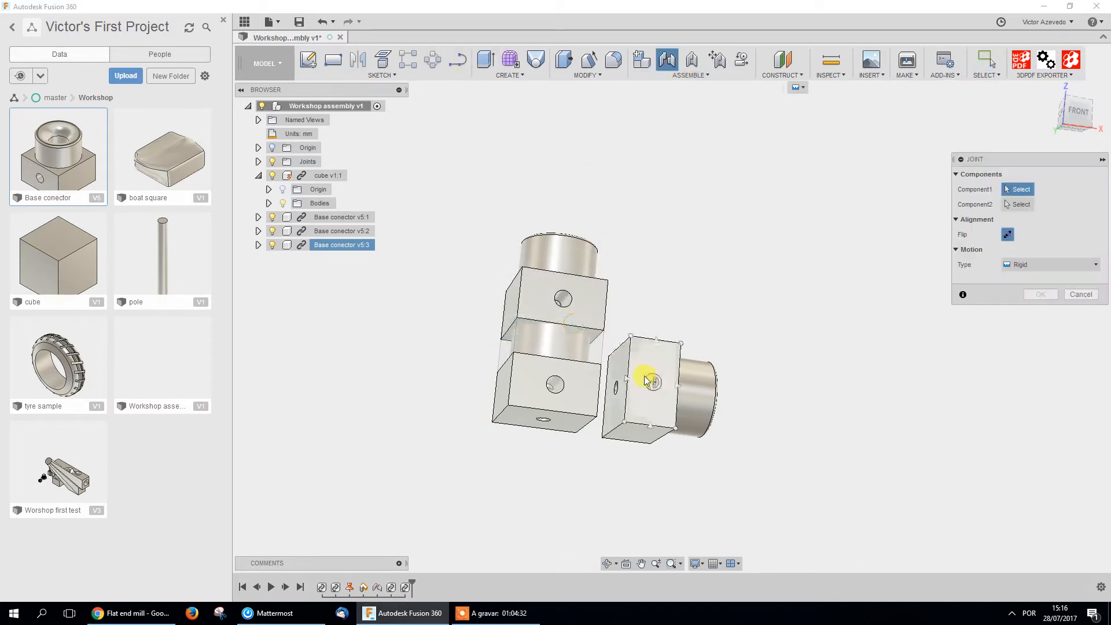
pyautogui.click(1081, 294)
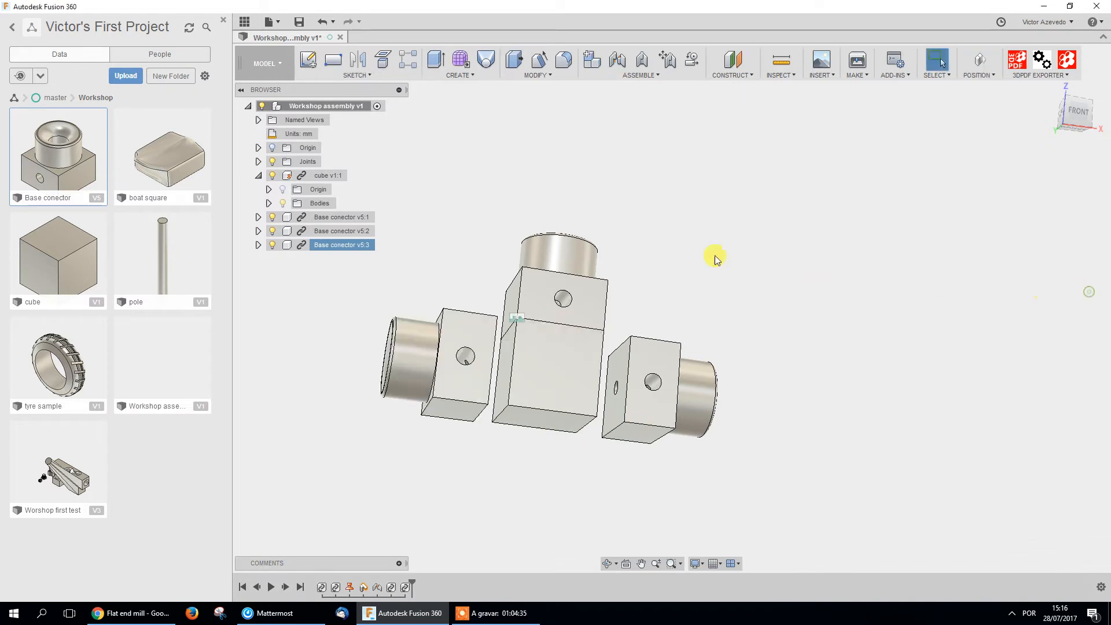
# Capture the moved component positions and start a joint with its first origin at the midpoint of the second Base conector's lower cube-side edge
pyautogui.click(618, 61)
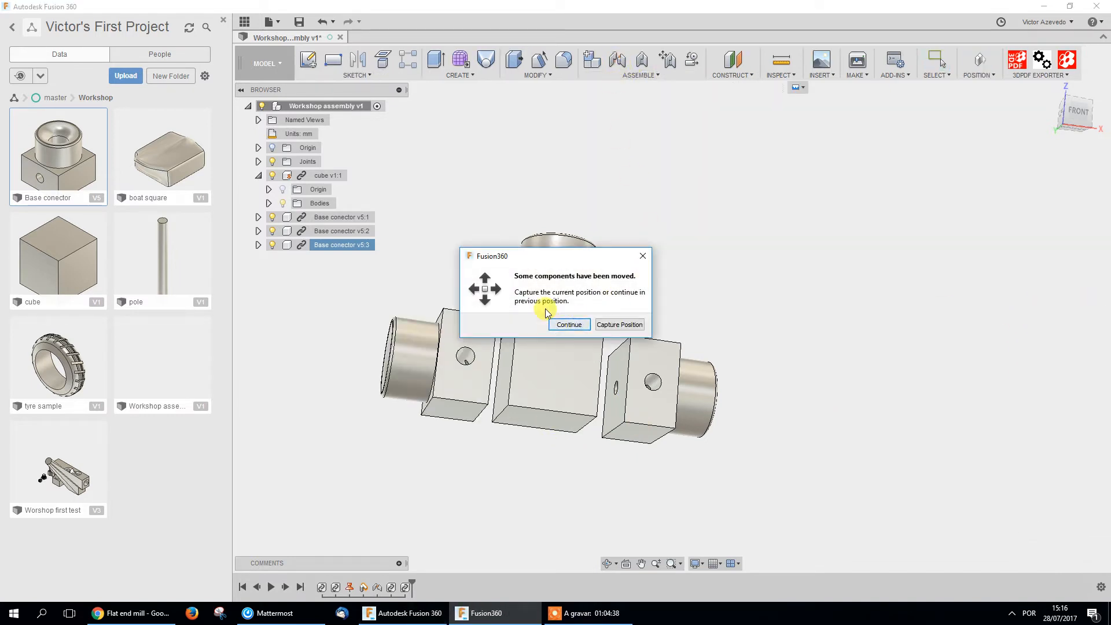
pyautogui.click(617, 325)
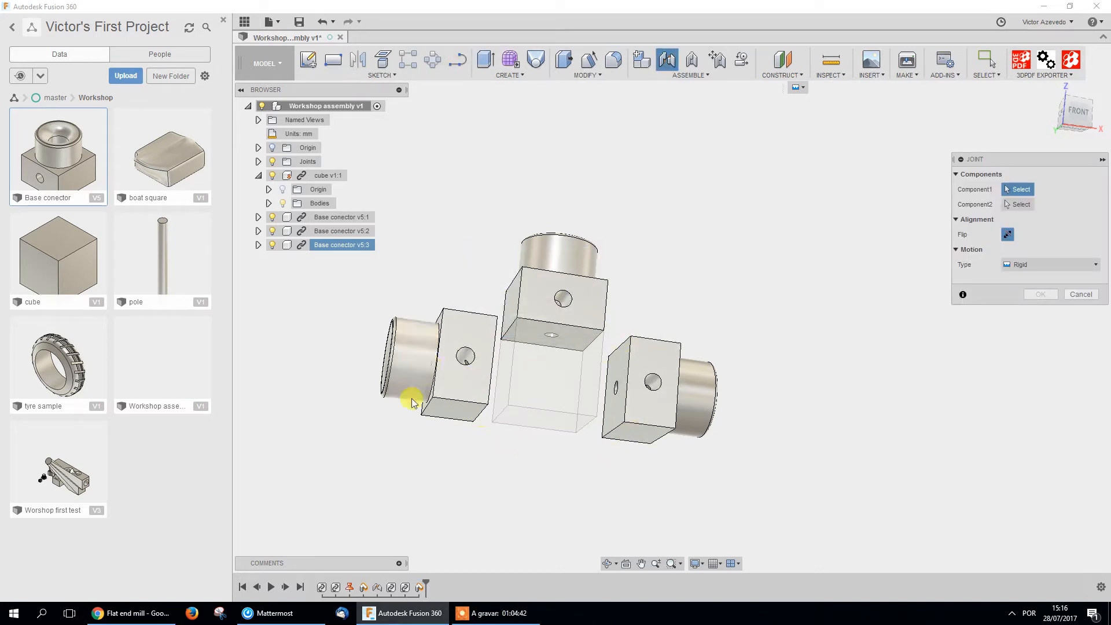
pyautogui.keyDown('shift'); pyautogui.moveTo(680, 485); pyautogui.dragTo(699, 508, button='middle'); pyautogui.keyUp('shift')
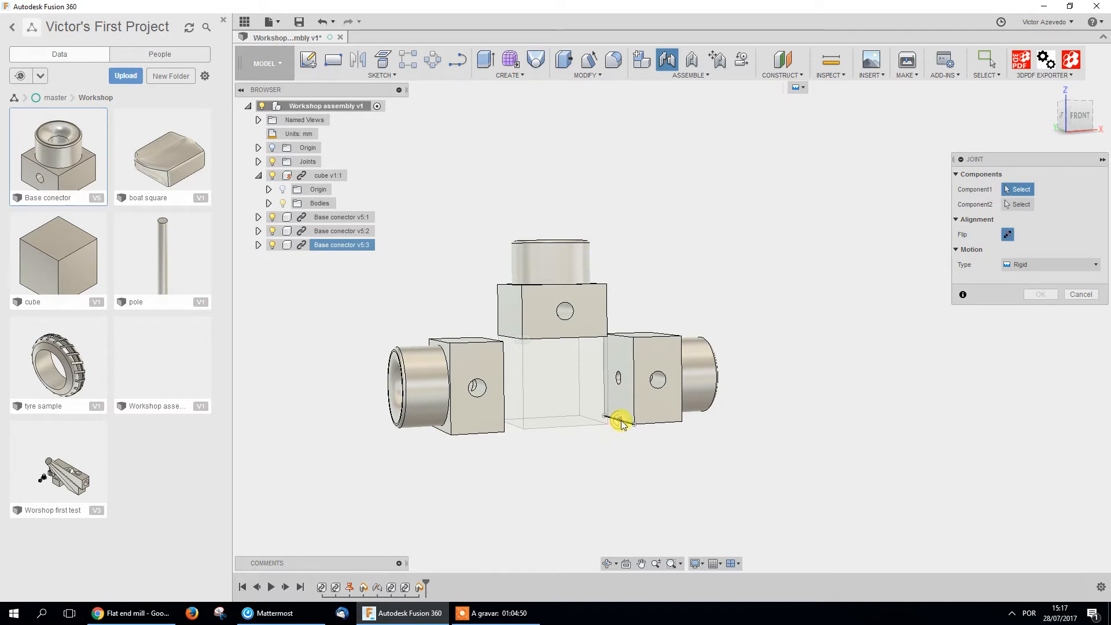
pyautogui.scroll(6, 632, 422)
pyautogui.moveTo(610, 453)
pyautogui.keyDown('shift'); pyautogui.mouseDown(button='middle')
pyautogui.moveTo(625, 431)
pyautogui.moveTo(603, 439)
pyautogui.mouseUp(button='middle'); pyautogui.keyUp('shift')
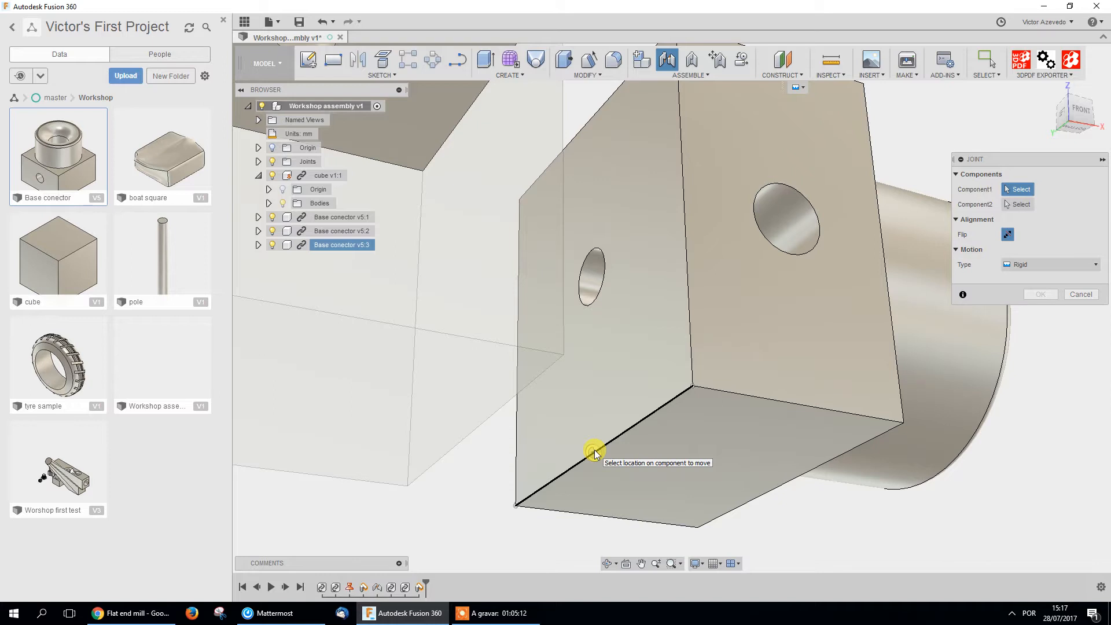
pyautogui.click(594, 453)
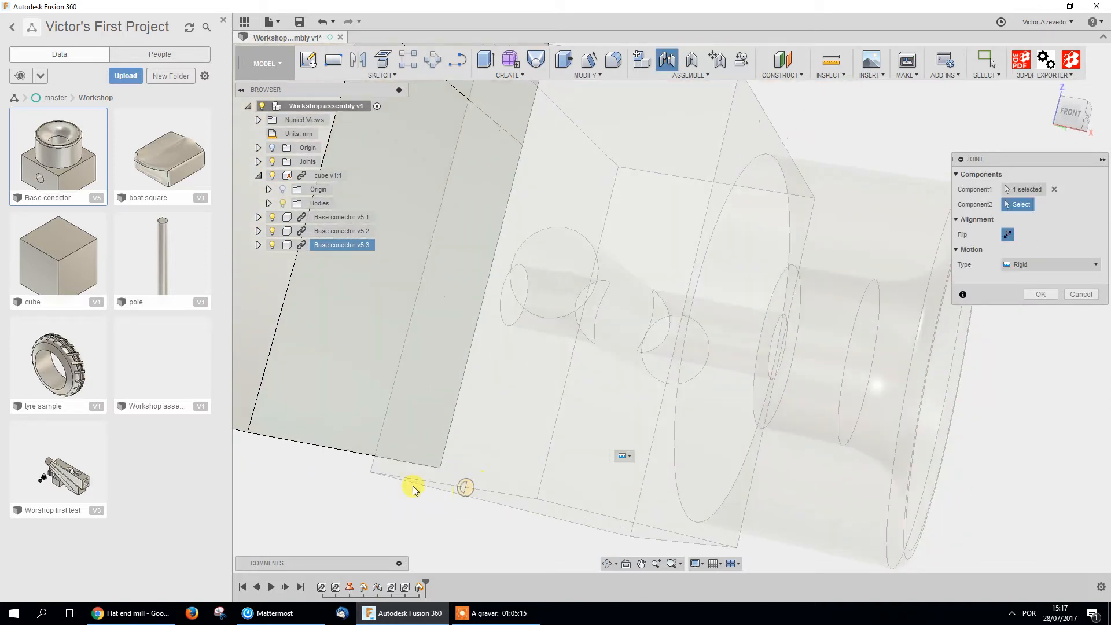
# Set the joint's second origin at the midpoint of the cube's adjacent lower edge and create the joint with Revolute motion about the Z axis
pyautogui.click(359, 455)
pyautogui.scroll(-6, 509, 454)
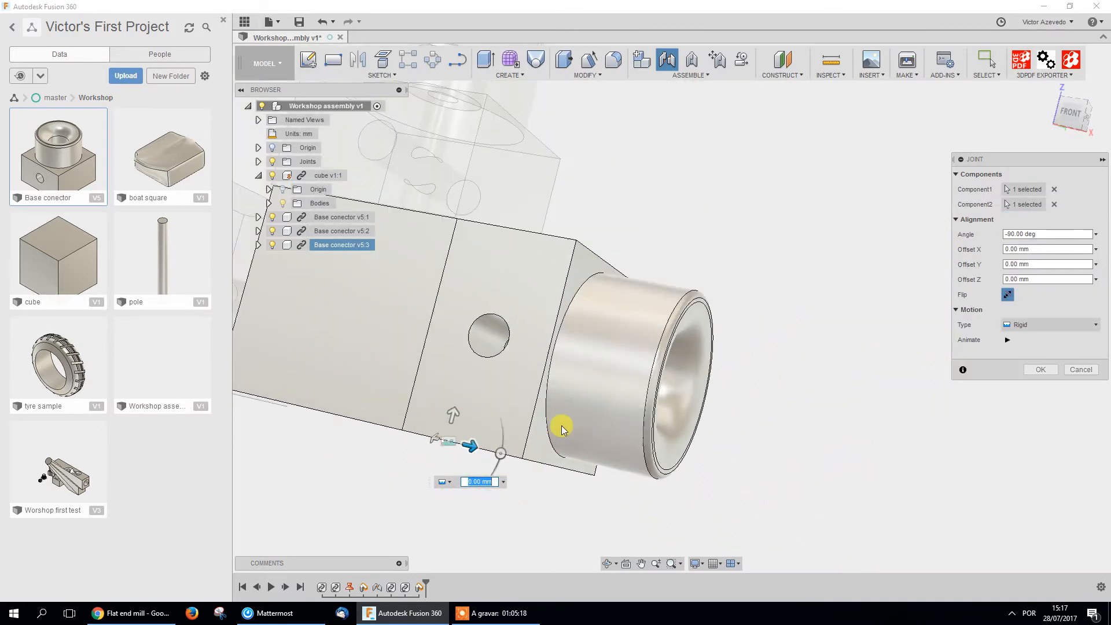
pyautogui.moveTo(576, 420); pyautogui.dragTo(692, 407, button='middle')
pyautogui.moveTo(653, 441)
pyautogui.mouseDown()
pyautogui.moveTo(635, 459)
pyautogui.moveTo(654, 440)
pyautogui.mouseUp()
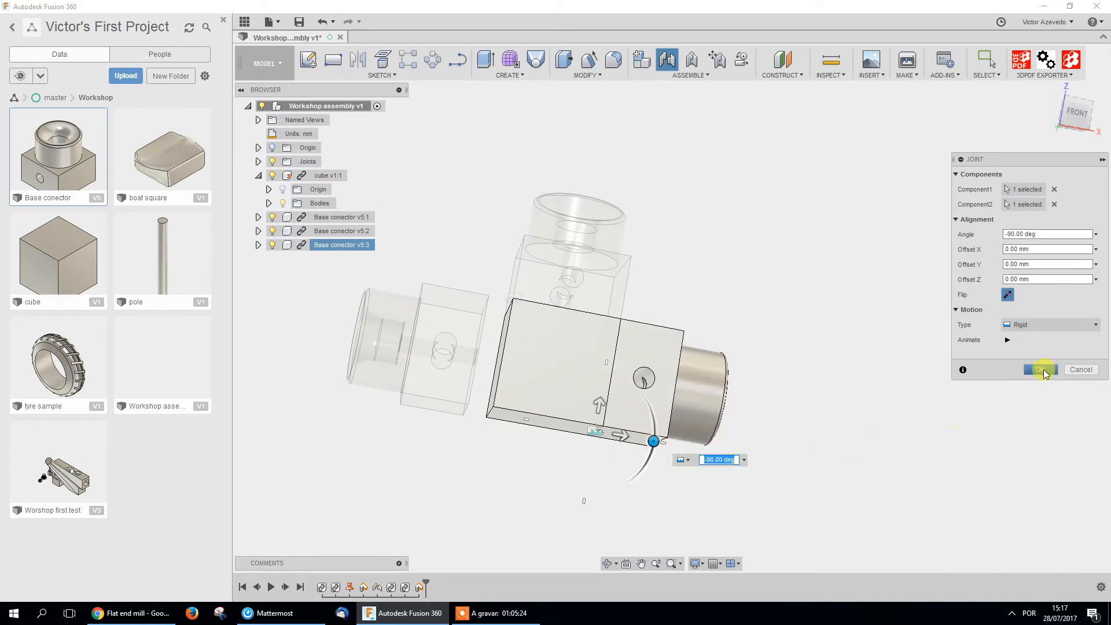
pyautogui.click(1046, 324)
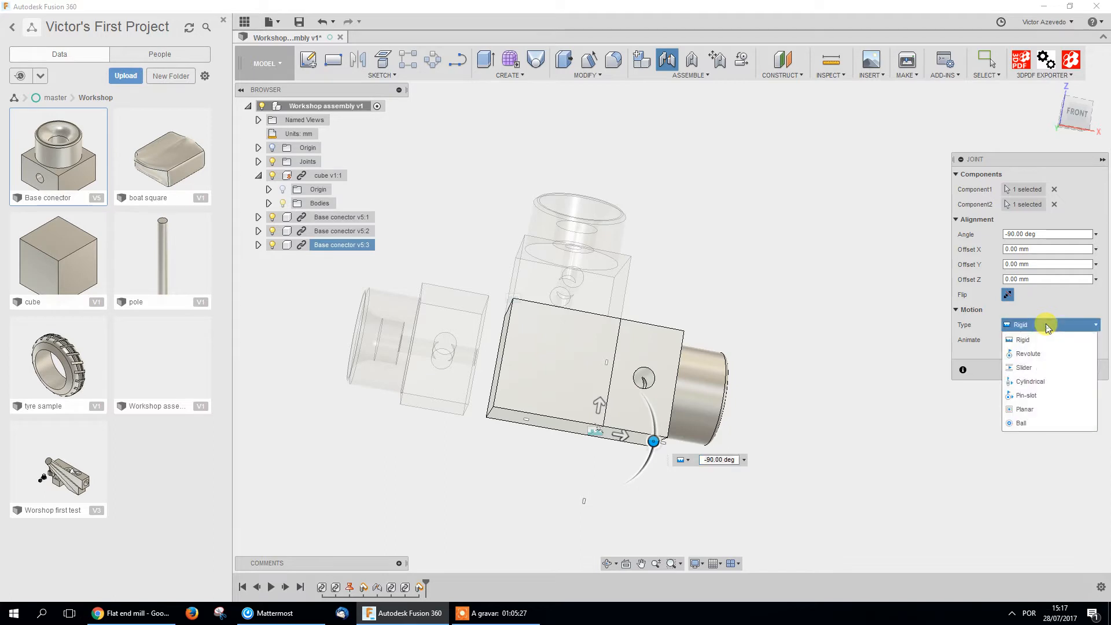
pyautogui.click(1029, 354)
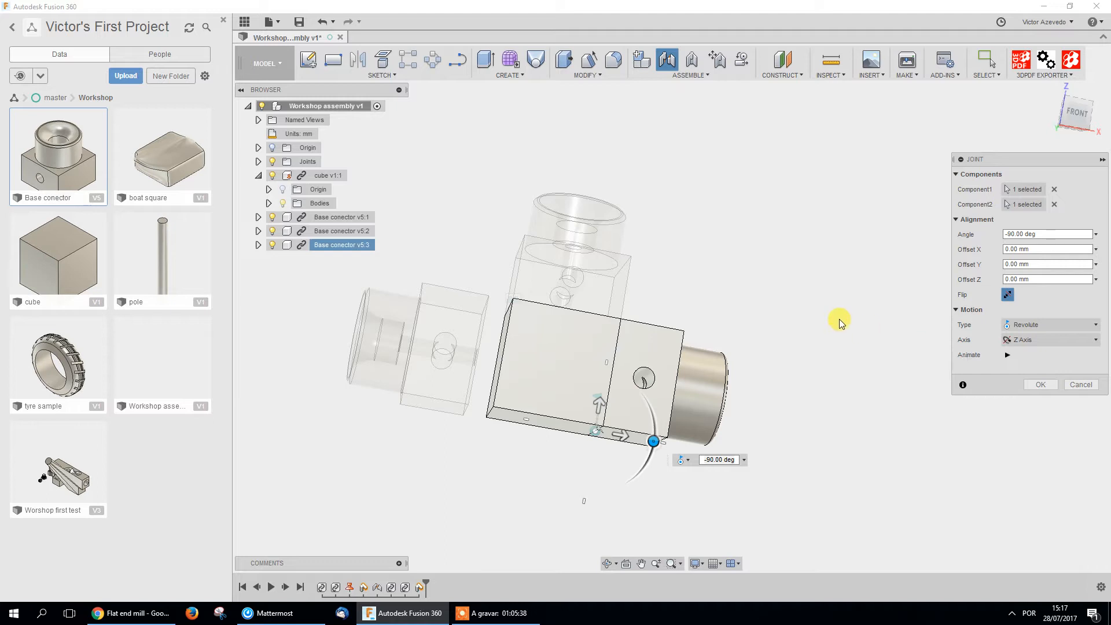
pyautogui.click(1041, 384)
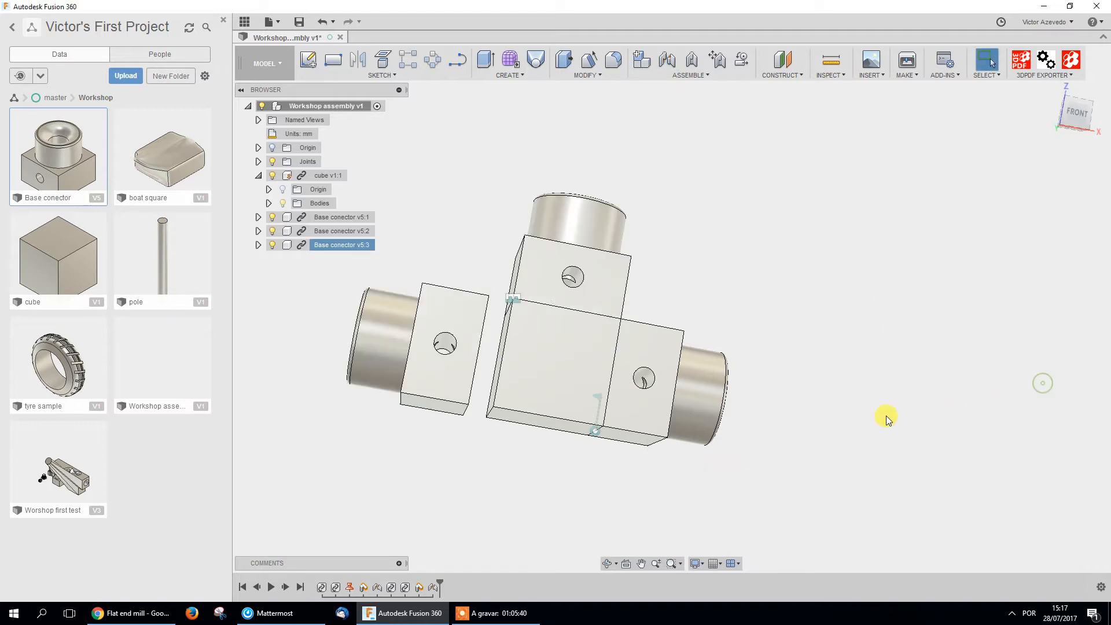
# Swing the second Base conector away from the cube about its revolute joint to about -22 degrees
pyautogui.moveTo(679, 380); pyautogui.dragTo(714, 377)
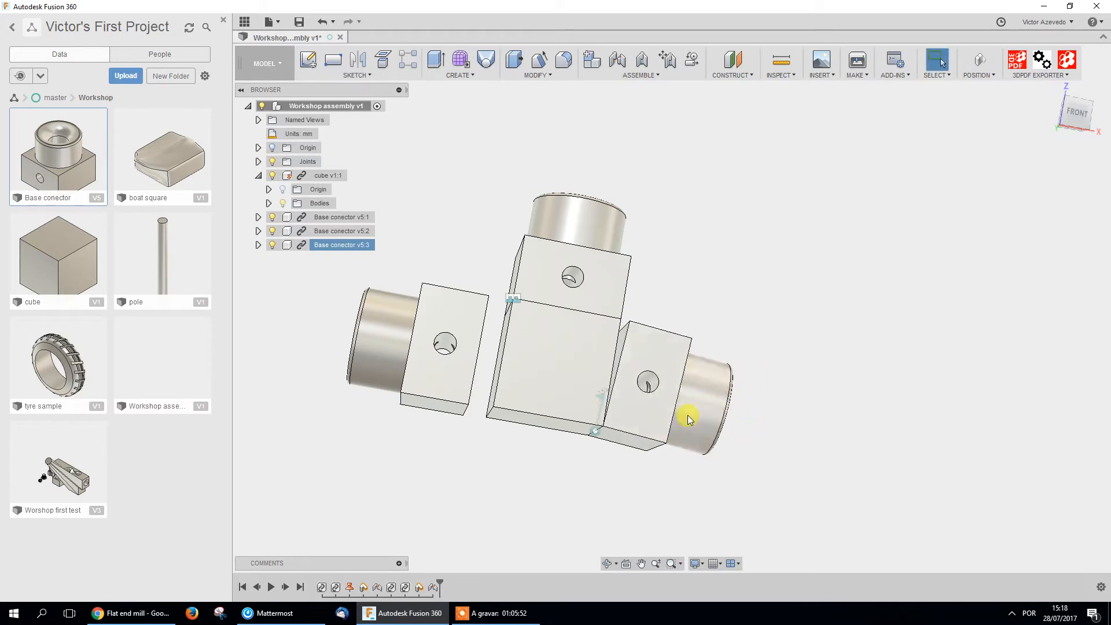
pyautogui.moveTo(674, 369); pyautogui.dragTo(614, 448)
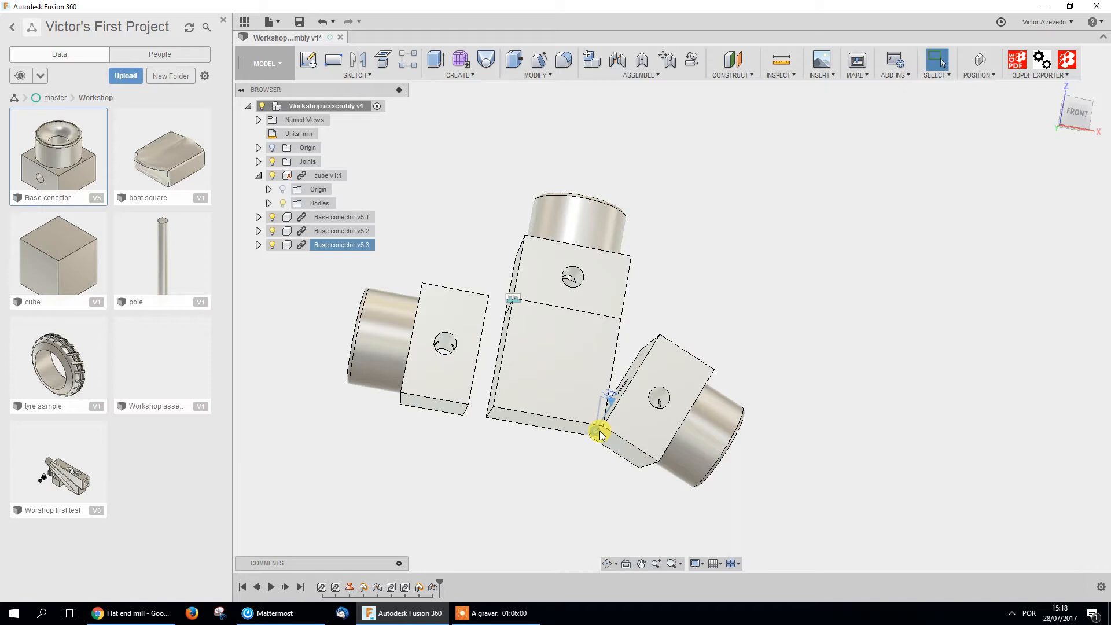
pyautogui.scroll(8, 600, 434)
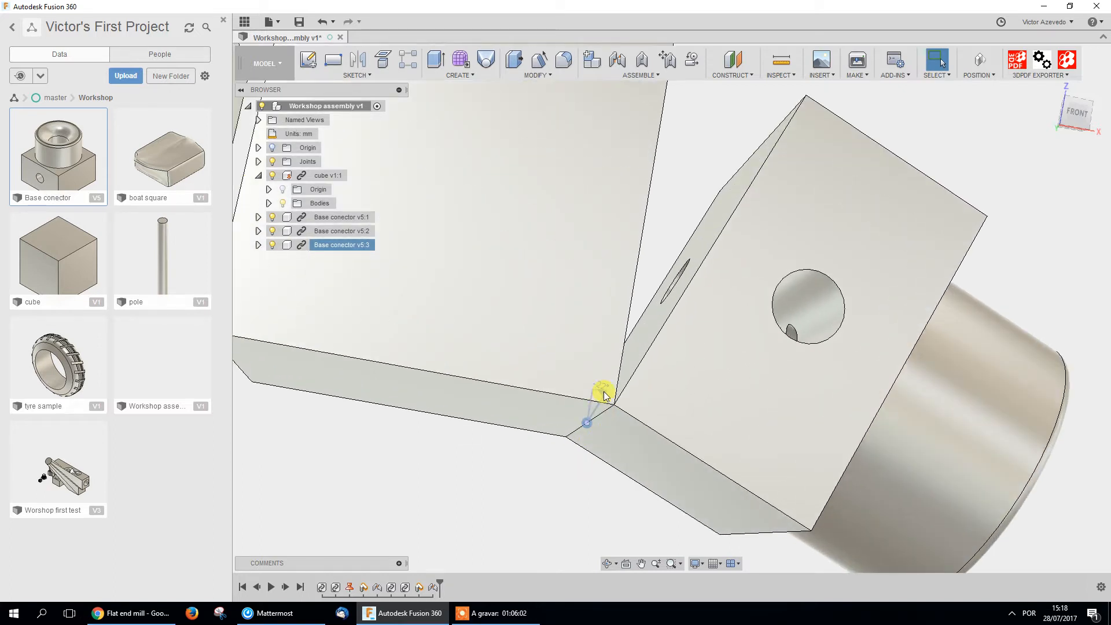
pyautogui.doubleClick(604, 396)
pyautogui.scroll(-6, 604, 396)
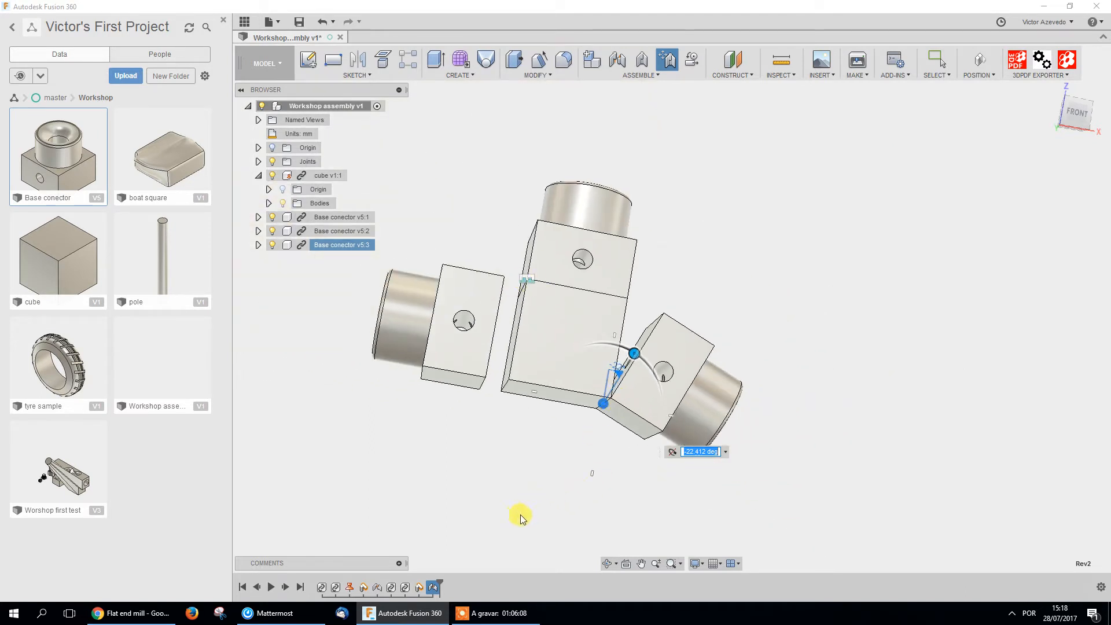
pyautogui.press('Escape')
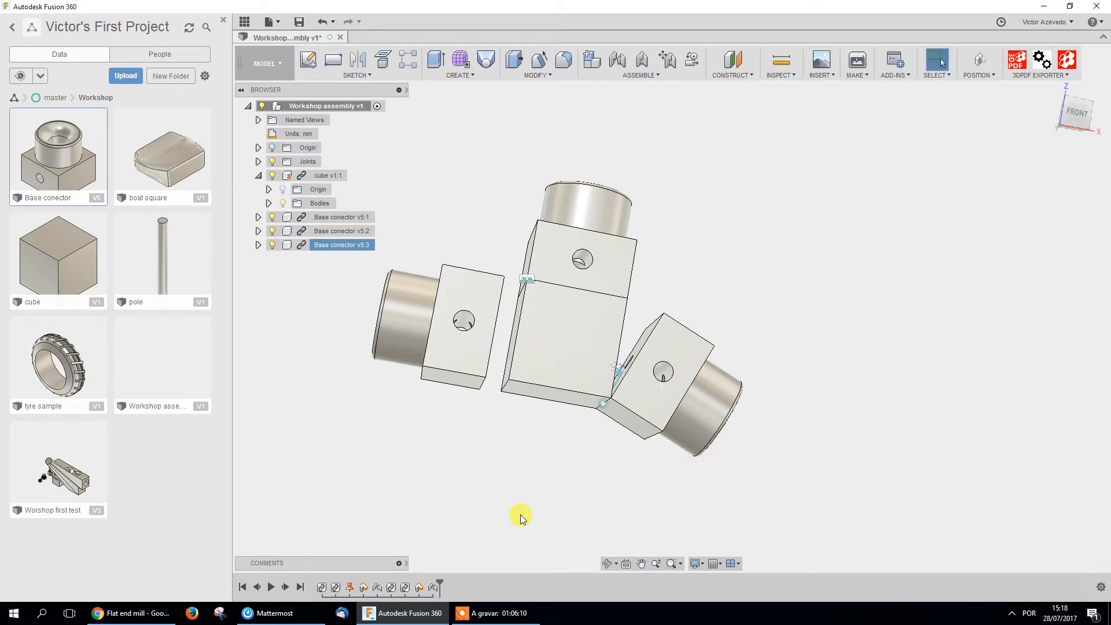
# Edit the second Base conector's revolute joint to a 40 mm X offset and swing the offset connector about the joint
pyautogui.doubleClick(432, 587)
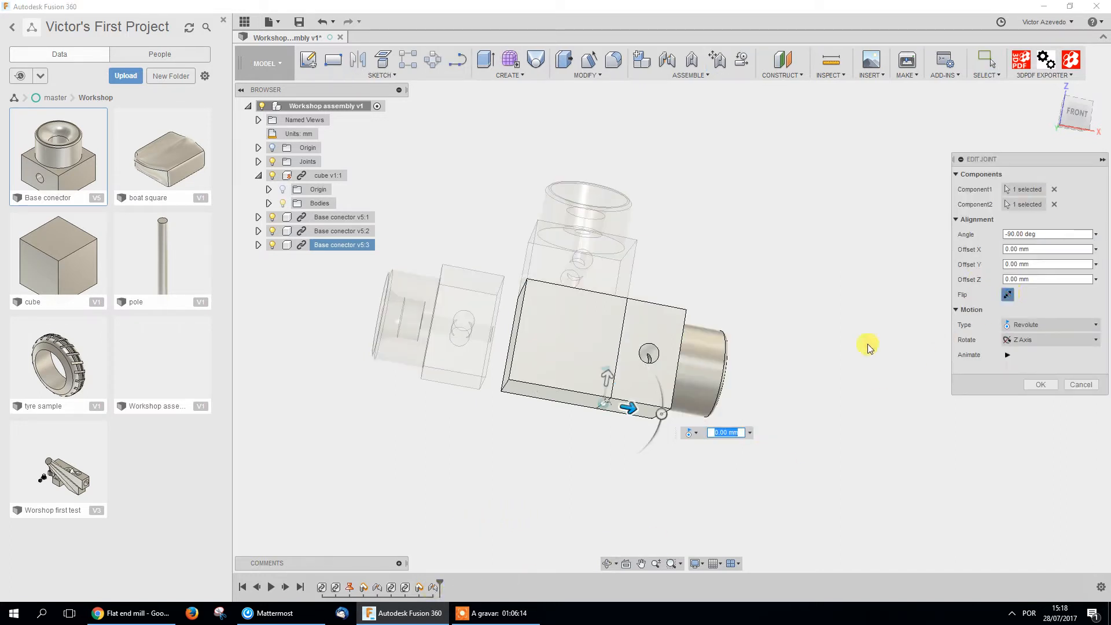
pyautogui.moveTo(630, 404); pyautogui.dragTo(701, 422)
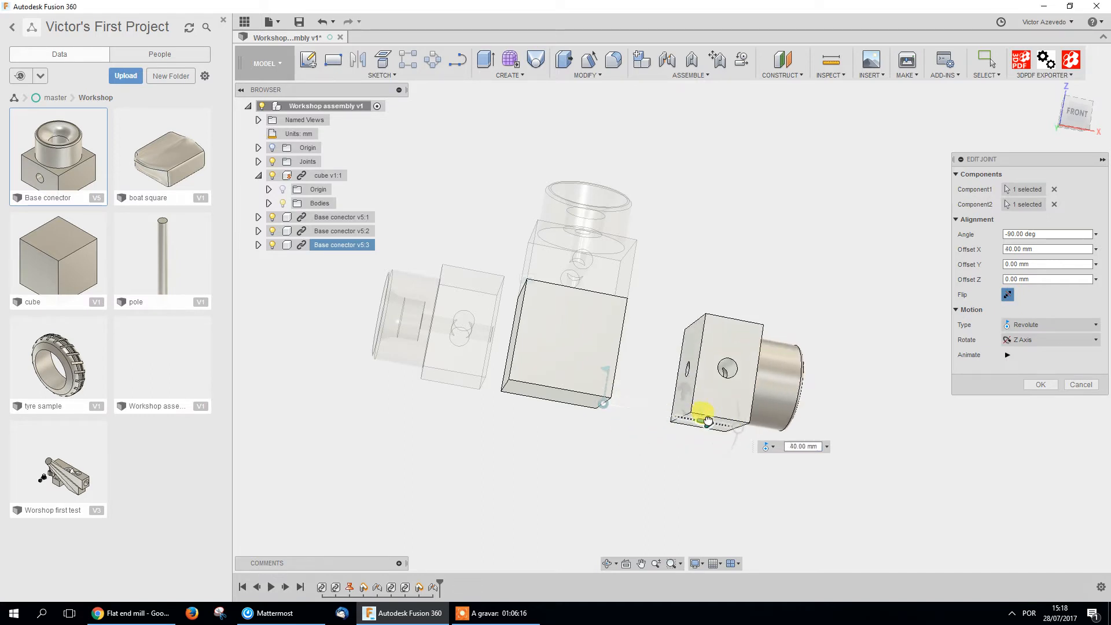
pyautogui.click(1041, 383)
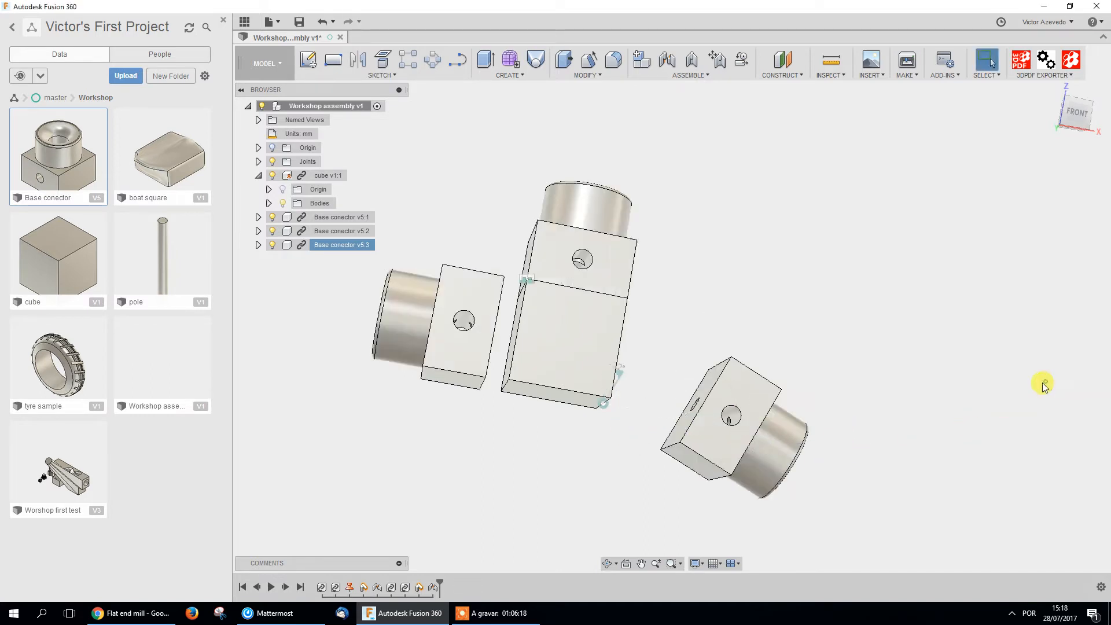
pyautogui.moveTo(750, 428); pyautogui.dragTo(803, 359)
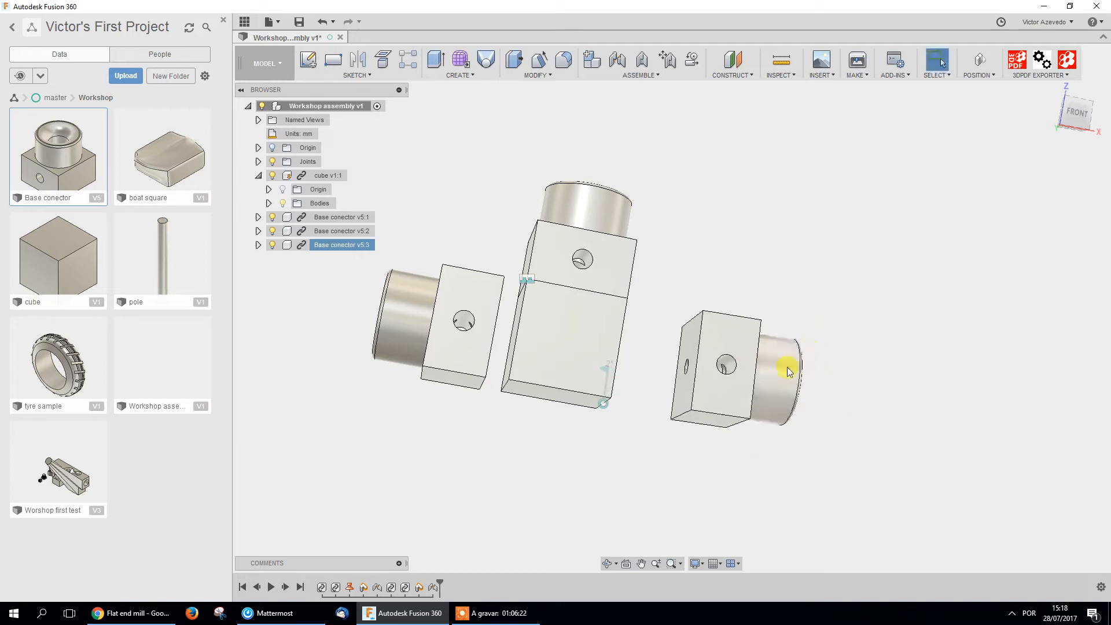
# Set the second Base conector's revolute joint X offset to 0 mm, preview its motion animation and apply the joint edit
pyautogui.doubleClick(428, 586)
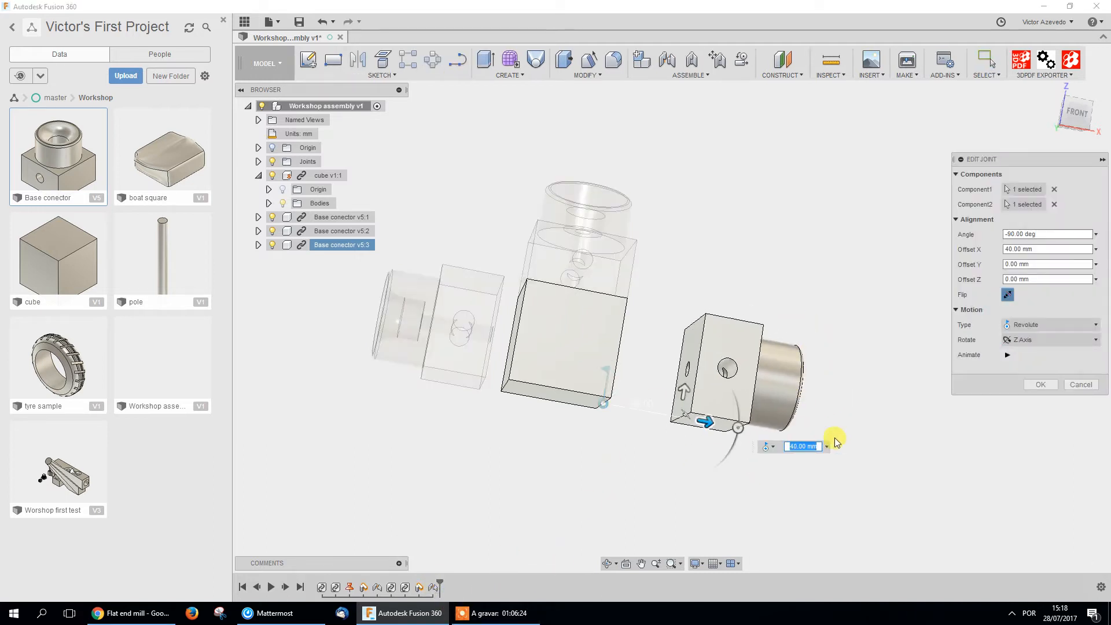
pyautogui.click(1047, 249)
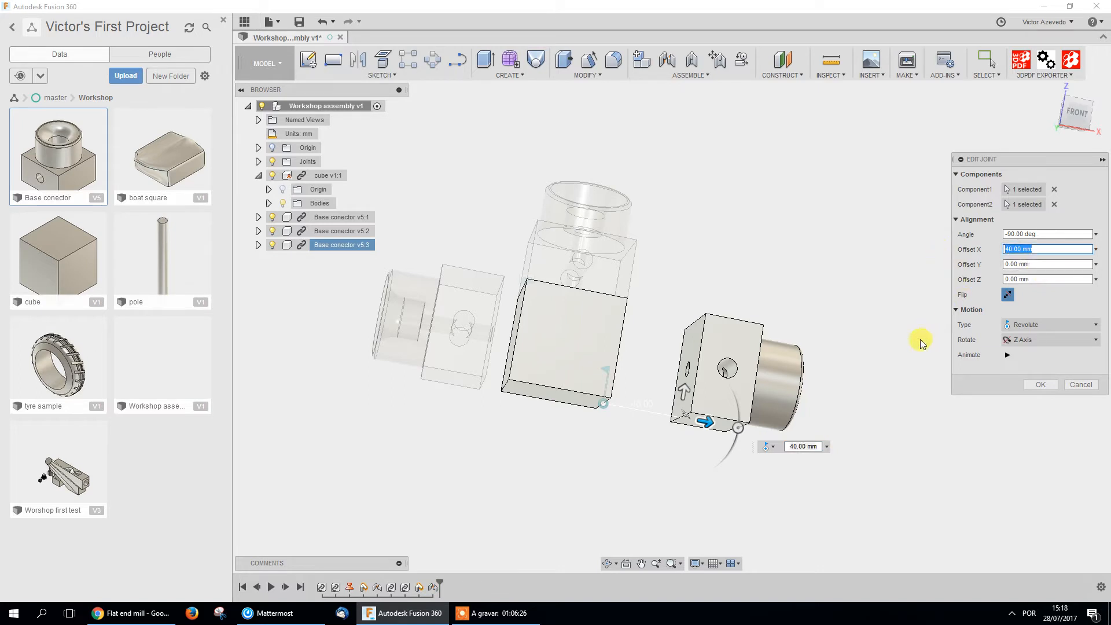
pyautogui.write('0')
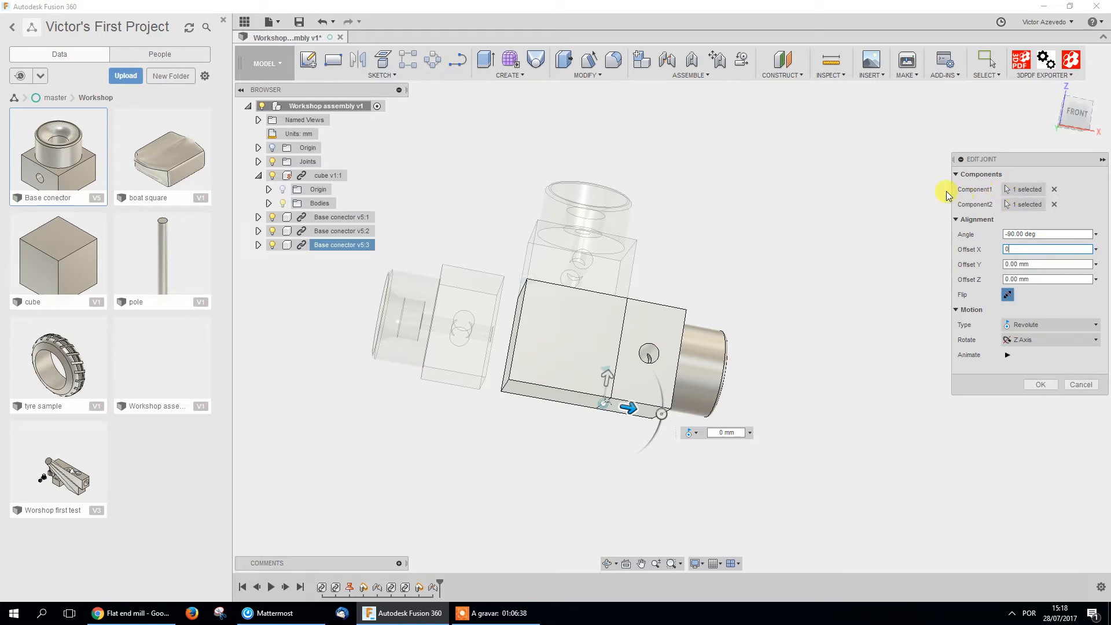
pyautogui.click(1013, 194)
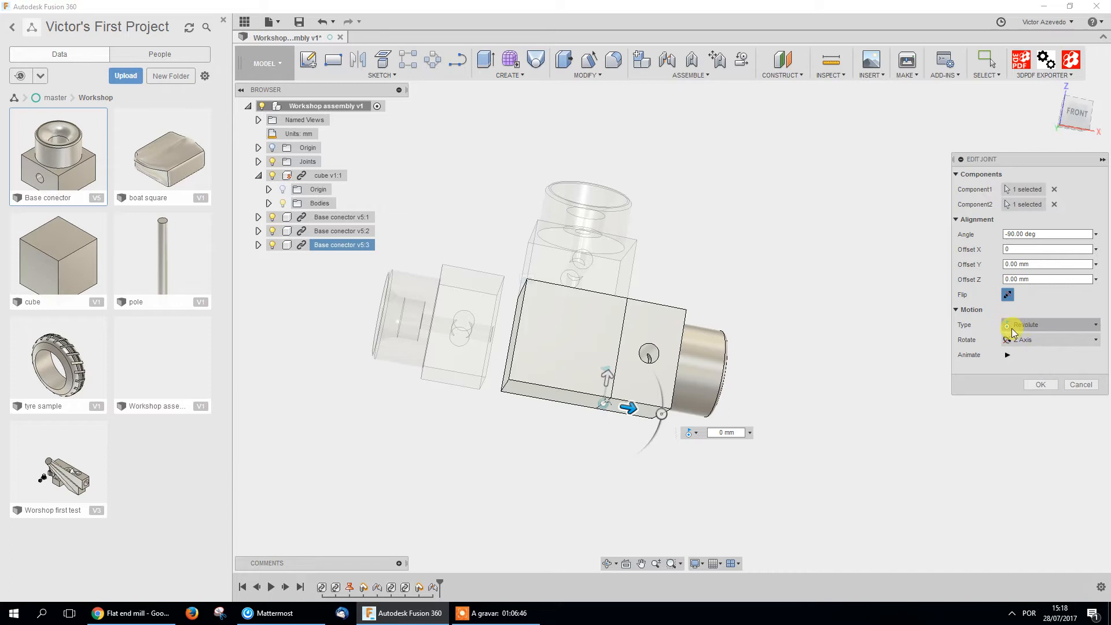
pyautogui.click(1007, 355)
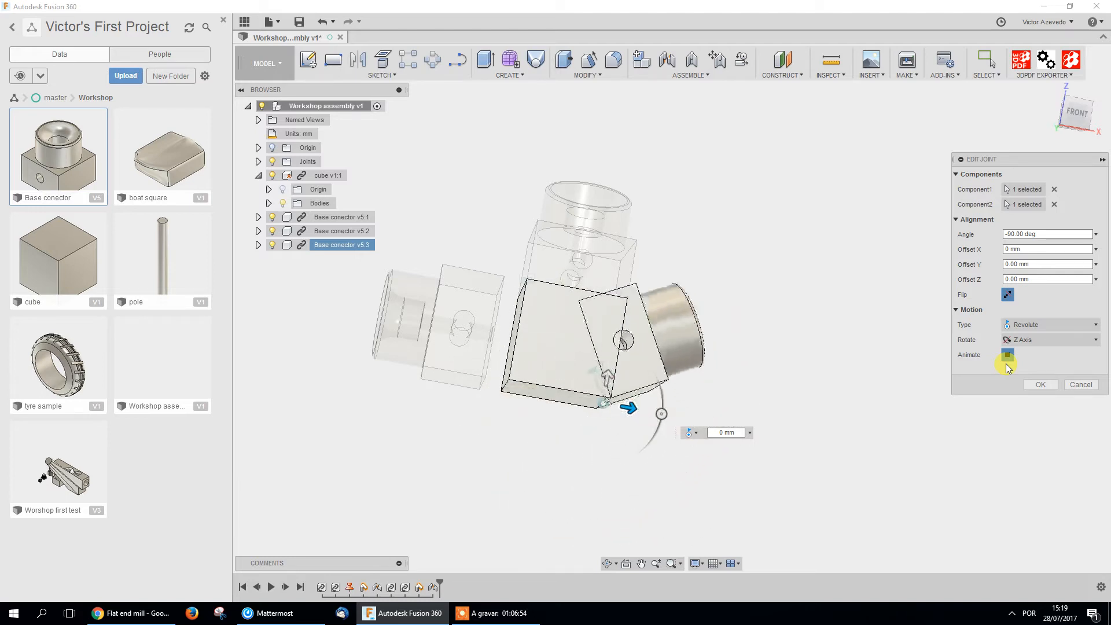
pyautogui.click(1007, 355)
pyautogui.click(1040, 385)
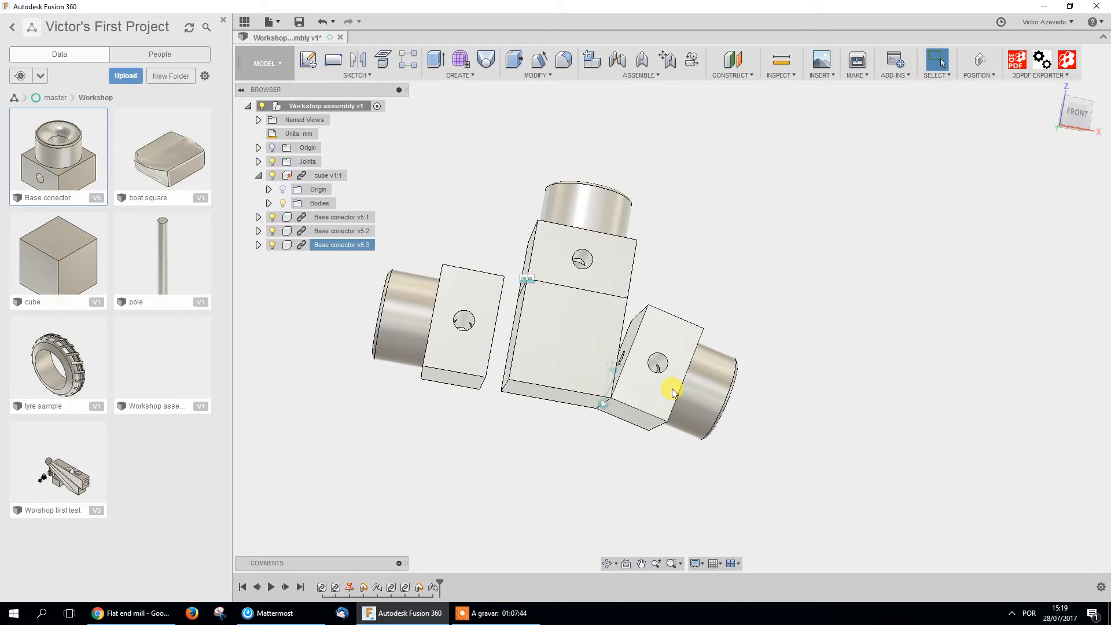
pyautogui.click(617, 61)
pyautogui.click(613, 328)
pyautogui.keyDown('shift'); pyautogui.moveTo(486, 442); pyautogui.dragTo(498, 329, button='middle'); pyautogui.keyUp('shift')
pyautogui.click(487, 328)
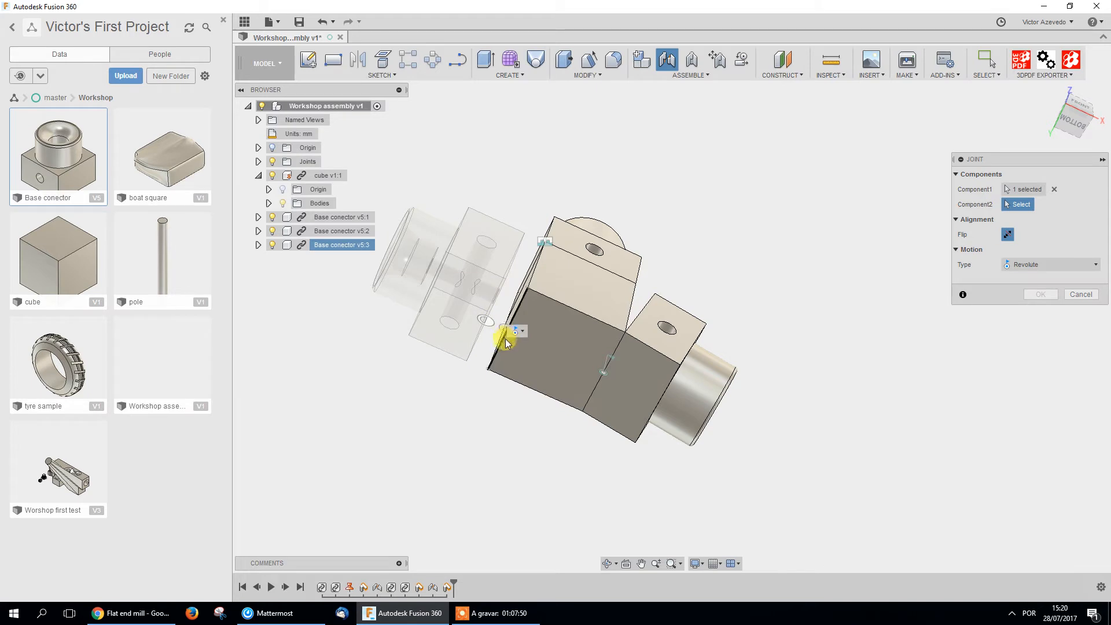
pyautogui.click(1049, 264)
pyautogui.click(1049, 264)
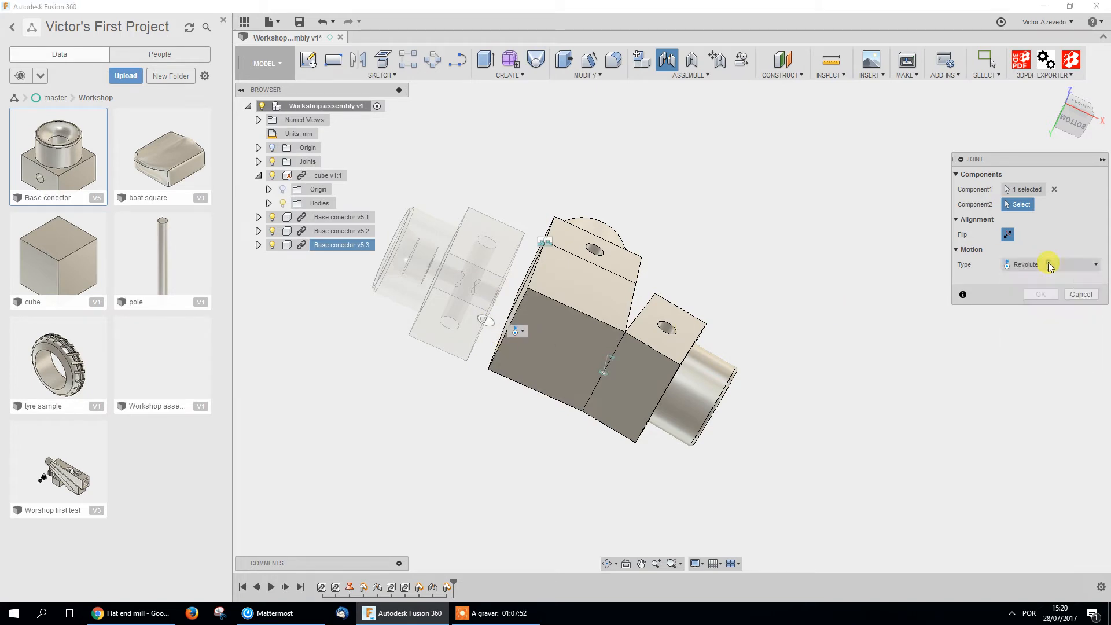
pyautogui.click(1076, 294)
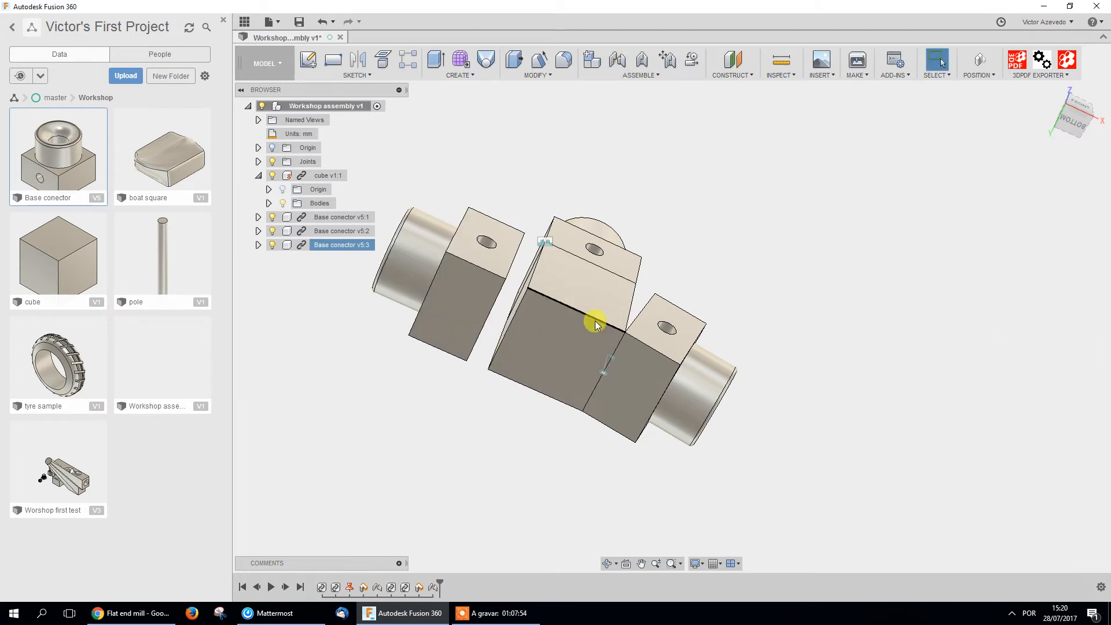
# Swing the second Base conector about its revolute joint so that it tilts away from the cube
pyautogui.moveTo(697, 376); pyautogui.dragTo(776, 417)
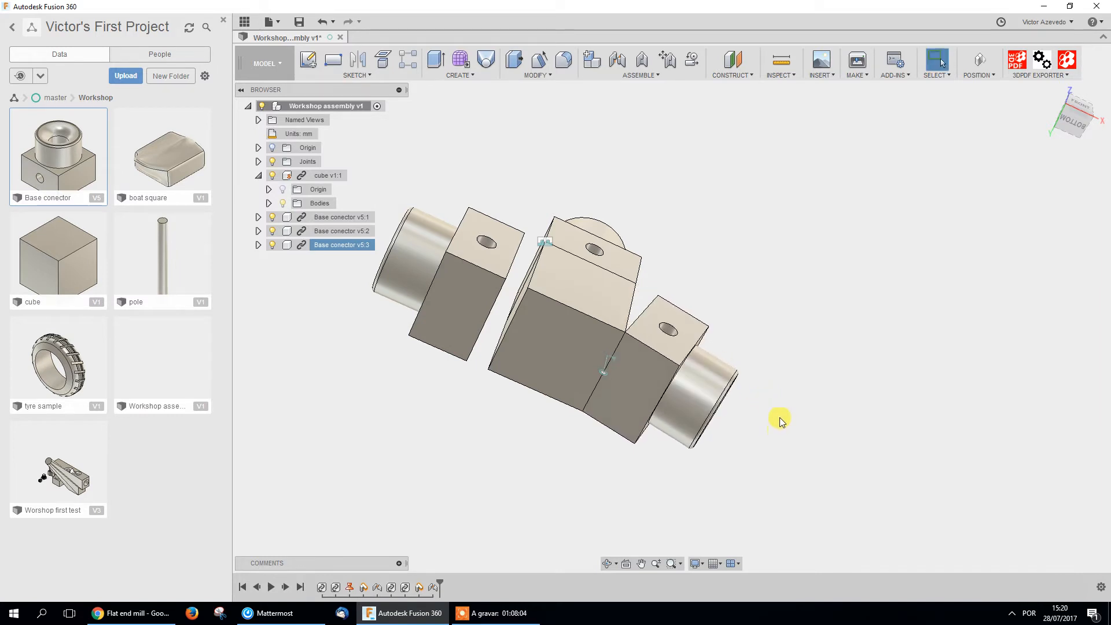
pyautogui.keyDown('shift'); pyautogui.moveTo(478, 297); pyautogui.dragTo(484, 384, button='middle'); pyautogui.keyUp('shift')
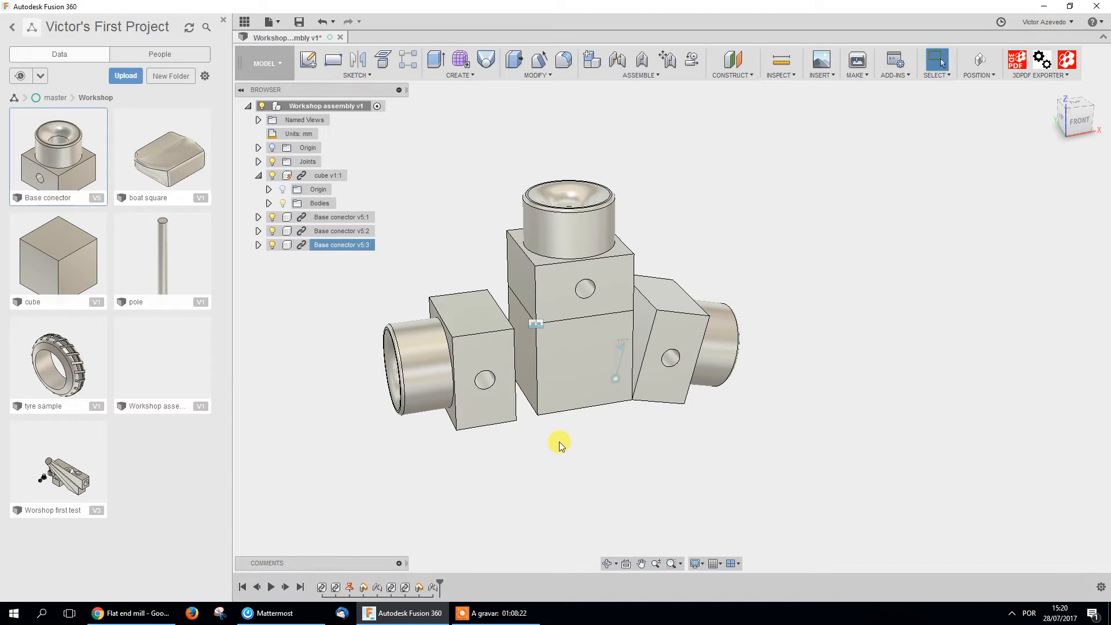
pyautogui.moveTo(707, 397); pyautogui.dragTo(718, 329)
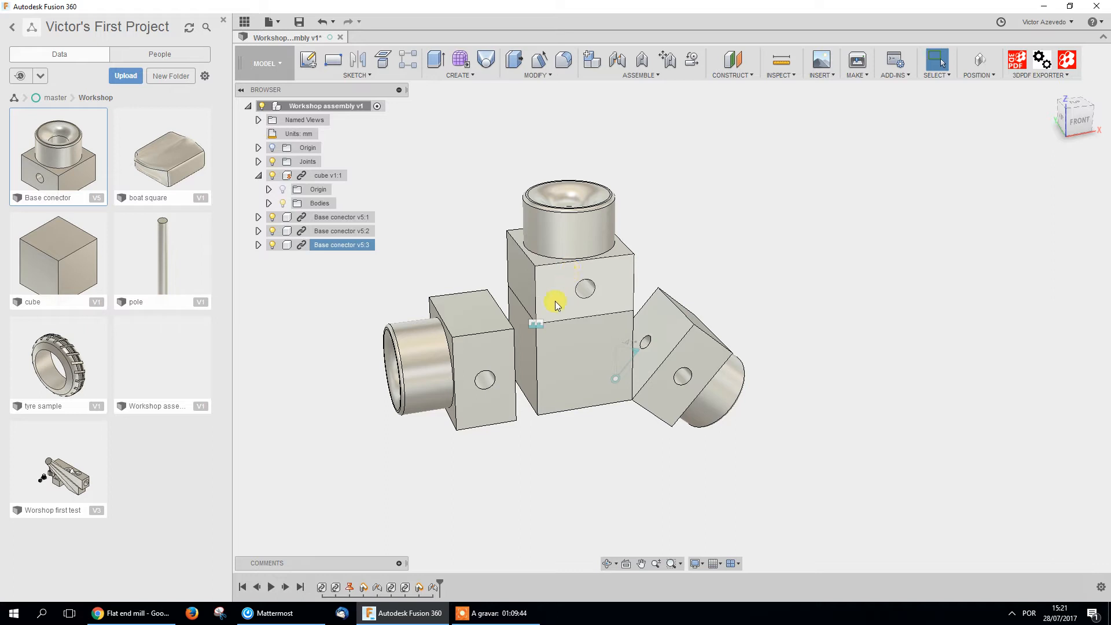
# Capture the moved component positions and start a new joint with the Slider motion type
pyautogui.keyDown('shift'); pyautogui.moveTo(594, 440); pyautogui.dragTo(542, 439, button='middle'); pyautogui.keyUp('shift')
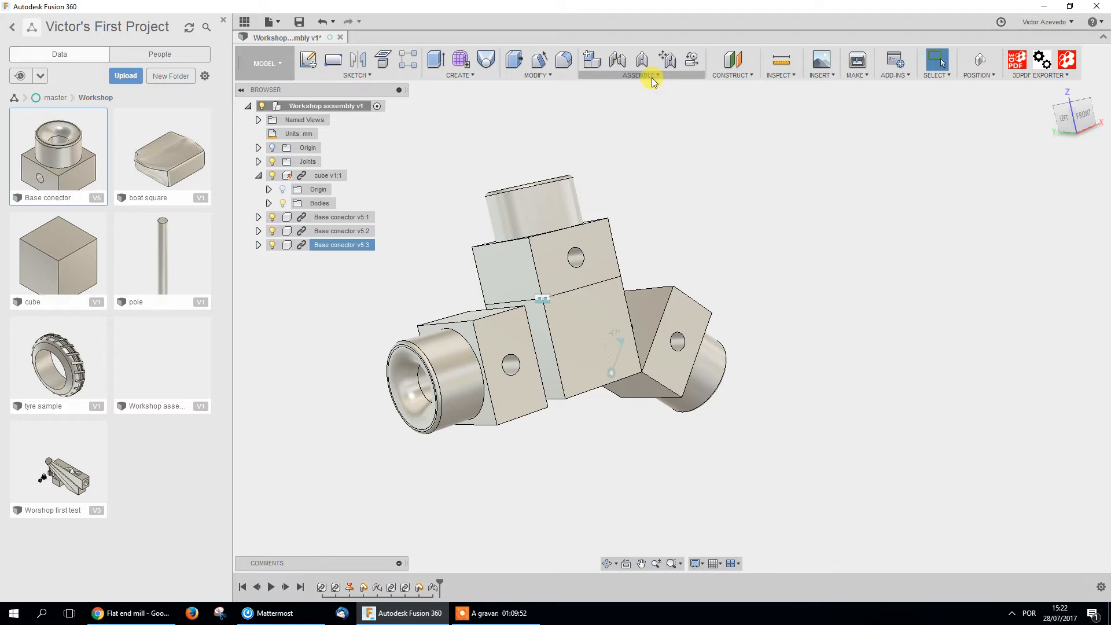
pyautogui.click(619, 60)
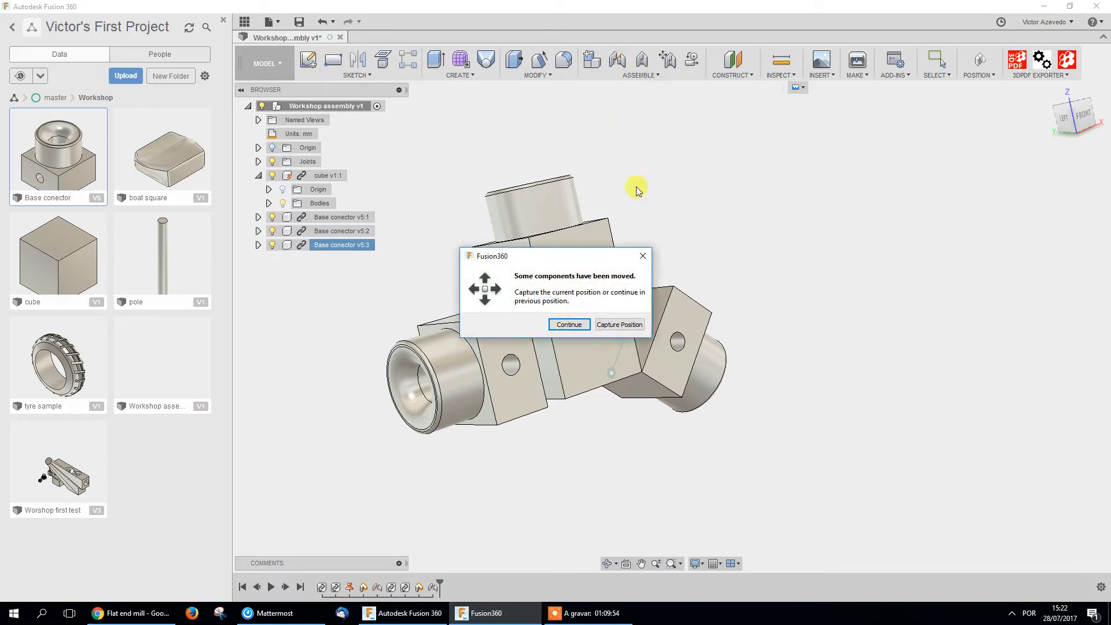
pyautogui.click(632, 325)
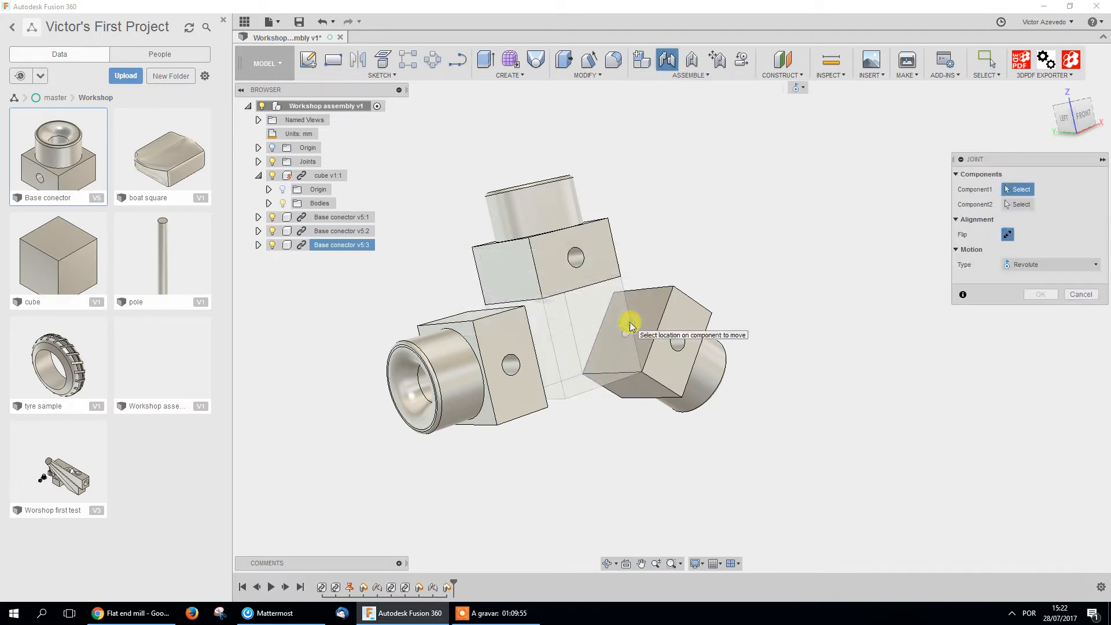
pyautogui.click(1037, 267)
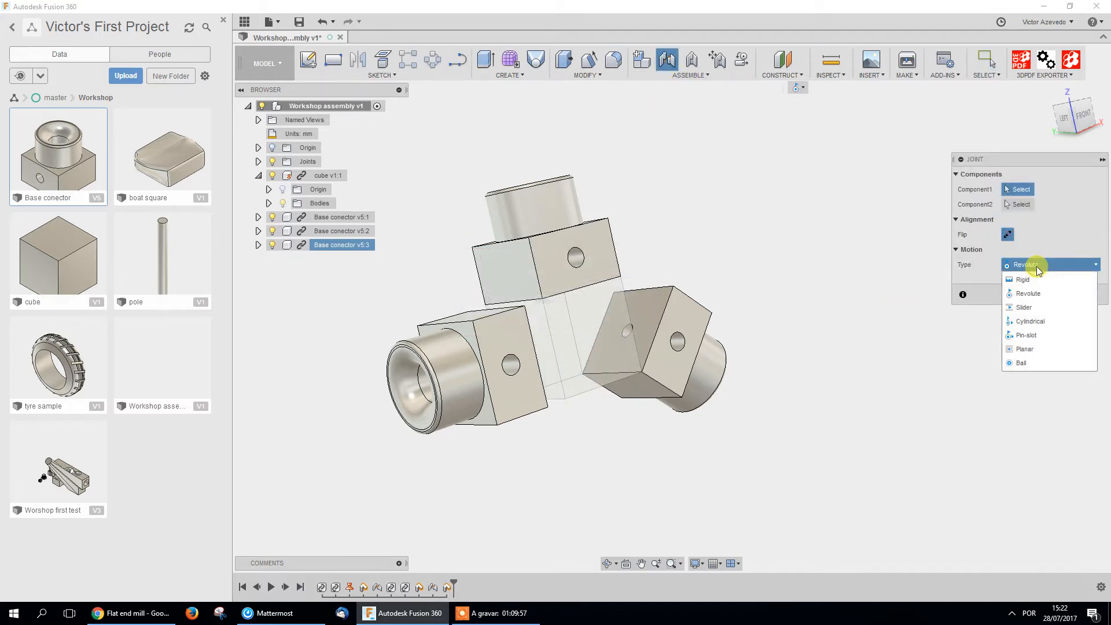
pyautogui.click(1042, 309)
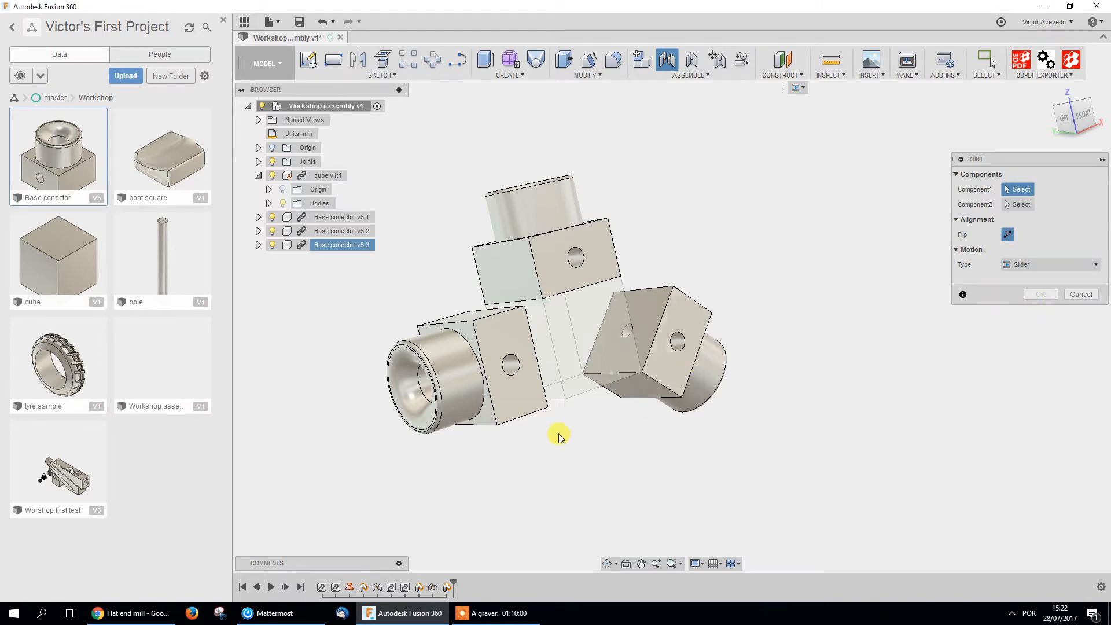
# Create the slider joint between the midpoints of the third Base conector's lower cube-side edge and the cube's adjacent lower edge, using the Z axis
pyautogui.keyDown('shift'); pyautogui.moveTo(589, 457); pyautogui.dragTo(513, 439, button='middle'); pyautogui.keyUp('shift')
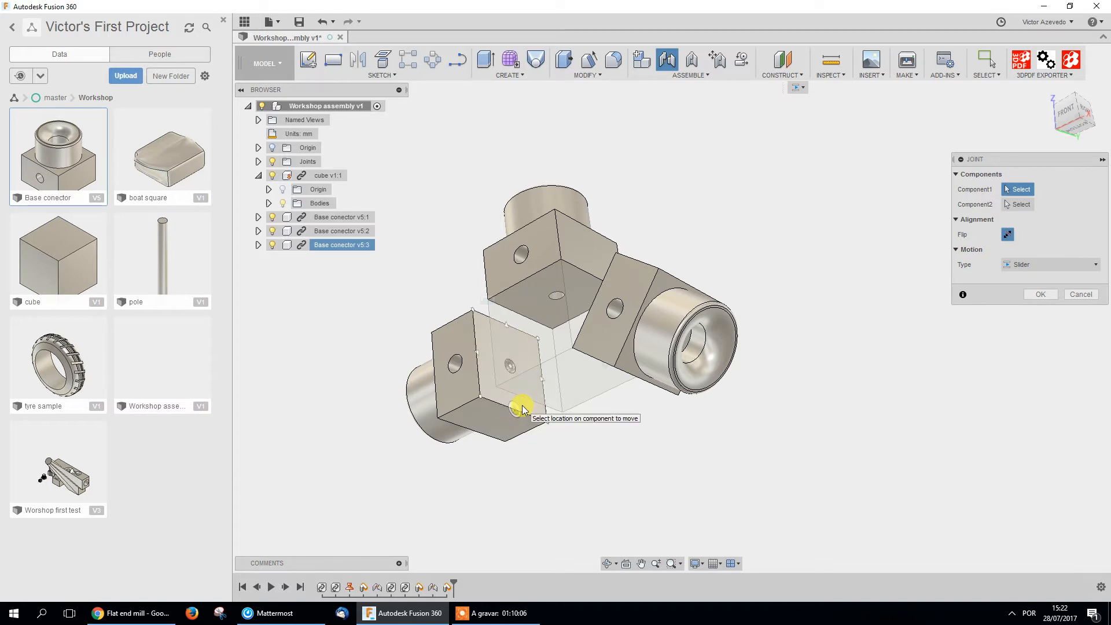
pyautogui.click(522, 410)
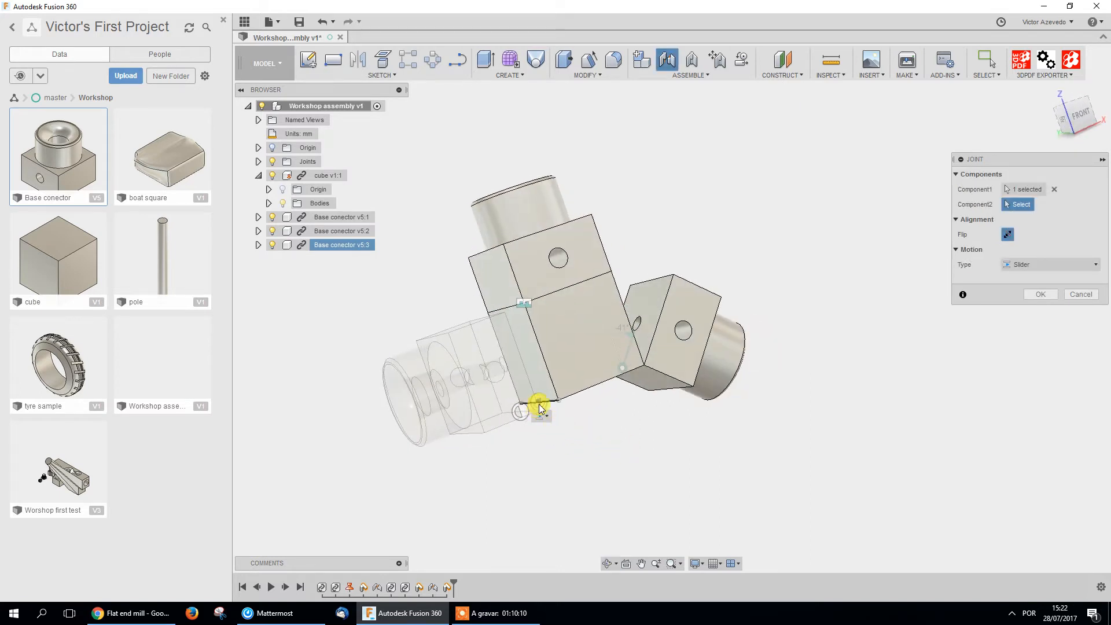
pyautogui.click(538, 407)
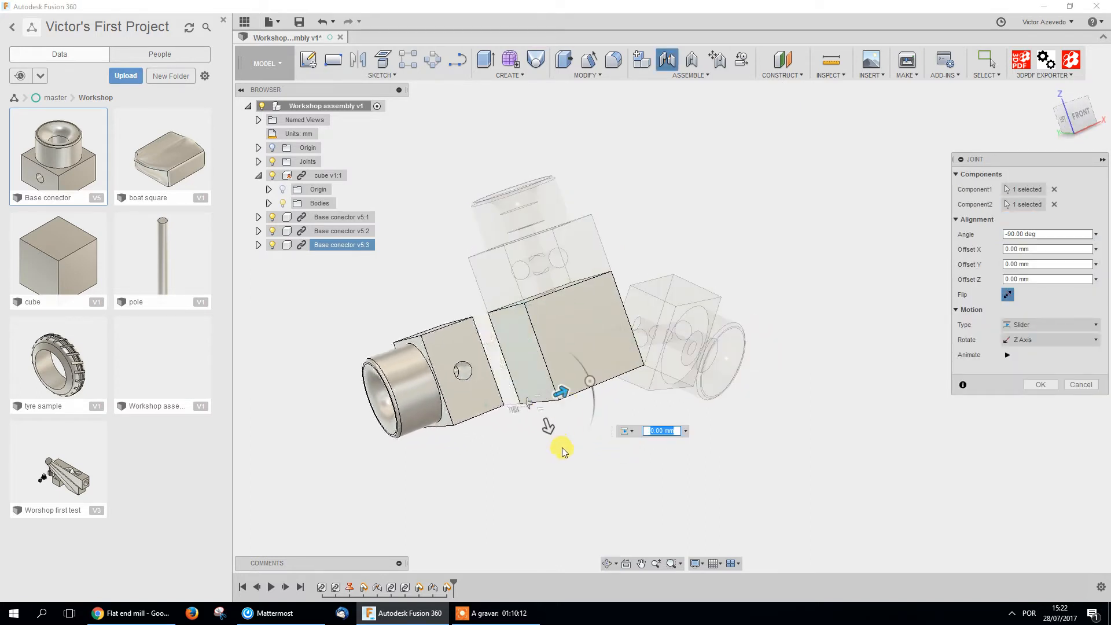
pyautogui.click(1049, 379)
# Slide the third Base conector along the cube's adjacent lower edge to try out its slider joint
pyautogui.keyDown('shift'); pyautogui.moveTo(491, 451); pyautogui.dragTo(678, 413, button='middle'); pyautogui.keyUp('shift')
pyautogui.moveTo(678, 413); pyautogui.dragTo(559, 511)
pyautogui.keyDown('shift'); pyautogui.moveTo(729, 468); pyautogui.dragTo(572, 373, button='middle'); pyautogui.keyUp('shift')
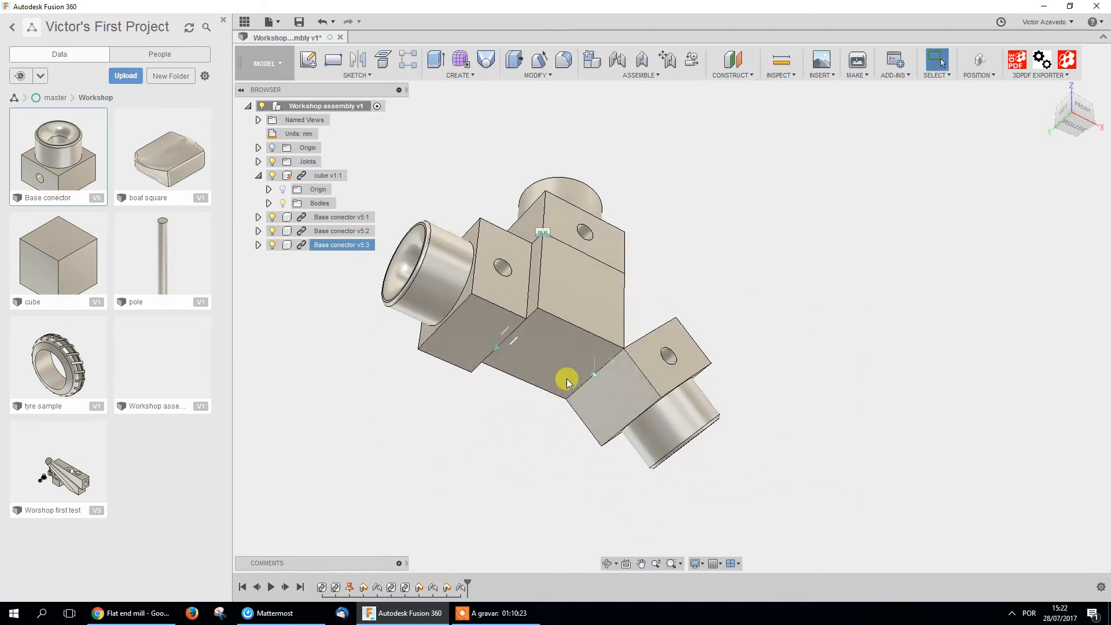
pyautogui.click(531, 312)
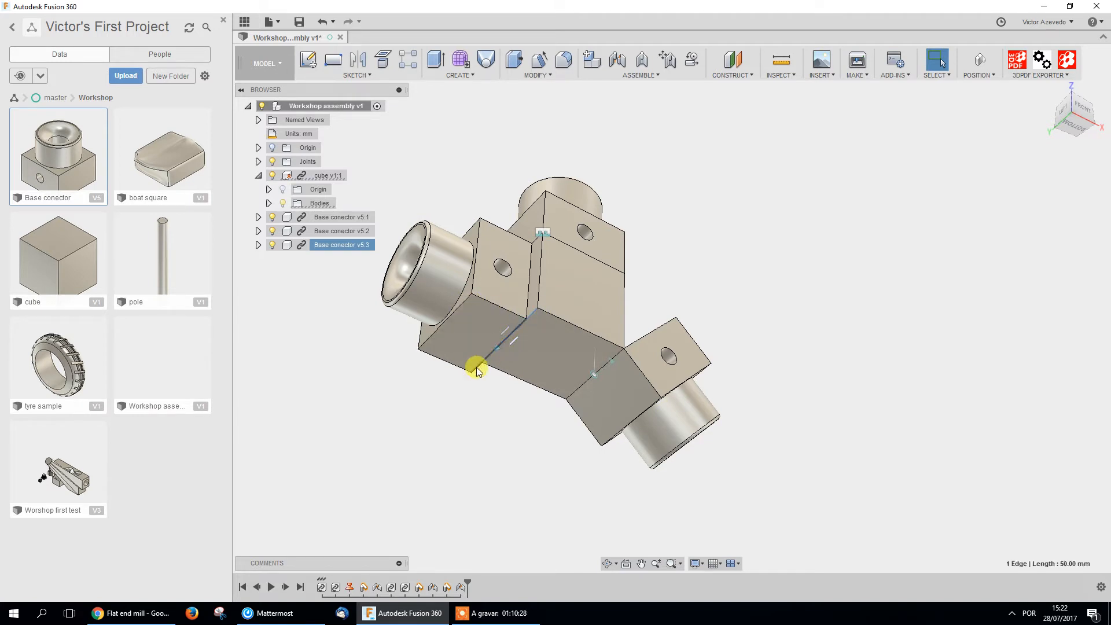
pyautogui.moveTo(460, 328); pyautogui.dragTo(588, 397)
# Edit the slider joint, try the X Axis and Y Axis slide directions, and return to Z Axis with a -115 degree angle
pyautogui.doubleClick(462, 589)
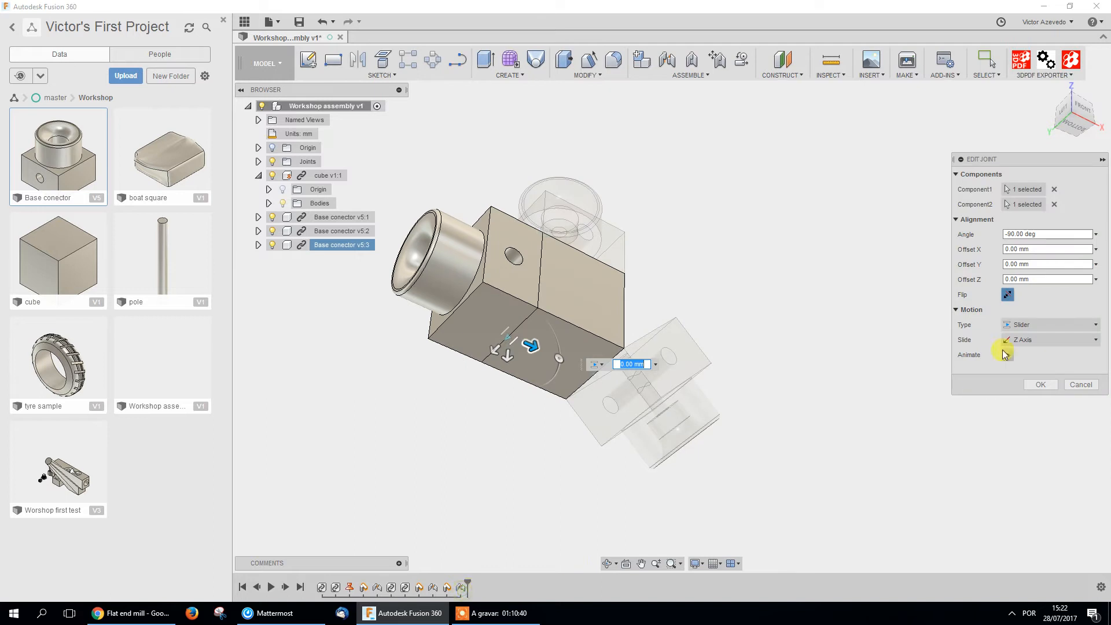
pyautogui.click(1053, 341)
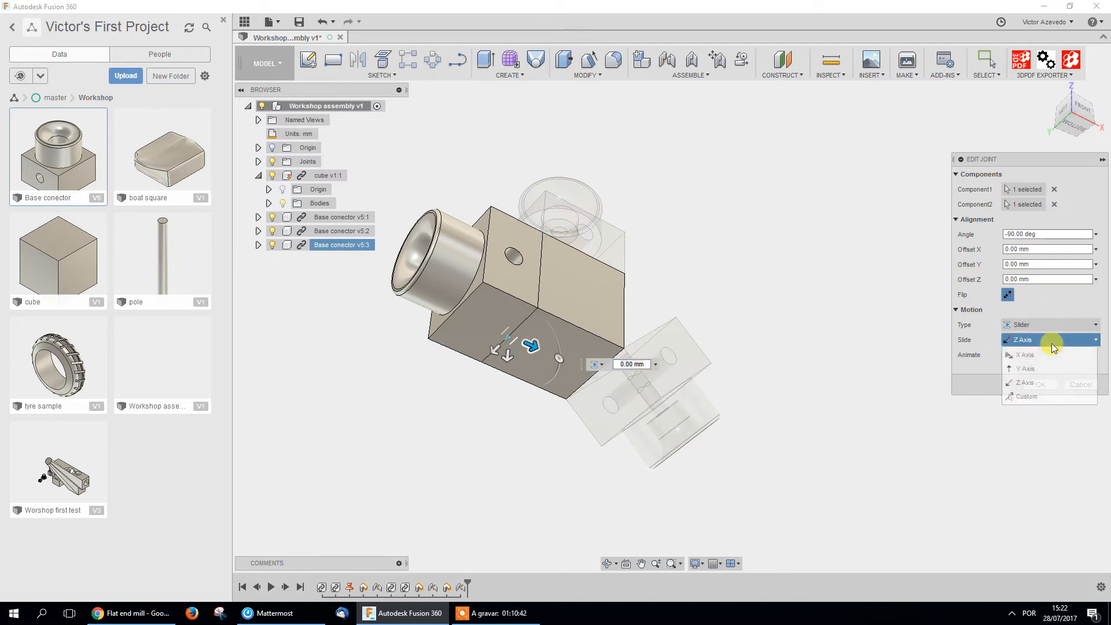
pyautogui.click(1039, 355)
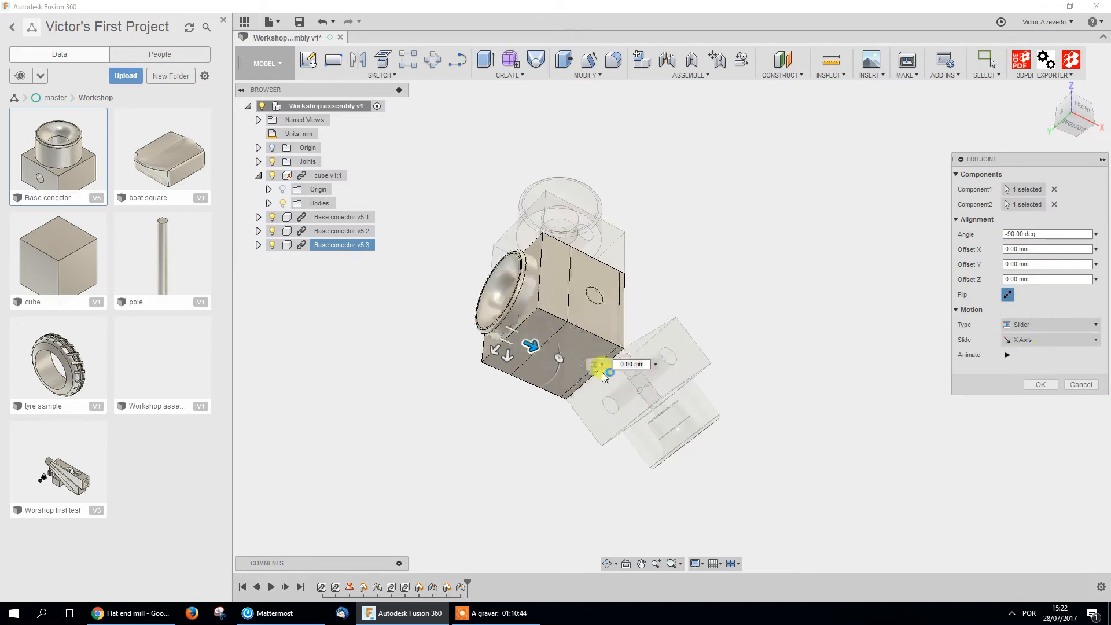
pyautogui.click(1032, 345)
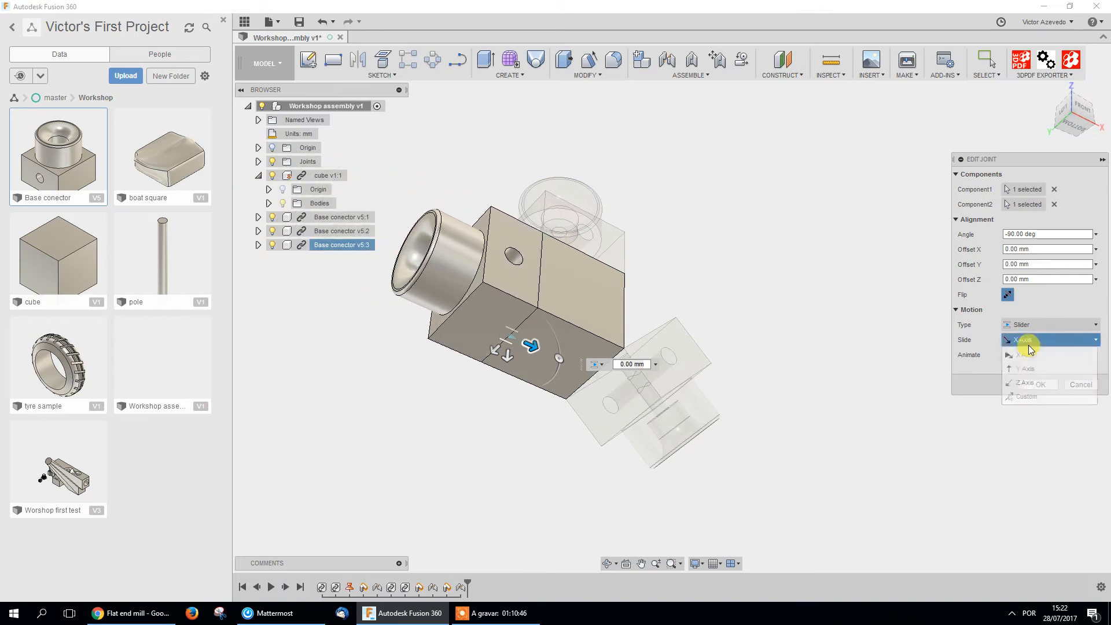
pyautogui.click(1036, 366)
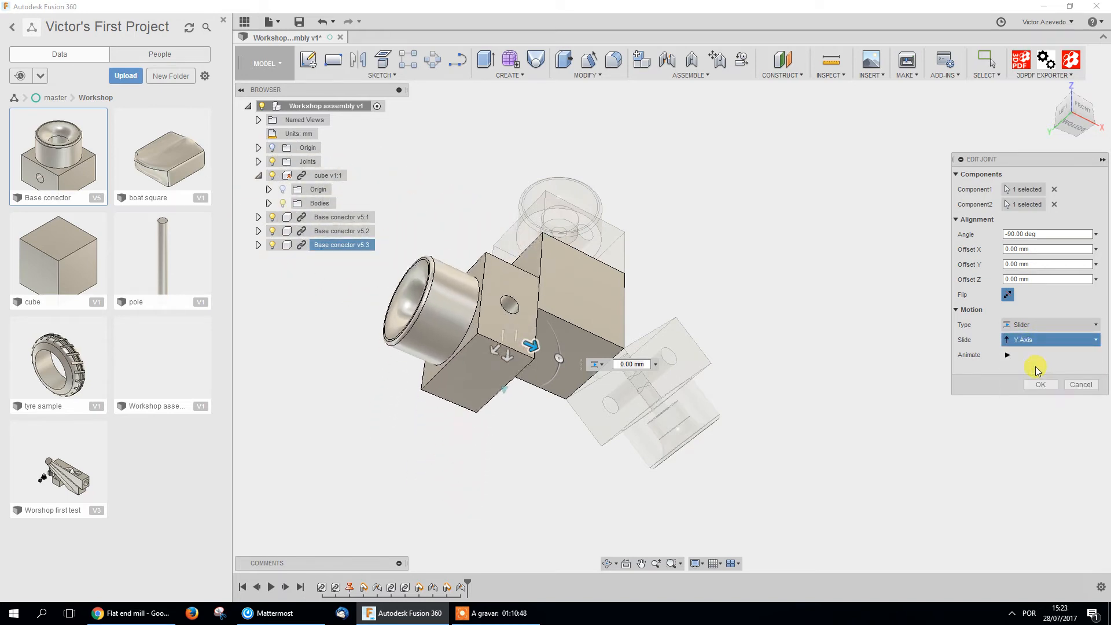
pyautogui.click(1036, 340)
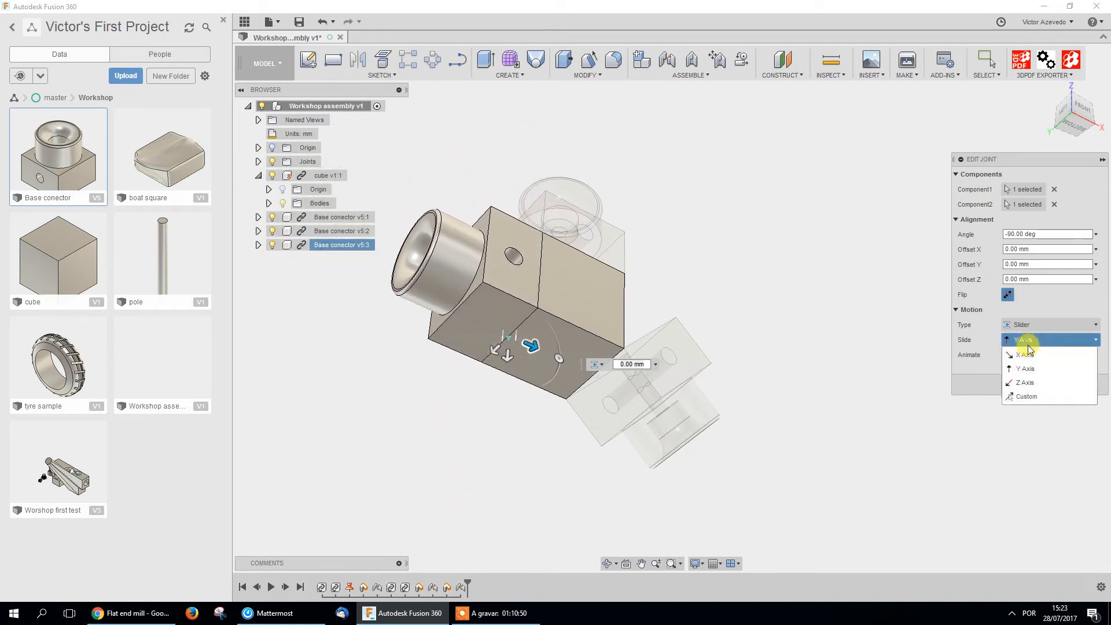
pyautogui.click(1033, 380)
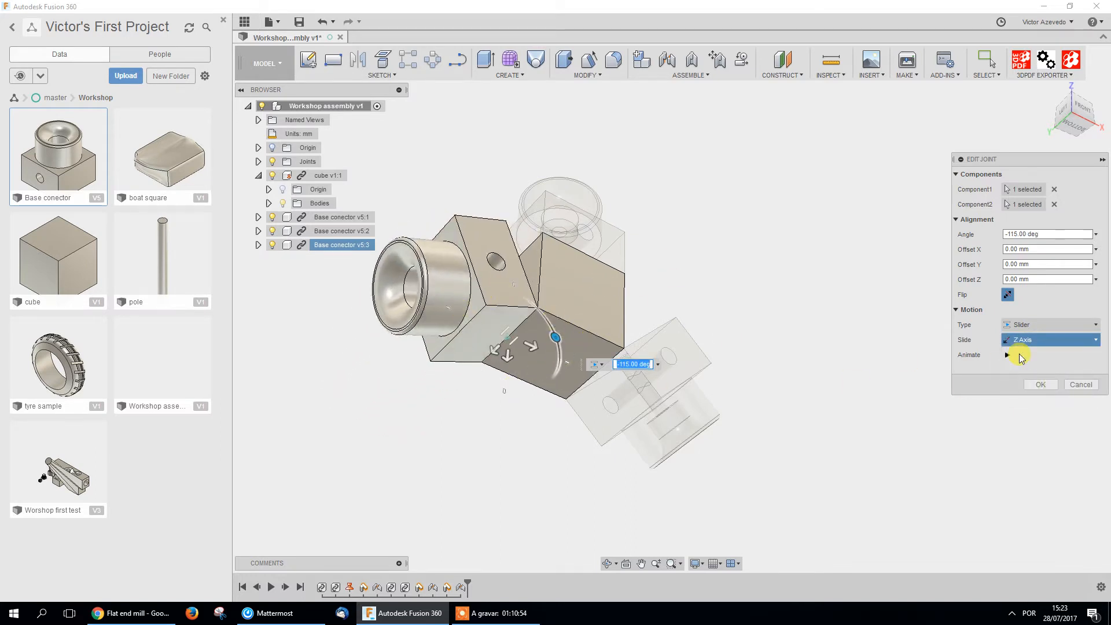
# Preview the slider joint's motion animation along the Z axis and set its alignment angle to -90 degrees
pyautogui.click(1006, 355)
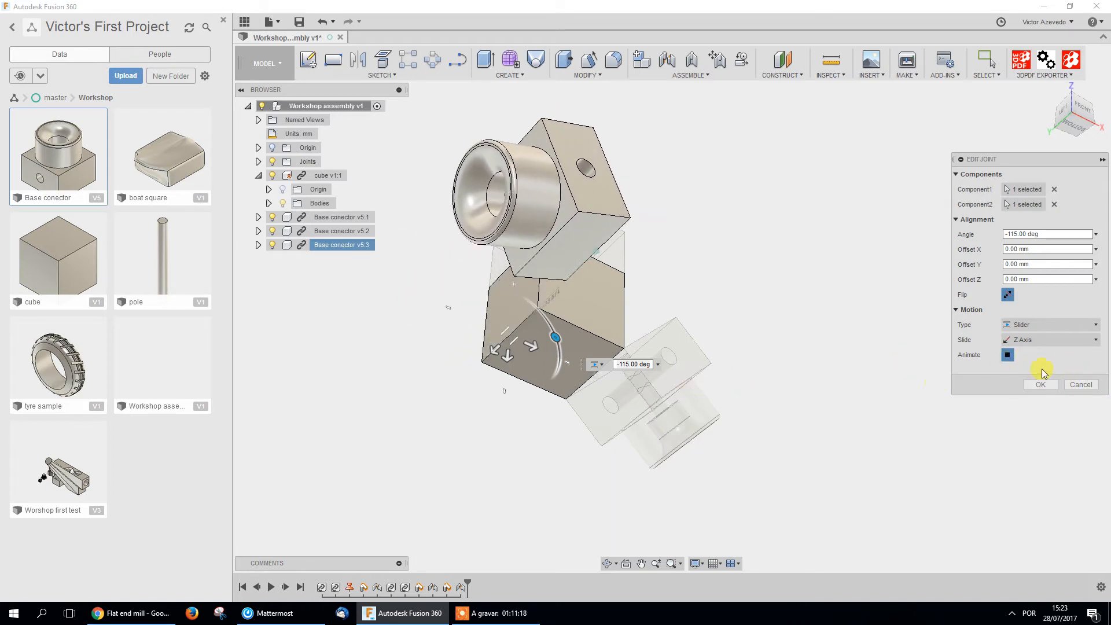
pyautogui.click(1008, 355)
pyautogui.moveTo(553, 339); pyautogui.dragTo(568, 361)
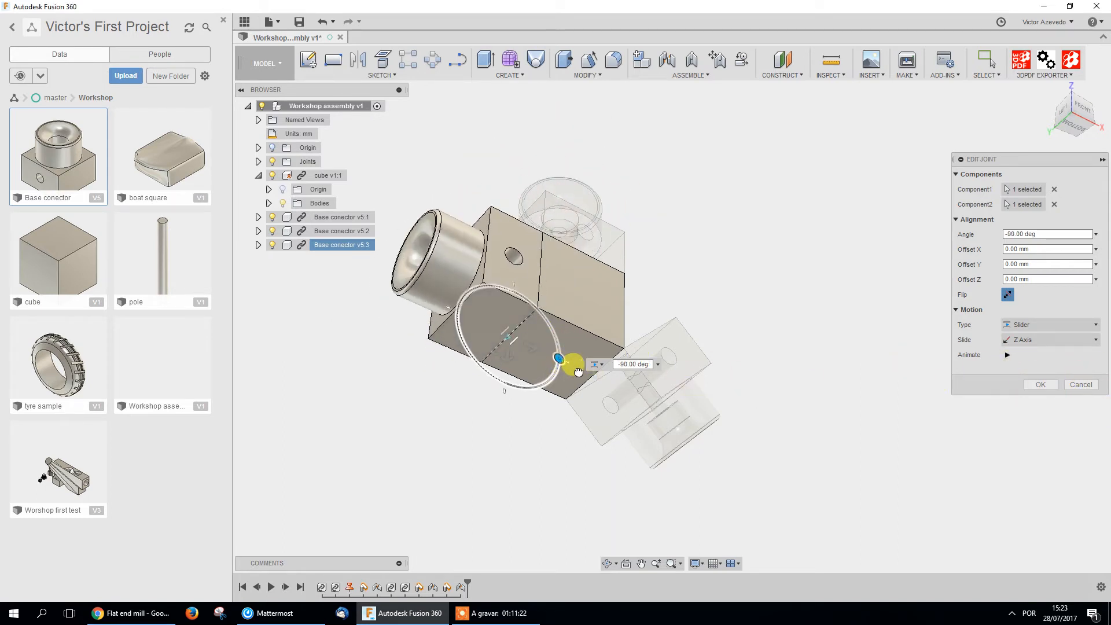
# Accept the slider joint edit and move the slider and revolute Base conectors to try out their joints
pyautogui.click(1049, 389)
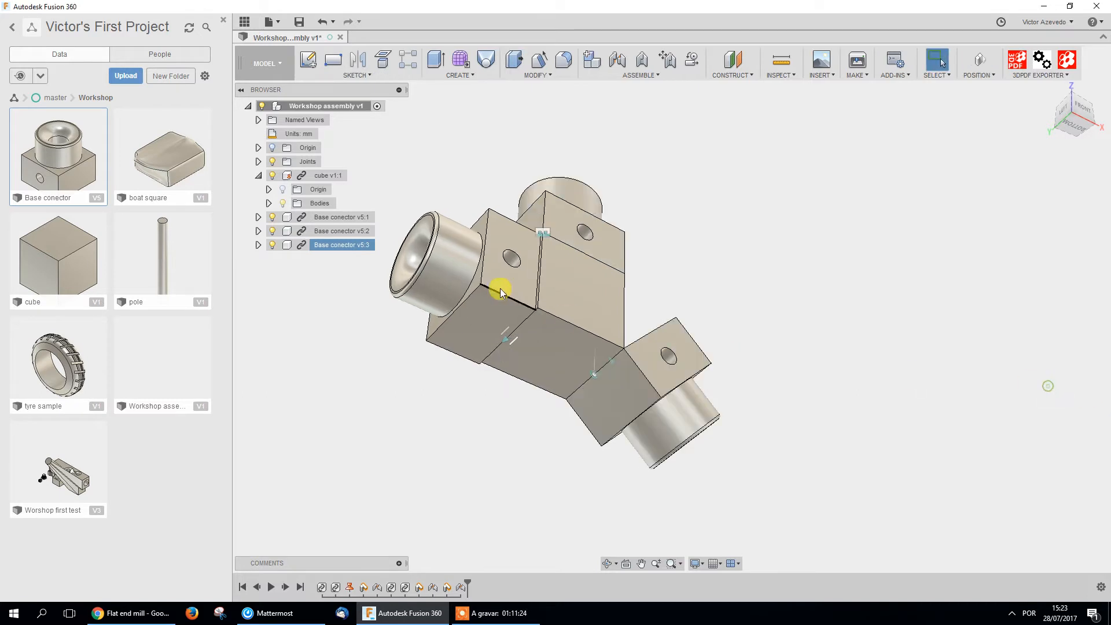
pyautogui.moveTo(535, 350); pyautogui.dragTo(573, 359)
pyautogui.keyDown('shift'); pyautogui.moveTo(964, 406); pyautogui.dragTo(925, 412, button='middle'); pyautogui.keyUp('shift')
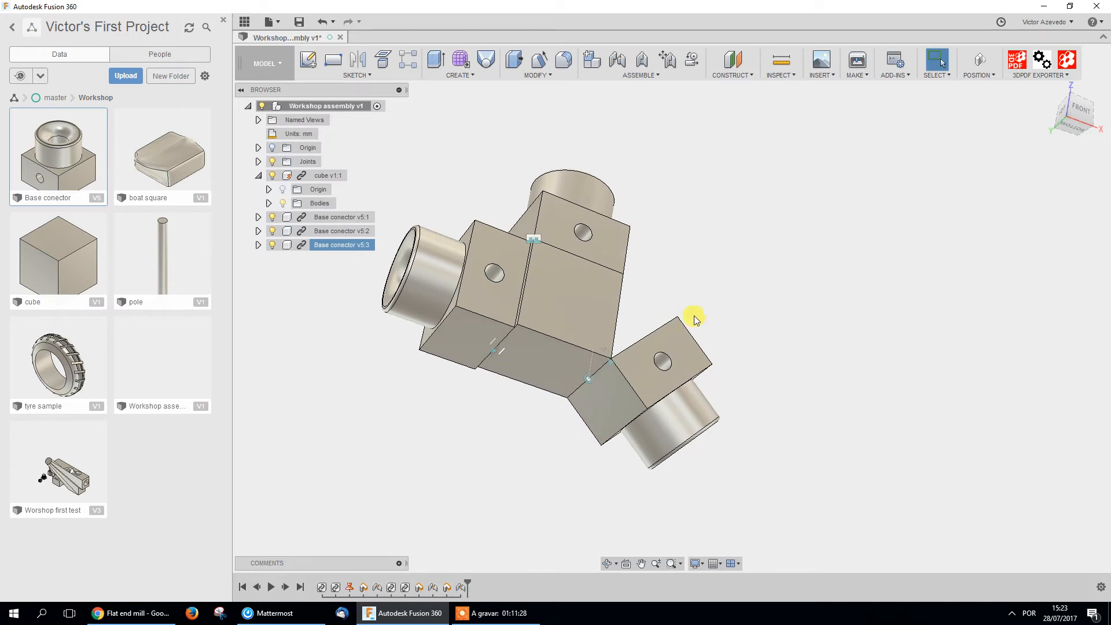
pyautogui.keyDown('shift'); pyautogui.moveTo(391, 280); pyautogui.dragTo(453, 420, button='middle'); pyautogui.keyUp('shift')
pyautogui.moveTo(451, 418); pyautogui.dragTo(465, 452)
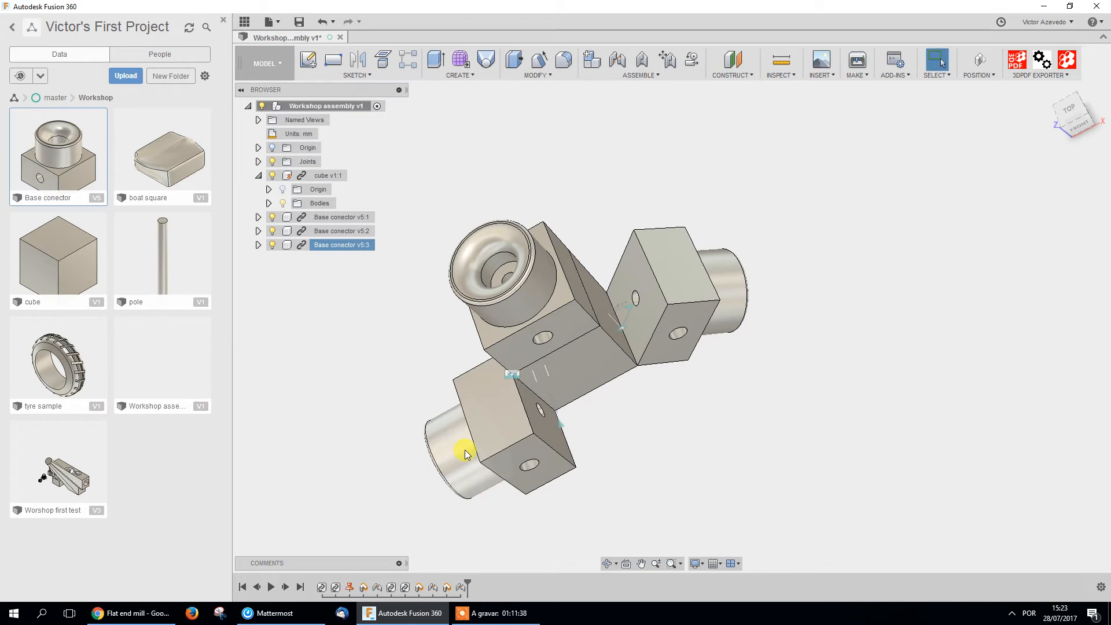
pyautogui.moveTo(519, 472); pyautogui.dragTo(509, 435)
pyautogui.moveTo(705, 303); pyautogui.dragTo(743, 296)
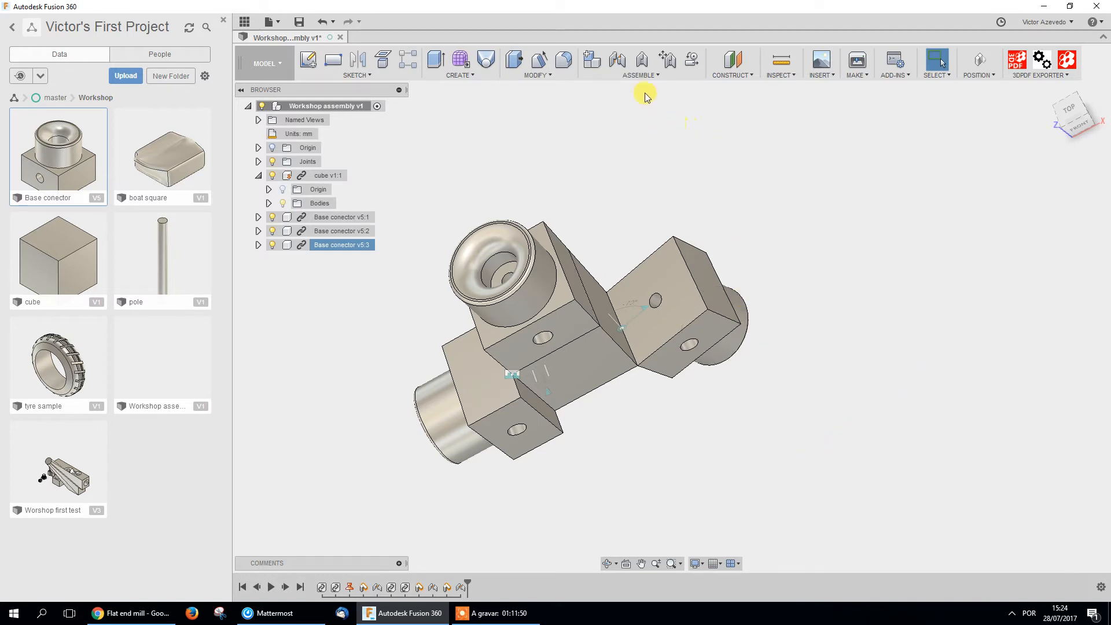
# Enable contact sets for the assembly and swing the revolute Base conector to test contact with the cube
pyautogui.click(638, 76)
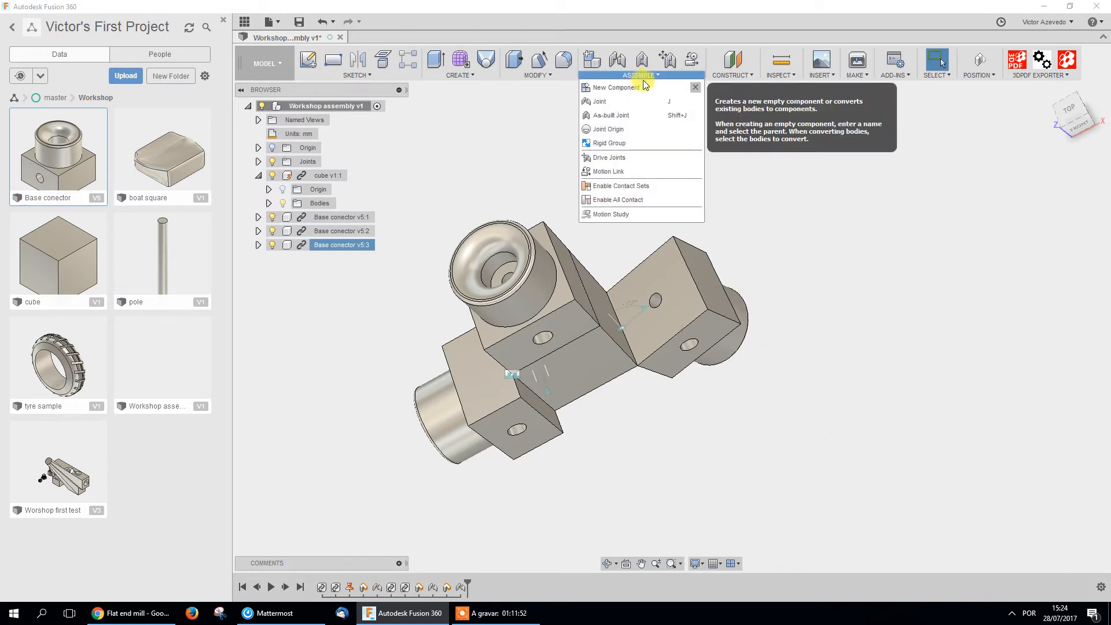
pyautogui.click(650, 188)
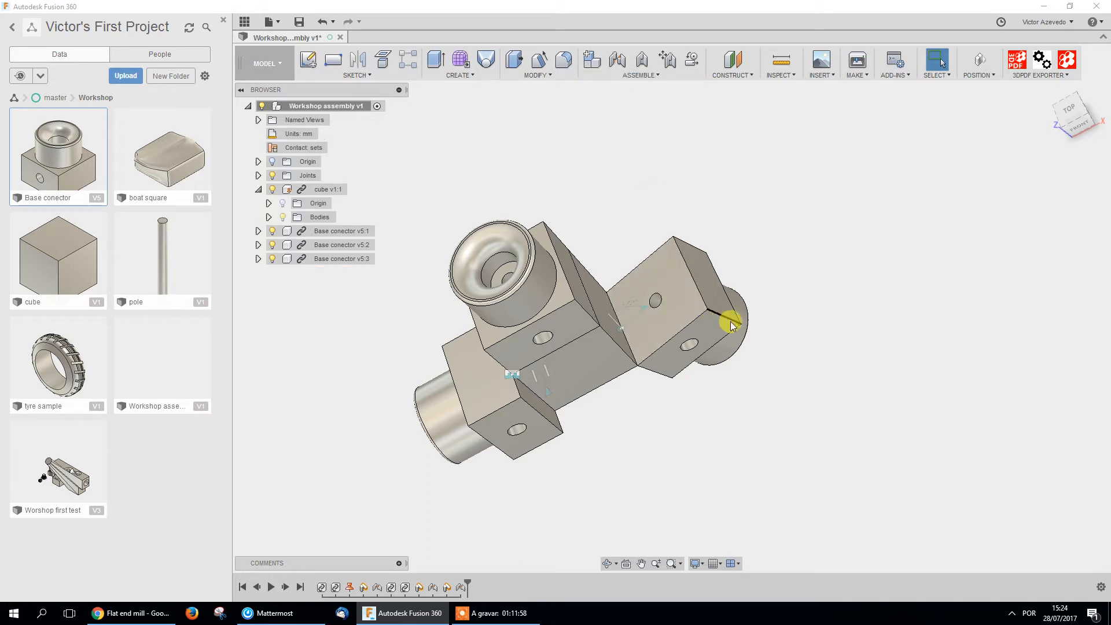
pyautogui.moveTo(712, 318); pyautogui.dragTo(775, 317)
# Try a new contact set between the revolute Base conector and the cube, and swing the conector to test it
pyautogui.click(647, 78)
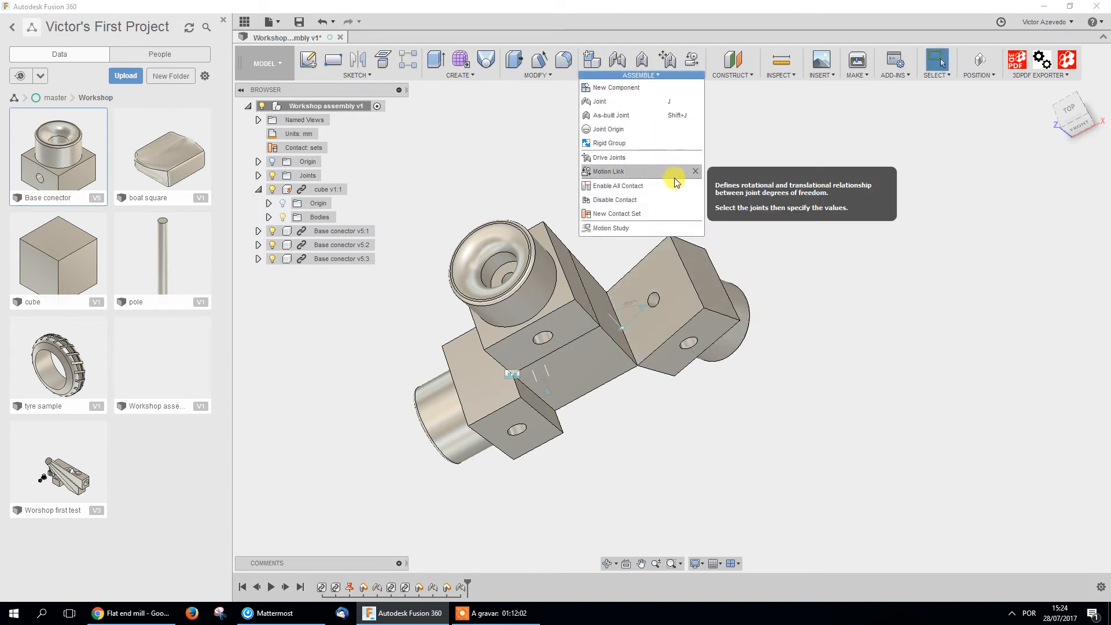
pyautogui.rightClick(671, 292)
pyautogui.click(819, 215)
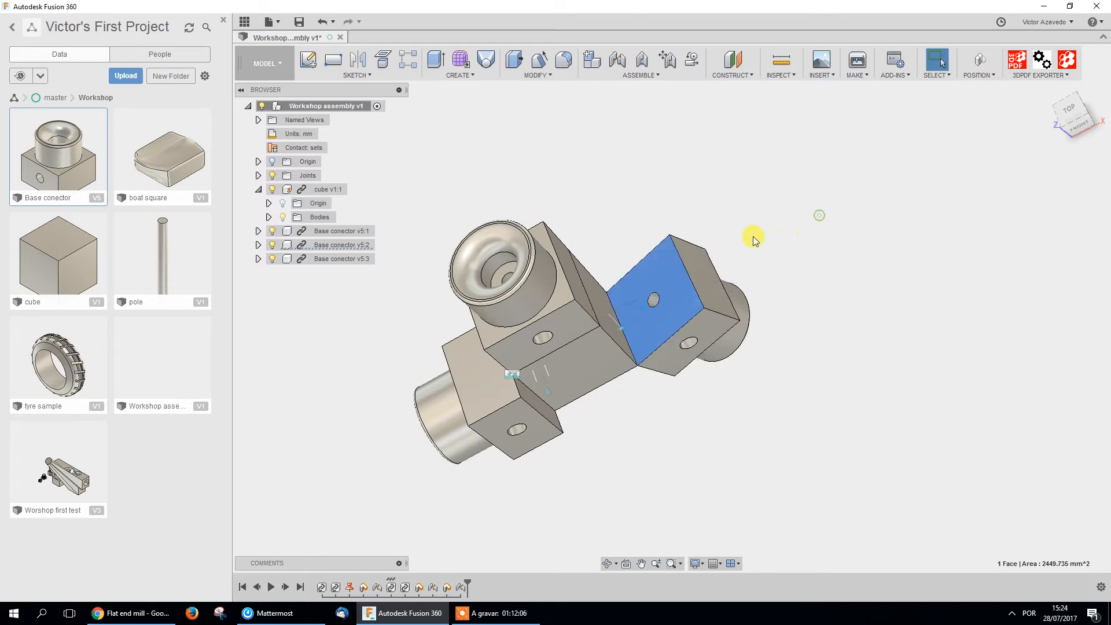
pyautogui.click(624, 77)
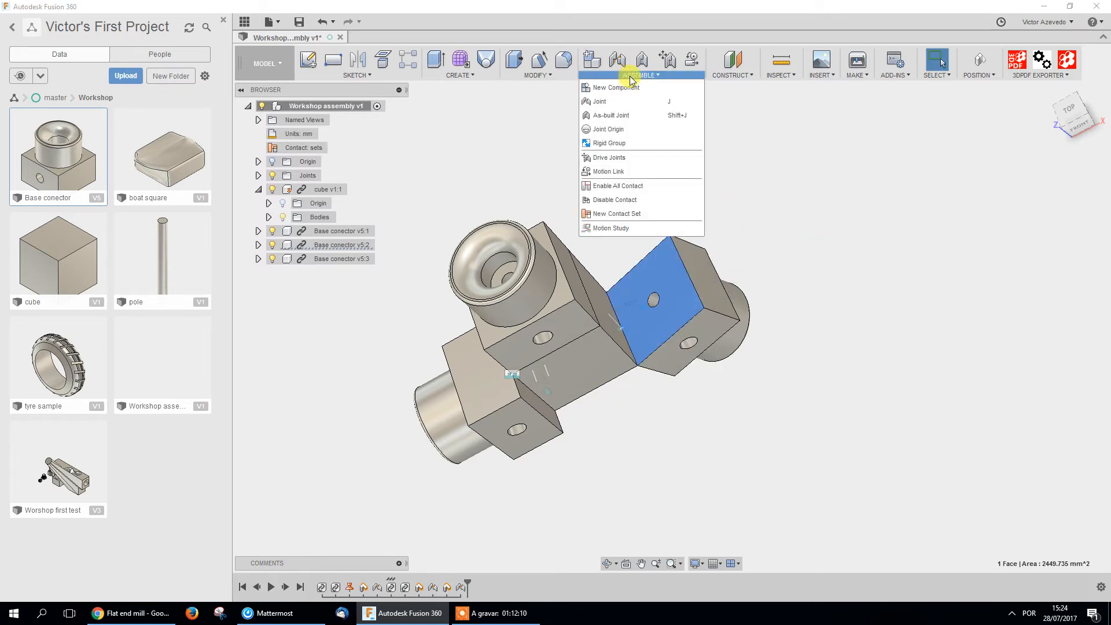
pyautogui.click(660, 215)
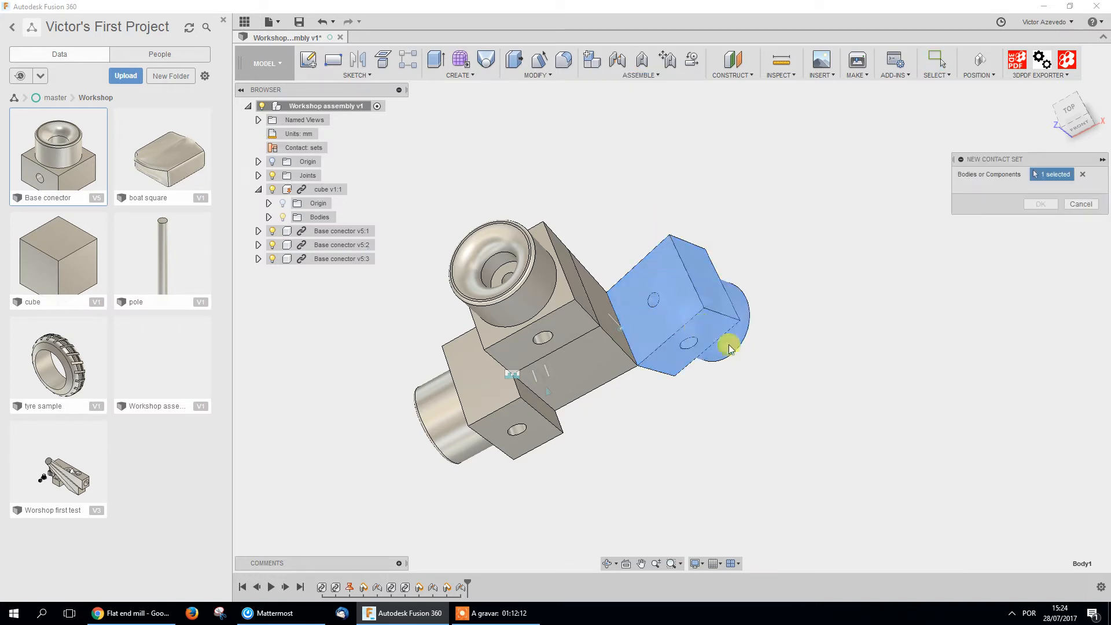
pyautogui.click(603, 332)
pyautogui.click(1040, 206)
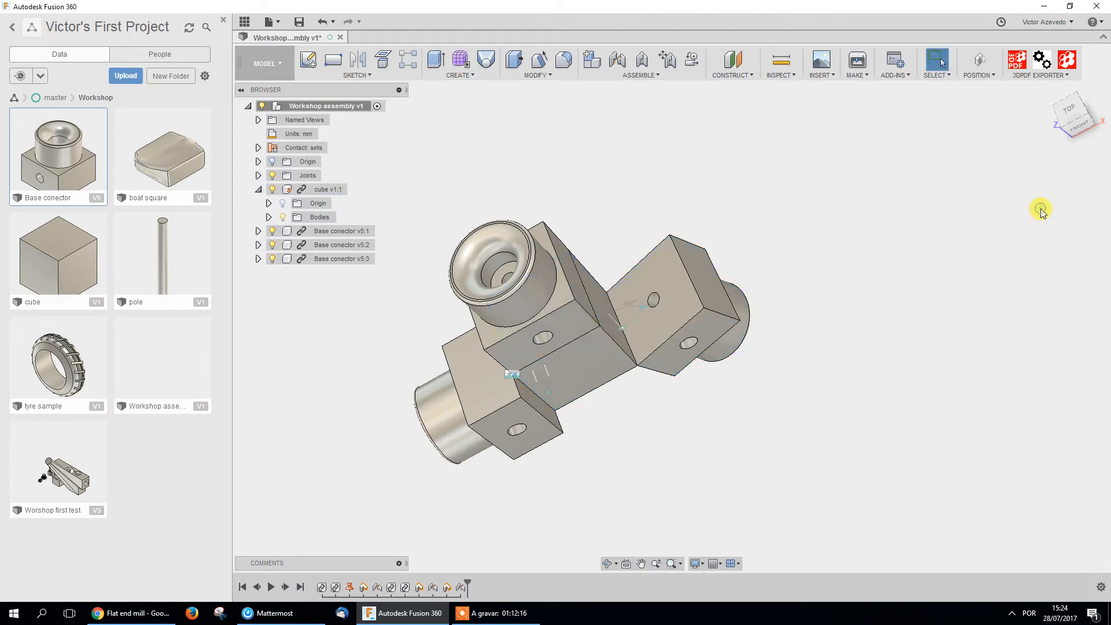
pyautogui.moveTo(712, 312); pyautogui.dragTo(759, 335)
pyautogui.moveTo(691, 343); pyautogui.dragTo(758, 317)
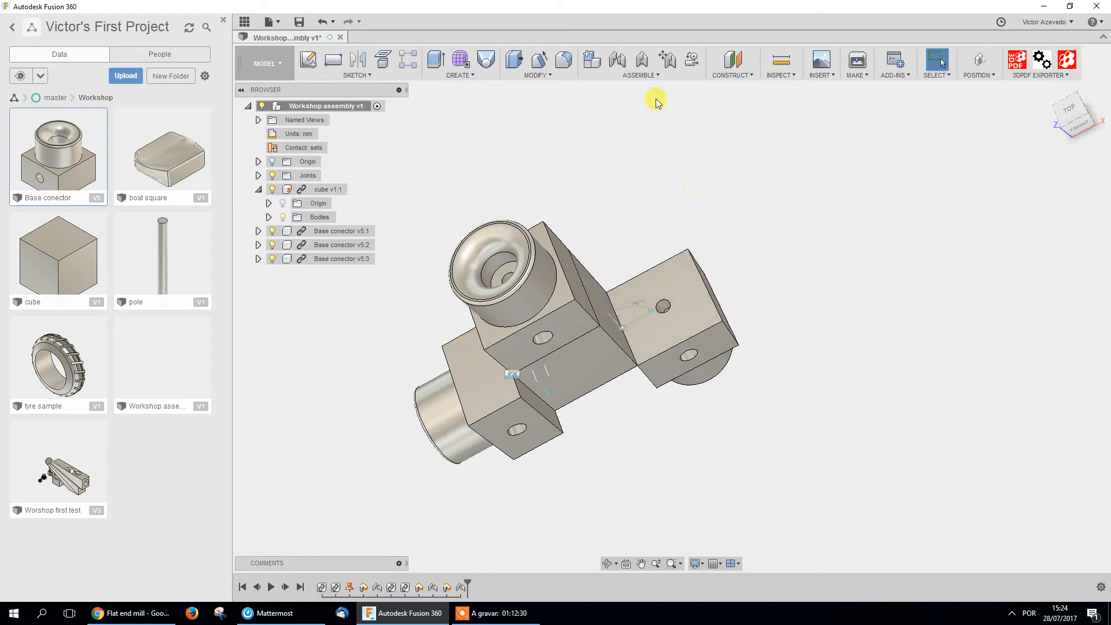
# Create a contact set from the revolute Base conector and the cube, and rotate the conector against the cube to check it
pyautogui.click(652, 75)
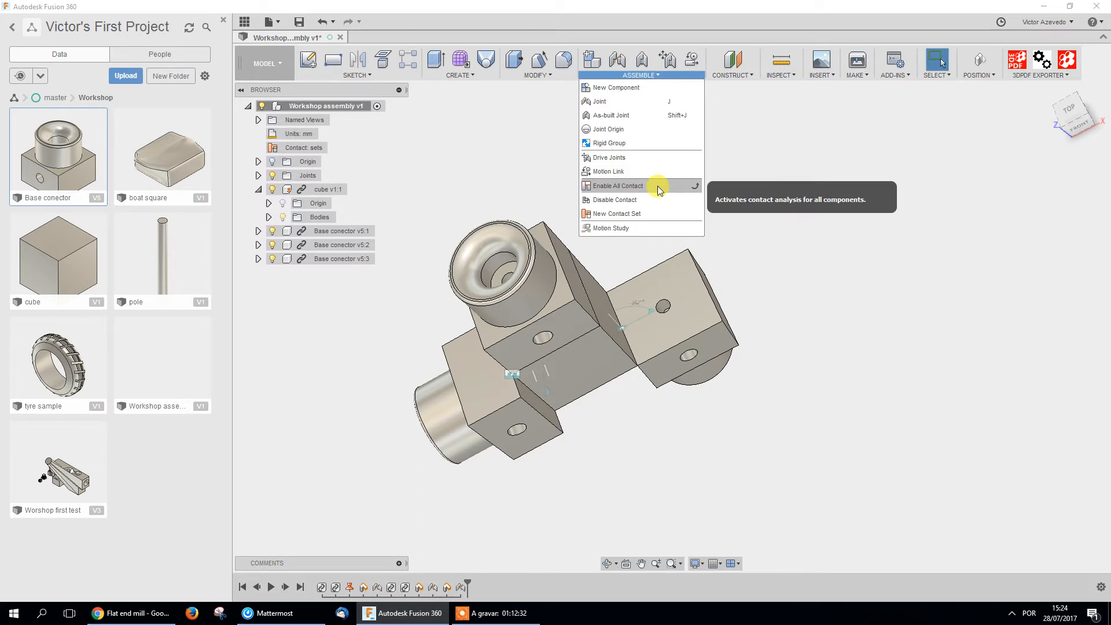
pyautogui.click(635, 218)
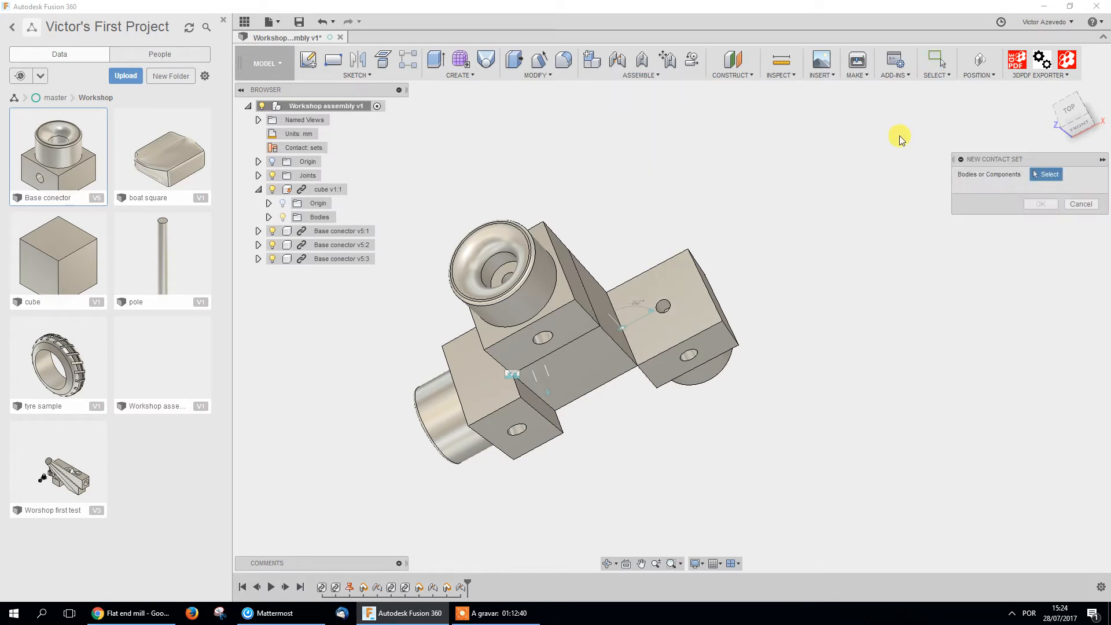
pyautogui.click(696, 311)
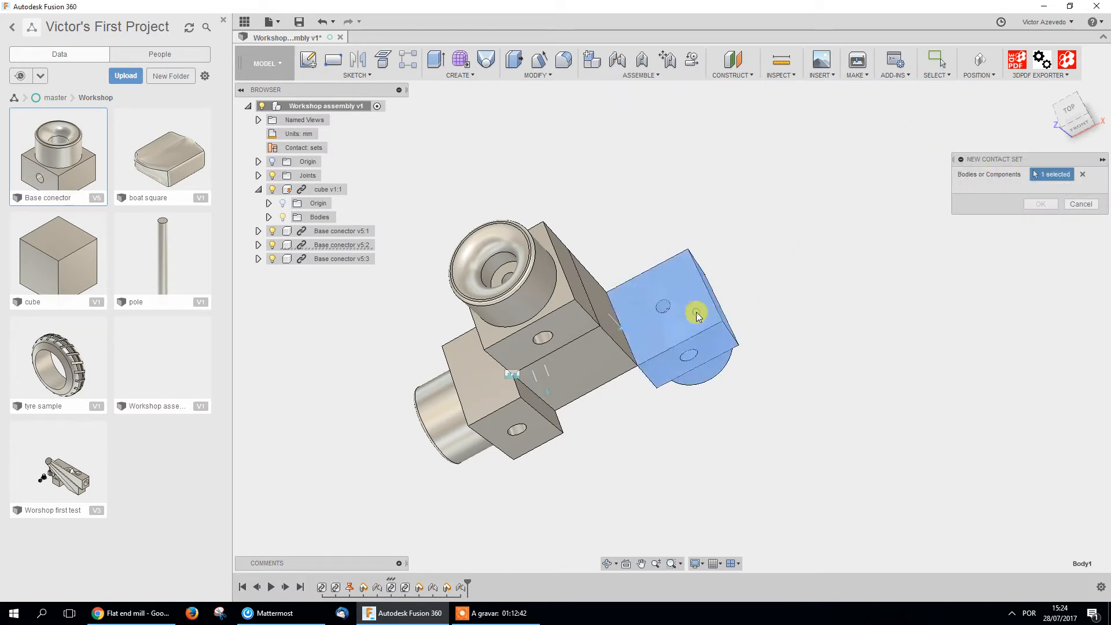
pyautogui.click(599, 368)
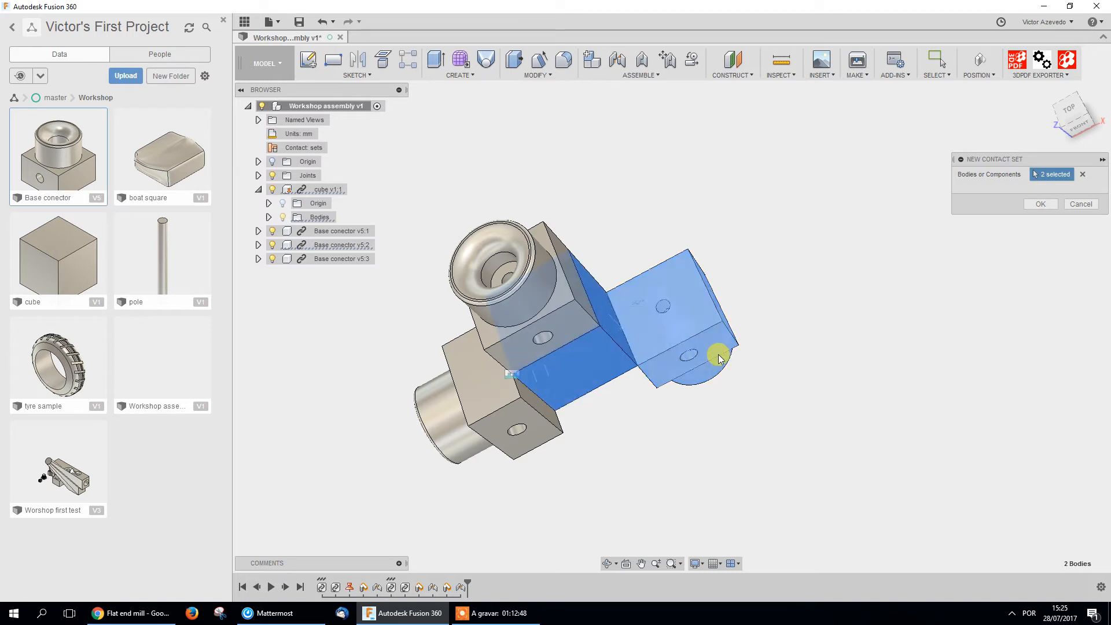
pyautogui.click(1044, 204)
pyautogui.moveTo(699, 328); pyautogui.dragTo(362, 390)
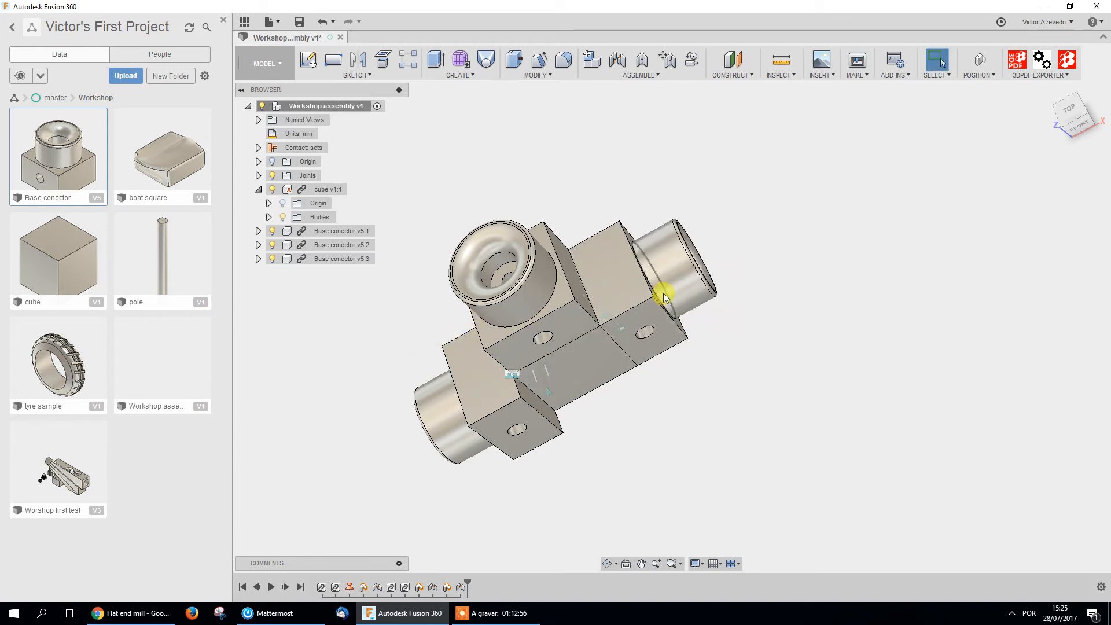
pyautogui.moveTo(627, 273); pyautogui.dragTo(587, 311)
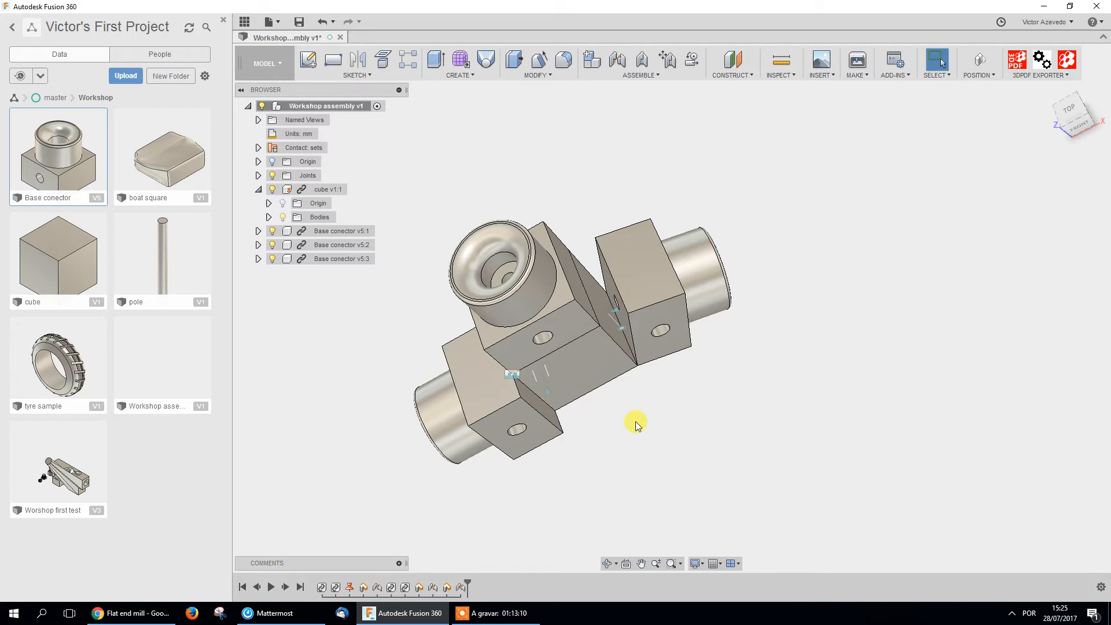
# Insert the pole design into the Workshop assembly as a component
pyautogui.moveTo(617, 459); pyautogui.dragTo(509, 405, button='middle')
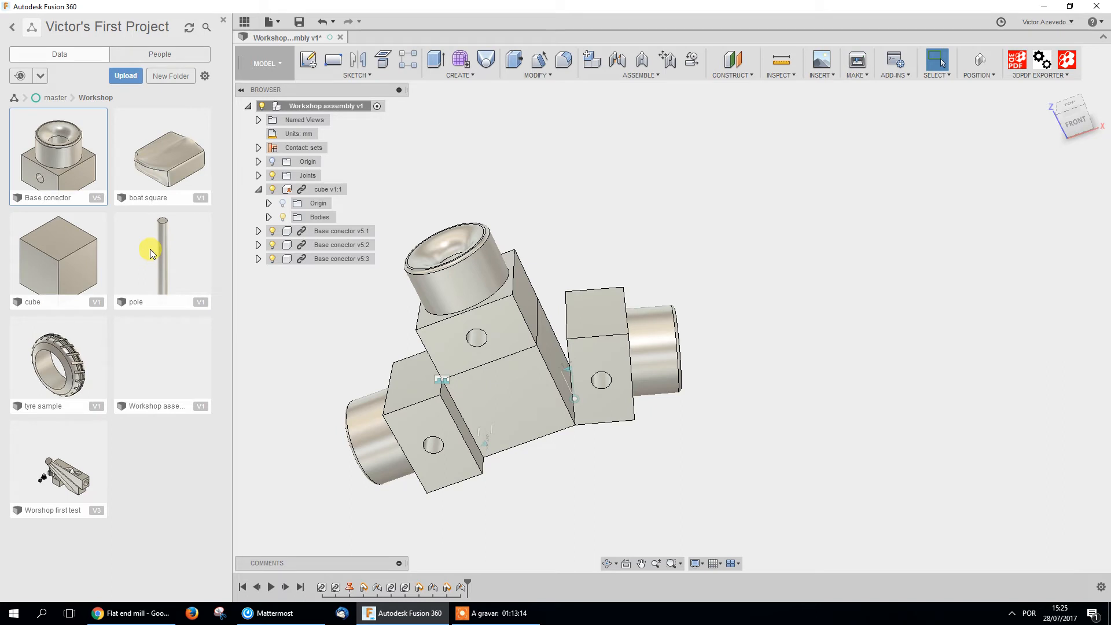
pyautogui.moveTo(155, 253); pyautogui.dragTo(395, 252)
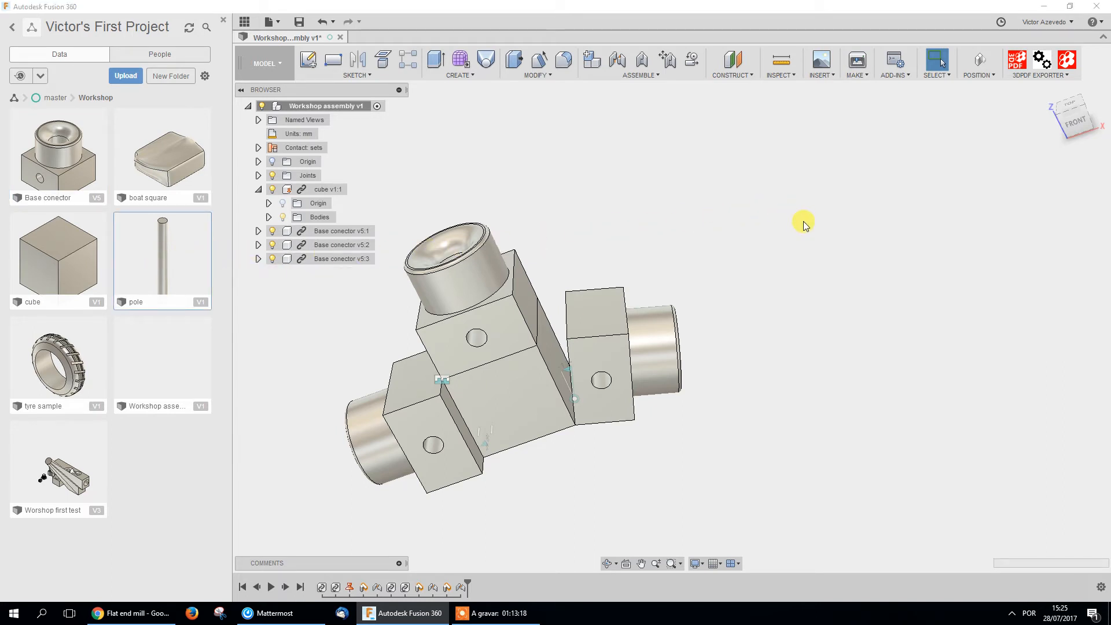
pyautogui.moveTo(803, 224); pyautogui.dragTo(801, 219)
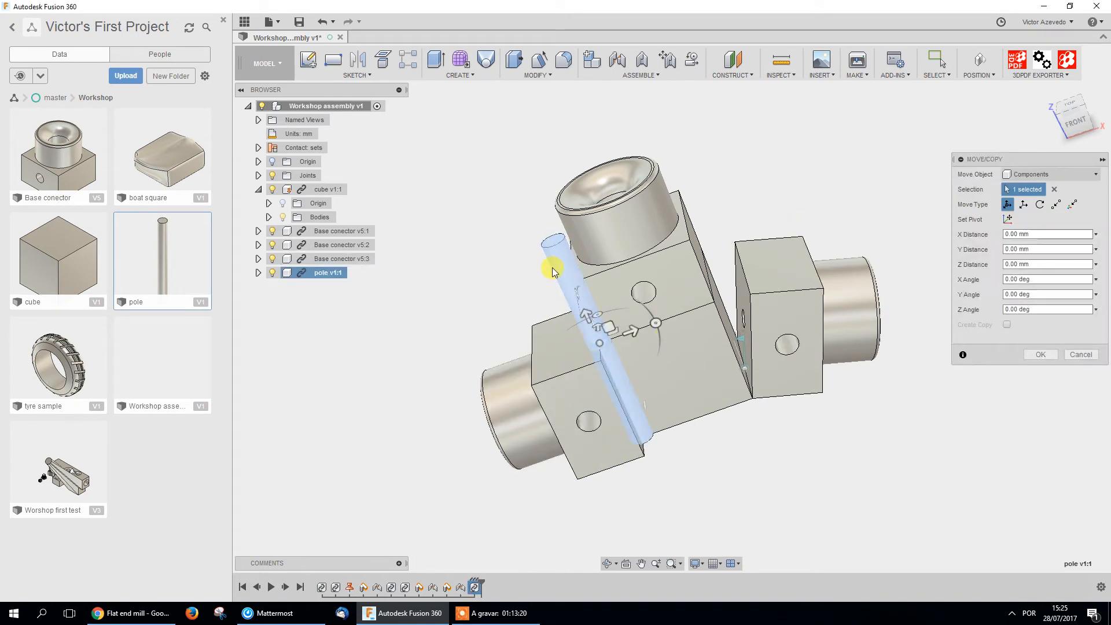
# Rotate the pole to lie roughly horizontal and move it in front of the upper Base conector's side hole
pyautogui.click(559, 266)
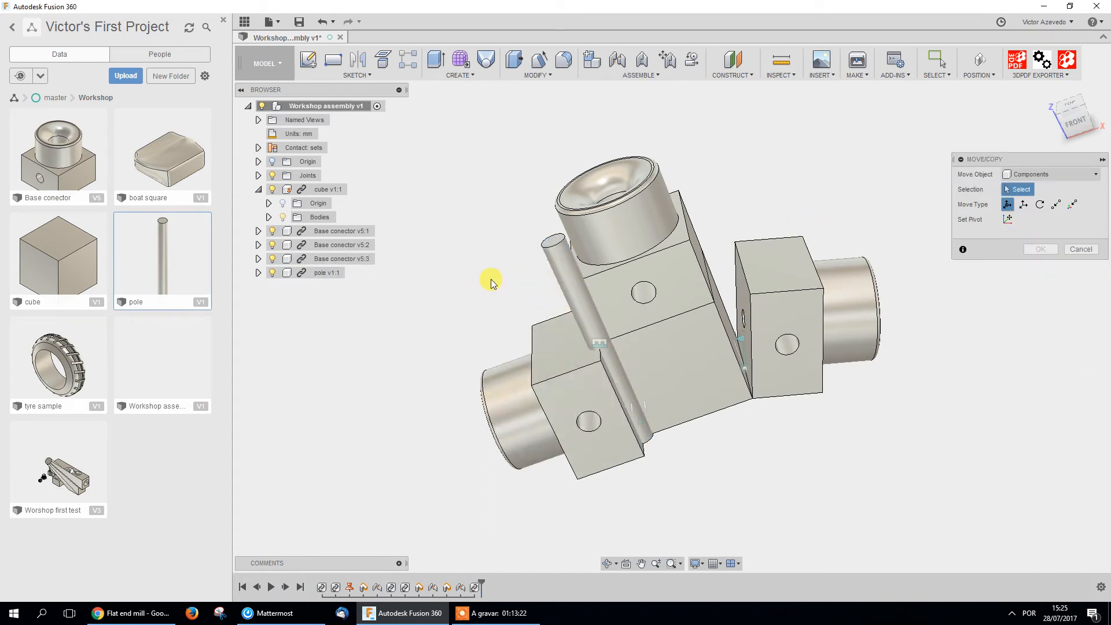
pyautogui.click(553, 248)
pyautogui.keyDown('shift'); pyautogui.moveTo(608, 339); pyautogui.dragTo(692, 243, button='middle'); pyautogui.keyUp('shift')
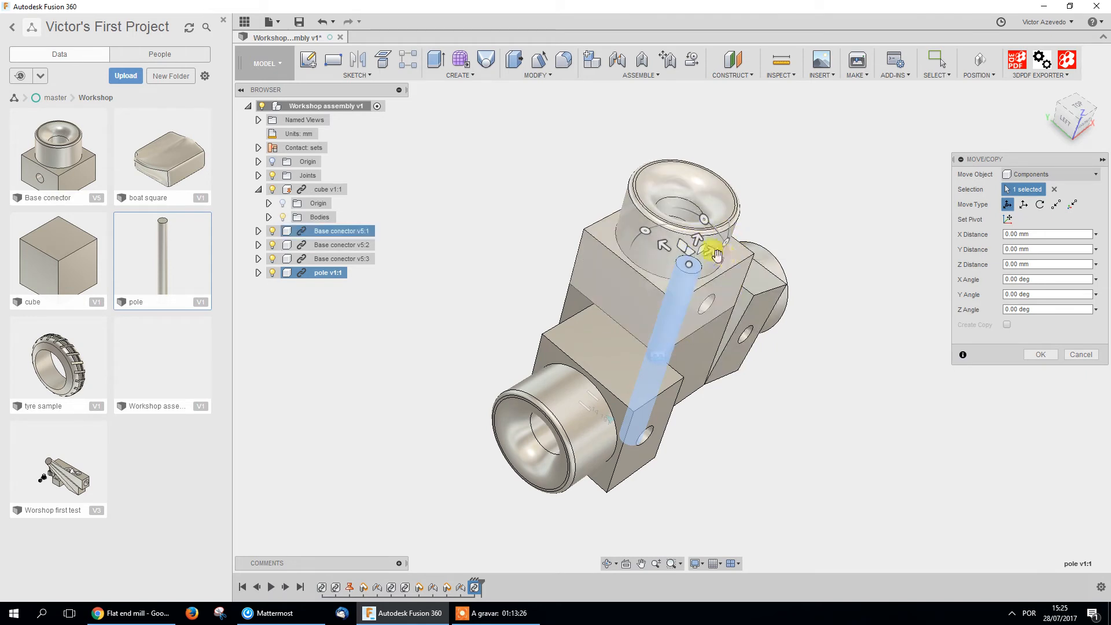
pyautogui.moveTo(701, 218); pyautogui.dragTo(783, 342)
pyautogui.moveTo(714, 284); pyautogui.dragTo(976, 483)
pyautogui.keyDown('shift'); pyautogui.moveTo(903, 358); pyautogui.dragTo(845, 358, button='middle'); pyautogui.keyUp('shift')
pyautogui.moveTo(988, 444); pyautogui.dragTo(1021, 465)
pyautogui.click(1057, 355)
pyautogui.keyDown('shift'); pyautogui.moveTo(930, 405); pyautogui.dragTo(761, 390, button='middle'); pyautogui.keyUp('shift')
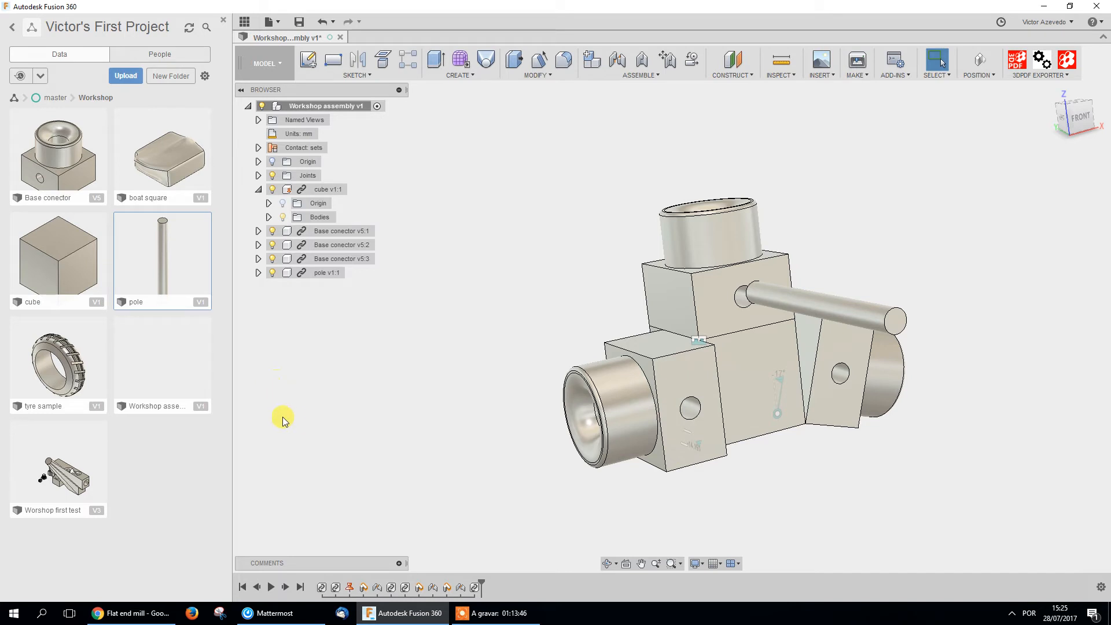
# Open the pole design, and save the Workshop assembly with the version description User Saved
pyautogui.doubleClick(169, 262)
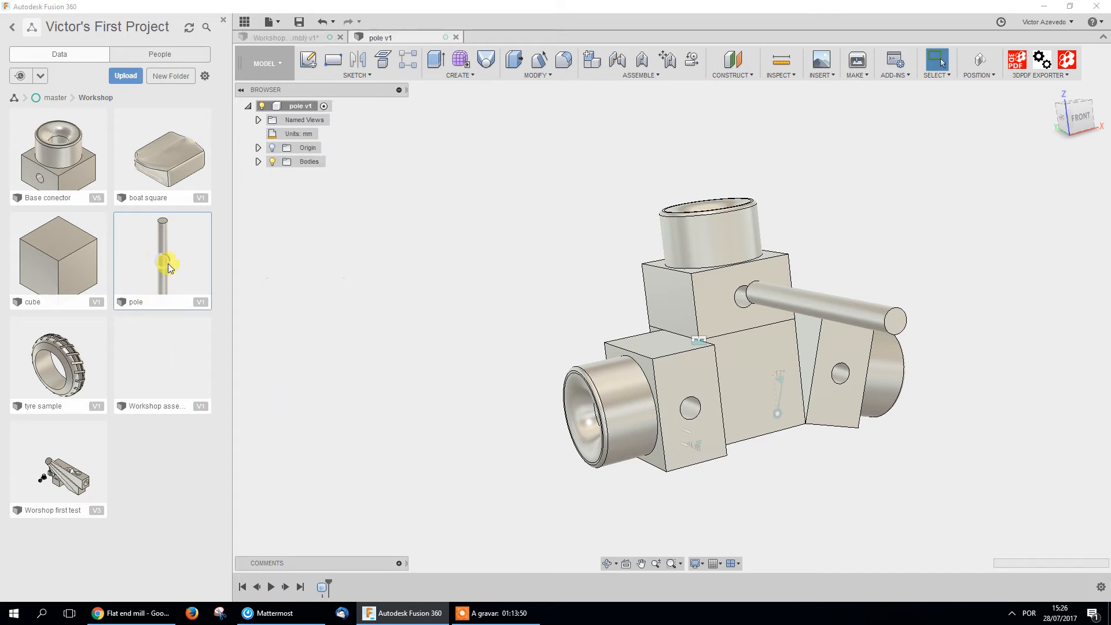
pyautogui.click(304, 40)
pyautogui.click(299, 23)
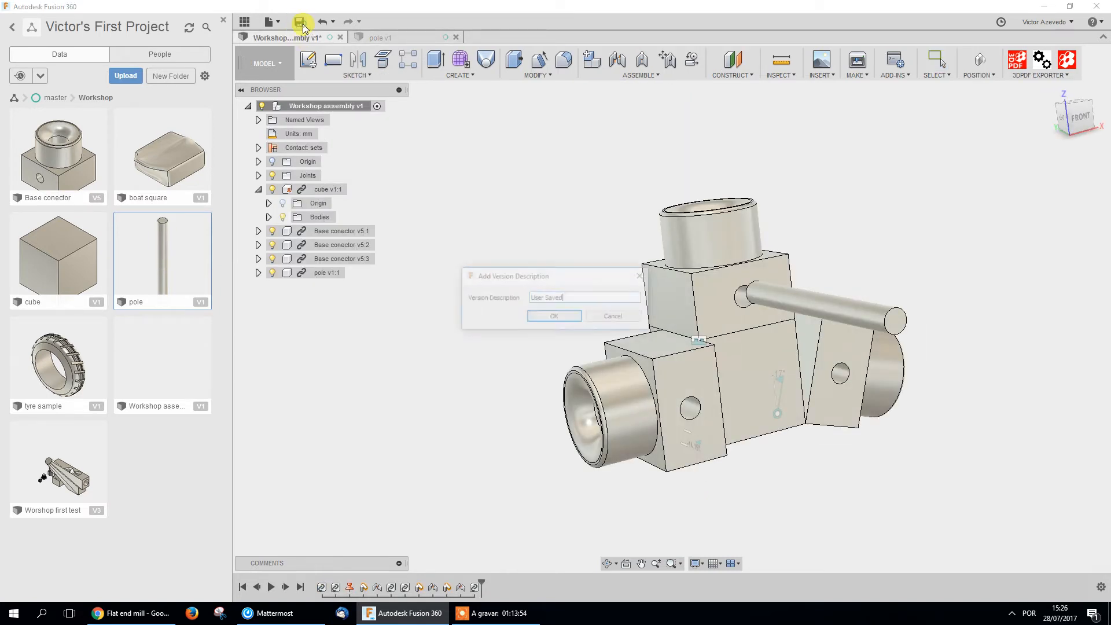
pyautogui.click(546, 317)
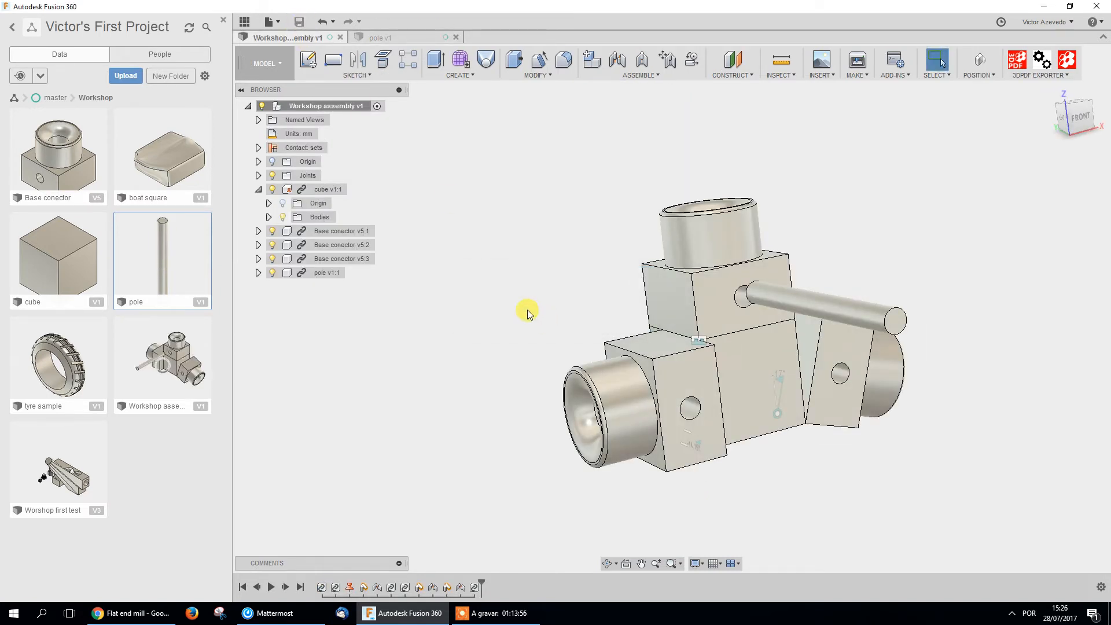
# In the pole design, apply a Thread along the full length of the pole's cylindrical face
pyautogui.click(394, 37)
pyautogui.scroll(-3, 659, 225)
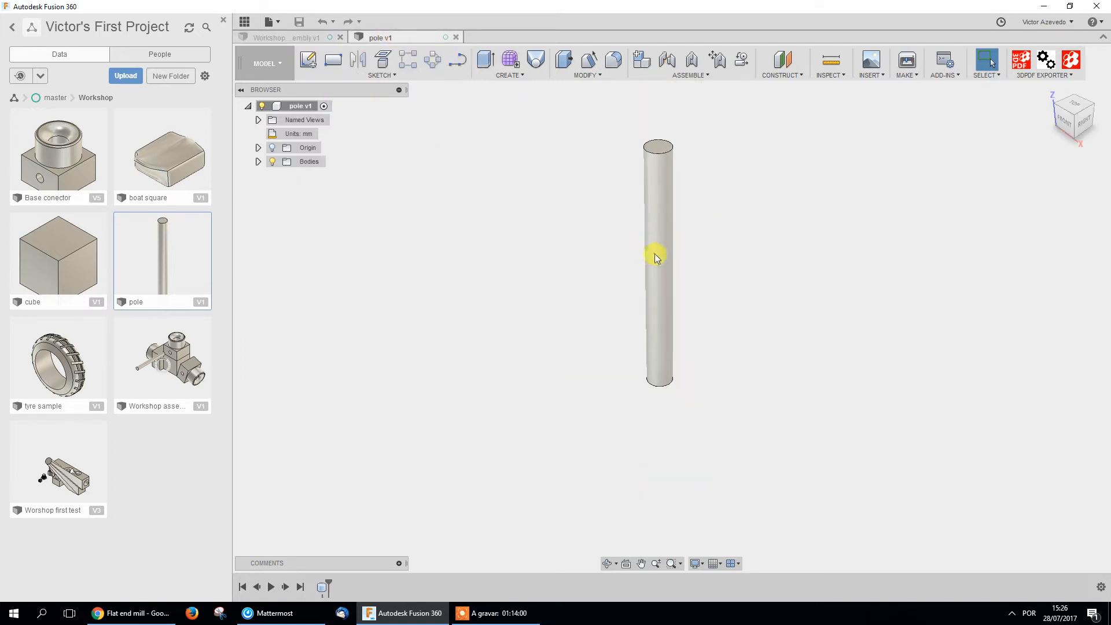
pyautogui.click(520, 75)
pyautogui.click(498, 199)
pyautogui.click(661, 176)
pyautogui.click(1041, 324)
pyautogui.keyDown('shift'); pyautogui.moveTo(749, 179); pyautogui.dragTo(793, 303, button='middle'); pyautogui.keyUp('shift')
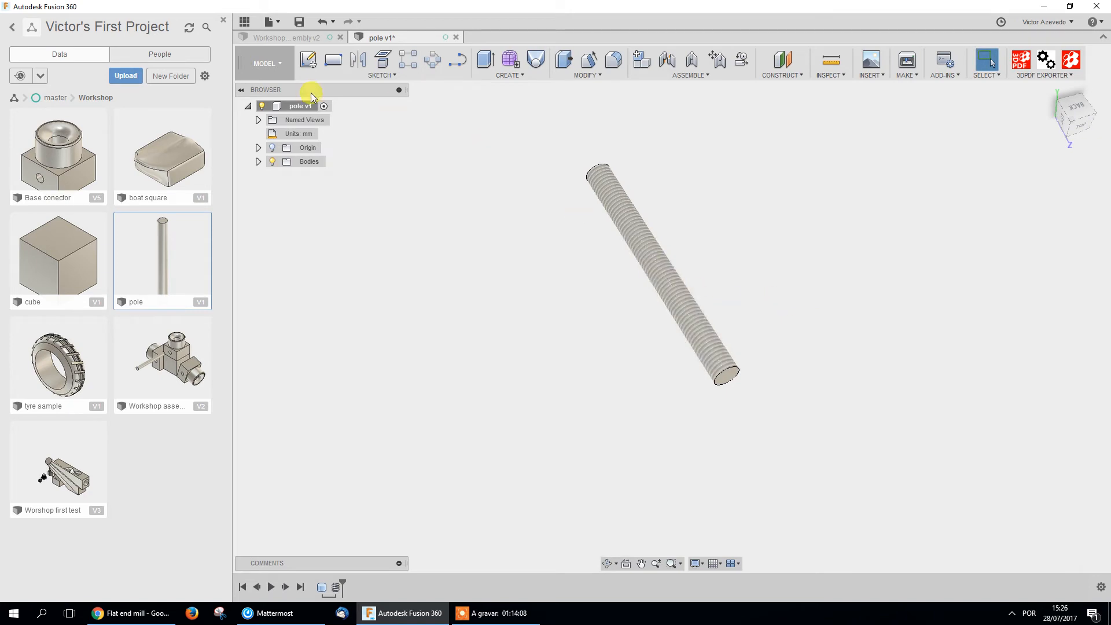
# Save the threaded pole design as a new version
pyautogui.click(303, 26)
pyautogui.click(561, 321)
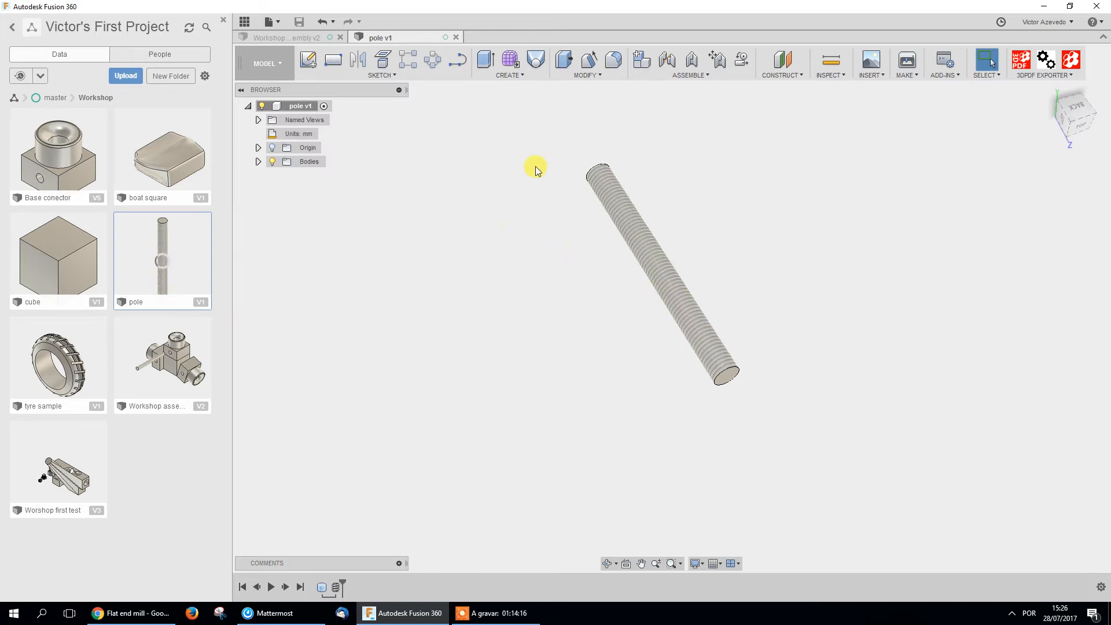
pyautogui.click(503, 76)
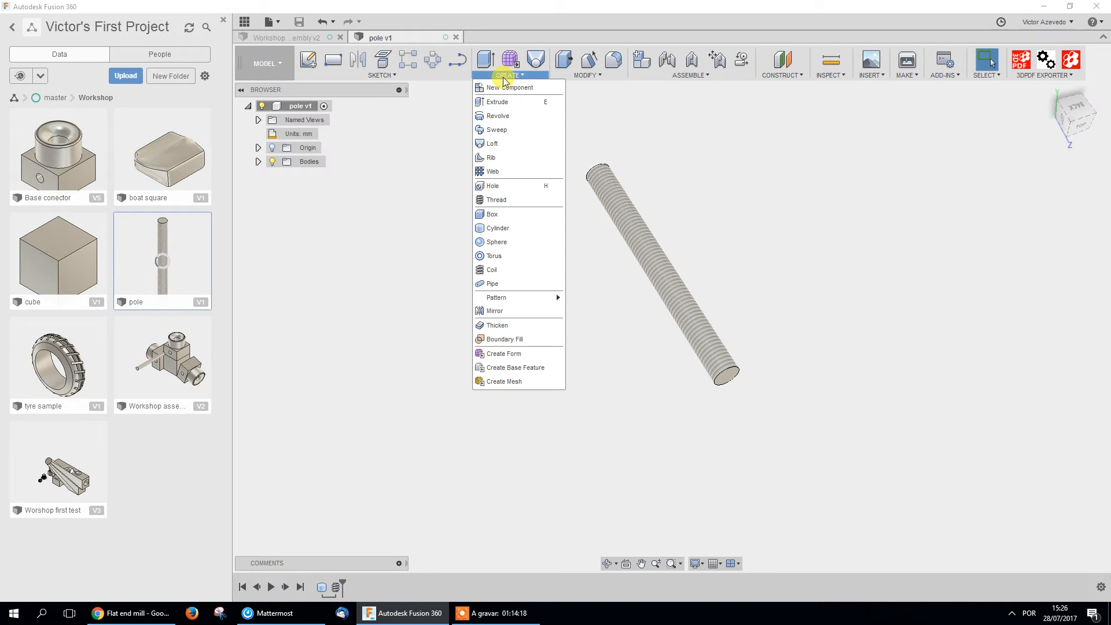
pyautogui.click(656, 152)
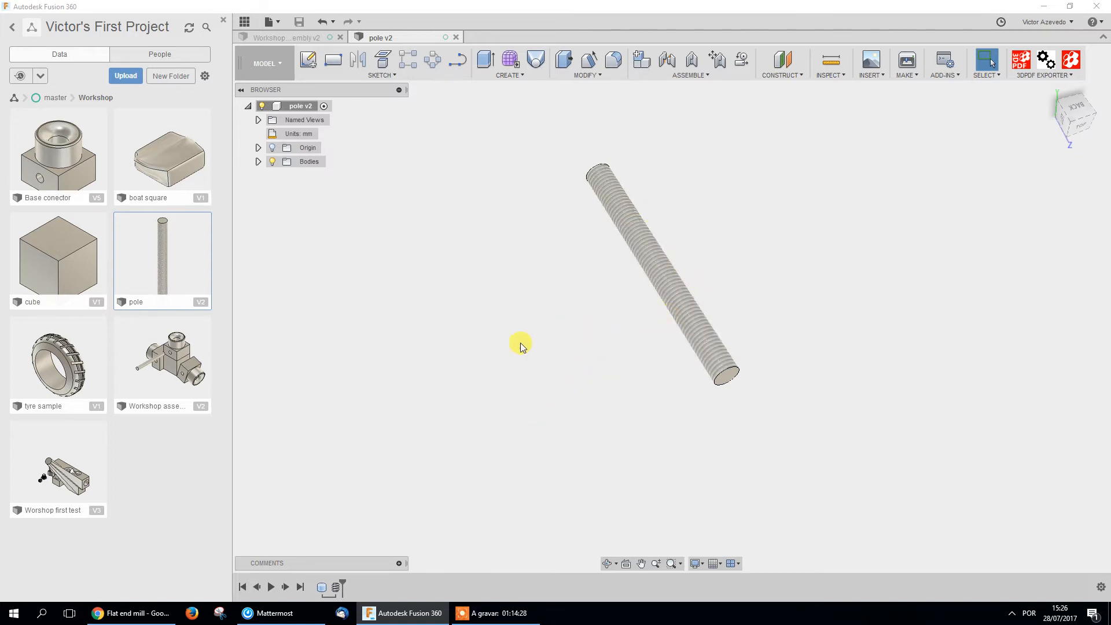
# Check how the edited pole appears in the Workshop assembly, and return to the pole design
pyautogui.keyDown('shift'); pyautogui.moveTo(672, 359); pyautogui.dragTo(468, 205, button='middle'); pyautogui.keyUp('shift')
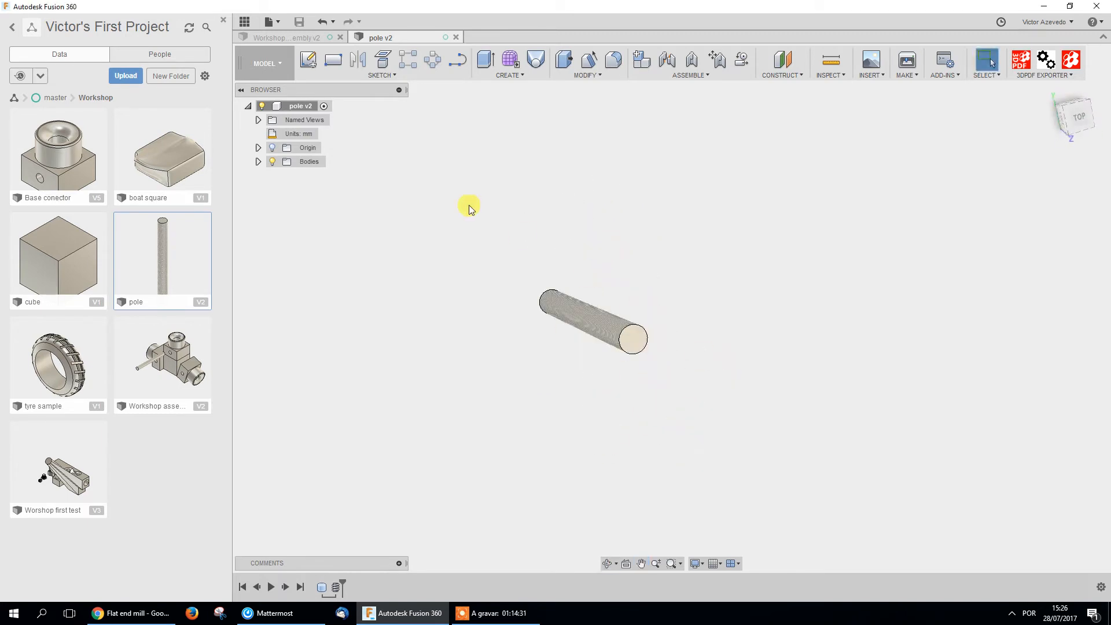
pyautogui.click(295, 37)
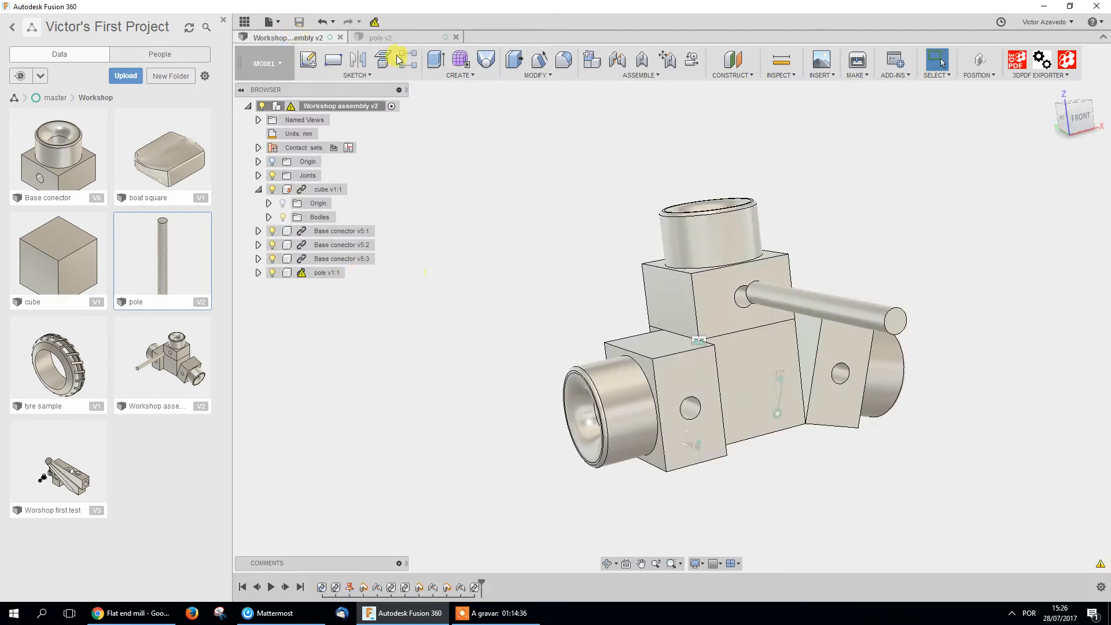
pyautogui.click(397, 38)
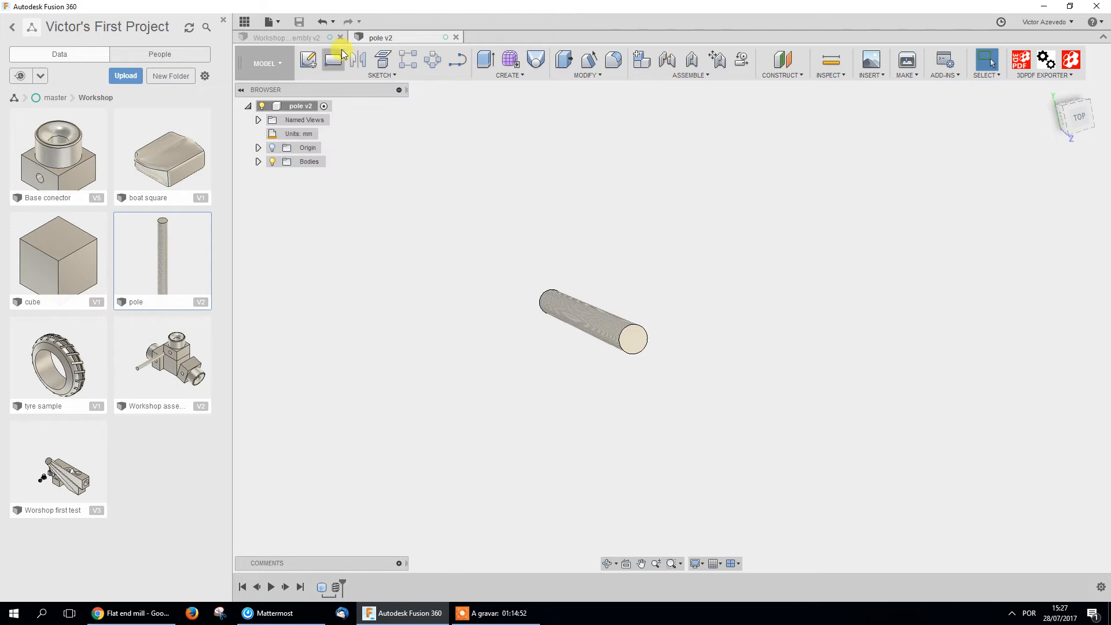
# Update the linked pole component in the Workshop assembly to its latest version, and examine its thread near the conector hole
pyautogui.click(296, 37)
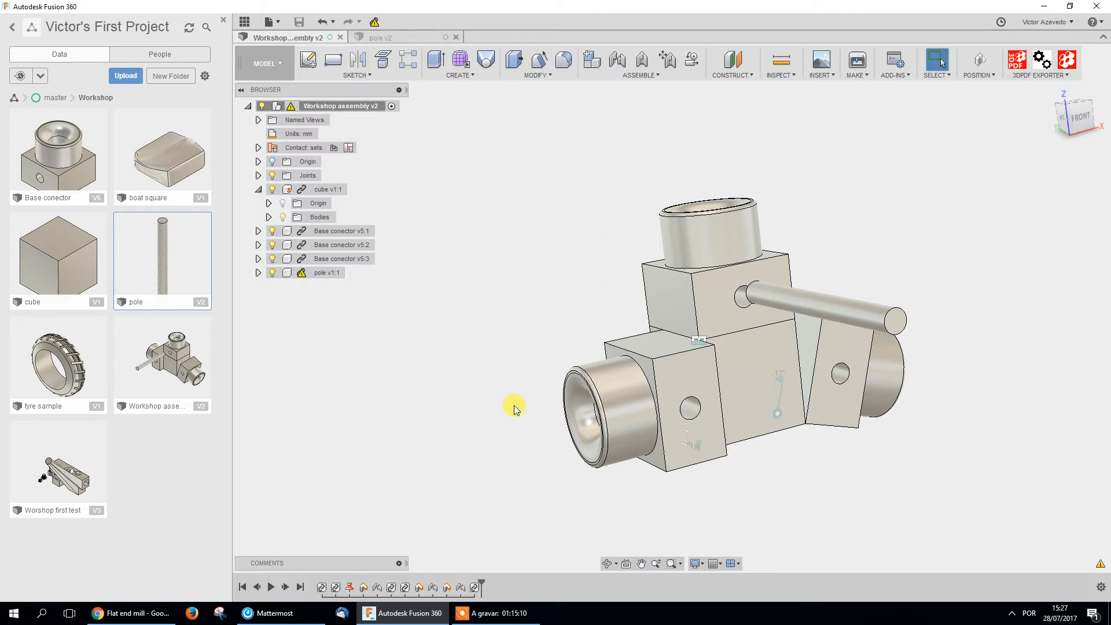
pyautogui.click(324, 274)
pyautogui.rightClick(324, 273)
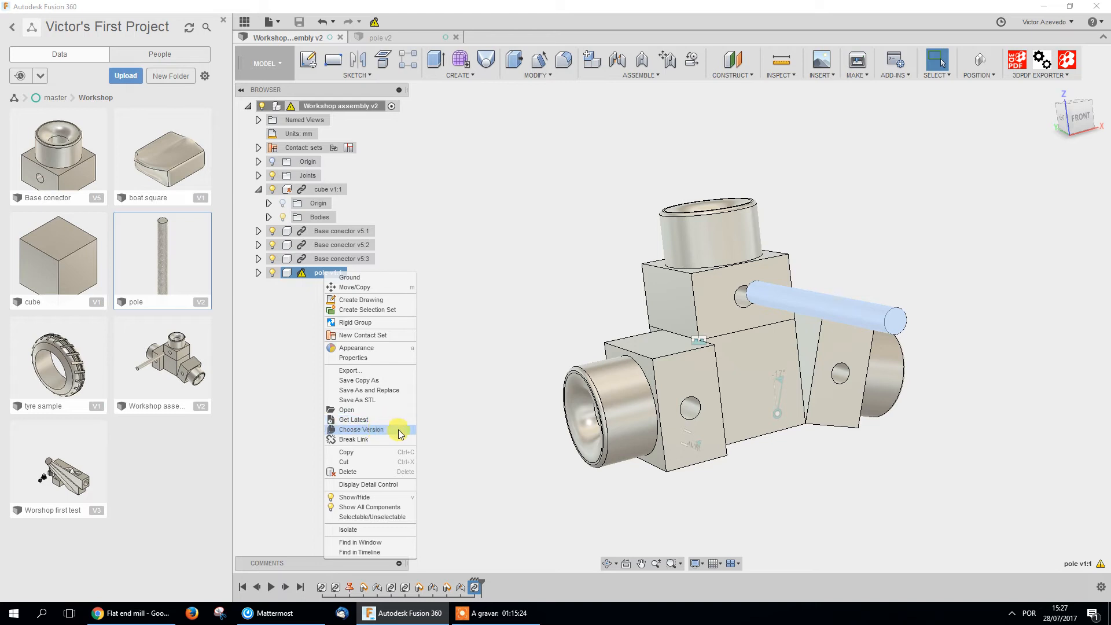
pyautogui.click(376, 419)
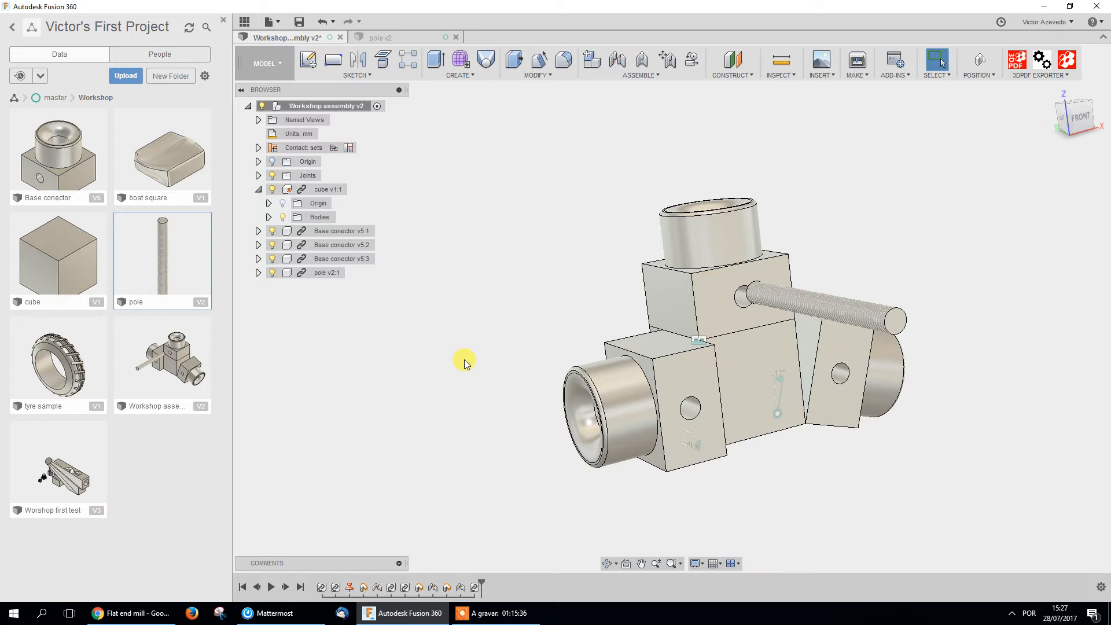
pyautogui.scroll(5, 898, 312)
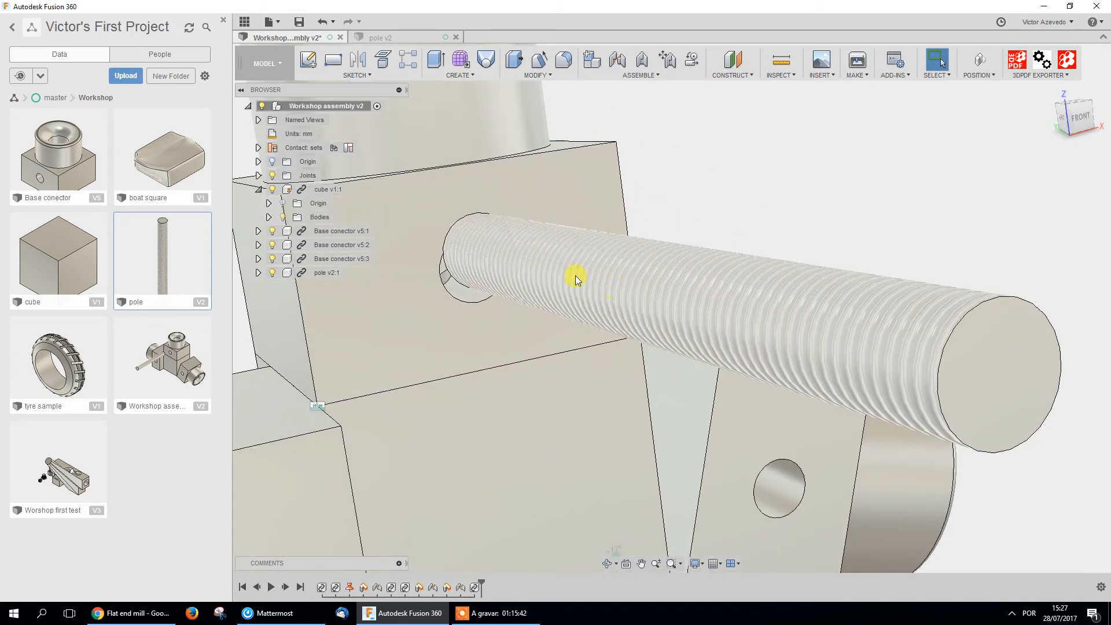
pyautogui.scroll(-3, 578, 278)
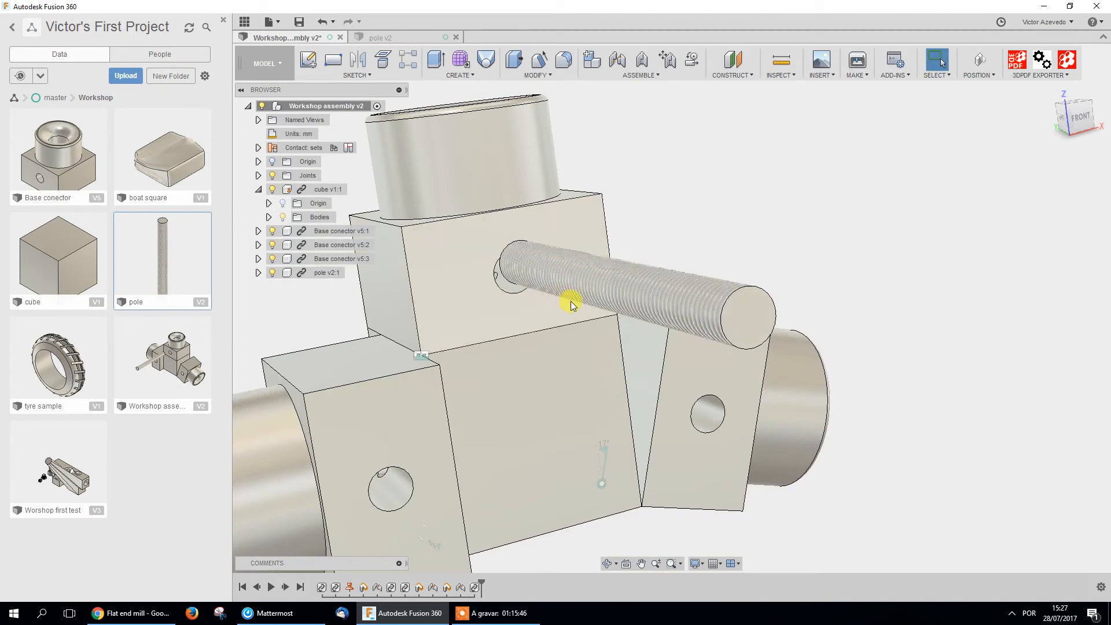
pyautogui.press('m')
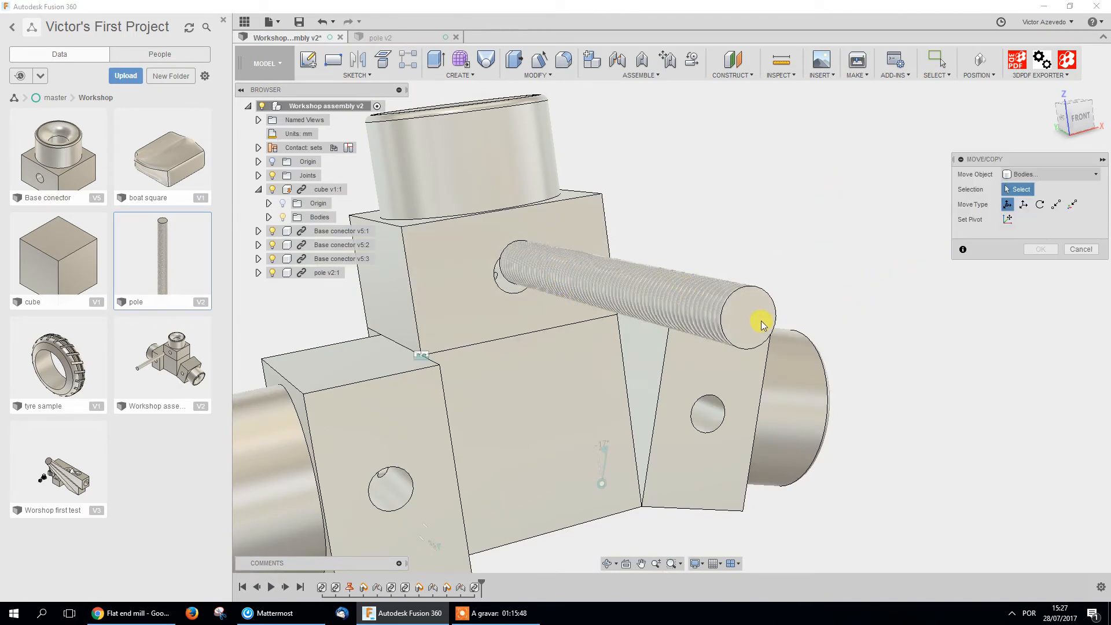
pyautogui.click(1036, 175)
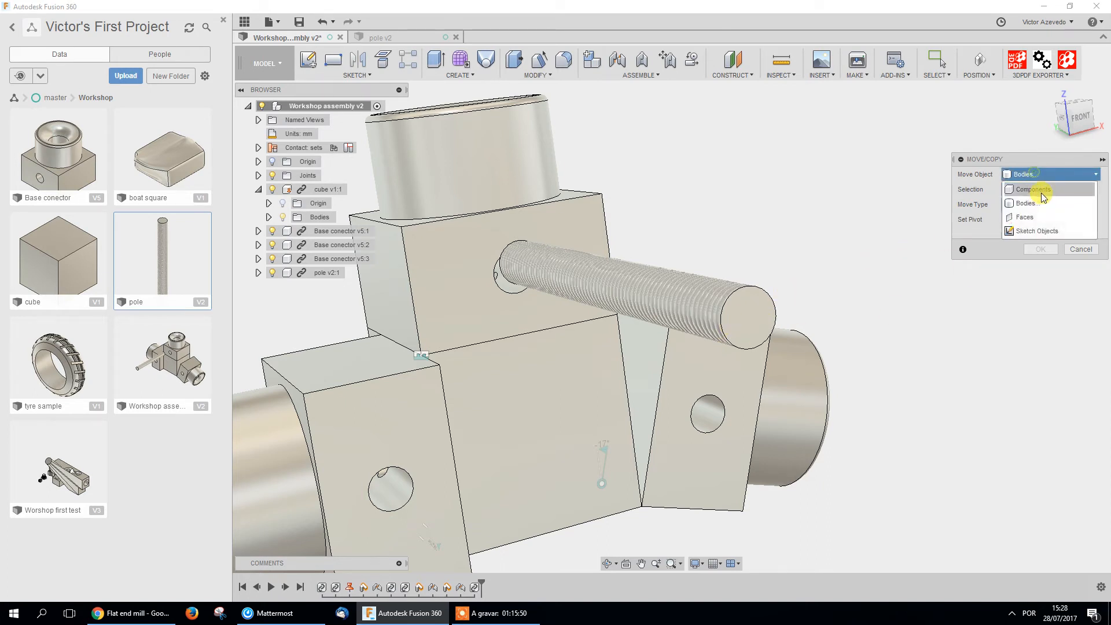
pyautogui.click(1024, 199)
pyautogui.click(746, 315)
pyautogui.scroll(-4, 926, 384)
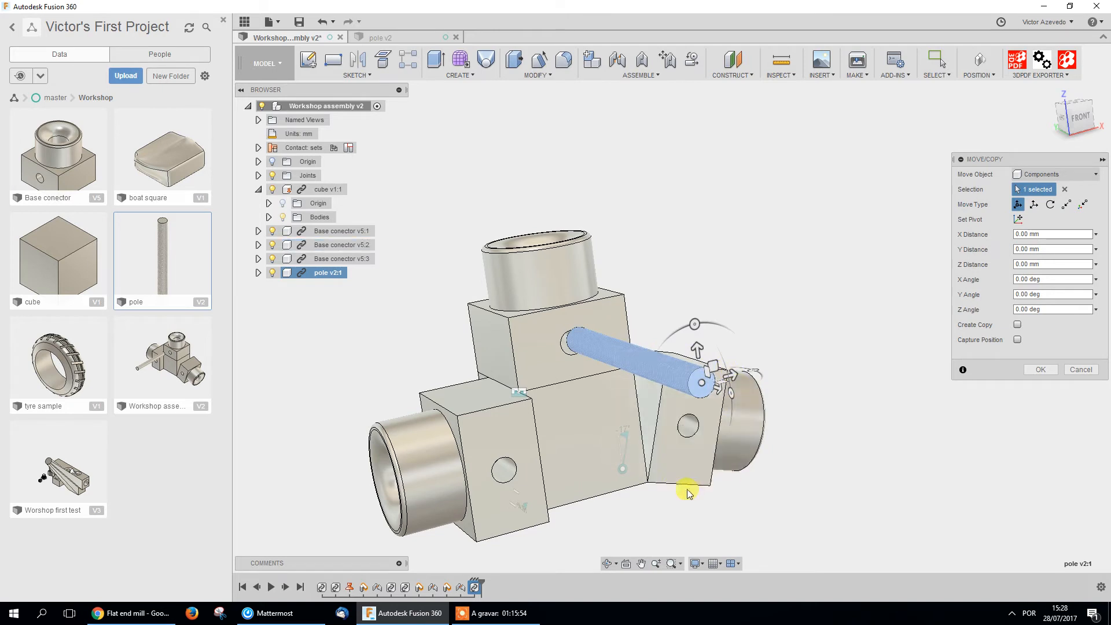
pyautogui.keyDown('shift'); pyautogui.moveTo(696, 377); pyautogui.dragTo(725, 450, button='middle'); pyautogui.keyUp('shift')
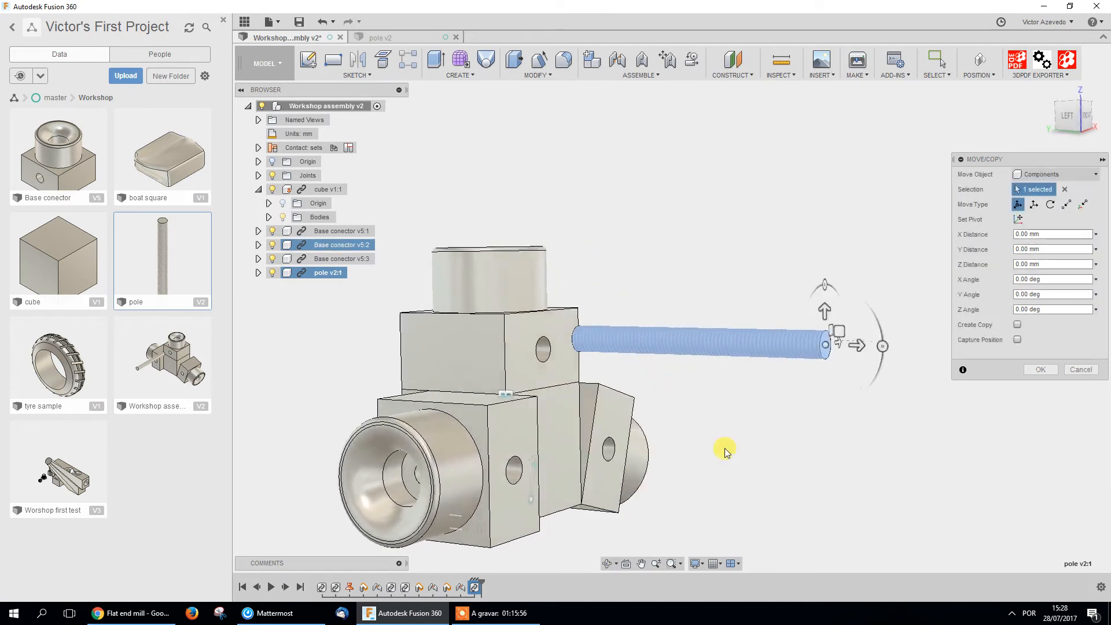
pyautogui.click(1069, 119)
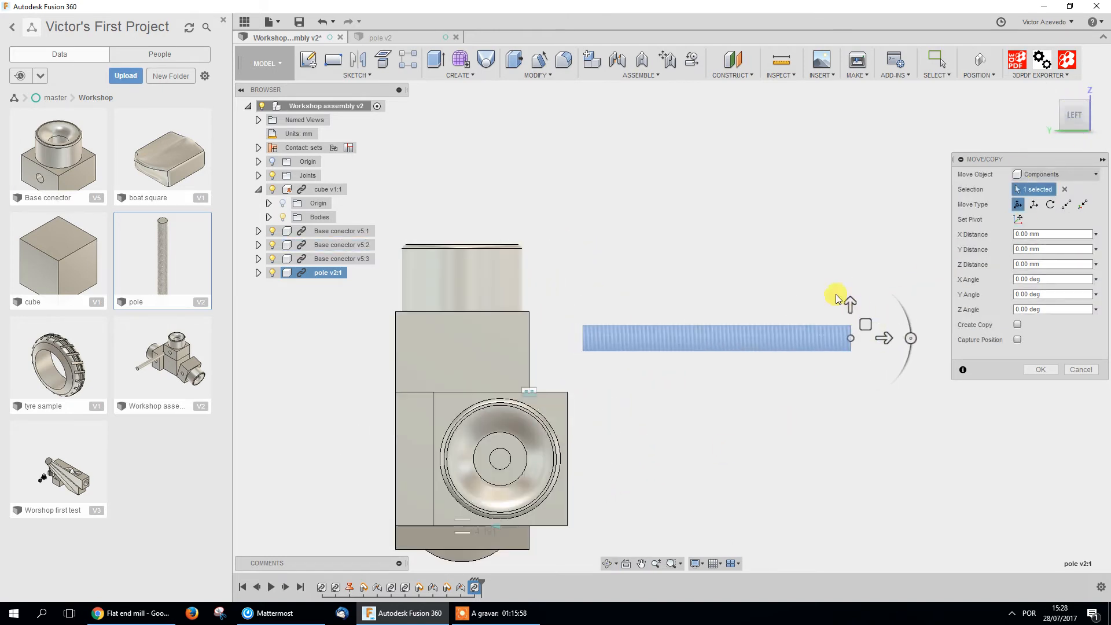
pyautogui.moveTo(796, 482); pyautogui.dragTo(770, 486, button='middle')
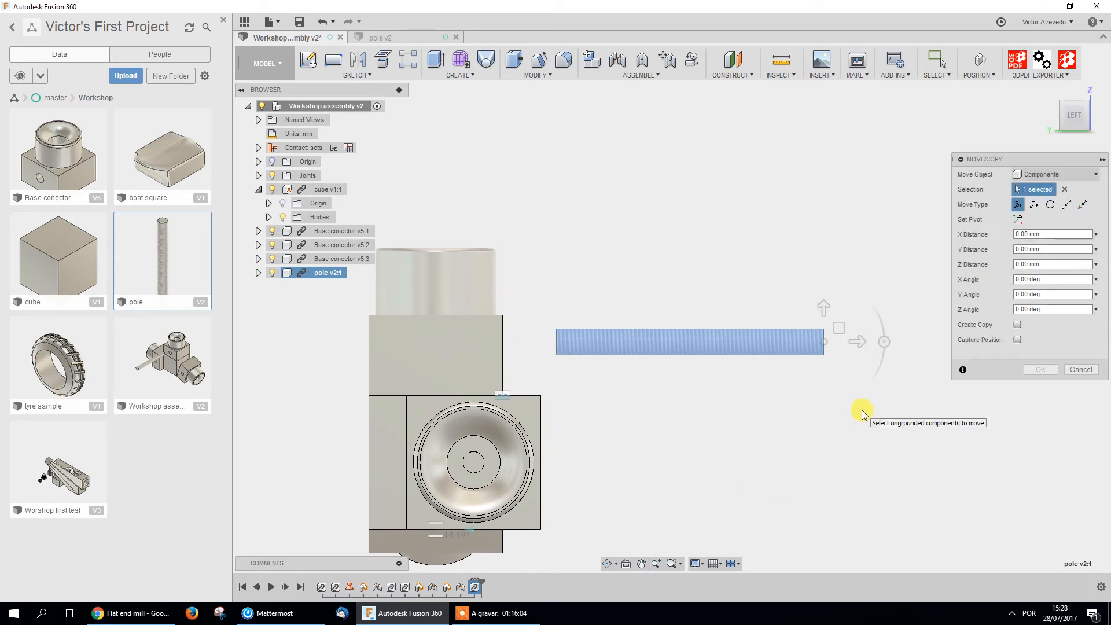
pyautogui.moveTo(854, 417)
pyautogui.keyDown('shift'); pyautogui.mouseDown(button='middle')
pyautogui.moveTo(771, 431)
pyautogui.moveTo(763, 421)
pyautogui.moveTo(789, 389)
pyautogui.moveTo(850, 389)
pyautogui.moveTo(863, 377)
pyautogui.moveTo(843, 405)
pyautogui.moveTo(855, 409)
pyautogui.mouseUp(button='middle'); pyautogui.keyUp('shift')
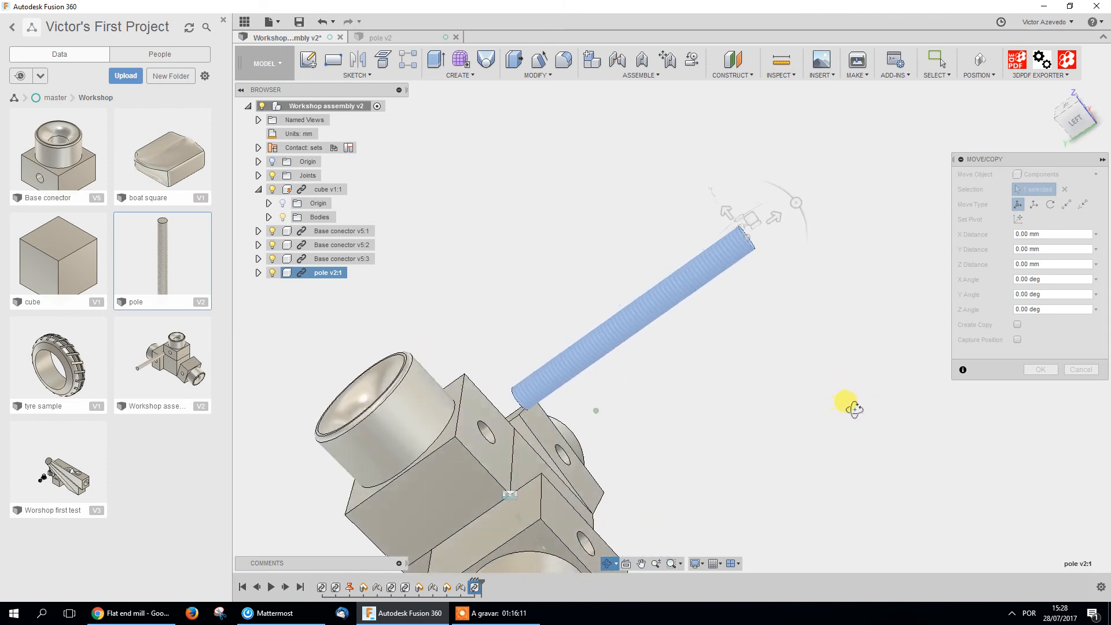
pyautogui.click(1073, 118)
pyautogui.moveTo(839, 270)
pyautogui.mouseDown()
pyautogui.moveTo(818, 314)
pyautogui.moveTo(843, 270)
pyautogui.mouseUp()
pyautogui.keyDown('shift'); pyautogui.moveTo(891, 347); pyautogui.dragTo(798, 372, button='middle'); pyautogui.keyUp('shift')
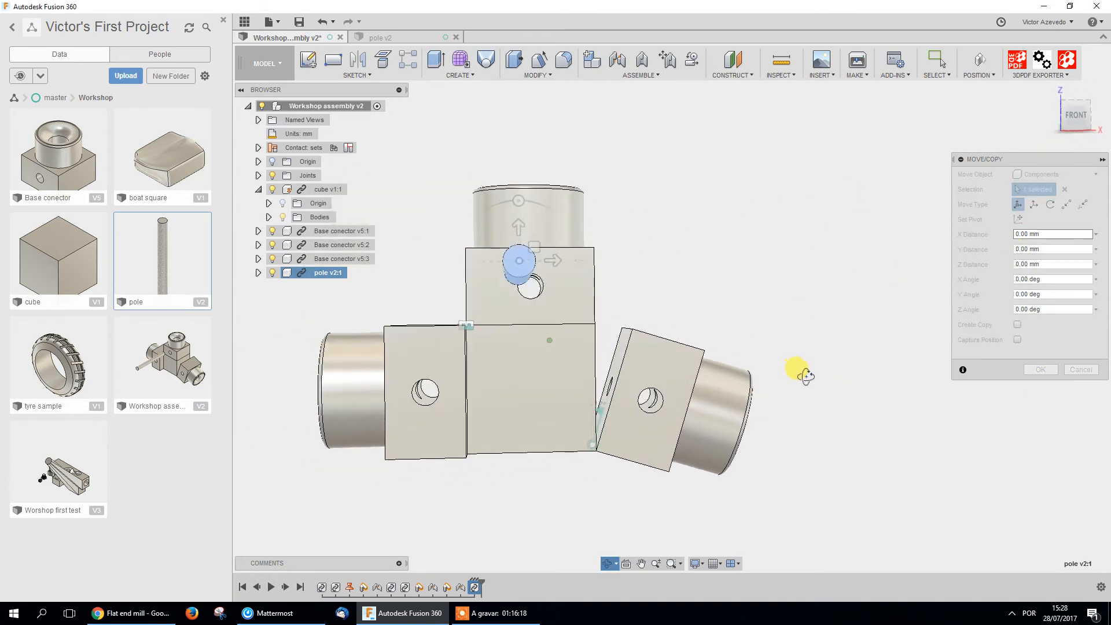
pyautogui.click(1078, 119)
pyautogui.moveTo(522, 210)
pyautogui.mouseDown()
pyautogui.moveTo(511, 209)
pyautogui.moveTo(575, 262)
pyautogui.moveTo(574, 248)
pyautogui.moveTo(510, 214)
pyautogui.moveTo(519, 218)
pyautogui.mouseUp()
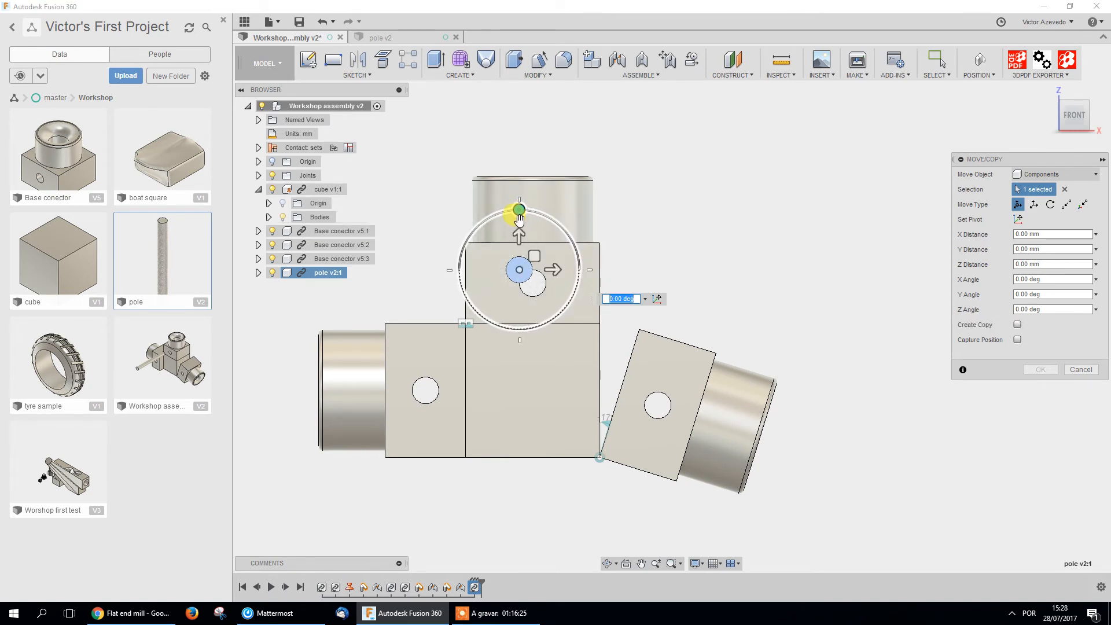
pyautogui.click(1081, 369)
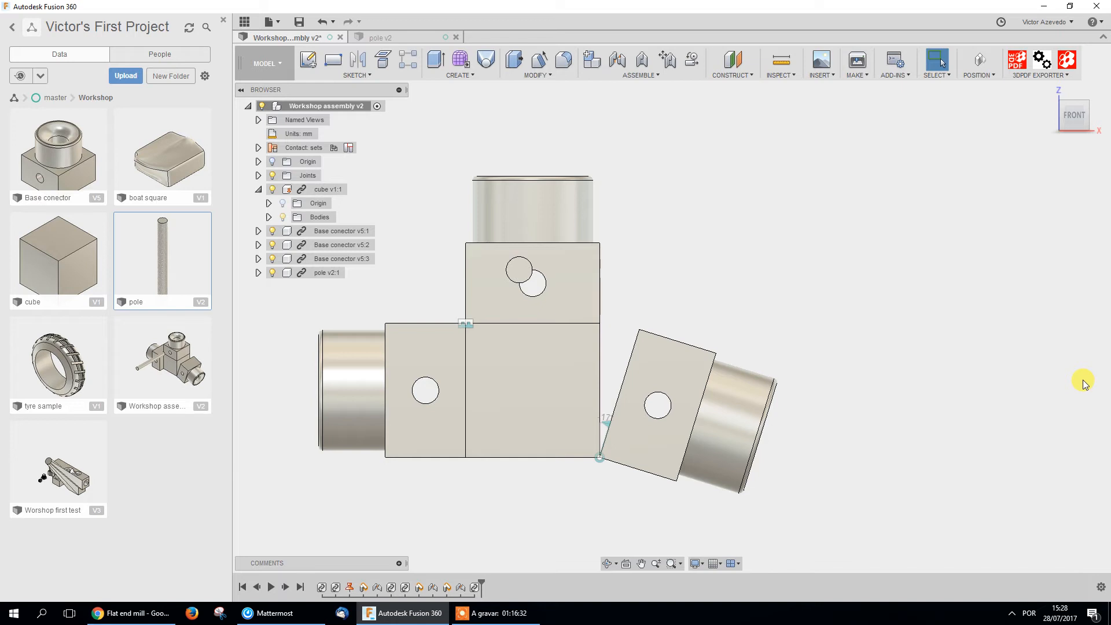
# Compare the standalone pole design with the linked pole in the Workshop assembly, and review the component's link options
pyautogui.keyDown('shift'); pyautogui.moveTo(457, 376); pyautogui.dragTo(509, 384, button='middle'); pyautogui.keyUp('shift')
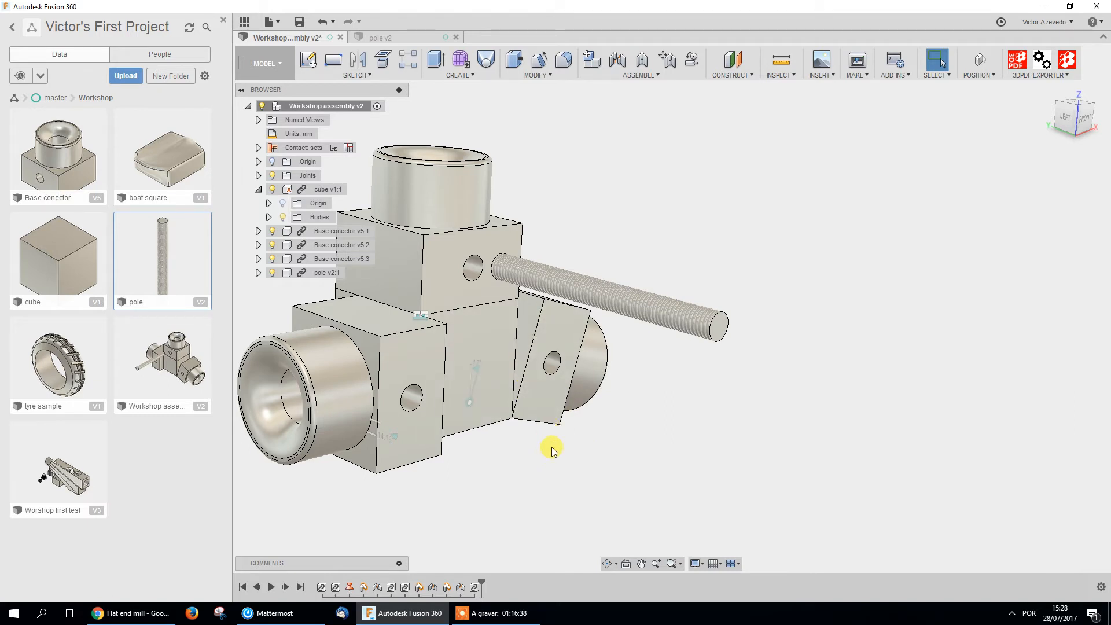
pyautogui.moveTo(479, 422); pyautogui.dragTo(591, 435, button='middle')
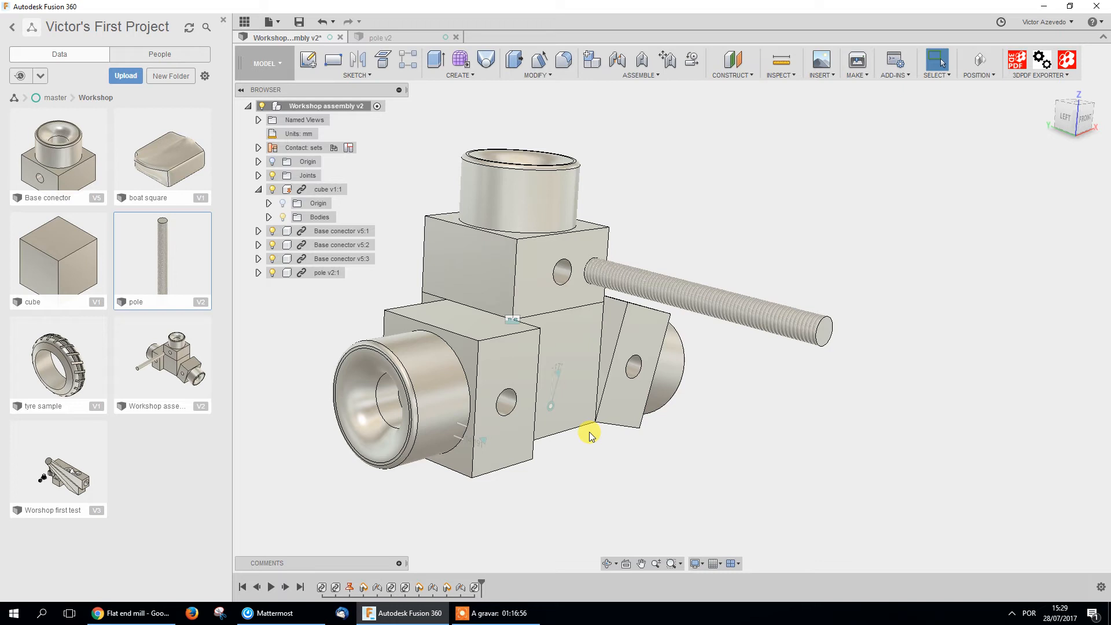
pyautogui.click(389, 35)
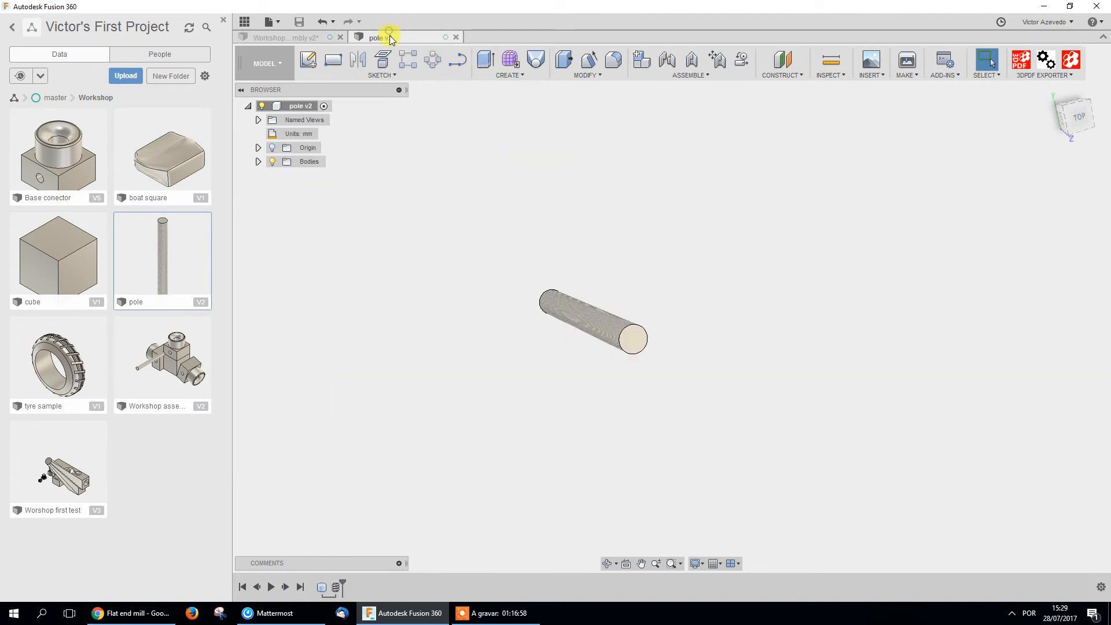
pyautogui.scroll(1, 539, 294)
pyautogui.click(295, 37)
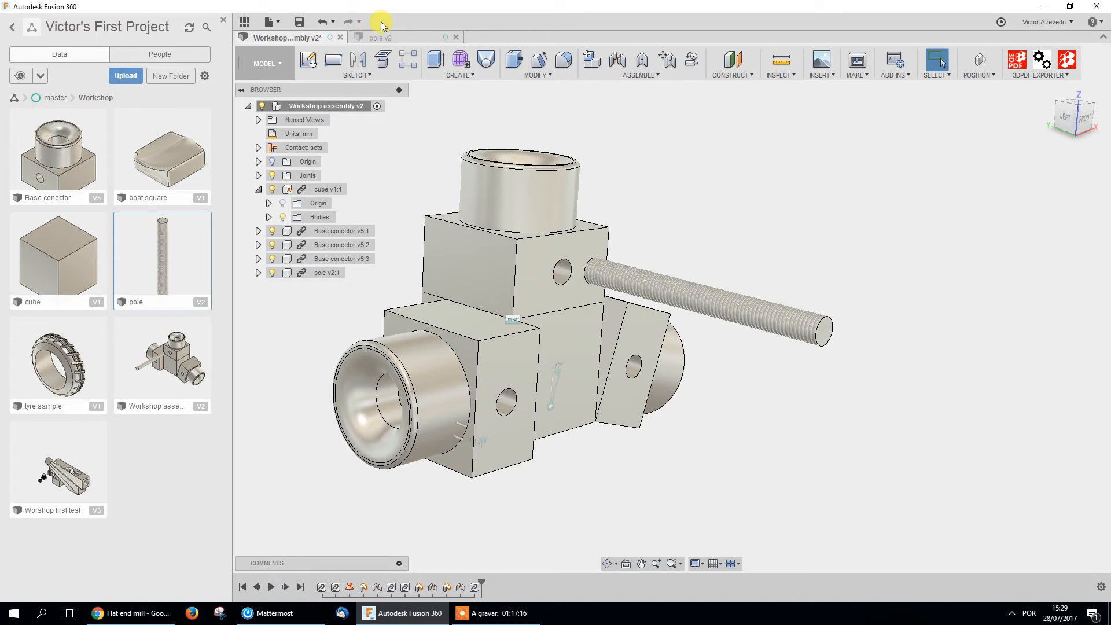
pyautogui.rightClick(309, 274)
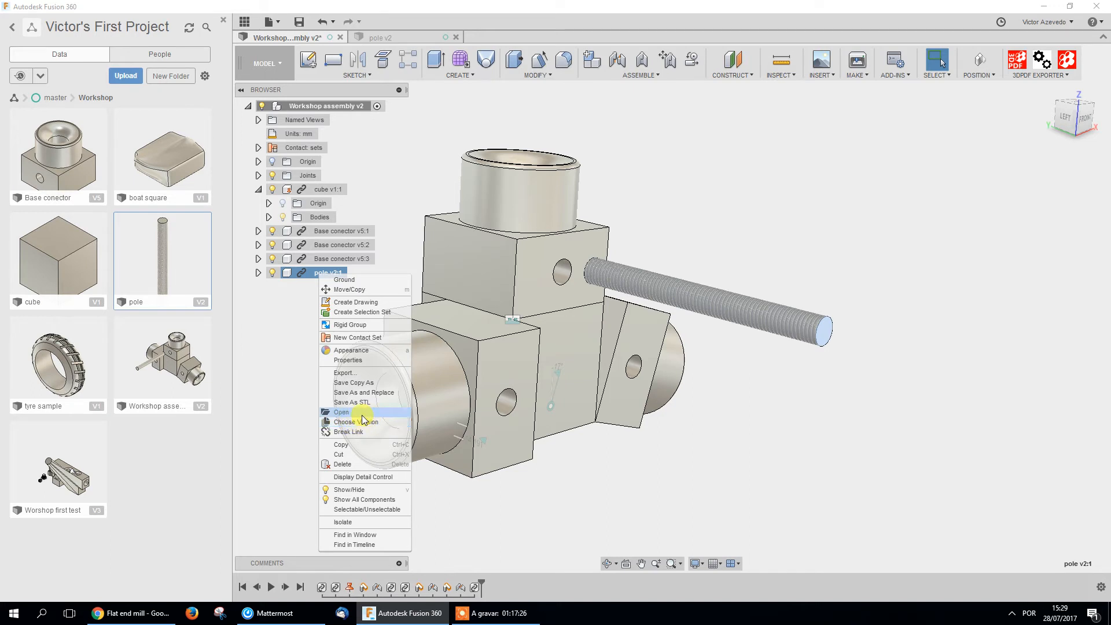
pyautogui.click(707, 449)
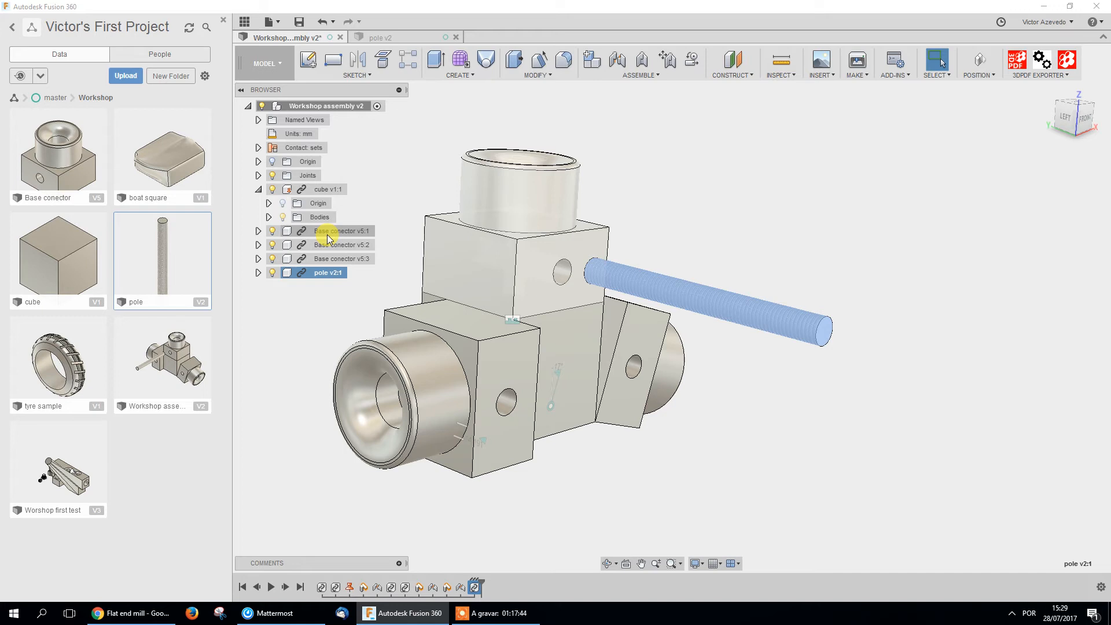
pyautogui.click(732, 465)
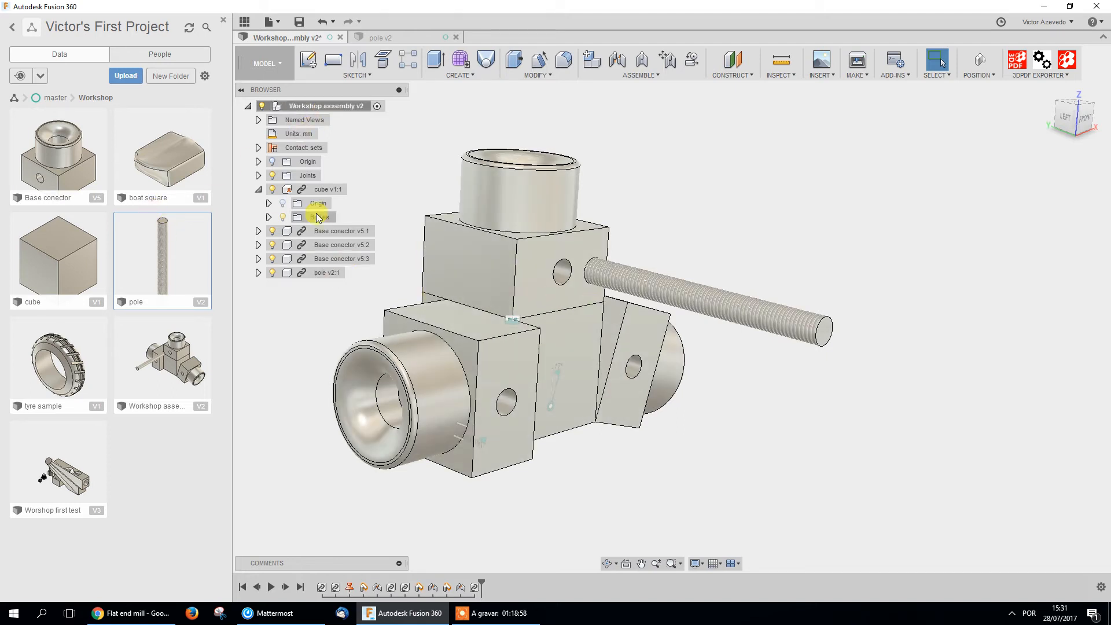
# Collapse the cube's contents in the component tree, and identify the cube, each Base conector and the pole in the model
pyautogui.click(259, 189)
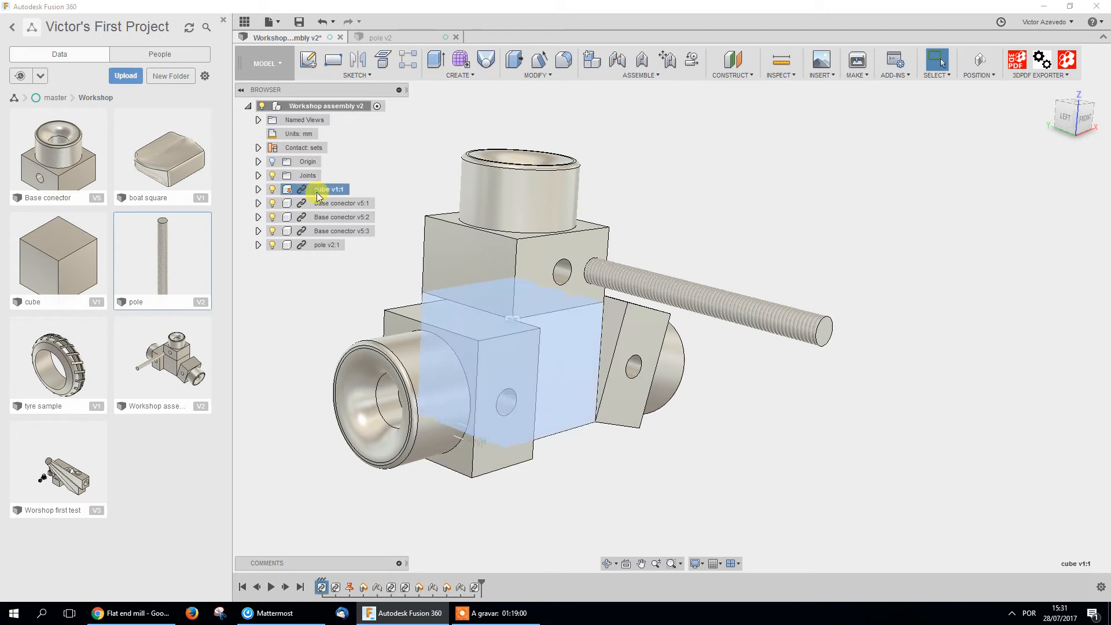
pyautogui.click(331, 203)
pyautogui.click(333, 218)
pyautogui.click(331, 230)
pyautogui.click(325, 245)
pyautogui.moveTo(693, 367)
pyautogui.keyDown('shift'); pyautogui.mouseDown(button='middle')
pyautogui.moveTo(732, 439)
pyautogui.moveTo(692, 436)
pyautogui.moveTo(709, 451)
pyautogui.moveTo(685, 372)
pyautogui.mouseUp(button='middle'); pyautogui.keyUp('shift')
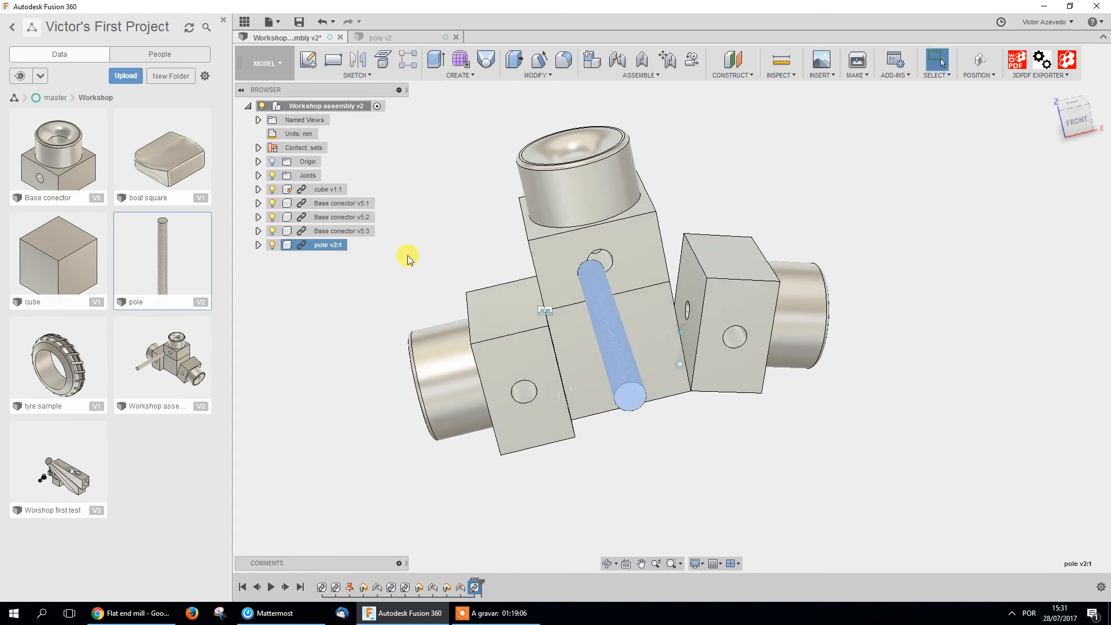
# Examine the contents of the third and second Base conector components in the assembly structure, leaving both collapsed
pyautogui.click(361, 231)
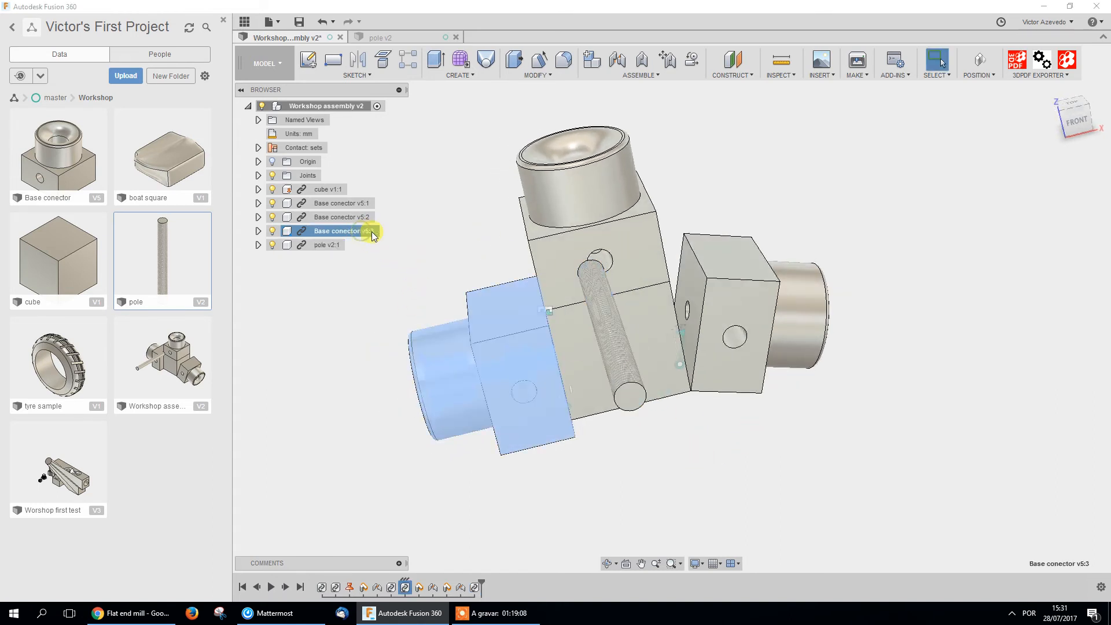
pyautogui.click(258, 230)
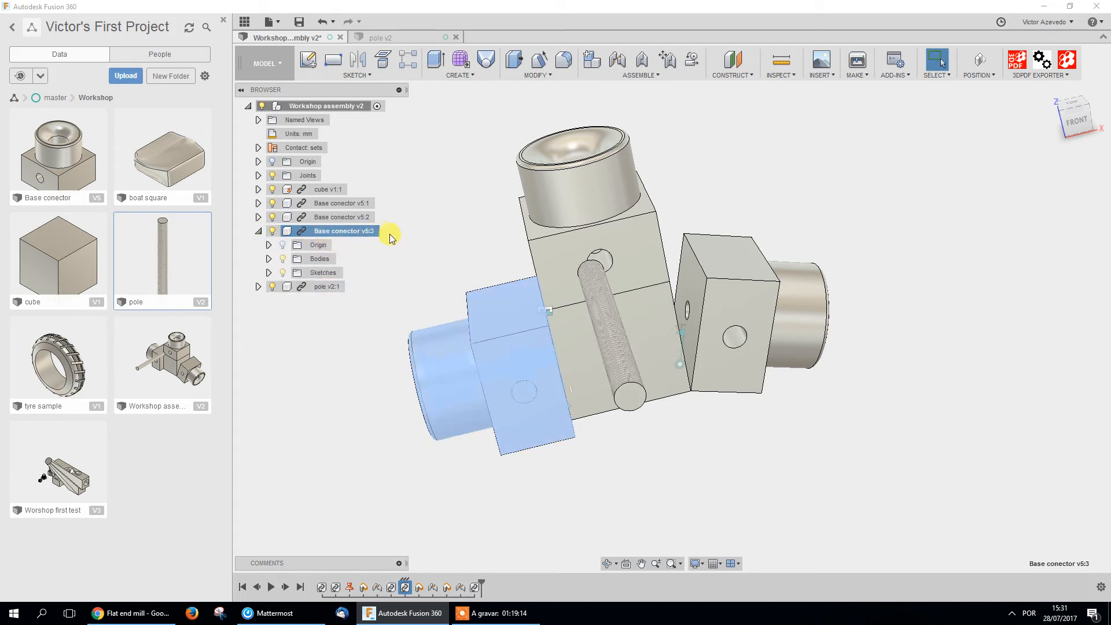
pyautogui.click(258, 230)
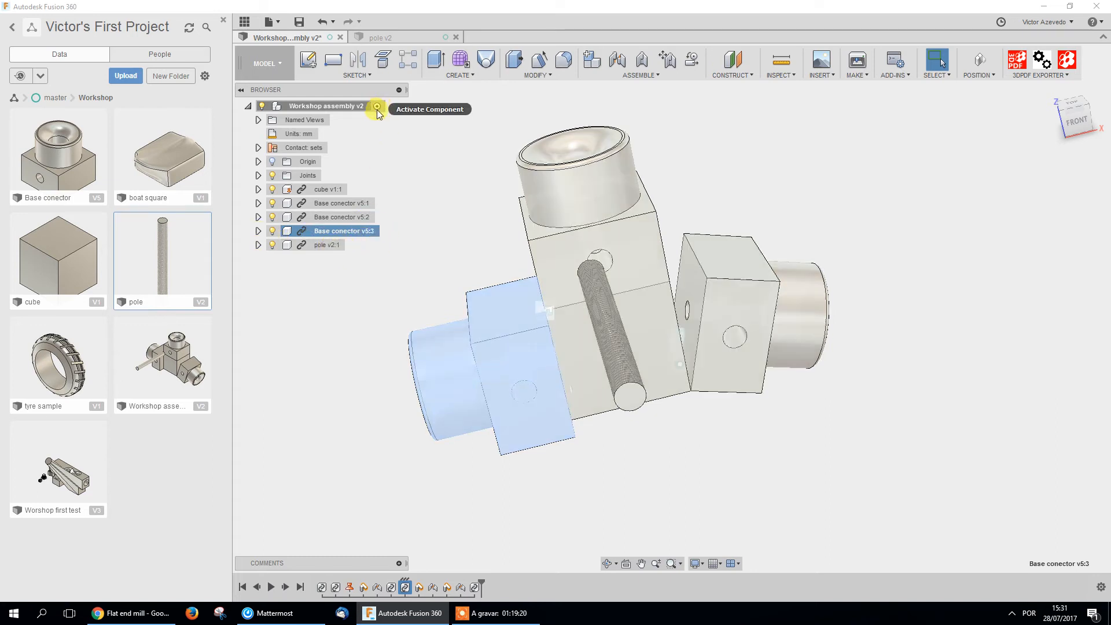
pyautogui.click(373, 217)
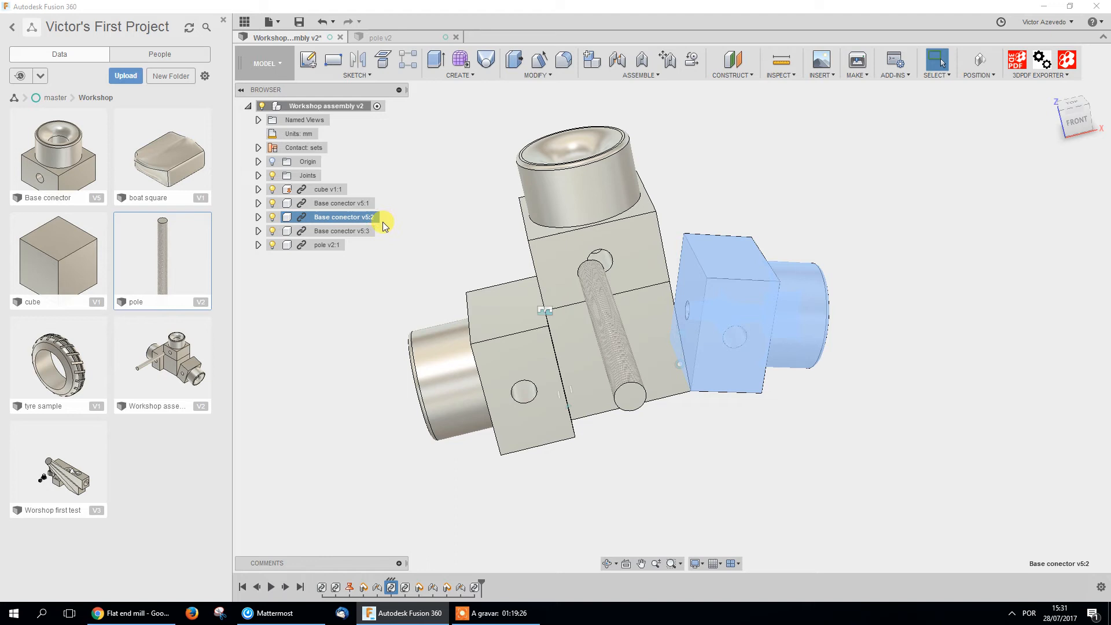
pyautogui.click(261, 217)
pyautogui.click(258, 217)
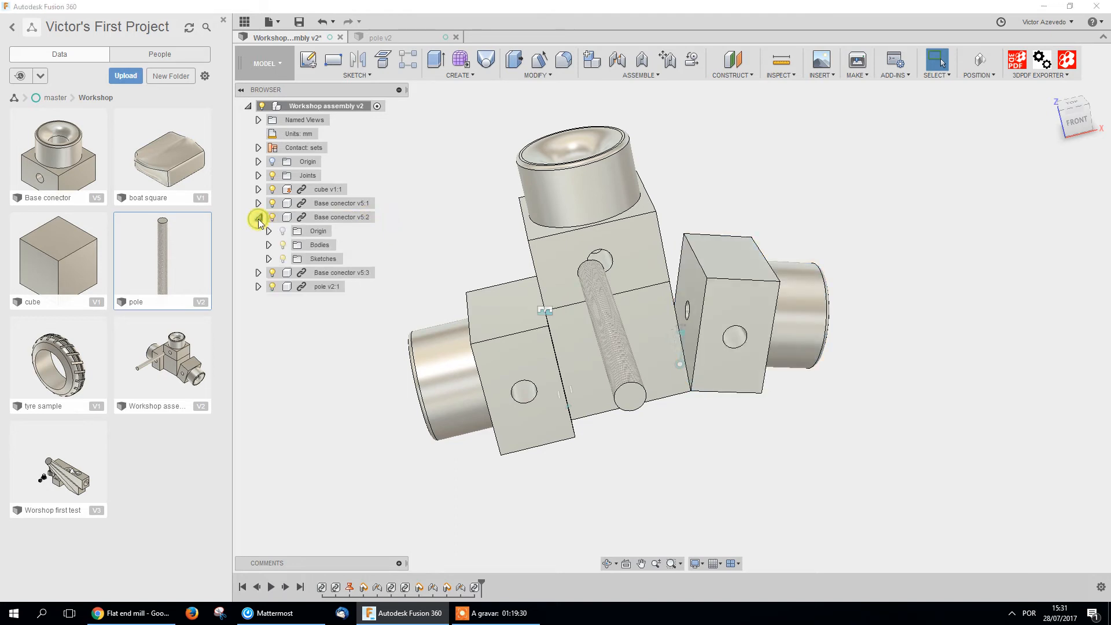
pyautogui.click(350, 217)
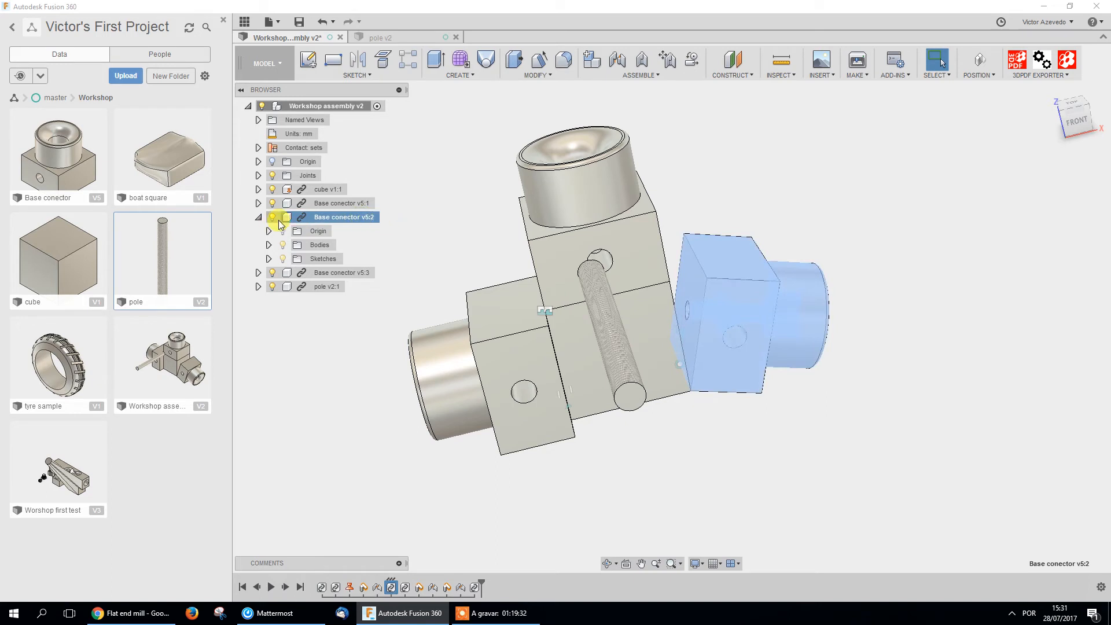
pyautogui.click(258, 217)
# Review the options available for the third Base conector component, and clear the selection
pyautogui.click(353, 232)
pyautogui.rightClick(354, 236)
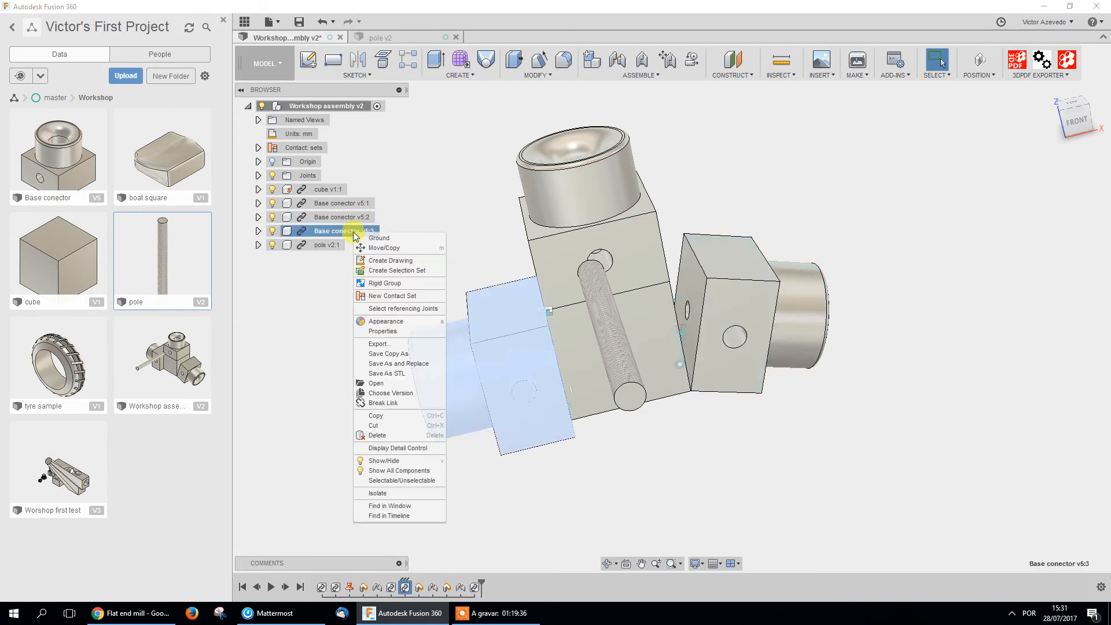
pyautogui.click(306, 307)
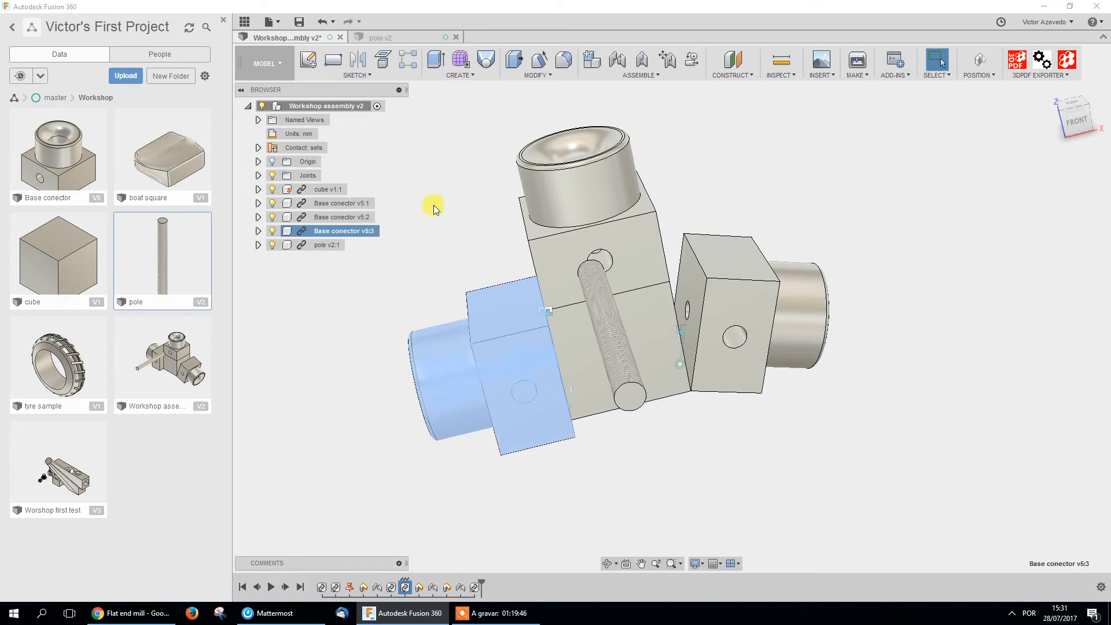
pyautogui.click(727, 457)
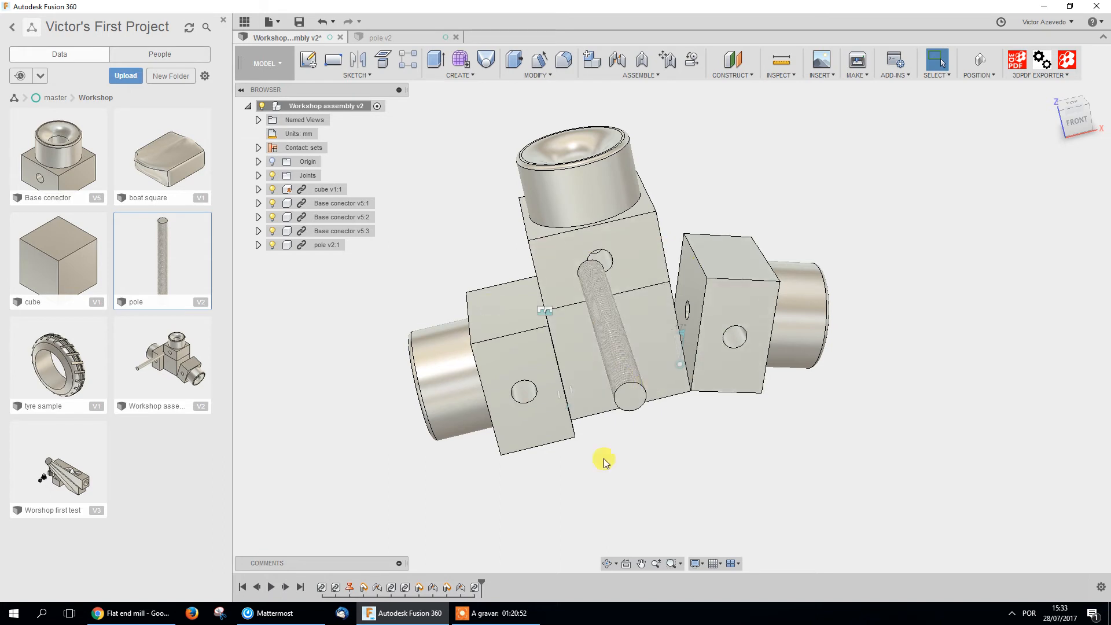
# Start a joint between components, capturing their current positions, and set the centre of the pole's end face as the first location
pyautogui.keyDown('shift'); pyautogui.moveTo(607, 409); pyautogui.dragTo(716, 348, button='middle'); pyautogui.keyUp('shift')
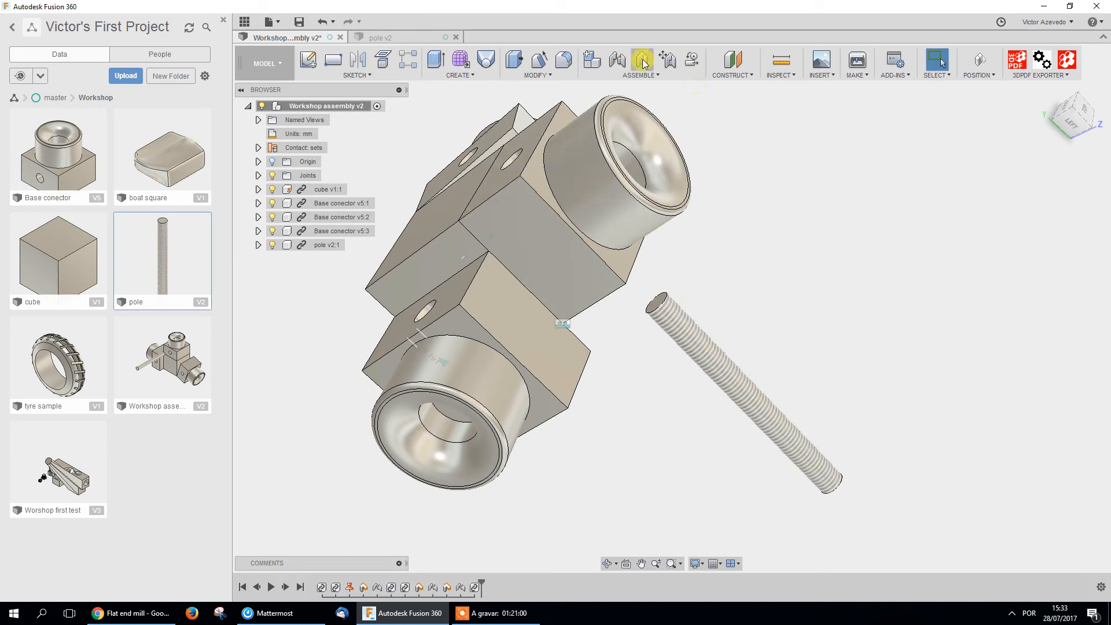
pyautogui.click(623, 61)
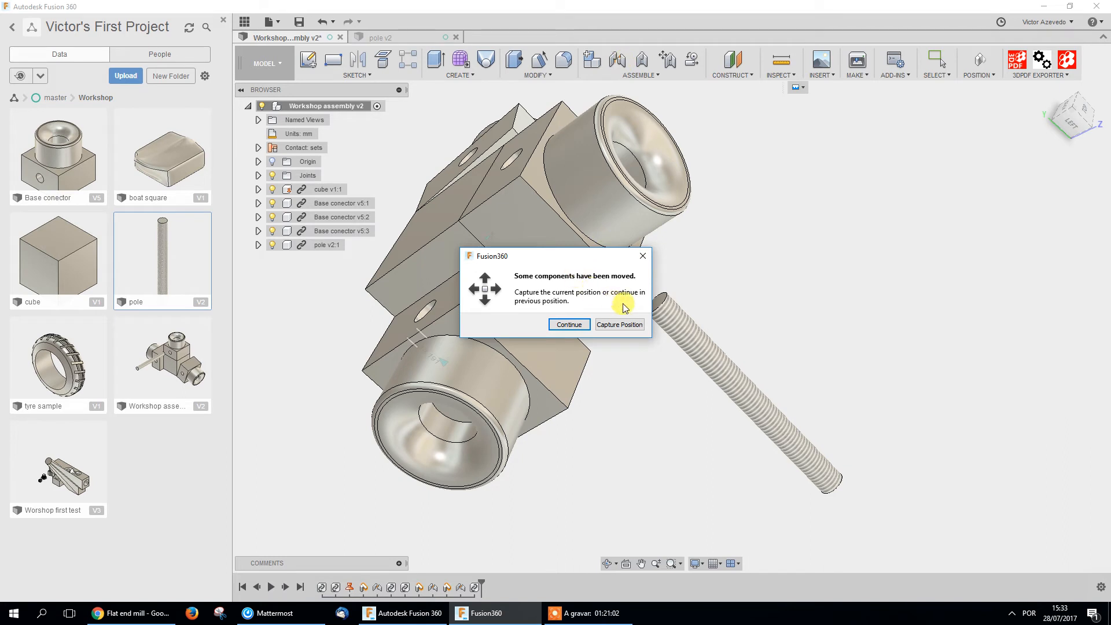
pyautogui.click(619, 324)
pyautogui.scroll(5, 694, 310)
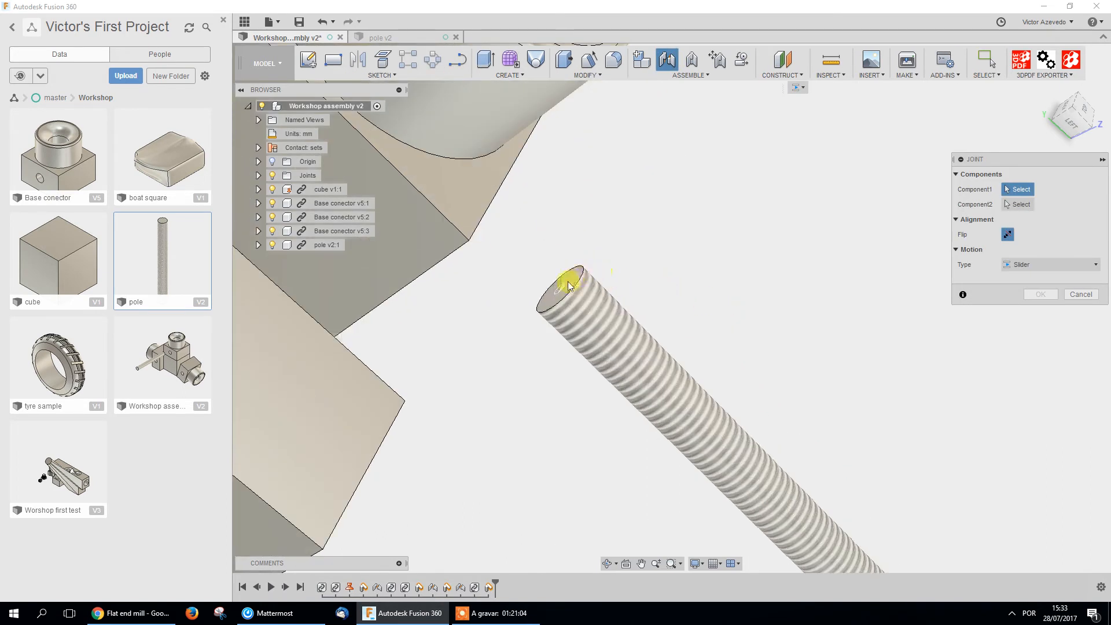
pyautogui.keyDown('shift'); pyautogui.moveTo(560, 288); pyautogui.dragTo(576, 307, button='middle'); pyautogui.keyUp('shift')
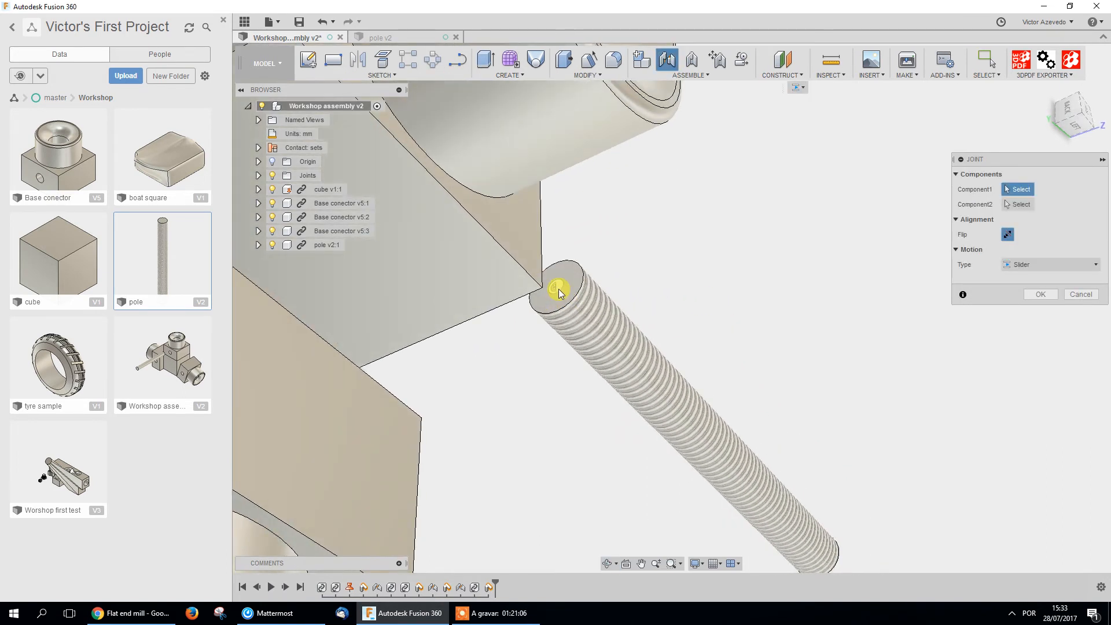
pyautogui.click(558, 288)
# Set the joint's second location to the centre of the hole in the Base conector's block beside the pole
pyautogui.scroll(-3, 579, 302)
pyautogui.scroll(3, 457, 269)
pyautogui.keyDown('shift'); pyautogui.moveTo(458, 227); pyautogui.dragTo(495, 278, button='middle'); pyautogui.keyUp('shift')
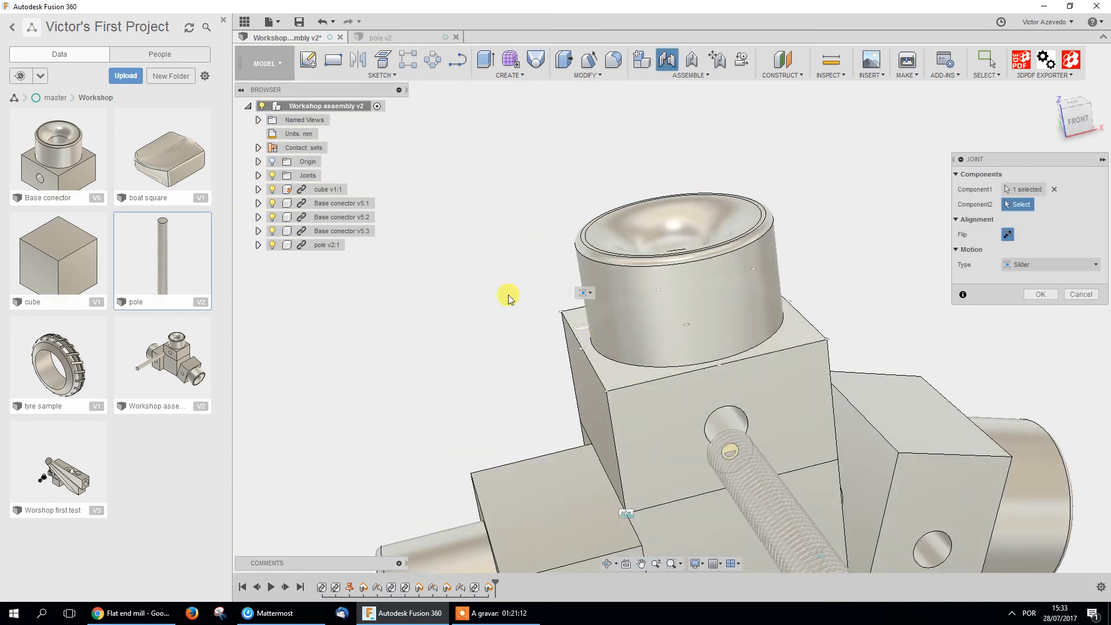
pyautogui.keyDown('shift'); pyautogui.moveTo(558, 292); pyautogui.dragTo(631, 364, button='middle'); pyautogui.keyUp('shift')
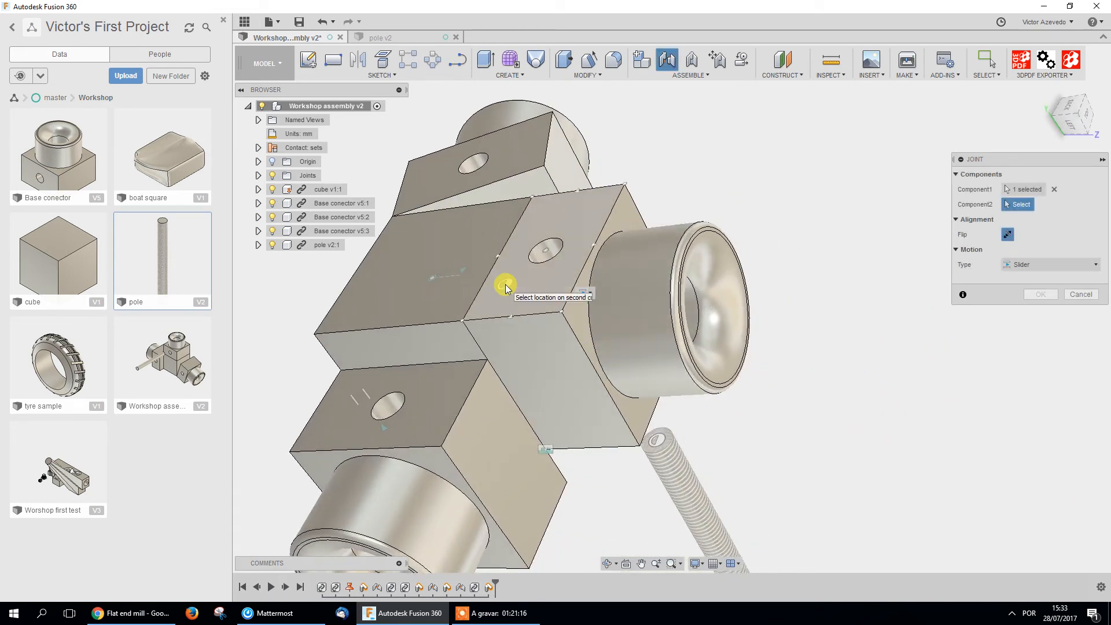
pyautogui.click(547, 254)
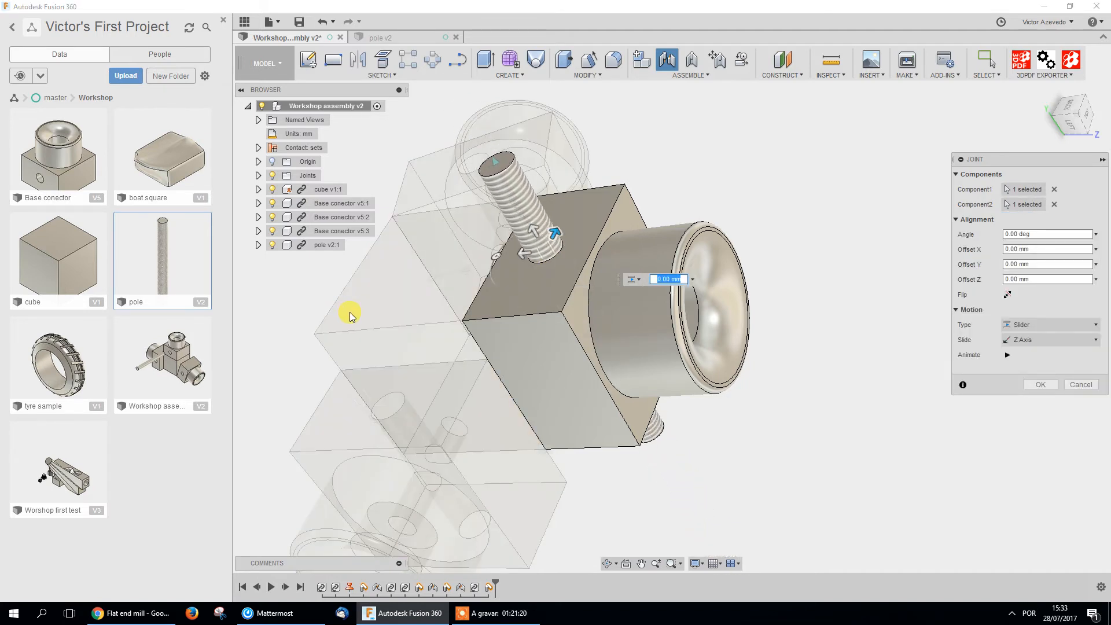
# Try Revolute motion about the Z axis for the pole joint and preview its animation
pyautogui.click(1042, 325)
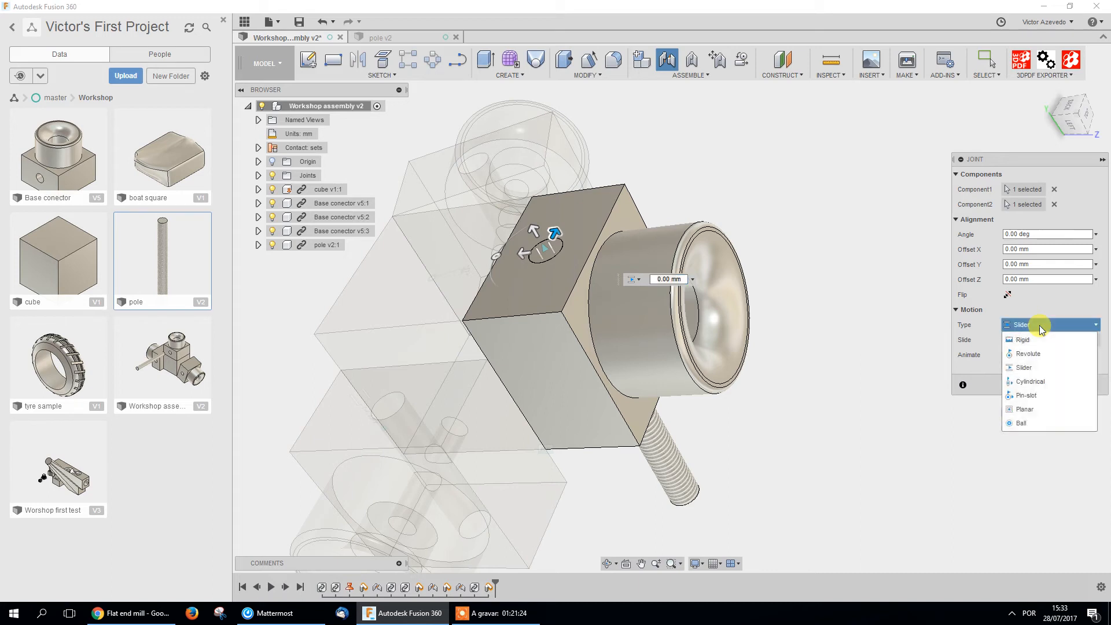
pyautogui.click(1033, 354)
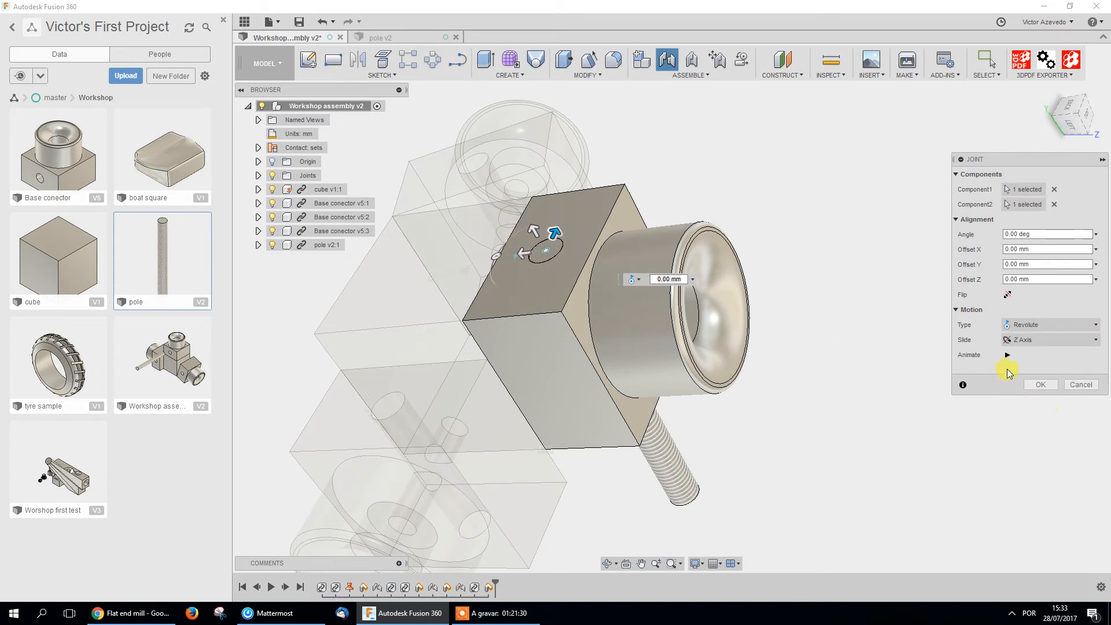
pyautogui.click(1007, 355)
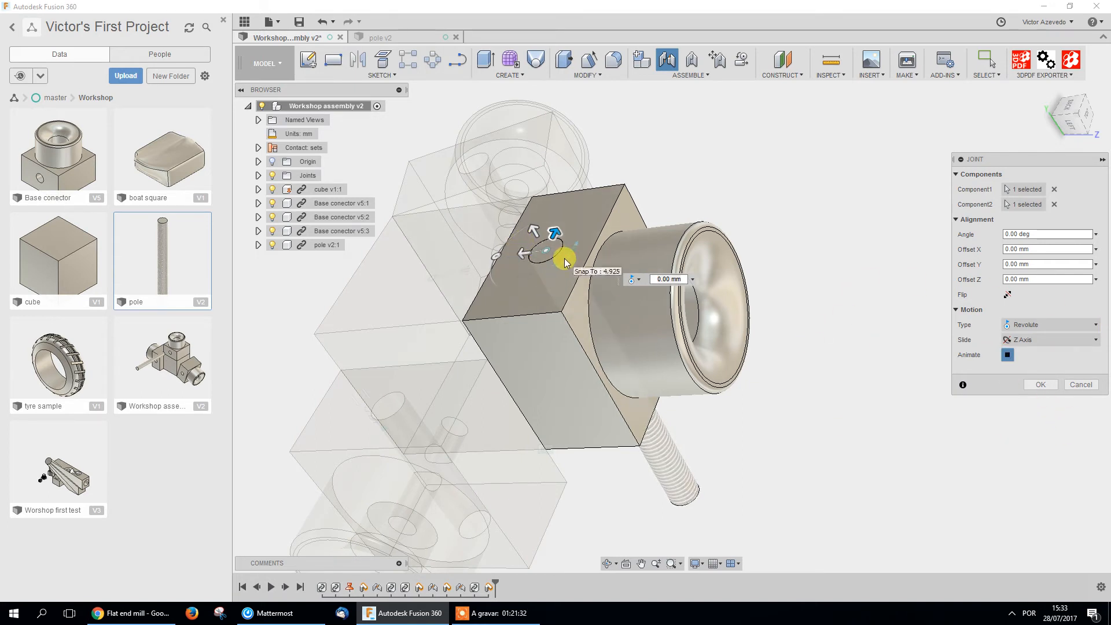
pyautogui.click(1013, 356)
# Try the revolute motion about the X axis and the Y axis, and return it to the Z axis
pyautogui.click(1021, 340)
pyautogui.click(1027, 355)
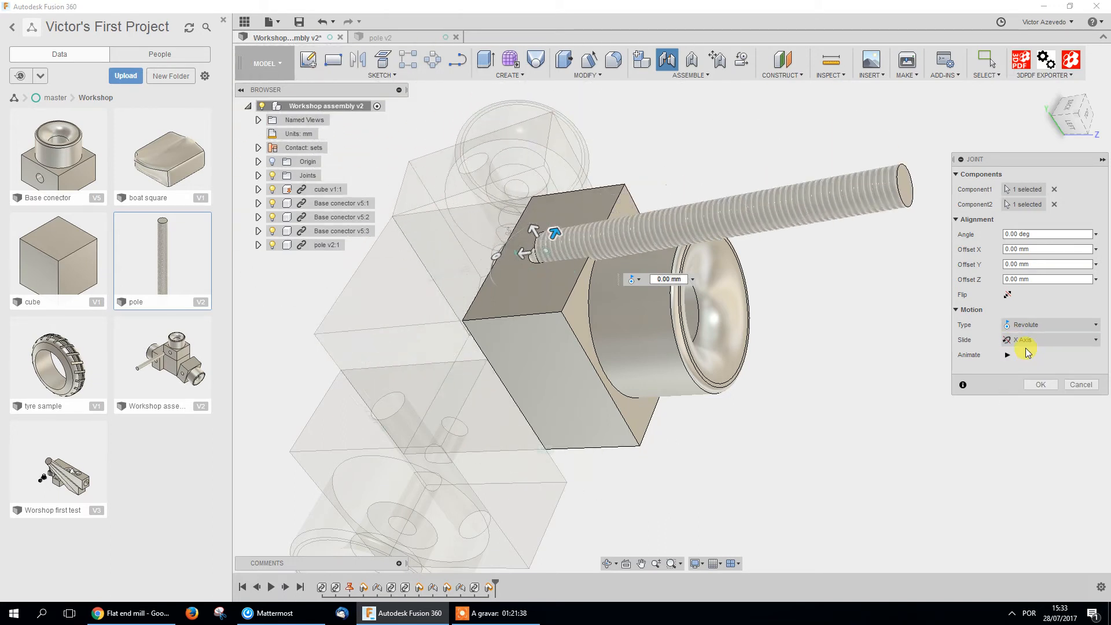
pyautogui.click(1026, 341)
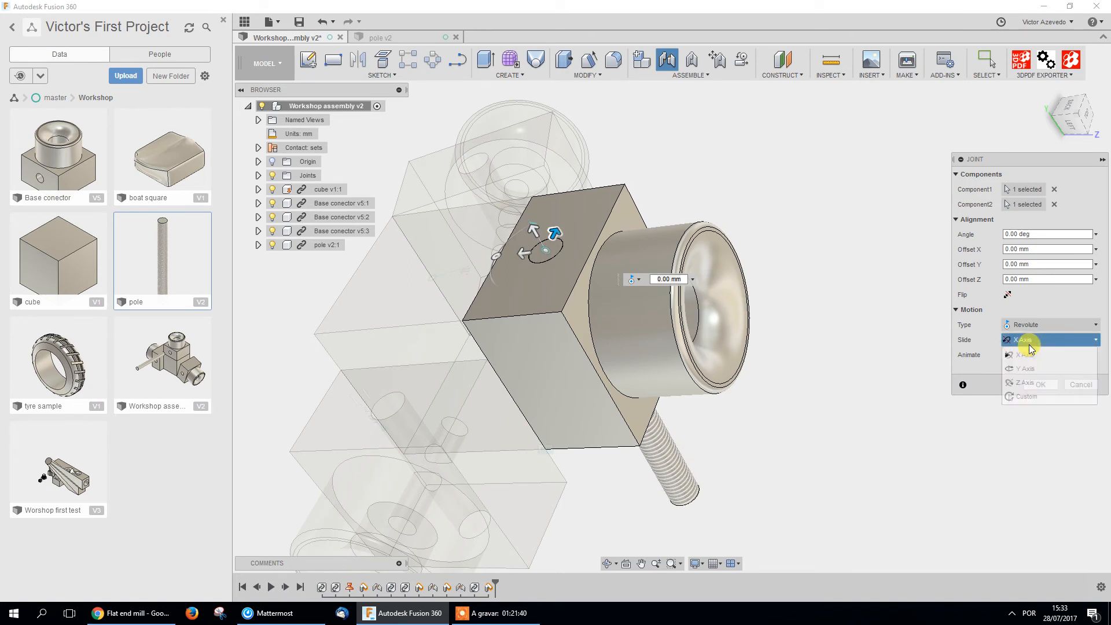
pyautogui.click(1032, 368)
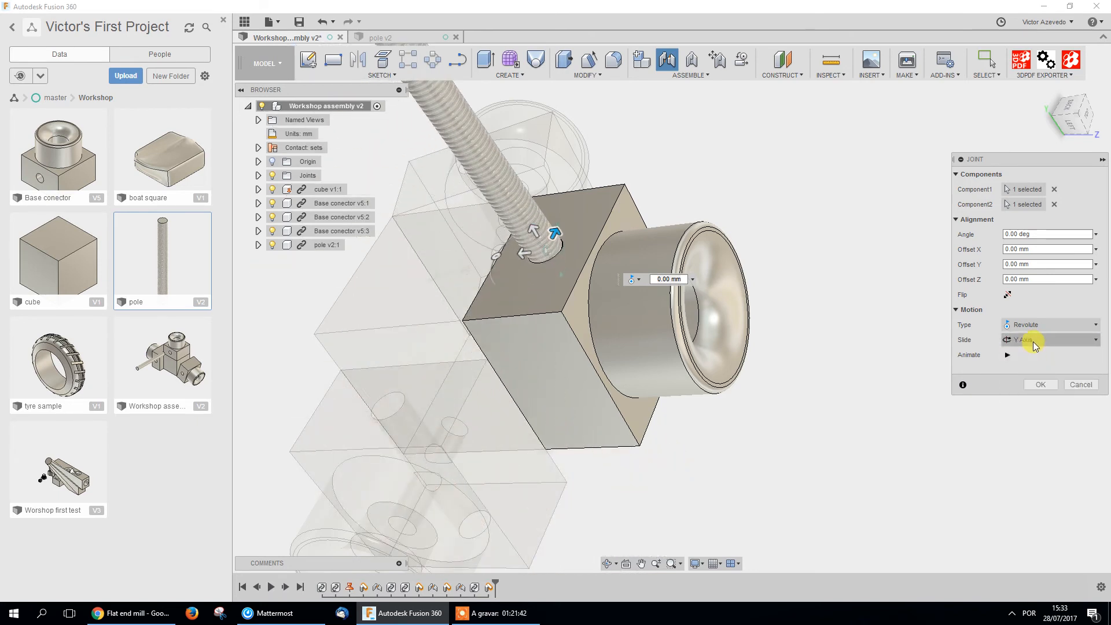
pyautogui.click(1033, 341)
pyautogui.click(1030, 372)
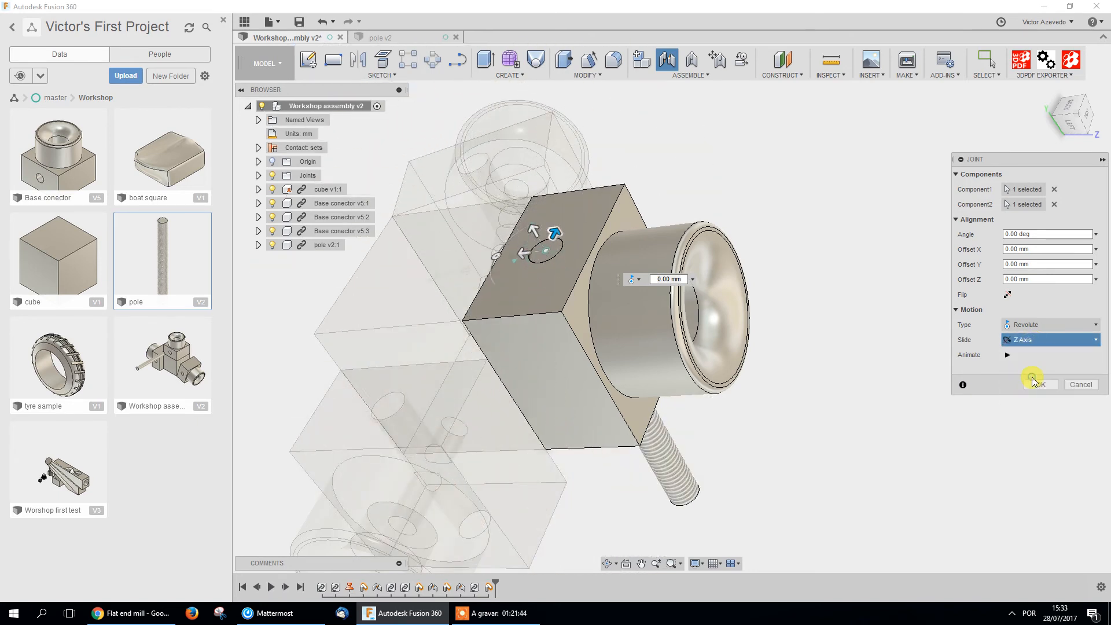
# Try the Ball motion type for the pole joint and review the choices for its second axis
pyautogui.click(1057, 325)
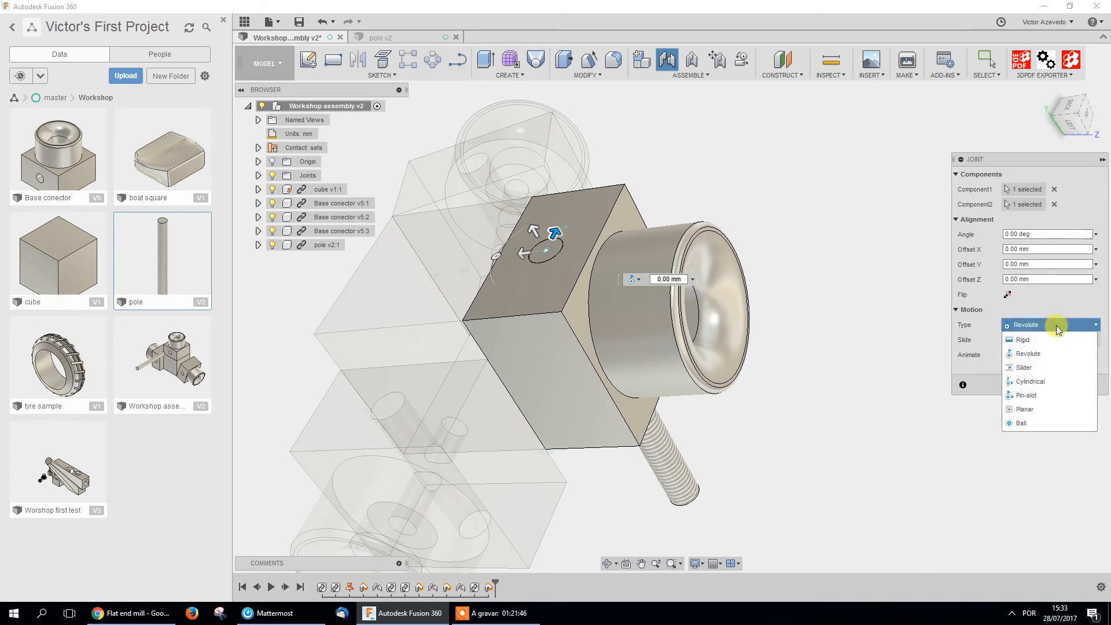
pyautogui.click(1042, 426)
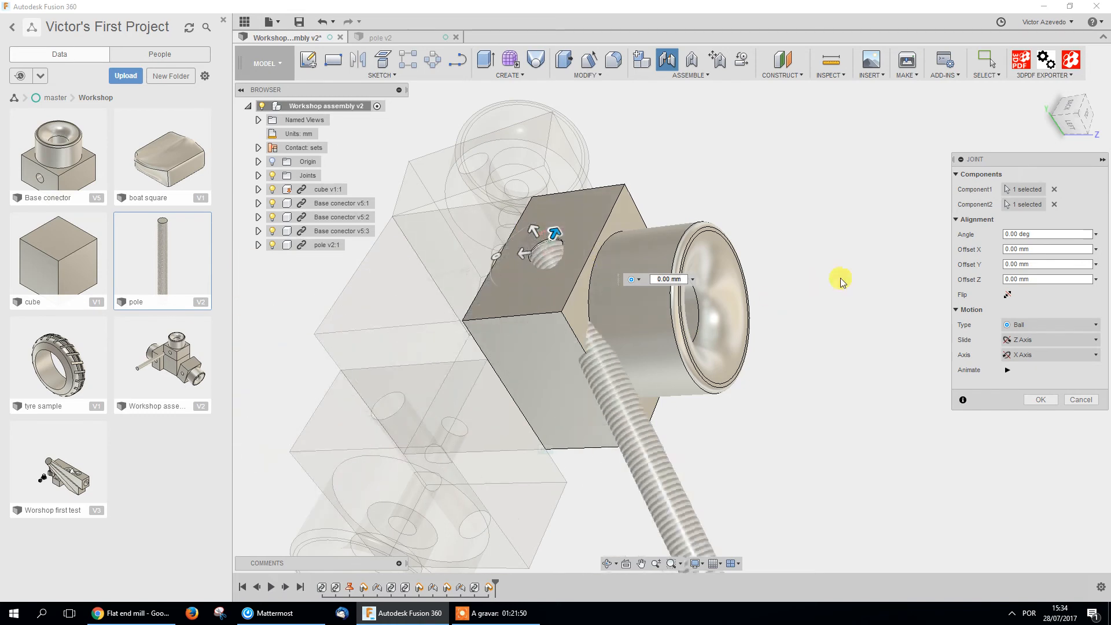
pyautogui.click(1042, 359)
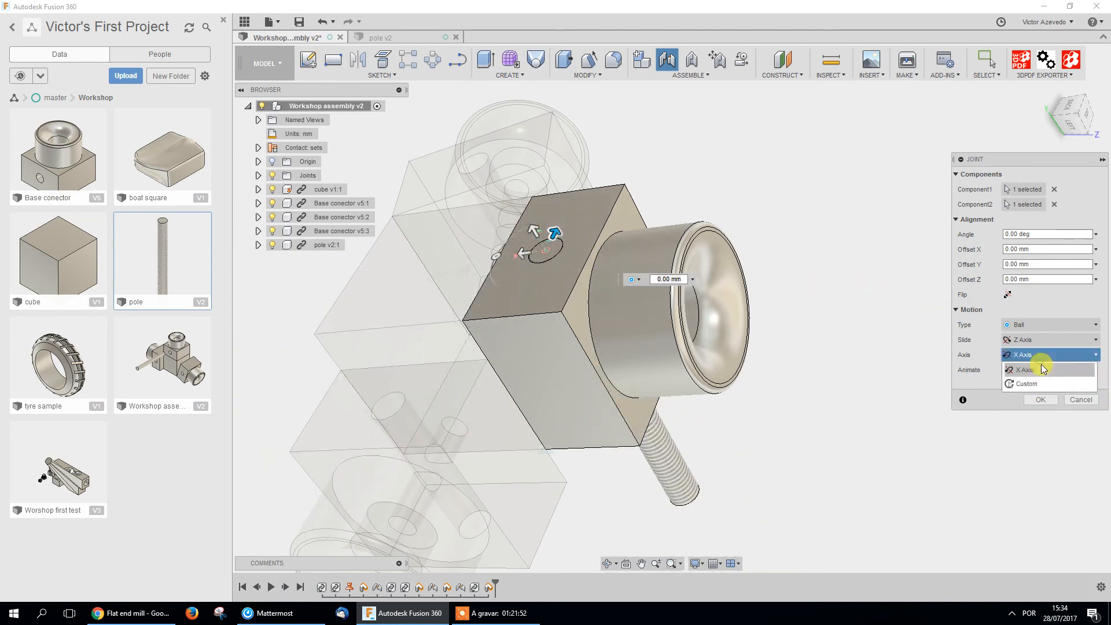
pyautogui.click(1041, 356)
# Try the Pin-slot motion type for the pole joint and preview its animation
pyautogui.click(1035, 327)
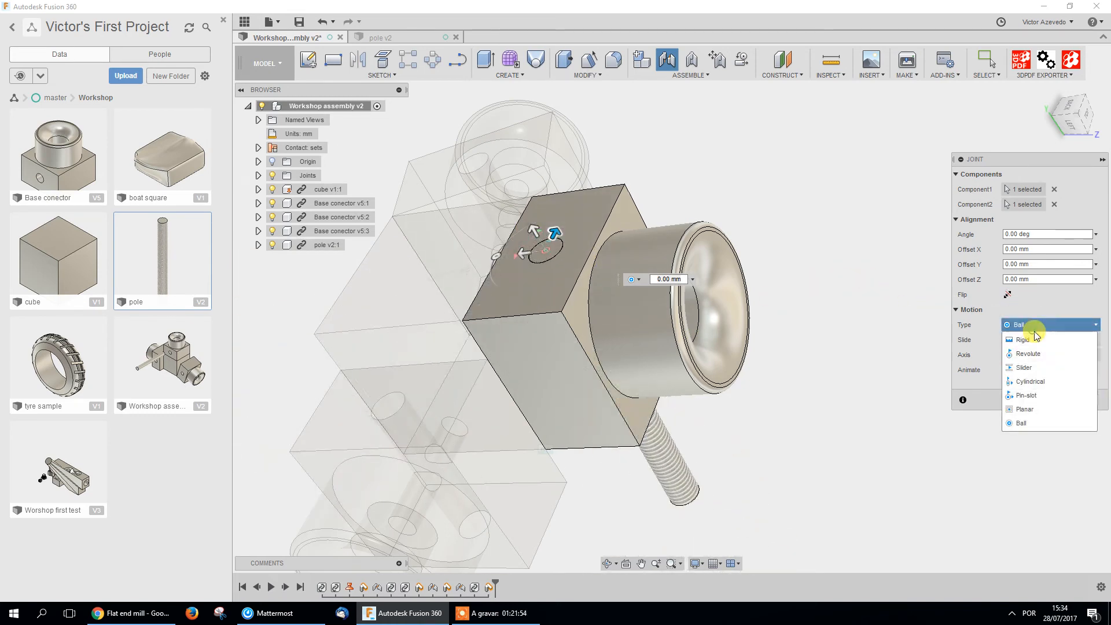
pyautogui.click(1056, 395)
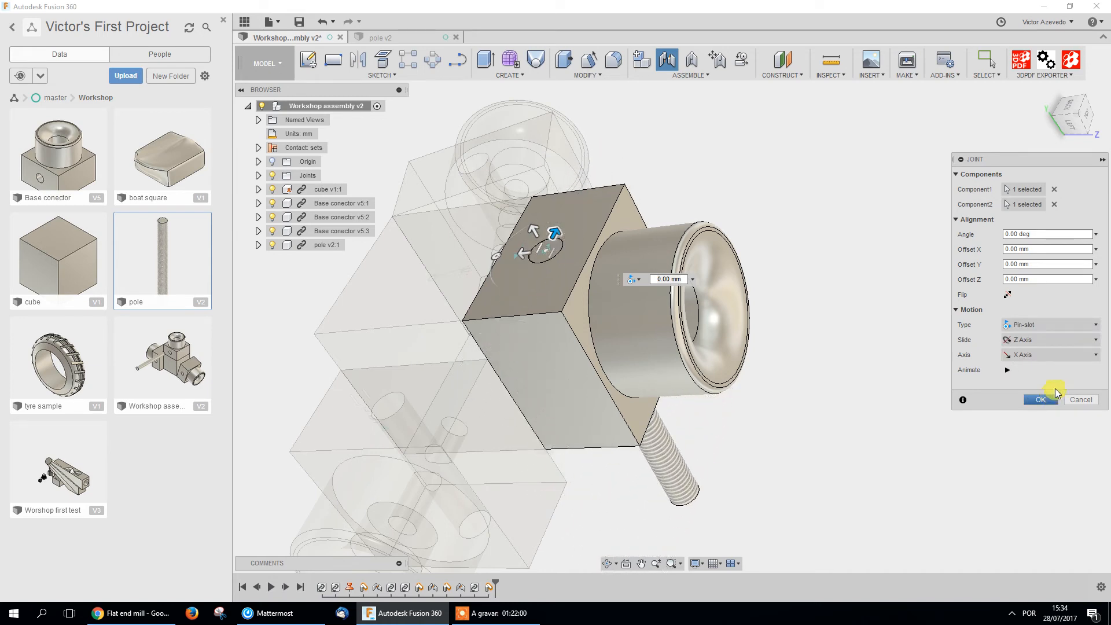
pyautogui.click(1007, 370)
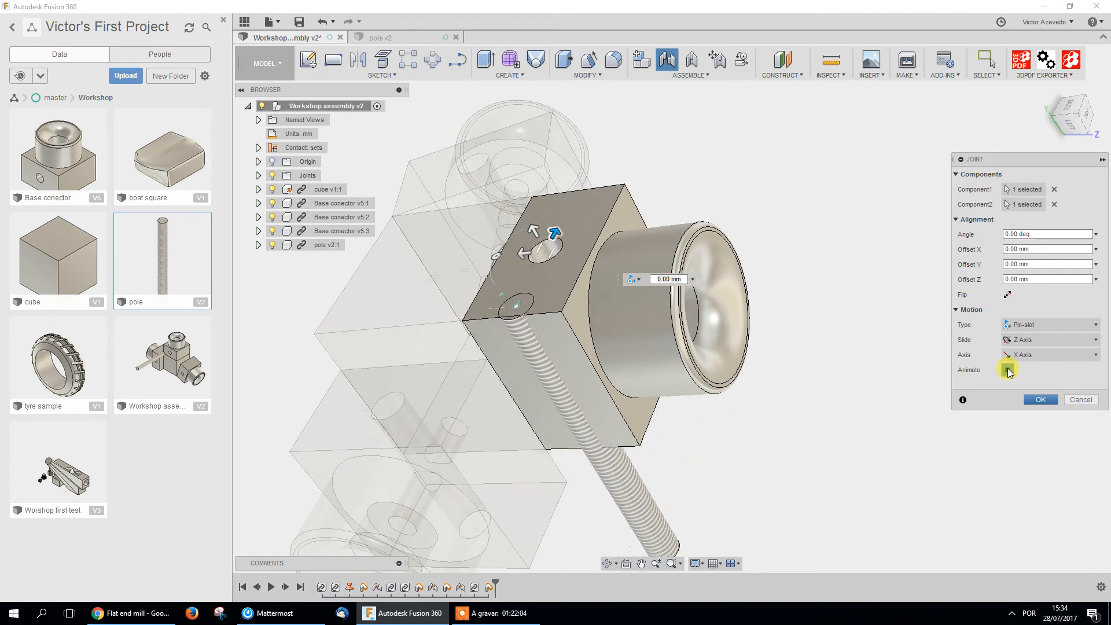
# Try the Rigid motion type with its animation, and switch the pole joint to Slider motion
pyautogui.click(1021, 325)
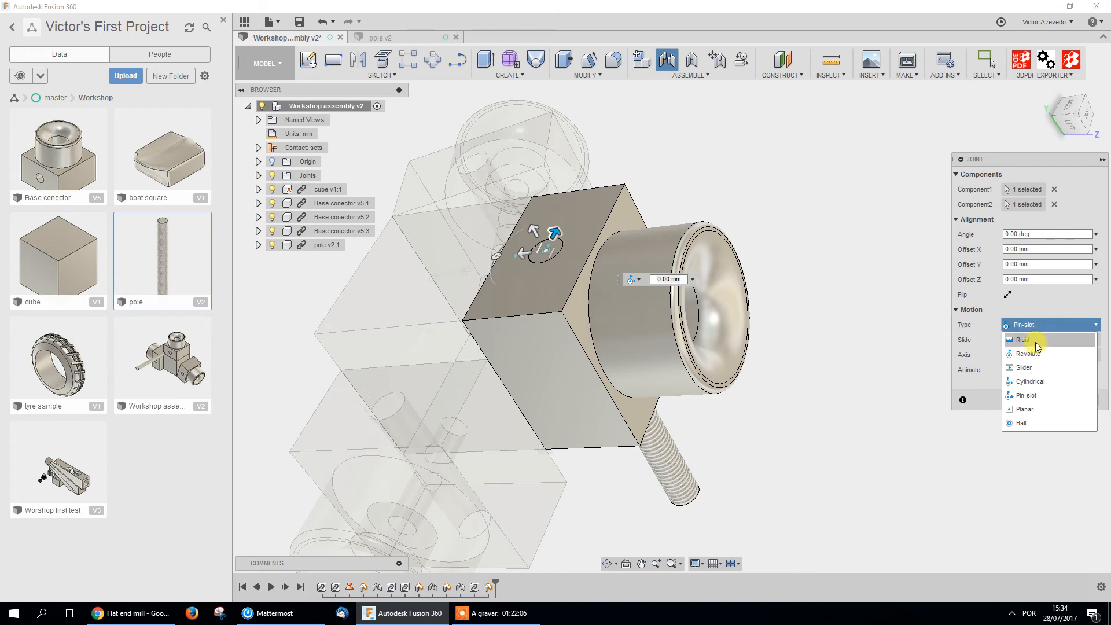
pyautogui.click(1035, 340)
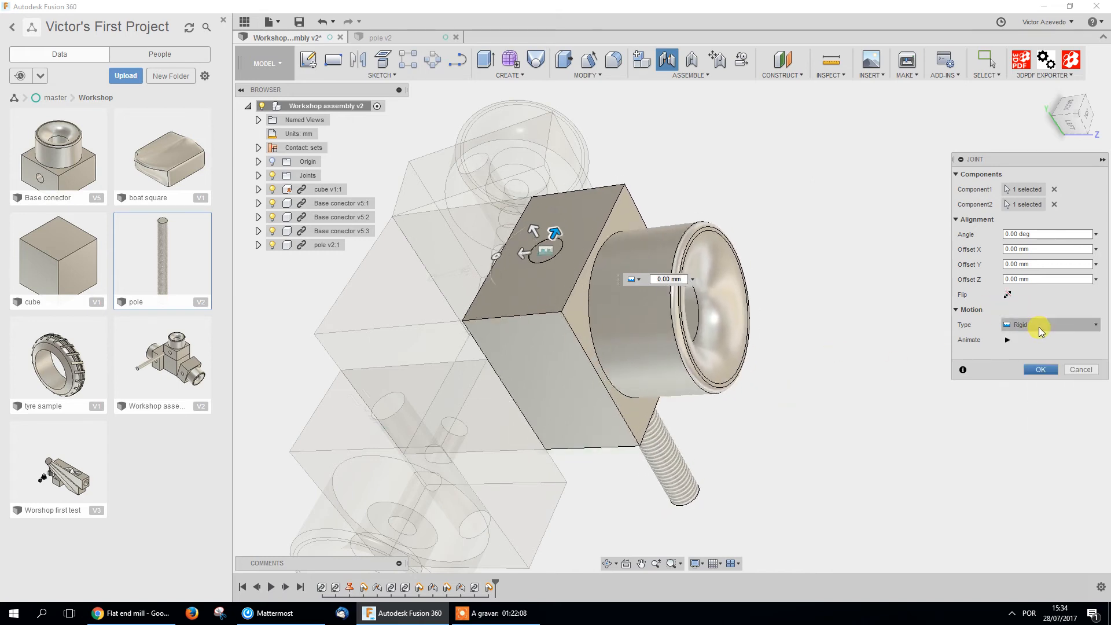
pyautogui.click(1007, 339)
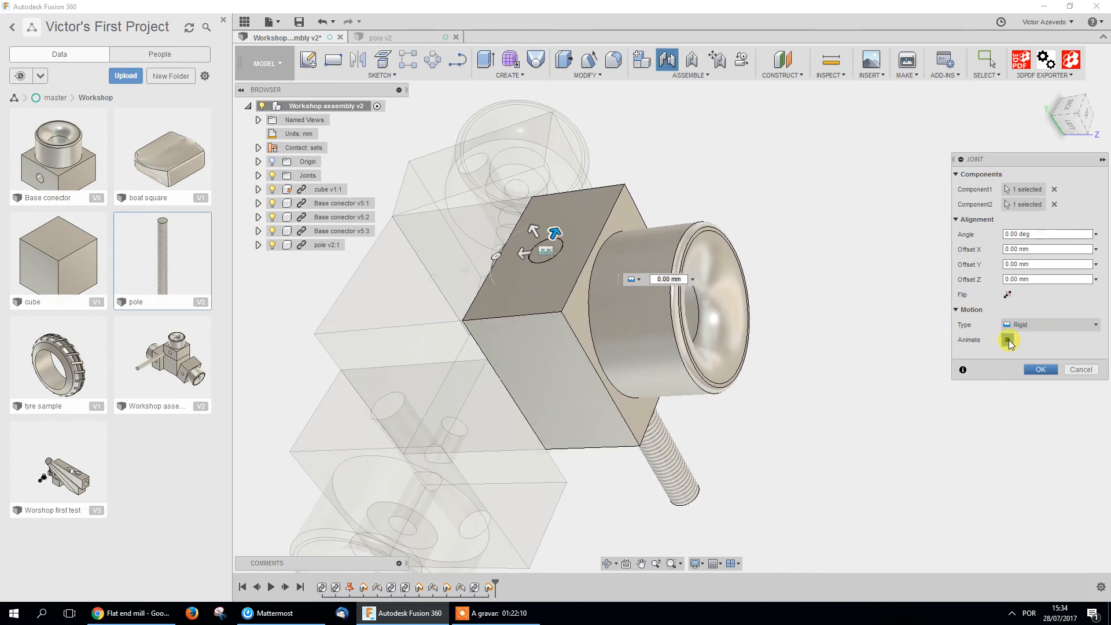
pyautogui.click(1012, 325)
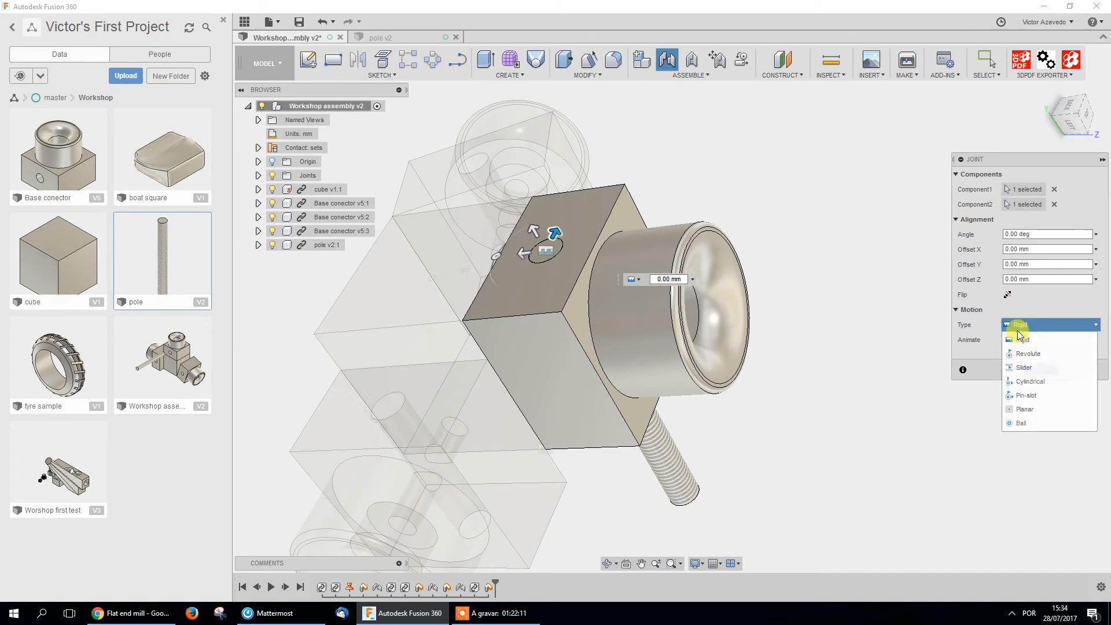
pyautogui.click(1040, 371)
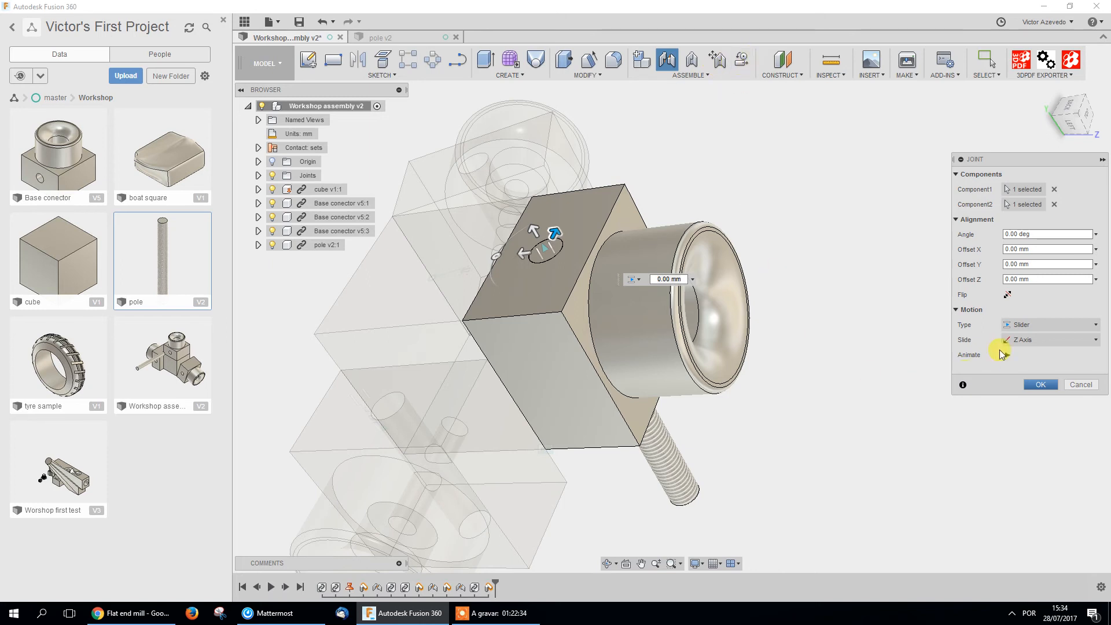
# Set the pole joint's motion type to Revolute about the Z axis and create the joint
pyautogui.click(1041, 327)
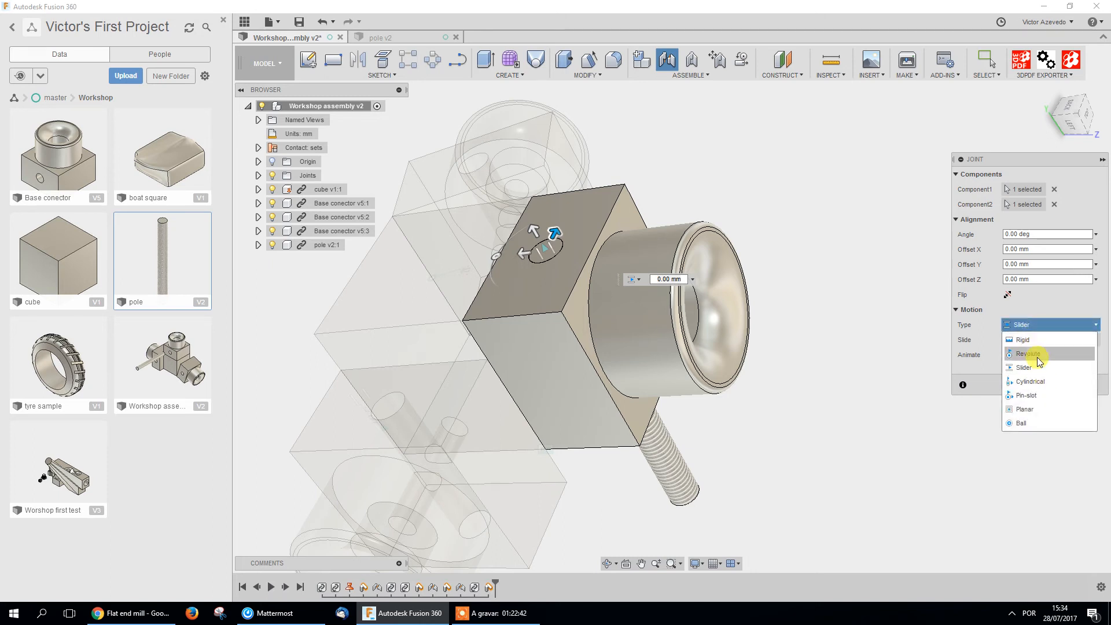
pyautogui.click(1035, 354)
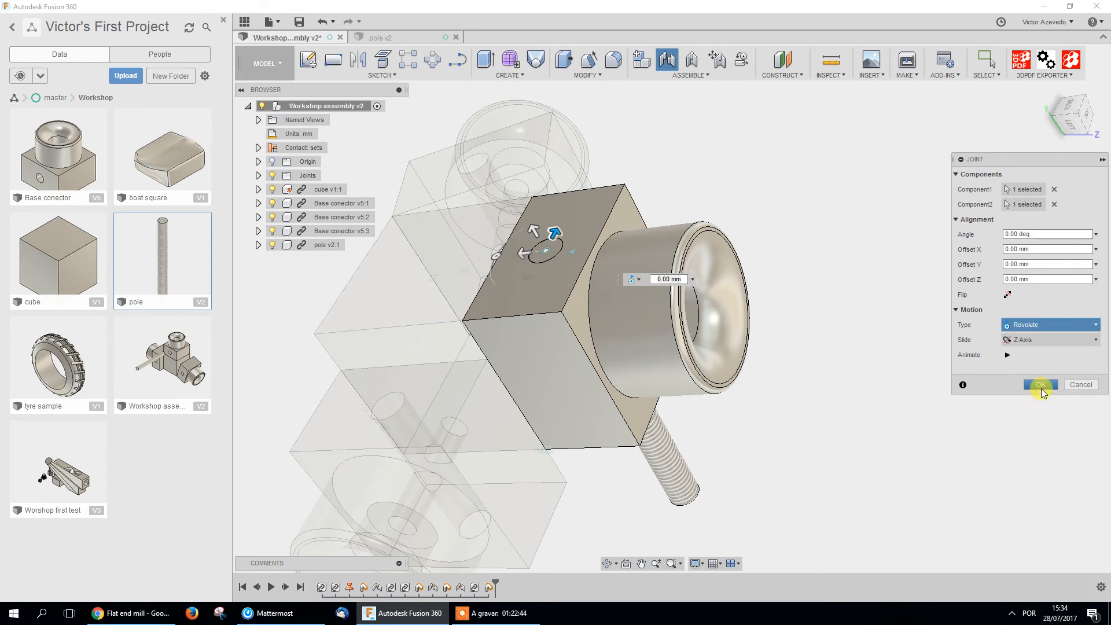
pyautogui.click(1041, 386)
# Test the pole's rotation in the Base conector hole and examine how its thread enters the block
pyautogui.moveTo(682, 476)
pyautogui.mouseDown()
pyautogui.moveTo(706, 432)
pyautogui.moveTo(698, 470)
pyautogui.moveTo(734, 484)
pyautogui.mouseUp()
pyautogui.keyDown('shift'); pyautogui.moveTo(735, 487); pyautogui.dragTo(720, 448, button='middle'); pyautogui.keyUp('shift')
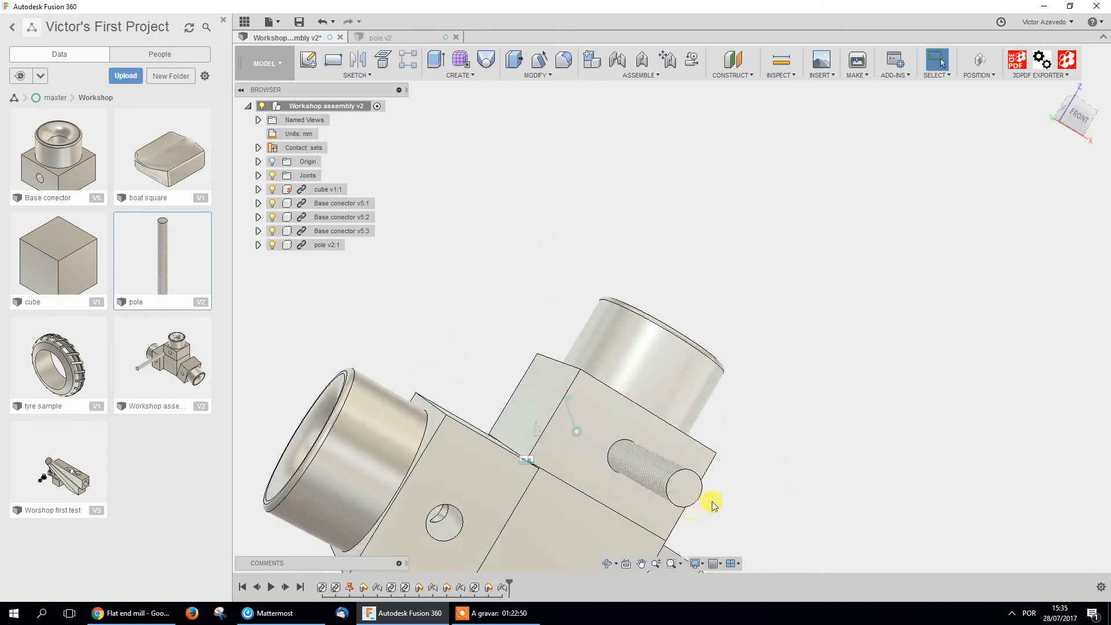
pyautogui.scroll(5, 649, 477)
pyautogui.scroll(3, 649, 477)
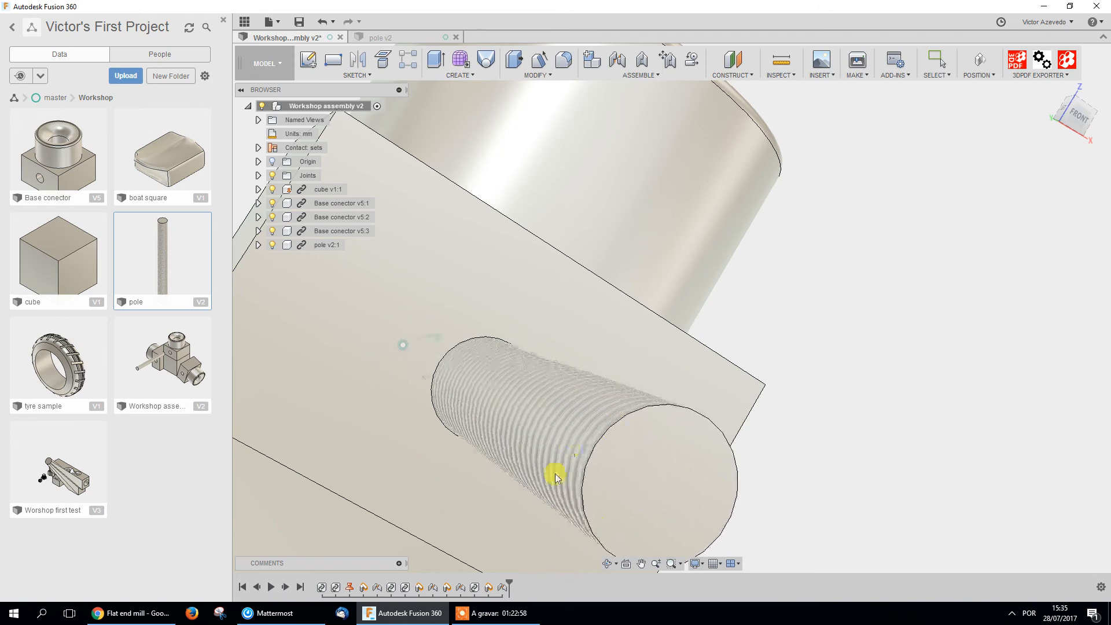
pyautogui.scroll(-5, 532, 425)
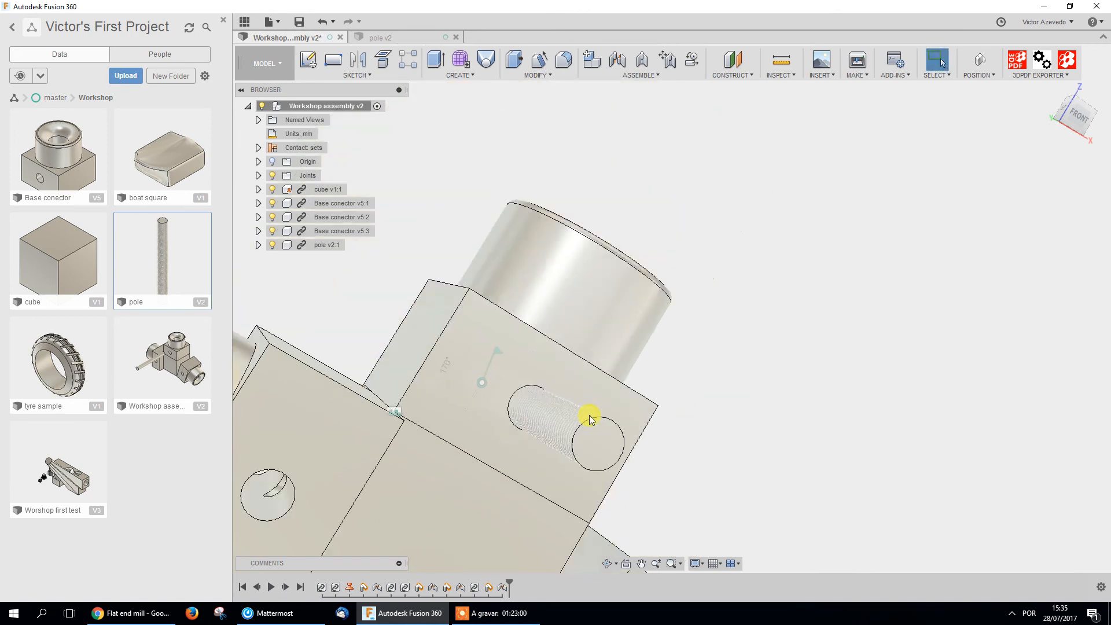
pyautogui.scroll(-2, 778, 410)
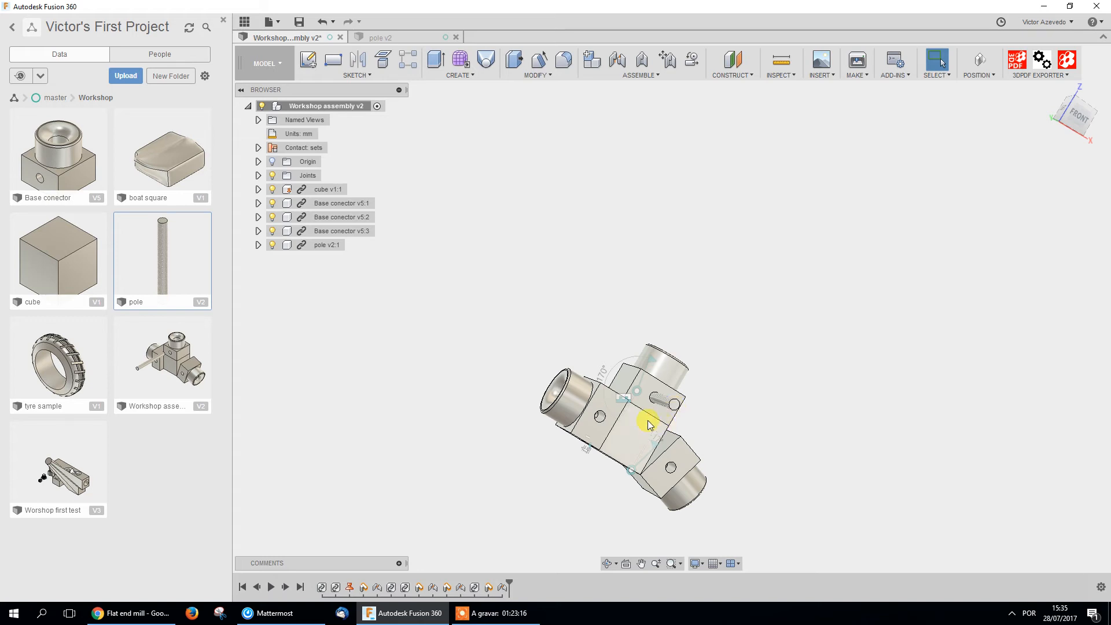
# Examine the clearance between the pole and the edge of the Base conector hole from the back of the assembly
pyautogui.scroll(6, 647, 399)
pyautogui.keyDown('shift'); pyautogui.moveTo(649, 382); pyautogui.dragTo(788, 461, button='middle'); pyautogui.keyUp('shift')
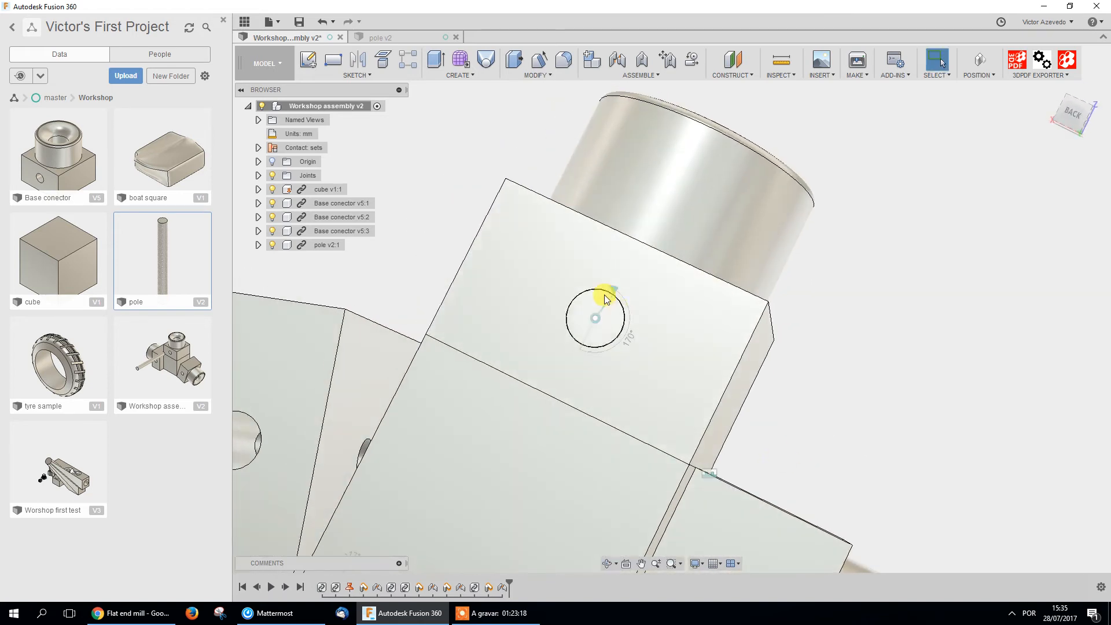
pyautogui.scroll(5, 602, 301)
pyautogui.keyDown('shift'); pyautogui.moveTo(593, 365); pyautogui.dragTo(652, 304, button='middle'); pyautogui.keyUp('shift')
pyautogui.scroll(5, 716, 331)
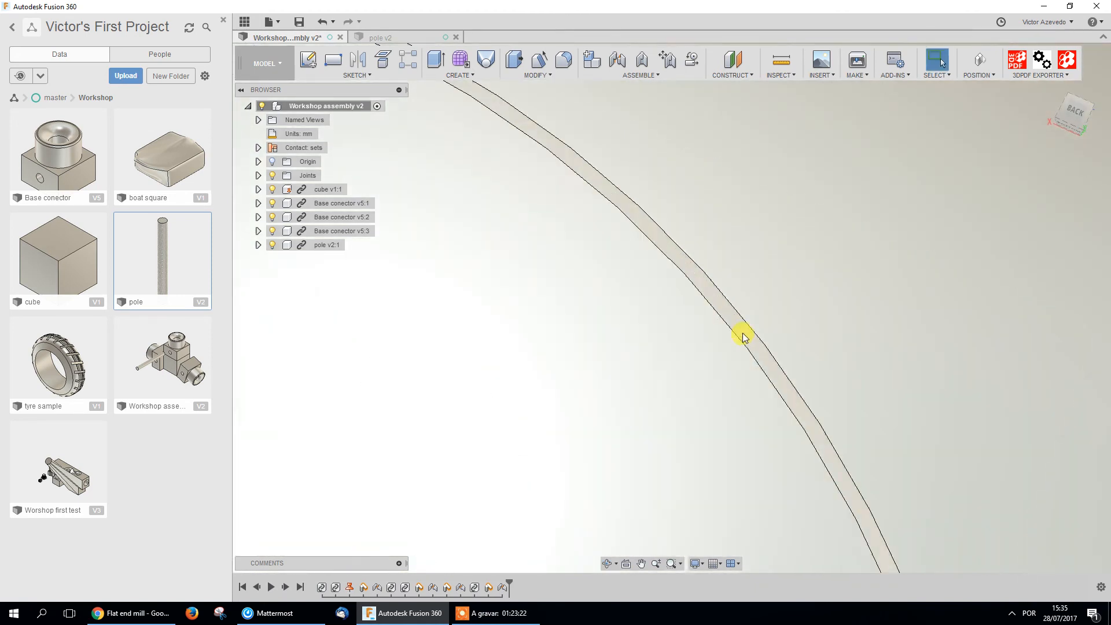
pyautogui.click(1072, 107)
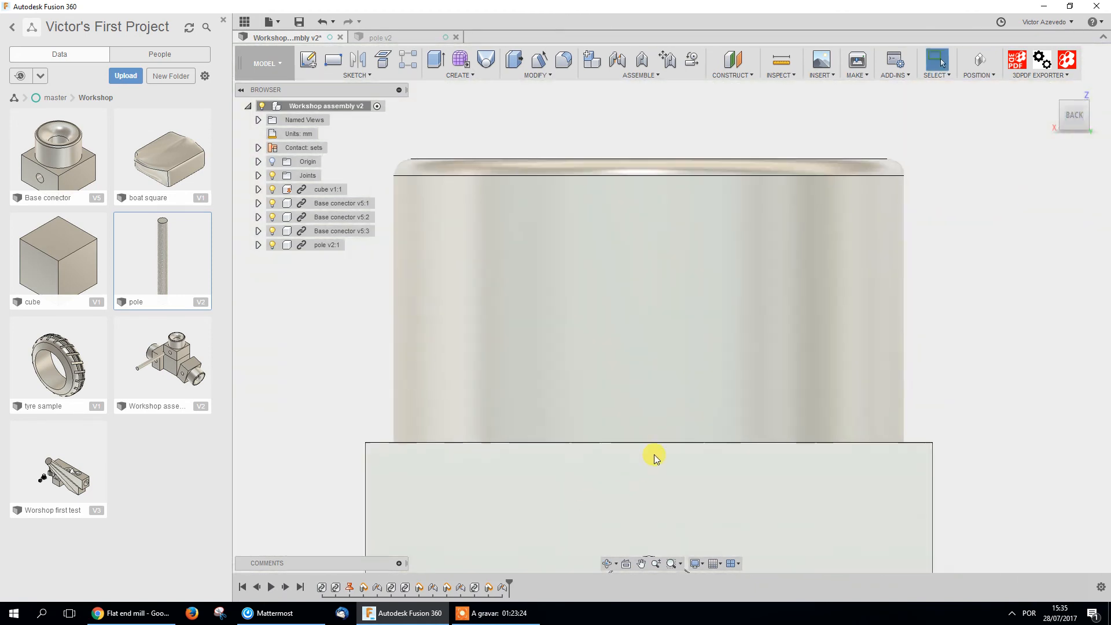
pyautogui.scroll(10, 640, 372)
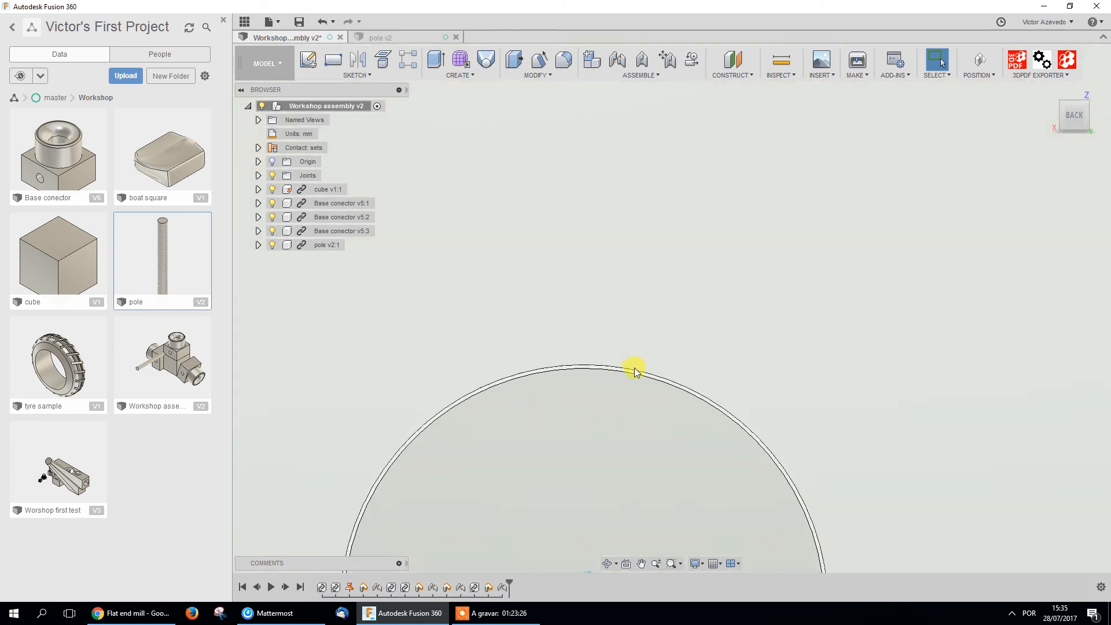
# Inspect the narrow gap around the pole's rim at close range from an angled view, and return to the whole assembly
pyautogui.scroll(4, 597, 375)
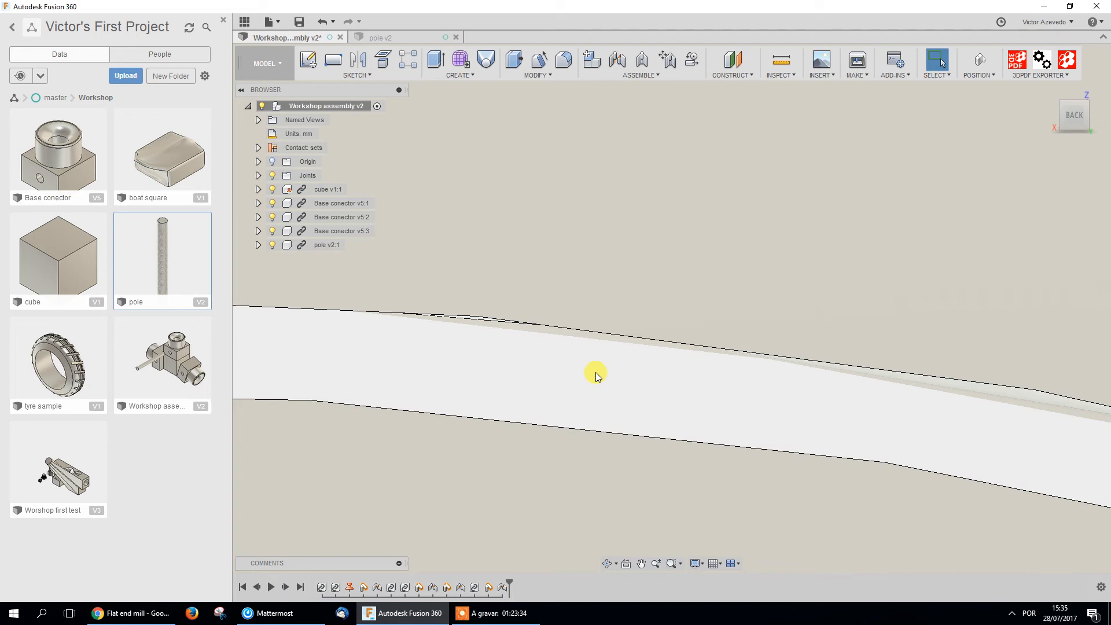
pyautogui.scroll(-5, 595, 372)
pyautogui.scroll(-5, 671, 428)
pyautogui.moveTo(711, 433); pyautogui.dragTo(684, 365, button='middle')
pyautogui.keyDown('shift'); pyautogui.moveTo(782, 461); pyautogui.dragTo(768, 480, button='middle'); pyautogui.keyUp('shift')
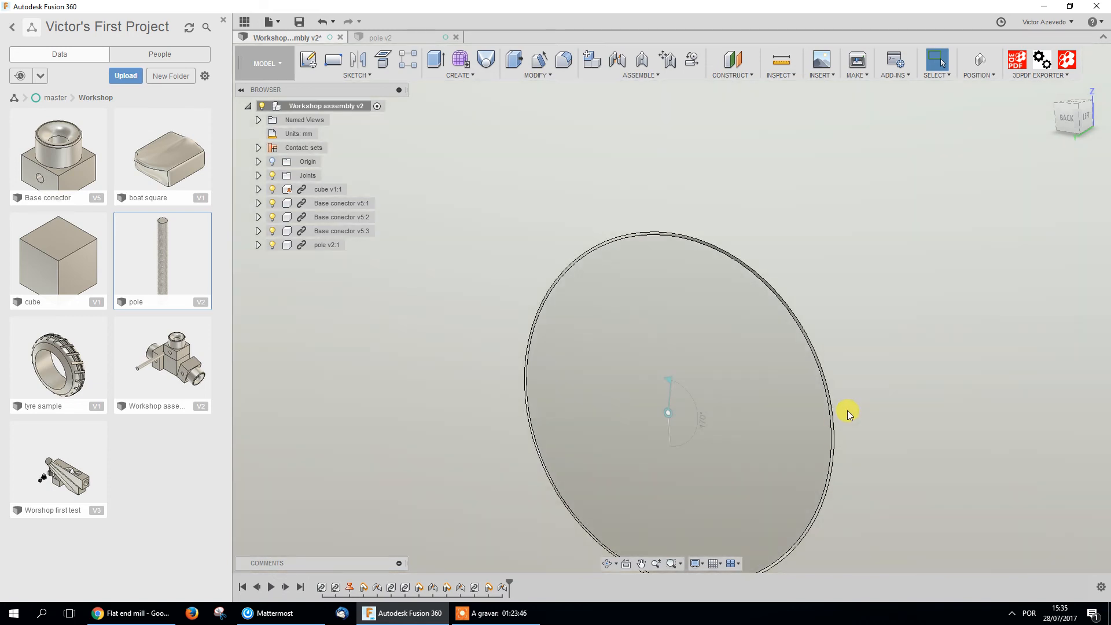
pyautogui.scroll(-5, 554, 383)
pyautogui.scroll(6, 540, 392)
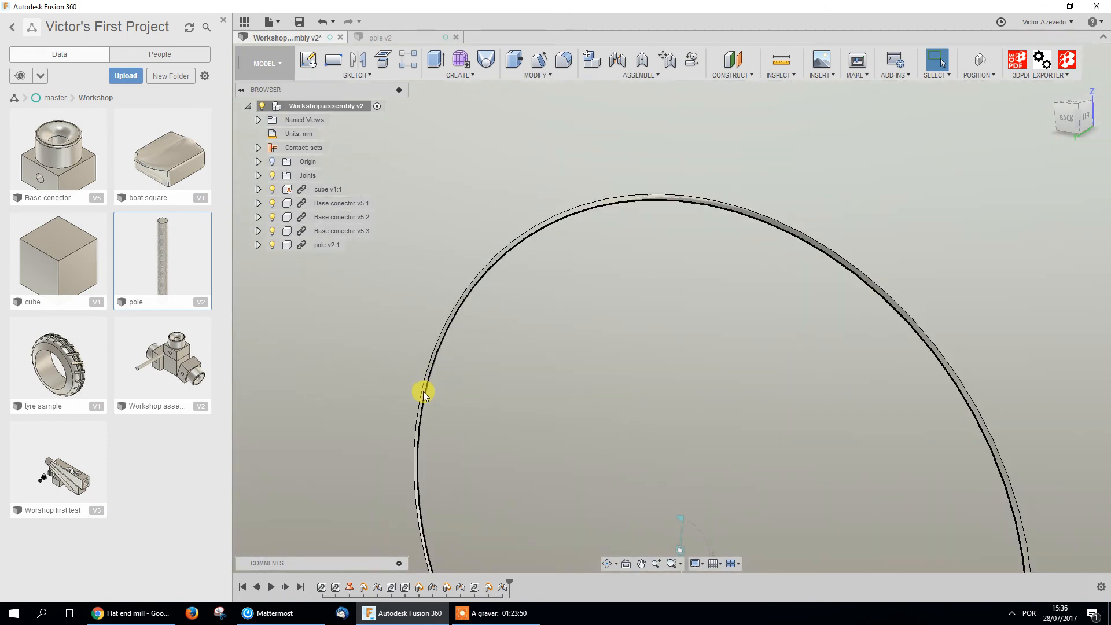
pyautogui.scroll(-2, 652, 395)
pyautogui.scroll(-8, 651, 394)
pyautogui.scroll(-1, 994, 385)
pyautogui.keyDown('shift'); pyautogui.moveTo(997, 386); pyautogui.dragTo(875, 463, button='middle'); pyautogui.keyUp('shift')
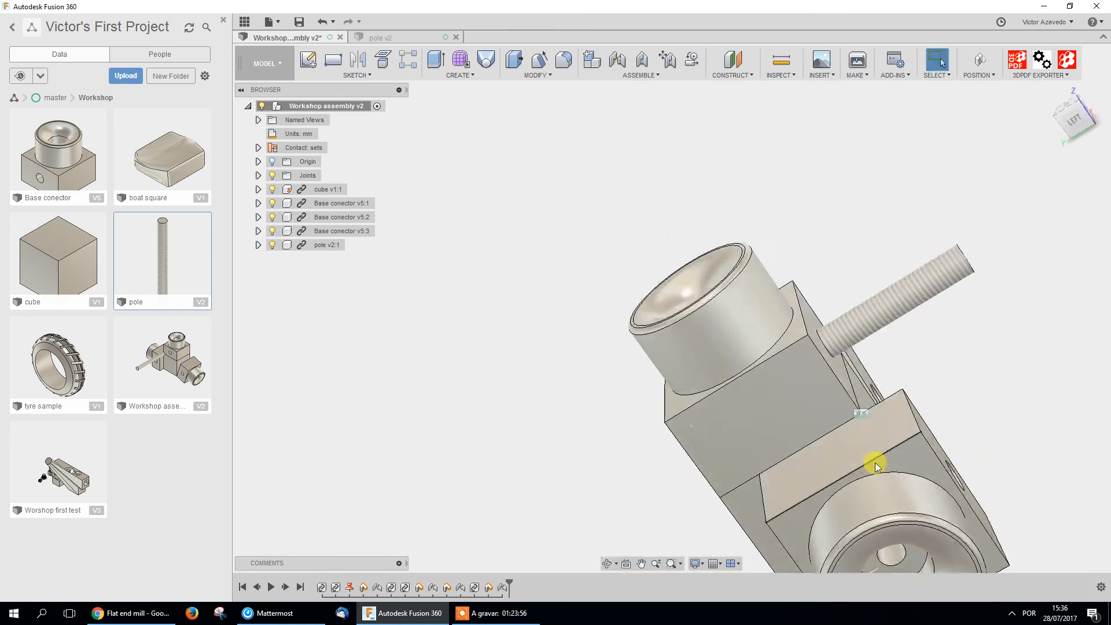
pyautogui.scroll(-5, 875, 463)
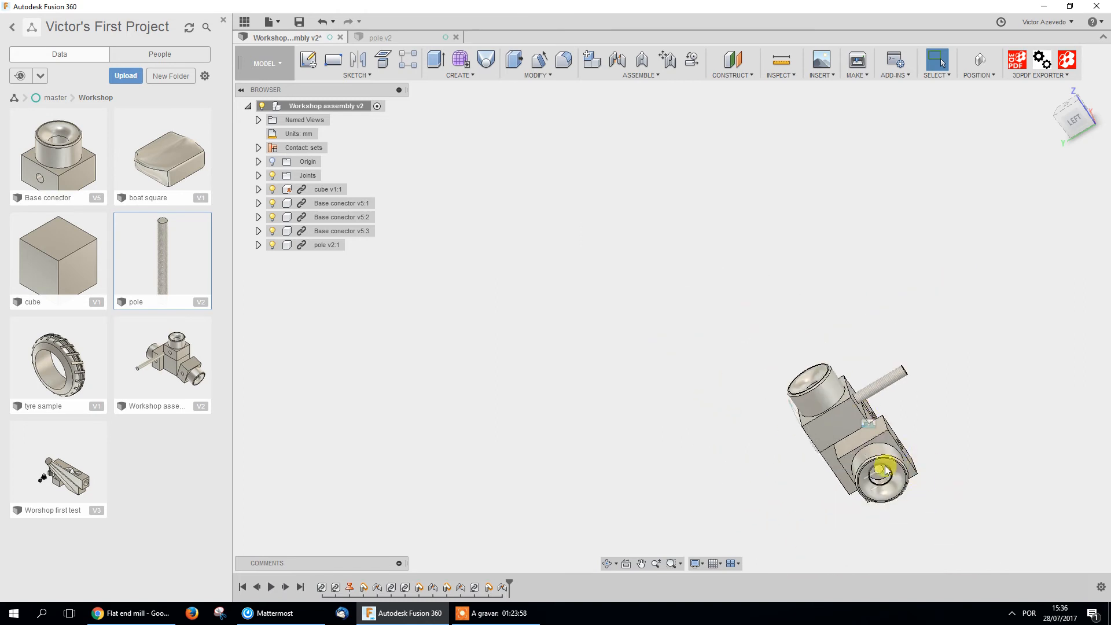
# Slide the lower Base conector slightly along the cube and swing the hinged Base conector flush against the cube's face
pyautogui.keyDown('shift'); pyautogui.moveTo(873, 489); pyautogui.dragTo(843, 484, button='middle'); pyautogui.keyUp('shift')
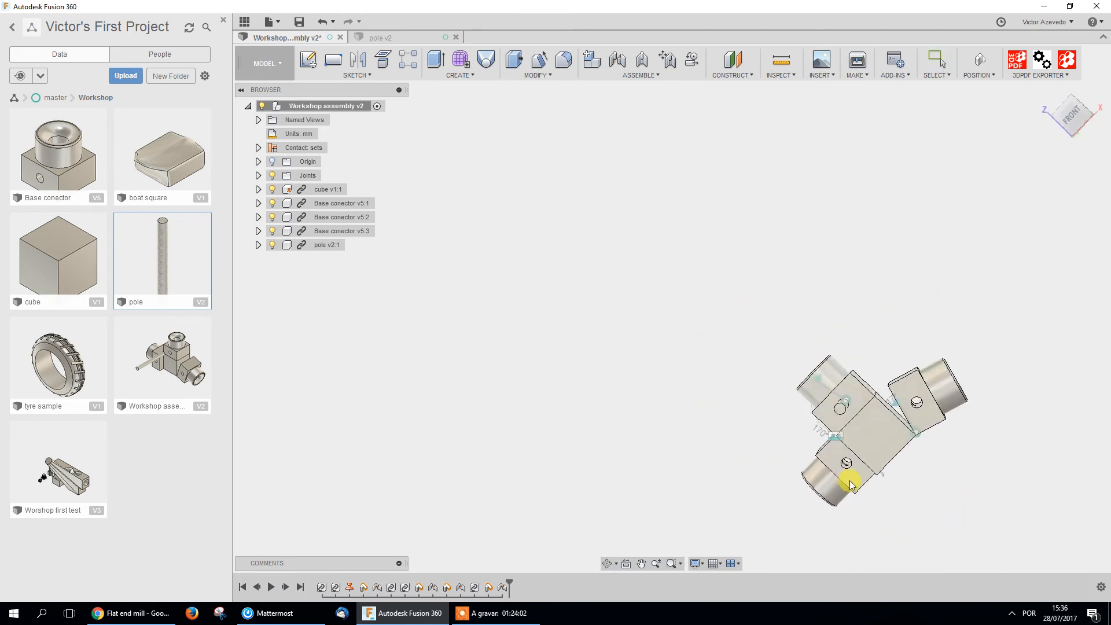
pyautogui.moveTo(850, 489); pyautogui.dragTo(853, 499)
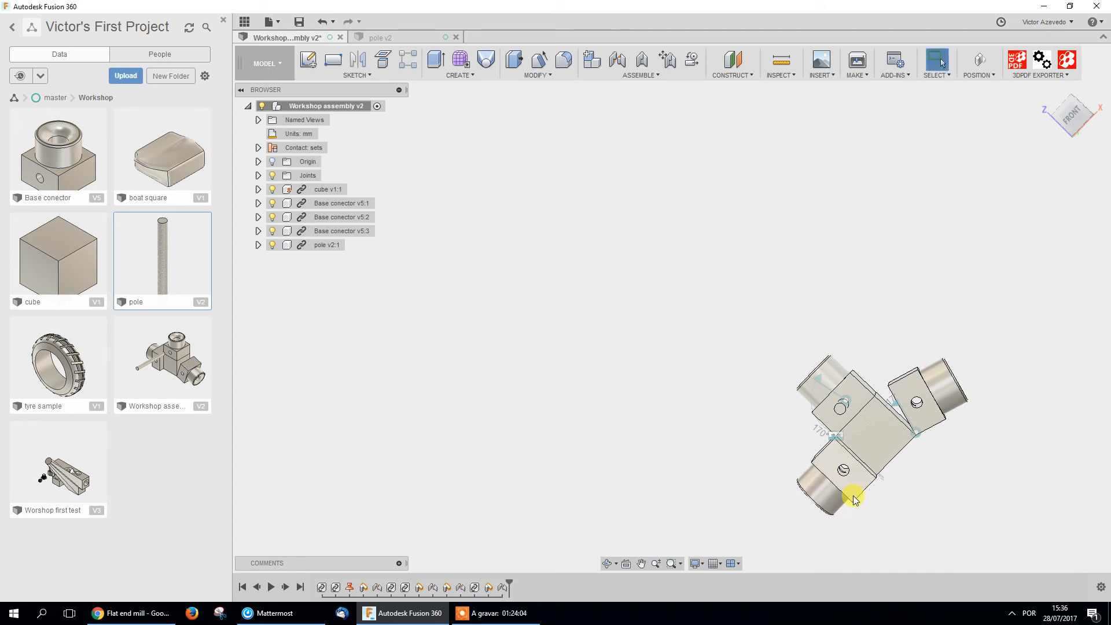
pyautogui.moveTo(935, 396); pyautogui.dragTo(955, 355)
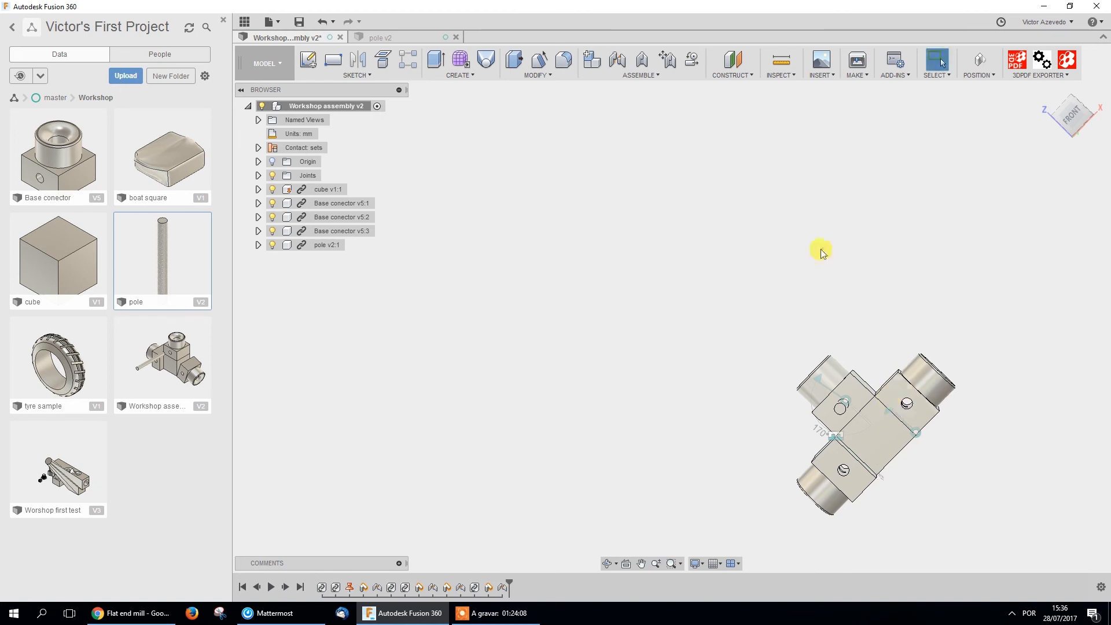
pyautogui.click(744, 75)
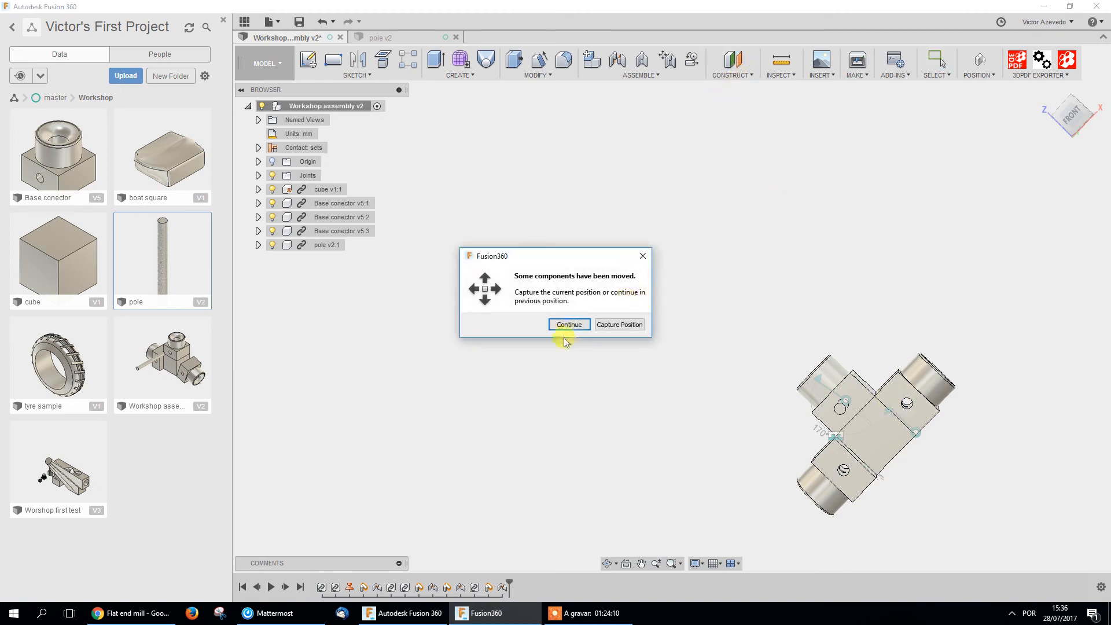
pyautogui.click(641, 256)
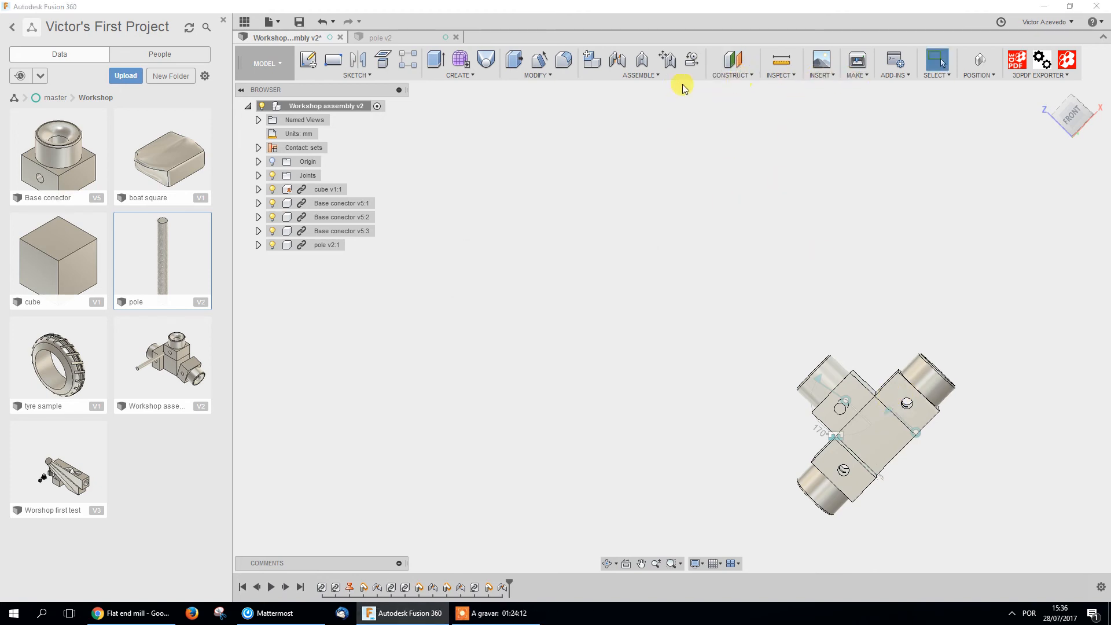
pyautogui.click(651, 78)
# Swing the hinged Base conector away from the cube to about 52°, checking its hinge movement from several angles
pyautogui.moveTo(898, 384); pyautogui.dragTo(930, 396)
pyautogui.keyDown('shift'); pyautogui.moveTo(783, 325); pyautogui.dragTo(758, 464, button='middle'); pyautogui.keyUp('shift')
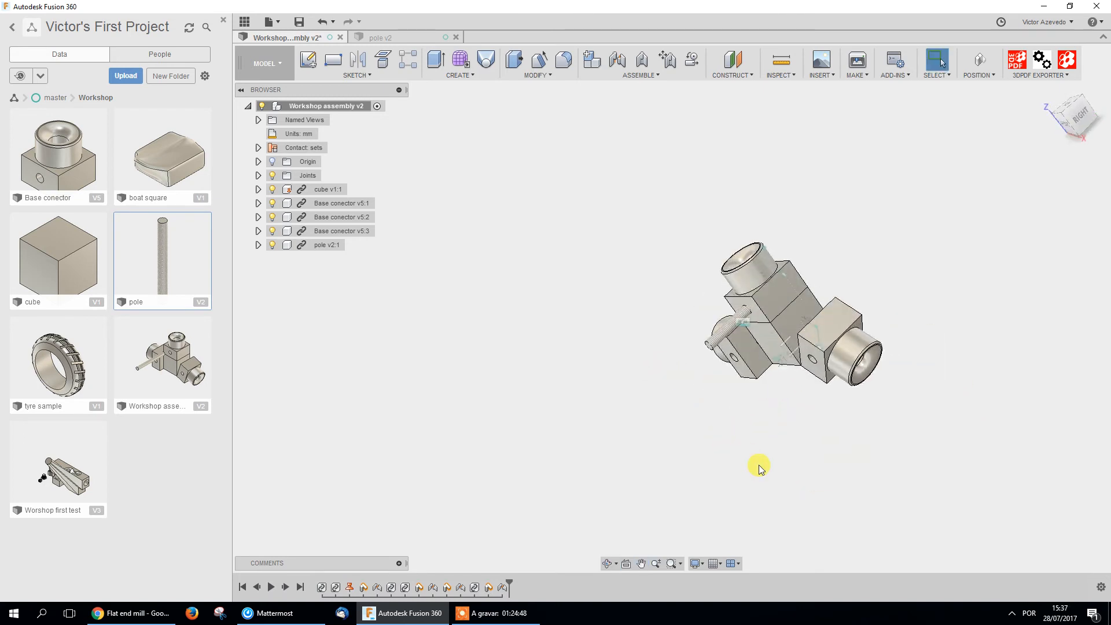
pyautogui.keyDown('shift'); pyautogui.moveTo(774, 439); pyautogui.dragTo(656, 433, button='middle'); pyautogui.keyUp('shift')
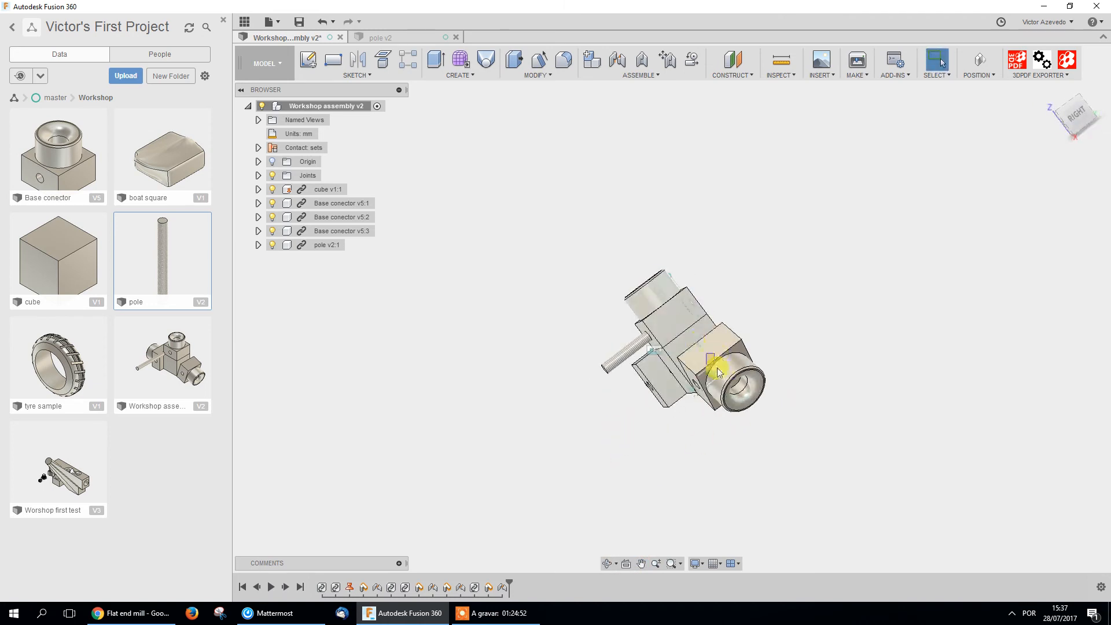
pyautogui.moveTo(743, 373)
pyautogui.mouseDown()
pyautogui.moveTo(761, 396)
pyautogui.moveTo(725, 351)
pyautogui.moveTo(727, 360)
pyautogui.mouseUp()
pyautogui.keyDown('shift'); pyautogui.moveTo(634, 464); pyautogui.dragTo(708, 403, button='middle'); pyautogui.keyUp('shift')
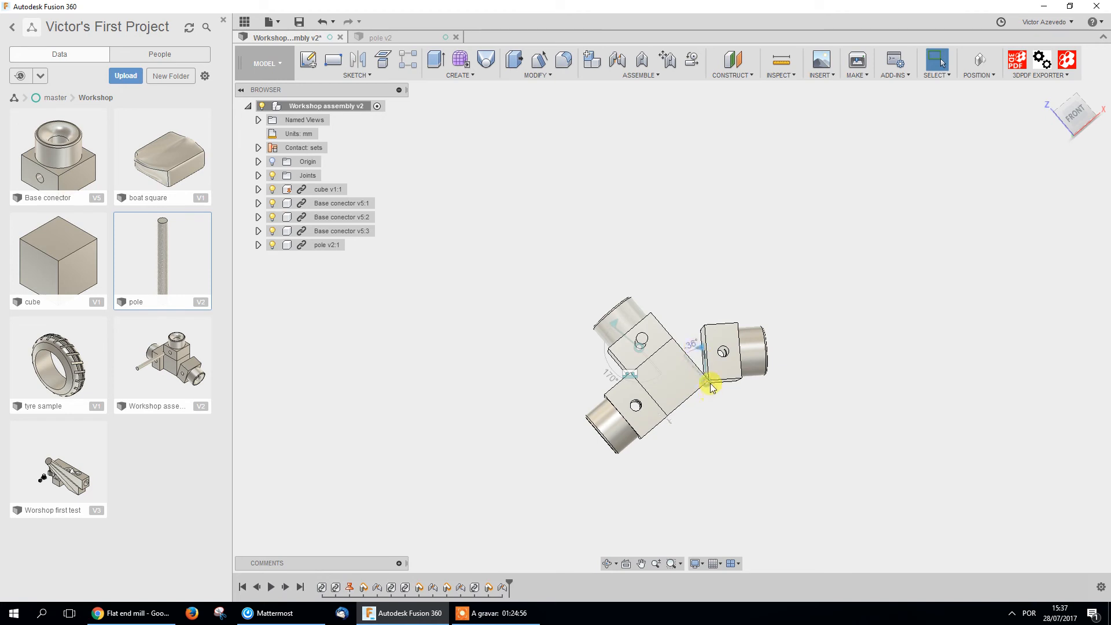
pyautogui.moveTo(719, 347); pyautogui.dragTo(742, 359)
pyautogui.moveTo(655, 405); pyautogui.dragTo(660, 403)
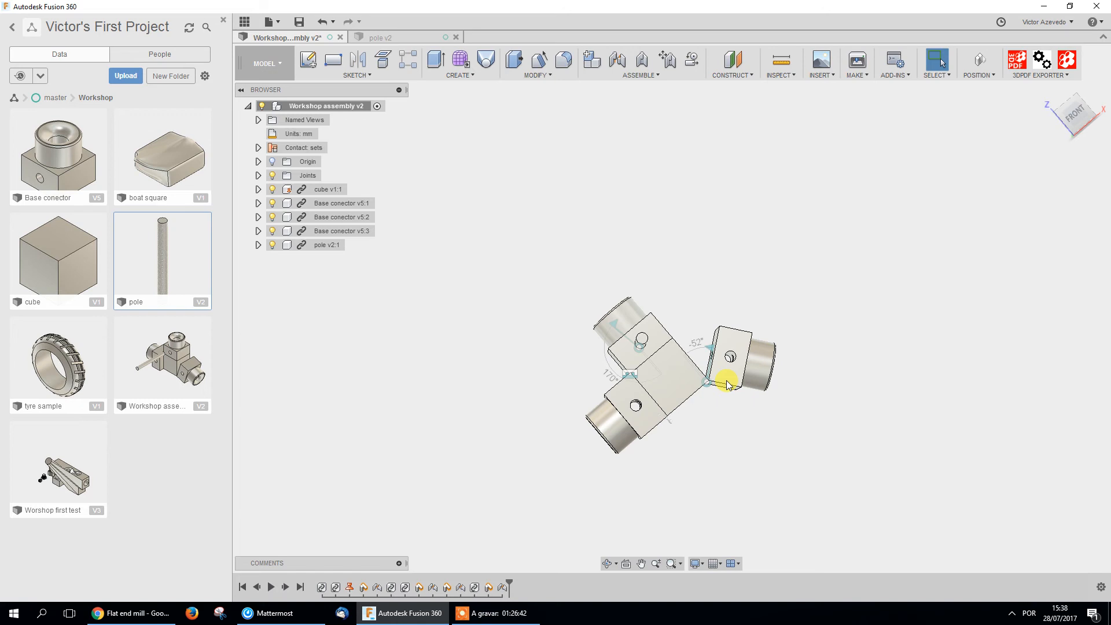
pyautogui.keyDown('shift'); pyautogui.moveTo(672, 436); pyautogui.dragTo(528, 430, button='middle'); pyautogui.keyUp('shift')
pyautogui.moveTo(561, 424); pyautogui.dragTo(493, 406)
pyautogui.press('Escape')
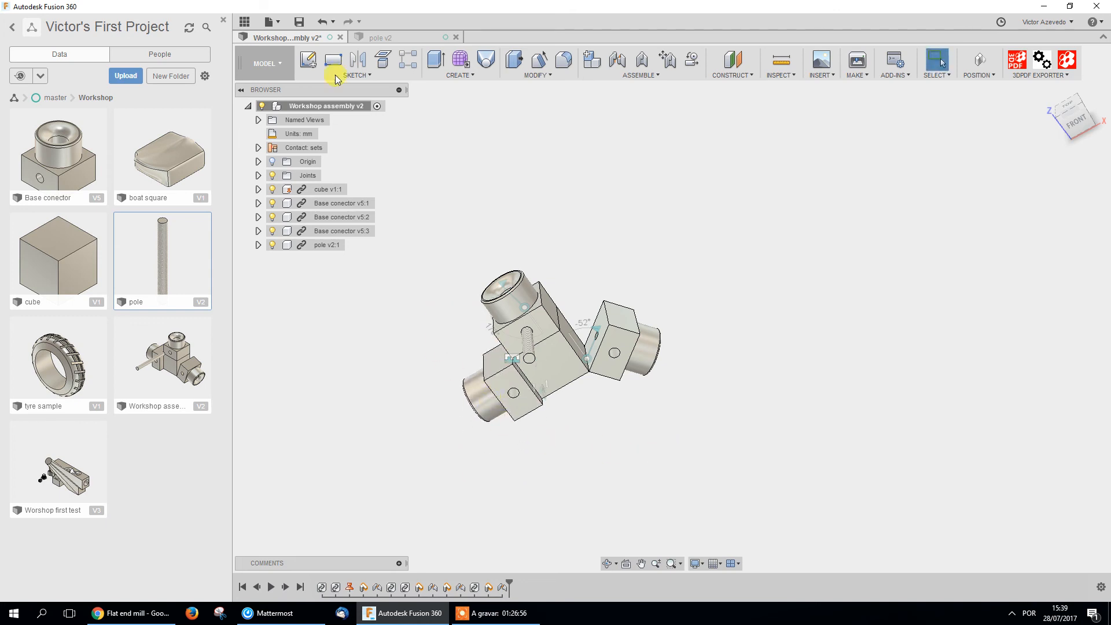
# Save the Workshop assembly with the version description "User Saved" and close the pole design
pyautogui.click(299, 22)
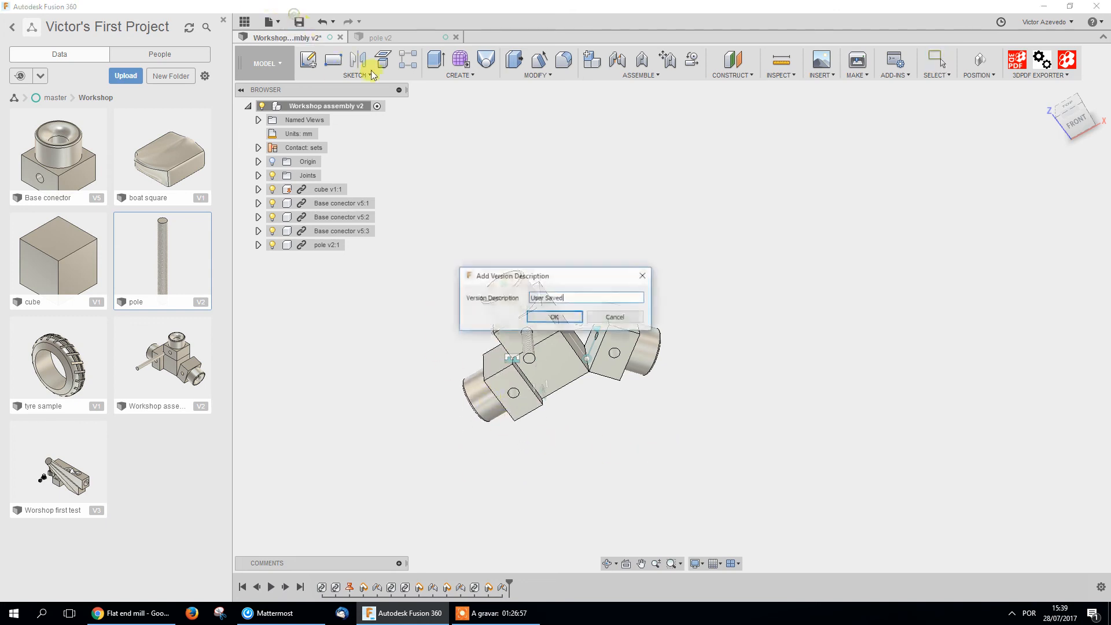
pyautogui.click(554, 317)
pyautogui.click(384, 37)
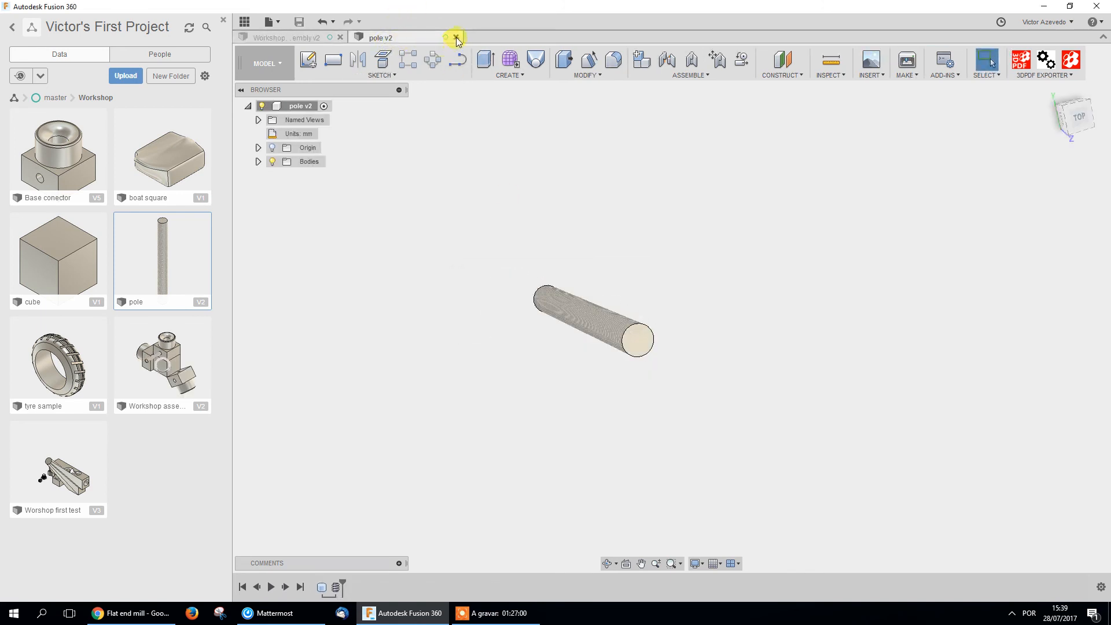
pyautogui.click(456, 37)
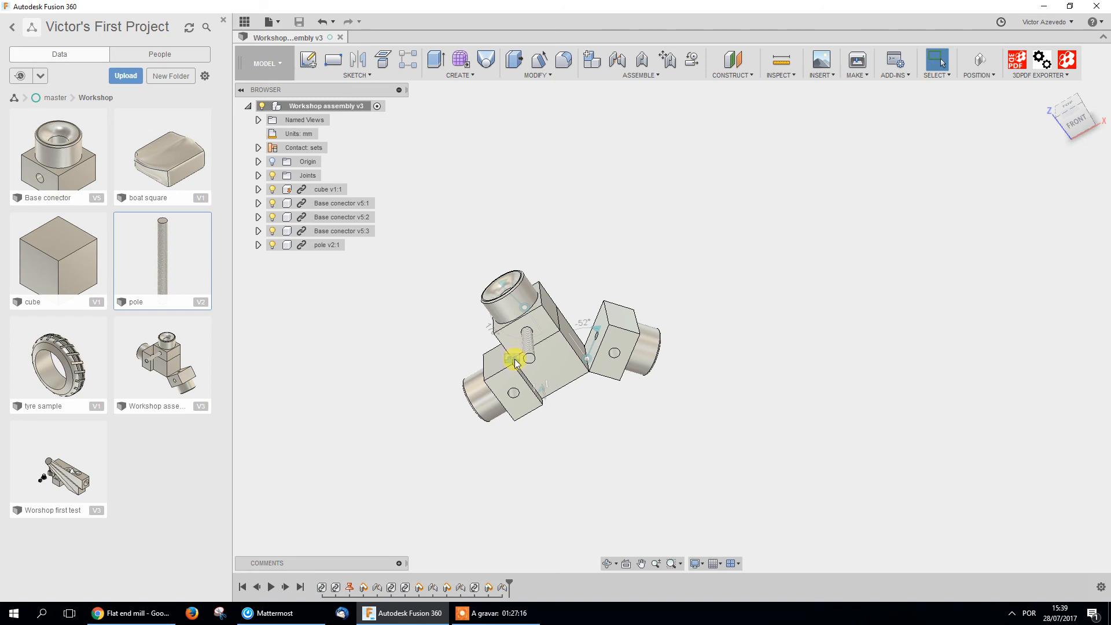
# Examine the hinged conector's revolute joint, the other conector's slider joint and the last revolute joint by selecting each one
pyautogui.keyDown('shift'); pyautogui.moveTo(532, 329); pyautogui.dragTo(522, 342, button='middle'); pyautogui.keyUp('shift')
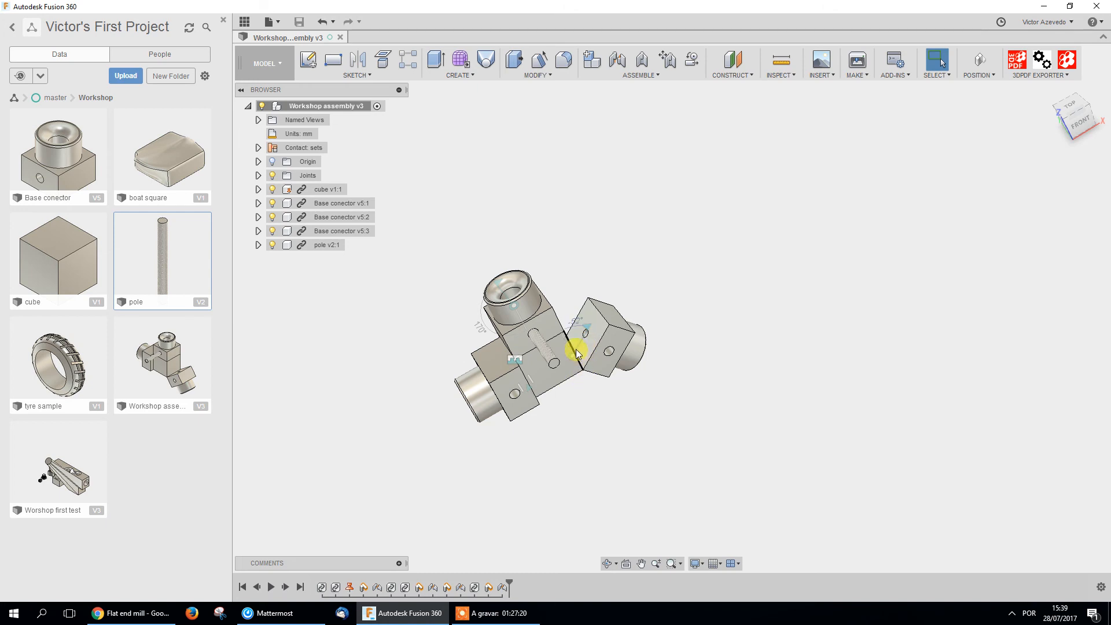
pyautogui.click(588, 331)
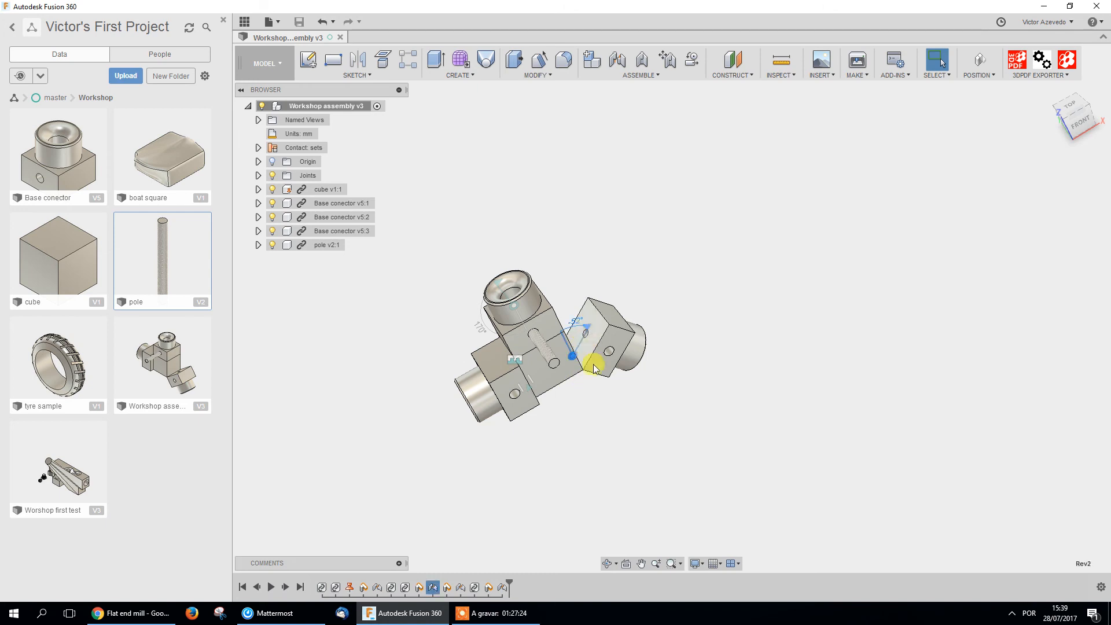
pyautogui.scroll(5, 533, 405)
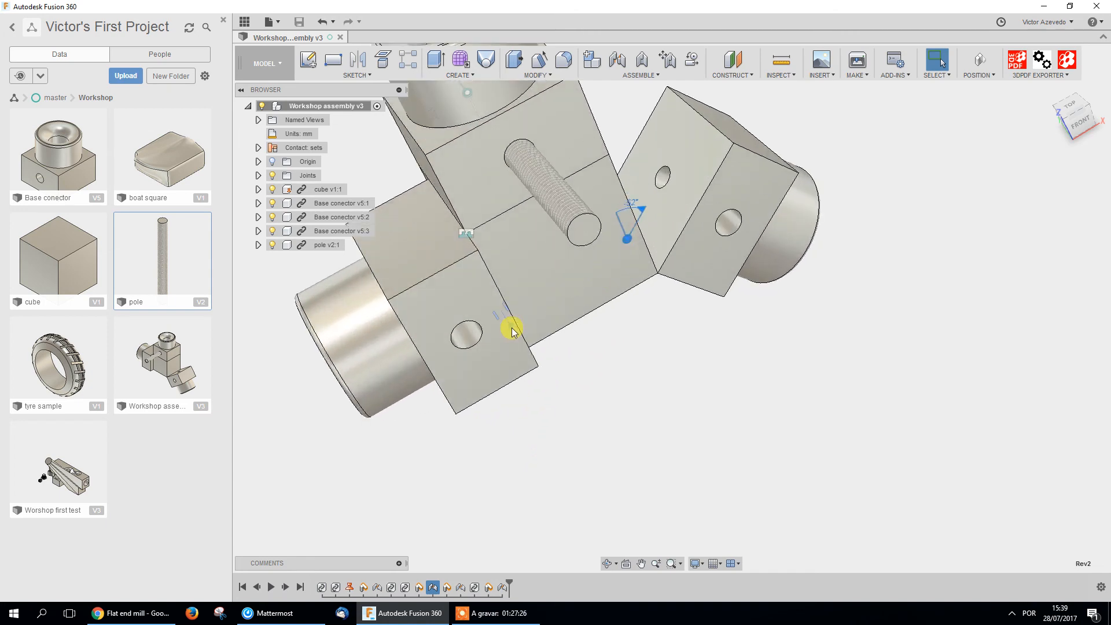
pyautogui.click(510, 328)
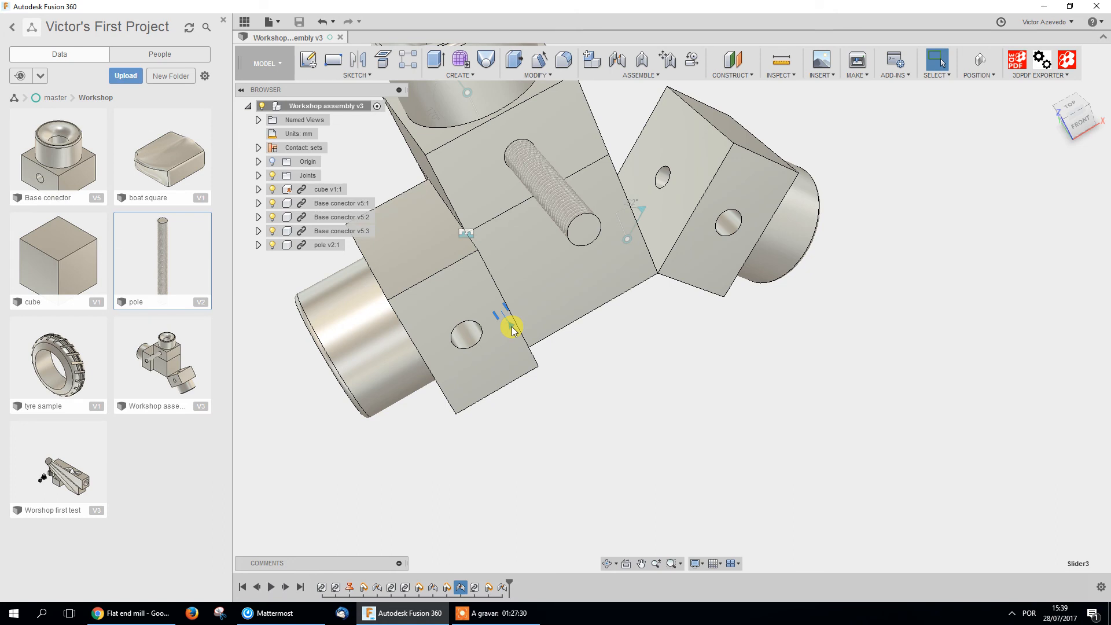
pyautogui.click(639, 214)
pyautogui.click(503, 587)
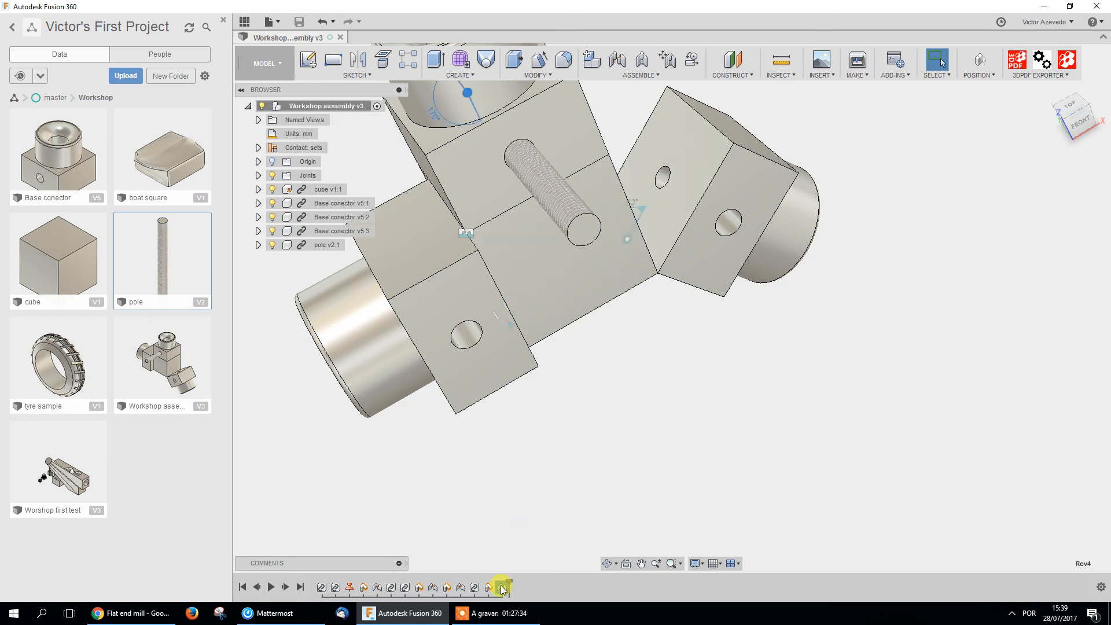
pyautogui.scroll(-4, 526, 417)
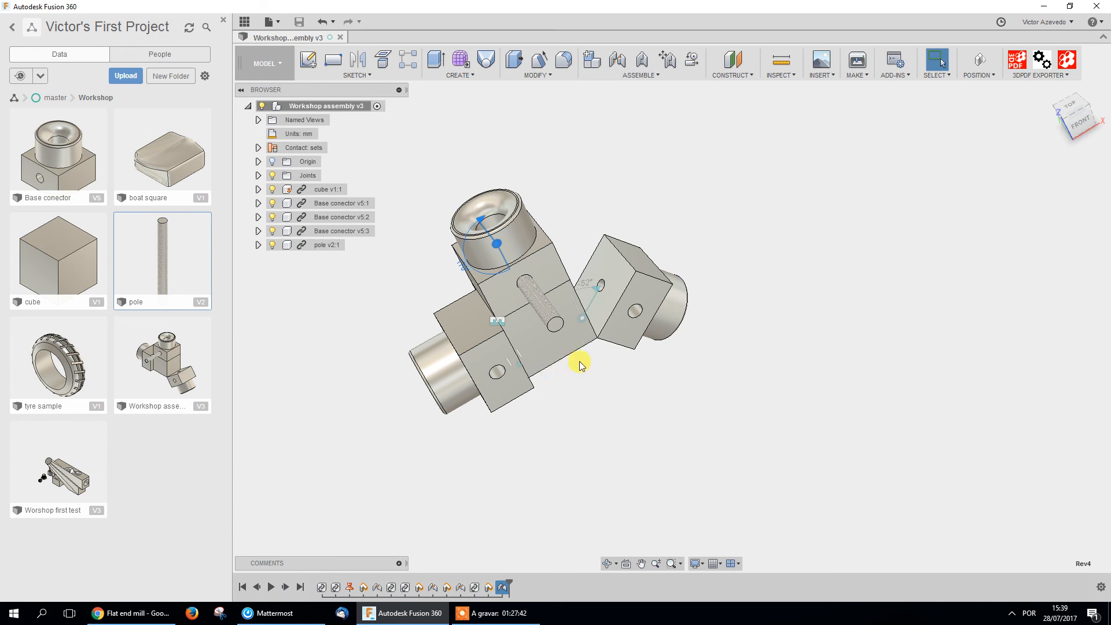
pyautogui.click(656, 443)
# Test the sliding movement of the lower Base conector along the cube's face
pyautogui.keyDown('shift'); pyautogui.moveTo(581, 393); pyautogui.dragTo(685, 426, button='middle'); pyautogui.keyUp('shift')
pyautogui.moveTo(495, 354); pyautogui.dragTo(484, 431)
pyautogui.keyDown('shift'); pyautogui.moveTo(664, 383); pyautogui.dragTo(618, 397, button='middle'); pyautogui.keyUp('shift')
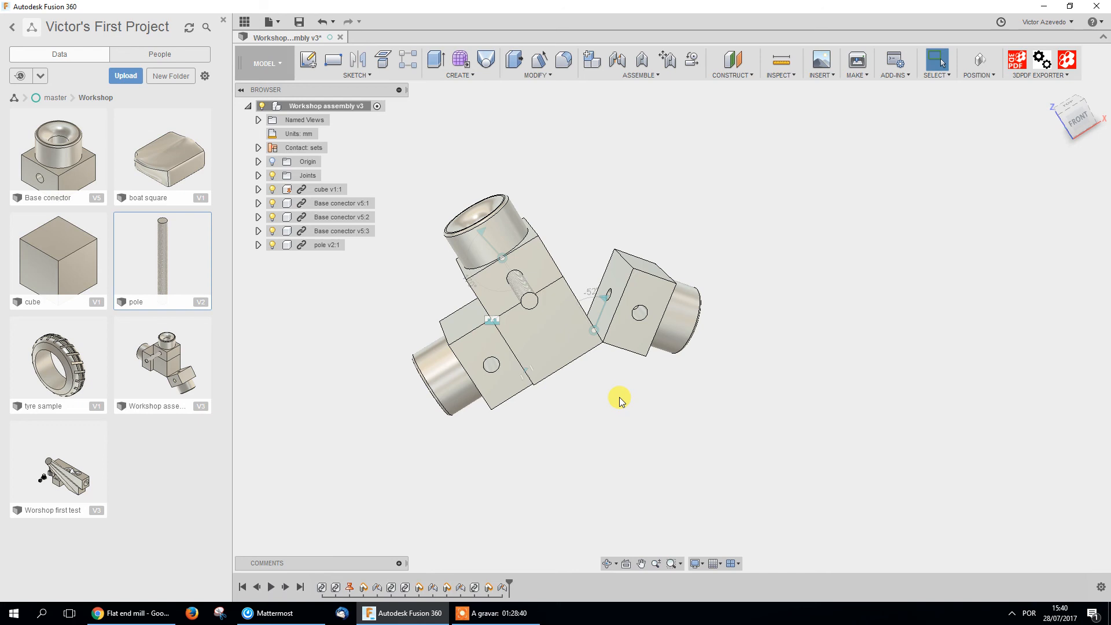
# Save the Workshop assembly as a new version with the repositioned components
pyautogui.click(267, 66)
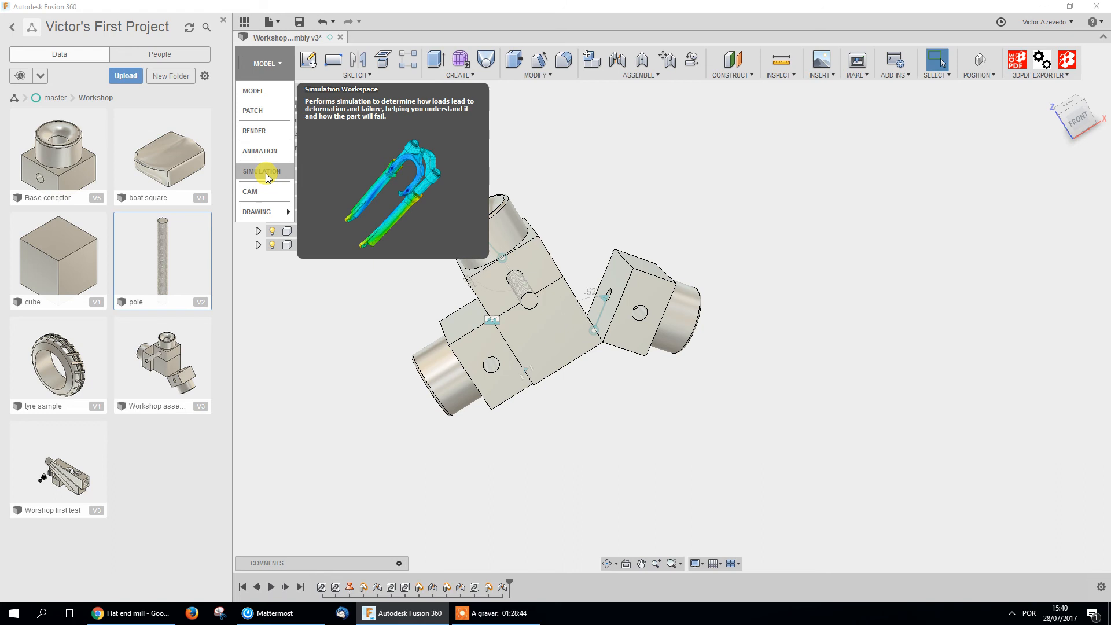
pyautogui.click(324, 461)
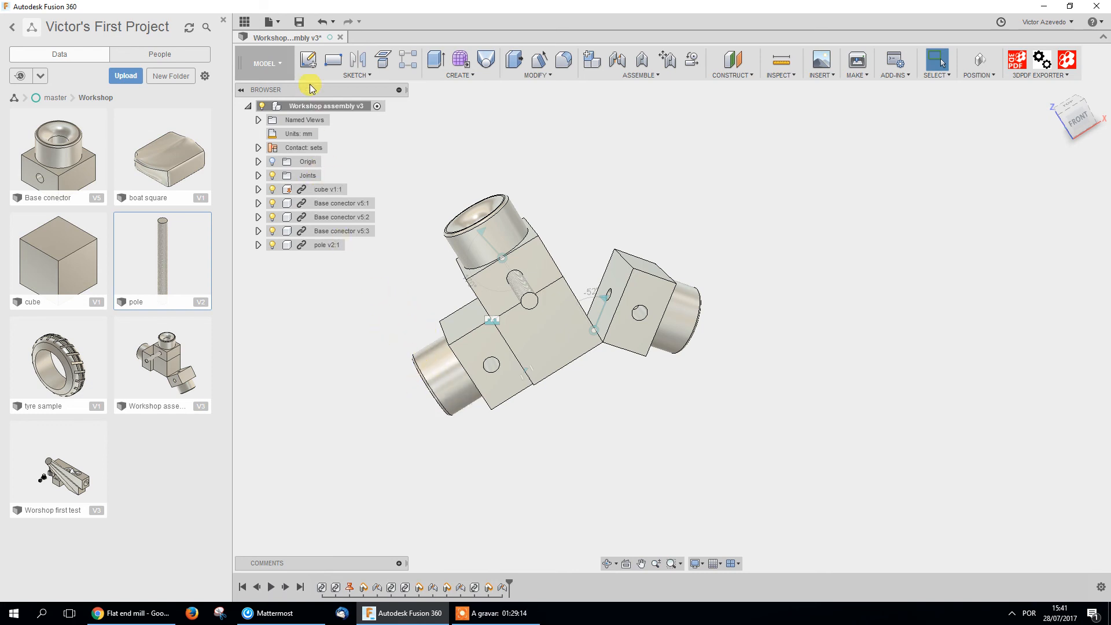
pyautogui.click(299, 22)
pyautogui.click(562, 316)
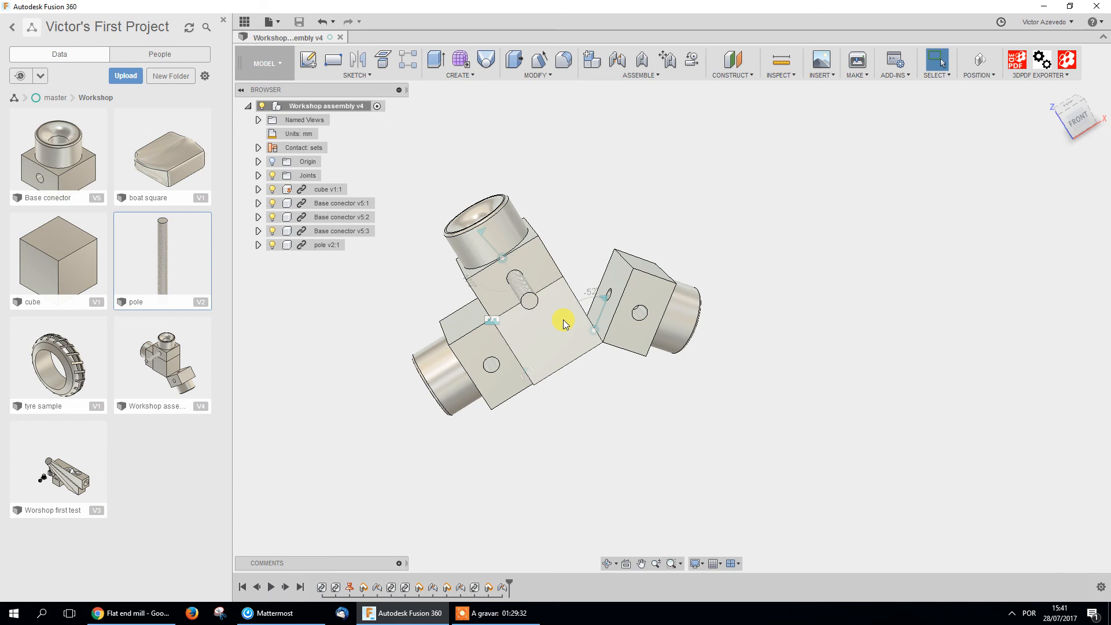
# Close the Workshop assembly and open the Base conector design from the Workshop folder
pyautogui.click(341, 37)
pyautogui.doubleClick(58, 160)
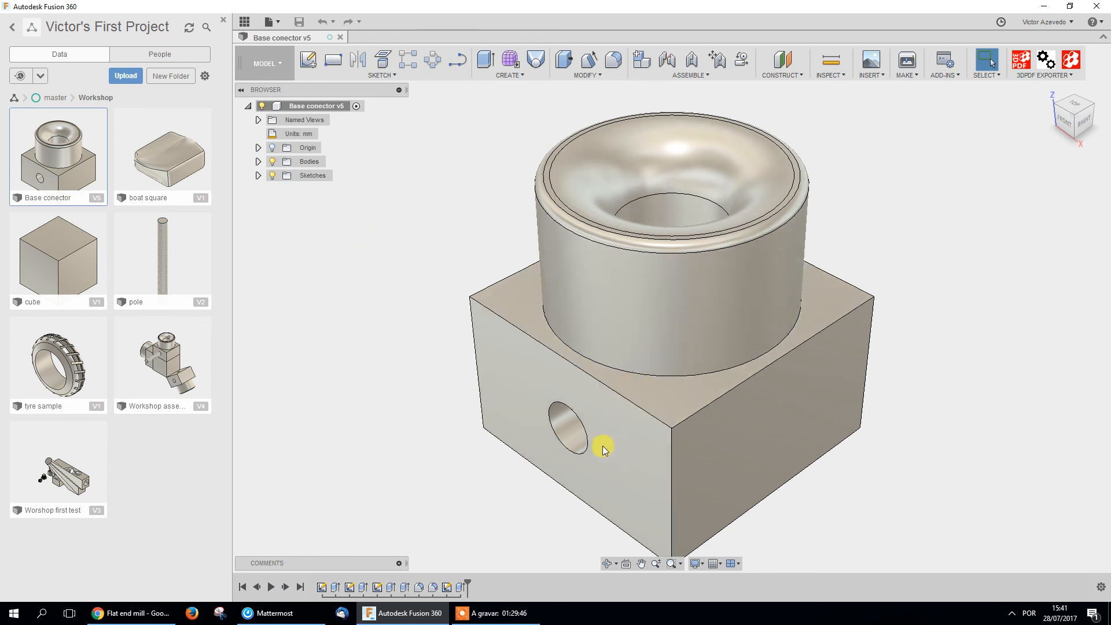
pyautogui.scroll(-3, 429, 427)
pyautogui.scroll(-2, 439, 406)
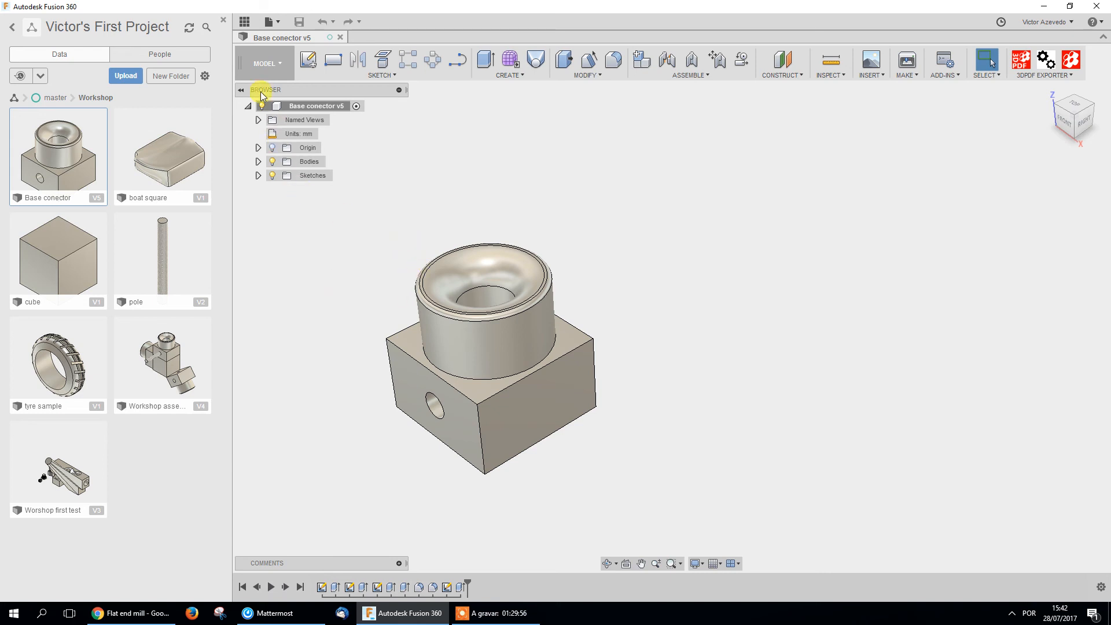
# Look at the CAM workspace for the Base conector and return to the Model workspace
pyautogui.click(264, 71)
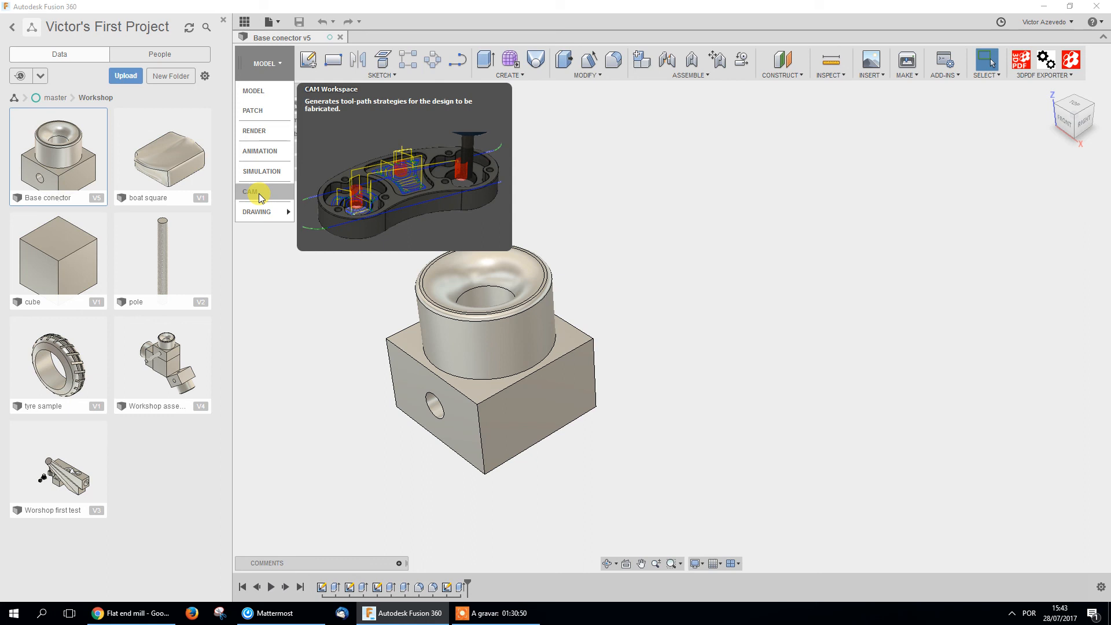
pyautogui.click(258, 193)
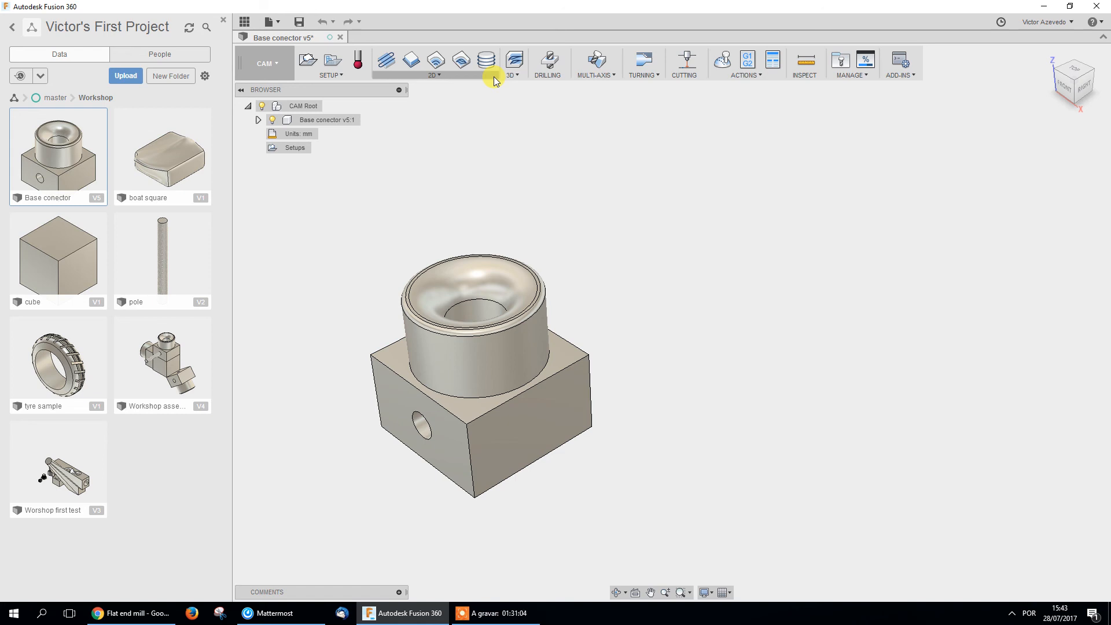
pyautogui.click(266, 65)
pyautogui.click(269, 93)
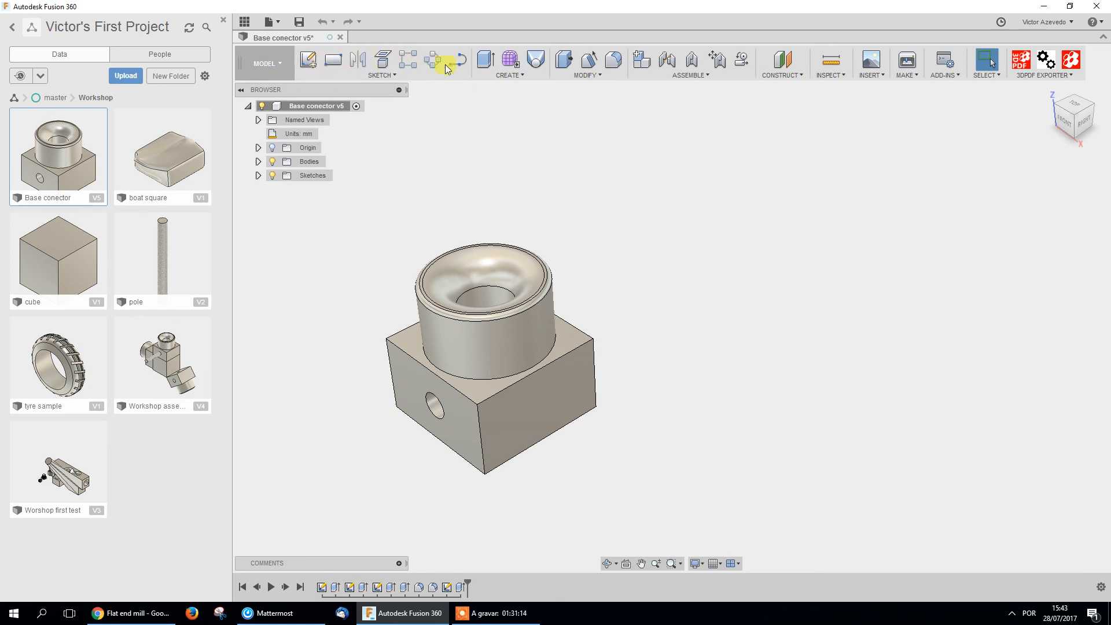
pyautogui.click(487, 77)
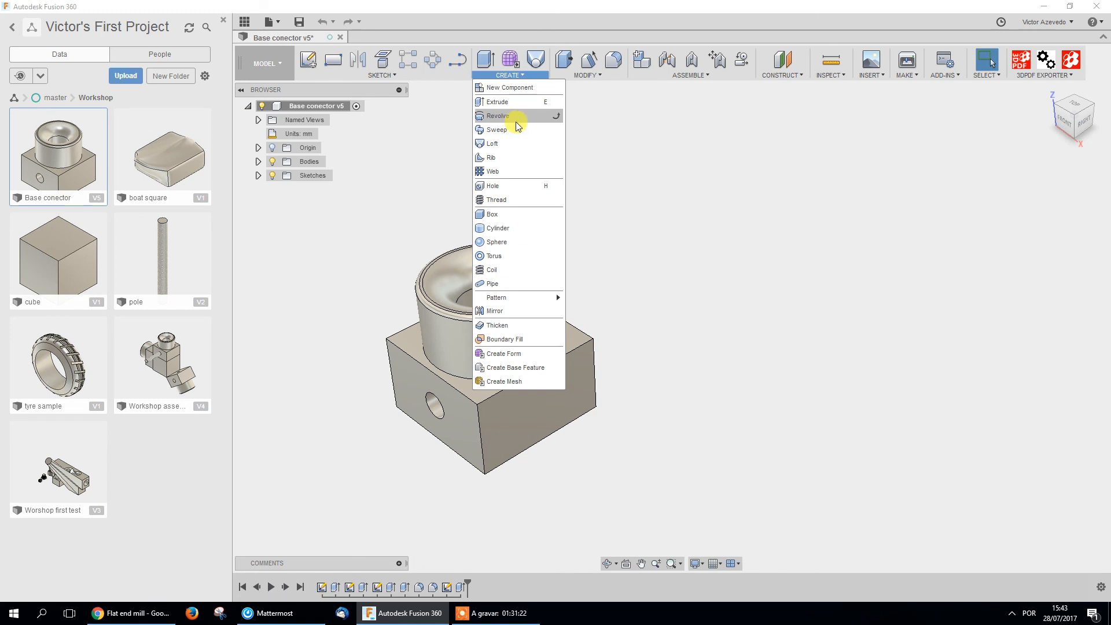
pyautogui.click(585, 75)
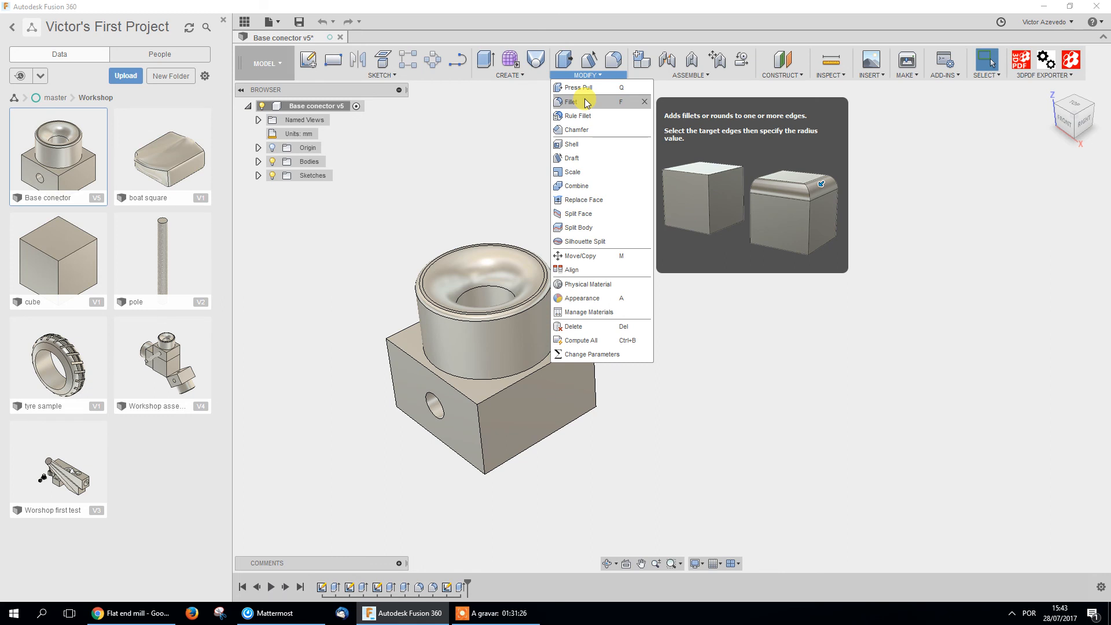
pyautogui.click(697, 75)
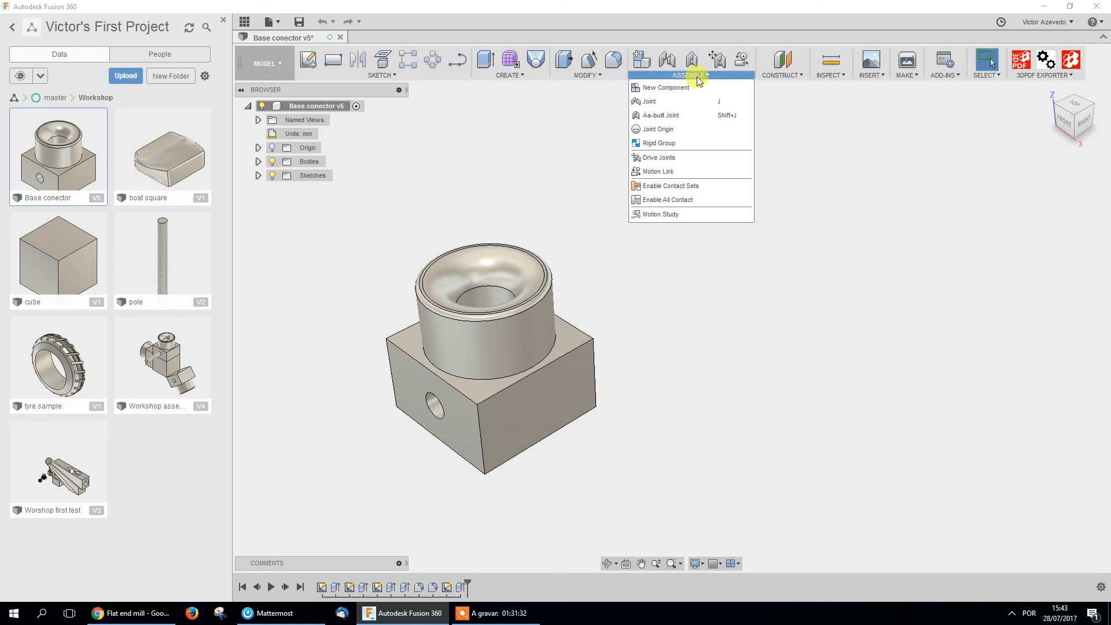
# Switch the Base conector design to the CAM workspace
pyautogui.click(266, 63)
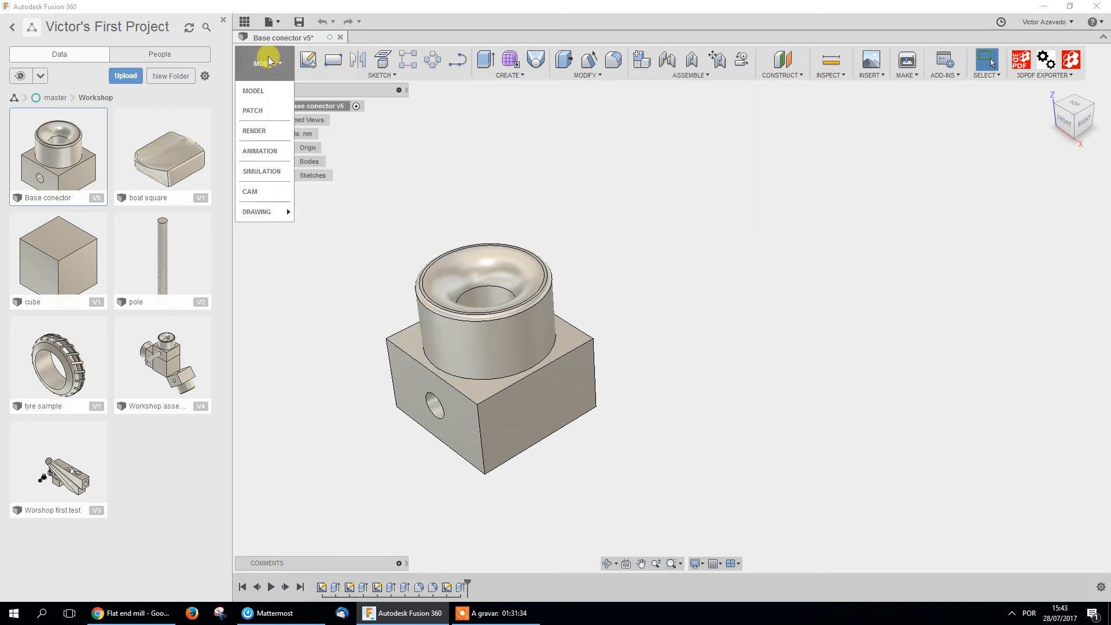
pyautogui.click(273, 191)
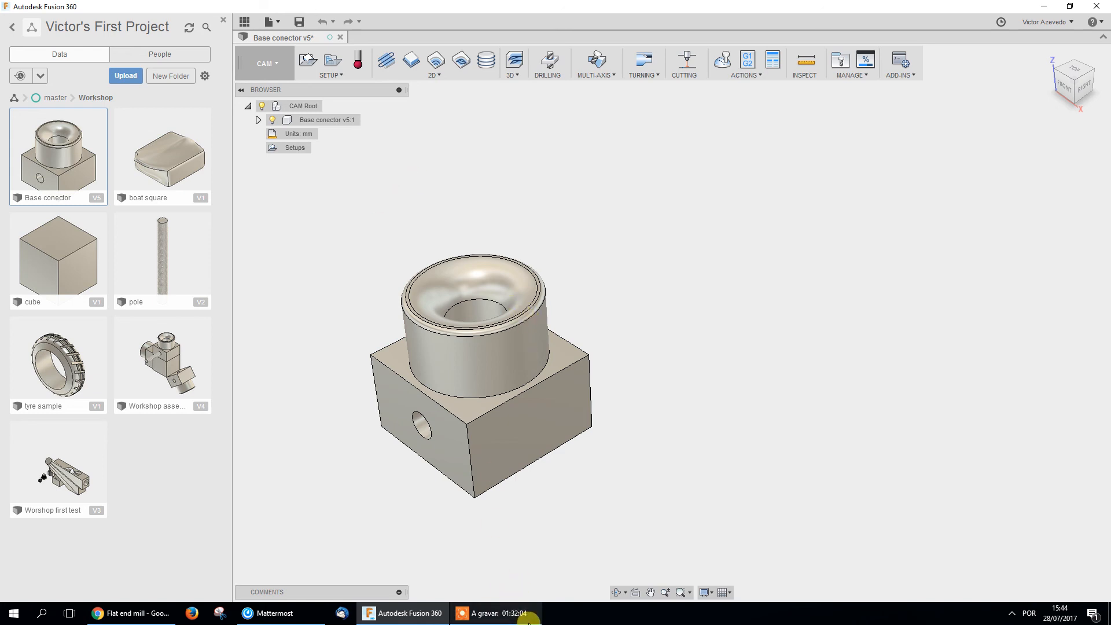
pyautogui.click(506, 610)
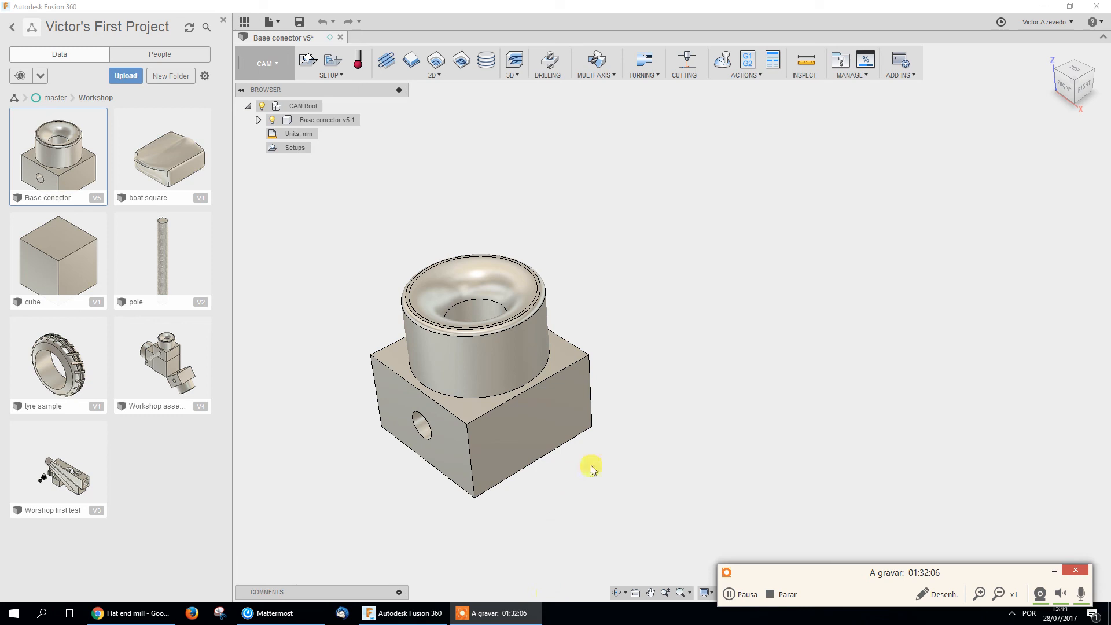